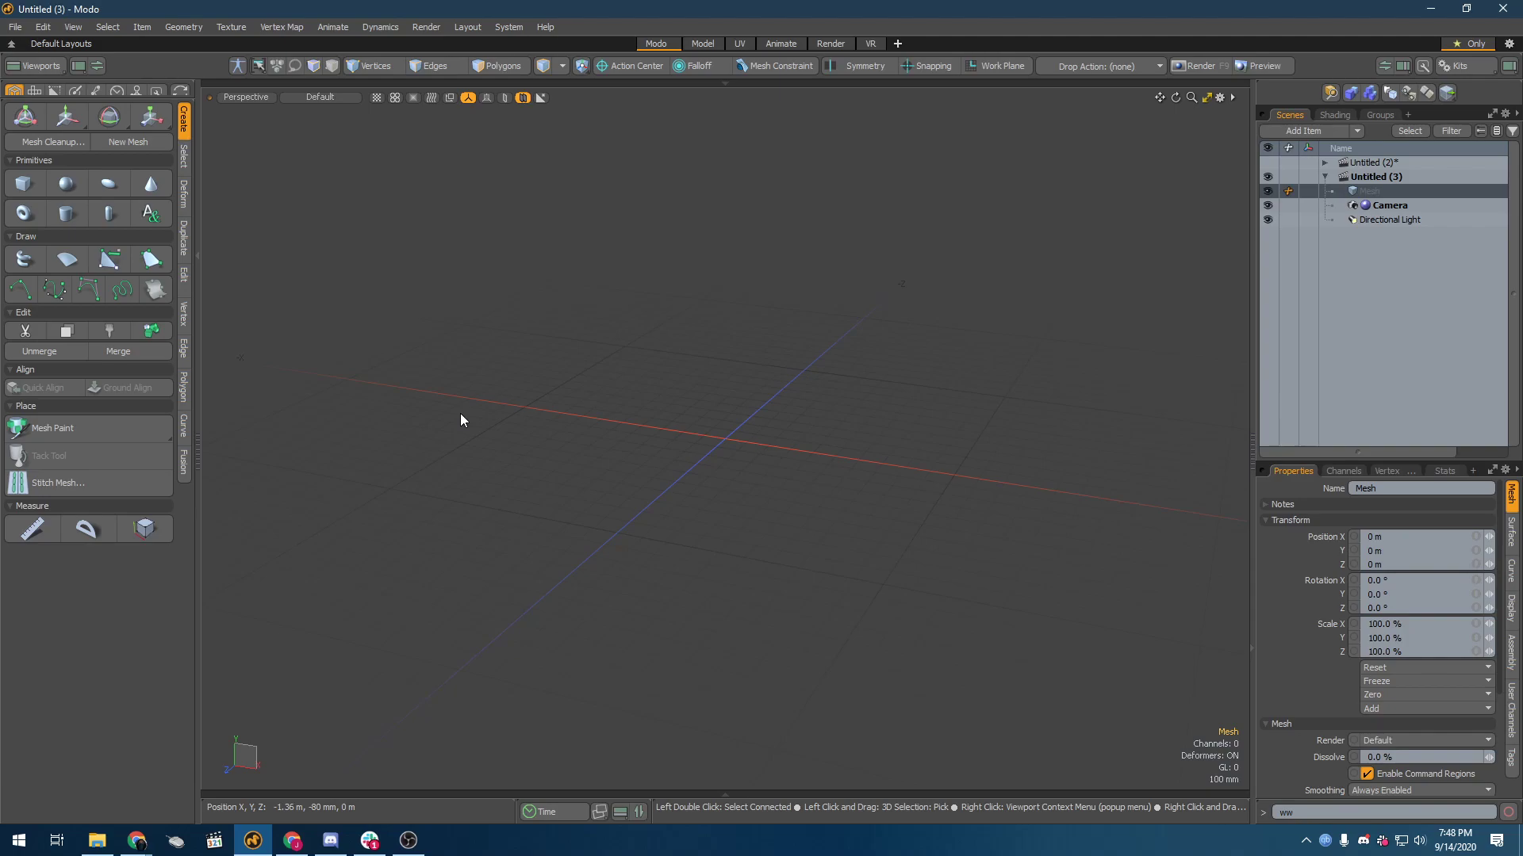
Step: Add a unit cube to the empty scene as its own mesh item and keep it selected
key(shift)
shift+click(23, 185)
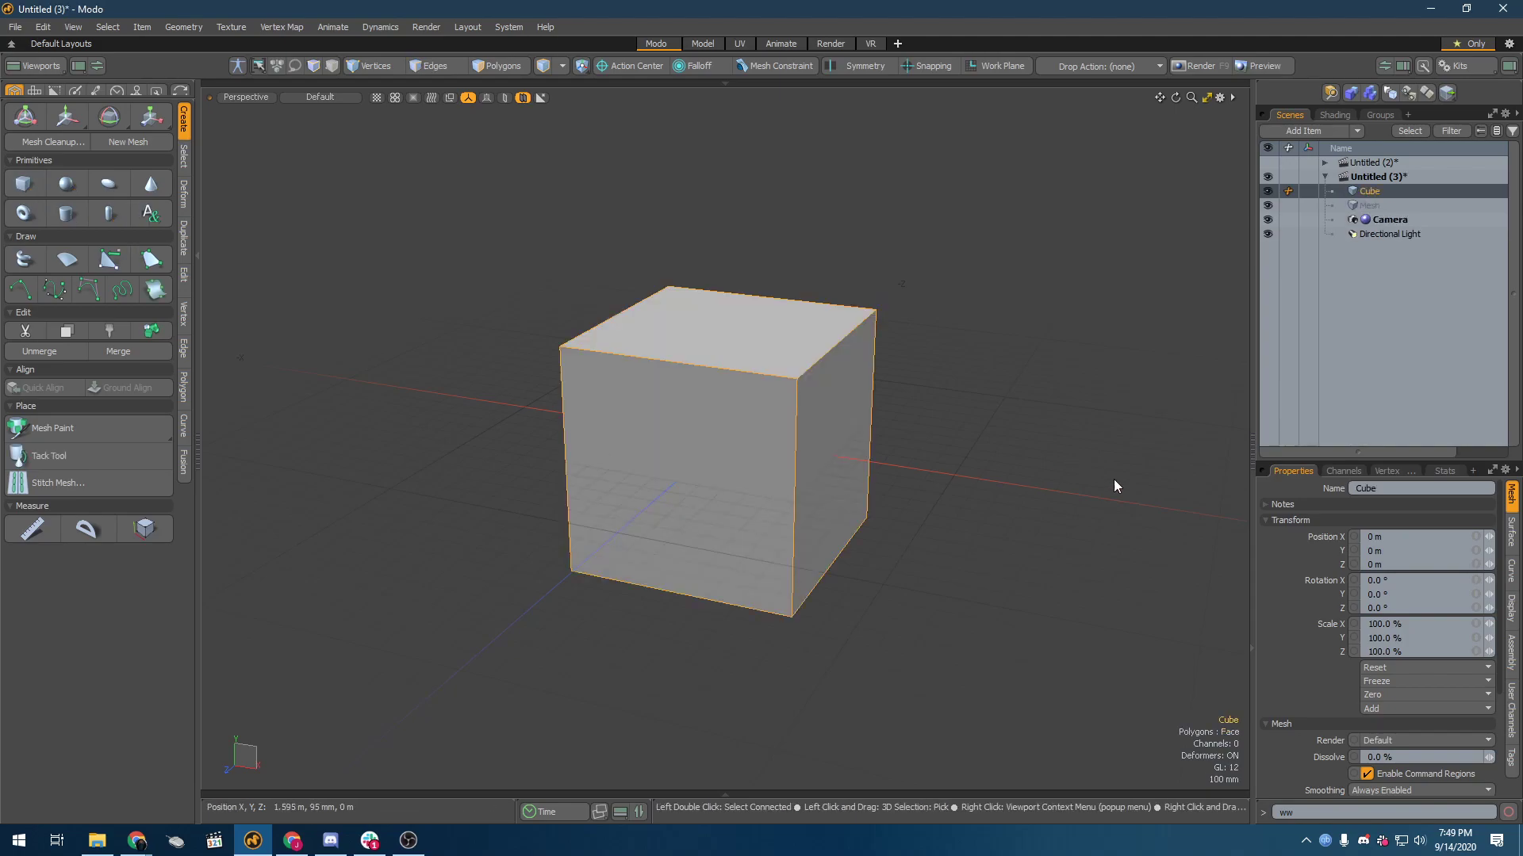
click(897, 484)
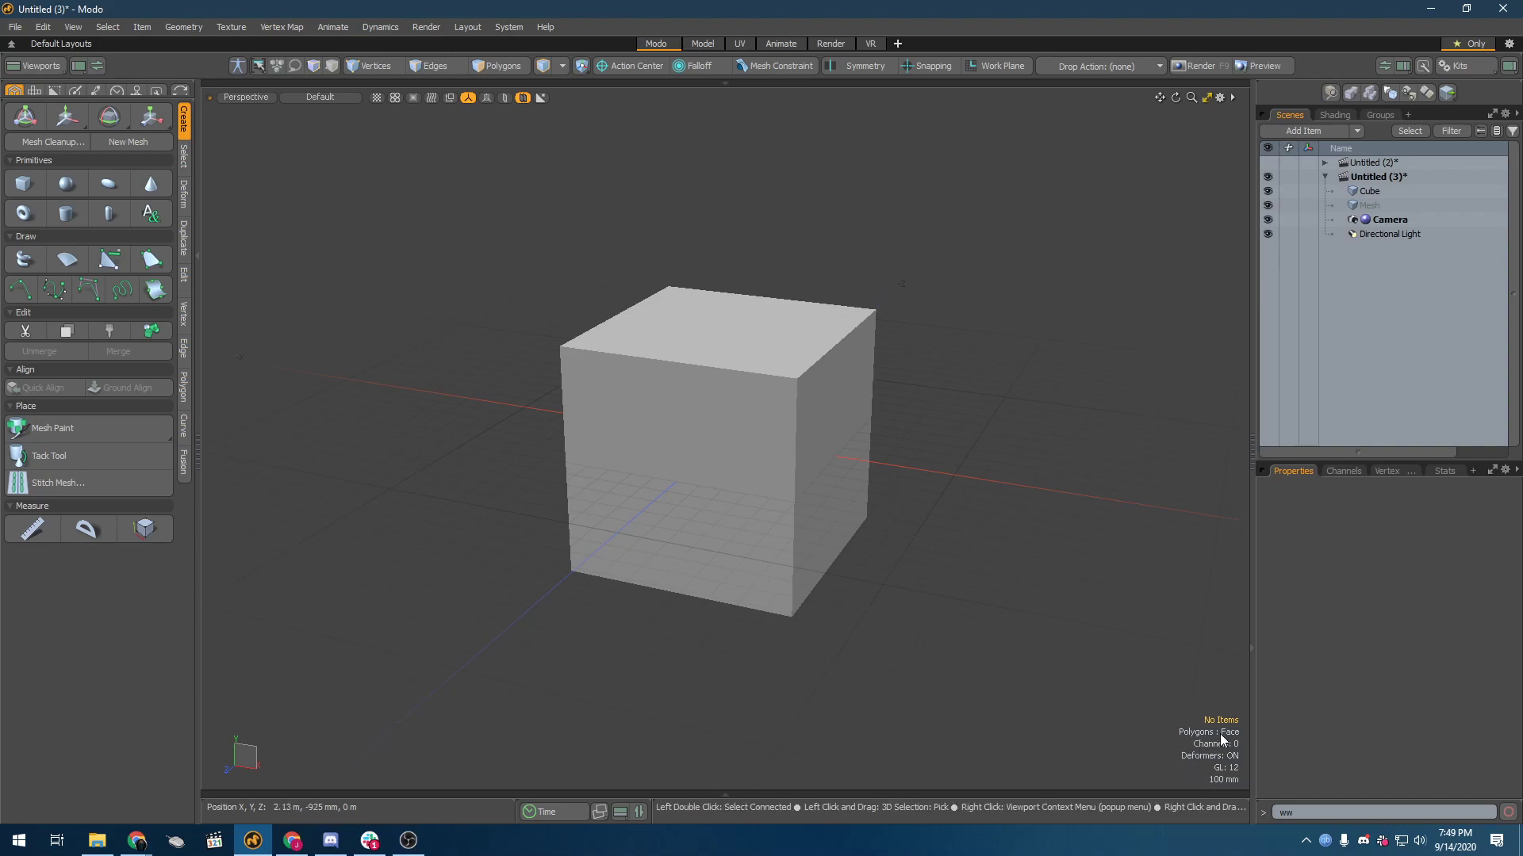
click(866, 473)
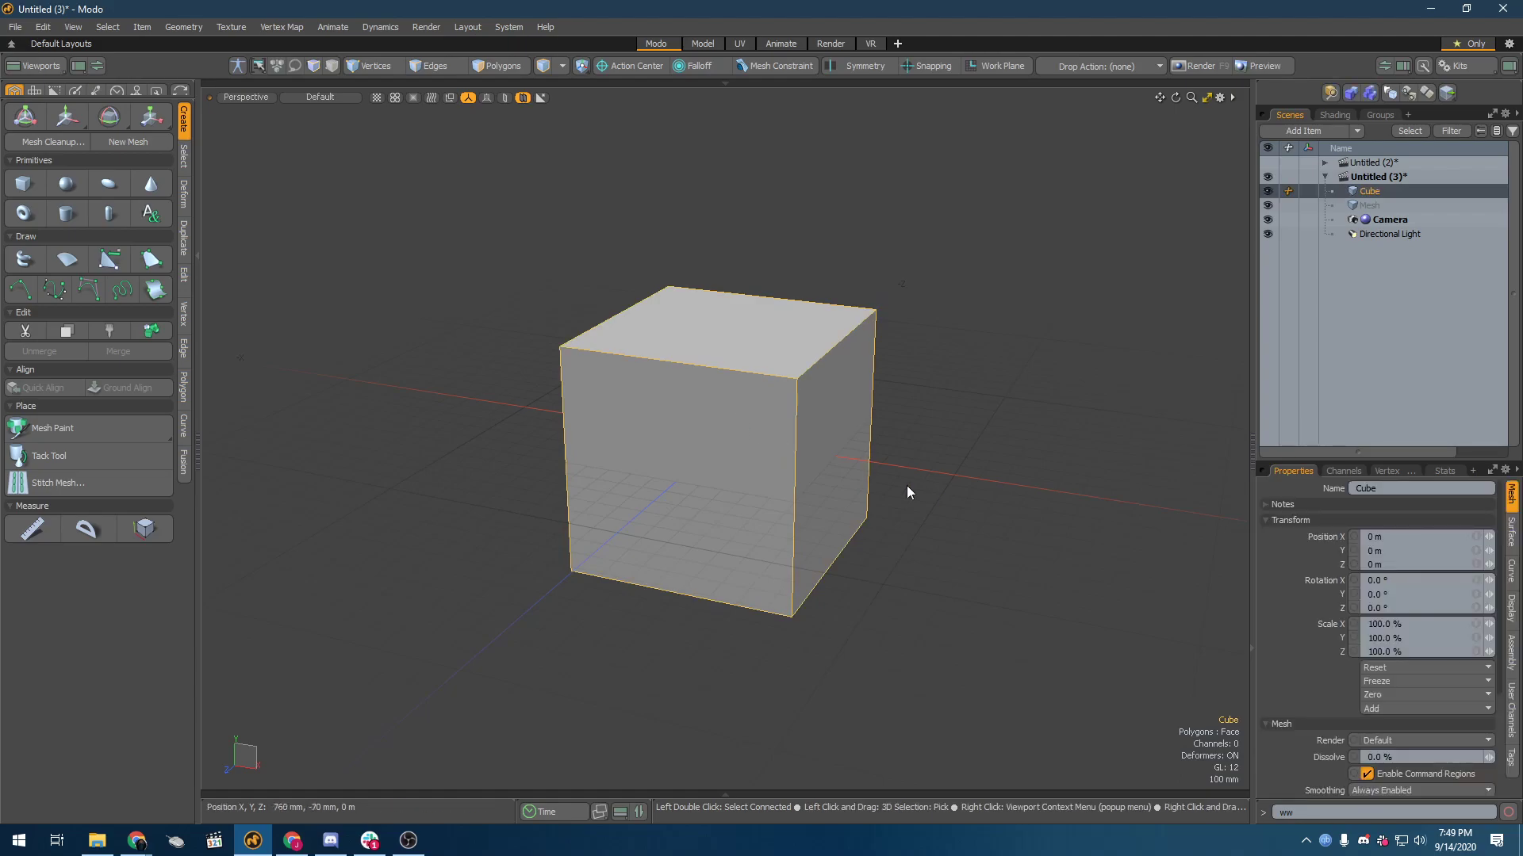
Step: Duplicate the cube and move the copy about 1.38 m along X
key(ctrl+d)
alt+shift+drag(962, 511, 712, 467)
key(w)
drag(752, 578, 1057, 625)
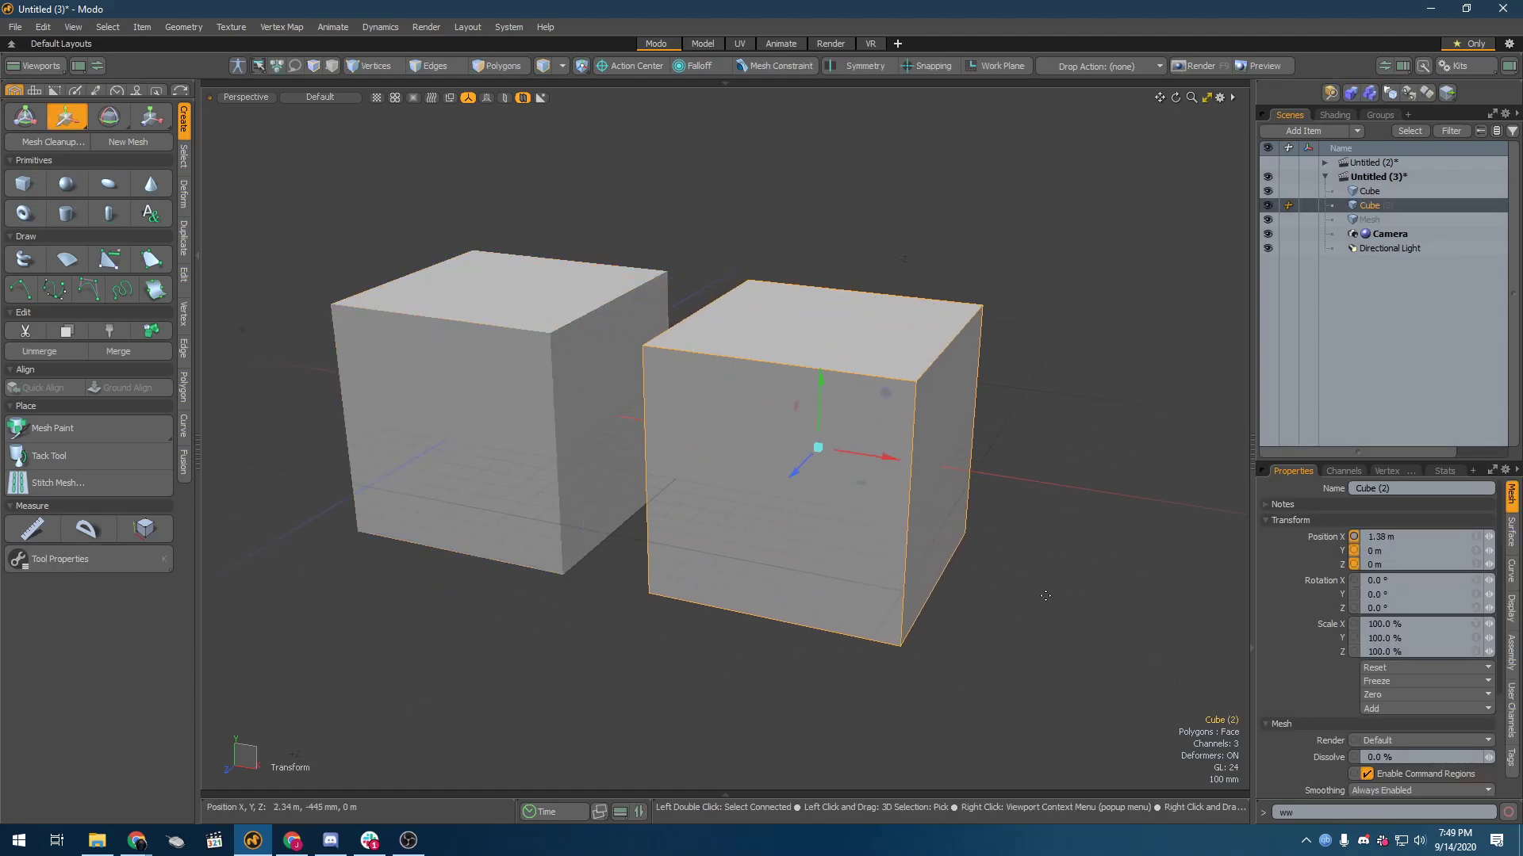
Step: Convert the duplicated cube's polygons to Subdiv surfaces
key(space)
key(Tab)
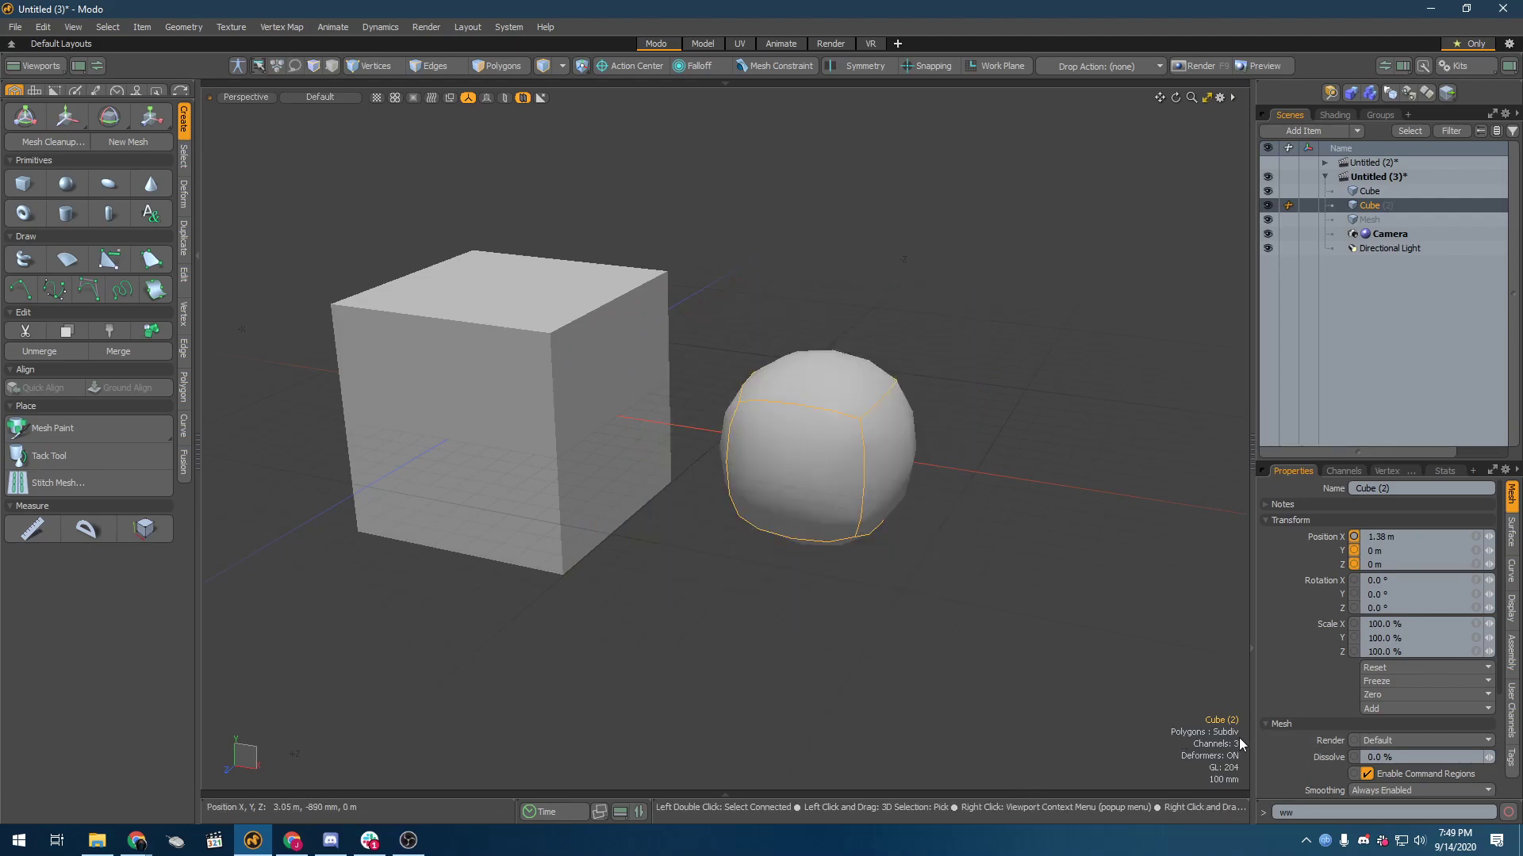
click(787, 421)
Step: Duplicate the original cube and move the new copy about 2.56 m along X, past the rounded one
click(471, 344)
key(ctrl+d)
key(w)
drag(571, 411, 1138, 496)
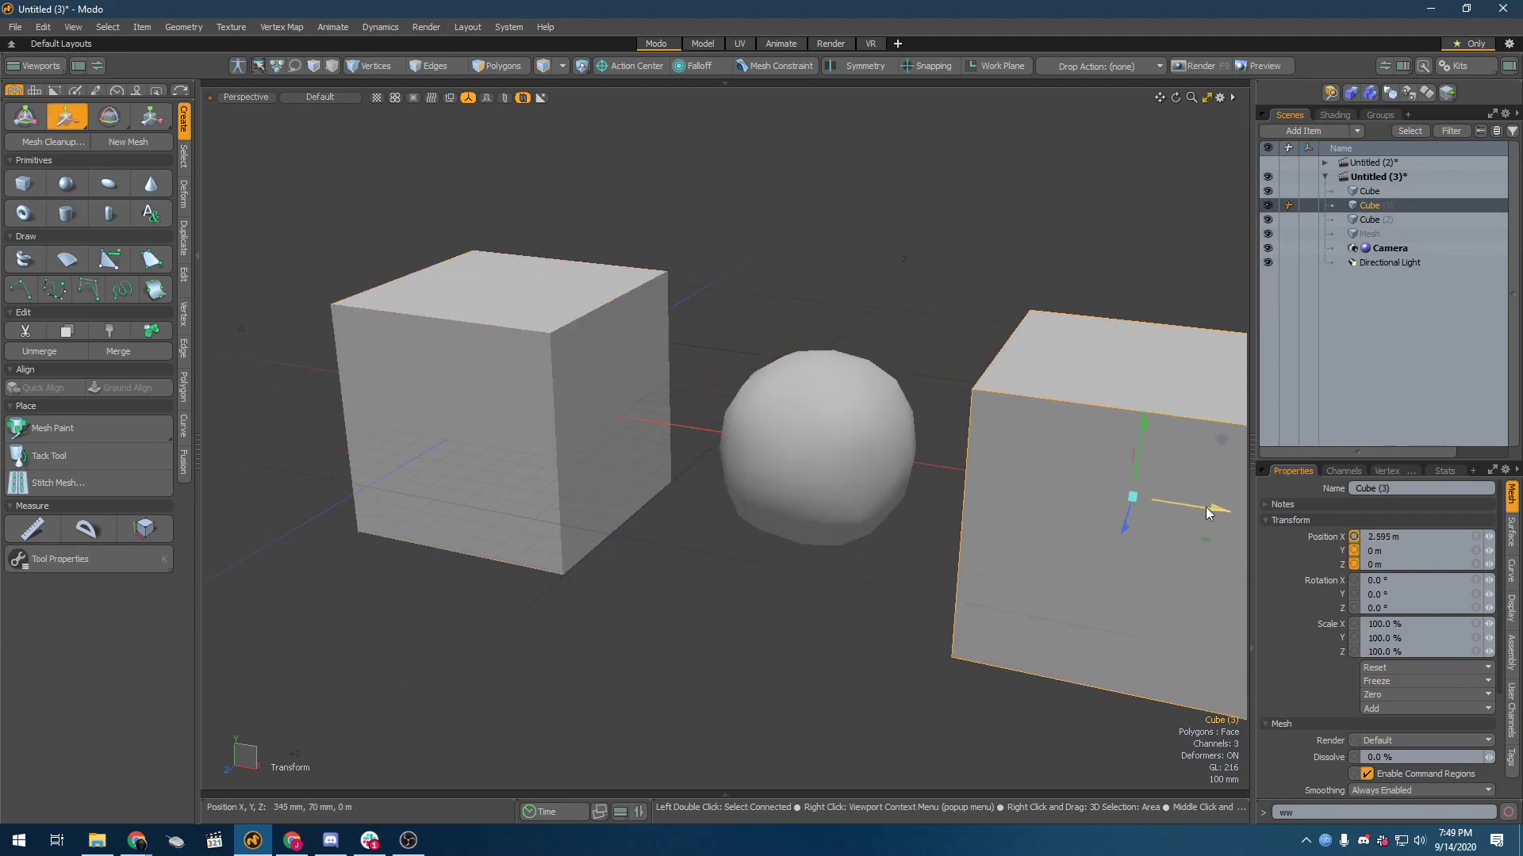
Step: Convert the second copy's polygons to Catmull-Clark subdivision surfaces
key(shift+a)
key(shift+Tab)
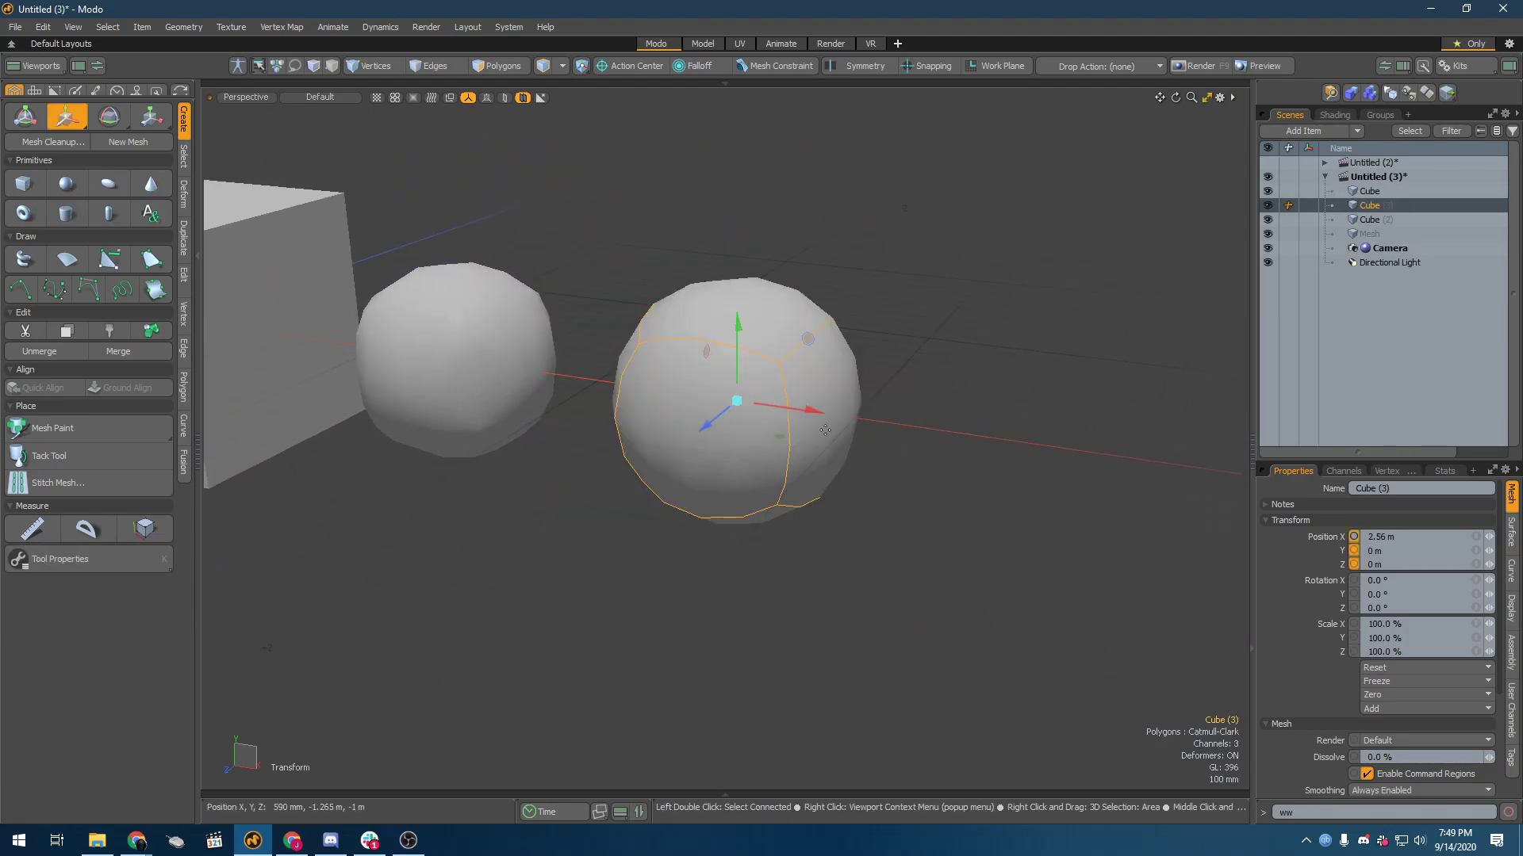
key(q)
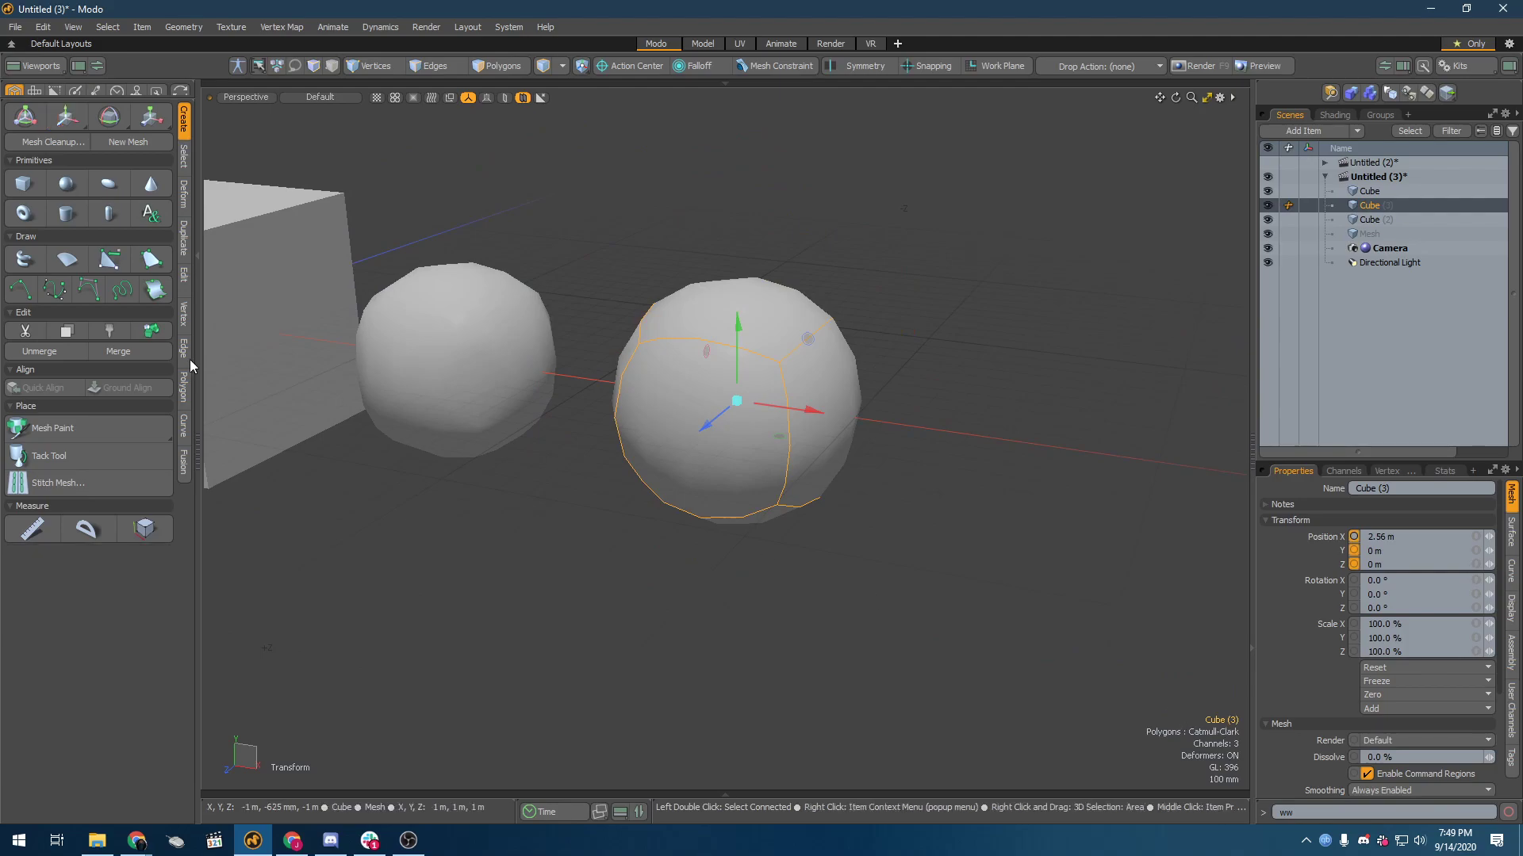
alt+drag(505, 364, 670, 477)
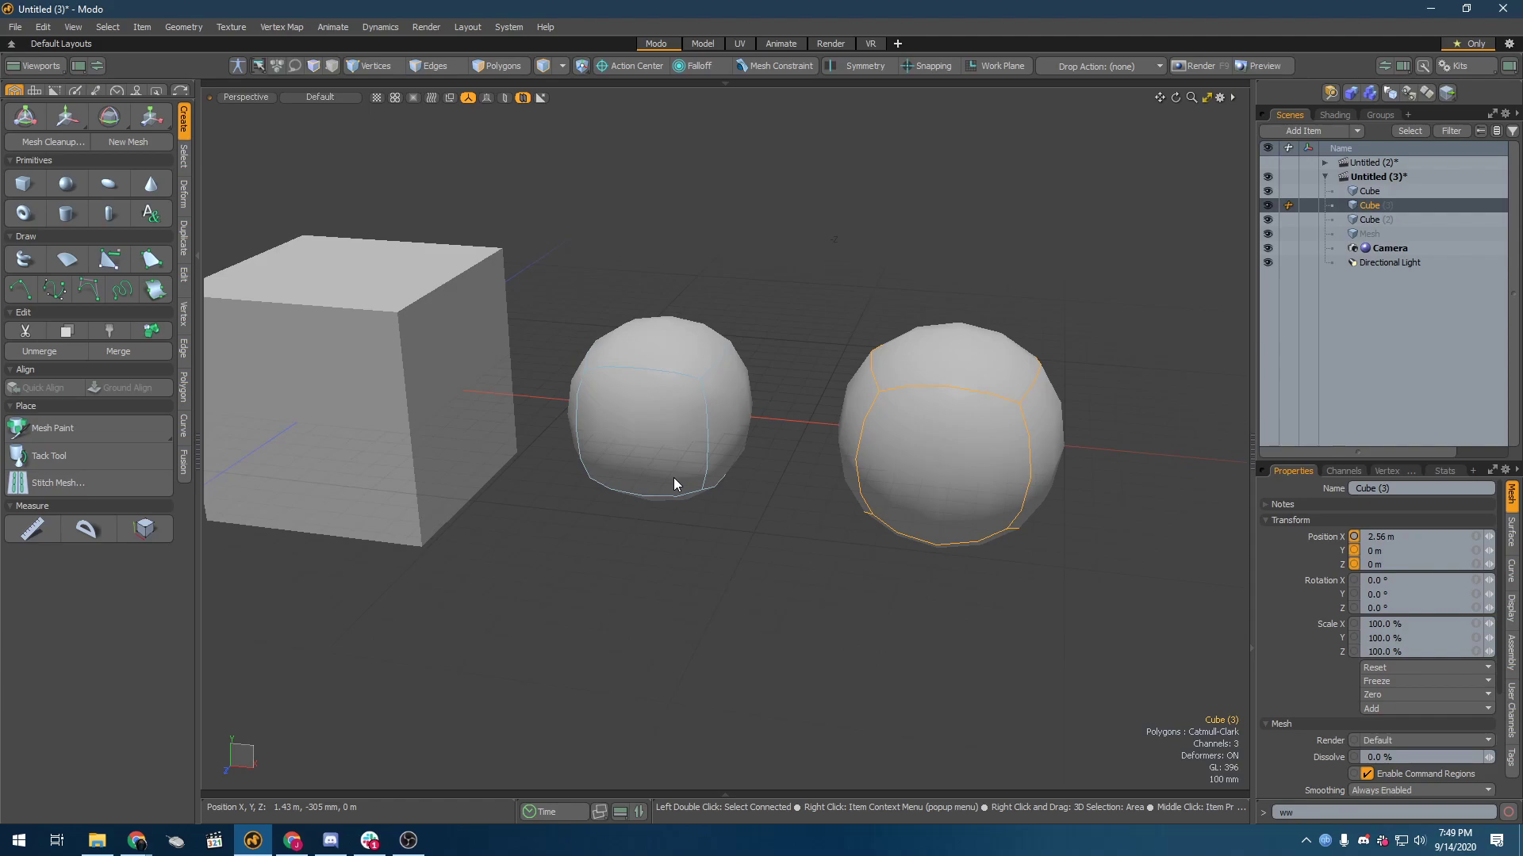
Step: Switch to the Untitled (2) scene with its grid of cubes
click(1379, 164)
alt+drag(655, 321, 747, 502)
scroll(749, 487, down, 3)
alt+drag(786, 634, 878, 526)
scroll(788, 398, up, 3)
alt+drag(831, 455, 781, 480)
scroll(788, 397, down, 3)
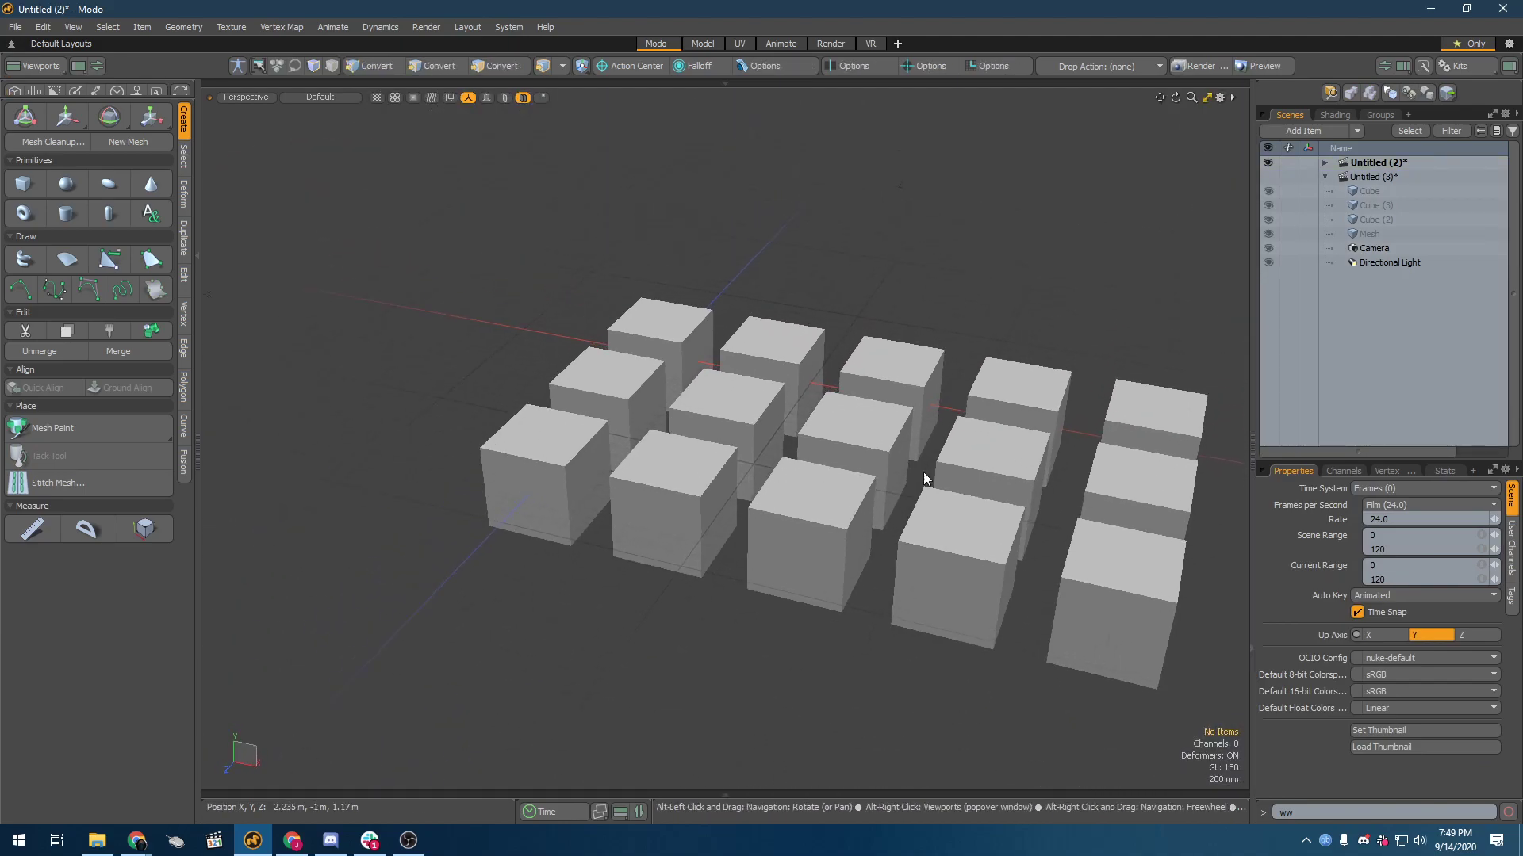
Step: Hide the six cubes in the last two columns along X of the Untitled (2) scene, leaving a three-by-three grid
alt+drag(1101, 333, 1154, 388)
click(1020, 314)
shift+click(1005, 416)
shift+click(1041, 563)
shift+click(1204, 563)
shift+click(1150, 452)
shift+click(1142, 301)
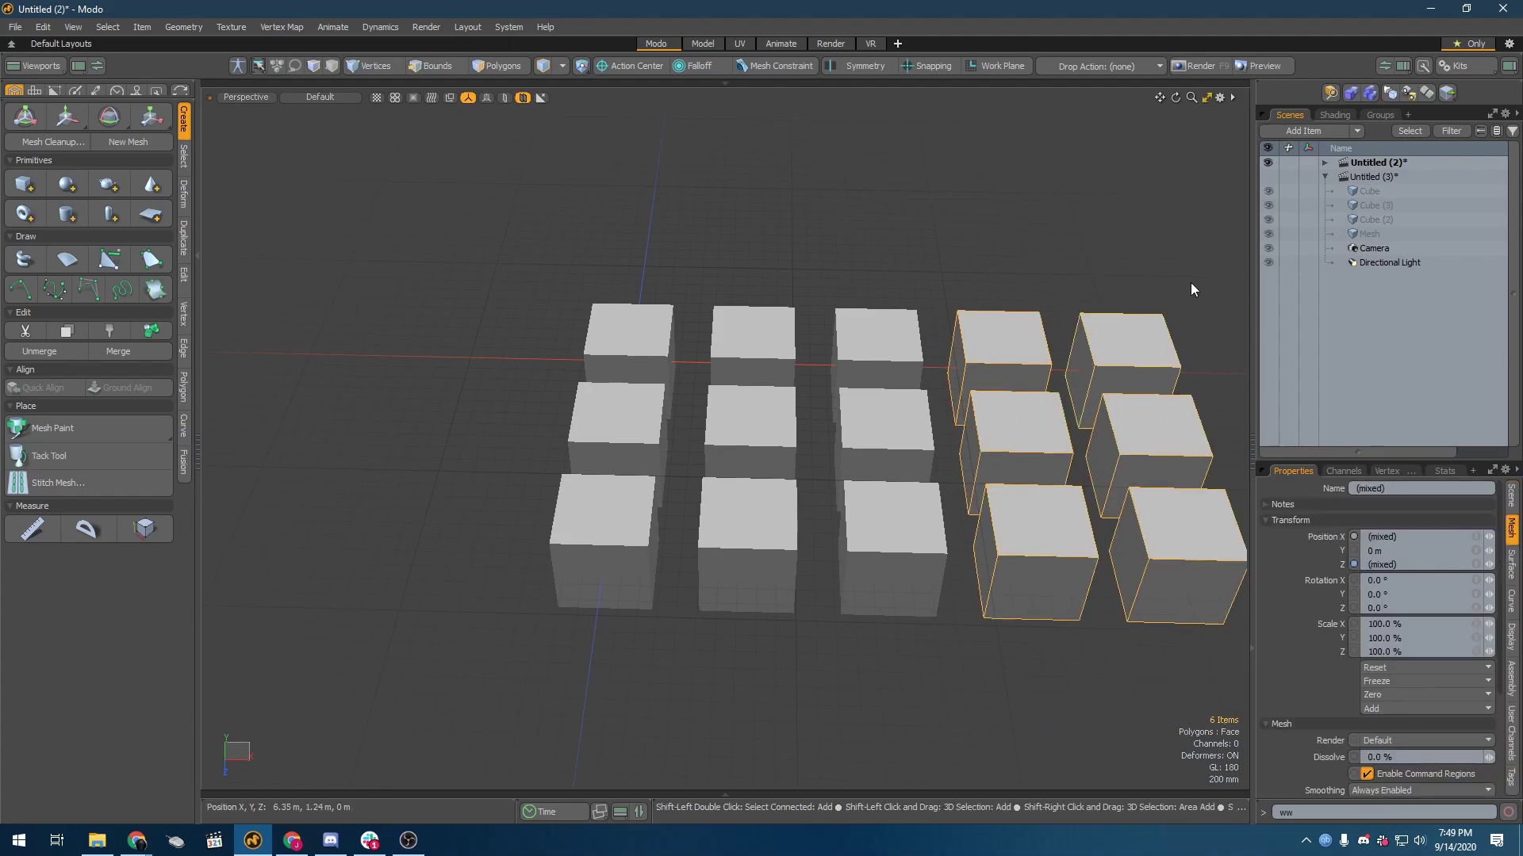
click(1323, 177)
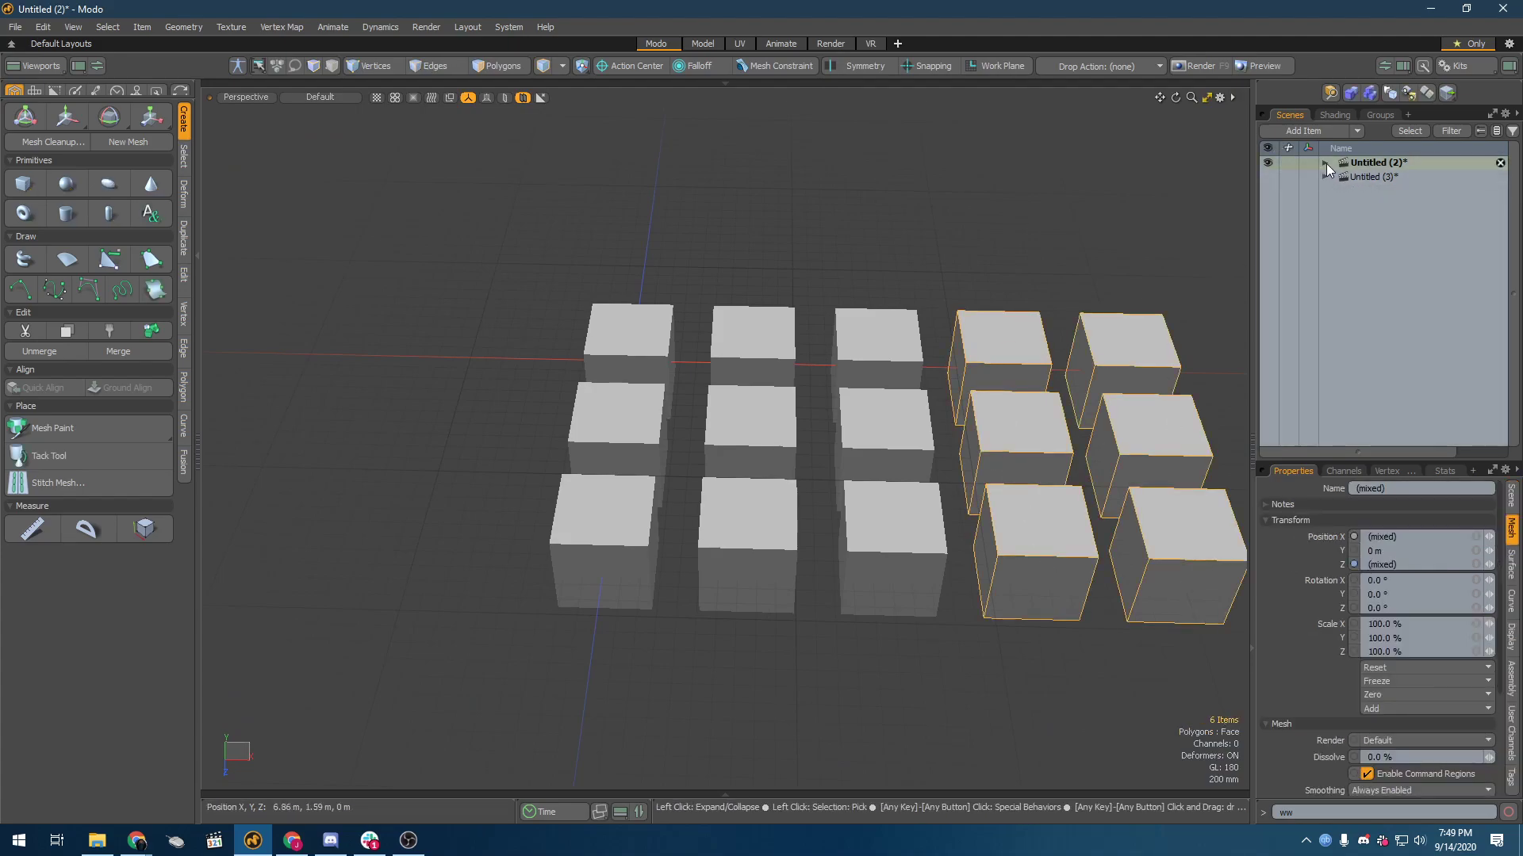
click(1325, 162)
click(1267, 291)
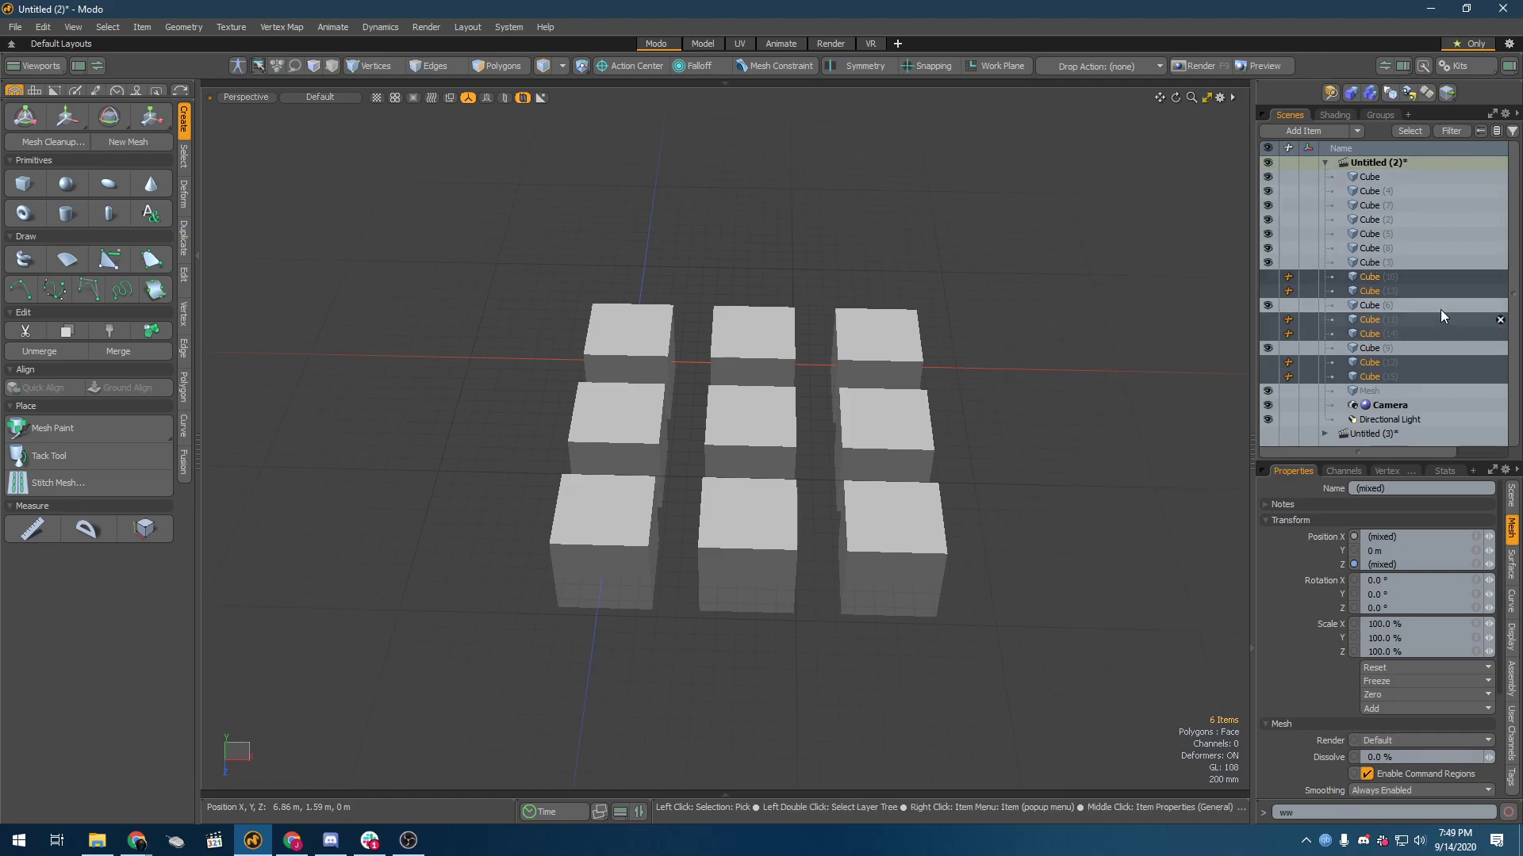
click(990, 268)
Step: Subdivide the second and third cubes of the back row with the Faceted method
click(652, 359)
alt+drag(917, 429, 841, 467)
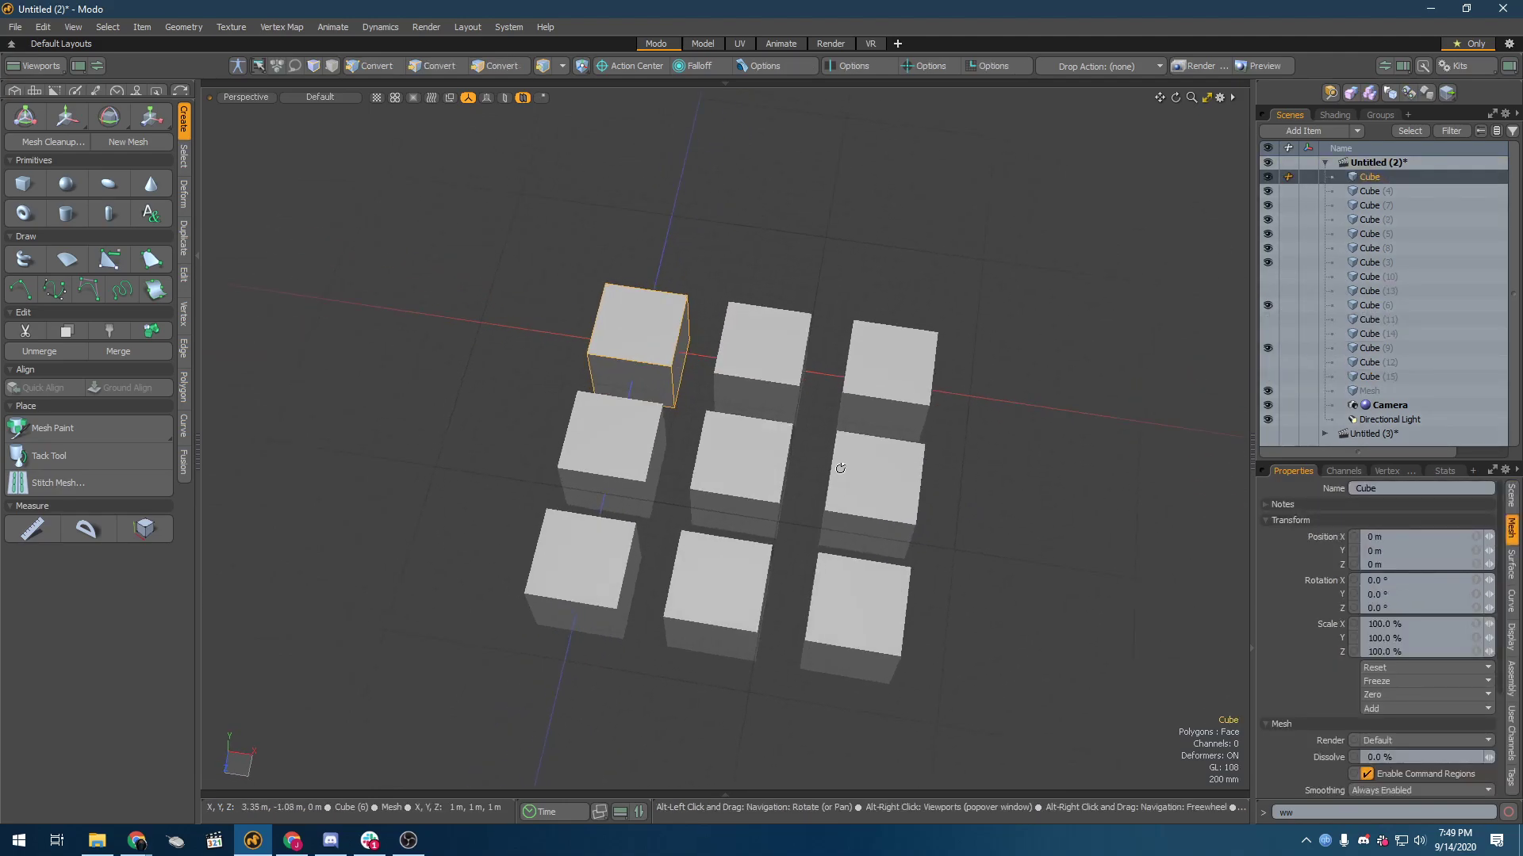
click(188, 275)
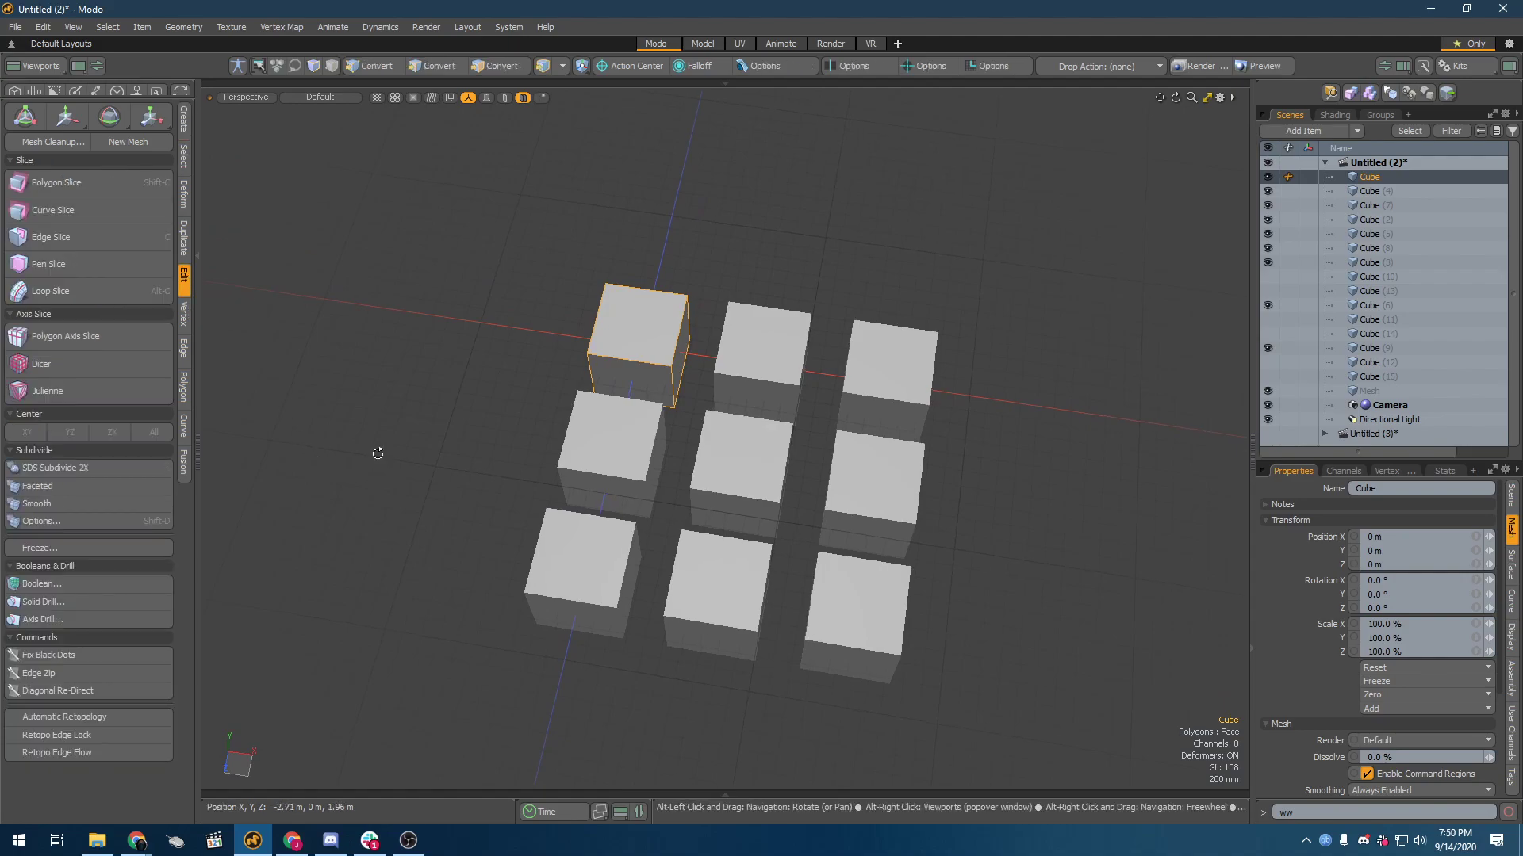
alt+drag(374, 452, 373, 428)
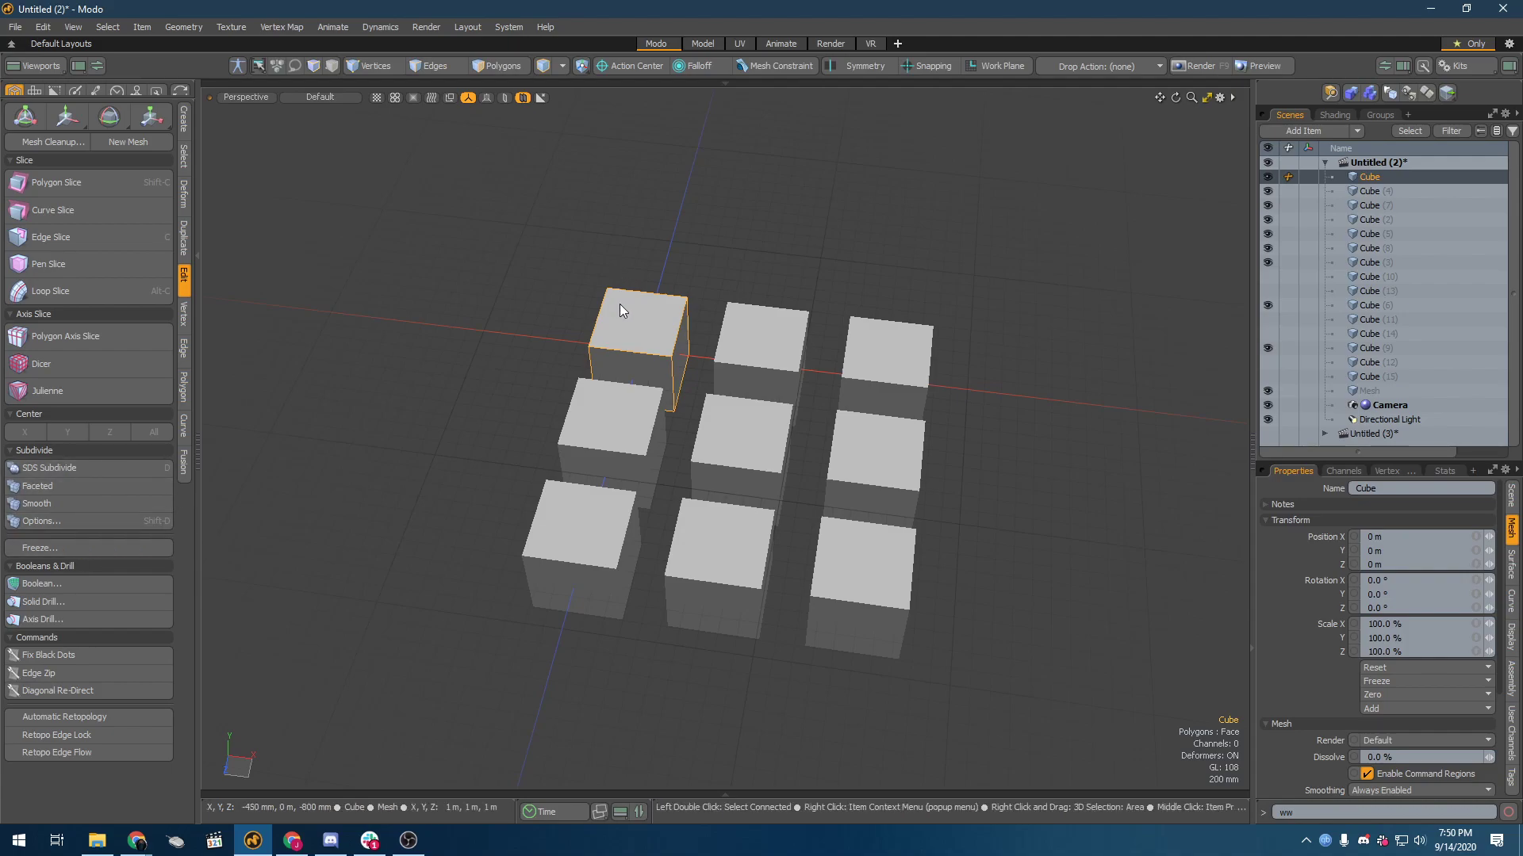
click(842, 353)
click(682, 336)
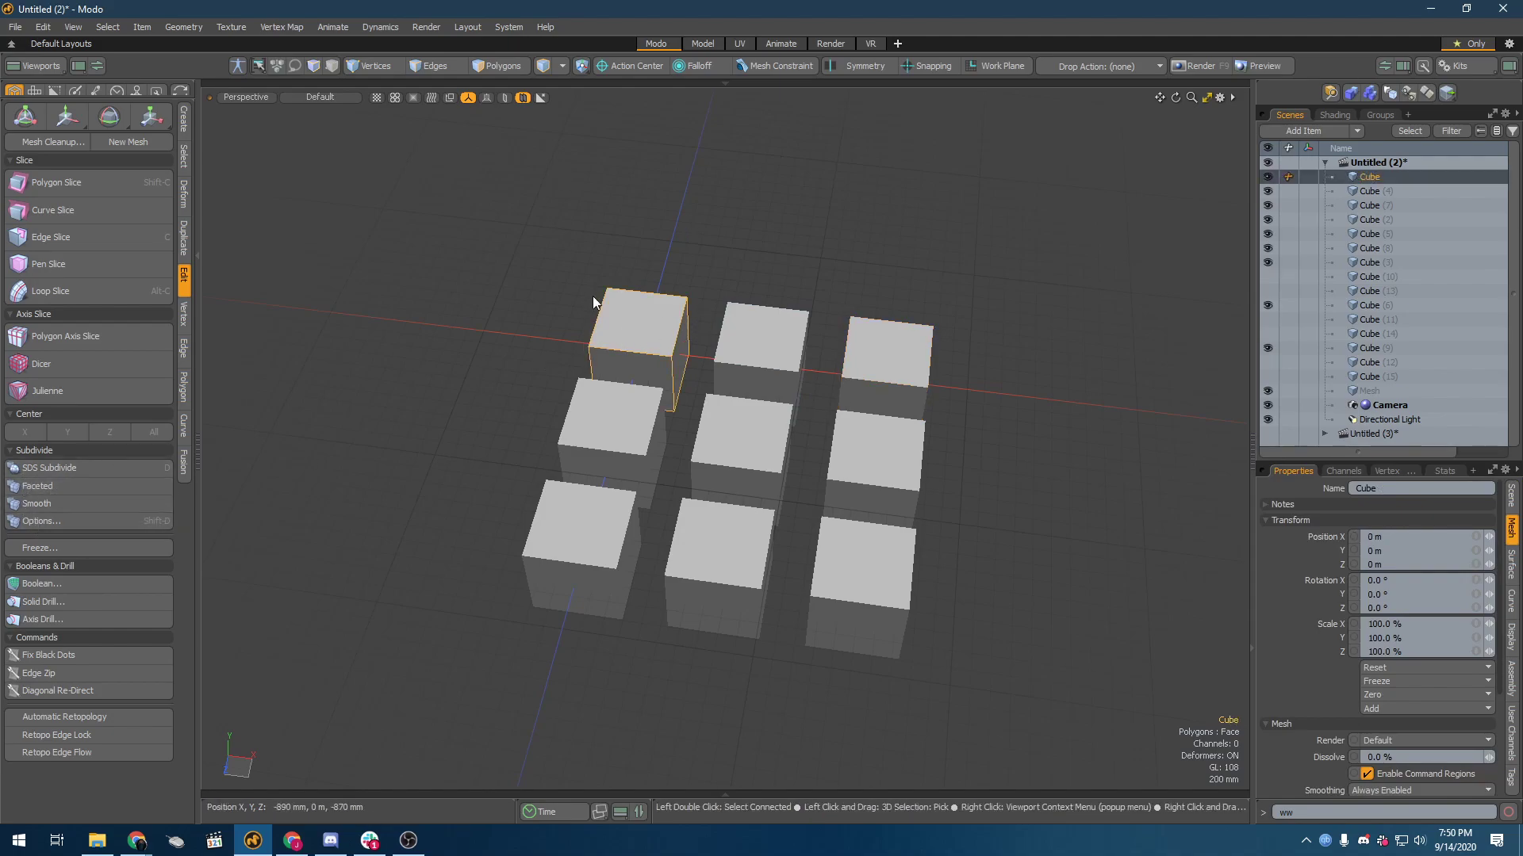
click(750, 337)
shift+click(897, 358)
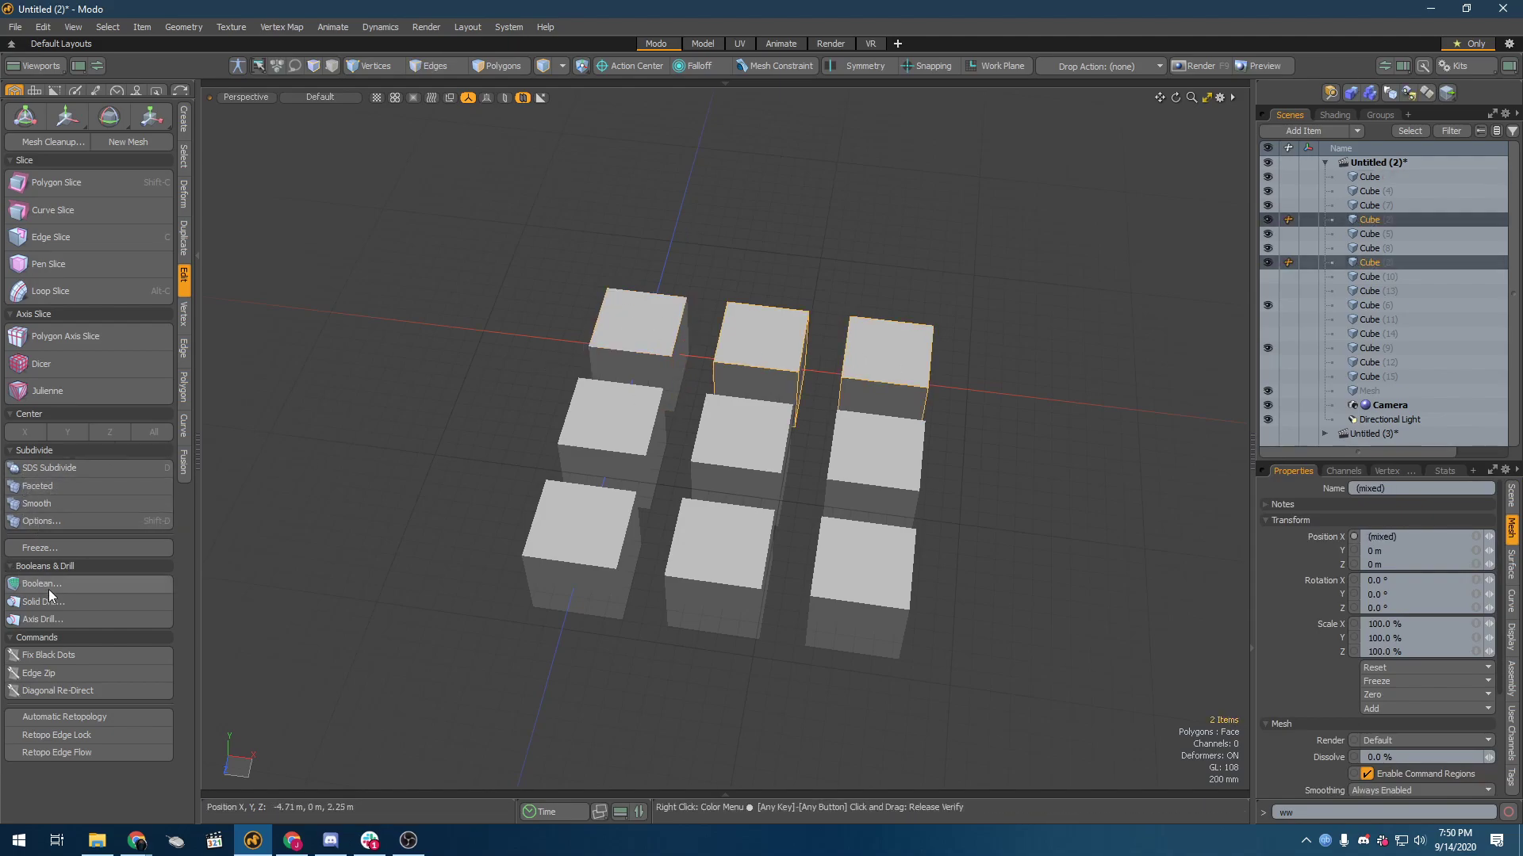
click(92, 523)
click(883, 331)
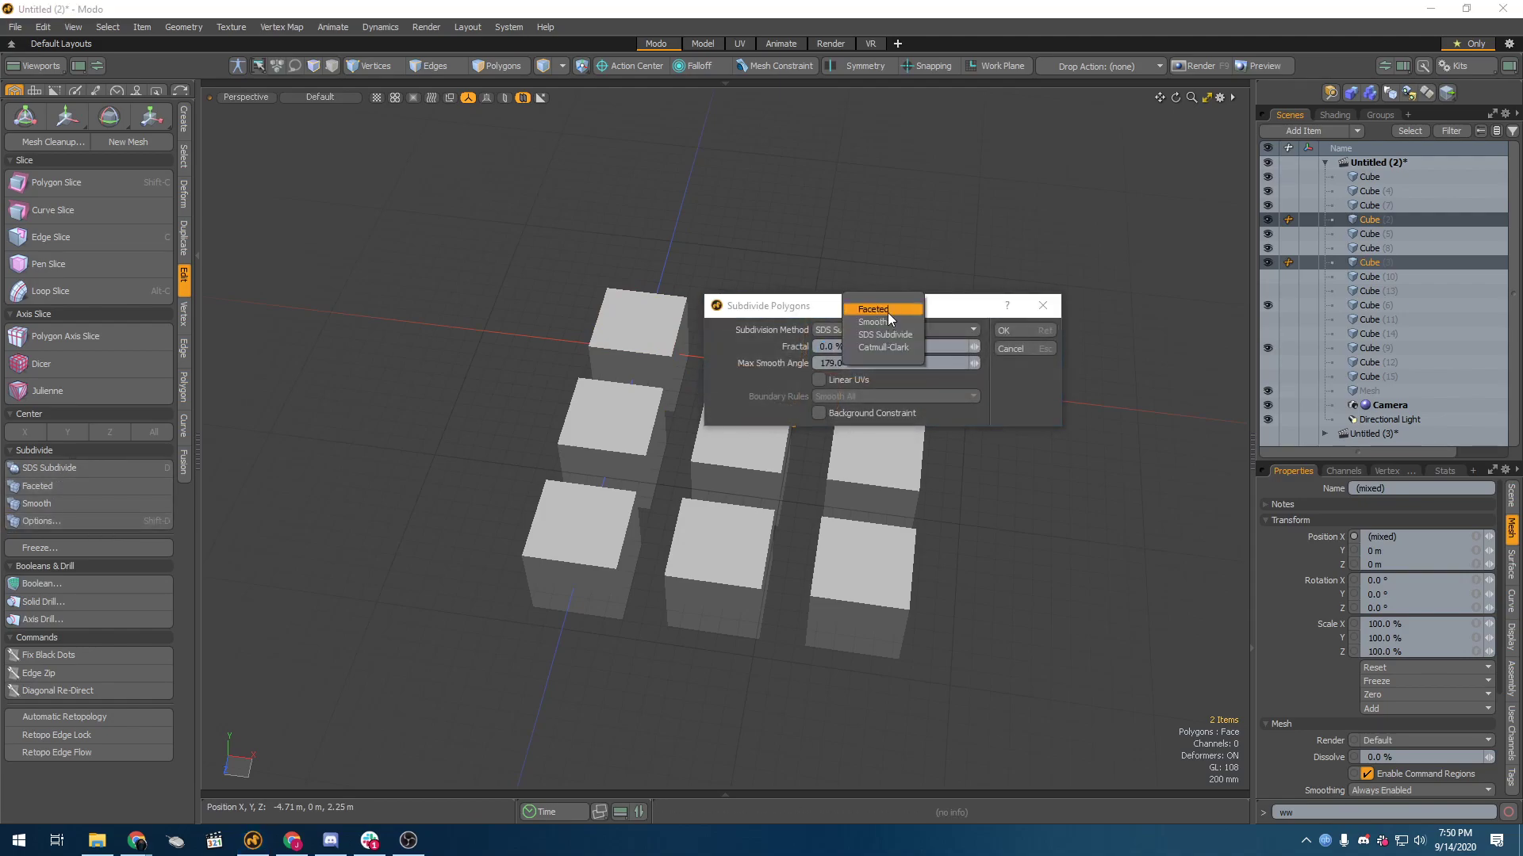
click(888, 313)
click(1003, 331)
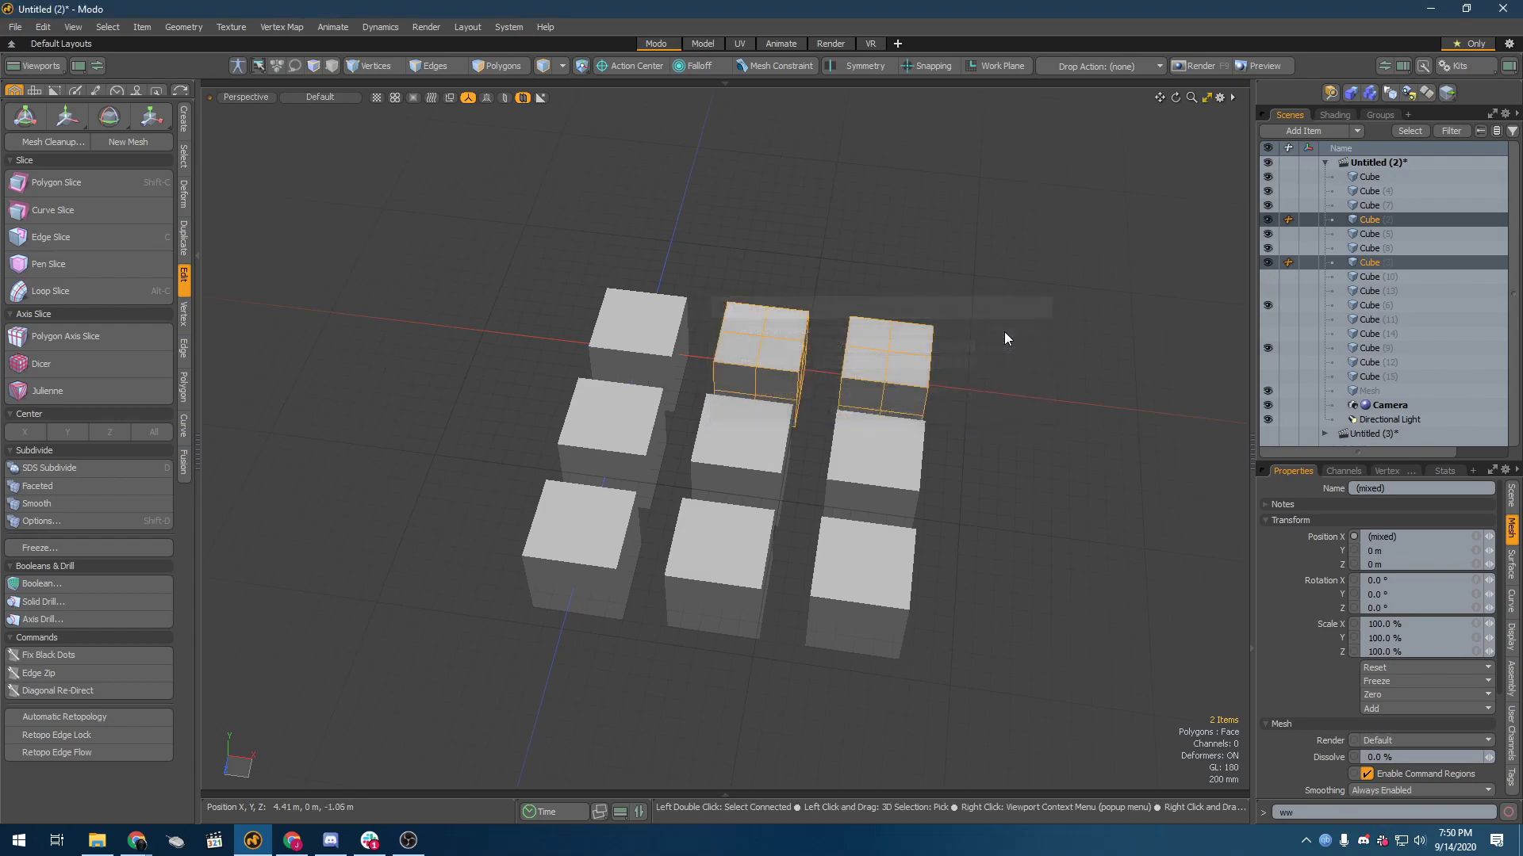
Step: Subdivide the third cube of the back row a second time with the Faceted method
ctrl+click(913, 354)
click(915, 354)
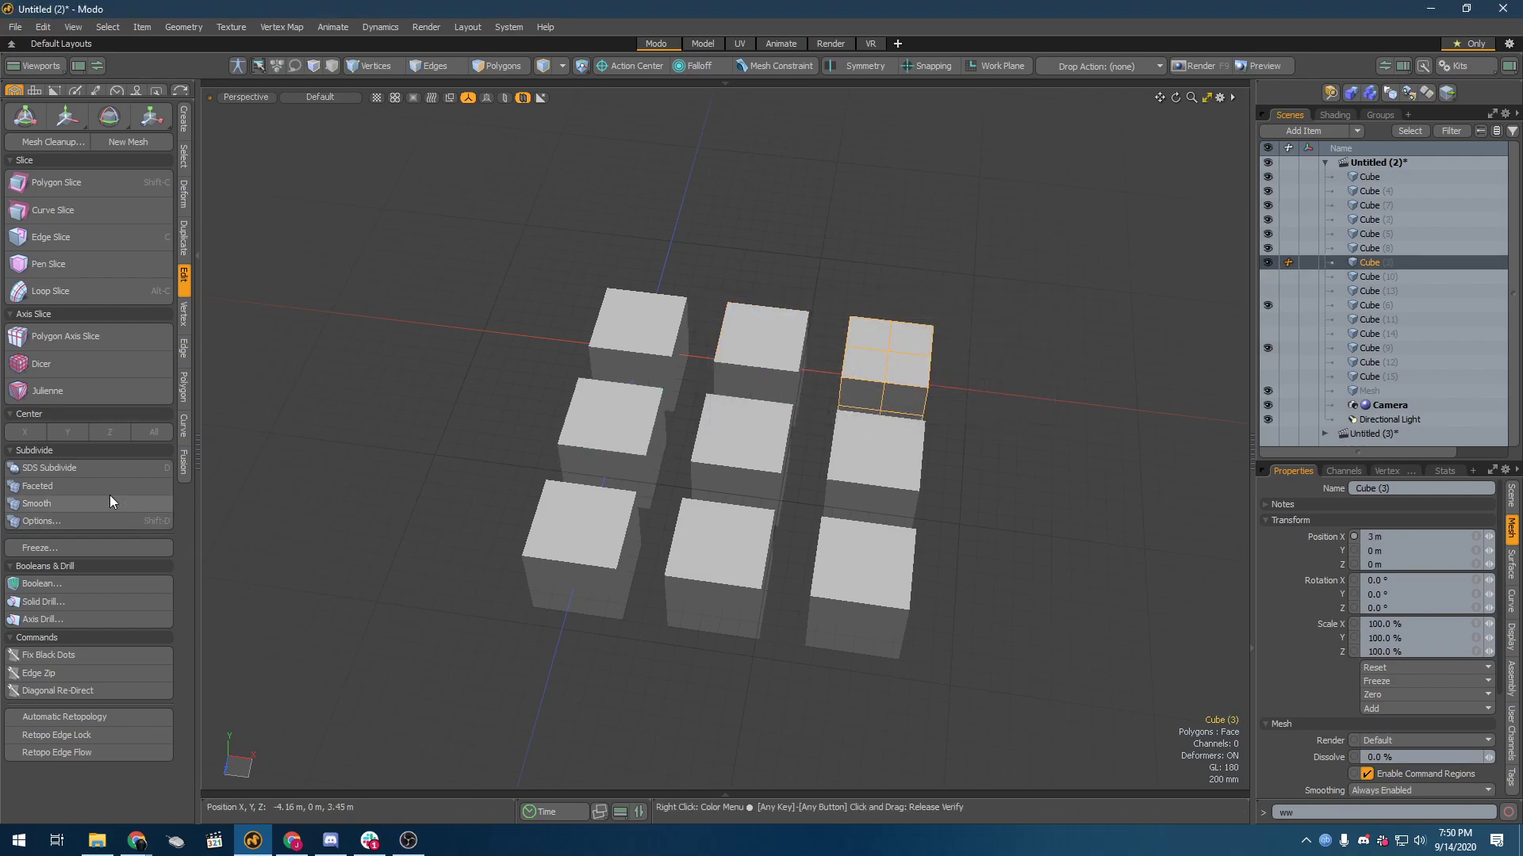
click(56, 521)
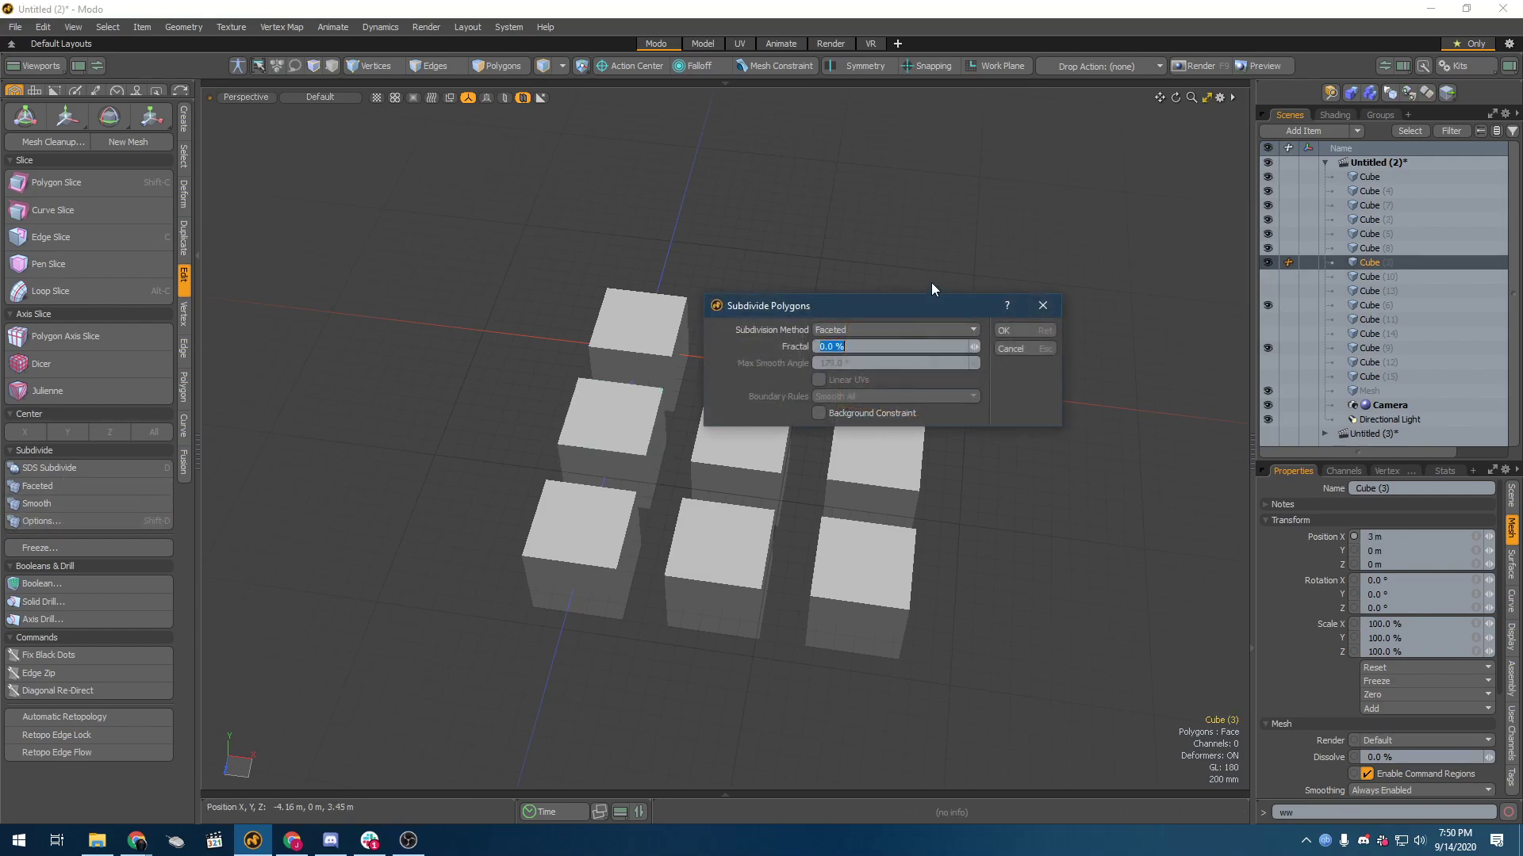
click(1010, 332)
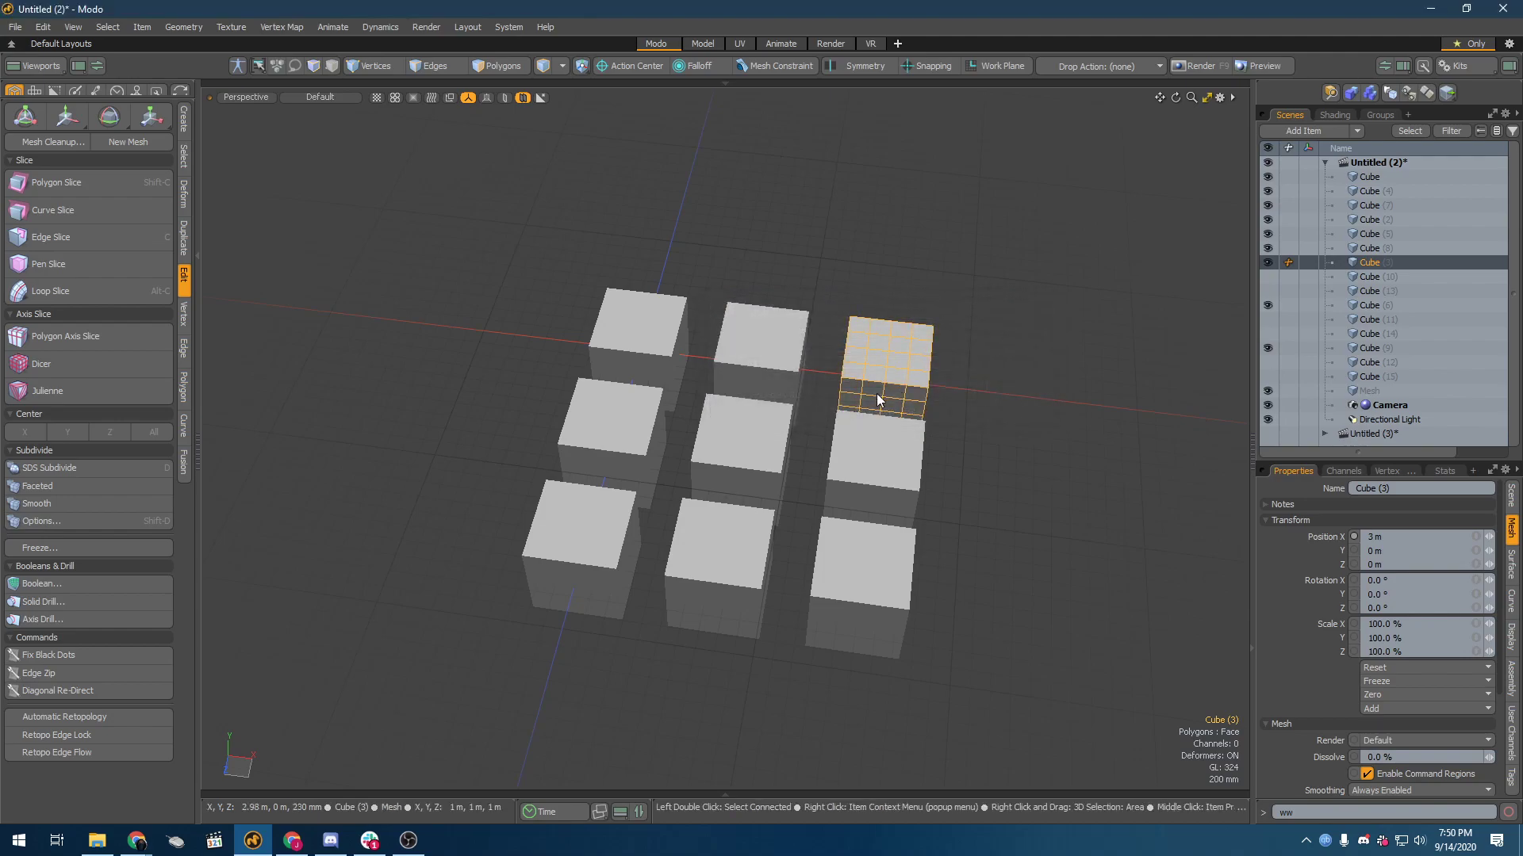
Step: Compare the topology of the two Faceted-subdivided cubes in the back row
ctrl+click(852, 353)
scroll(851, 352, up, 4)
click(870, 326)
click(757, 342)
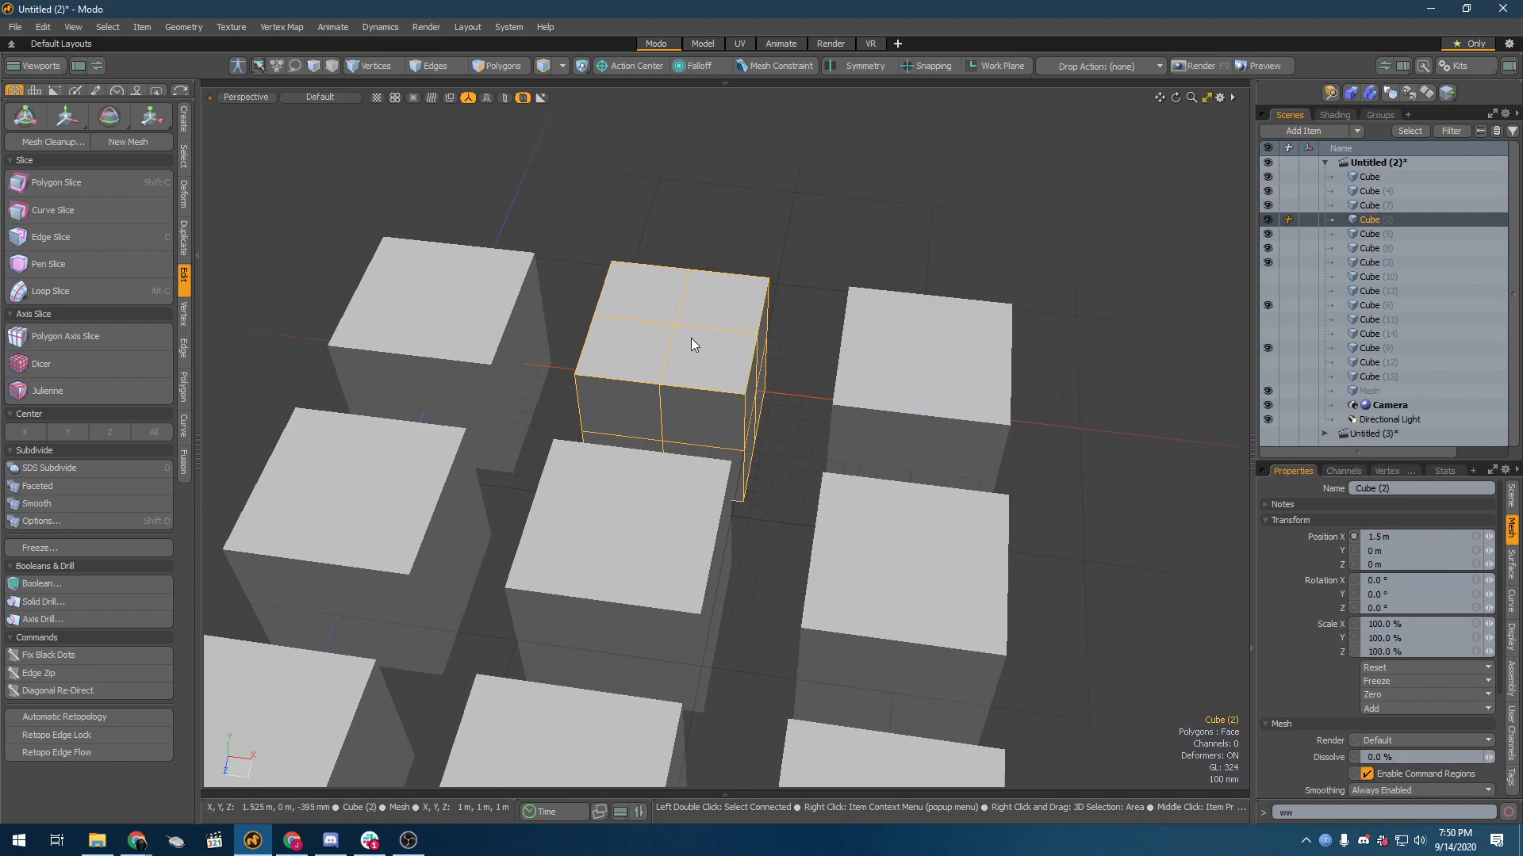
click(954, 347)
alt+drag(954, 369, 879, 362)
alt+drag(555, 481, 741, 419)
scroll(741, 419, down, 3)
Step: Subdivide the second and third cubes of the first column with the SDS Subdivide method
click(577, 441)
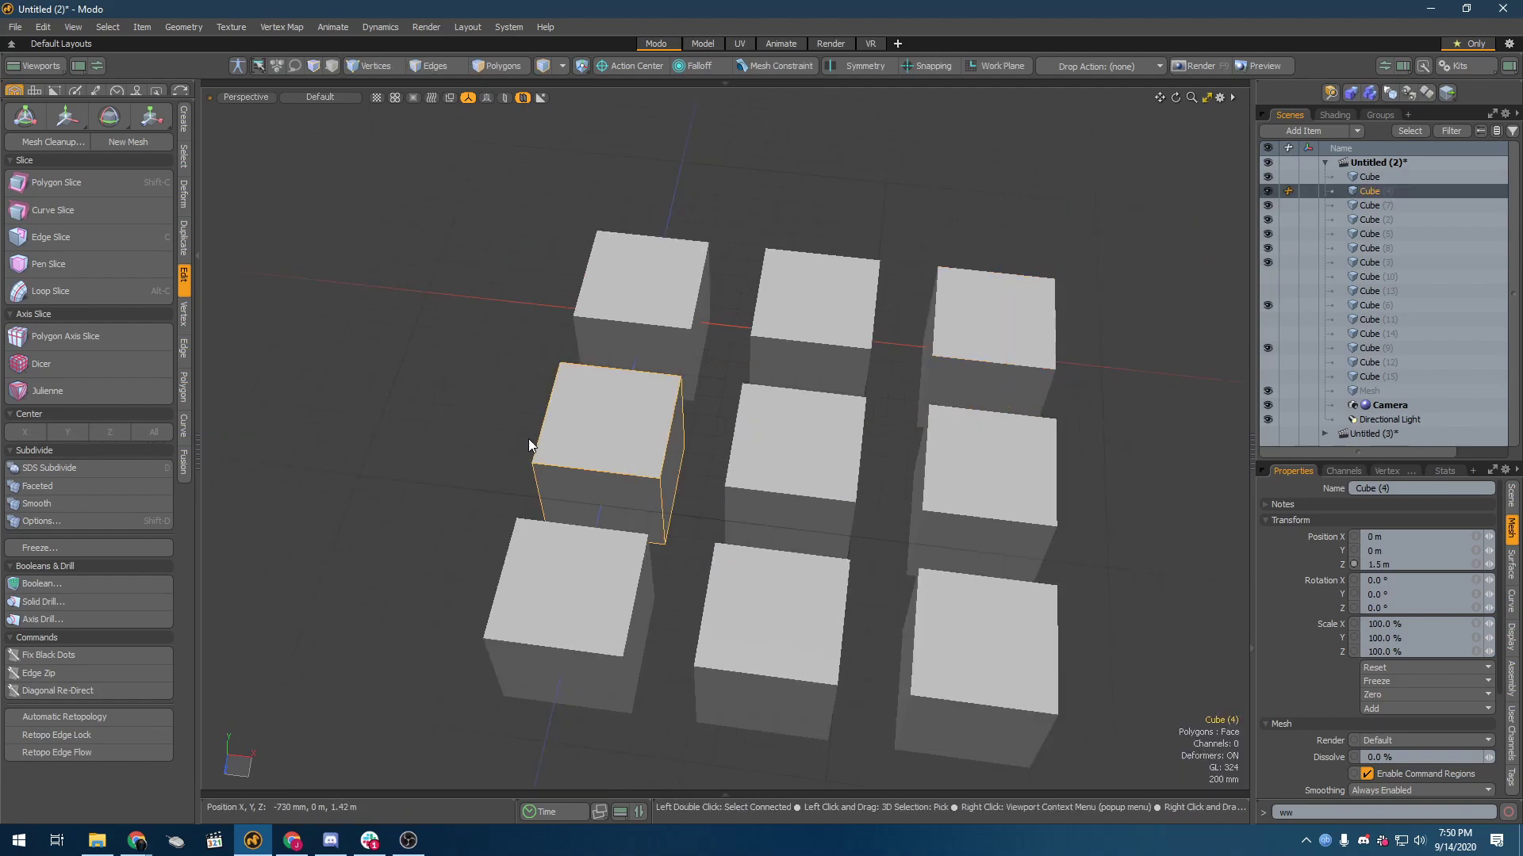
shift+click(549, 600)
click(50, 521)
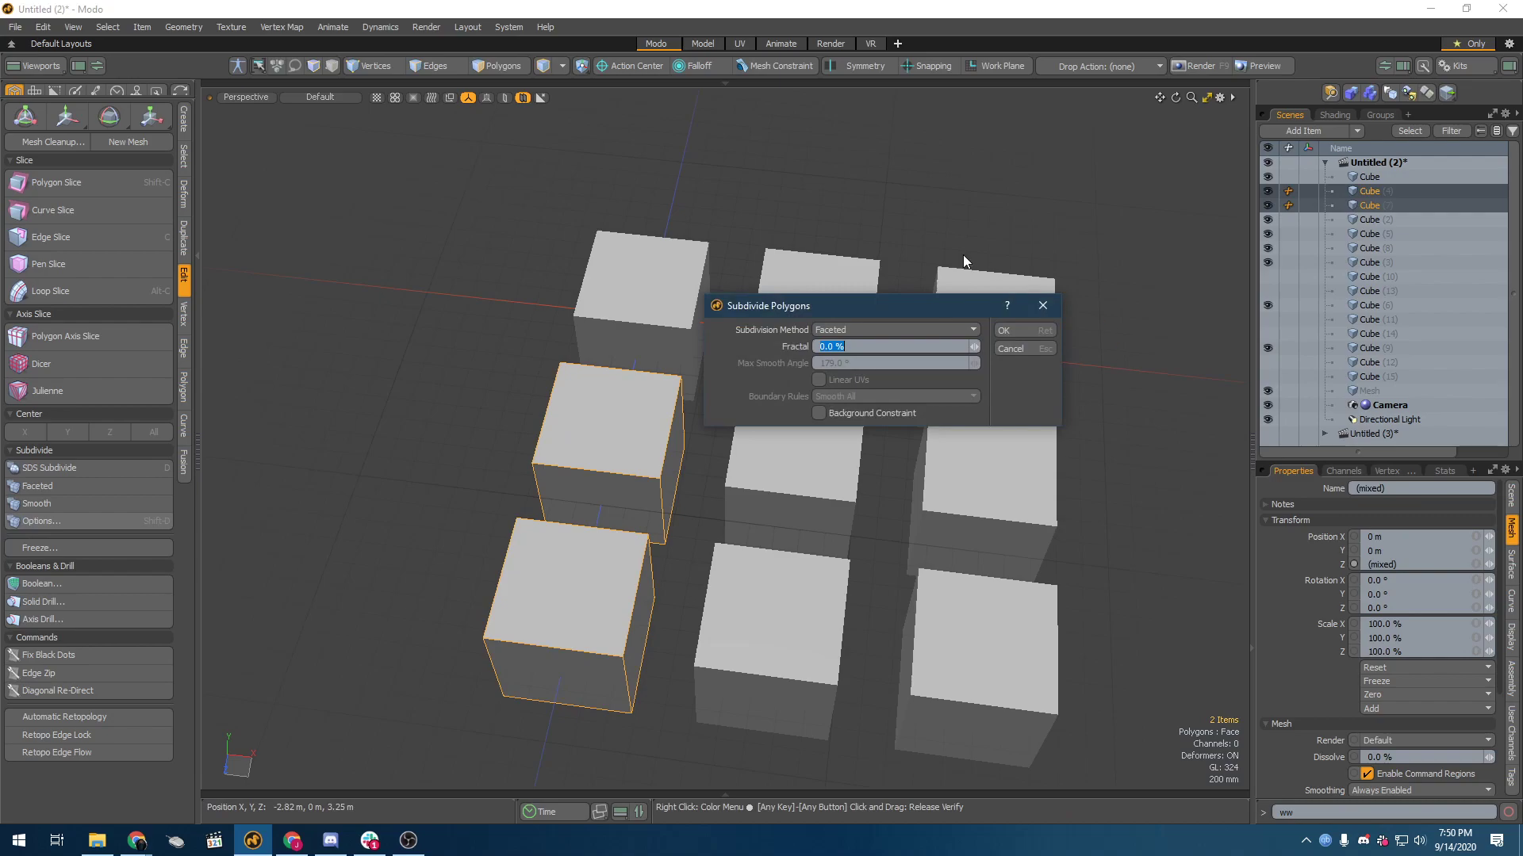
click(914, 329)
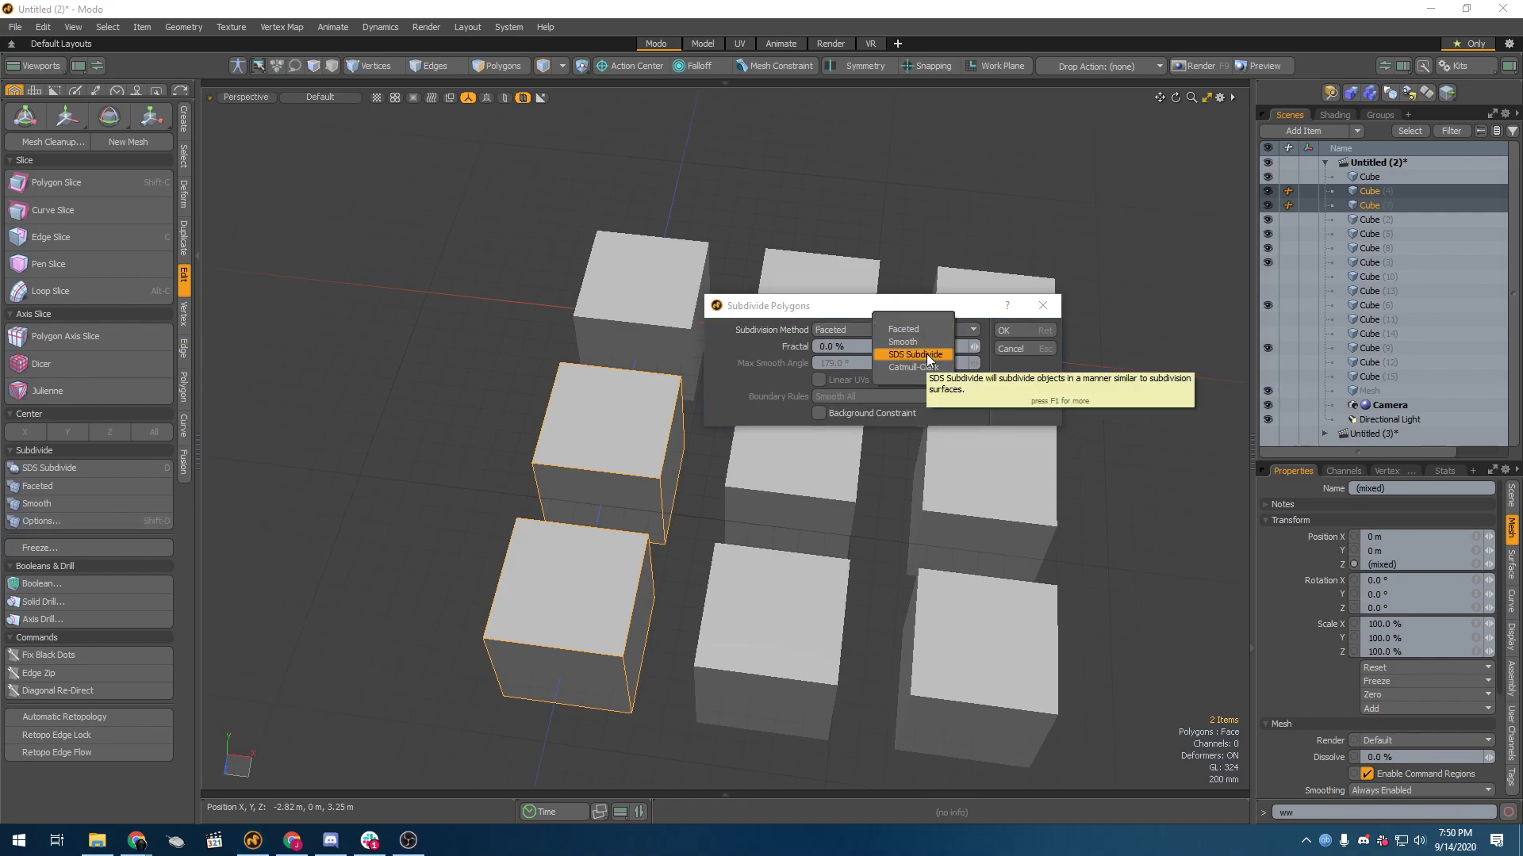
click(926, 353)
click(1002, 330)
Step: Examine the shape and topology of the SDS-subdivided cubes in the first column
click(565, 497)
alt+drag(565, 496, 772, 297)
click(766, 295)
click(676, 464)
click(797, 303)
click(642, 449)
scroll(620, 509, up, 5)
alt+drag(620, 509, 731, 568)
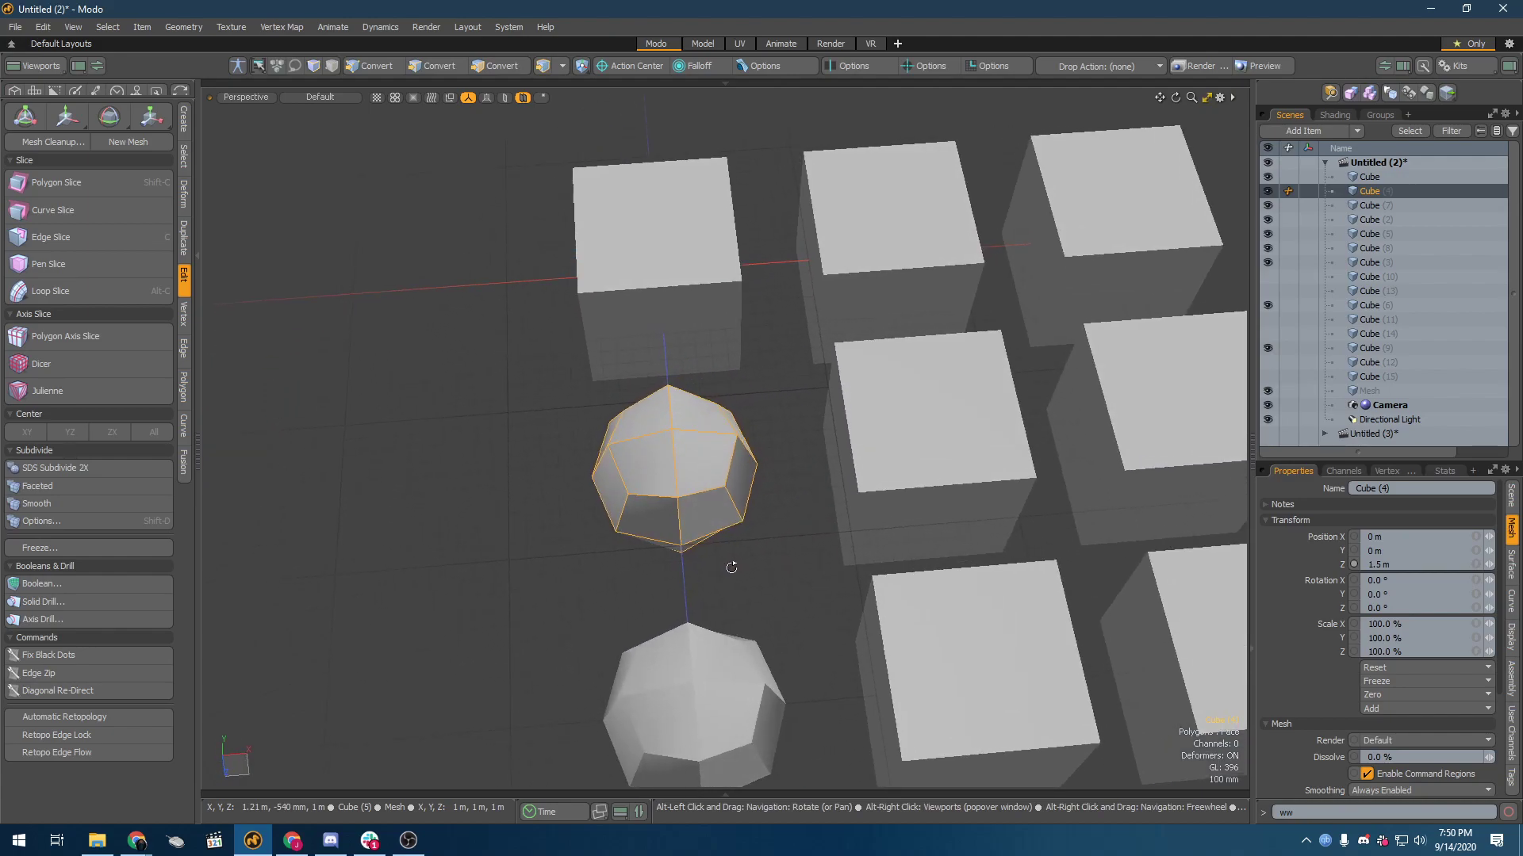
Step: Subdivide the front cube of the first column a second time with the SDS Subdivide method
click(669, 731)
alt+shift+drag(591, 617, 544, 507)
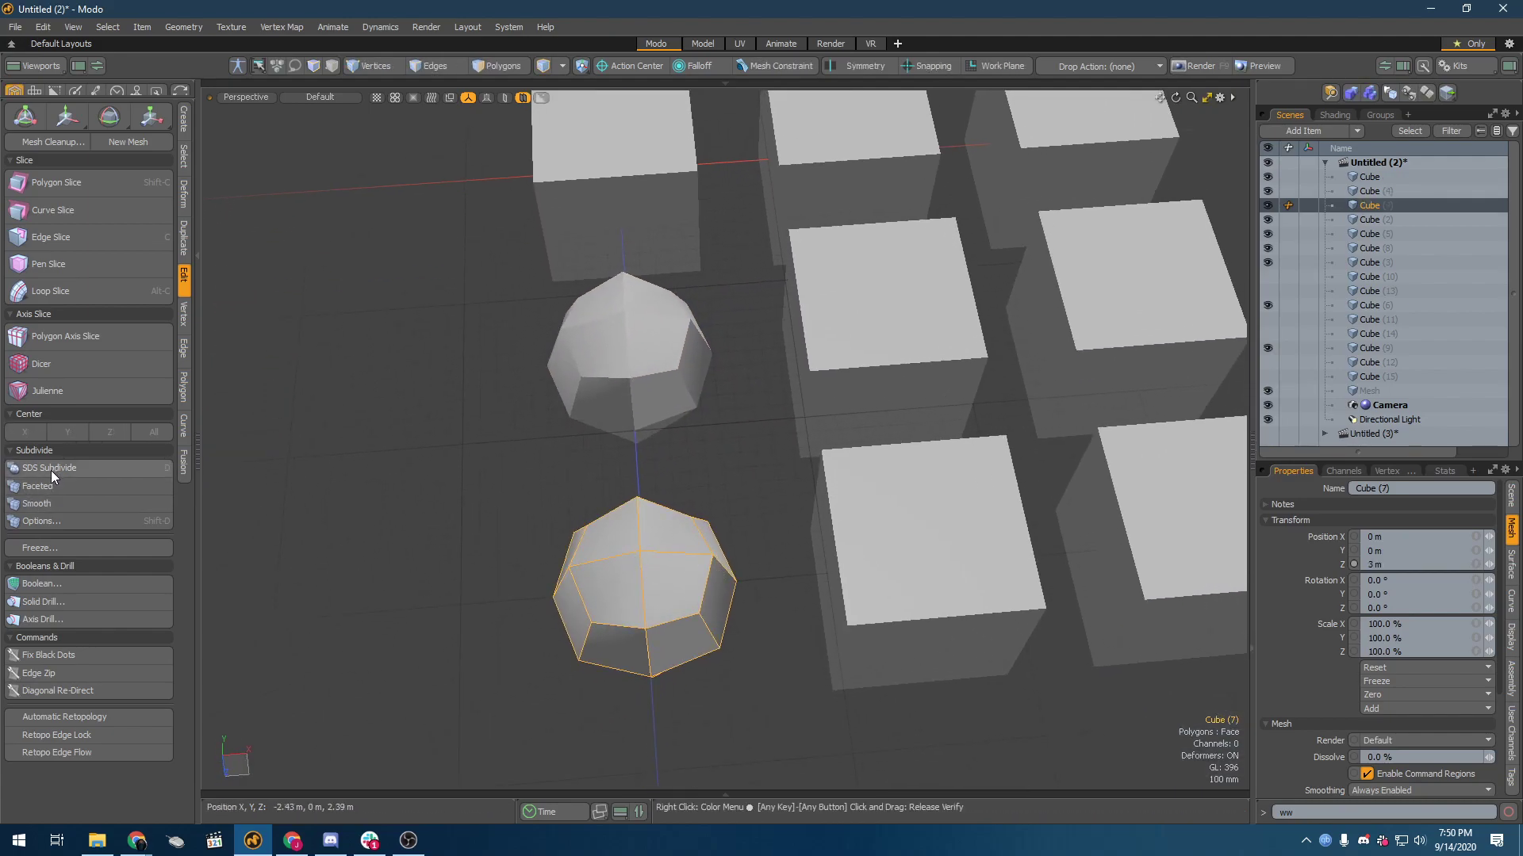
click(78, 517)
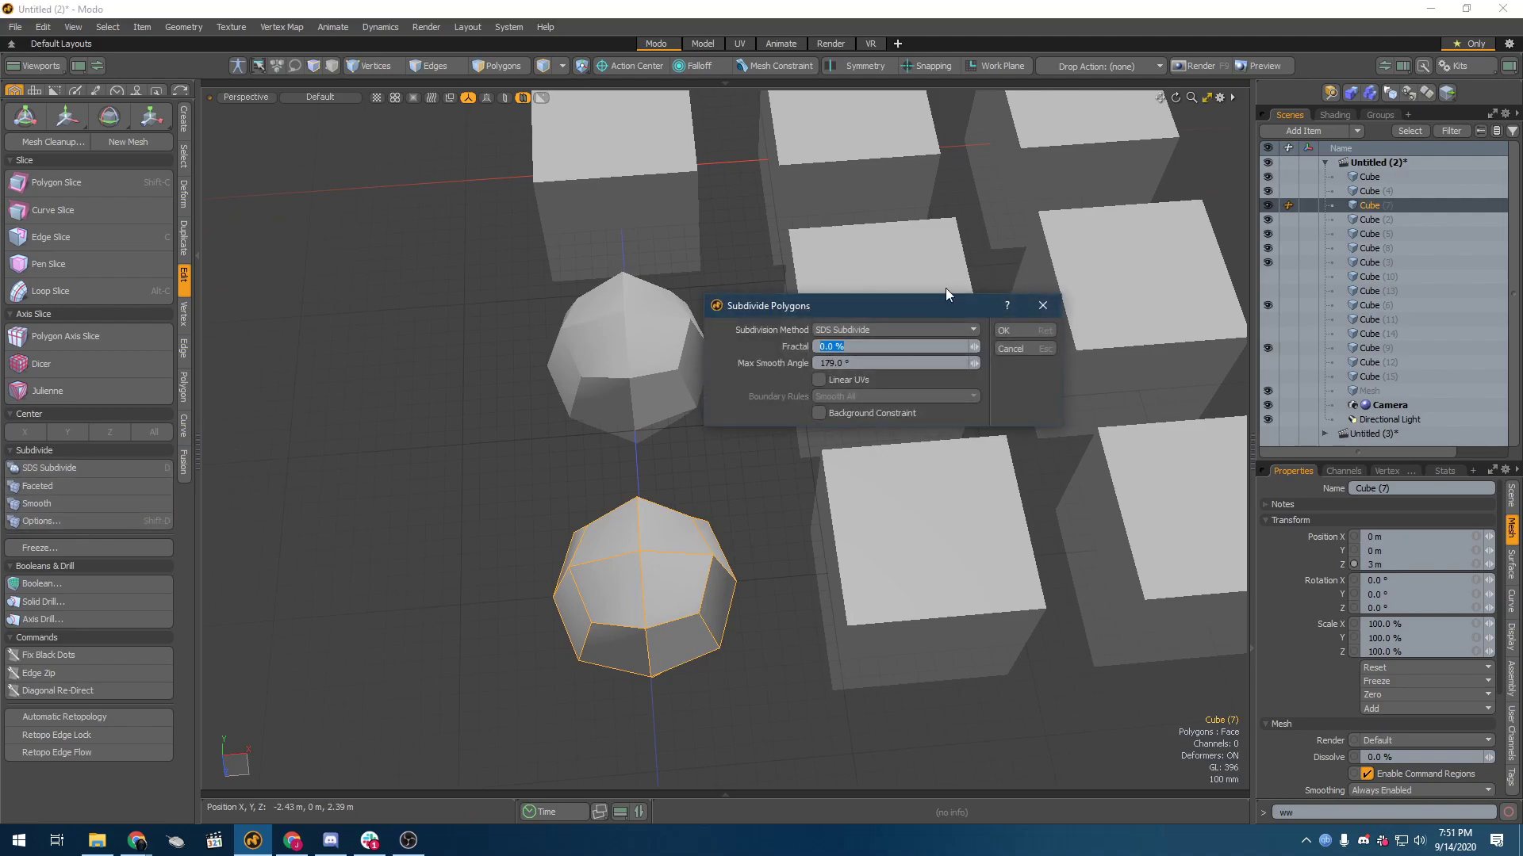
click(1015, 332)
Step: Delete the middle cube of the front row and the third-column cube of the middle row
alt+drag(999, 373, 837, 456)
scroll(904, 393, up, 3)
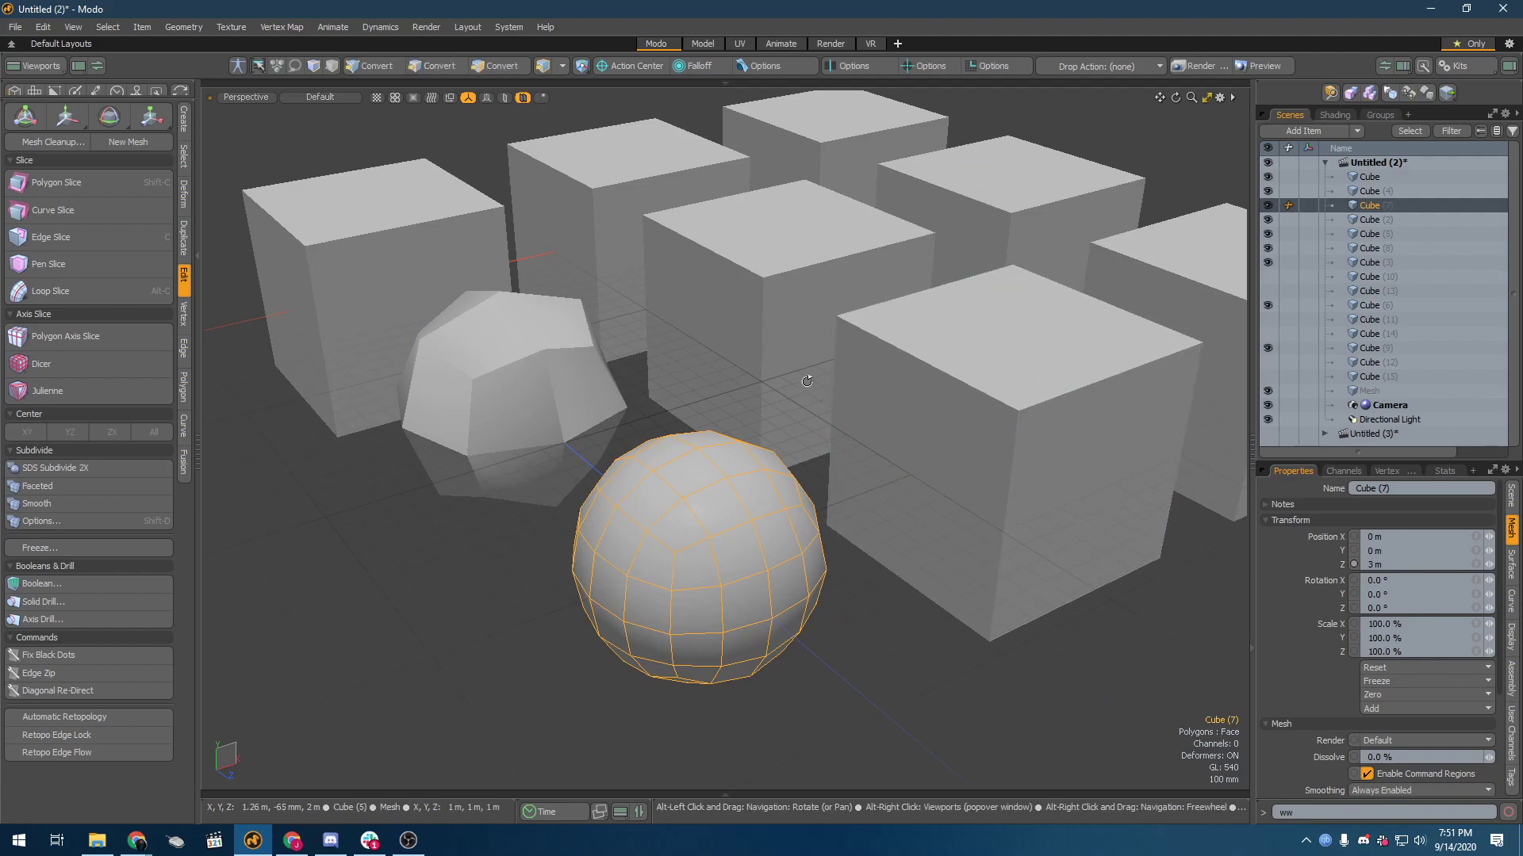
alt+drag(984, 389, 763, 446)
scroll(763, 446, down, 5)
alt+drag(860, 531, 795, 534)
alt+drag(627, 417, 658, 444)
click(684, 509)
shift+click(765, 363)
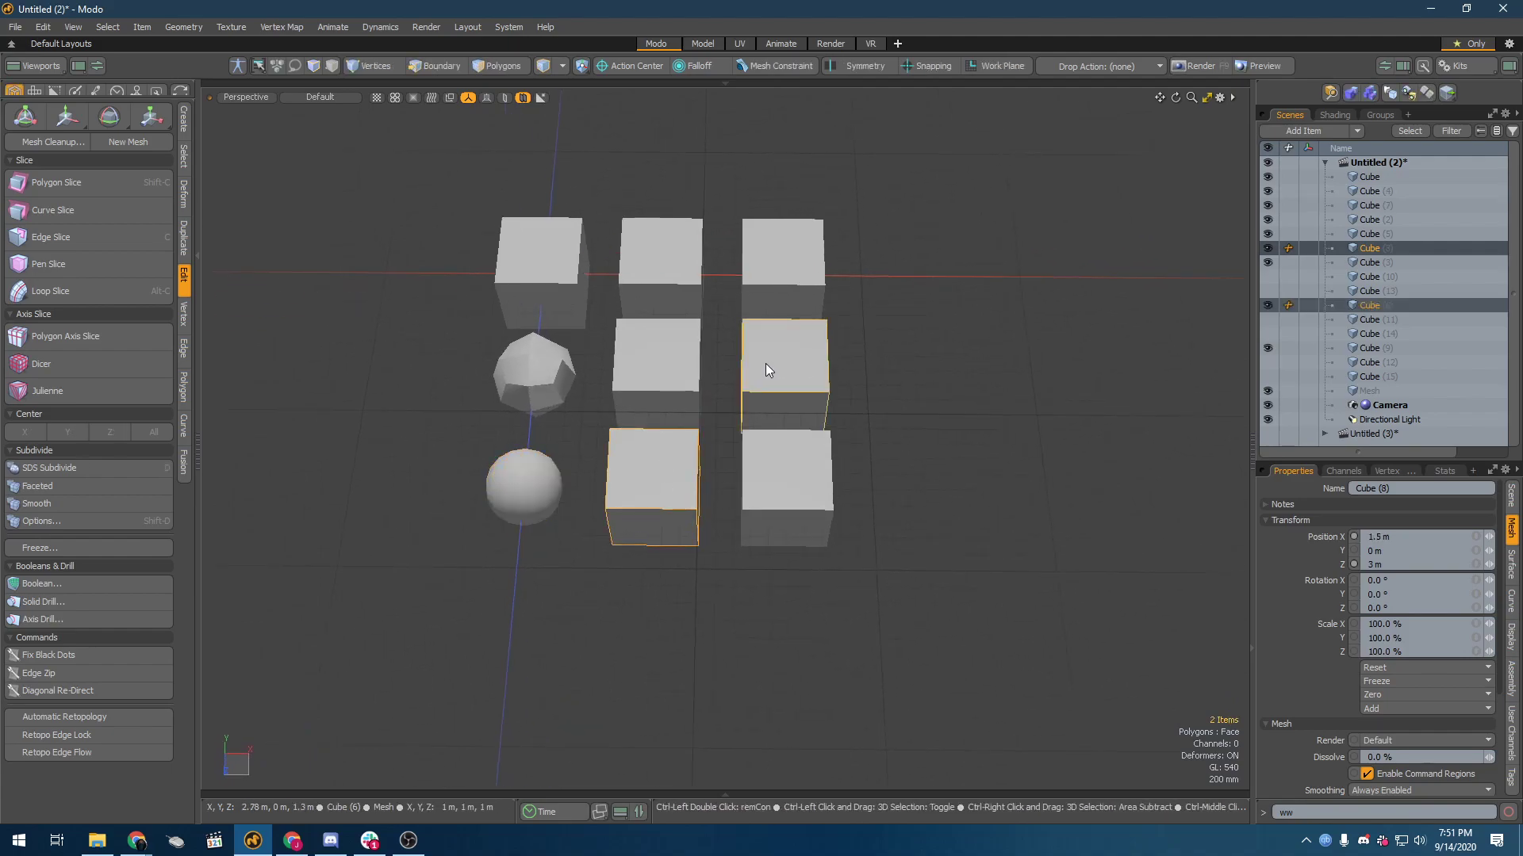
key(Delete)
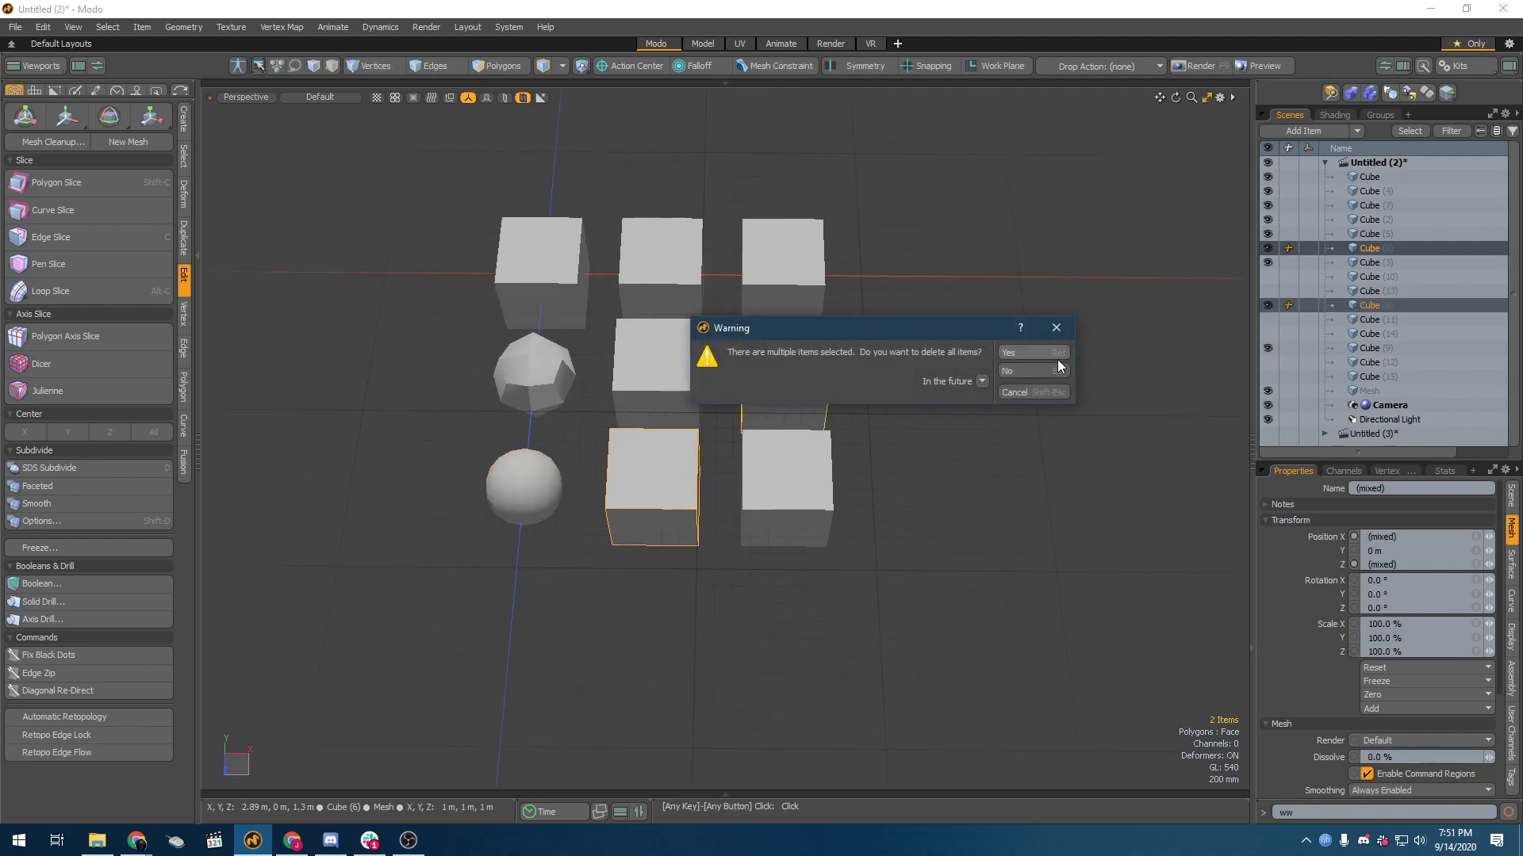
click(1047, 353)
Step: Subdivide the second cube of the middle row and the third-column cube of the front row with the Catmull-Clark method
click(664, 394)
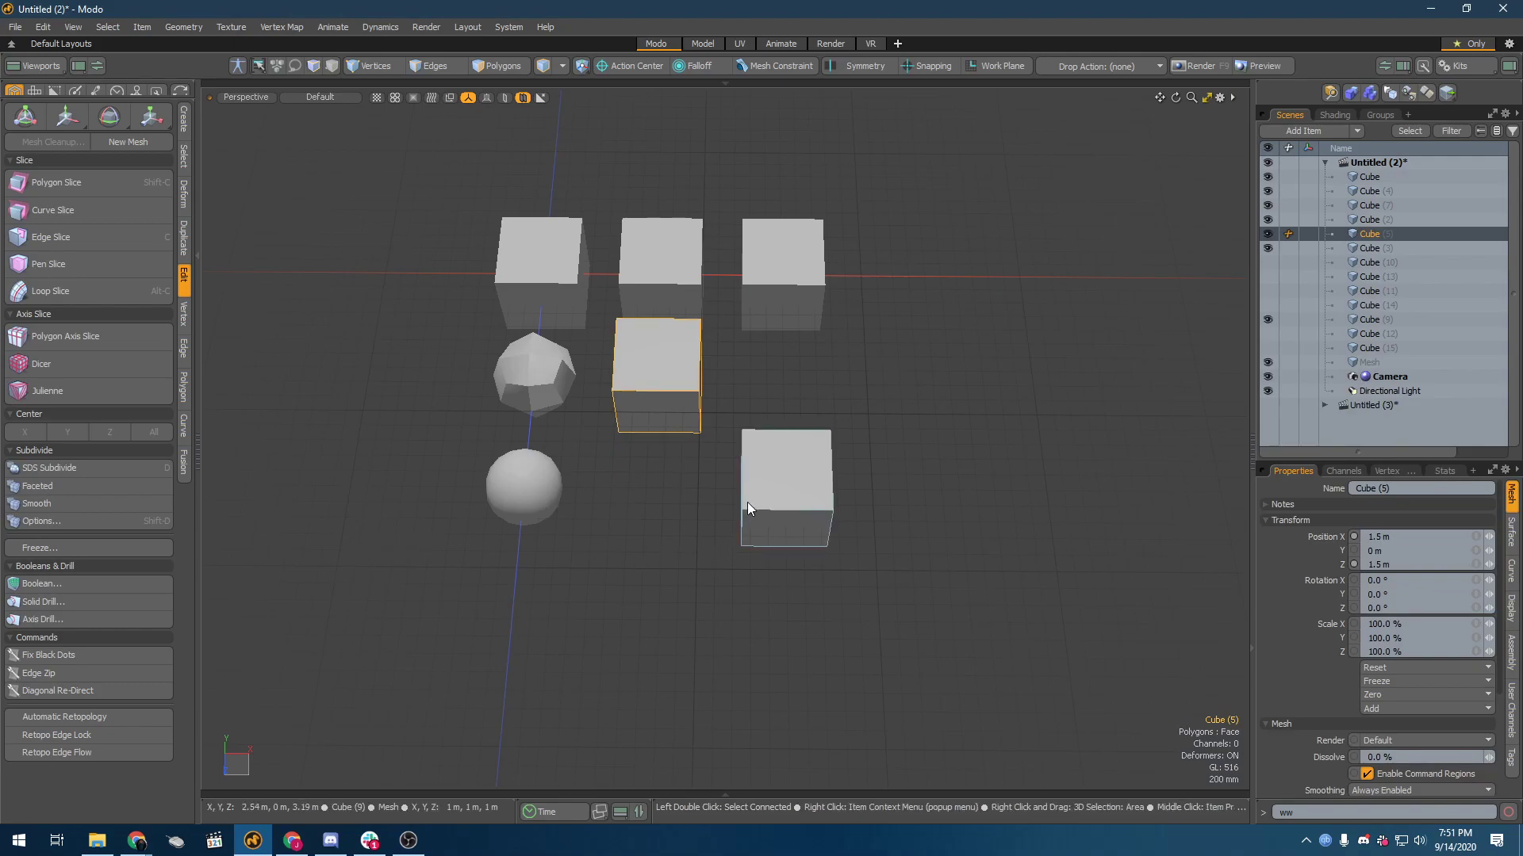
shift+click(805, 508)
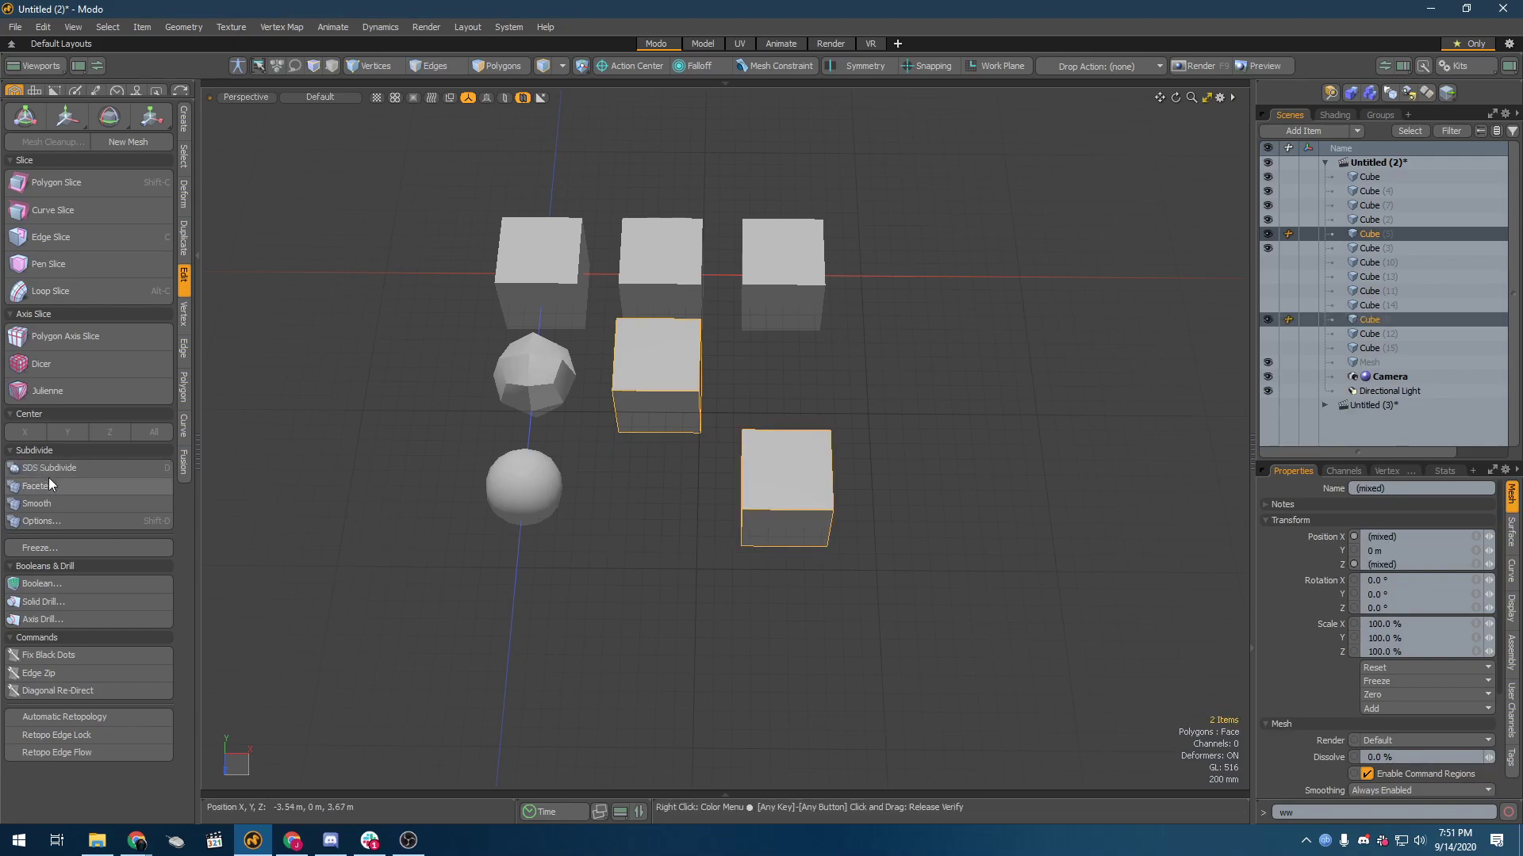
click(103, 520)
click(907, 331)
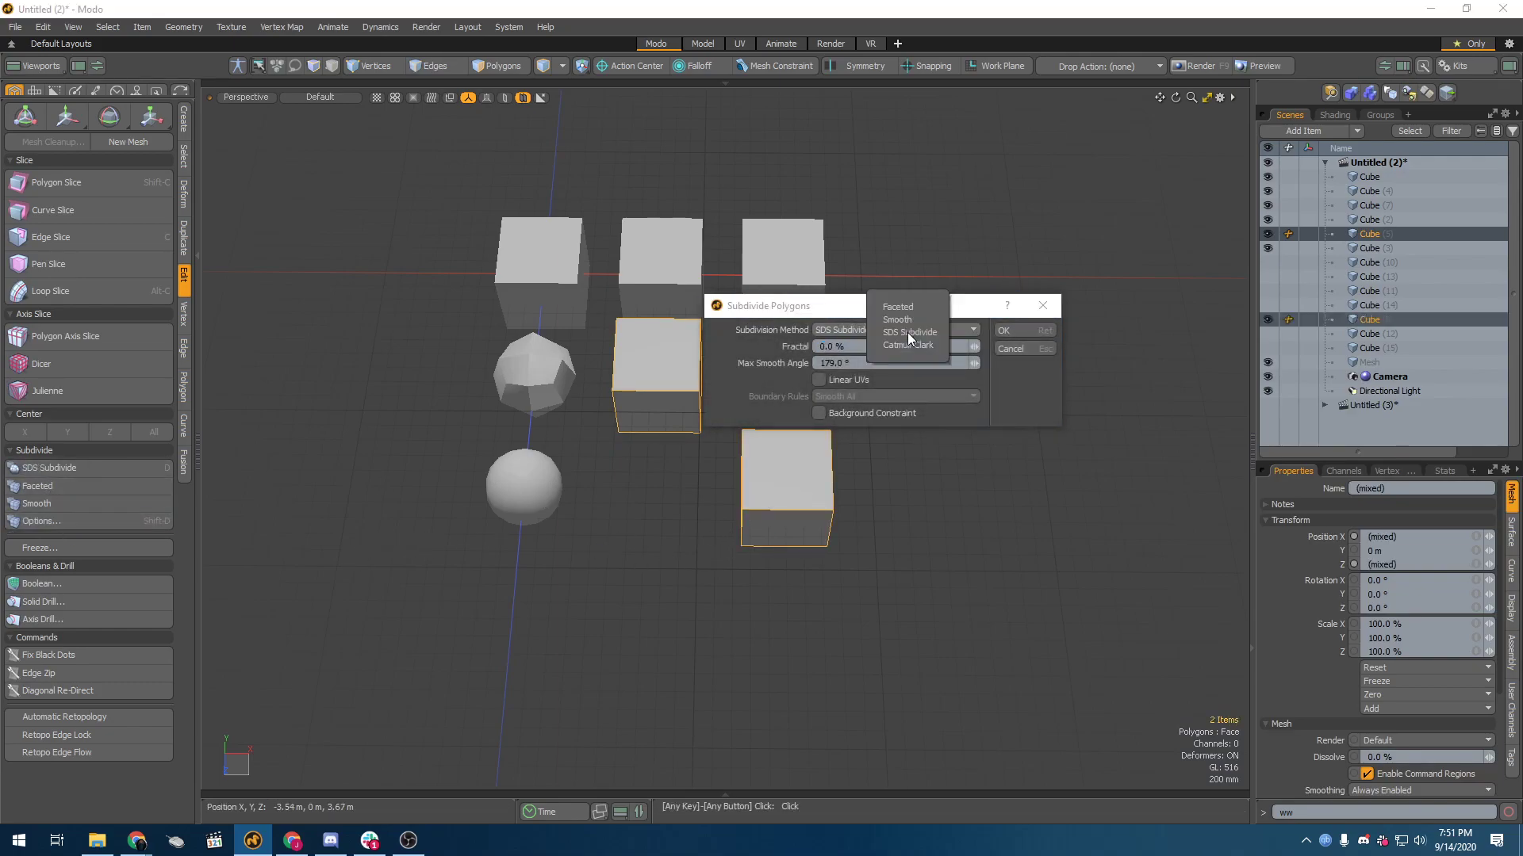
click(921, 346)
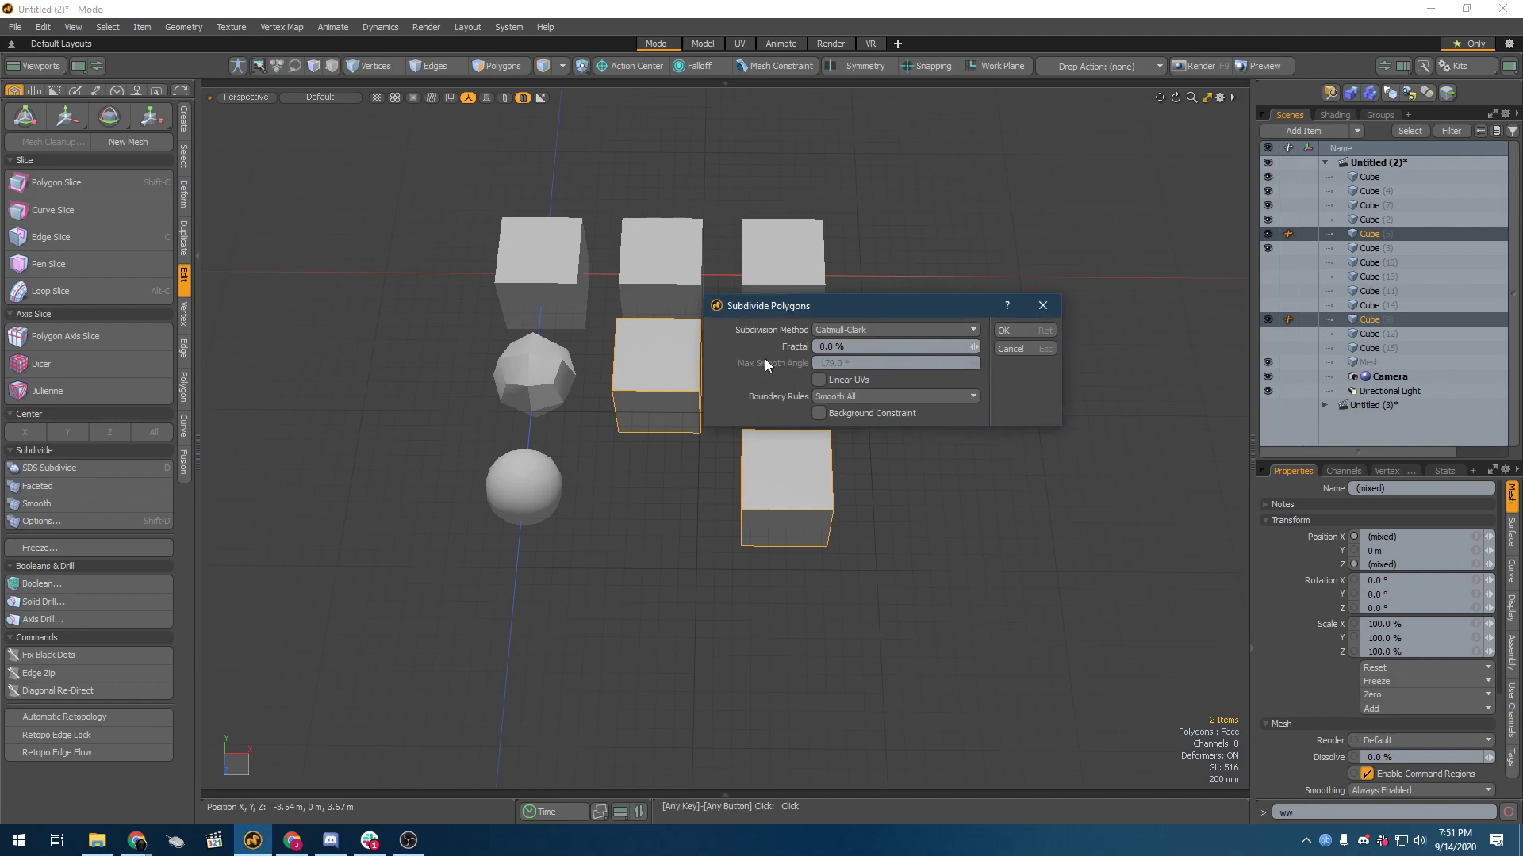
click(1004, 331)
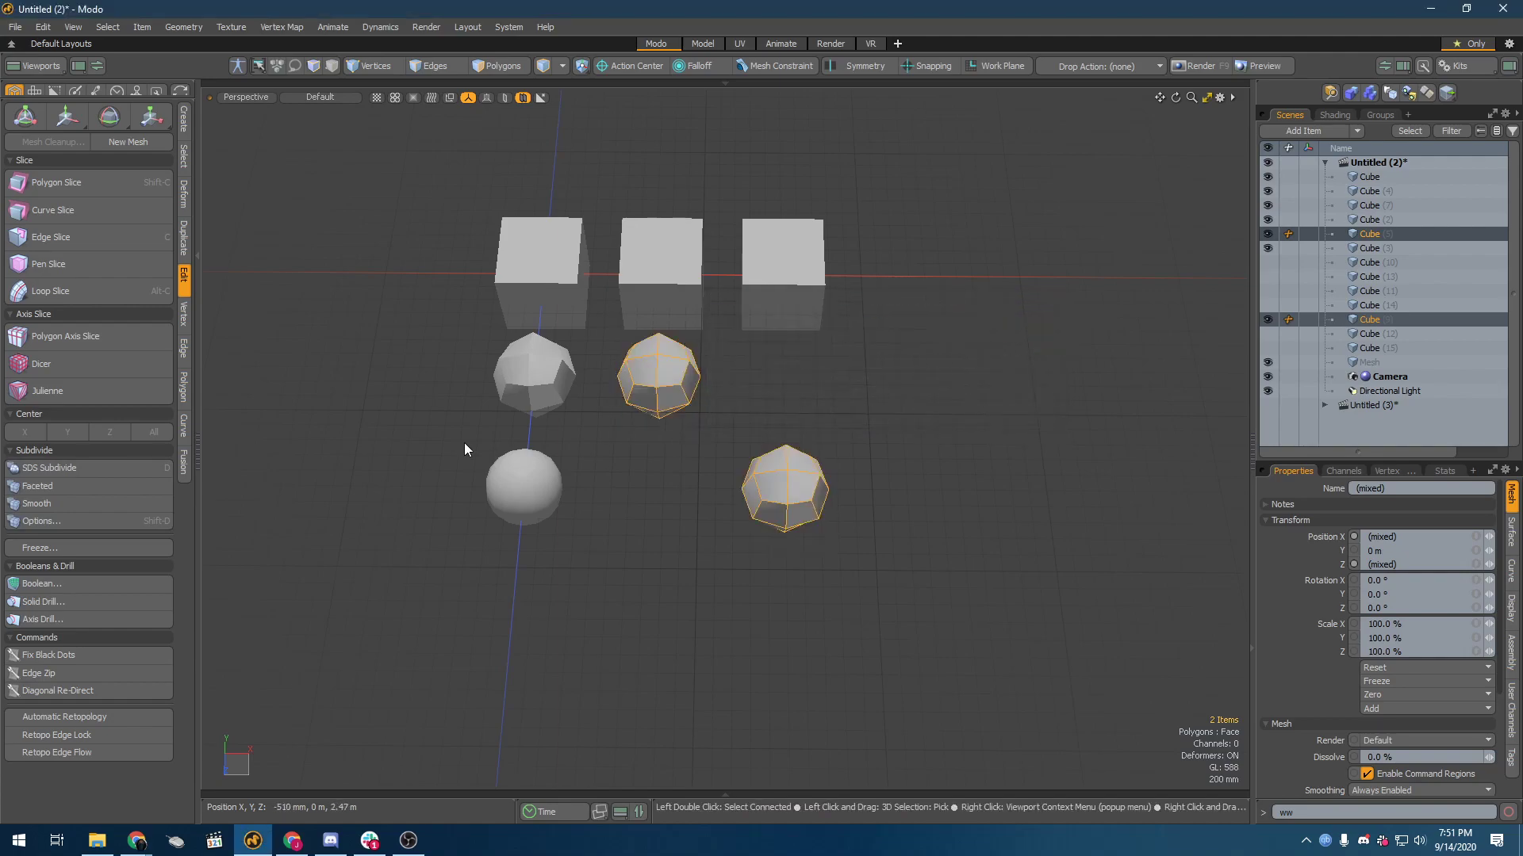
Step: Subdivide the third-column cube of the front row a second time with the Catmull-Clark method
alt+drag(571, 317, 582, 311)
click(588, 322)
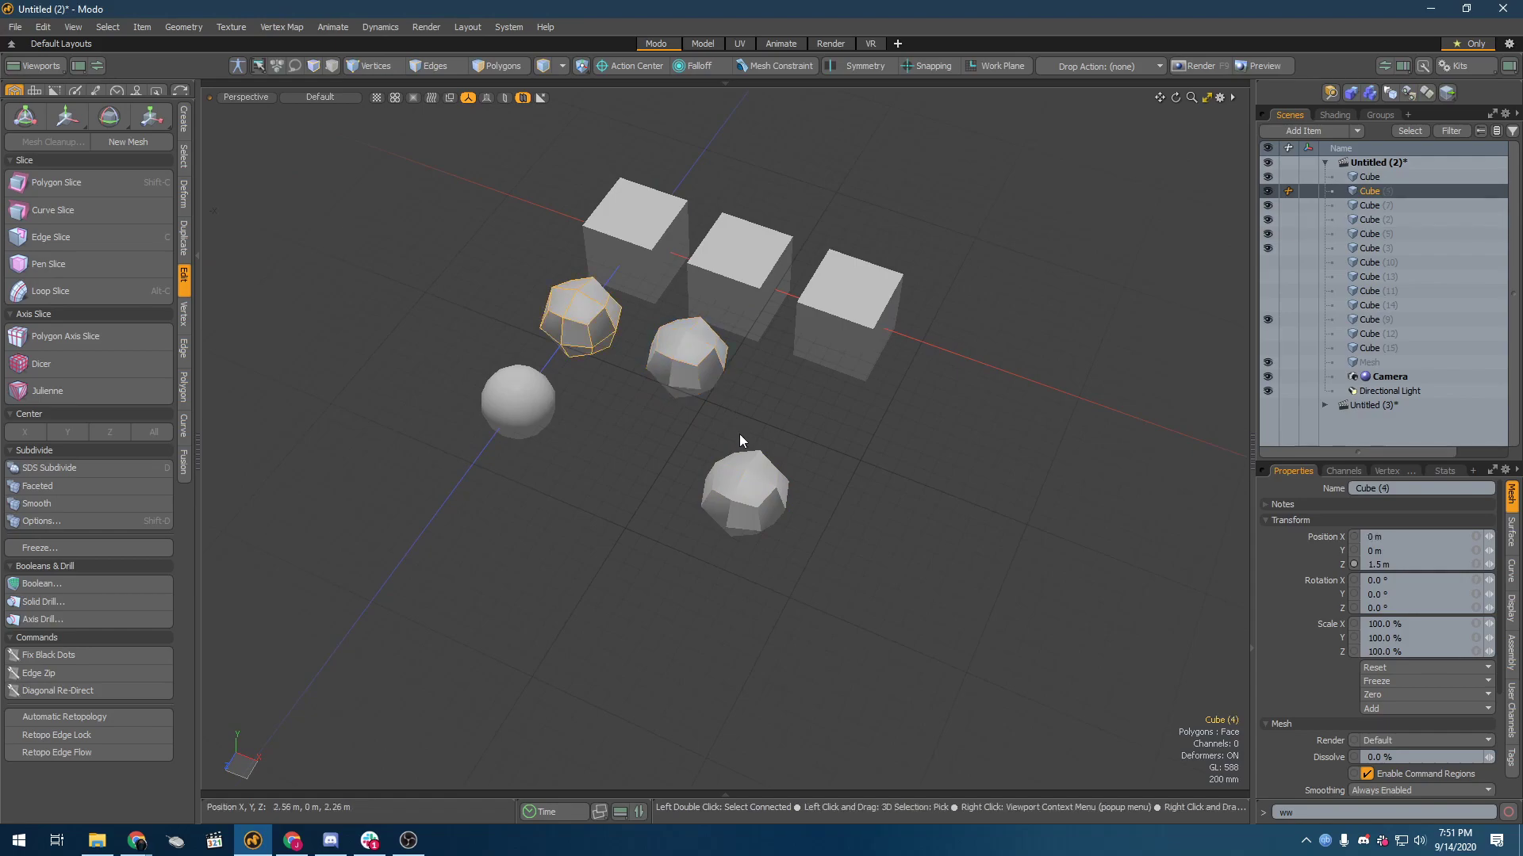
click(746, 488)
alt+drag(745, 488, 812, 484)
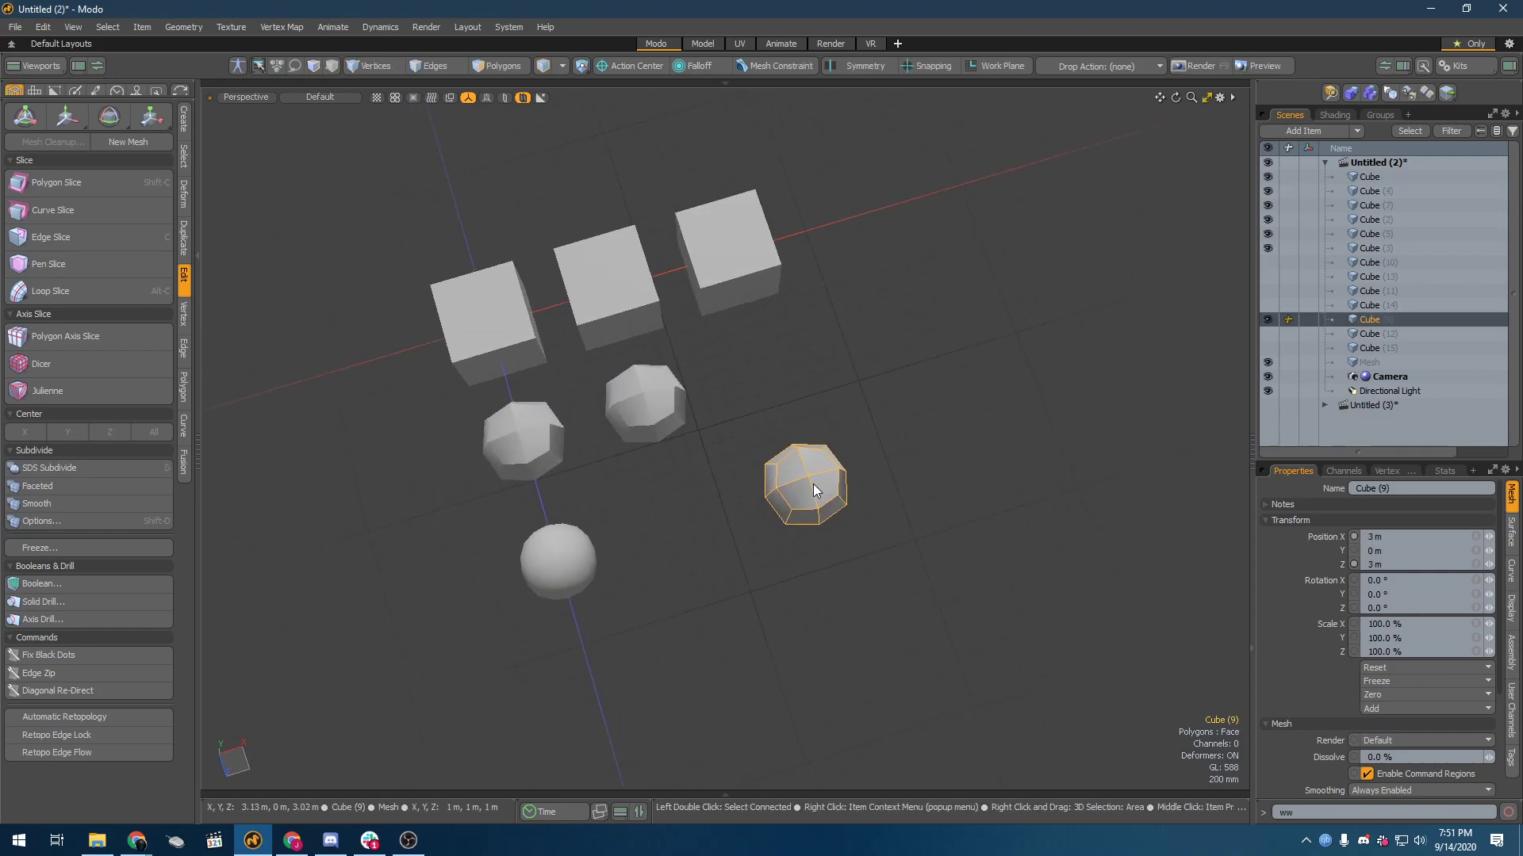
click(55, 517)
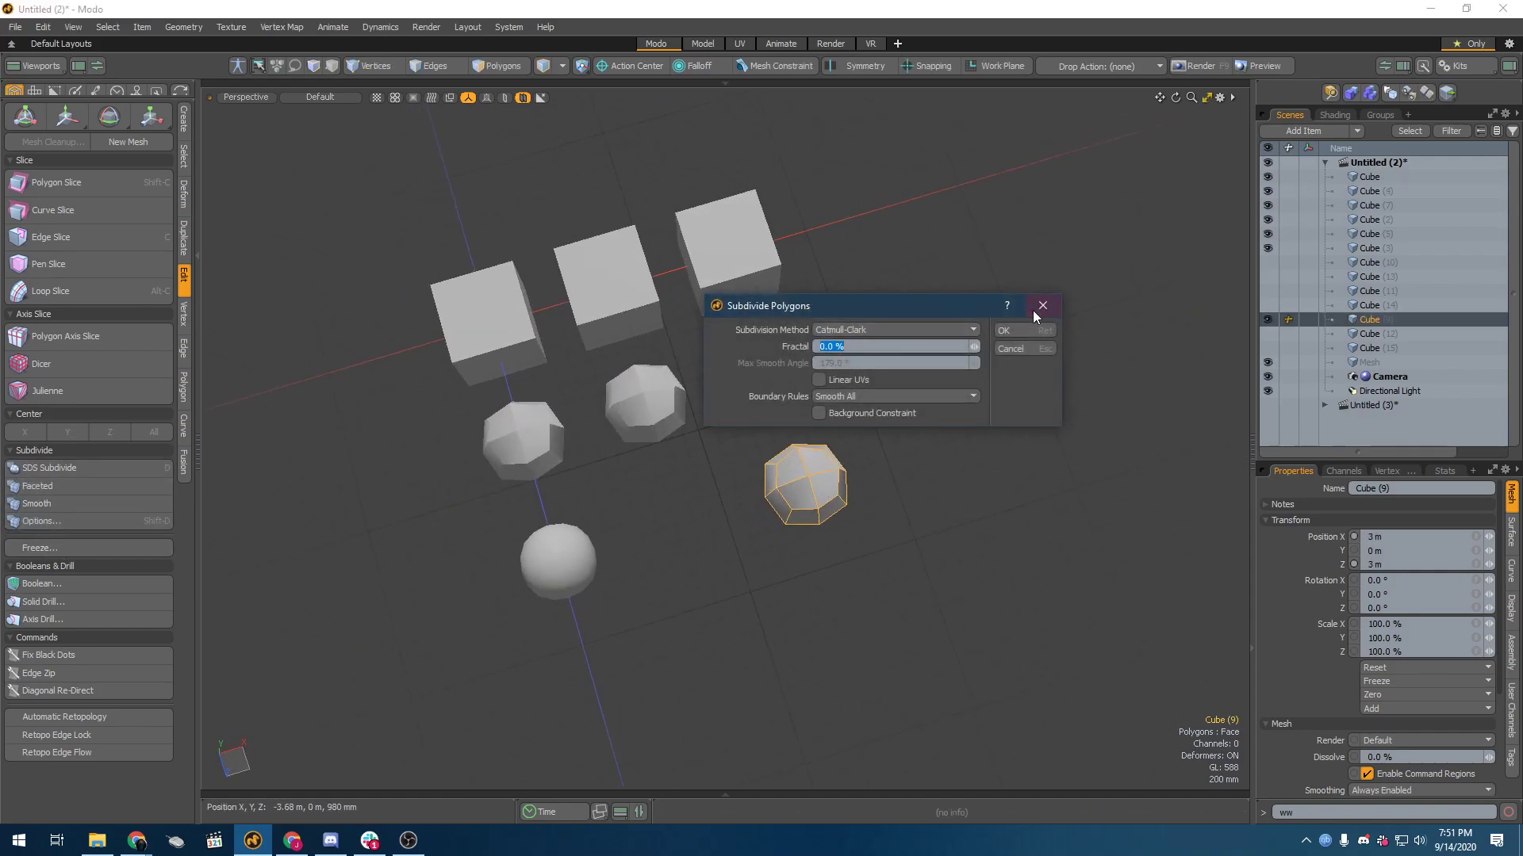
click(1020, 328)
Step: Compare the overall shape of the Catmull-Clark cubes with that of the SDS-subdivided cubes
alt+drag(1017, 342, 707, 402)
click(406, 409)
alt+drag(406, 409, 537, 465)
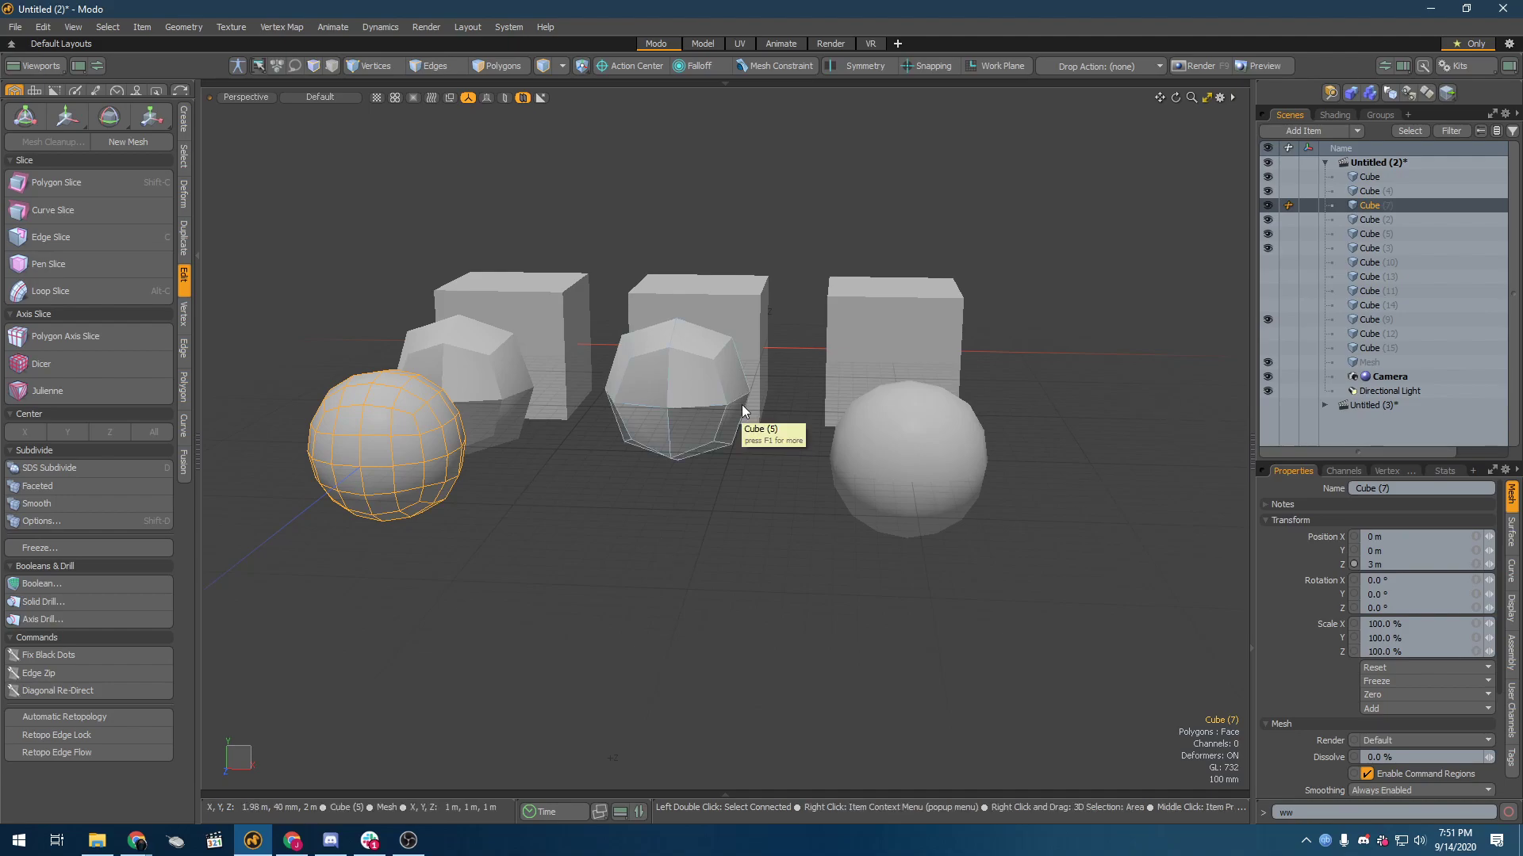
alt+drag(740, 405, 833, 517)
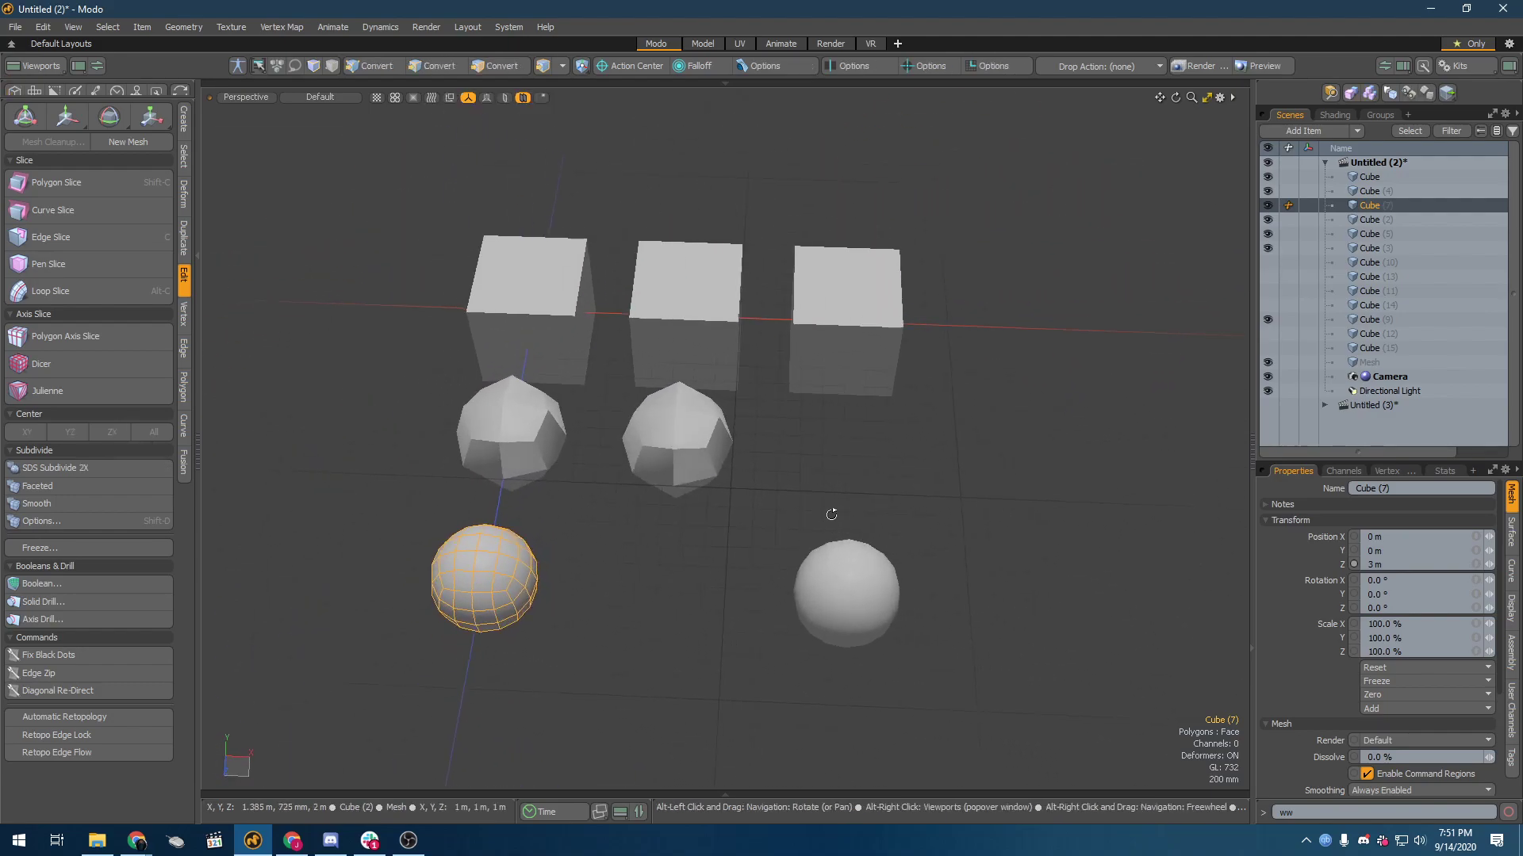
click(546, 337)
click(647, 401)
click(486, 442)
click(877, 597)
mouse_move(488, 581)
alt+mouse_down()
mouse_move(503, 549)
mouse_move(479, 524)
alt+mouse_up()
Step: Switch to polygon selection and examine the topology of the twice-subdivided SDS and Catmull-Clark cubes up close
key(3)
mouse_move(843, 587)
mouse_down()
mouse_move(867, 600)
mouse_move(476, 591)
mouse_move(395, 551)
mouse_move(432, 544)
mouse_up()
scroll(395, 551, up, 3)
key(w)
alt+drag(544, 520, 710, 594)
scroll(714, 593, down, 4)
key(q)
click(890, 566)
scroll(926, 547, down, 4)
alt+drag(920, 549, 735, 527)
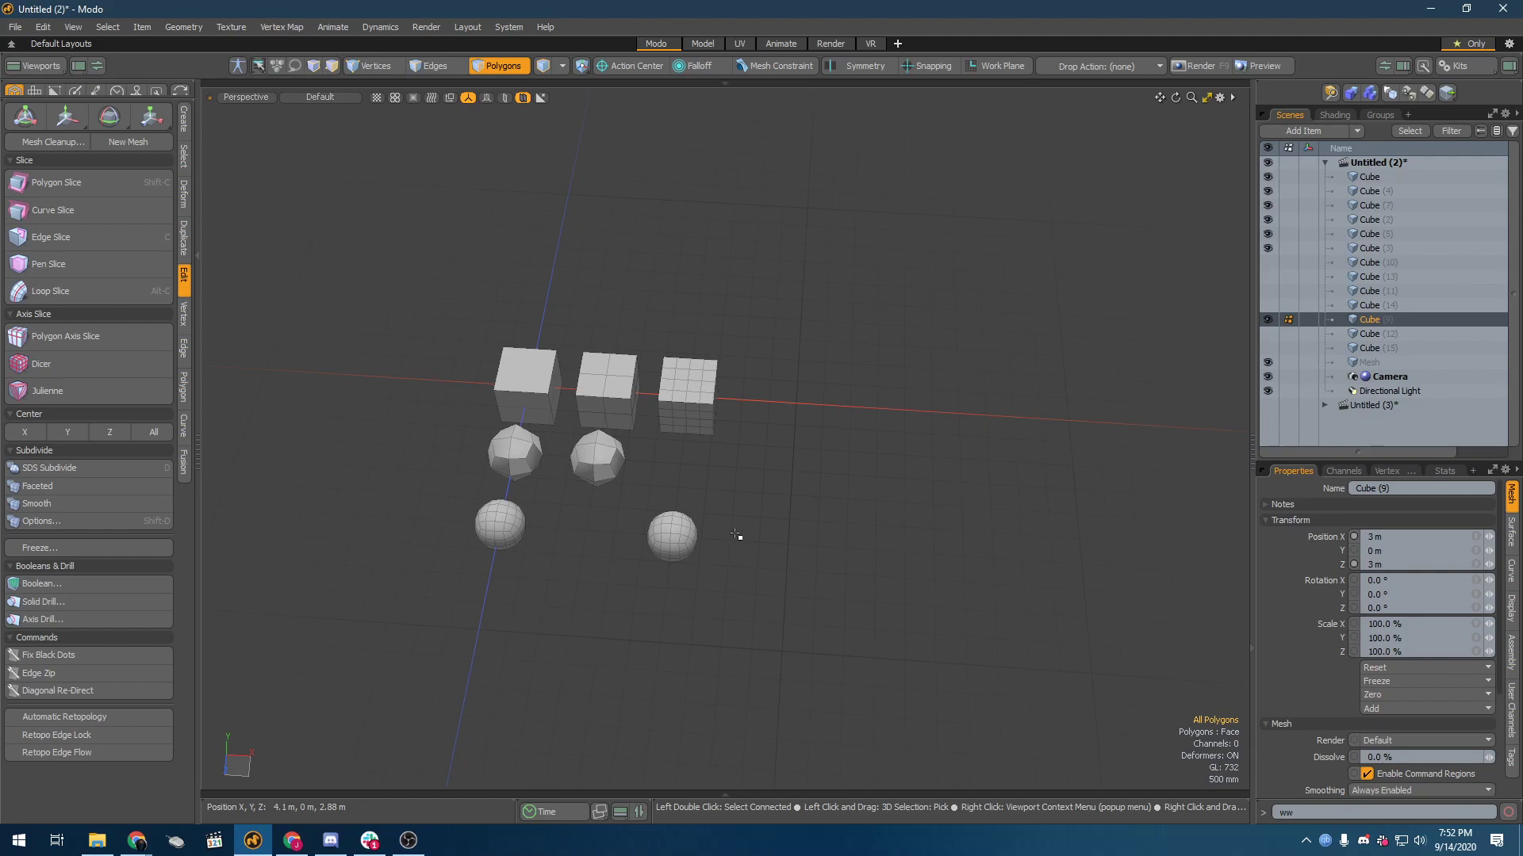
Step: Make the six hidden cubes of the fourth and fifth columns visible
click(1362, 261)
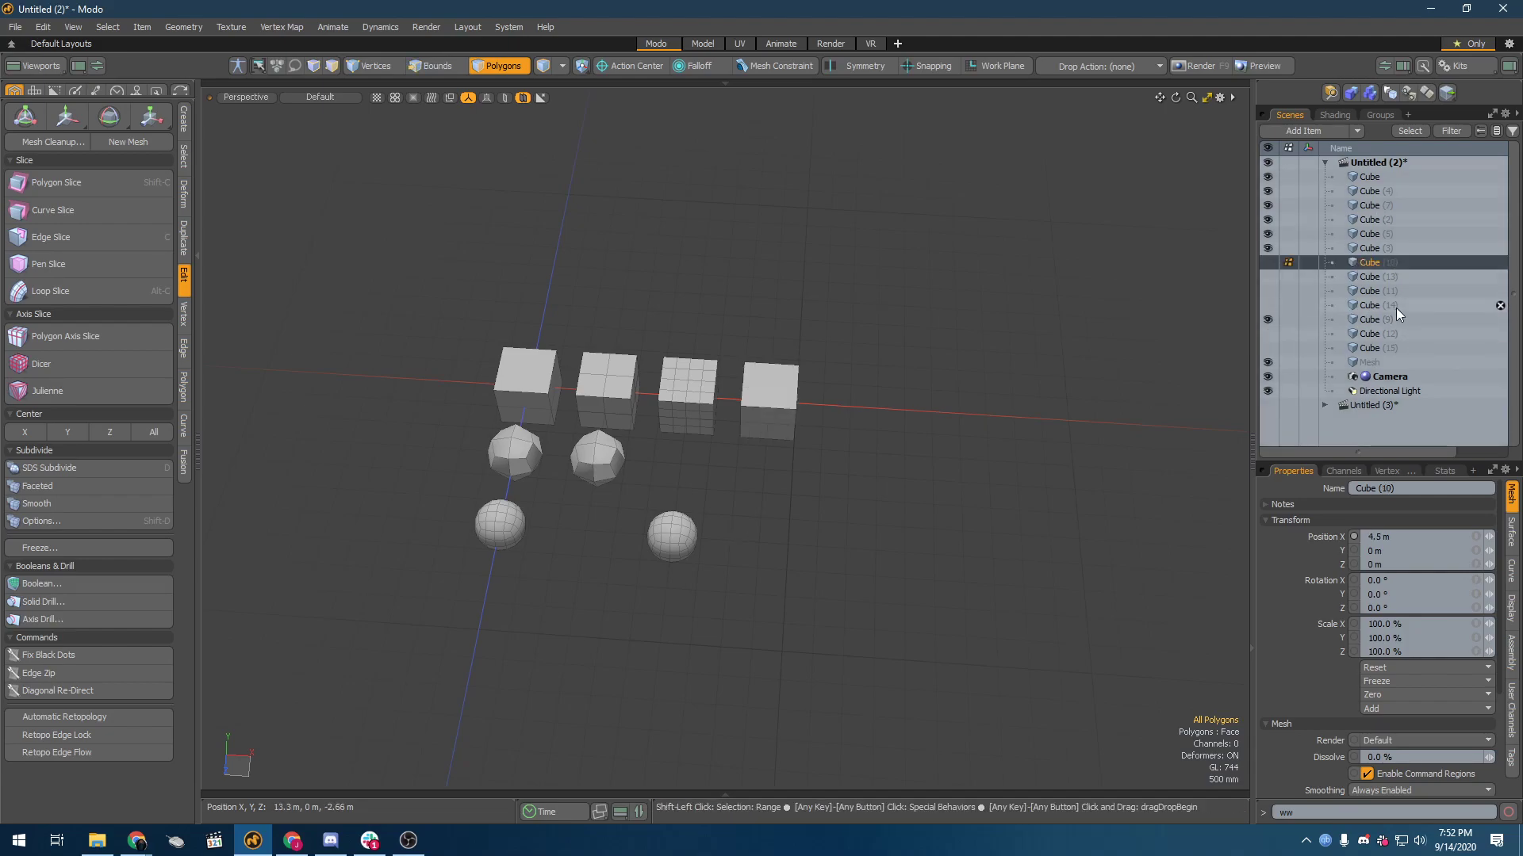
shift+click(1395, 307)
ctrl+click(1381, 345)
ctrl+click(1382, 333)
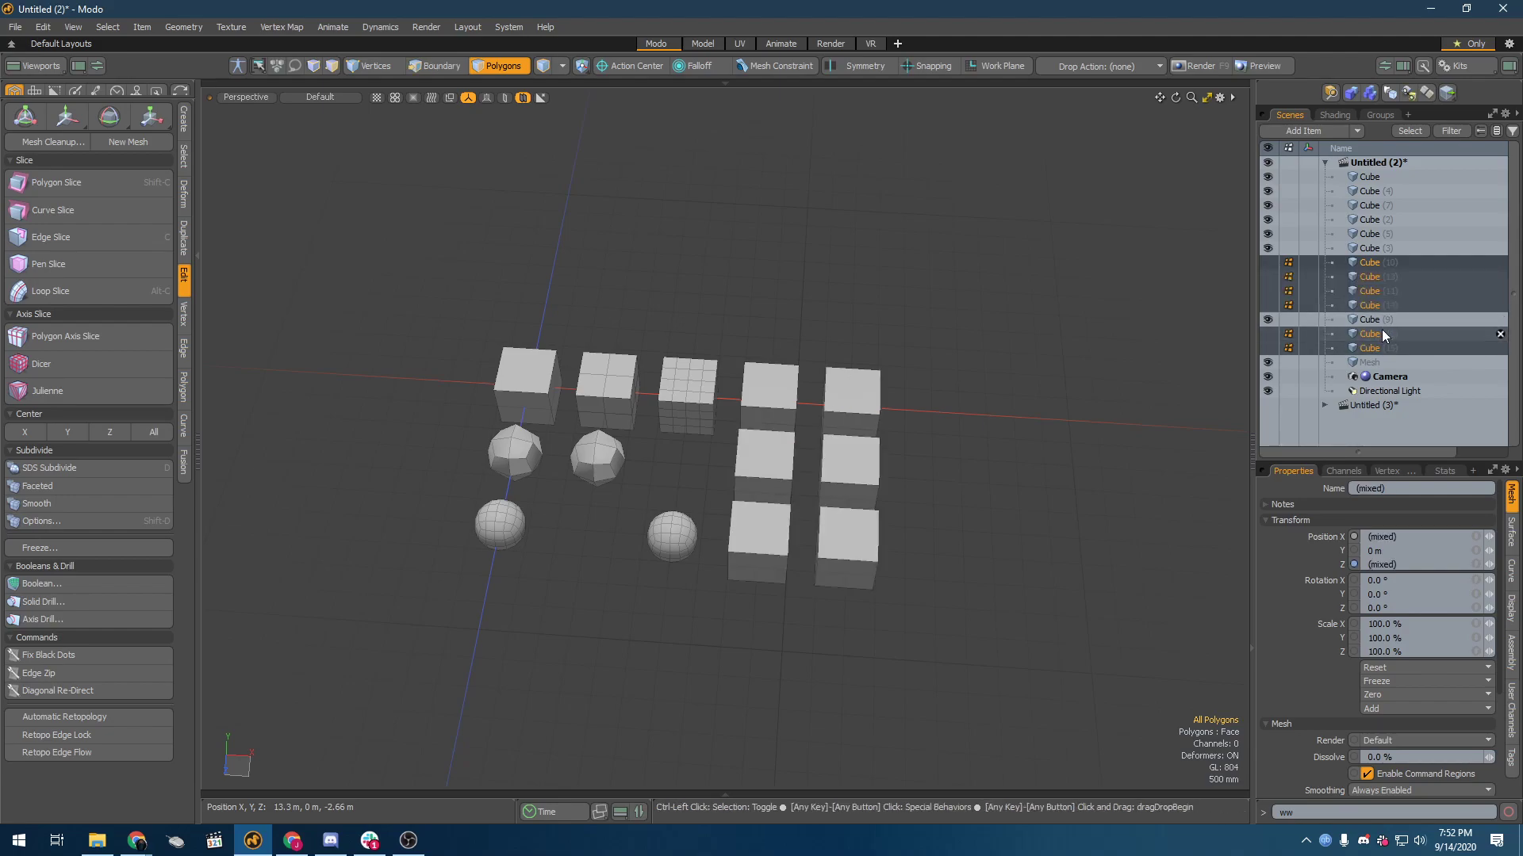
alt+drag(626, 444, 672, 464)
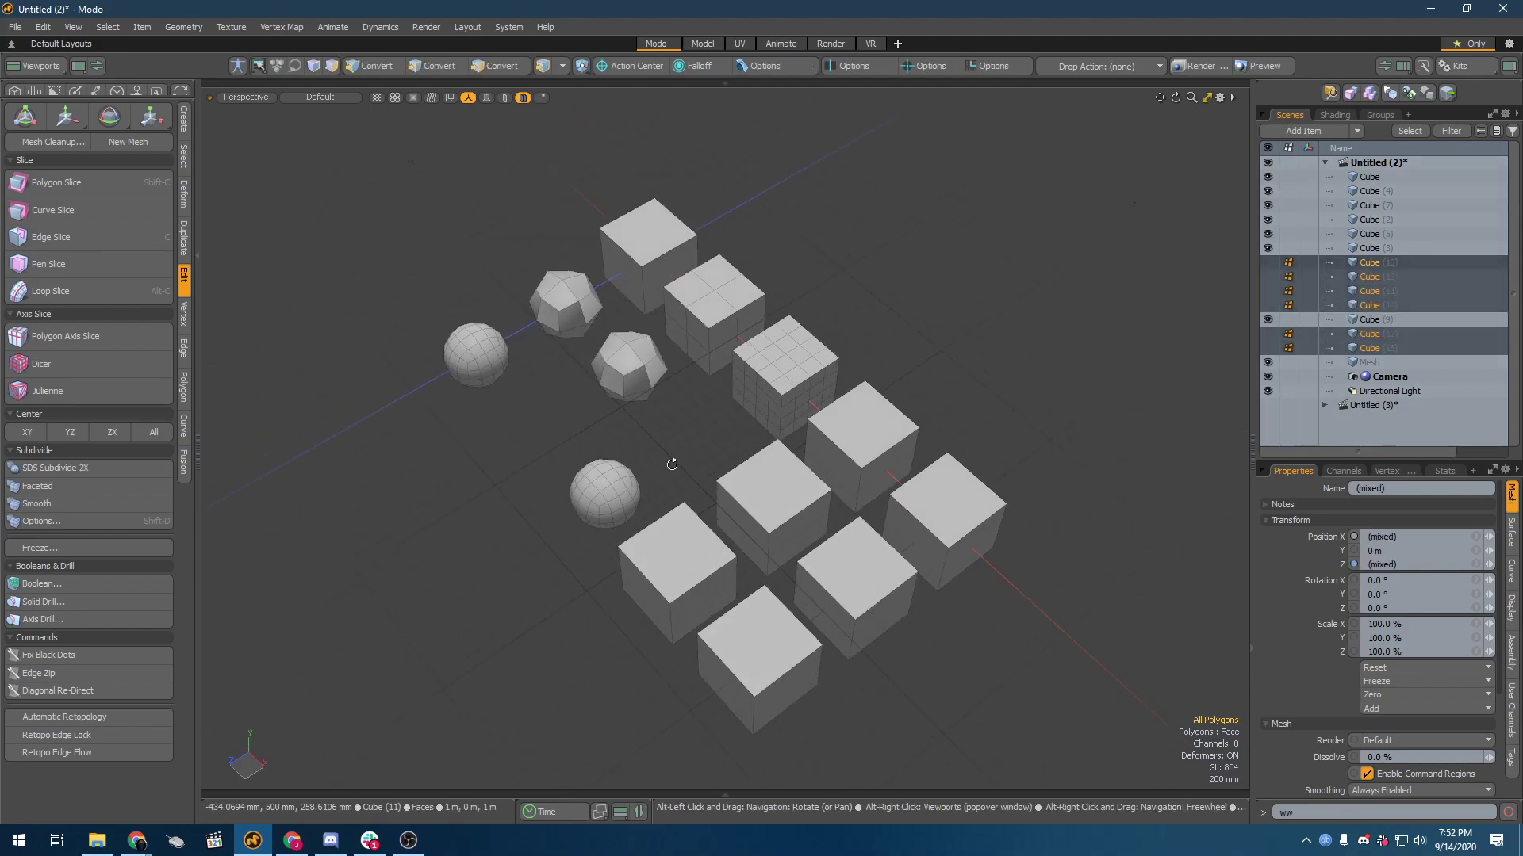
click(882, 446)
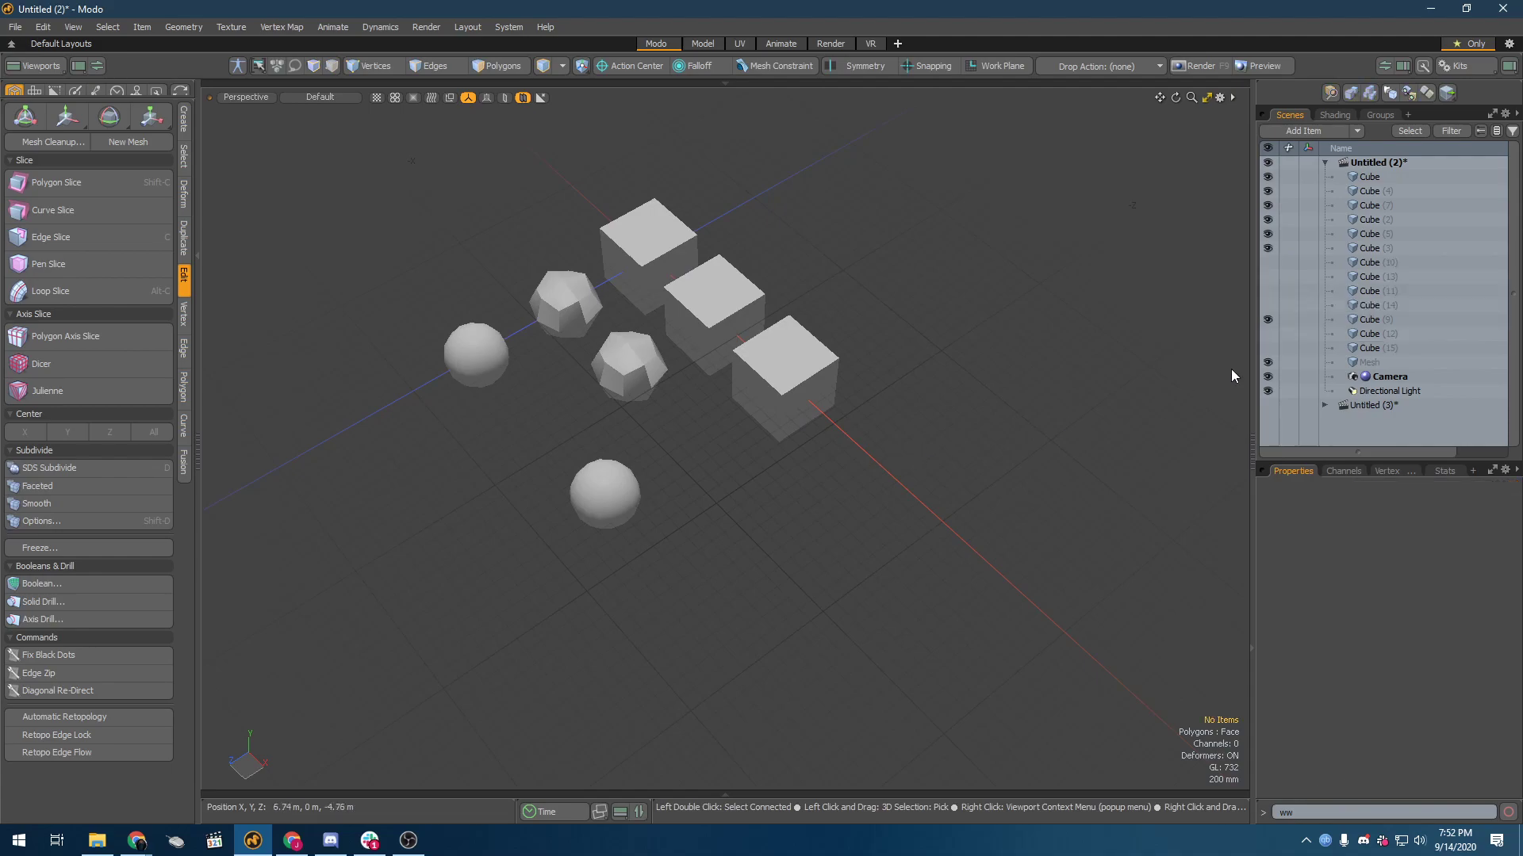
key(ctrl+z)
click(1268, 277)
drag(886, 543, 878, 546)
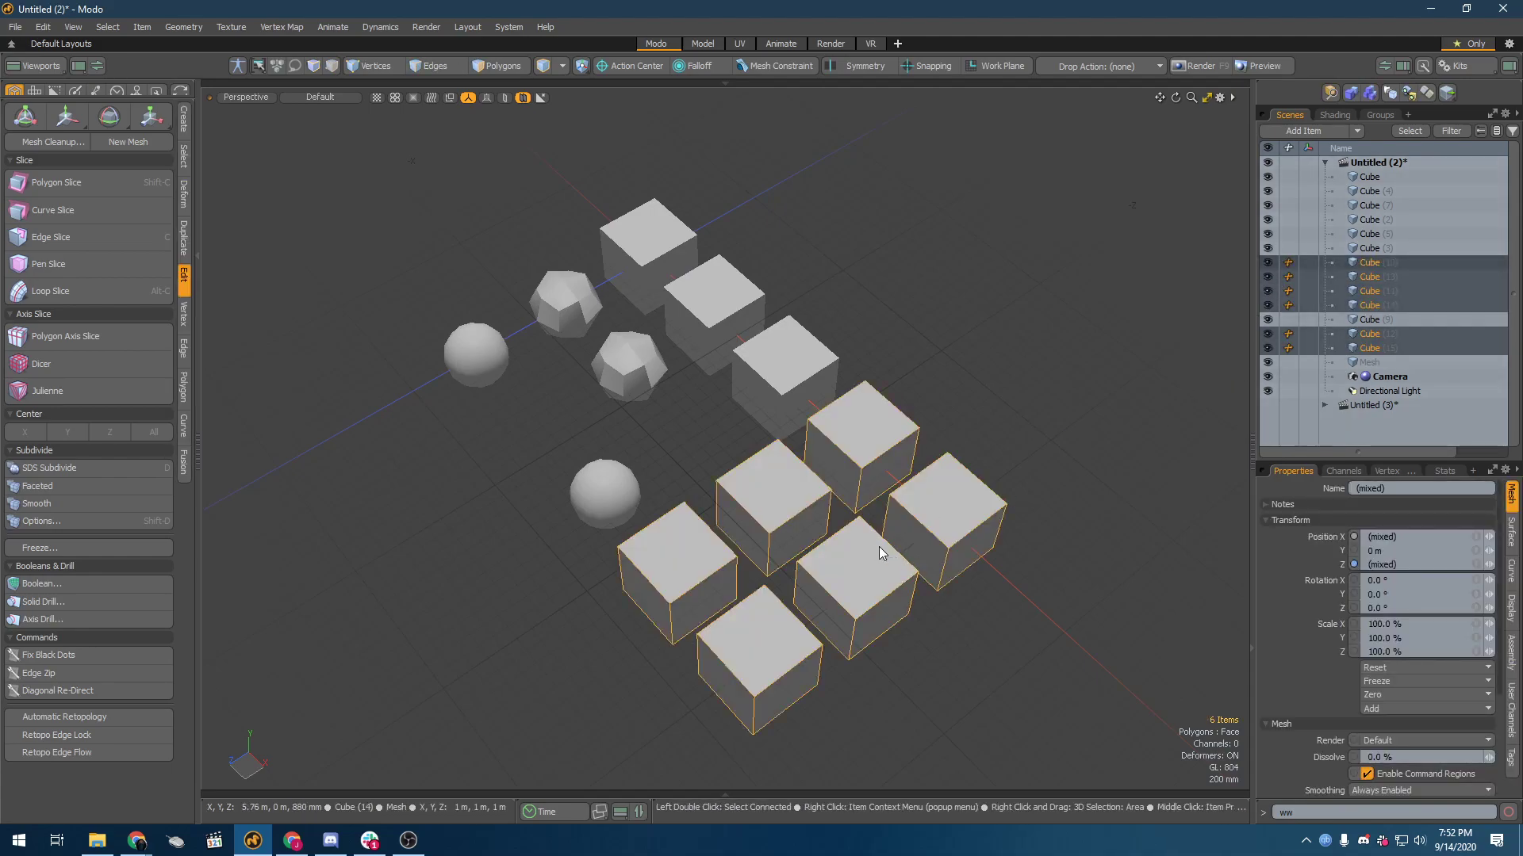
Step: Delete the fourth- and fifth-column cubes of the back row
key(Escape)
click(960, 508)
shift+click(872, 456)
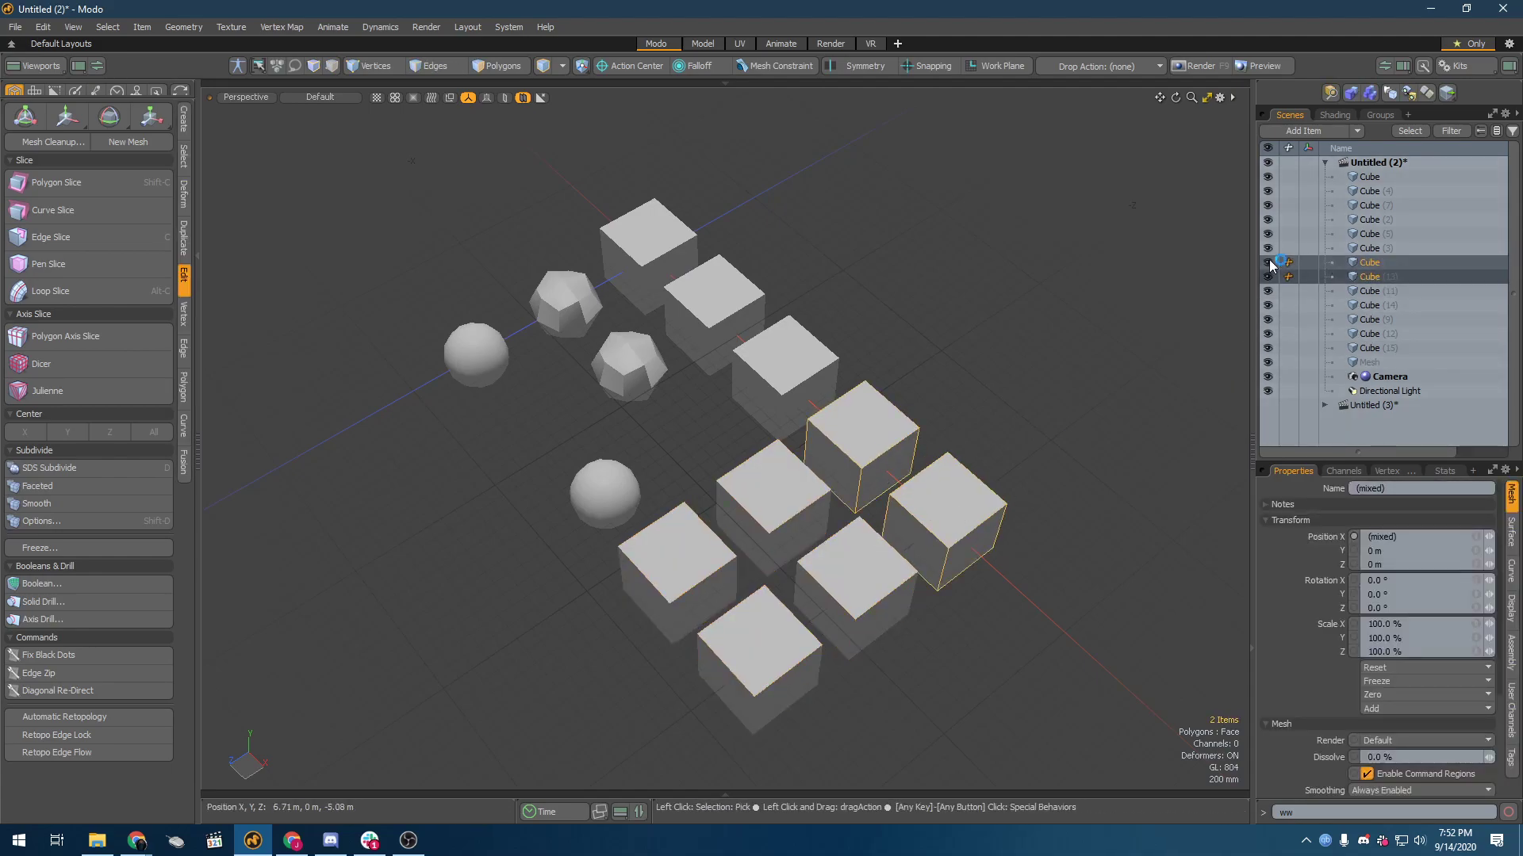
key(Delete)
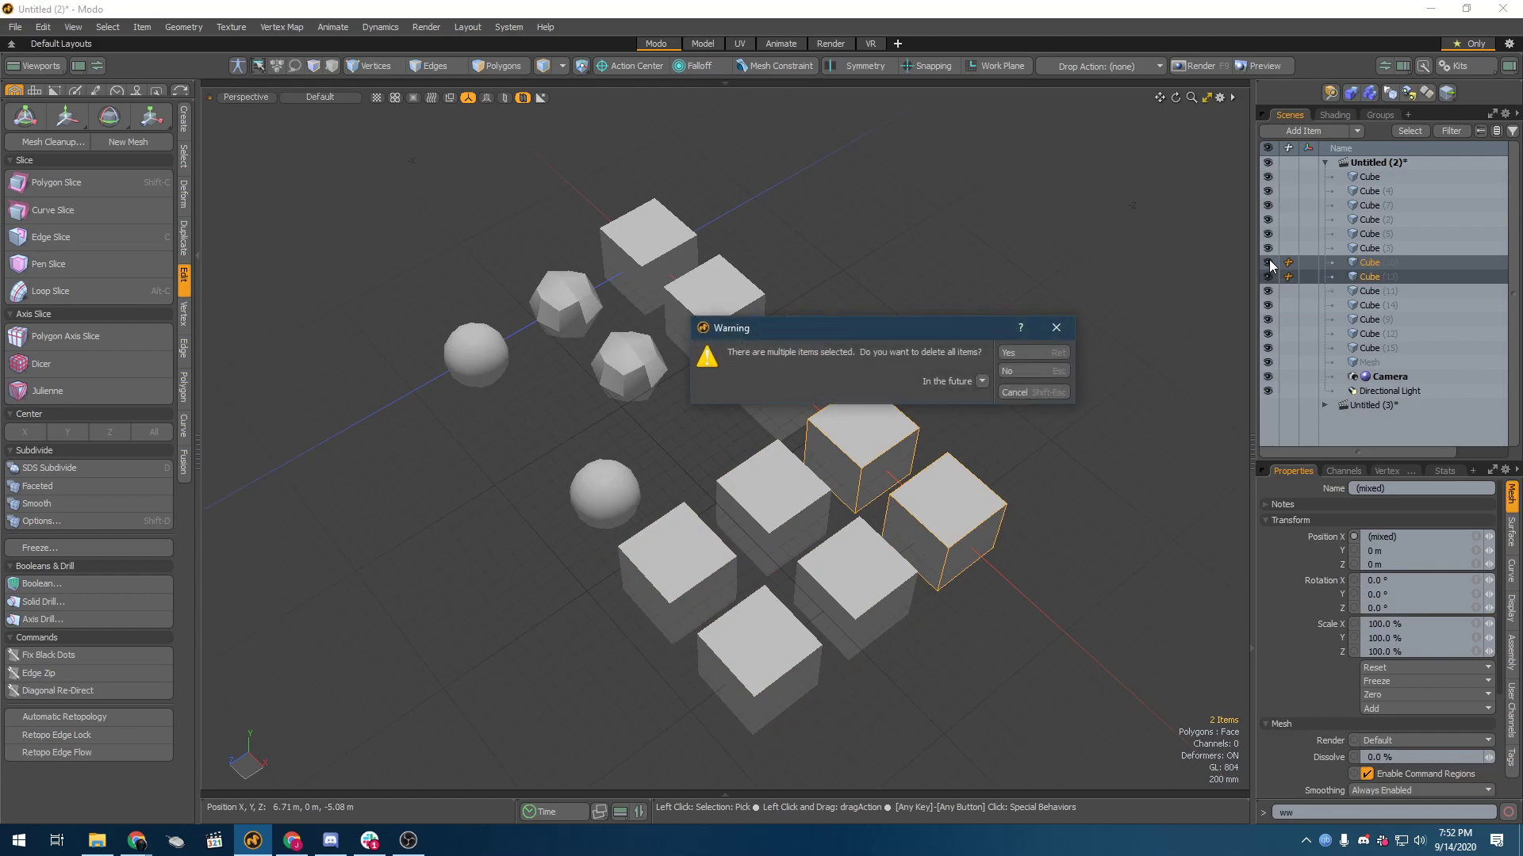
click(1027, 351)
alt+drag(720, 499, 804, 471)
click(778, 487)
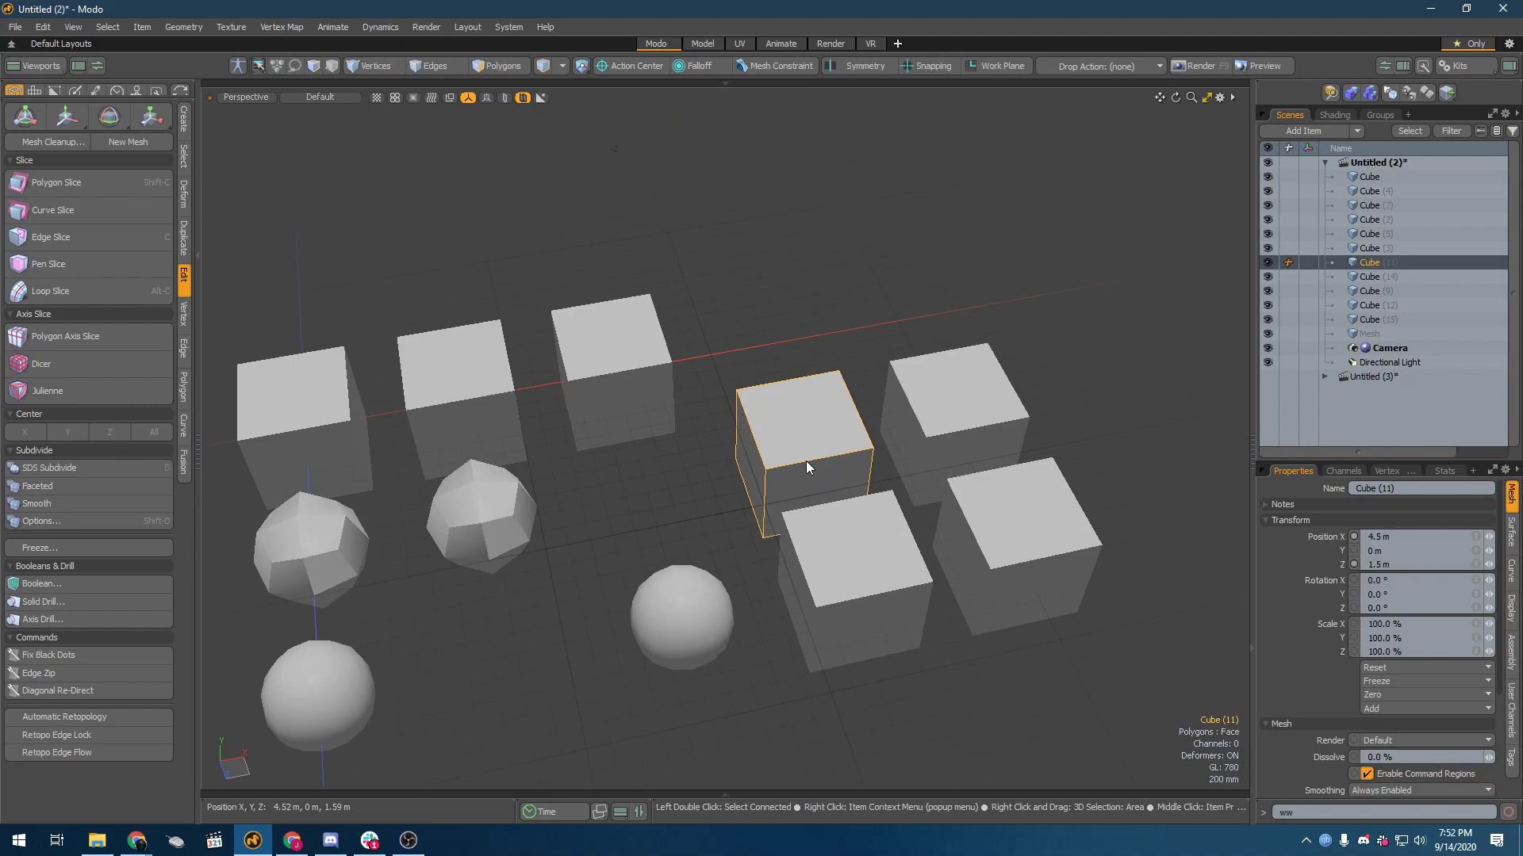
ctrl+click(999, 406)
ctrl+click(974, 531)
ctrl+click(866, 561)
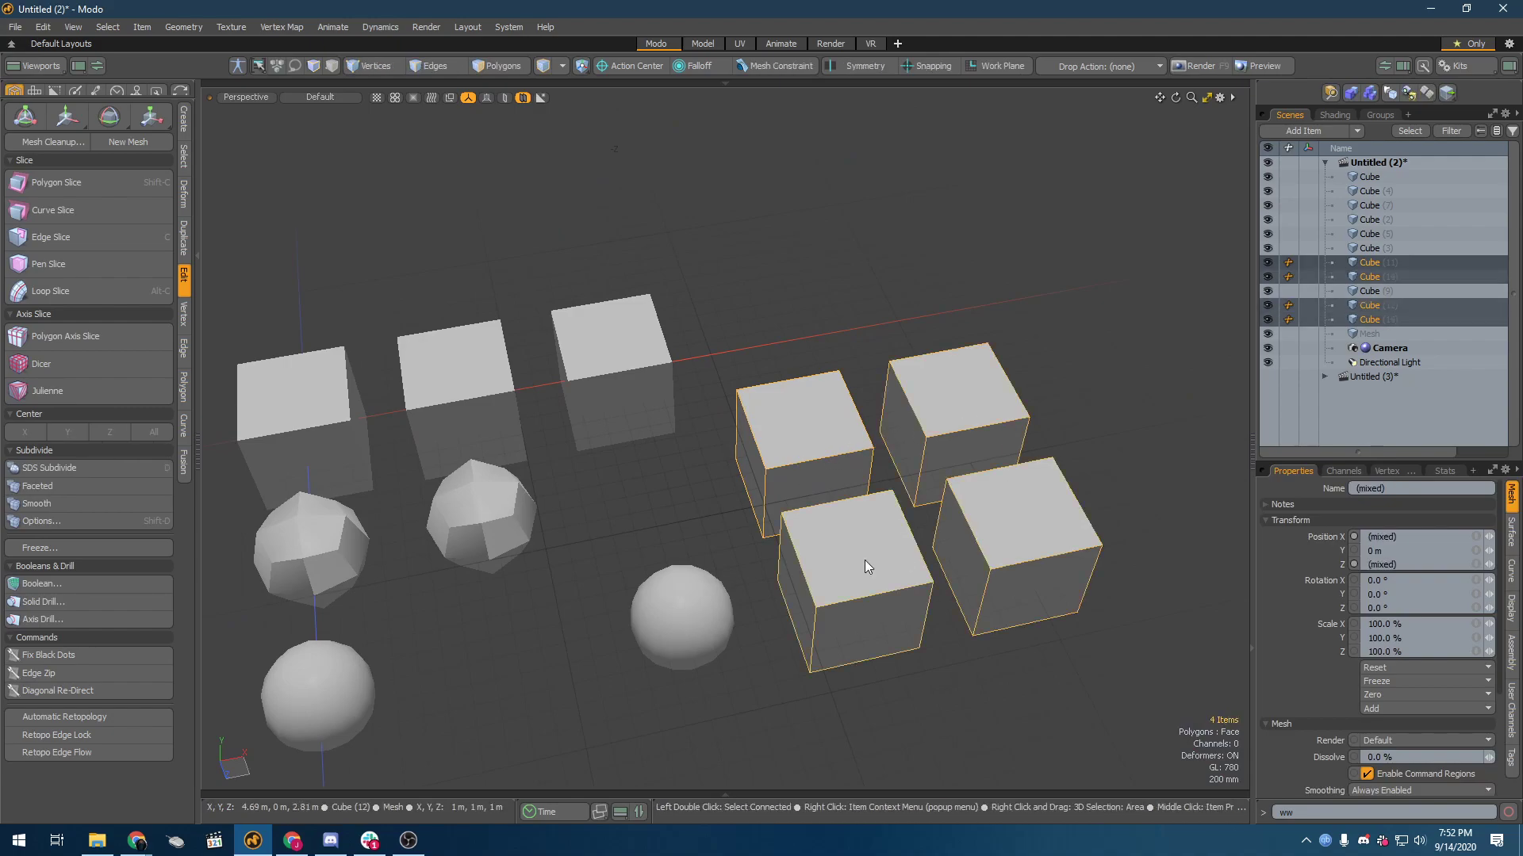
mouse_move(423, 555)
alt+mouse_down()
mouse_move(284, 577)
mouse_move(408, 571)
alt+mouse_up()
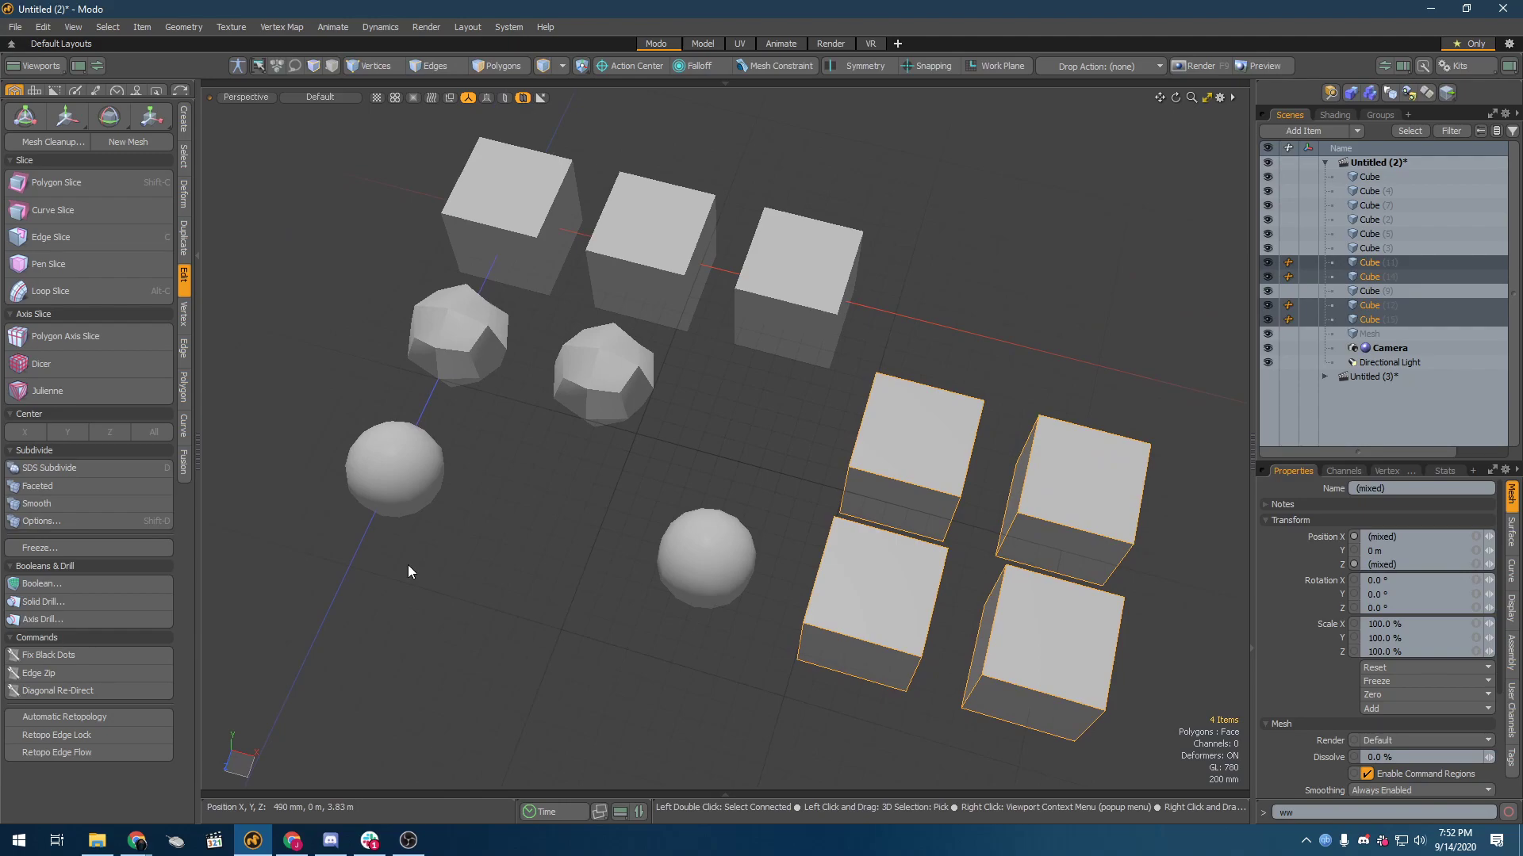
click(882, 435)
shift+click(863, 581)
Step: Move the twice-subdivided Catmull-Clark cube into the second column by setting its X position to 1.5 m
click(726, 591)
key(y)
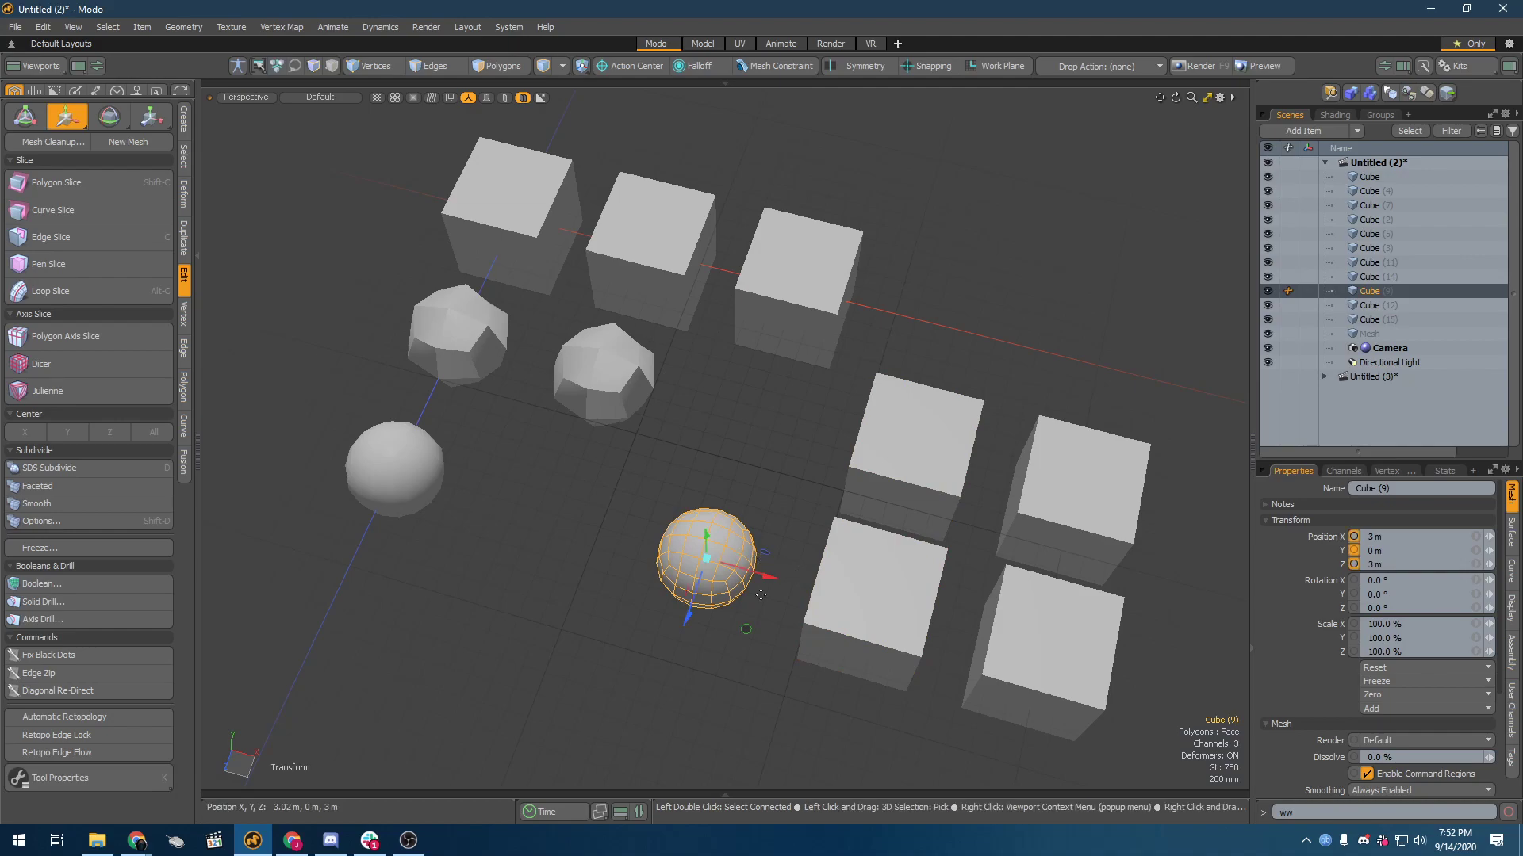
drag(770, 585, 600, 535)
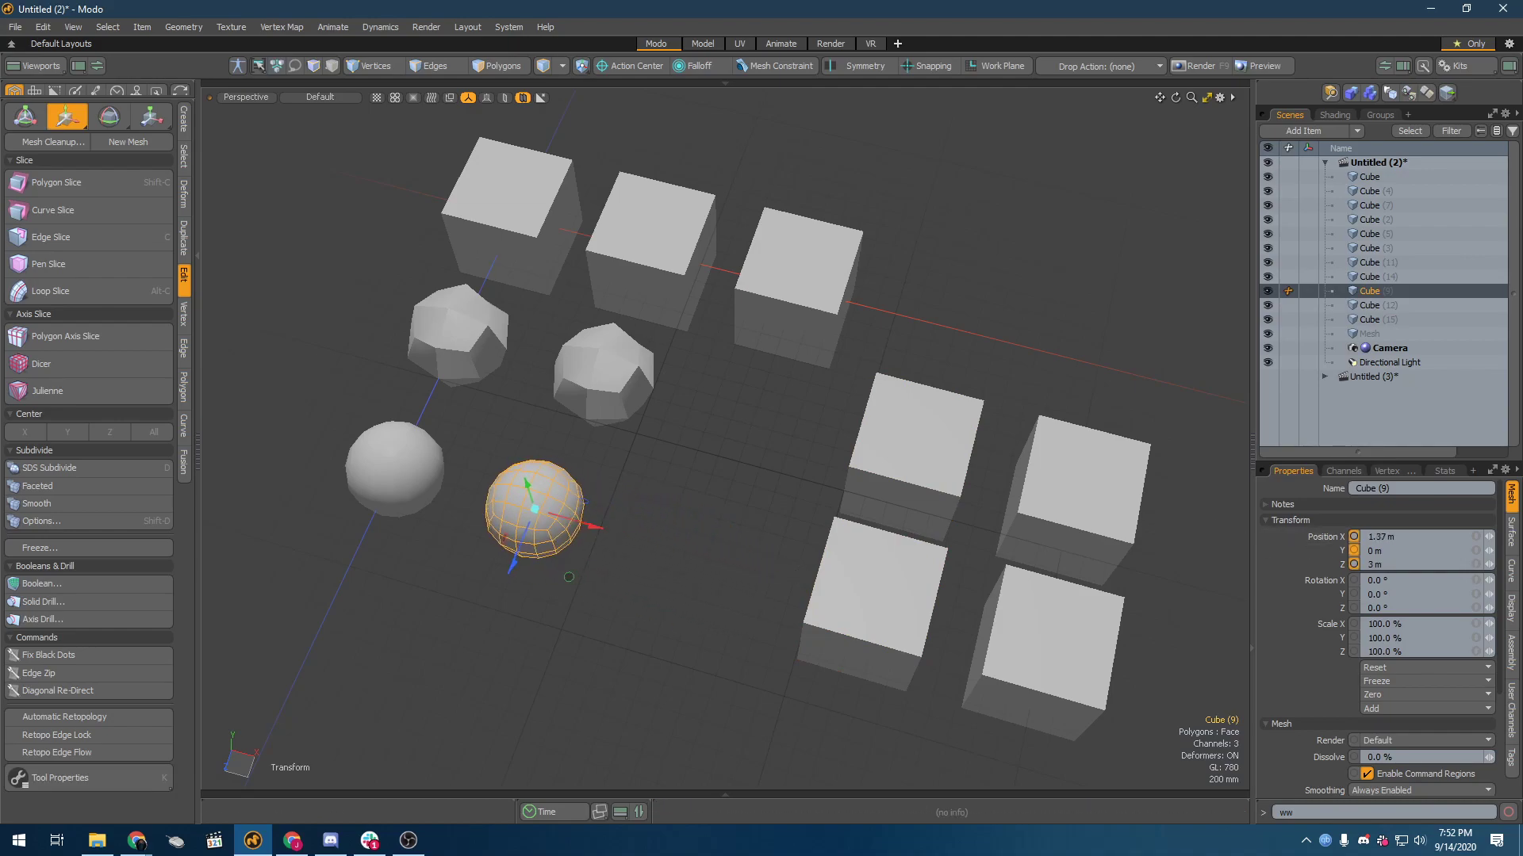
click(1460, 539)
text(1.5)
key(Return)
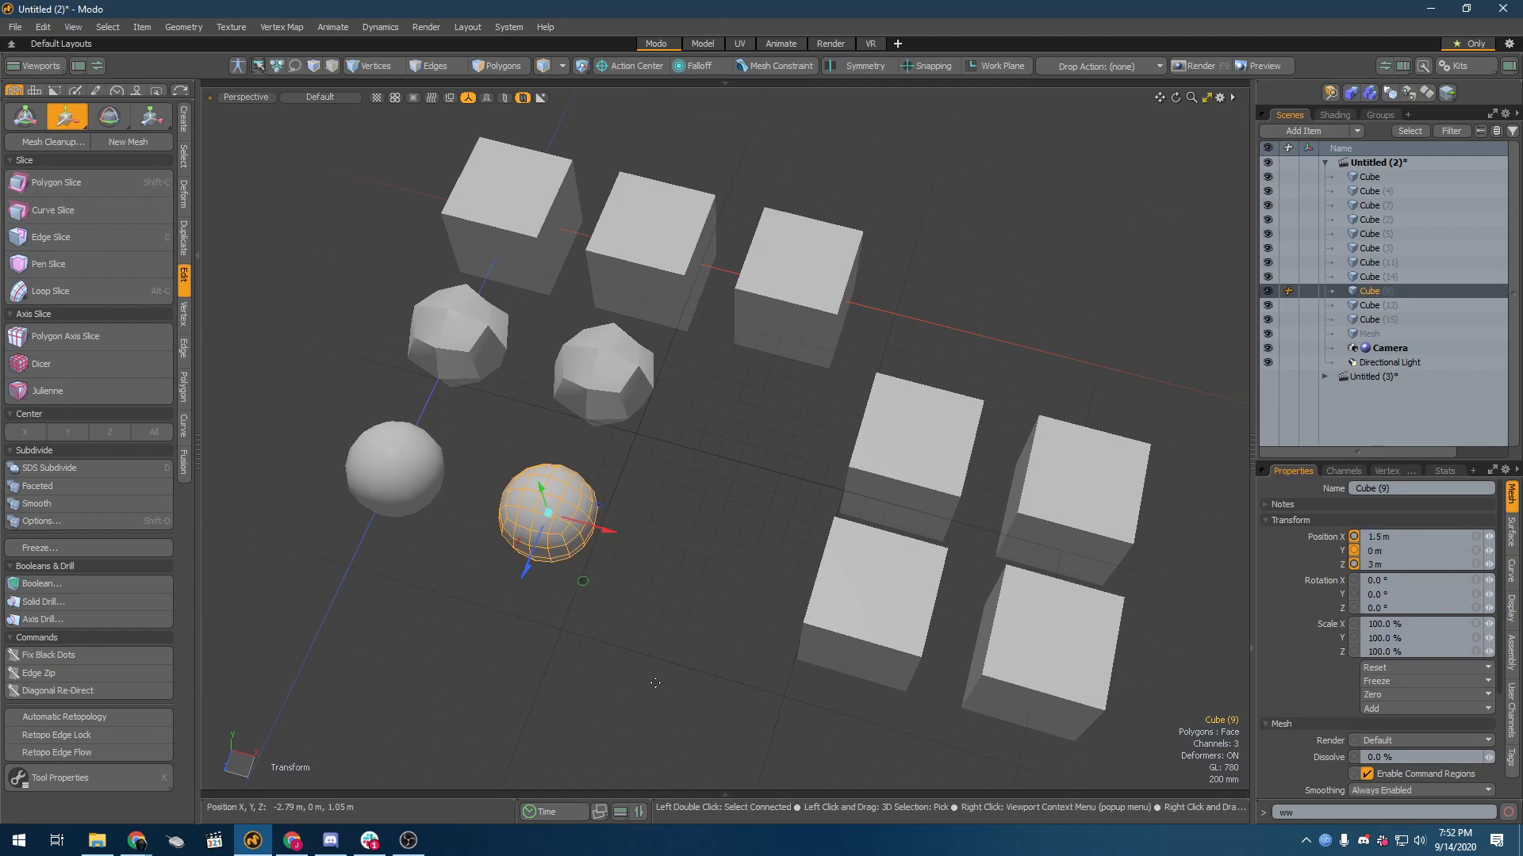
key(q)
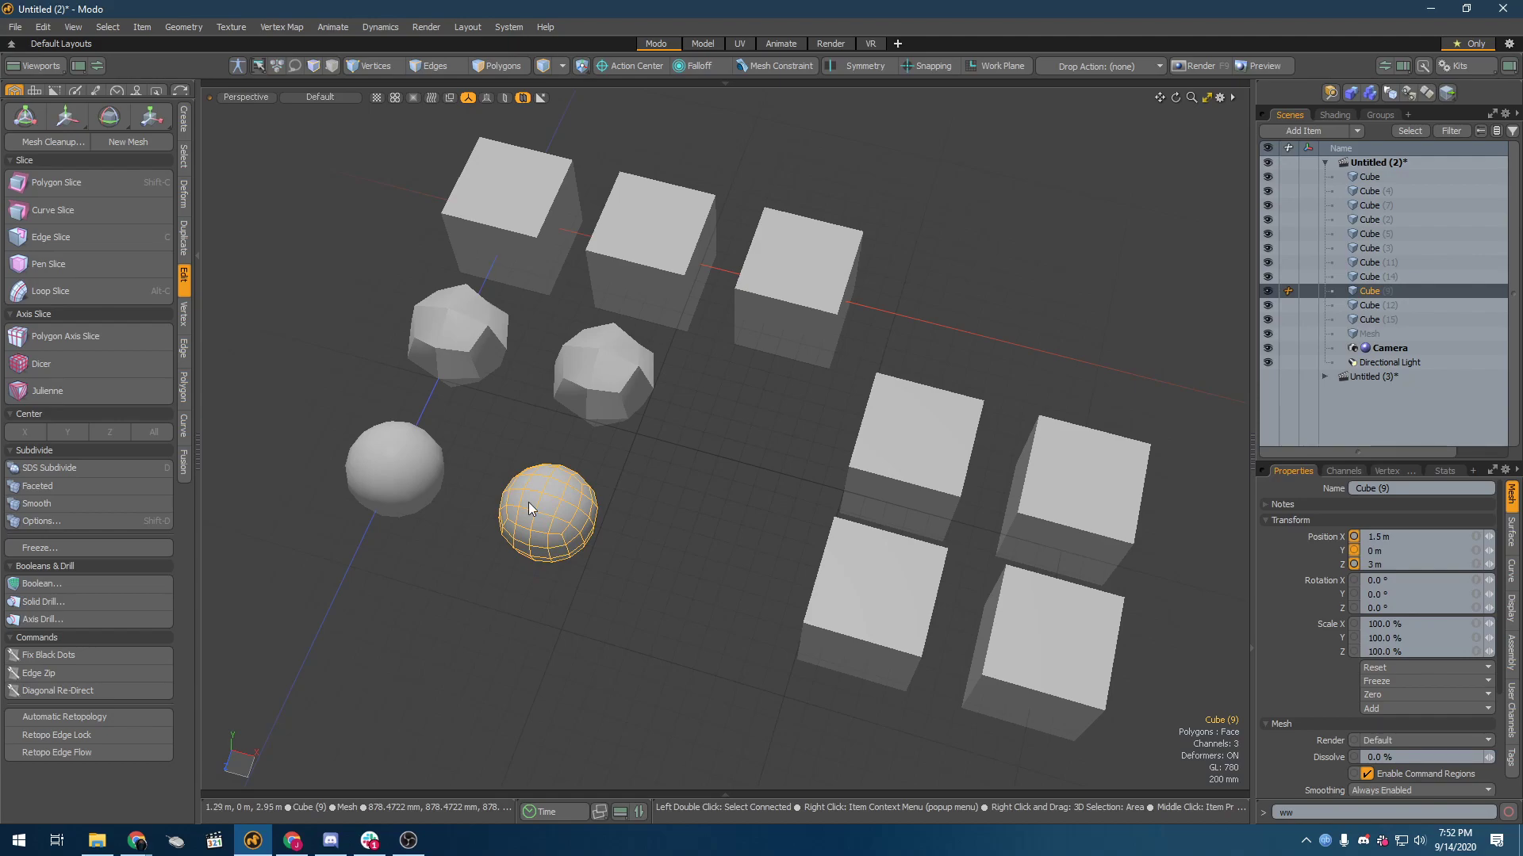
Step: Examine the second column's Catmull-Clark cubes beside the SDS-subdivided cubes from several angles
shift+click(569, 382)
alt+drag(437, 486, 523, 456)
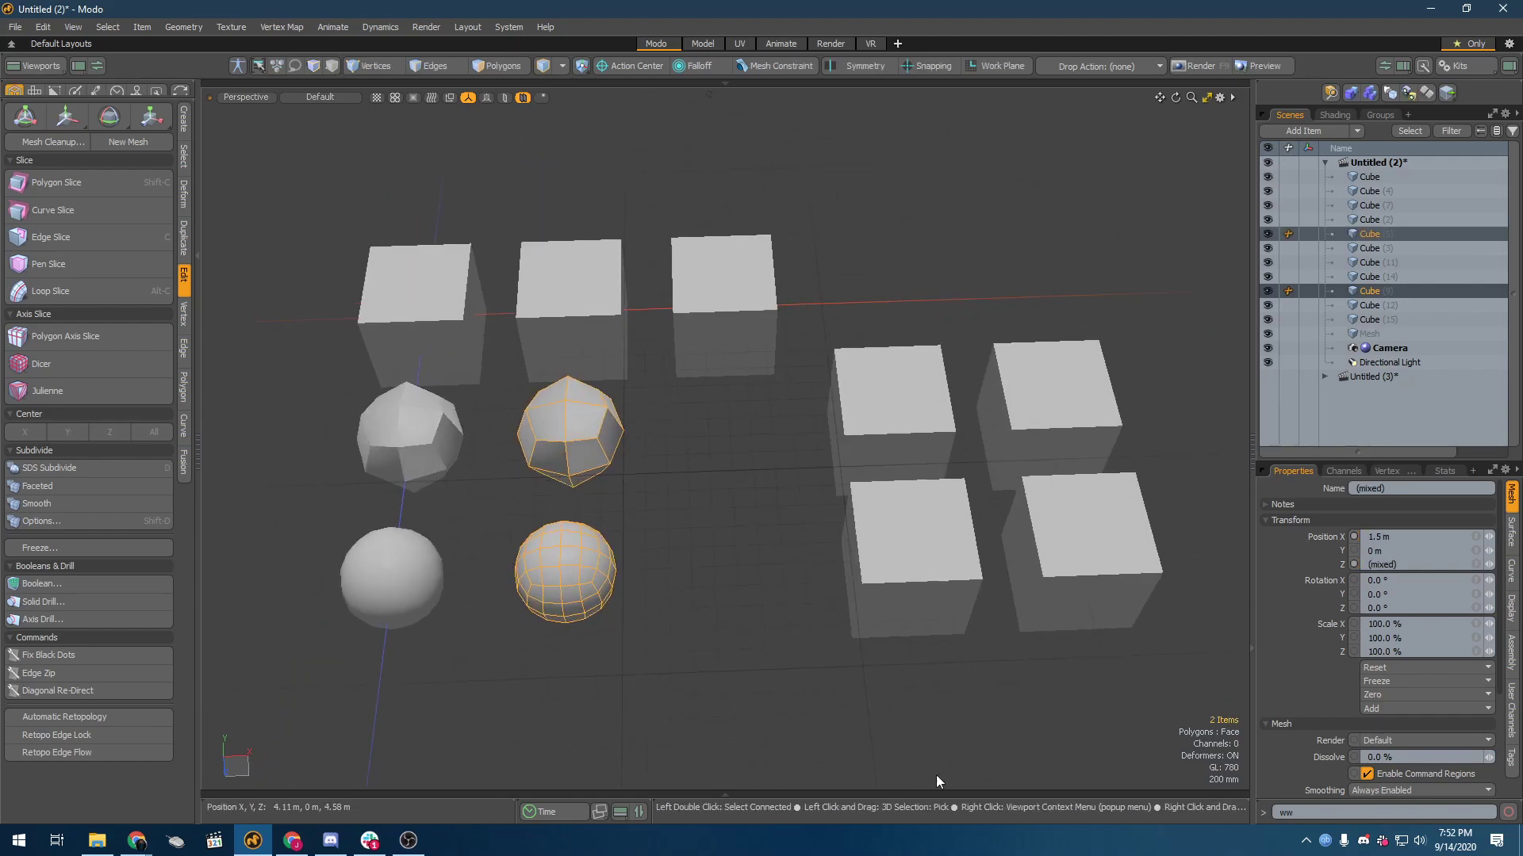
click(642, 550)
click(592, 436)
alt+drag(612, 513, 843, 410)
click(708, 530)
click(793, 441)
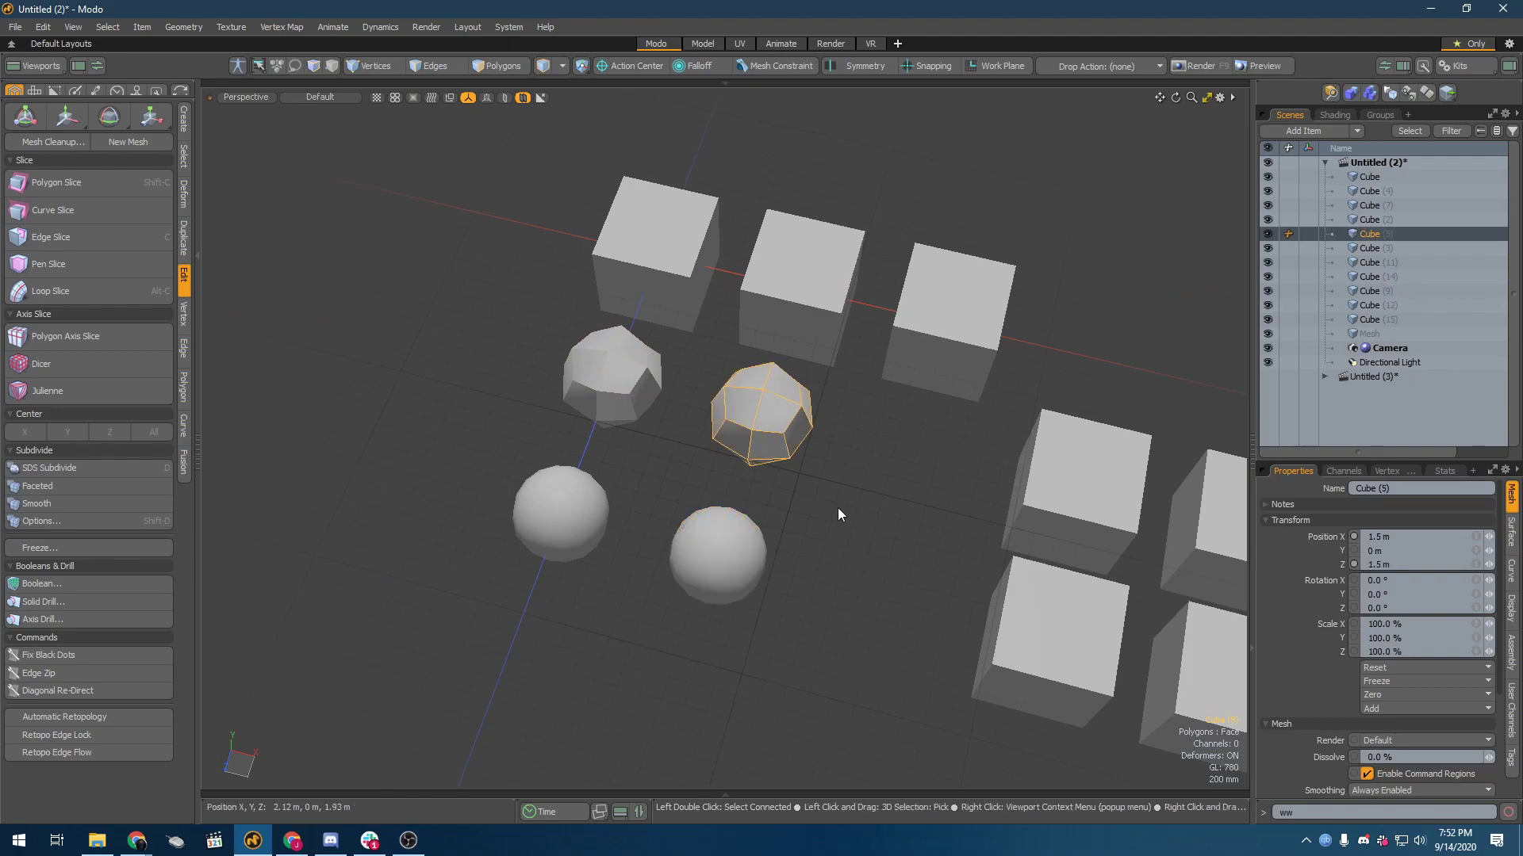
alt+drag(1204, 732, 1002, 659)
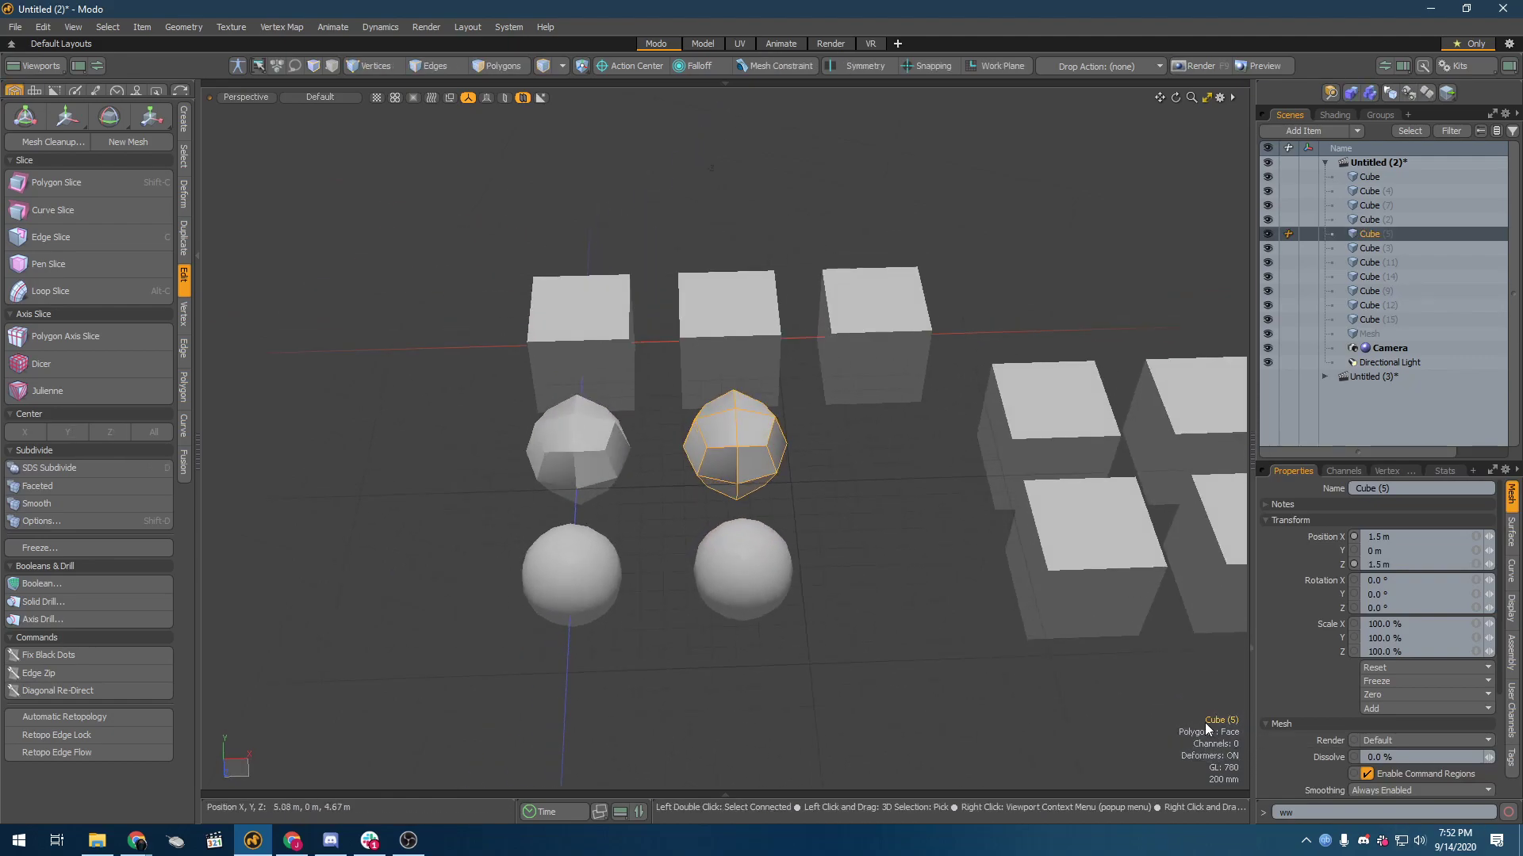
Step: Move the four unsubdivided front and middle row cubes along X, placing their first column at about 2.78 m
click(1021, 409)
shift+click(1094, 523)
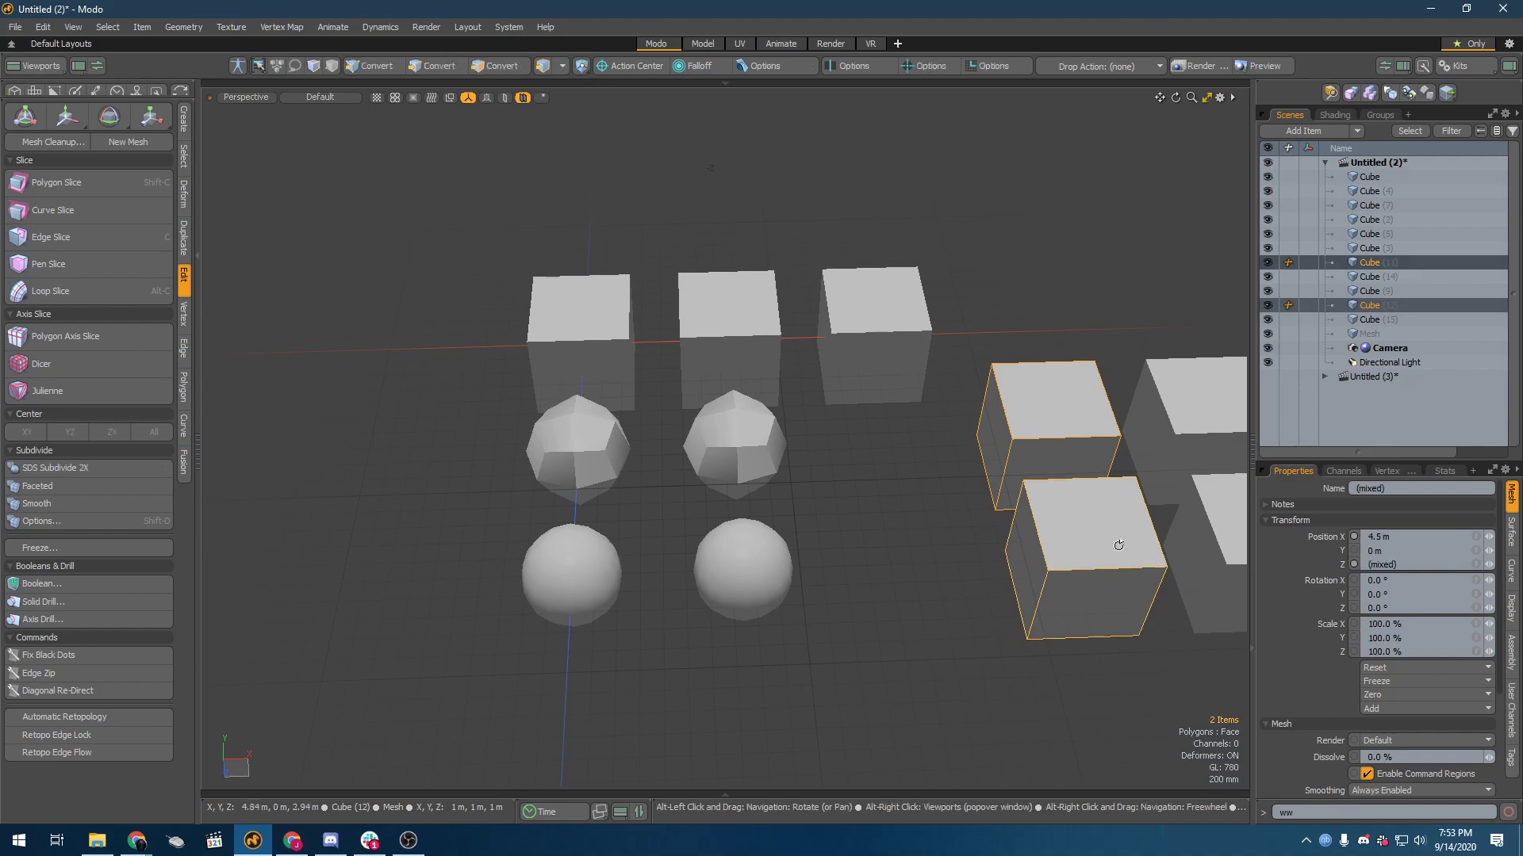
alt+shift+drag(1094, 524, 766, 574)
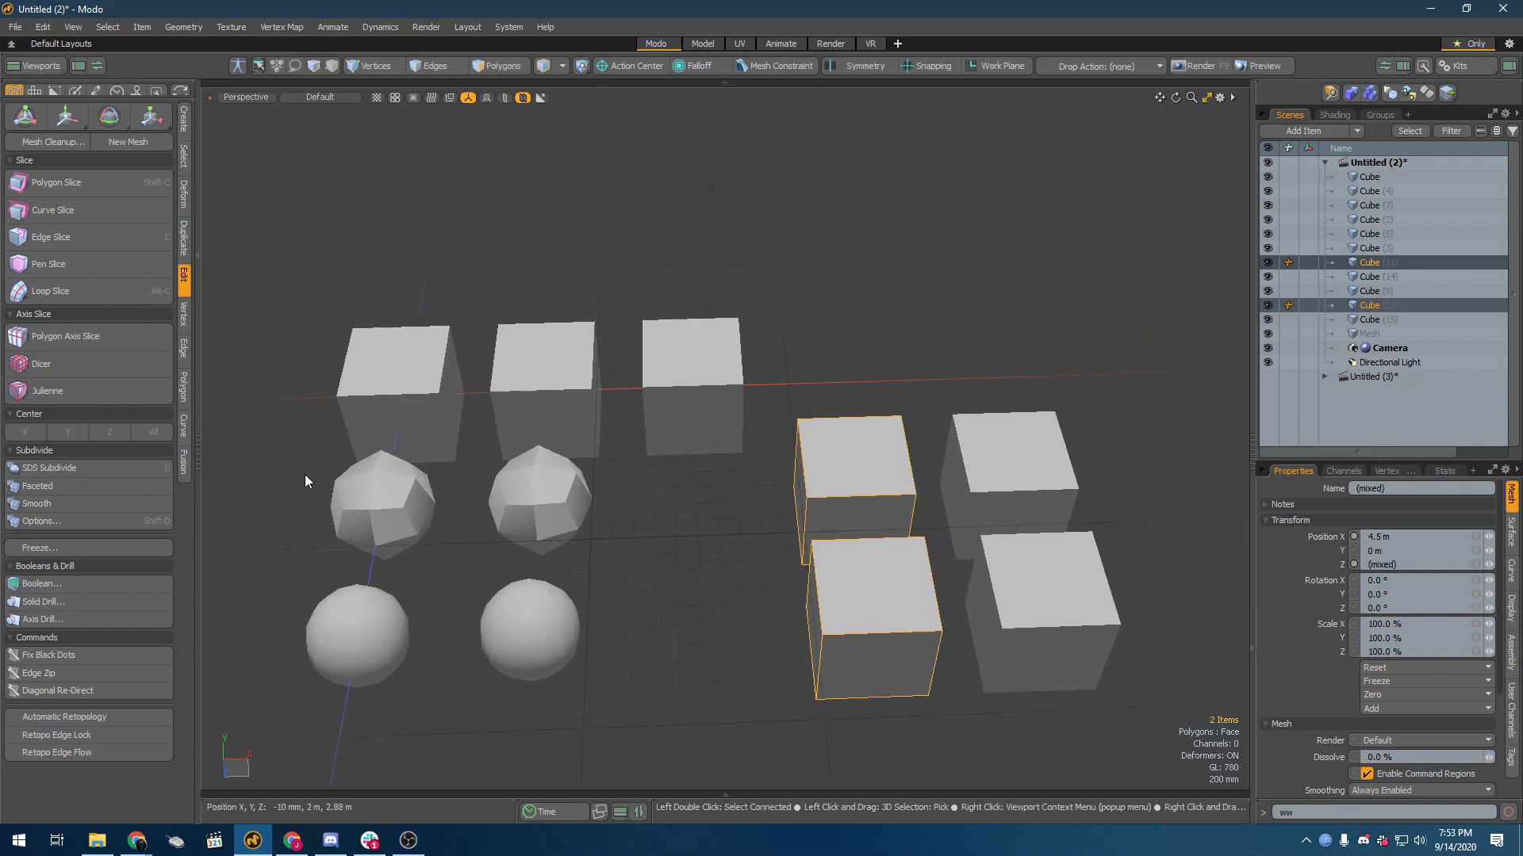
shift+click(1007, 492)
shift+click(1063, 632)
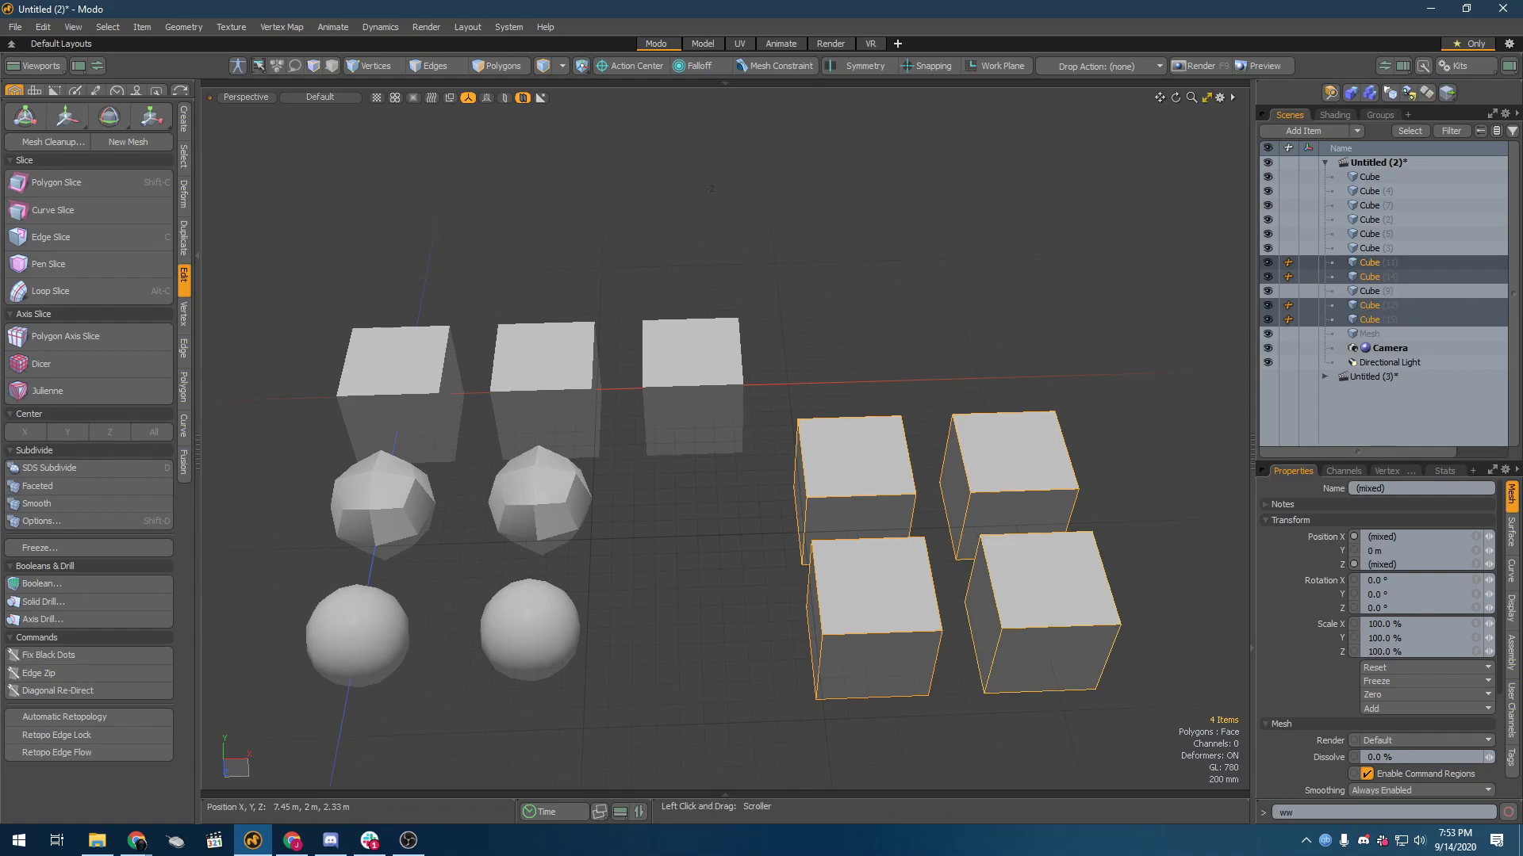
key(w)
drag(1105, 617, 927, 616)
Step: Convert the third cube of the middle row to a Subdiv subdivision surface
click(719, 449)
alt+drag(719, 449, 593, 425)
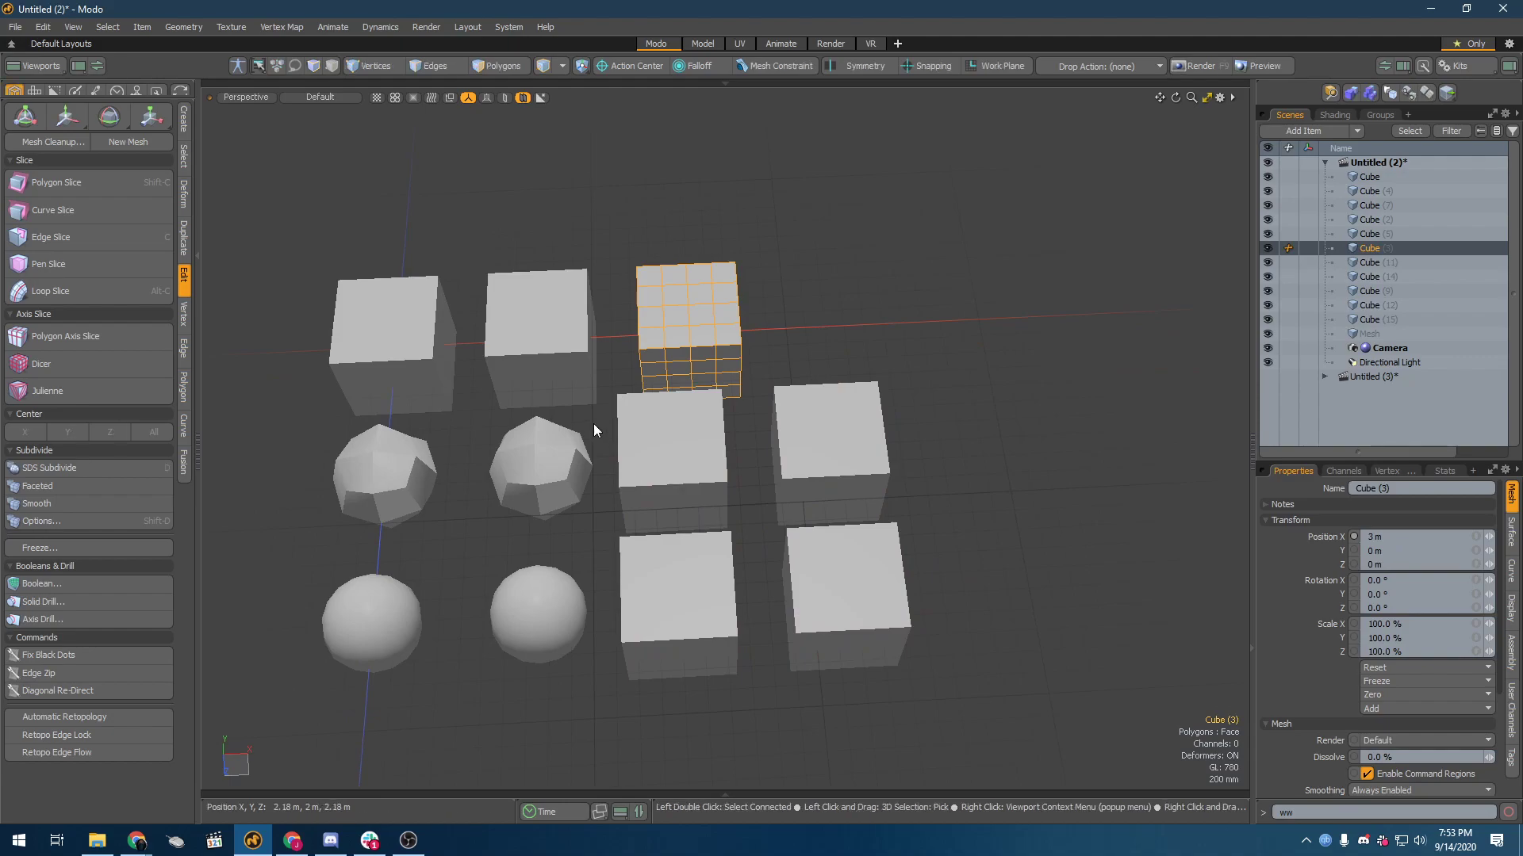
click(632, 439)
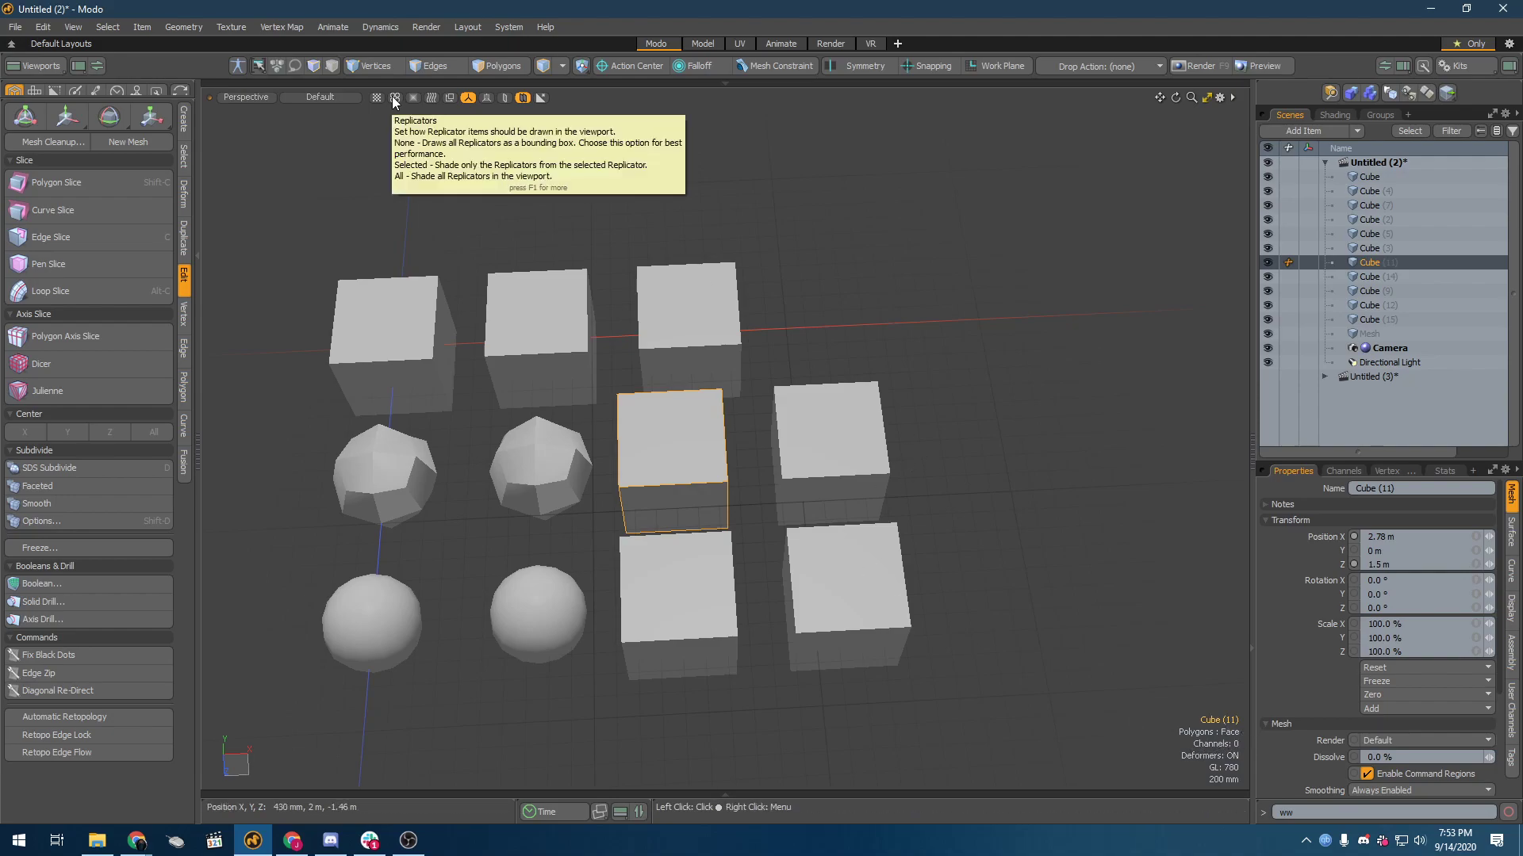
click(631, 467)
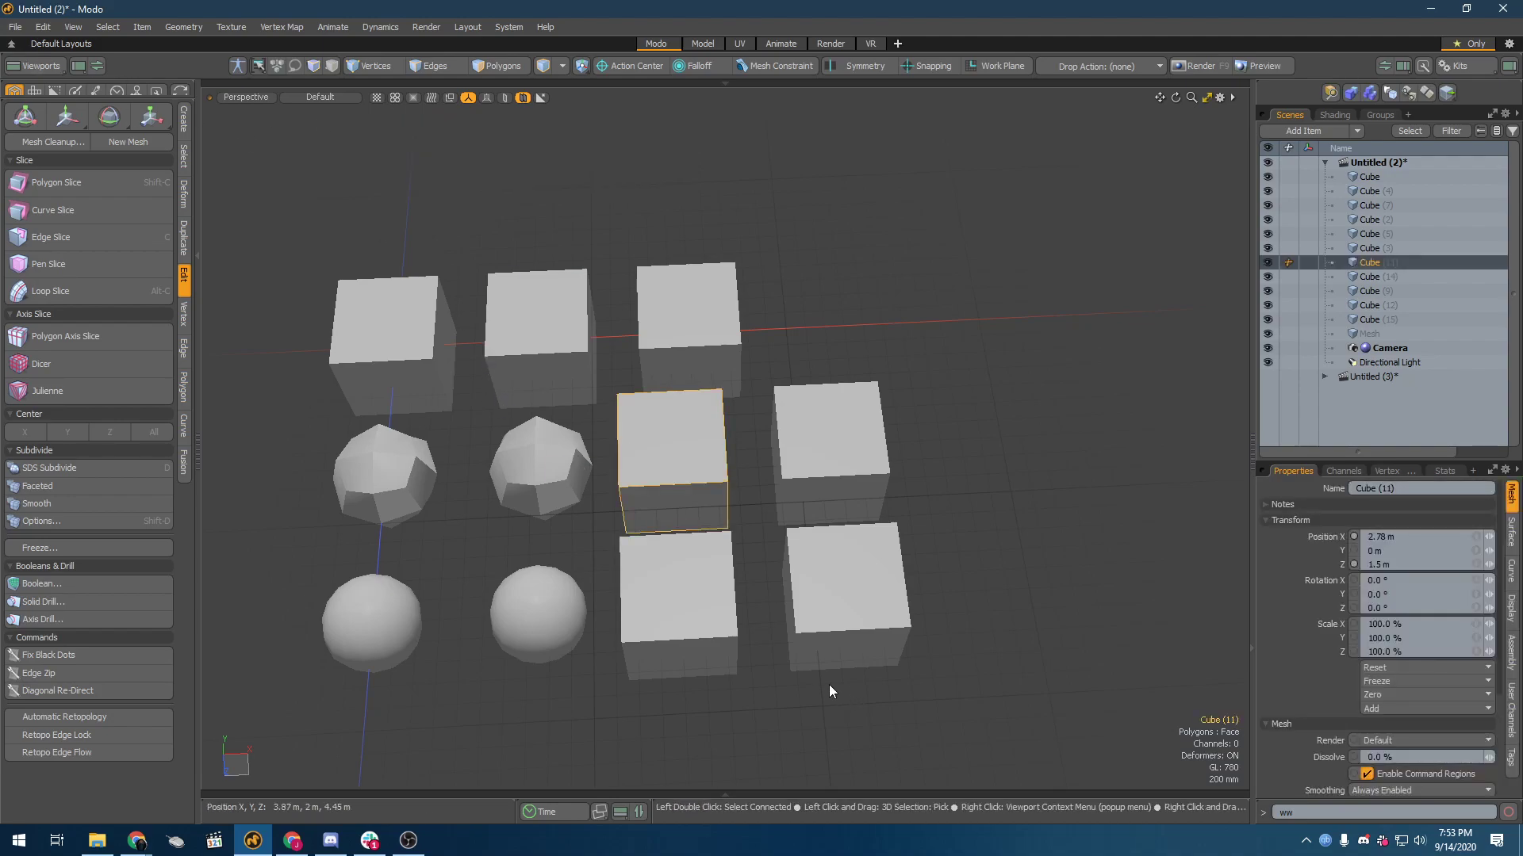
key(Tab)
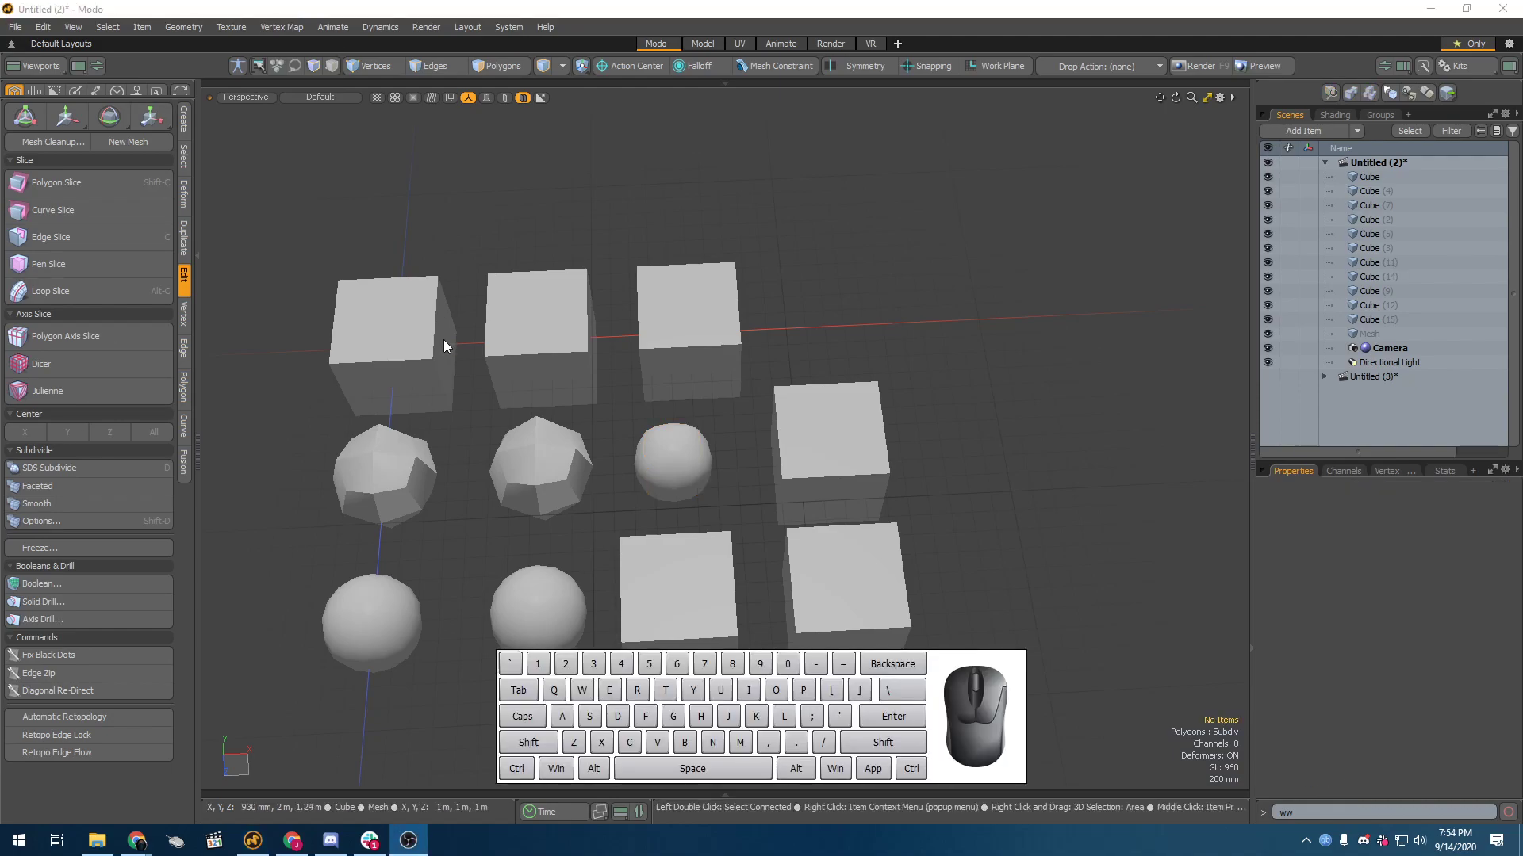
Step: Toggle the Subdiv surface of the middle row's third cube off and back on repeatedly
click(569, 8)
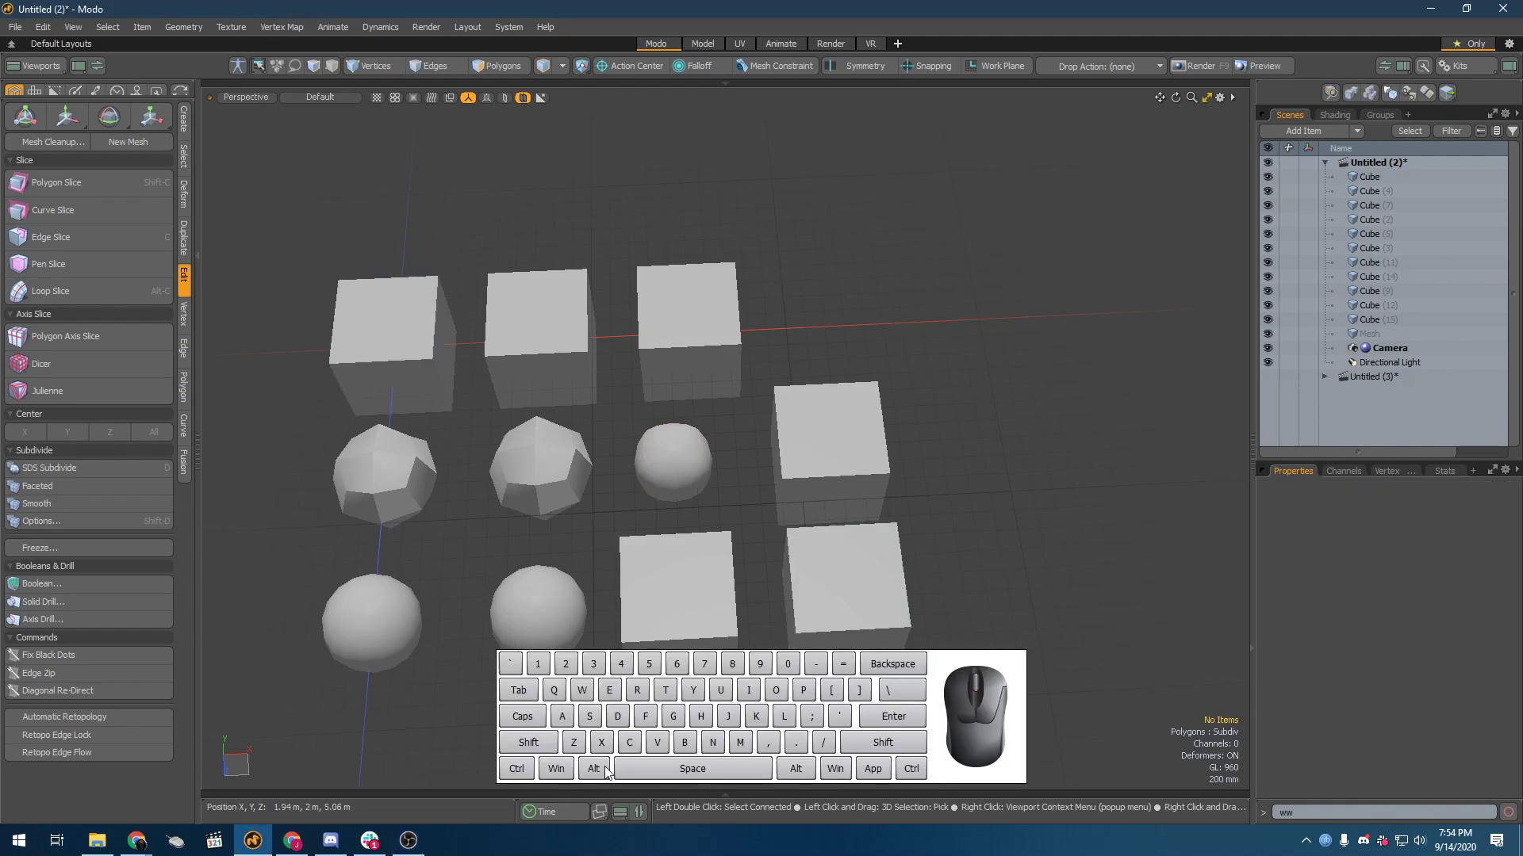
click(681, 468)
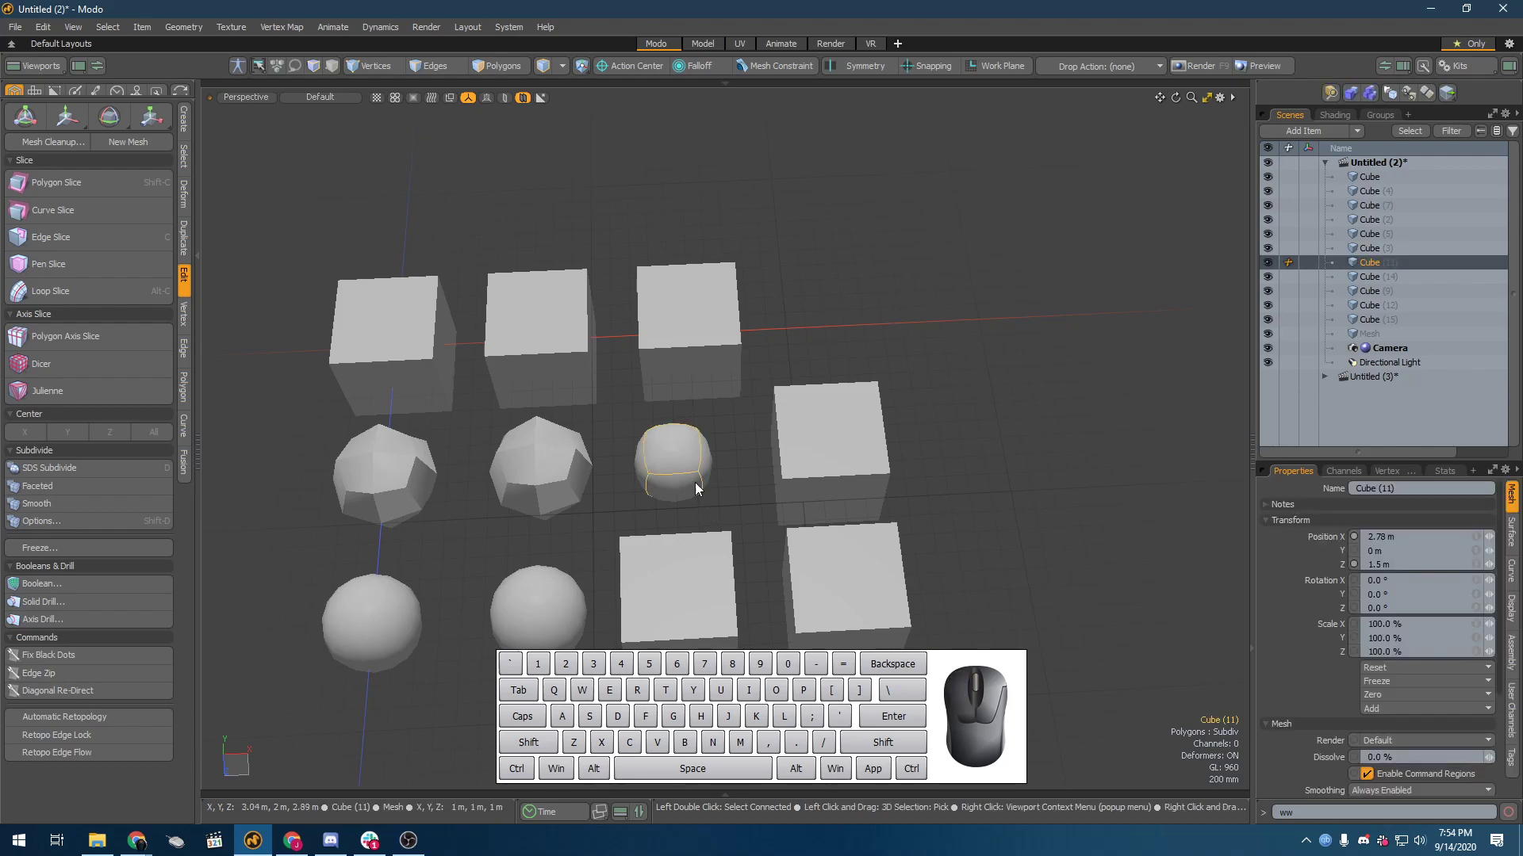
key(Tab)
key(Tab)
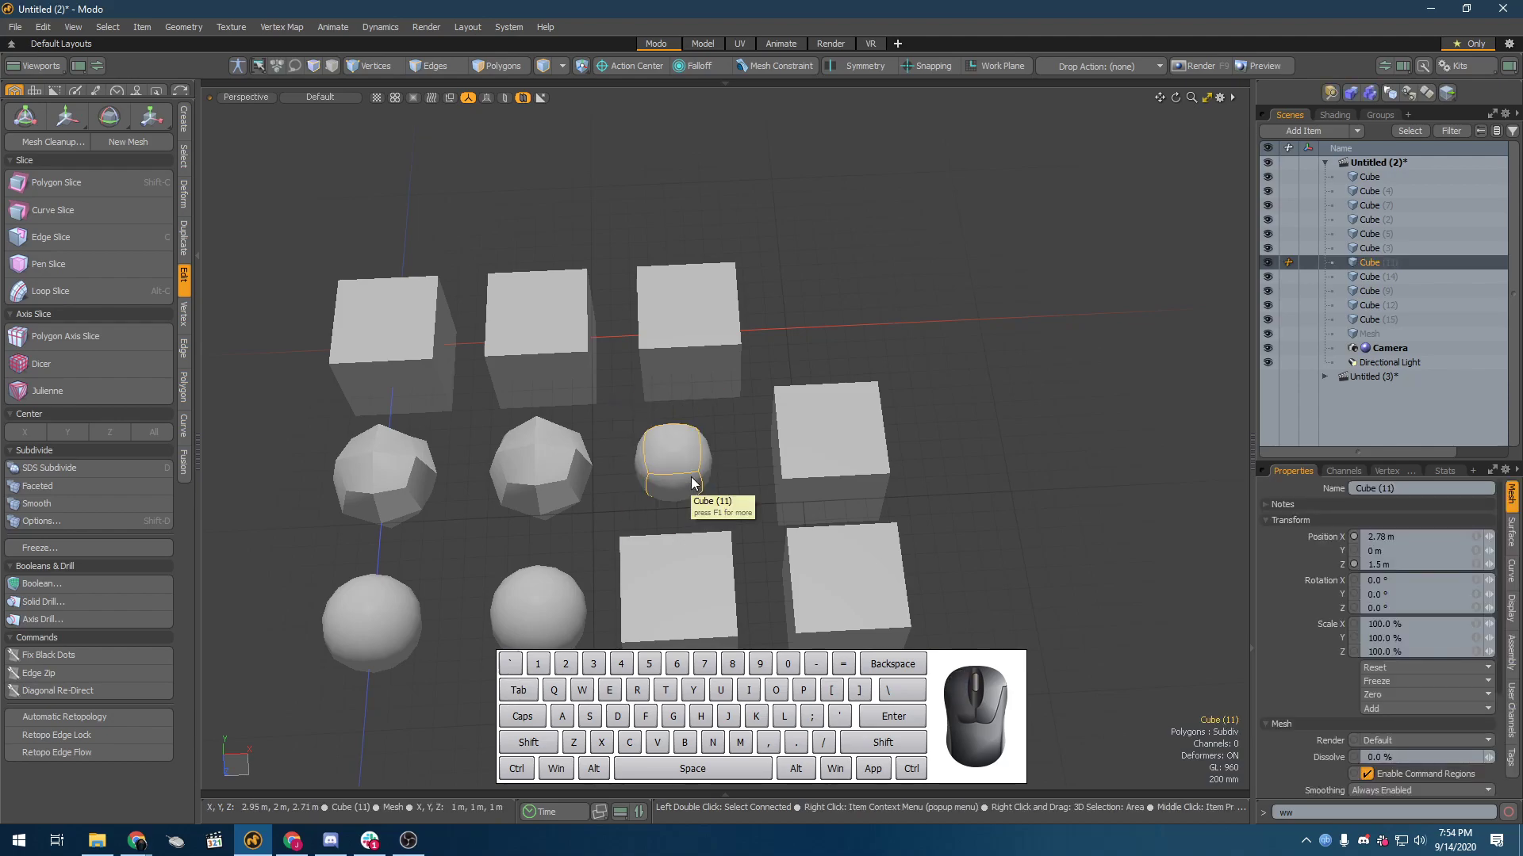
key(Tab)
key(Tab)
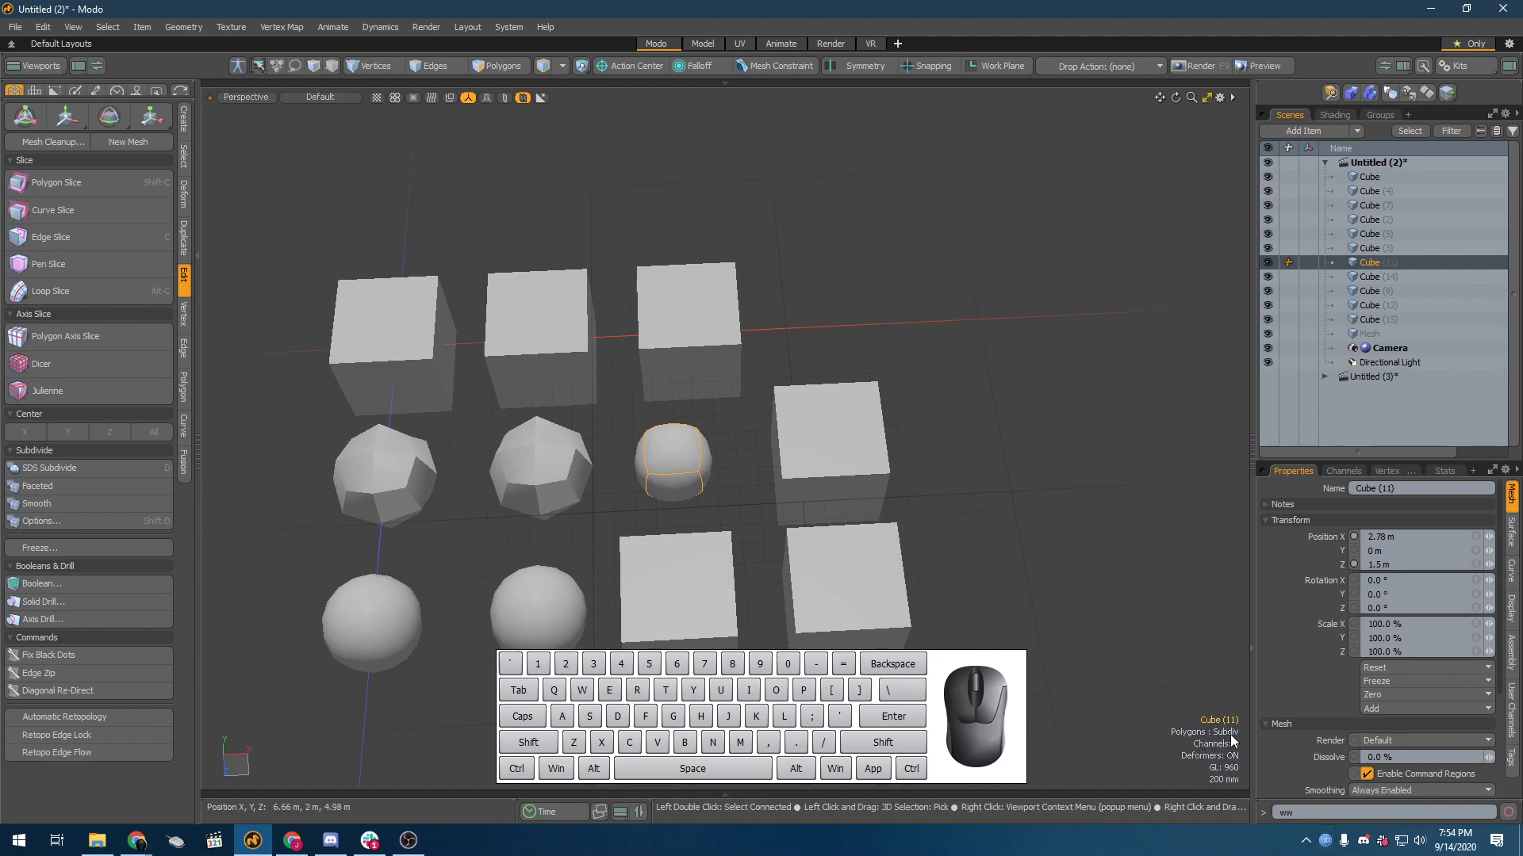
Step: Convert the front row's third cube to a Subdiv surface and compare it with the first column's already subdivided cubes
click(651, 590)
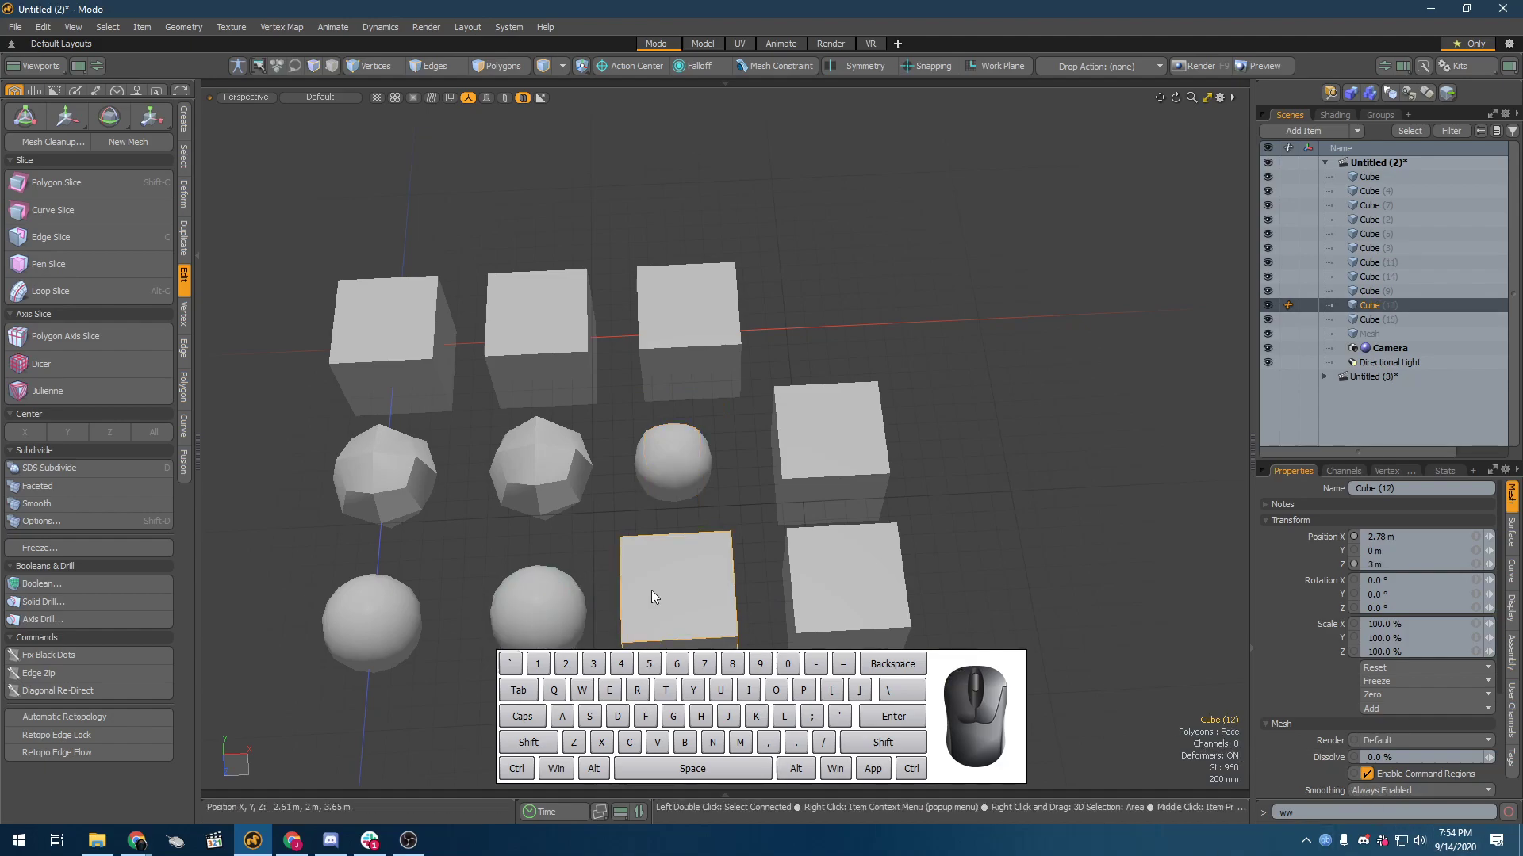
key(Tab)
alt+drag(716, 568, 677, 445)
click(333, 466)
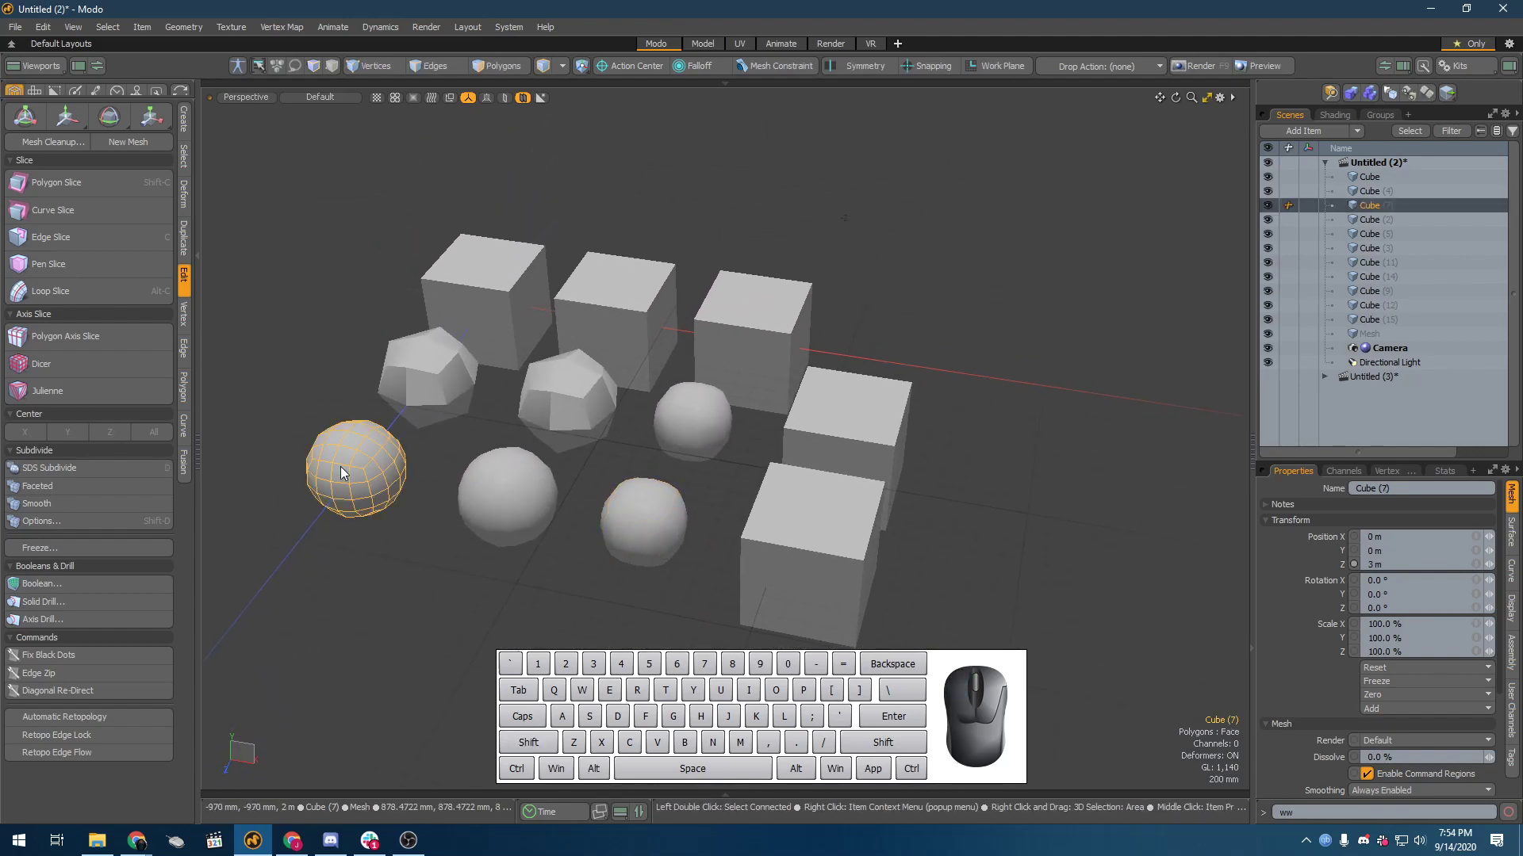
alt+drag(338, 470, 395, 477)
click(328, 486)
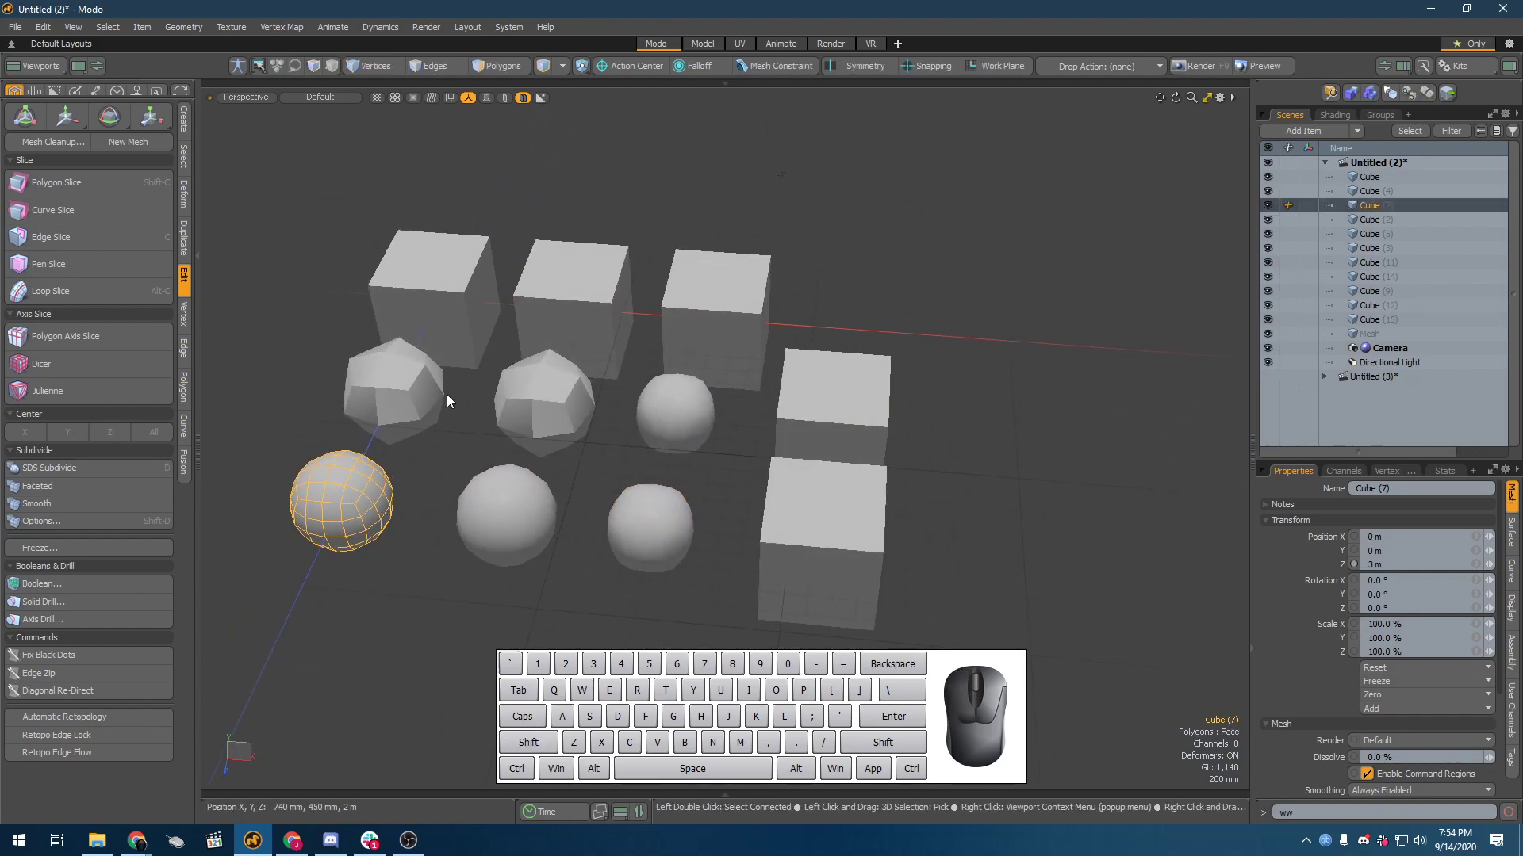
click(393, 389)
alt+drag(663, 453, 665, 473)
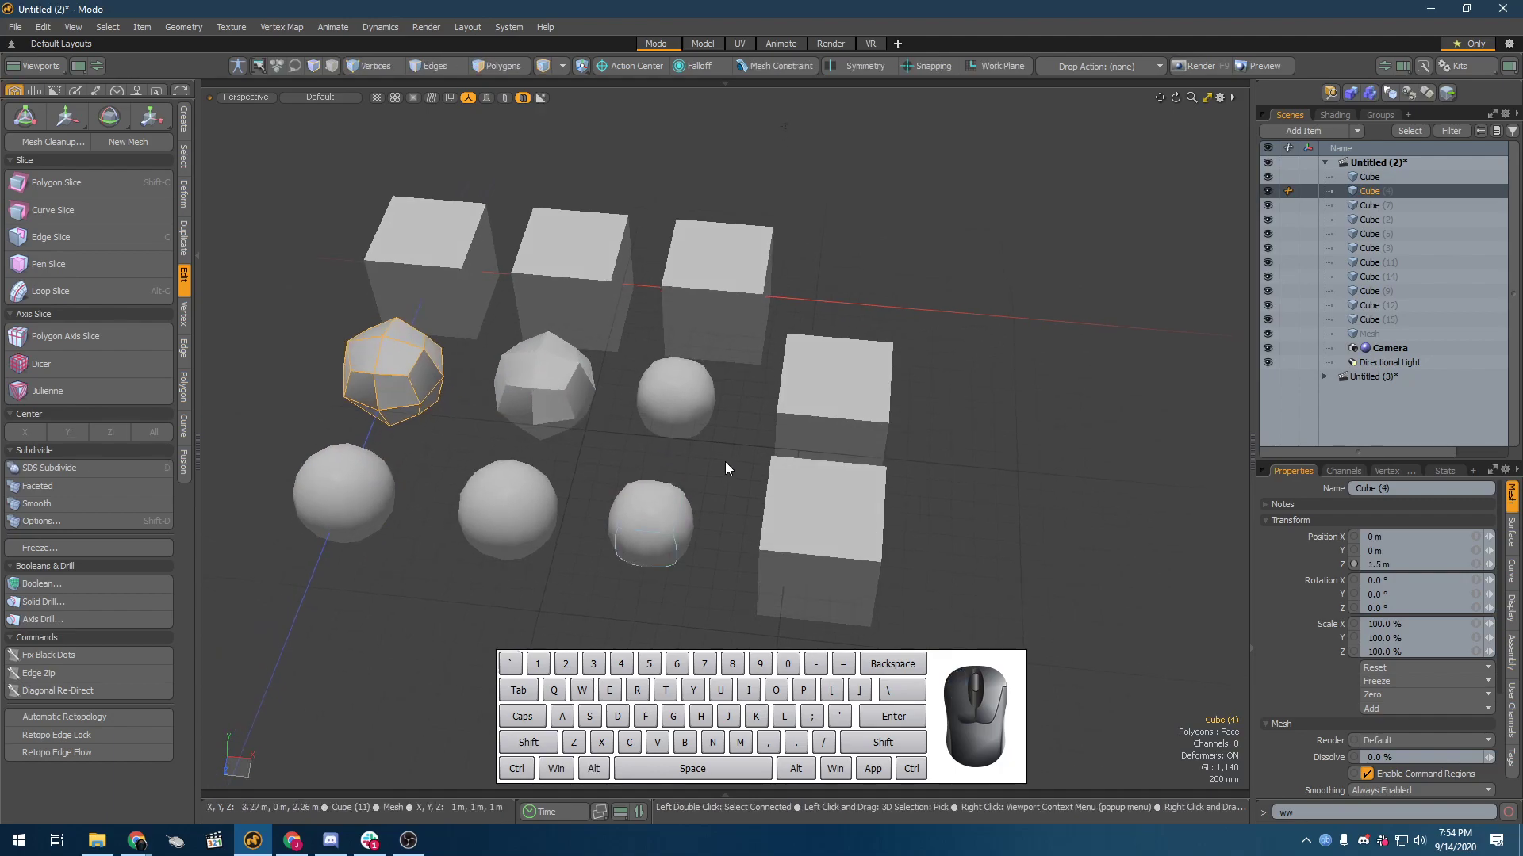
Step: Convert the two fourth-column cubes in the middle and front rows to Catmull-Clark subdivision surfaces
click(807, 547)
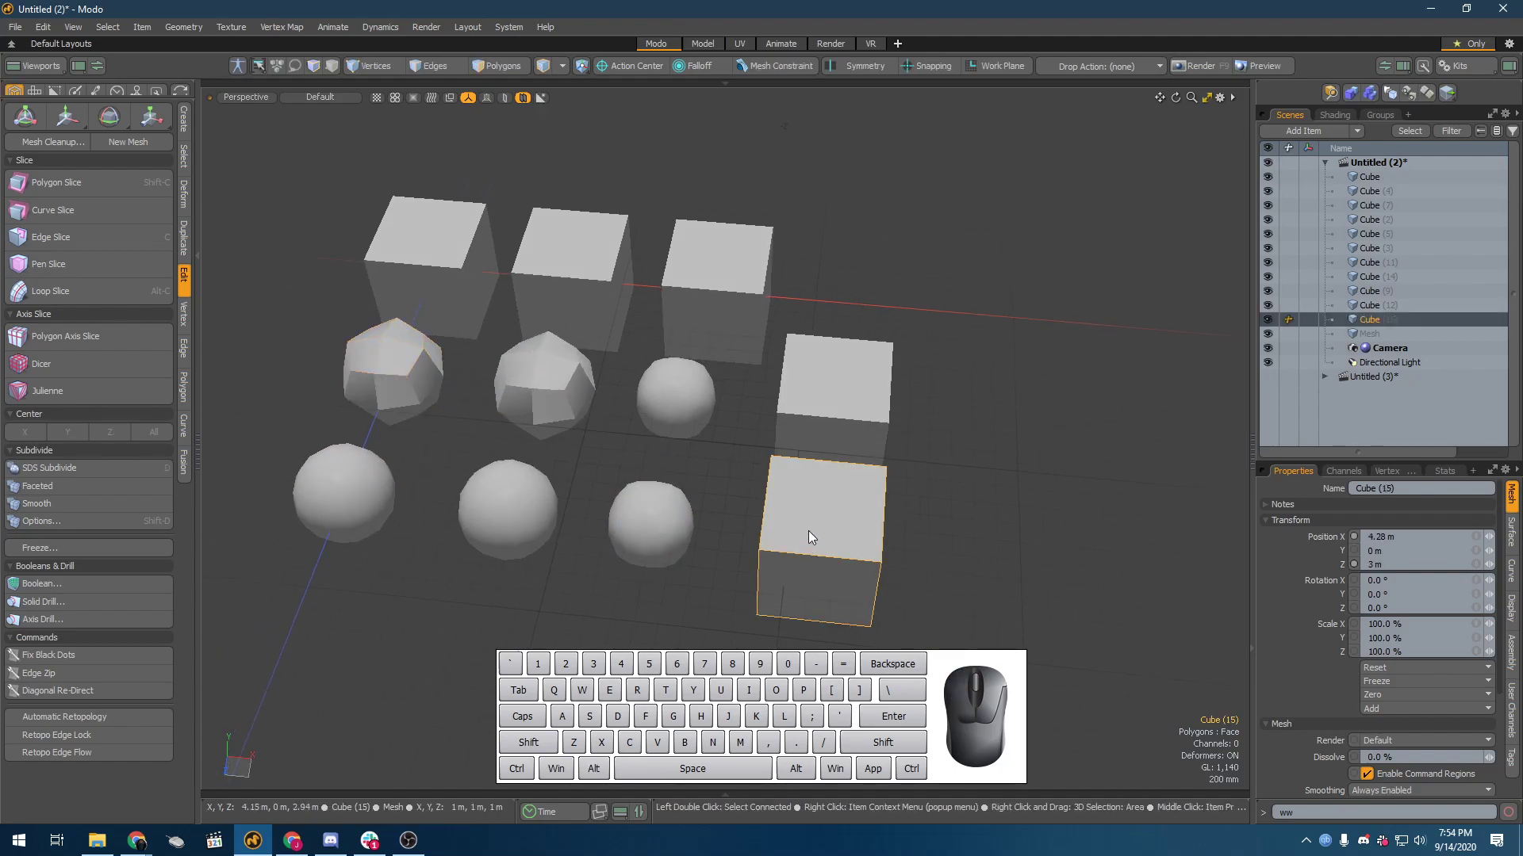
shift+click(827, 370)
alt+drag(828, 373, 790, 435)
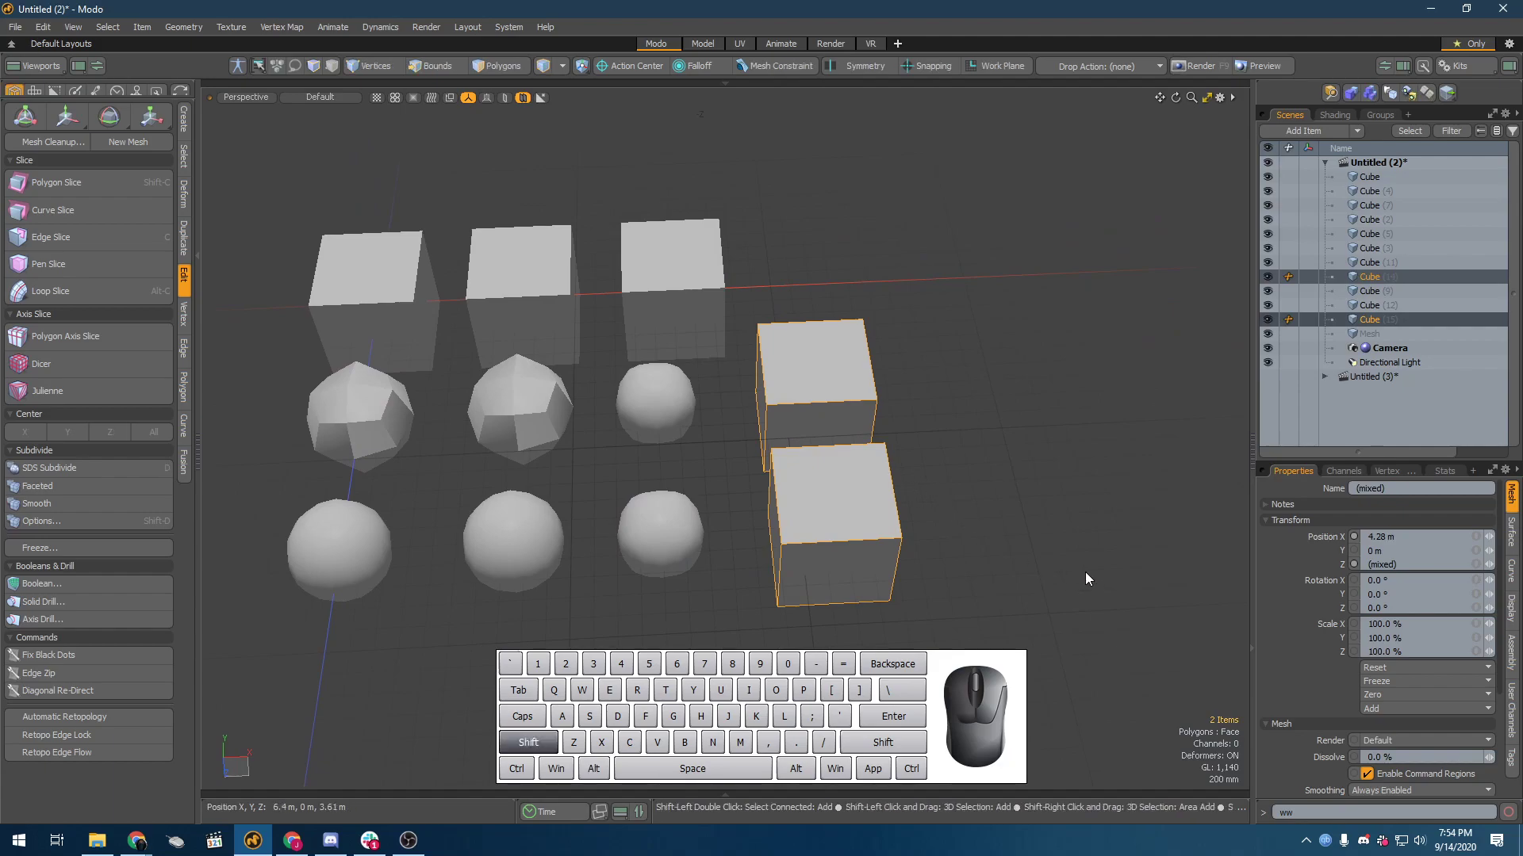
key(shift+Tab)
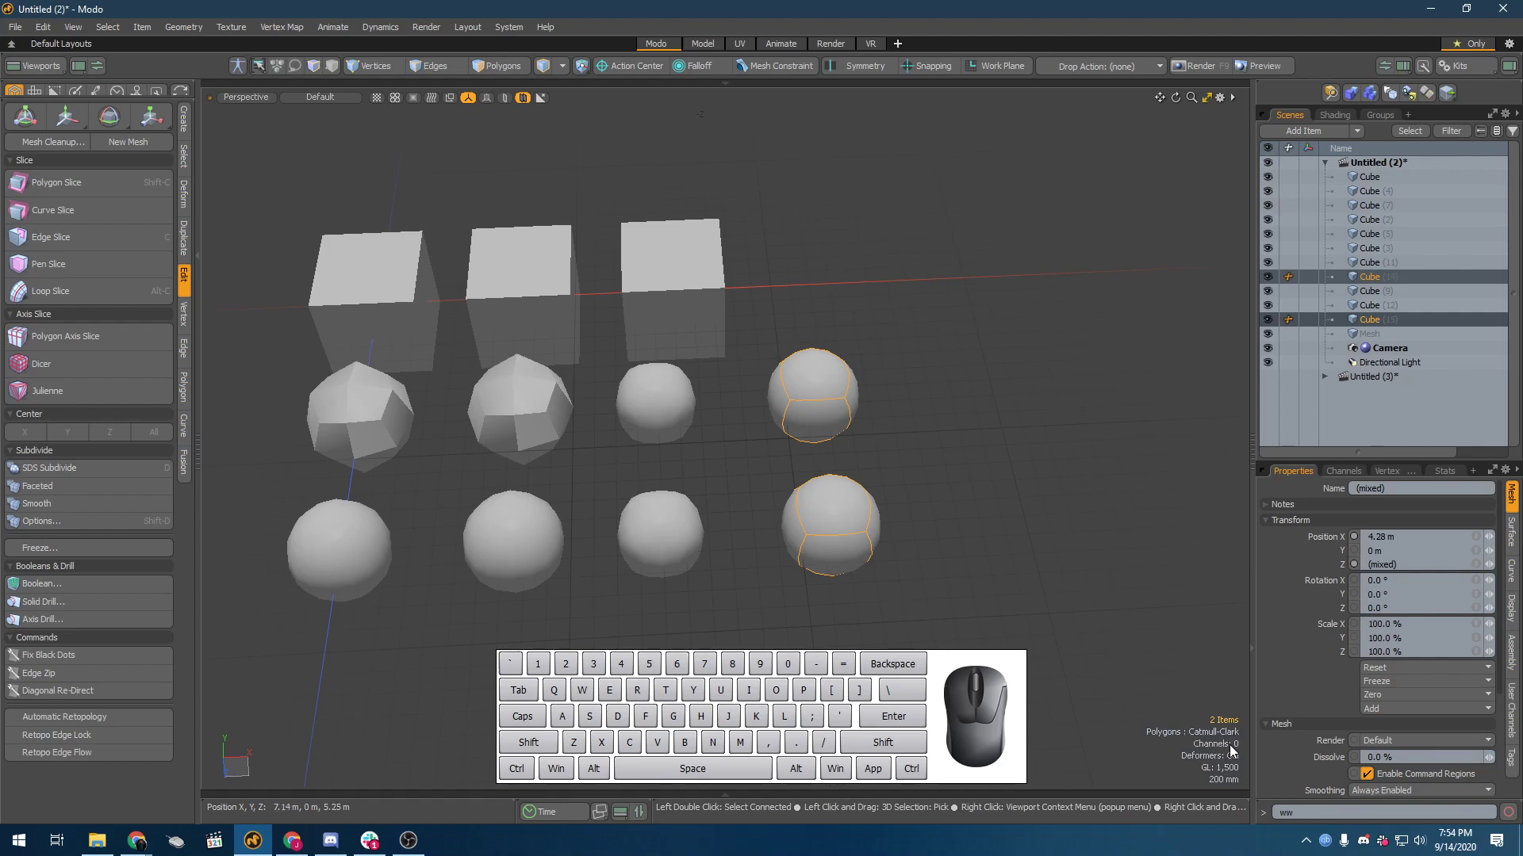
Step: Select the four live subdivision cubes and compare the Subdiv and Catmull-Clark shapes up close
alt+drag(692, 162, 866, 341)
click(872, 508)
click(855, 467)
shift+click(716, 405)
shift+click(641, 478)
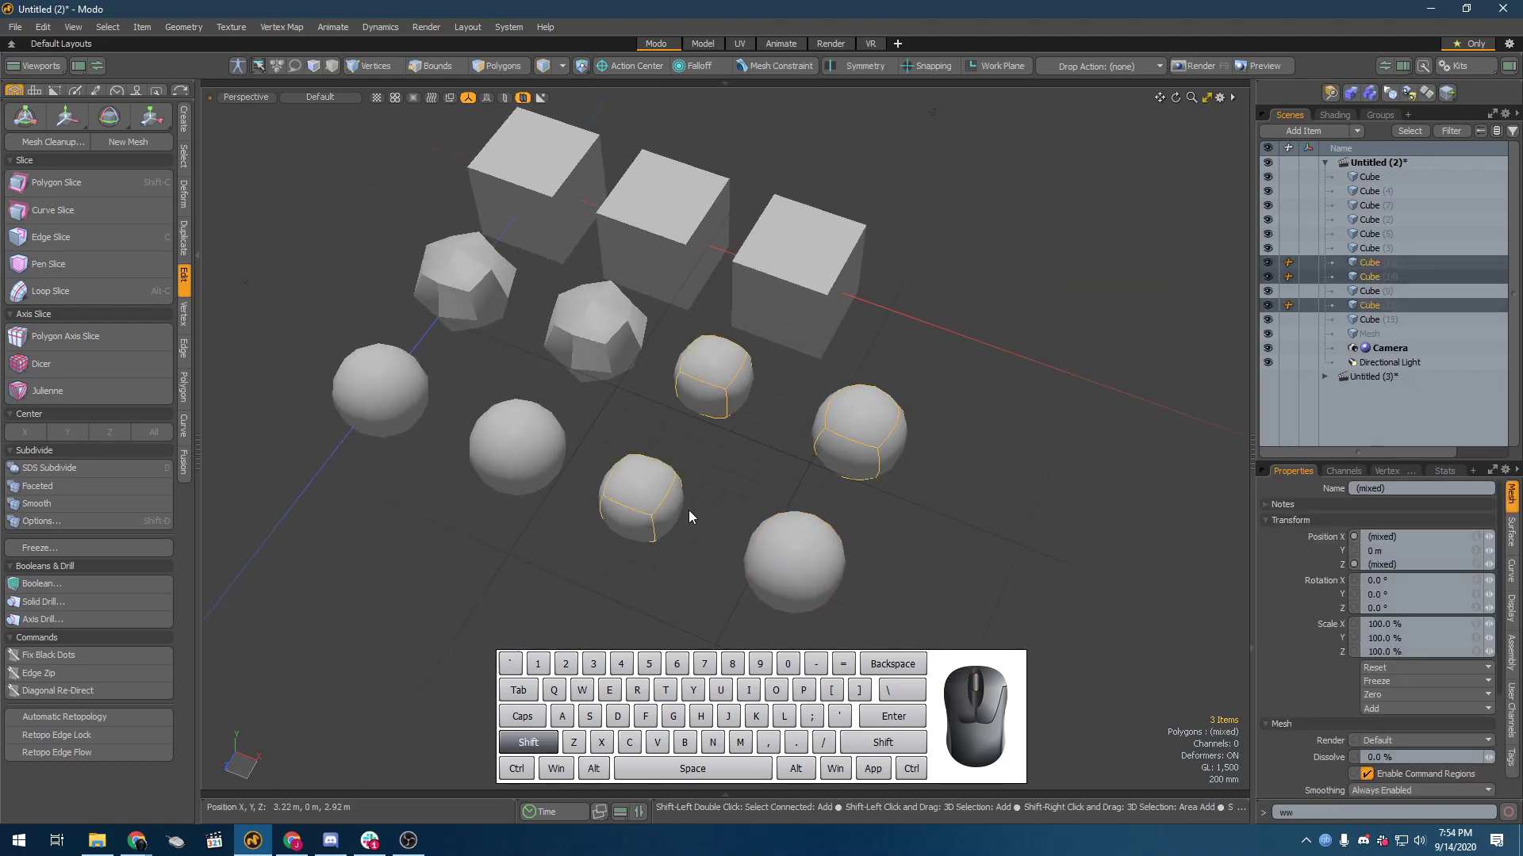
shift+click(778, 550)
scroll(887, 454, up, 4)
alt+drag(863, 505, 856, 344)
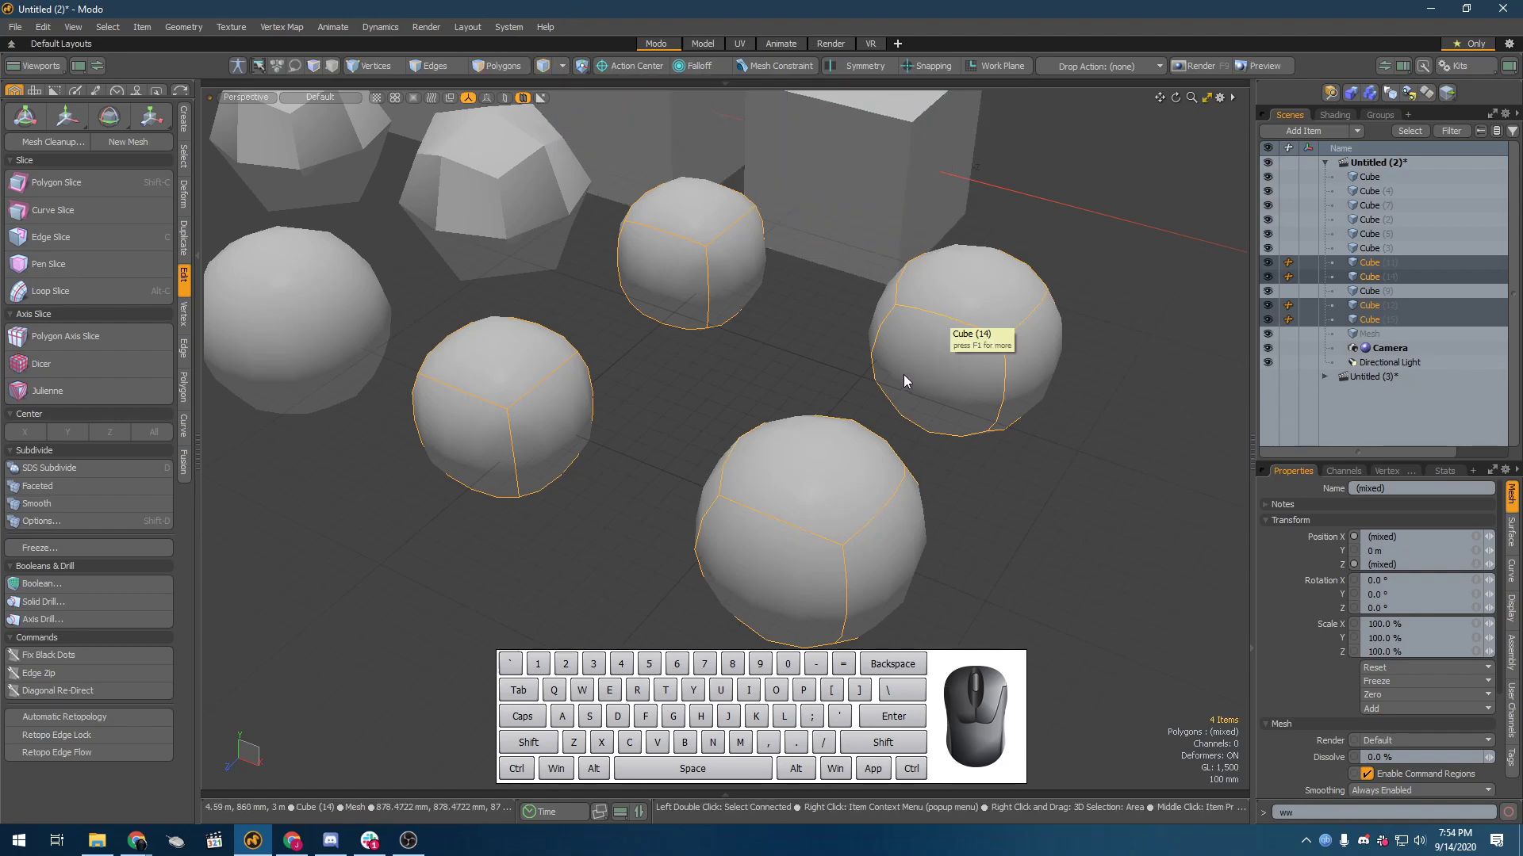
Step: Set the 3D viewport's Show Vertices option to Always for active meshes
click(807, 364)
key(o)
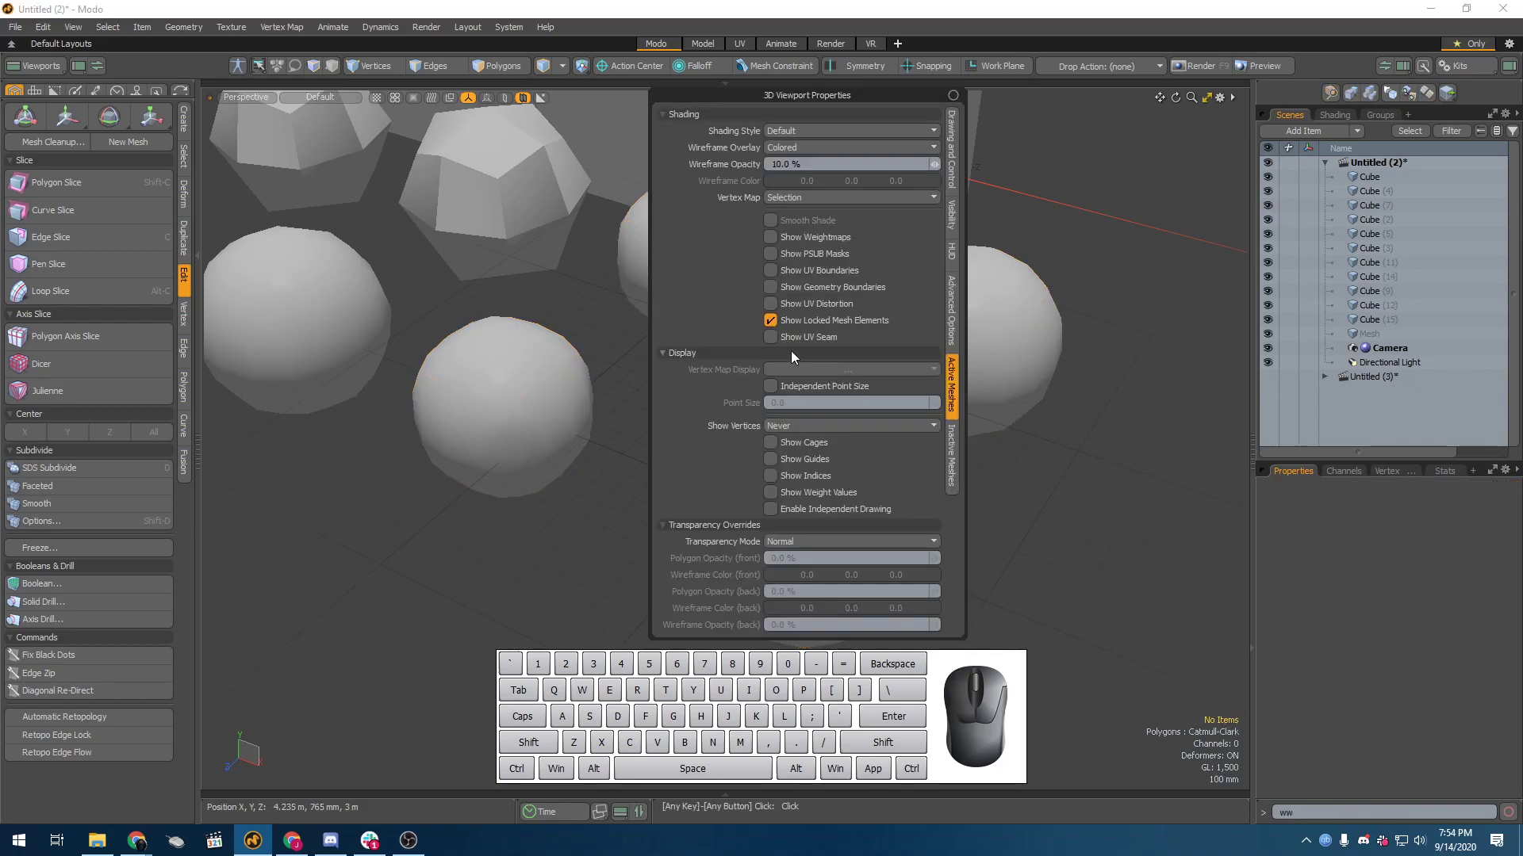
alt+drag(682, 329, 701, 364)
key(o)
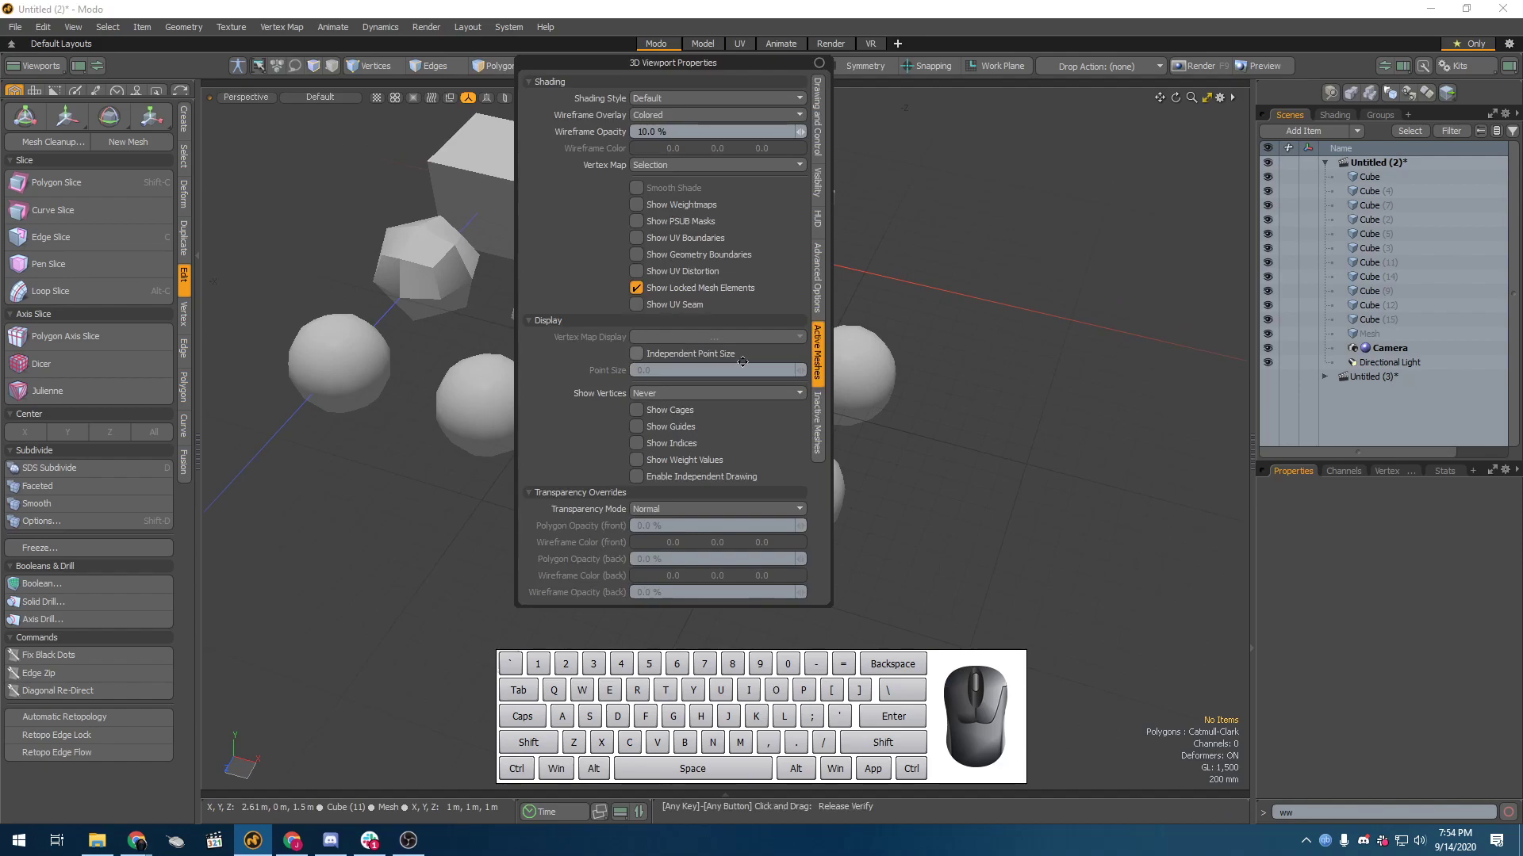
click(676, 393)
click(674, 354)
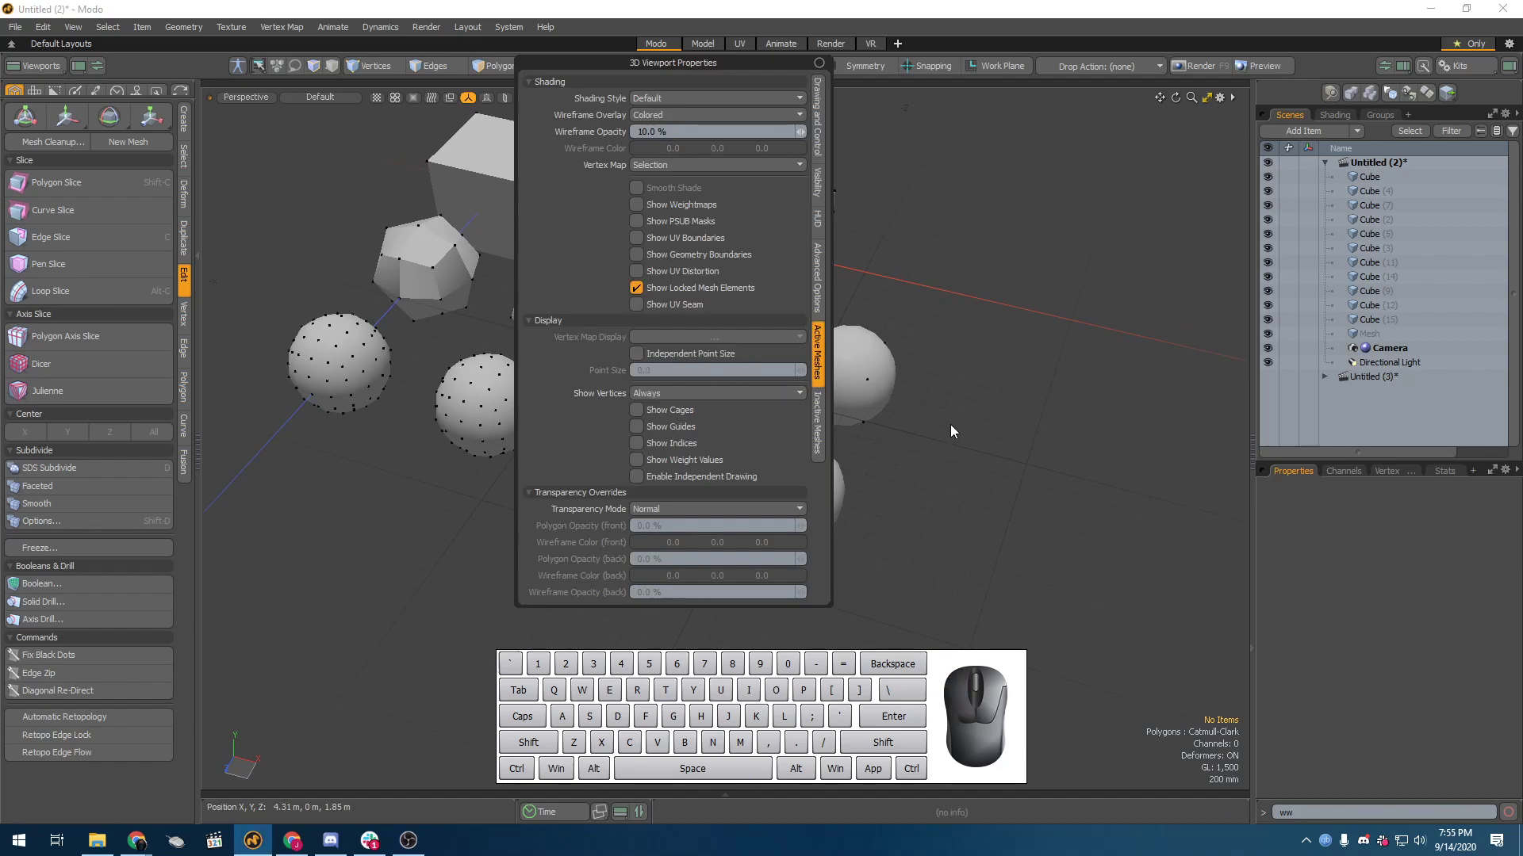
click(1110, 385)
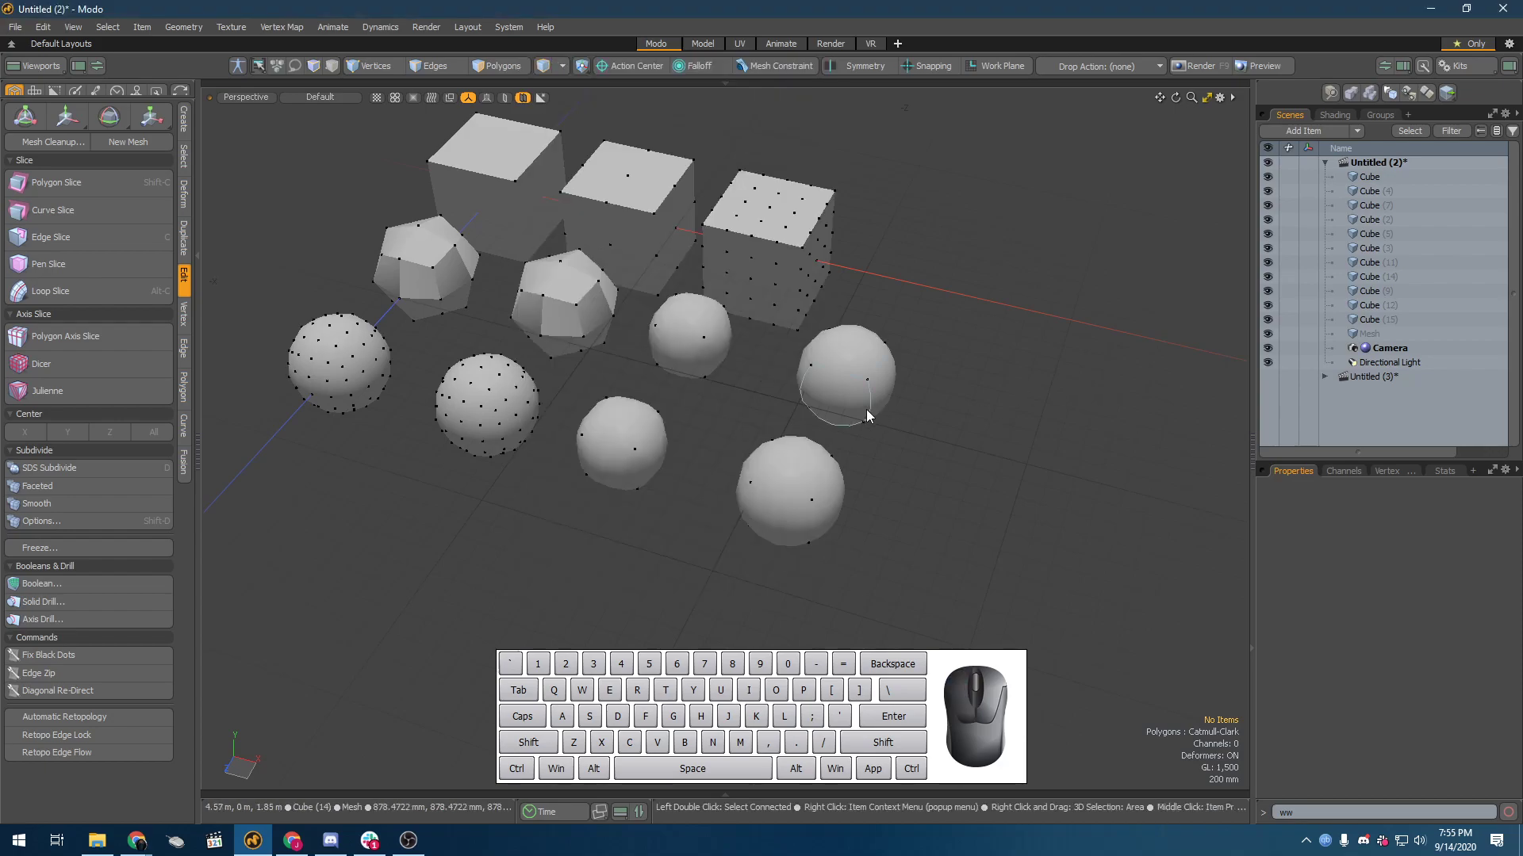
Step: Compare the vertices on the permanently subdivided cubes with those on the live Subdiv and Catmull-Clark cubes
scroll(867, 414, up, 4)
alt+drag(808, 450, 870, 473)
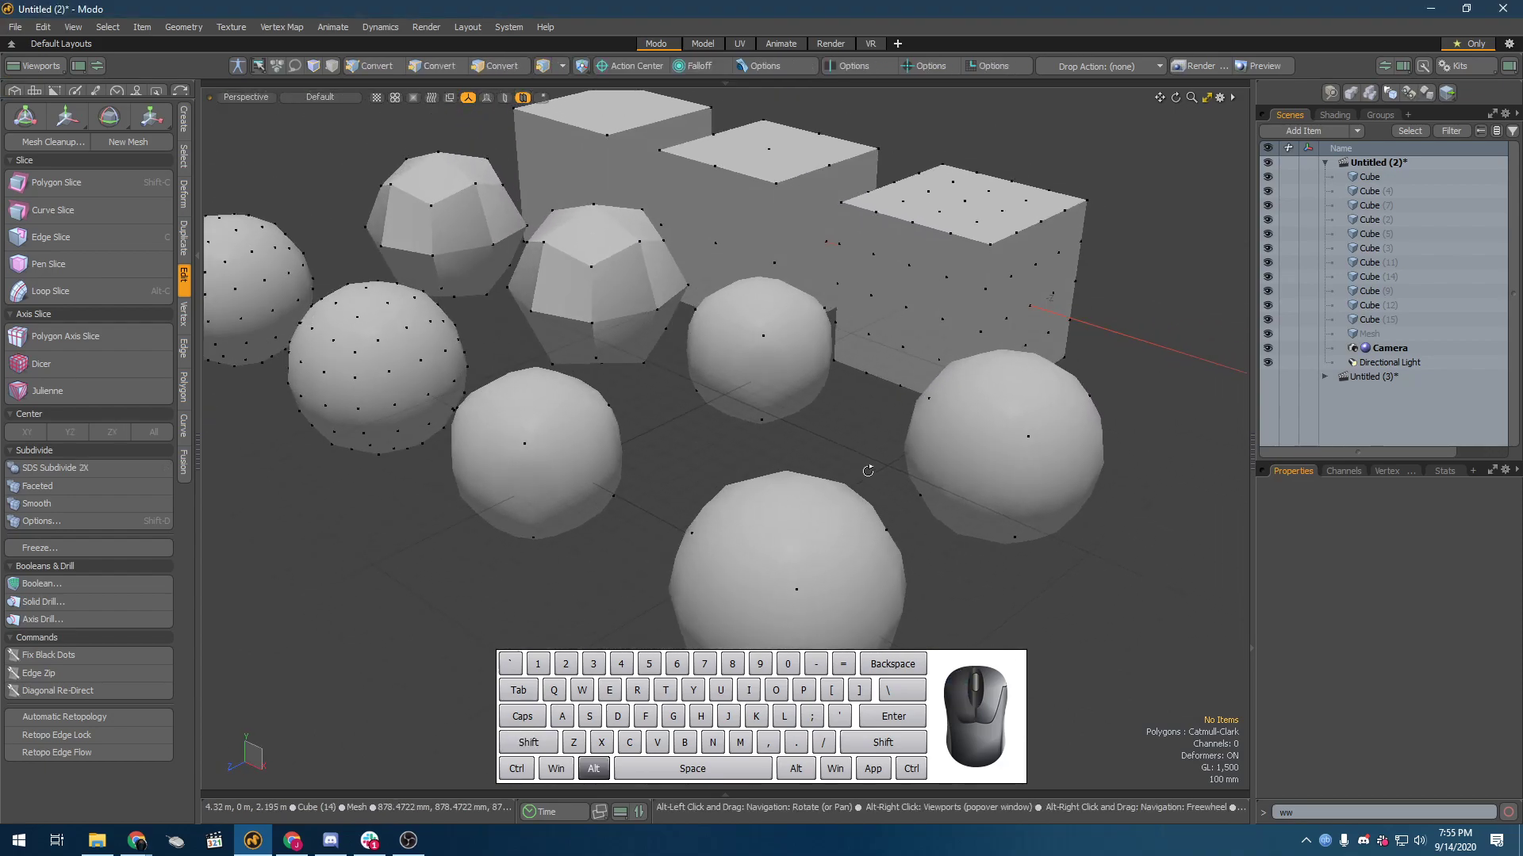
alt+drag(468, 389, 772, 381)
scroll(772, 381, down, 3)
click(629, 357)
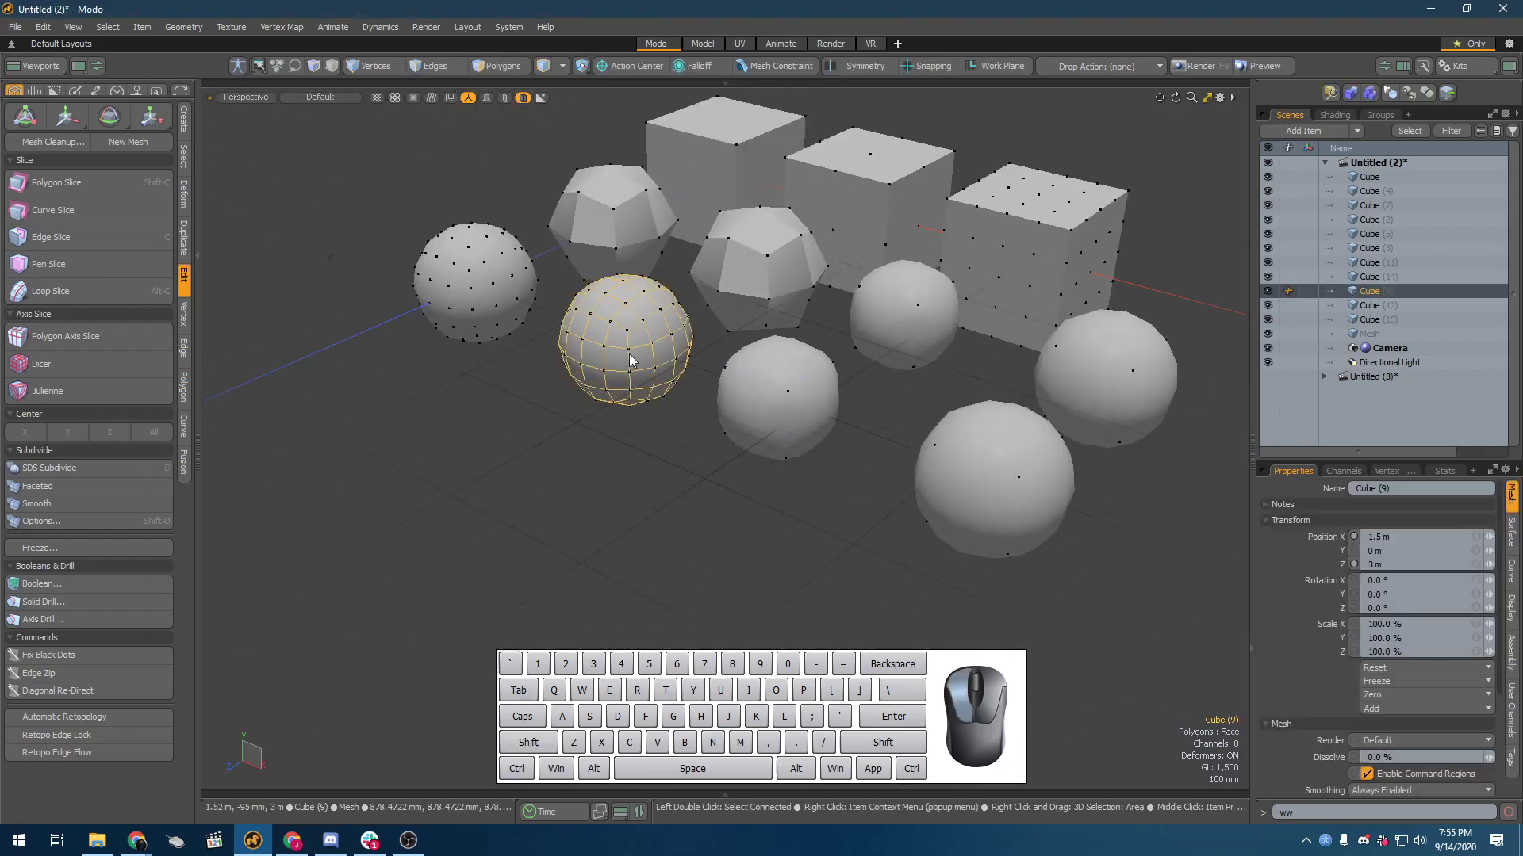
click(954, 463)
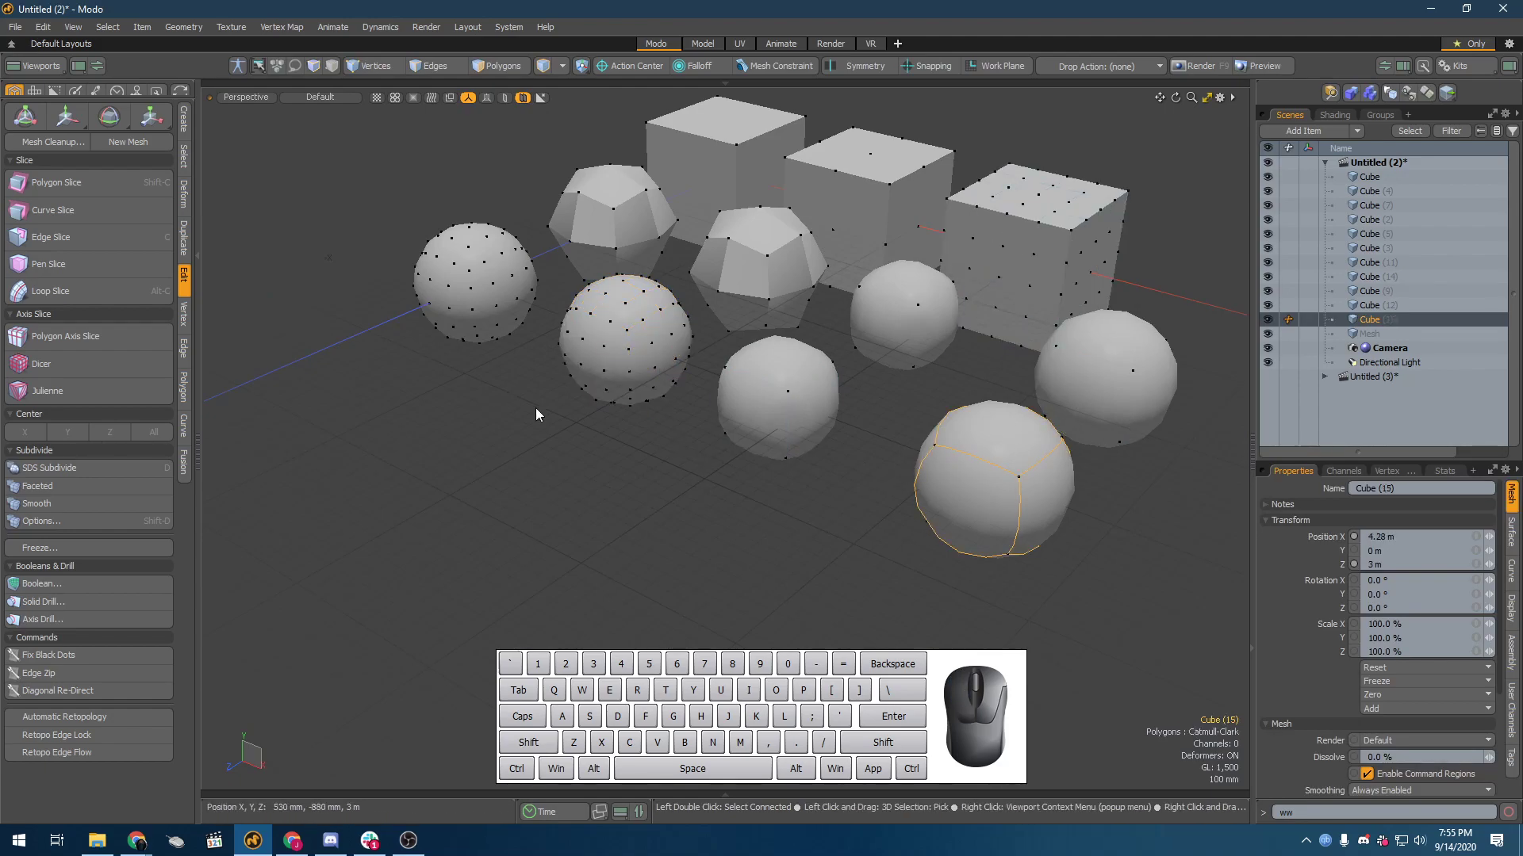
click(781, 428)
mouse_move(755, 516)
alt+mouse_down()
mouse_move(789, 528)
mouse_move(888, 510)
mouse_move(705, 550)
mouse_move(750, 509)
alt+mouse_up()
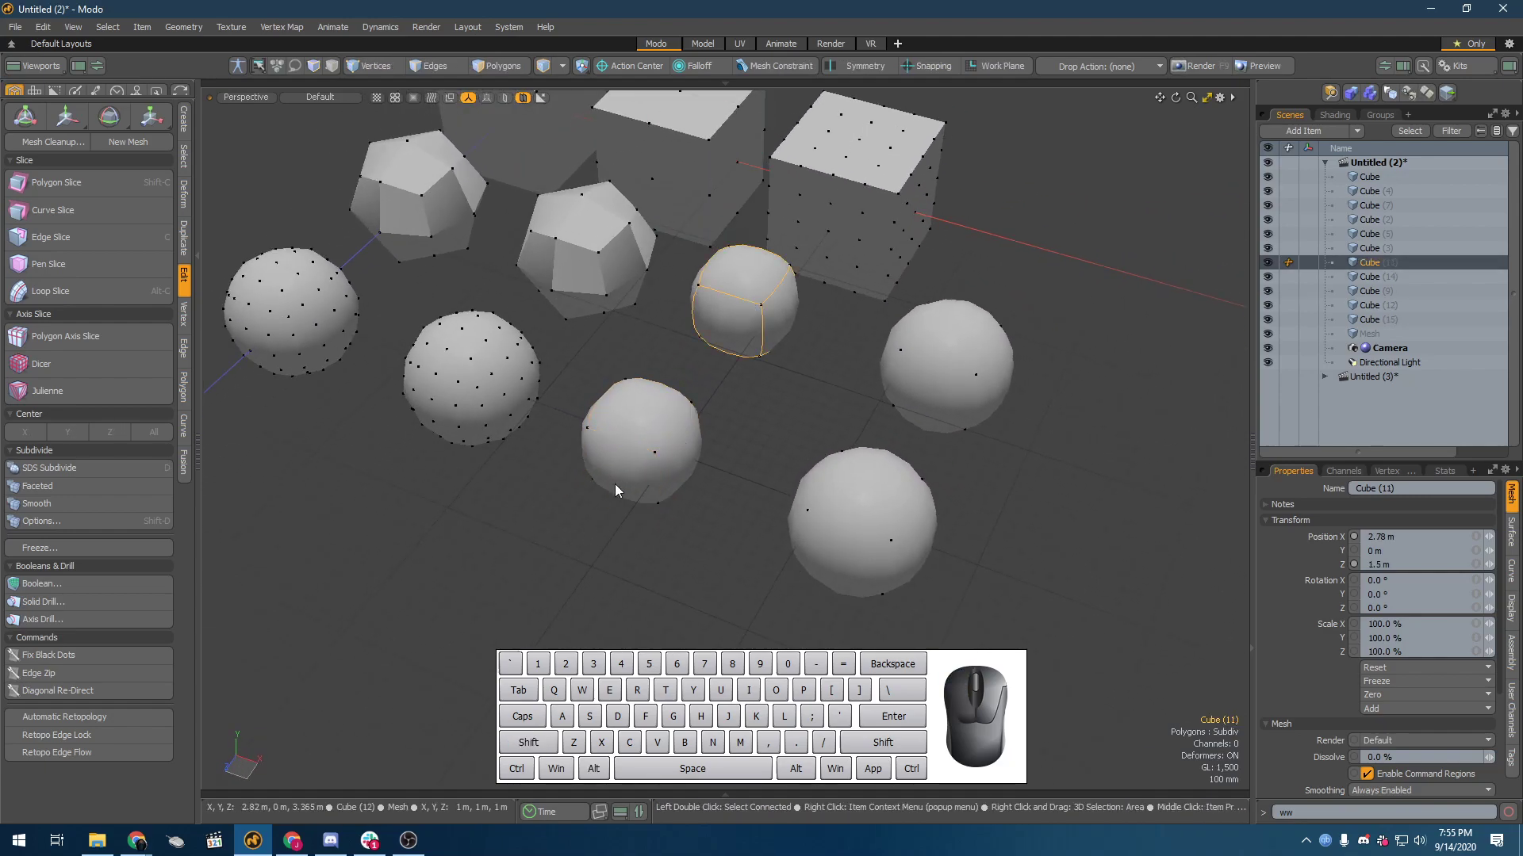
Step: Select the four live subdivision cubes, enlarge the properties area and show their surface subdivision settings
click(752, 271)
click(955, 379)
ctrl+click(873, 507)
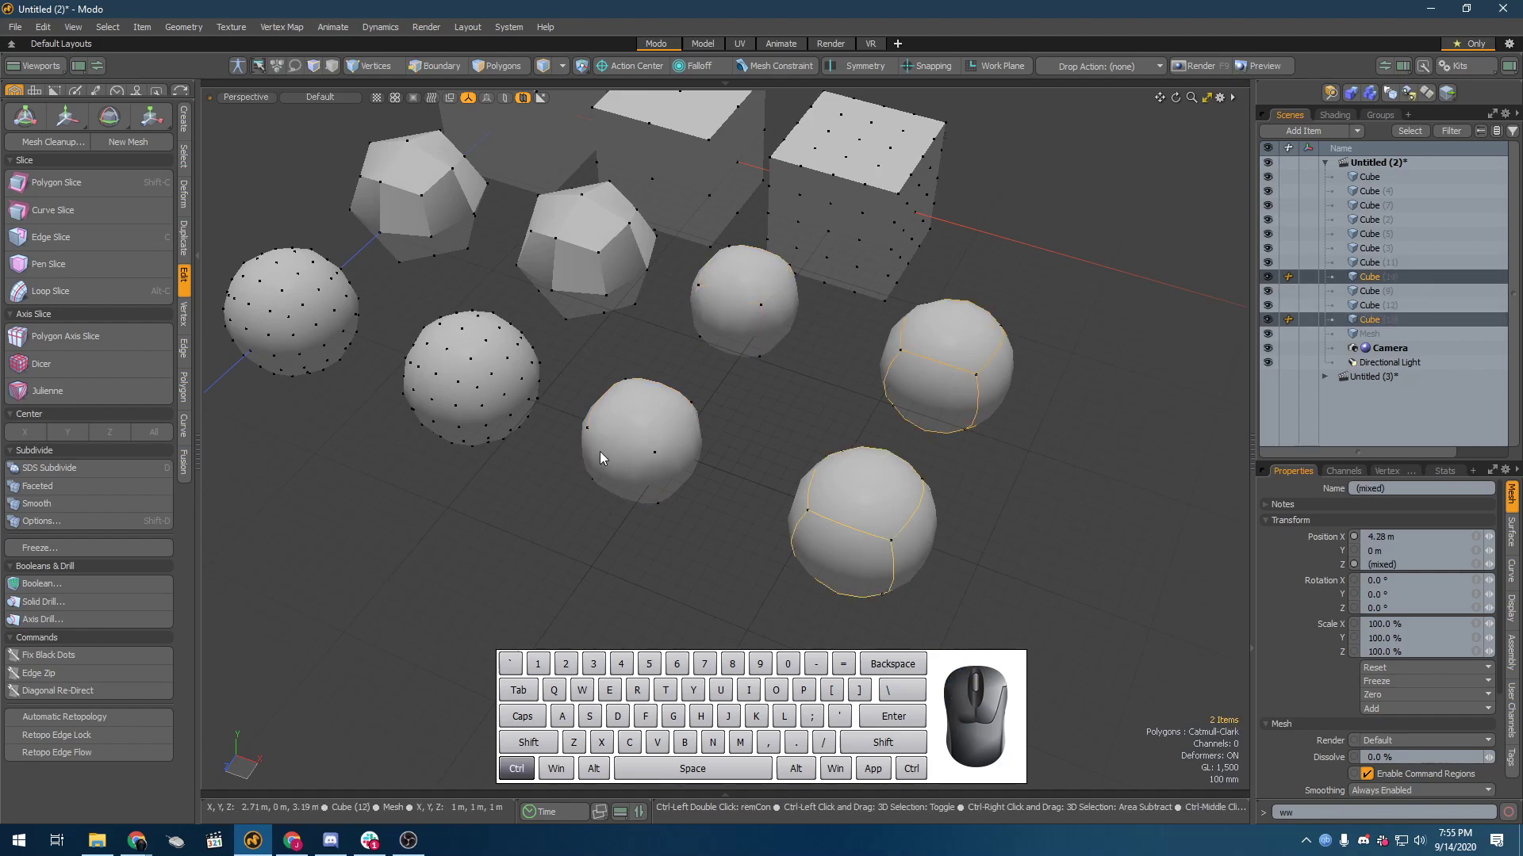
ctrl+click(633, 462)
ctrl+click(733, 269)
drag(1375, 463, 1374, 163)
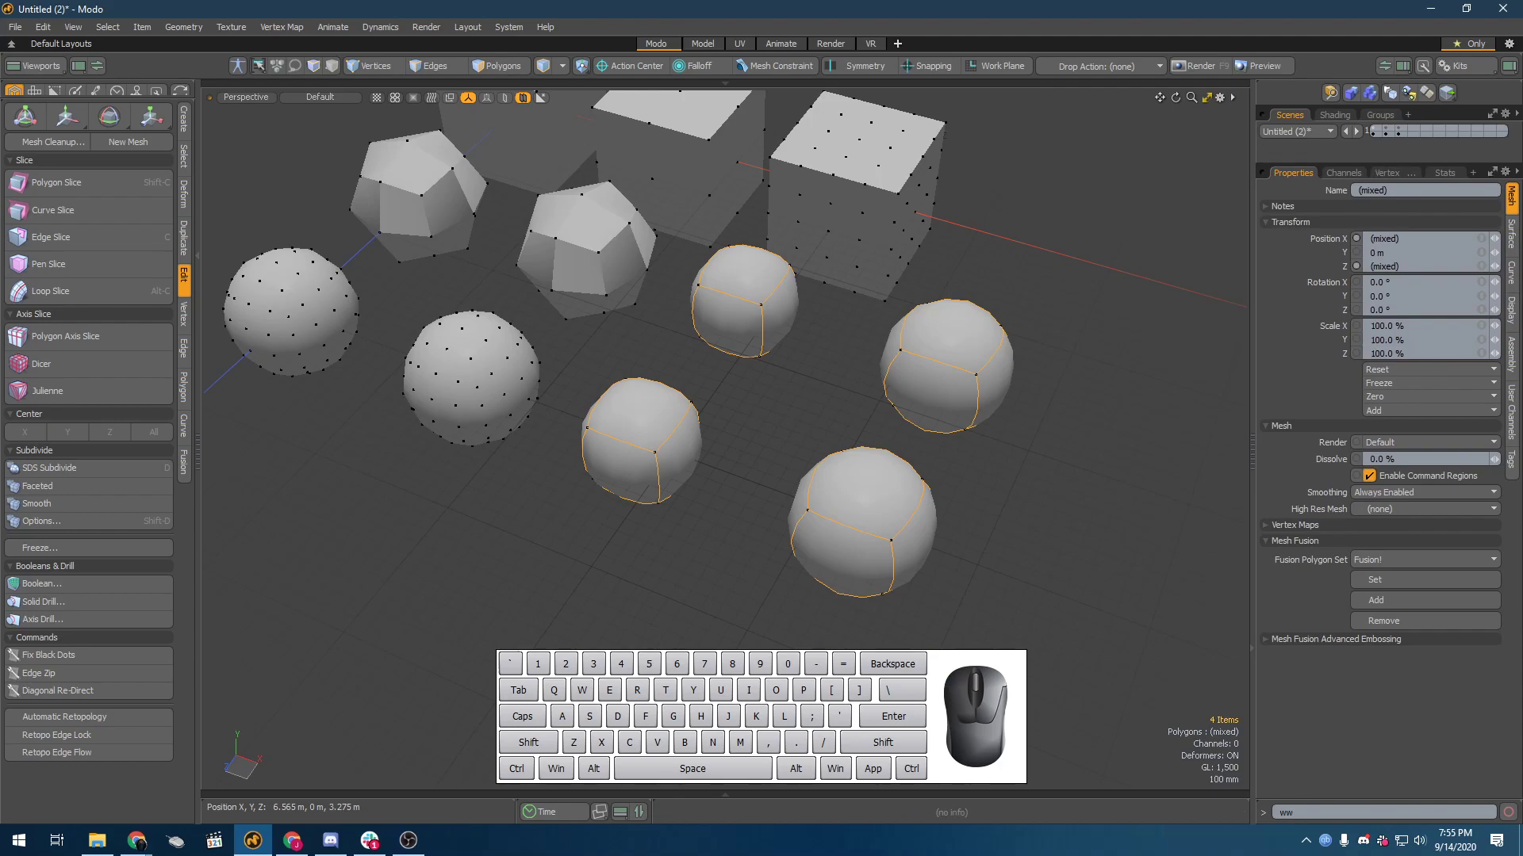
click(1511, 226)
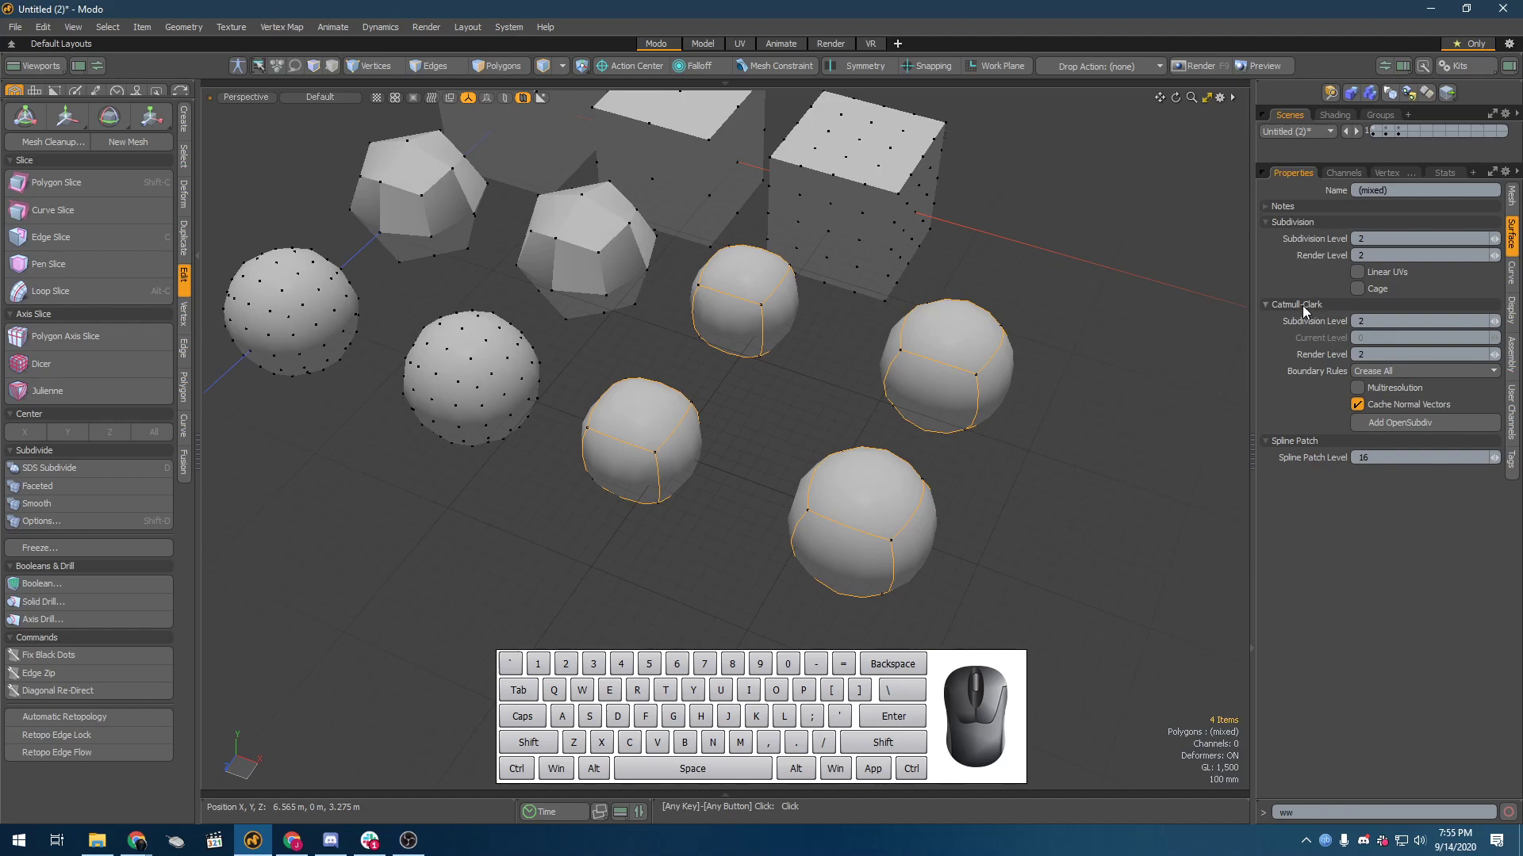
Step: Review the Subdivision and Catmull-Clark level settings, checking the fourth column's middle-row cube on its own
click(1399, 239)
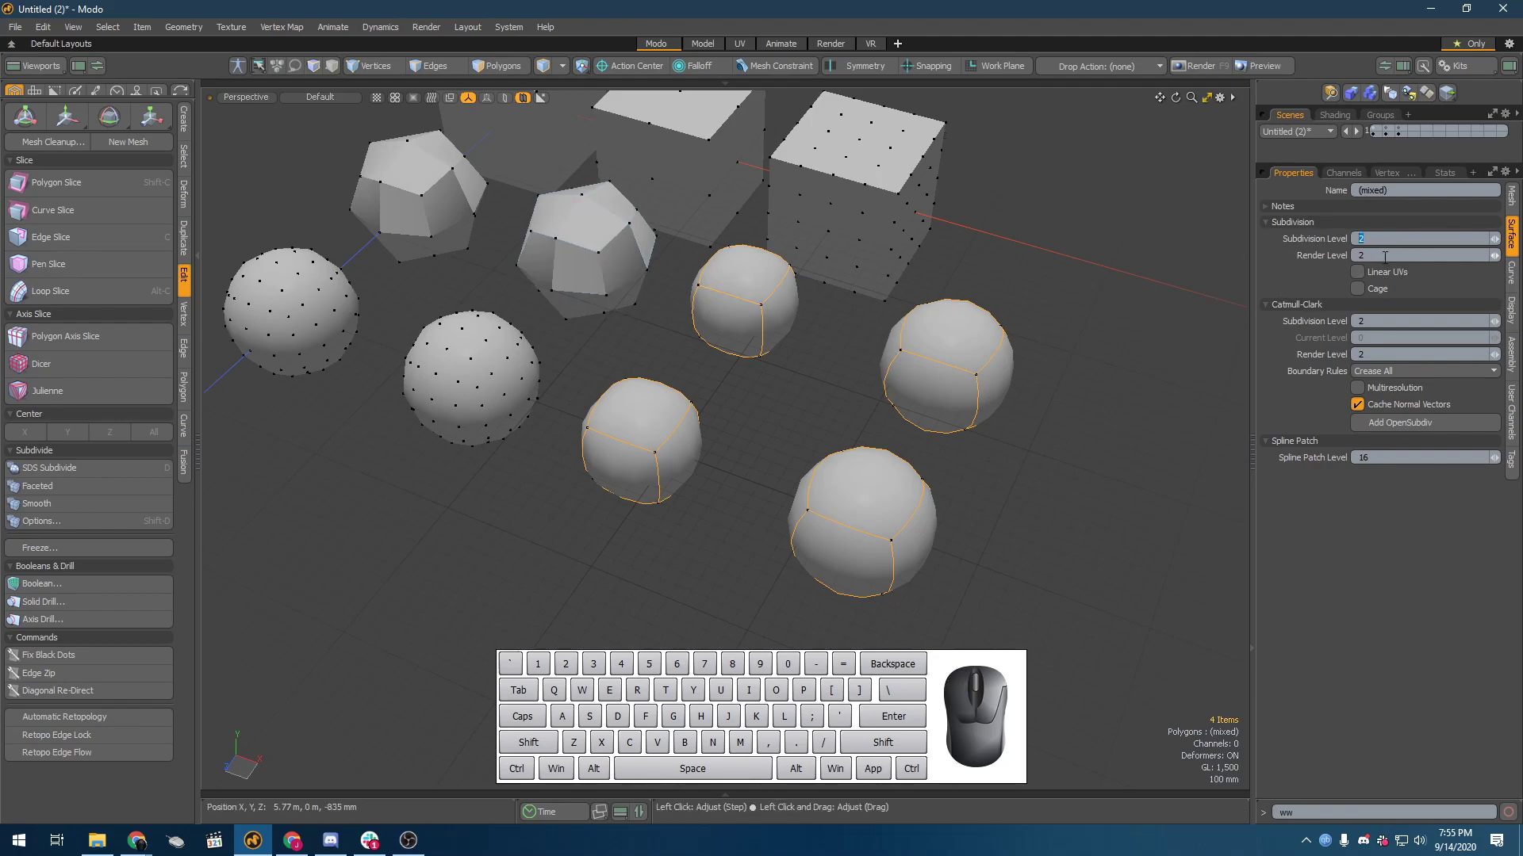
click(1417, 240)
click(1388, 254)
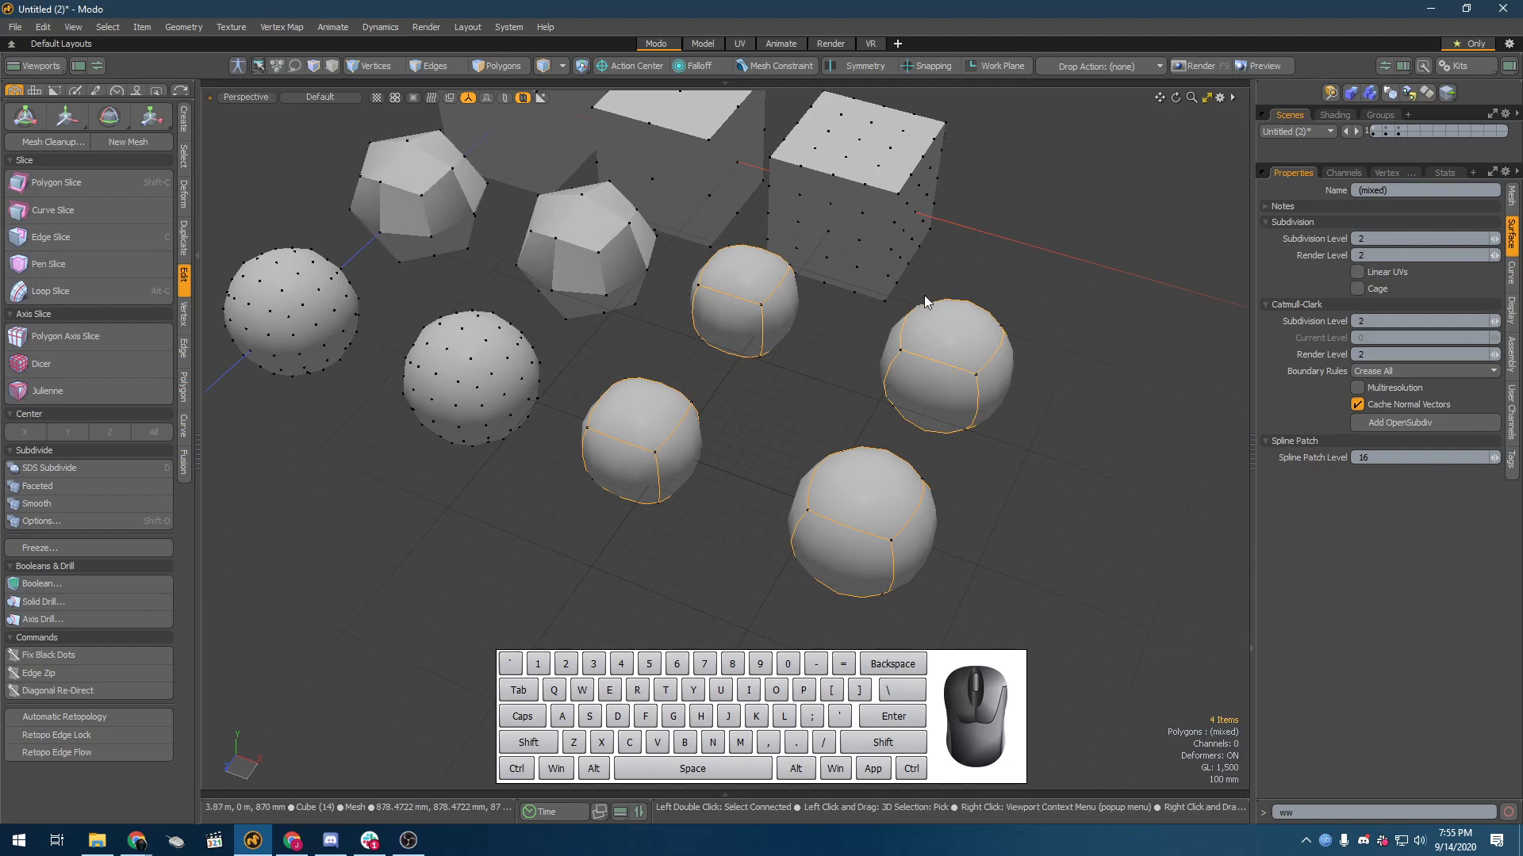
click(925, 401)
click(925, 401)
click(864, 611)
click(978, 364)
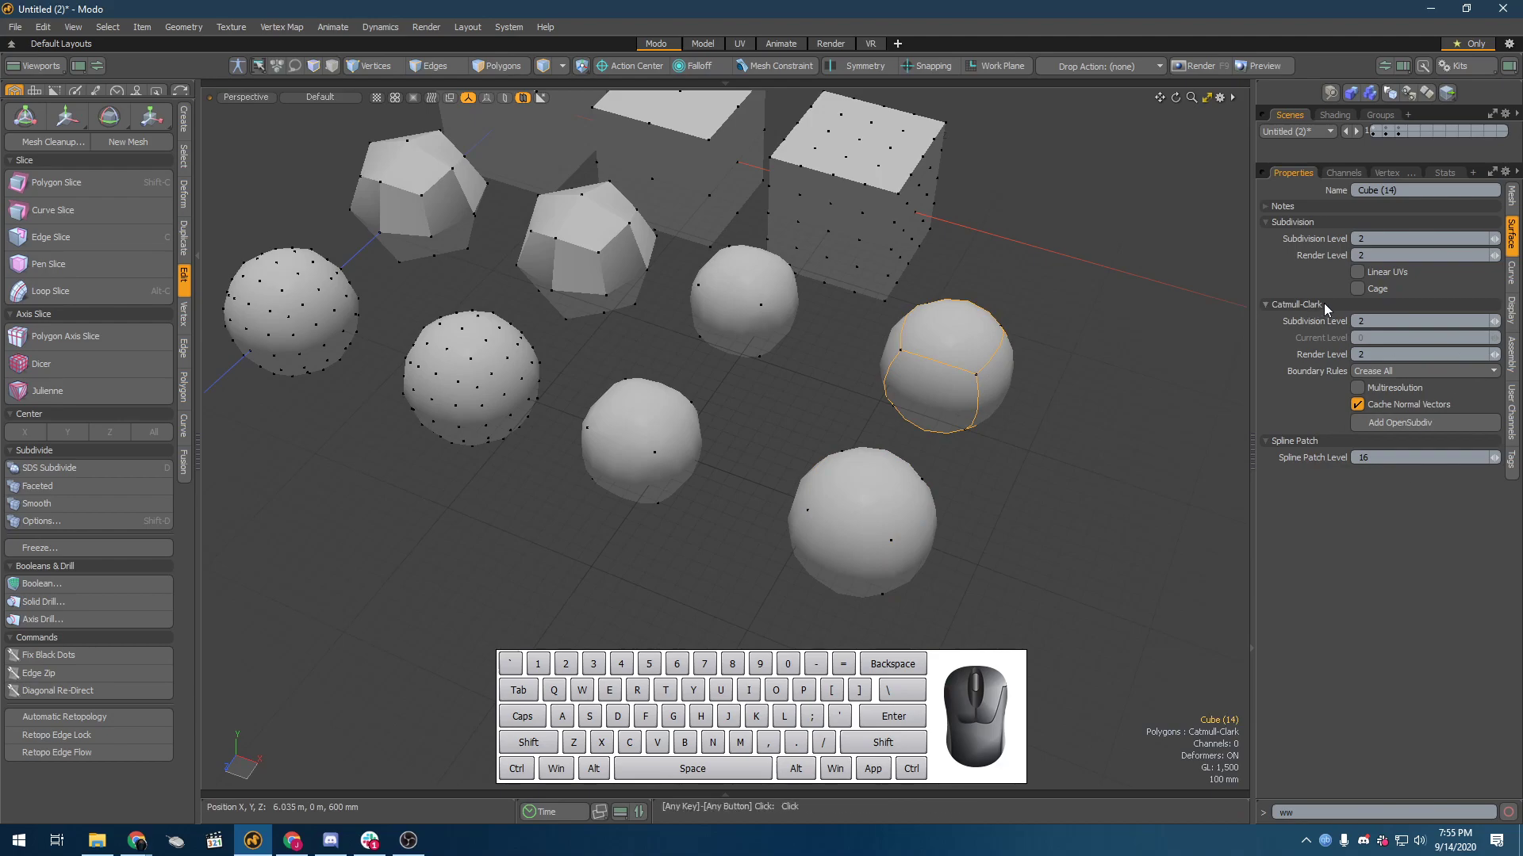
click(1365, 323)
click(979, 400)
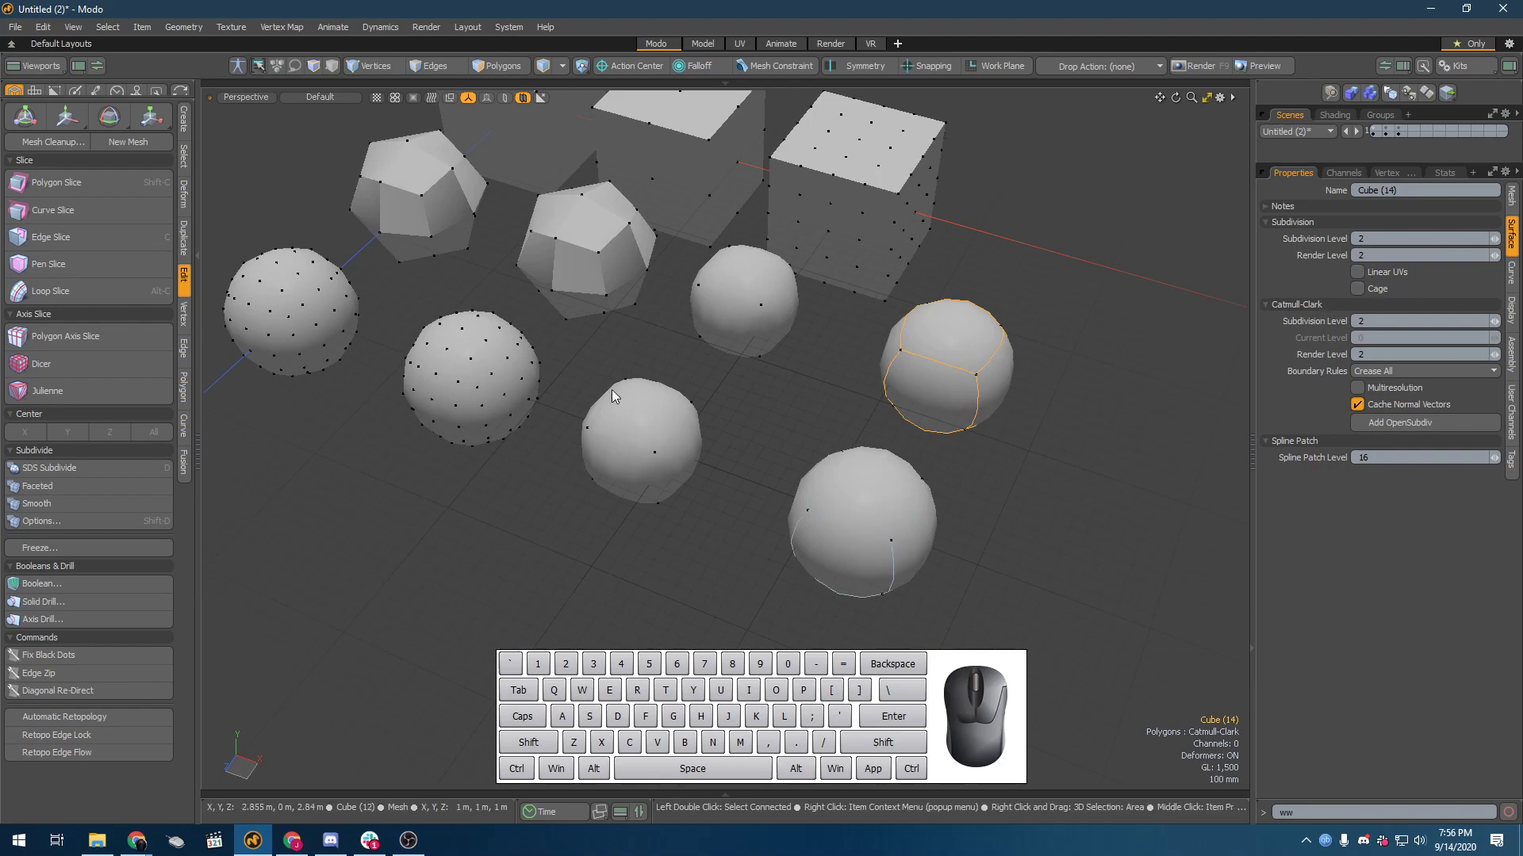
Step: Inspect the permanently subdivided cubes in the first two columns for comparison with the live subdivision surfaces
click(616, 219)
click(636, 168)
click(596, 209)
click(404, 171)
click(459, 121)
click(427, 187)
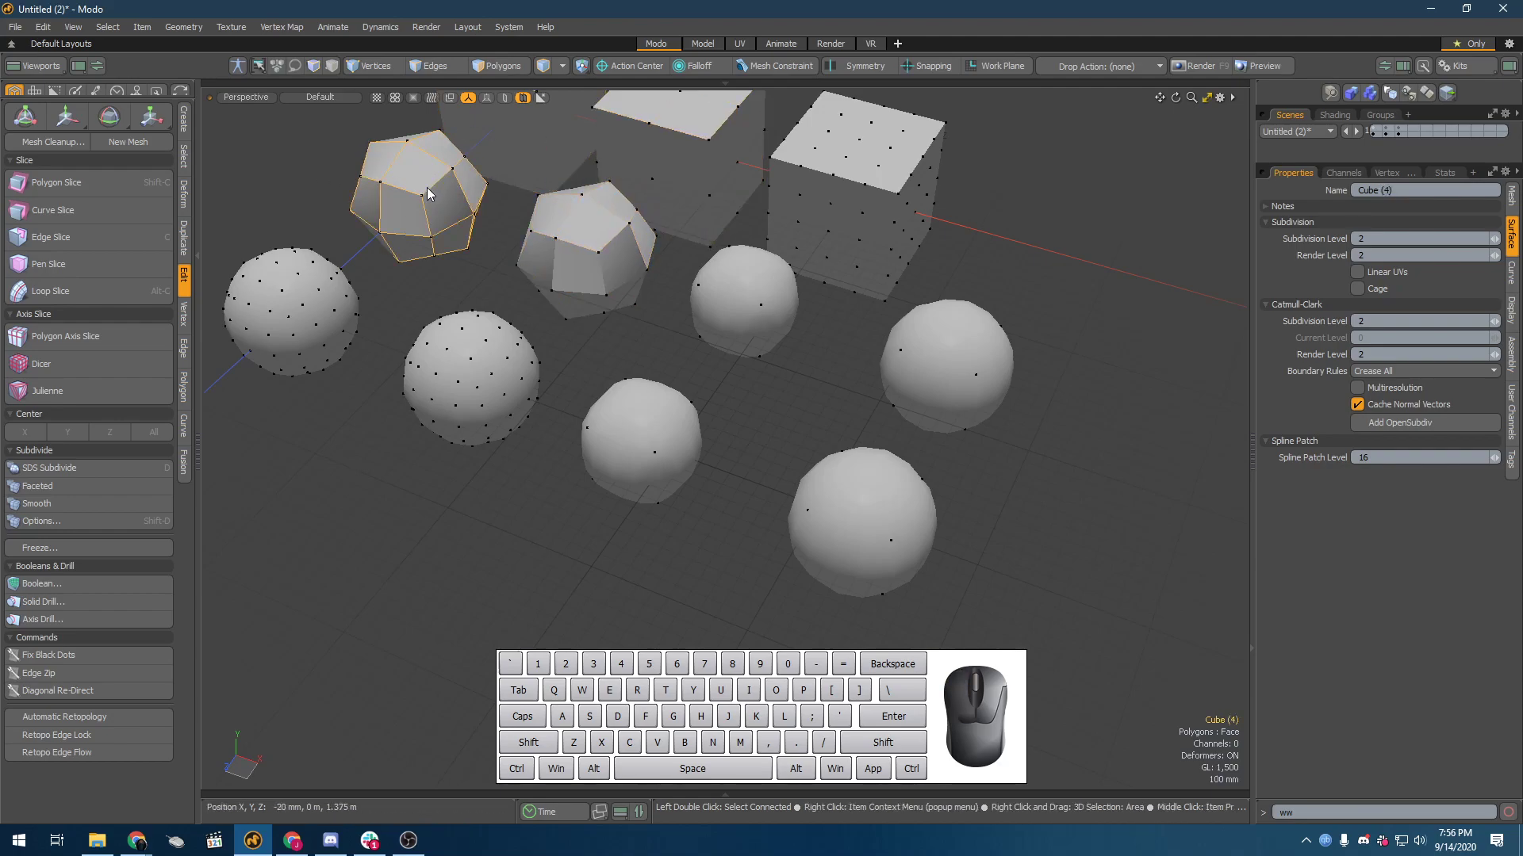
click(306, 325)
Step: Lower the Subdiv Subdivision Level of the middle row's third cube and view it beside its neighbours
click(752, 306)
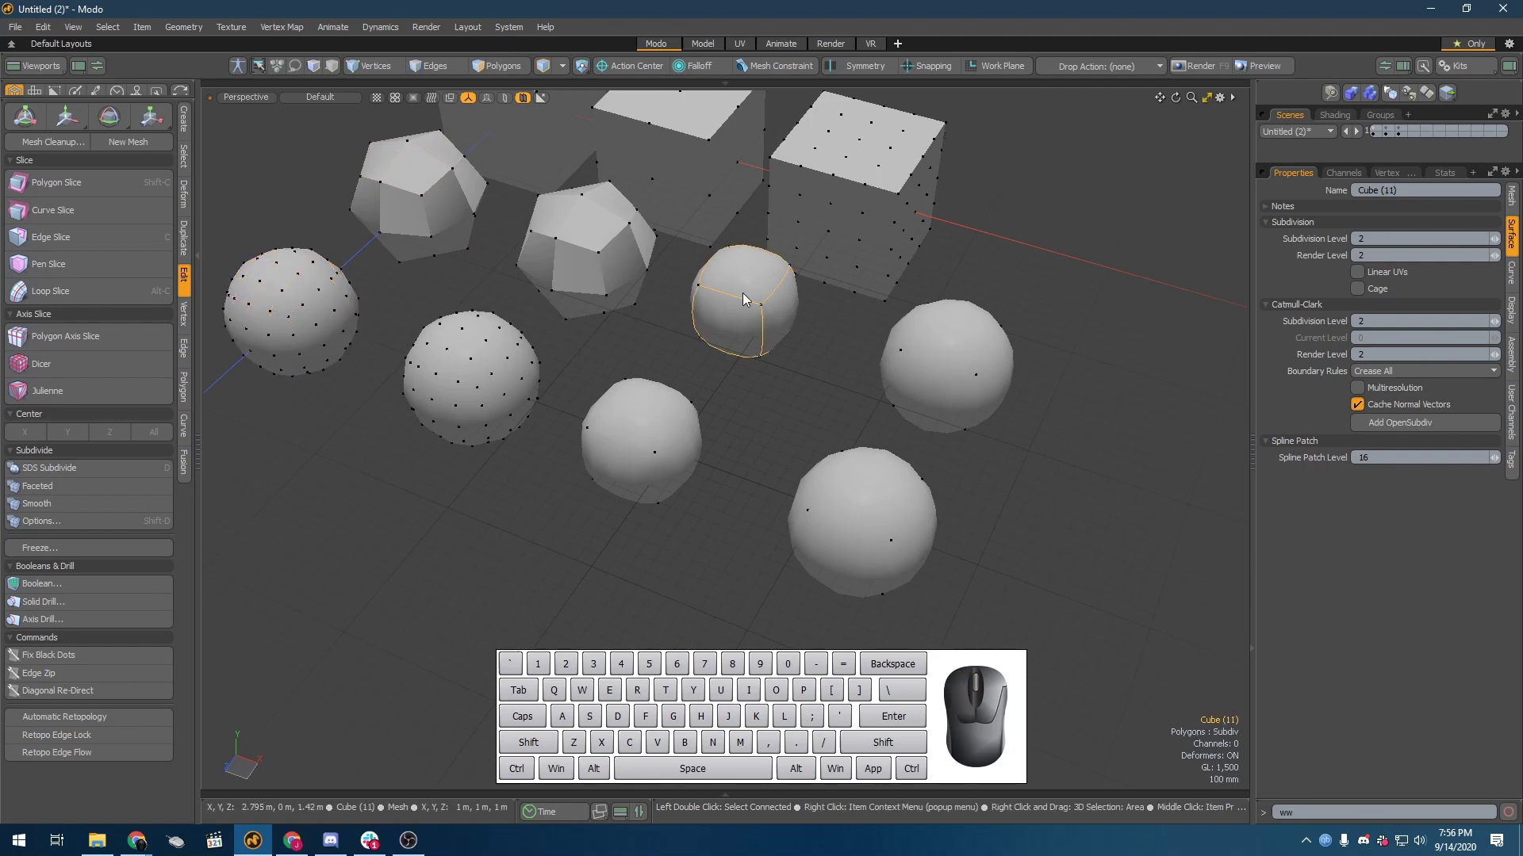
click(1494, 242)
click(682, 225)
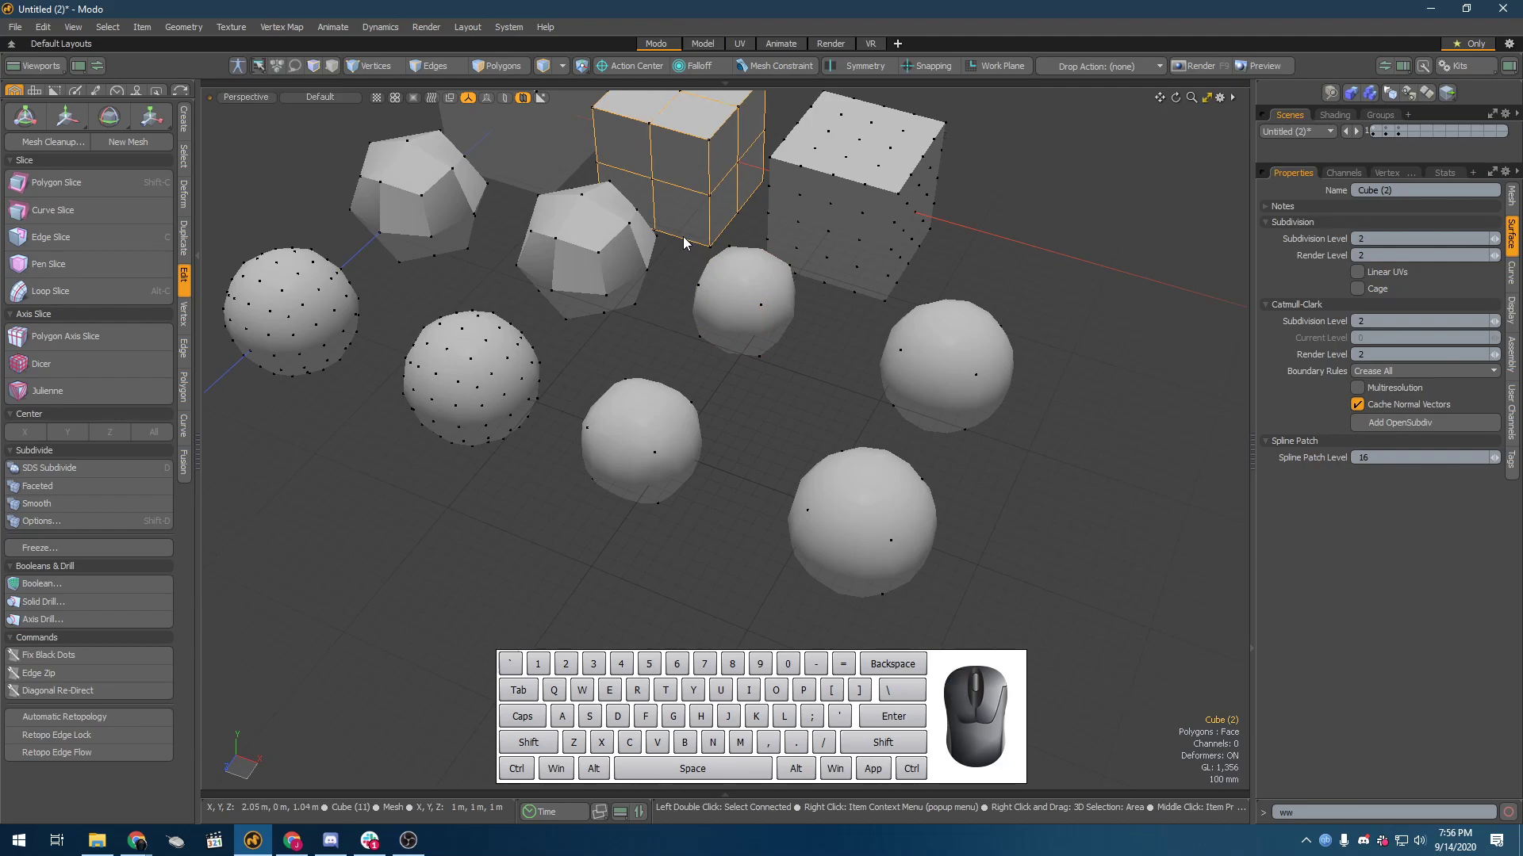
alt+drag(789, 273, 944, 412)
click(983, 449)
Step: Raise the Subdivision Level of the front row's third cube to 3, inspect its surface, and set it back to 2
click(848, 391)
alt+drag(848, 392, 714, 444)
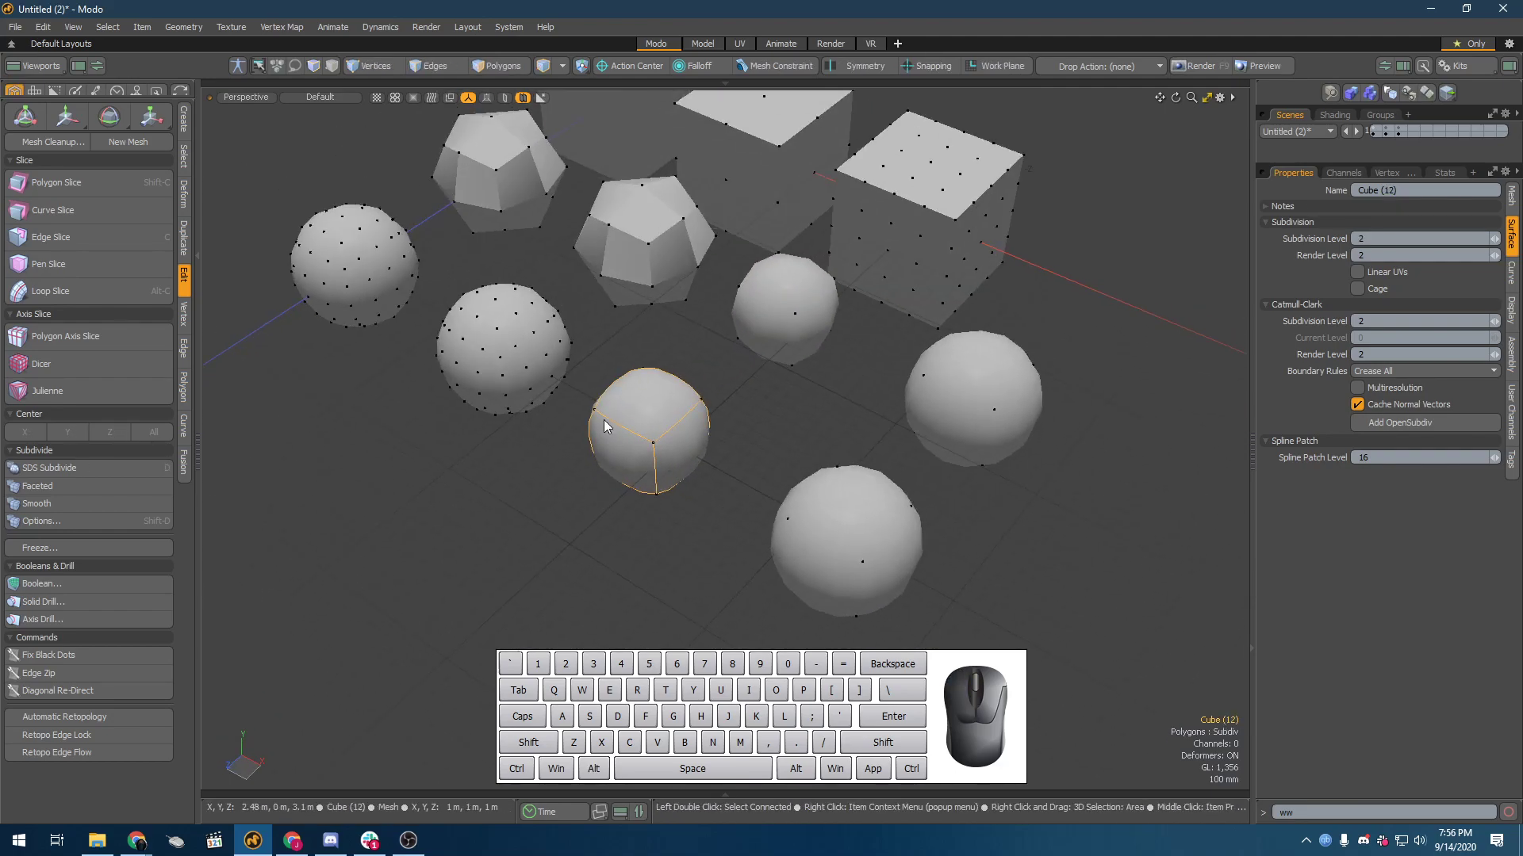
click(1494, 241)
scroll(507, 431, up, 5)
alt+drag(701, 444, 809, 367)
scroll(969, 335, down, 2)
scroll(969, 335, down, 3)
mouse_move(969, 335)
alt+mouse_down()
mouse_move(1003, 299)
mouse_move(980, 337)
alt+mouse_up()
alt+drag(952, 457, 715, 447)
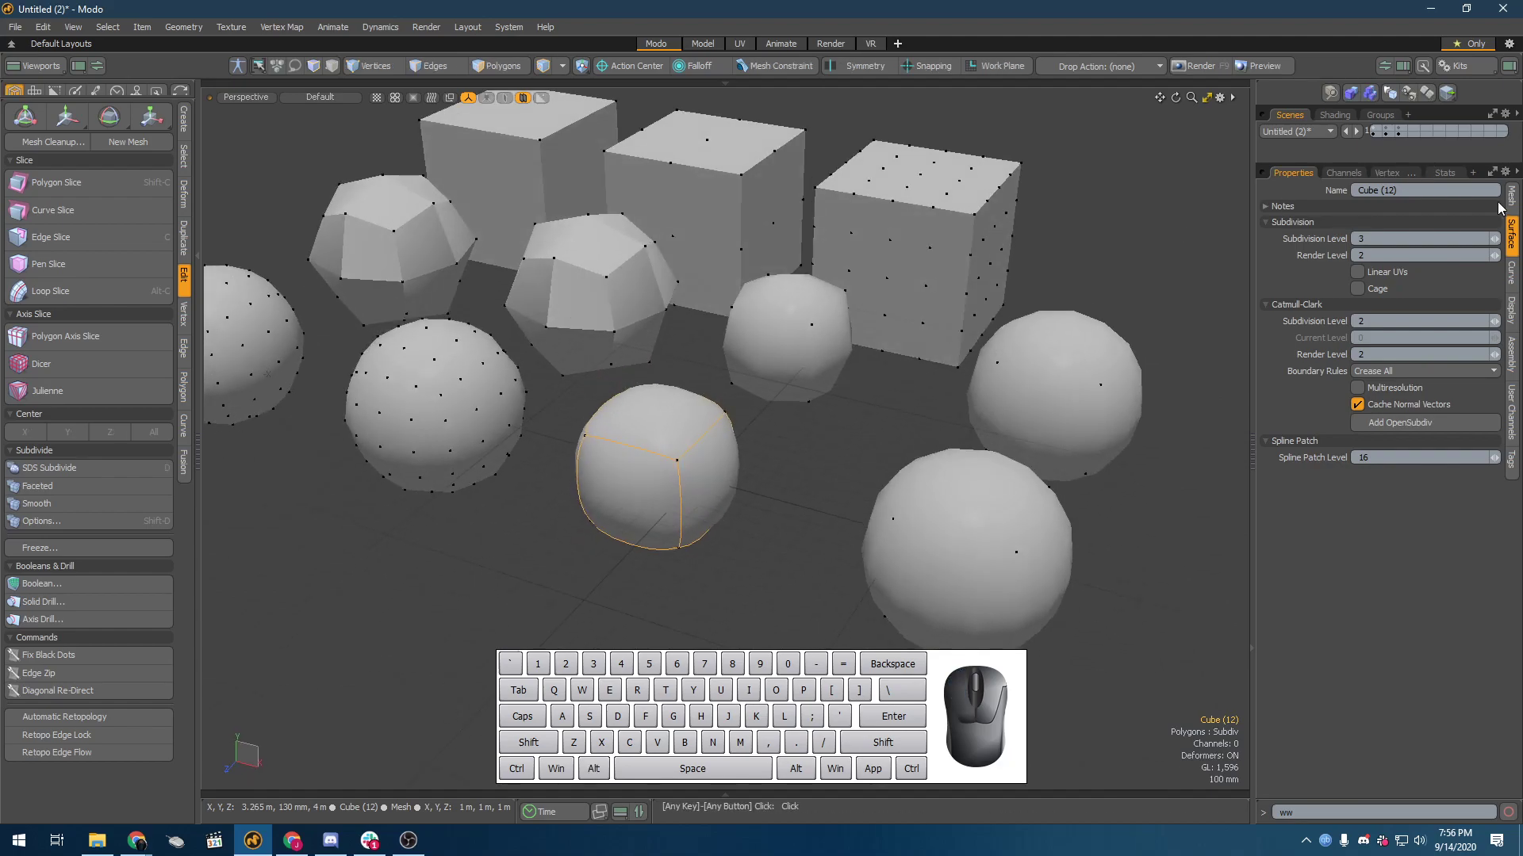
click(1492, 238)
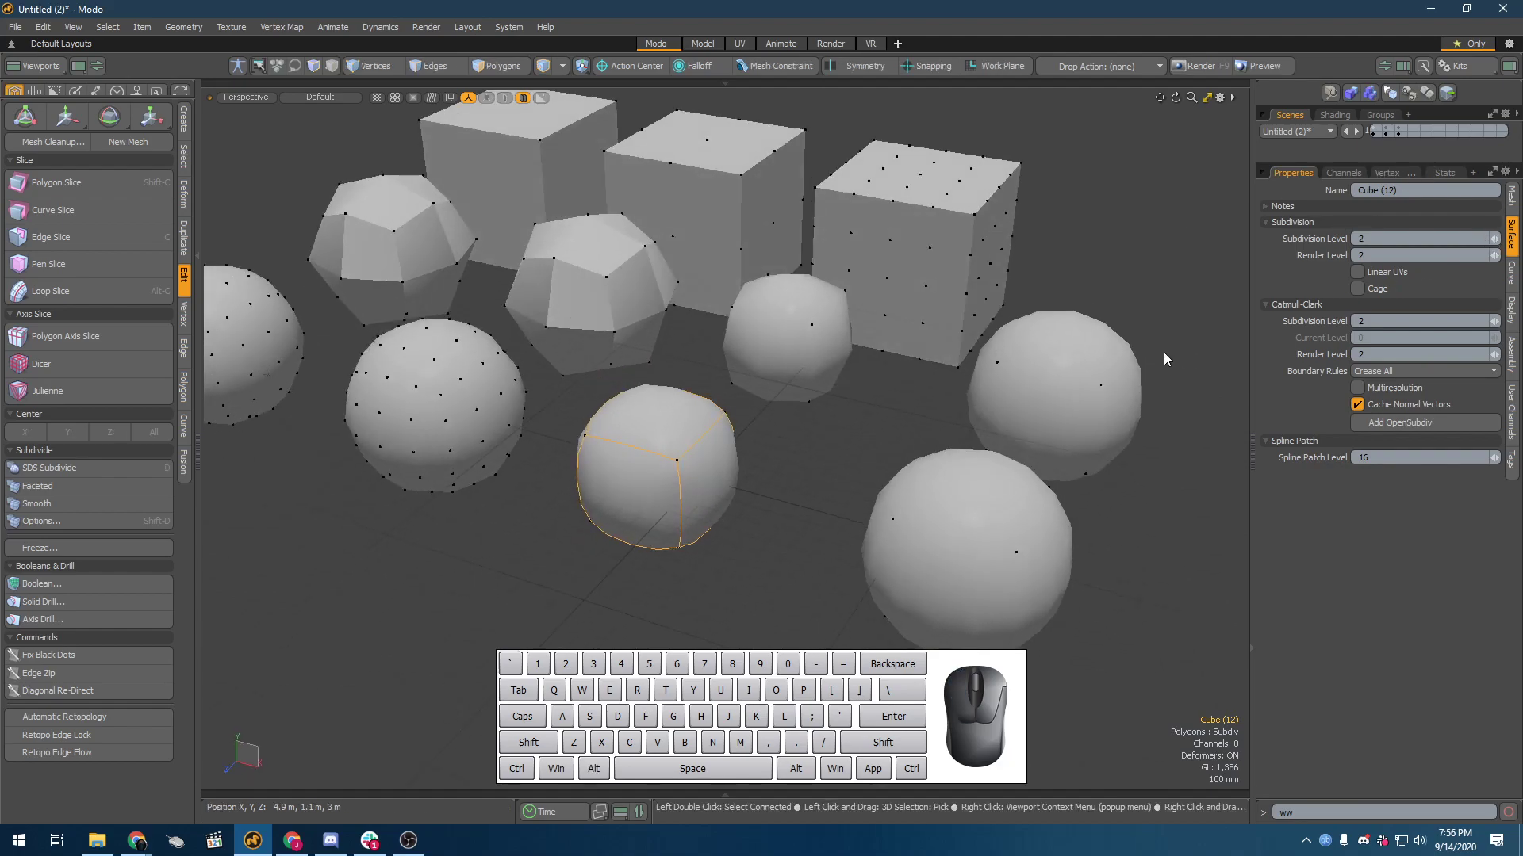
Step: Lower the Catmull-Clark Subdivision Level of the middle row's fourth cube and view its surface
alt+drag(690, 468, 652, 450)
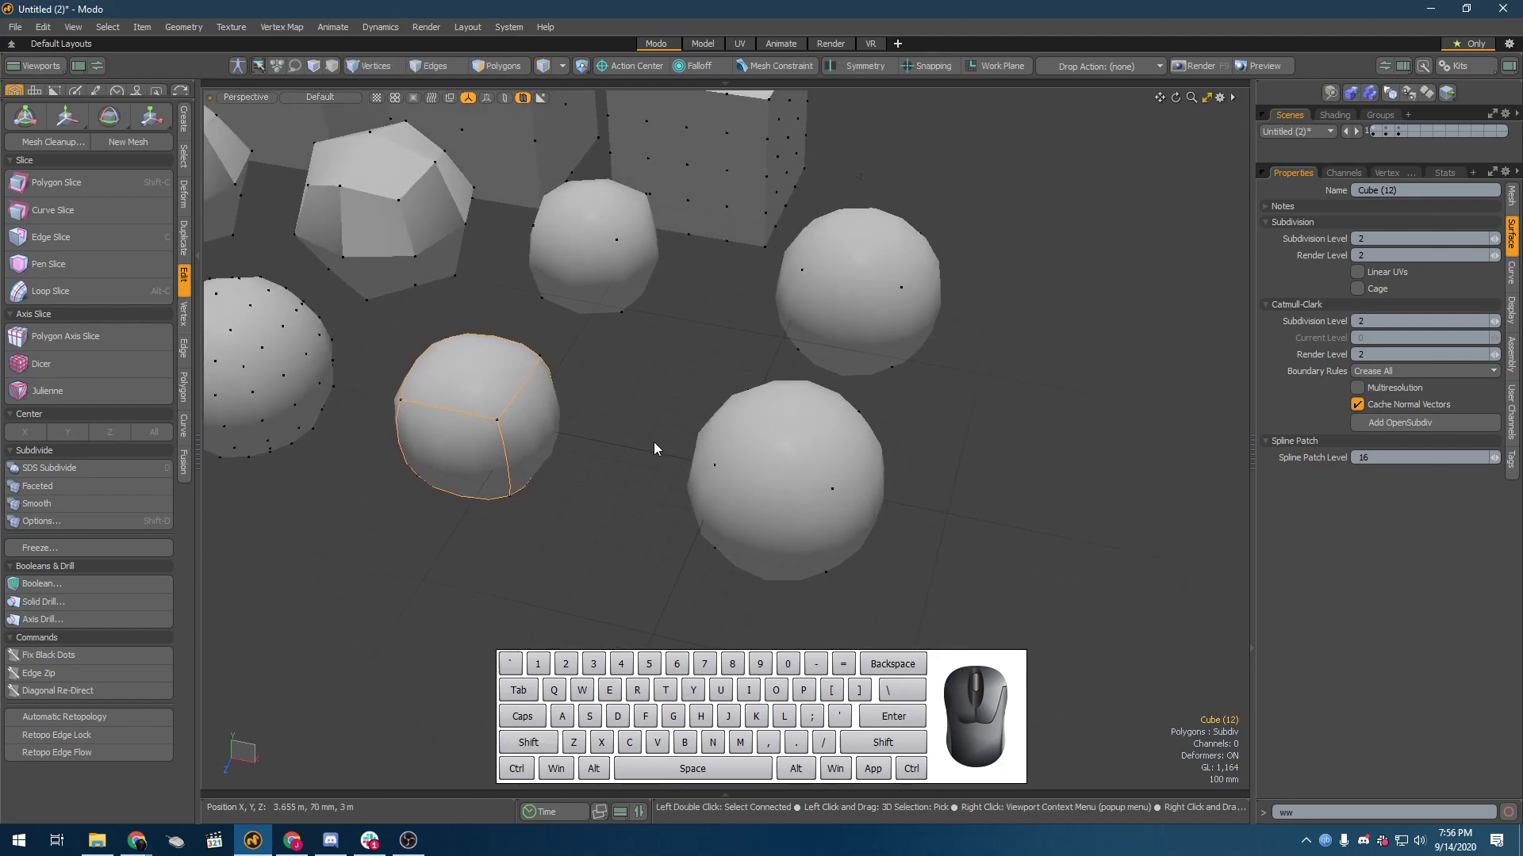
click(807, 345)
shift+click(748, 520)
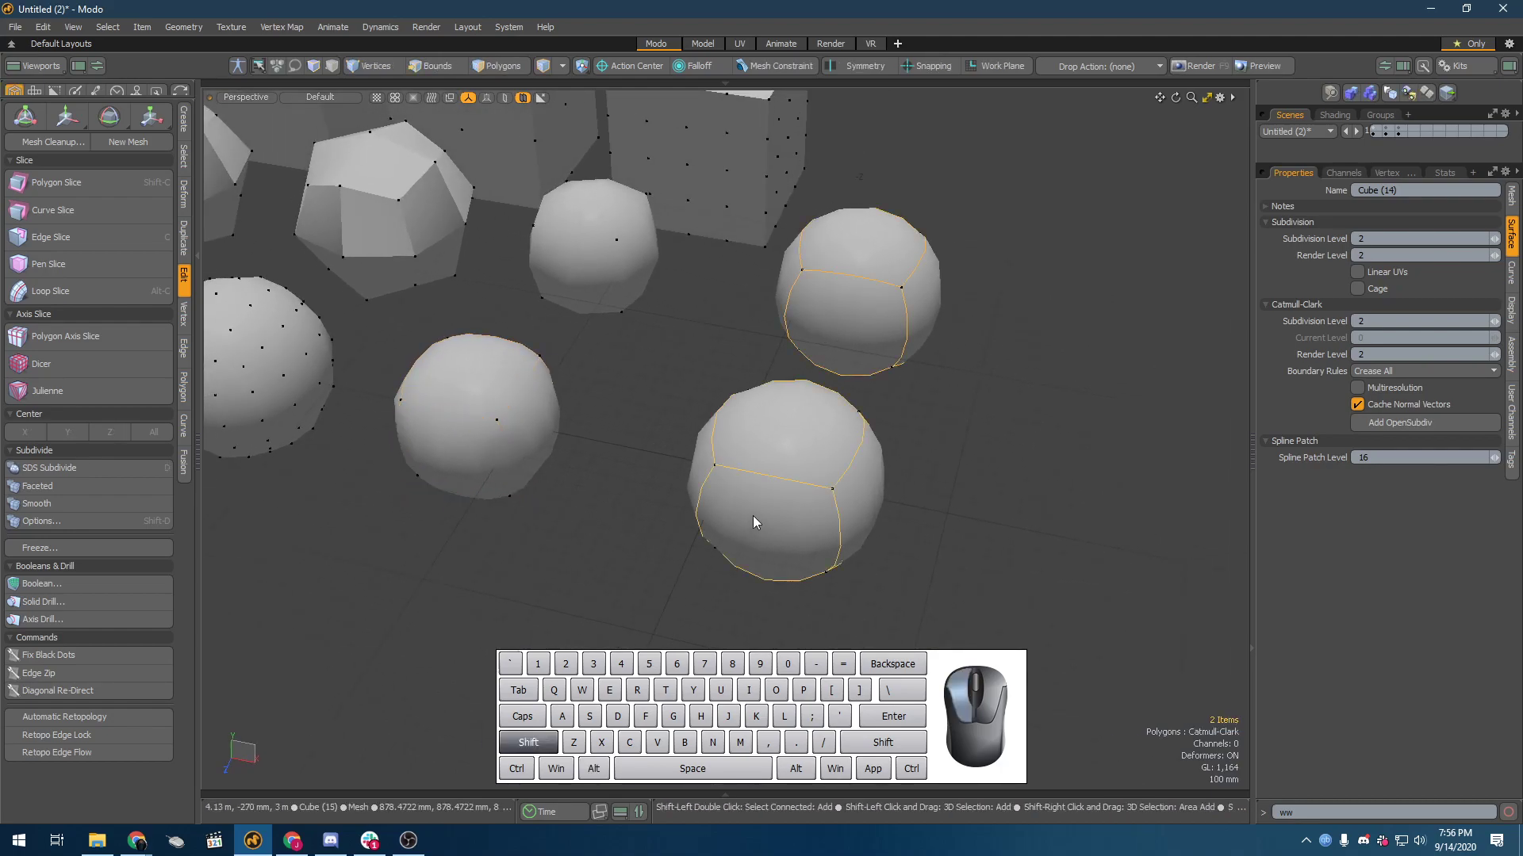
click(1005, 282)
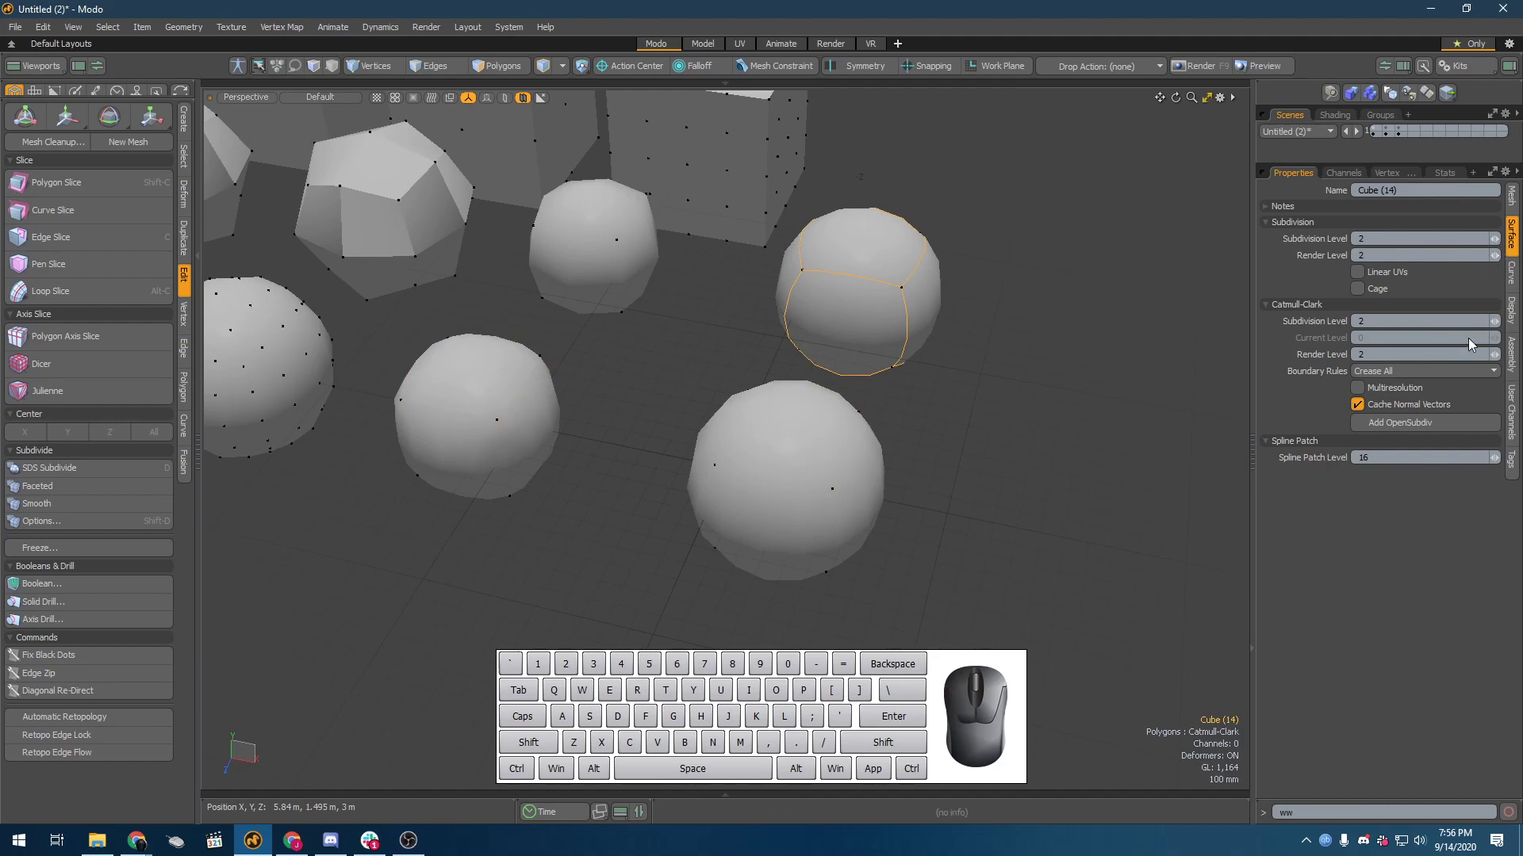
click(1495, 324)
alt+drag(663, 374, 709, 404)
Step: Set the Catmull-Clark Subdivision Level of the front row's fourth cube to 3 and view it beside its neighbours
click(639, 200)
click(721, 474)
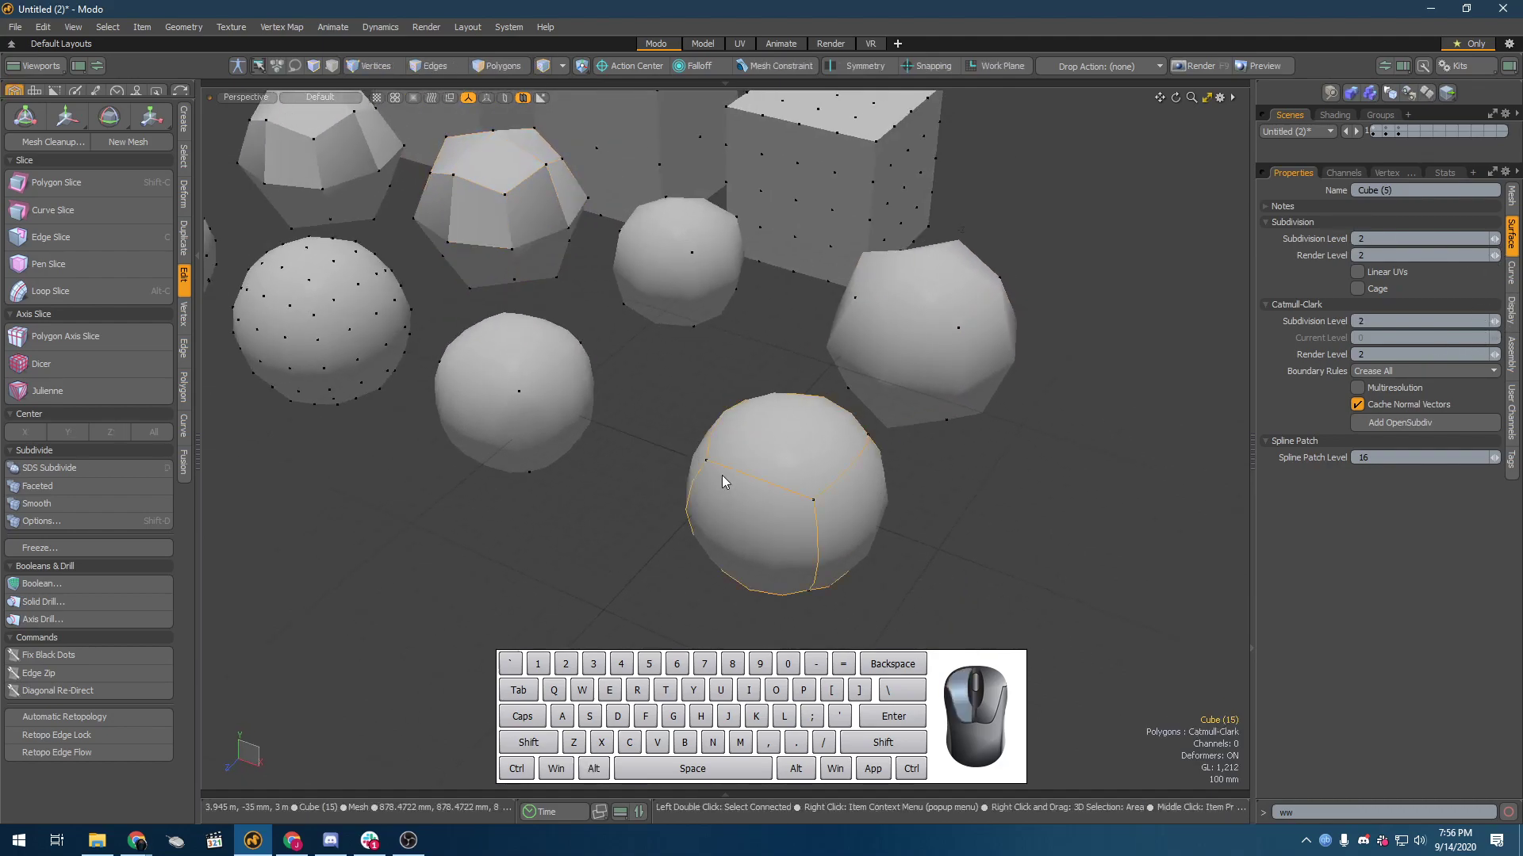
shift+click(326, 325)
alt+drag(330, 334, 705, 421)
click(793, 444)
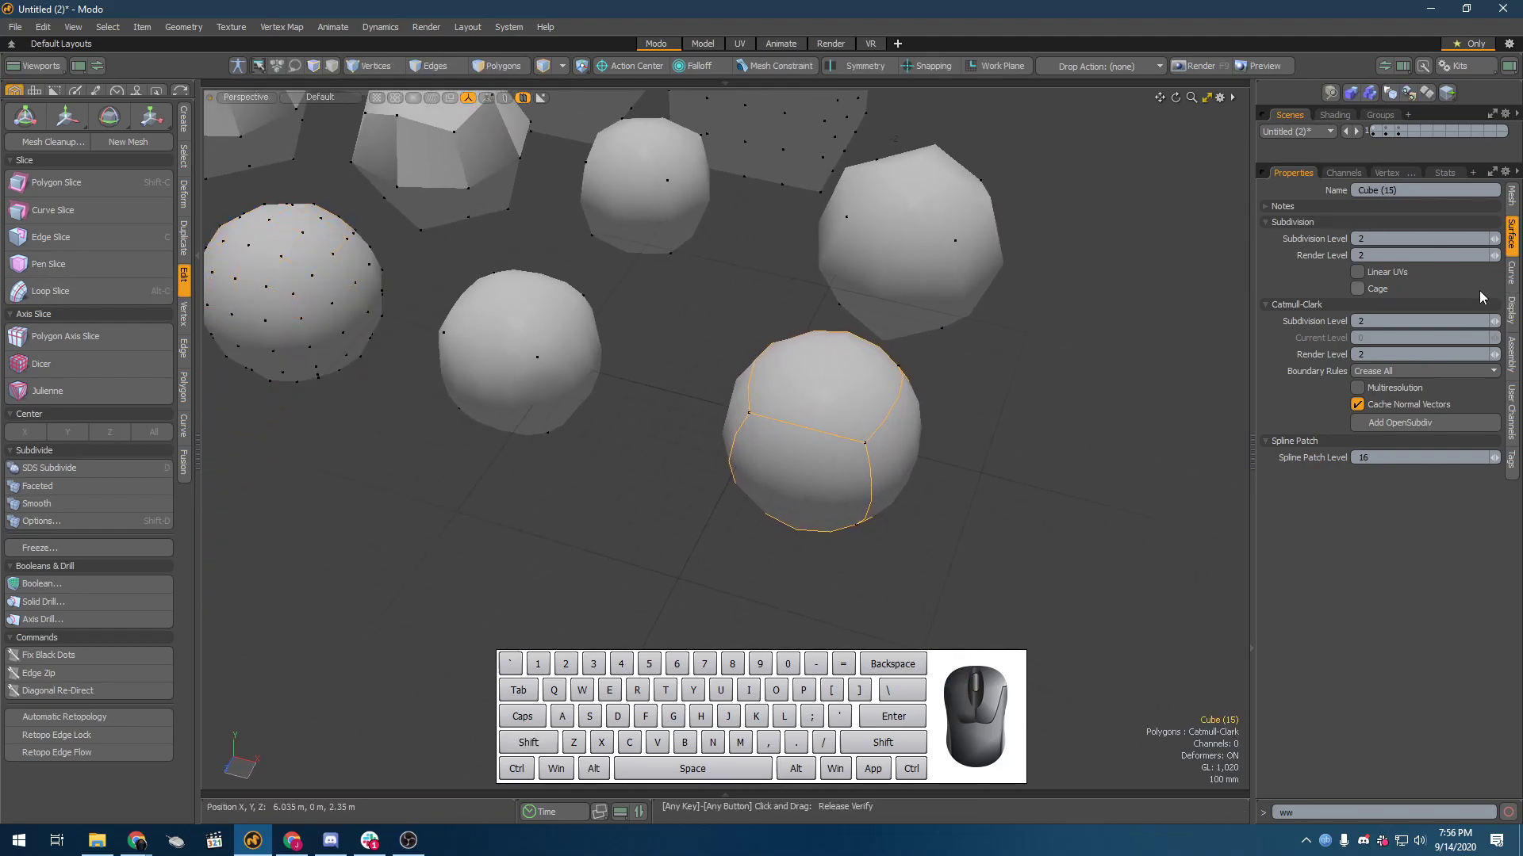
click(1495, 318)
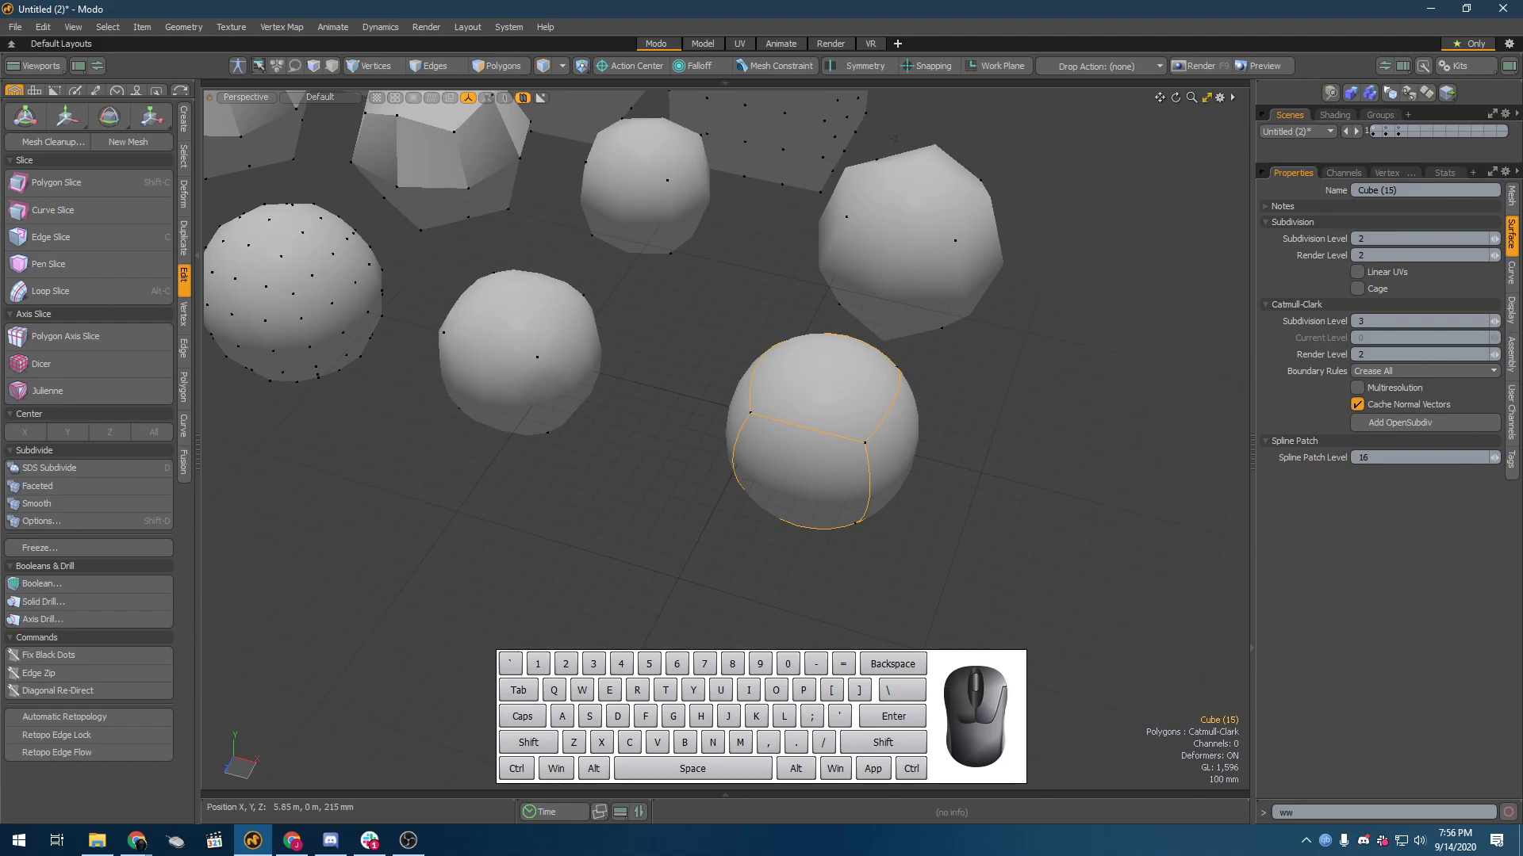
click(948, 521)
alt+drag(938, 520, 574, 458)
Step: Check the surface settings of the front row's third and fourth cubes, and set the third cube's Subdiv Subdivision Level to 3
click(573, 455)
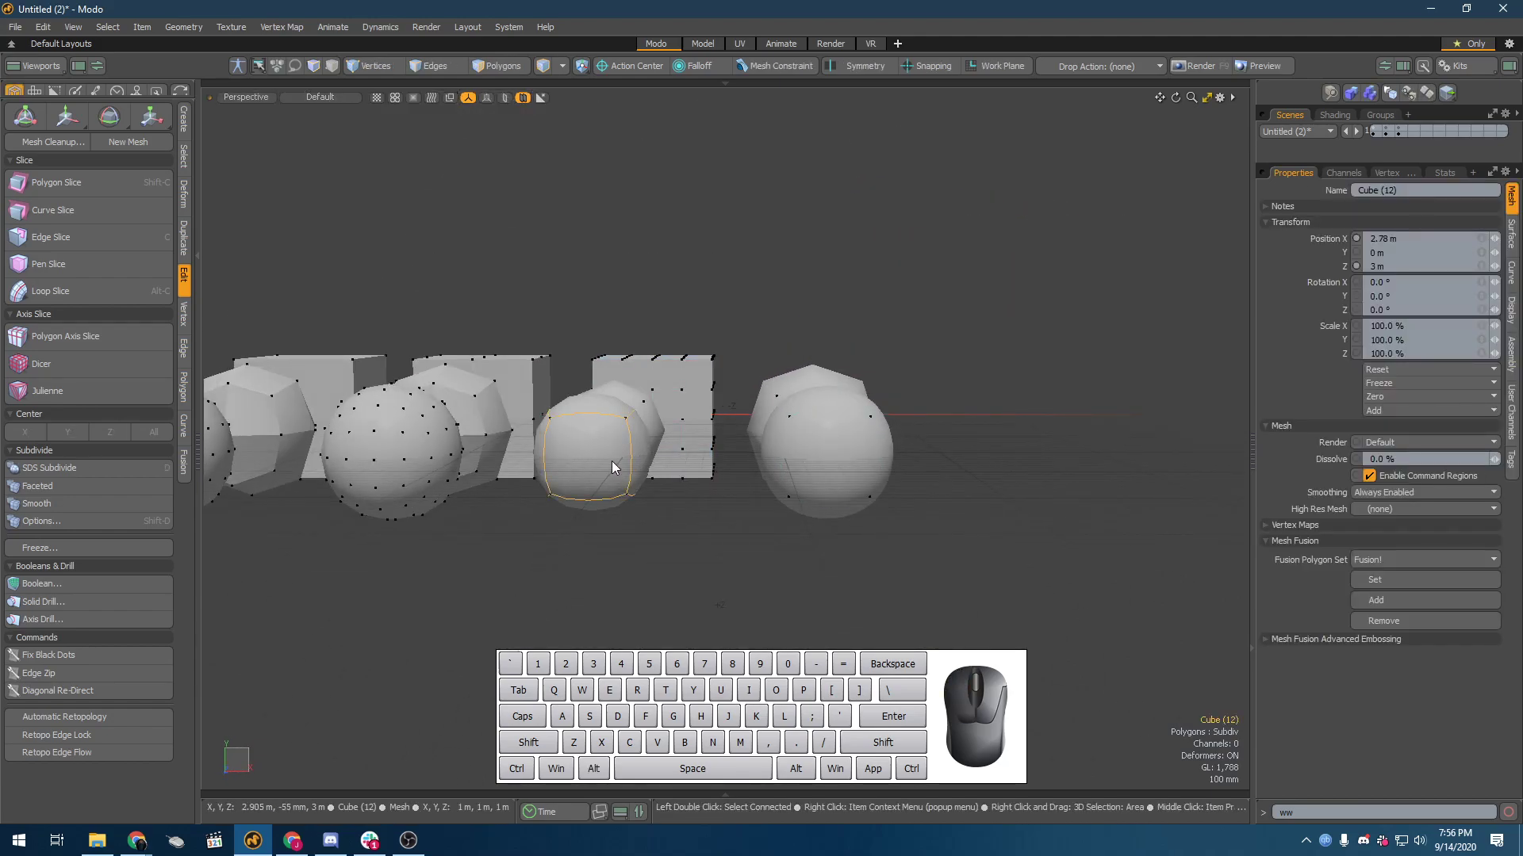
ctrl+click(867, 456)
alt+drag(920, 381, 1054, 404)
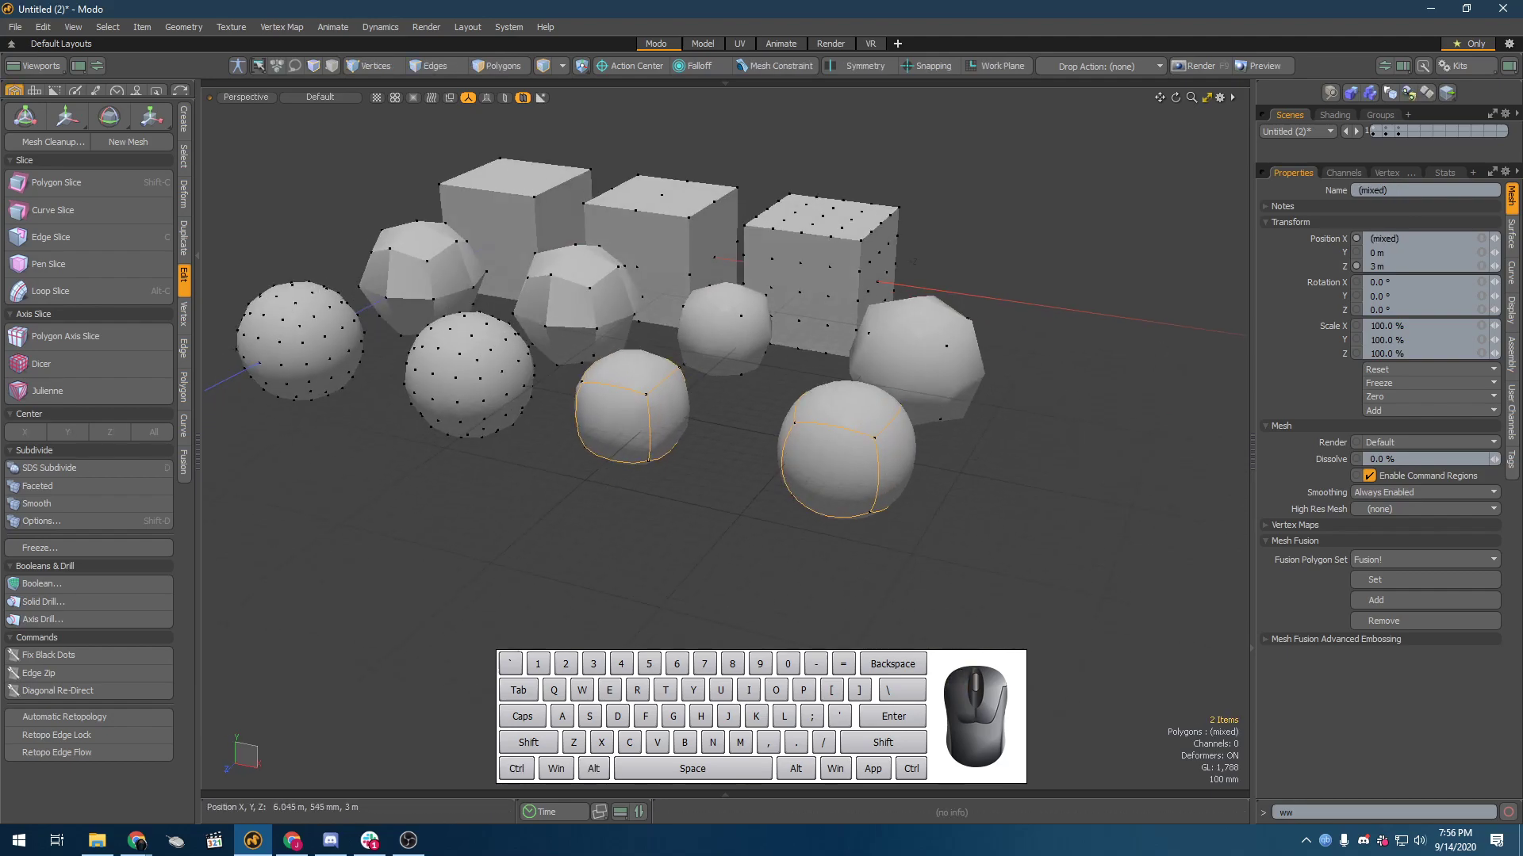
click(1511, 236)
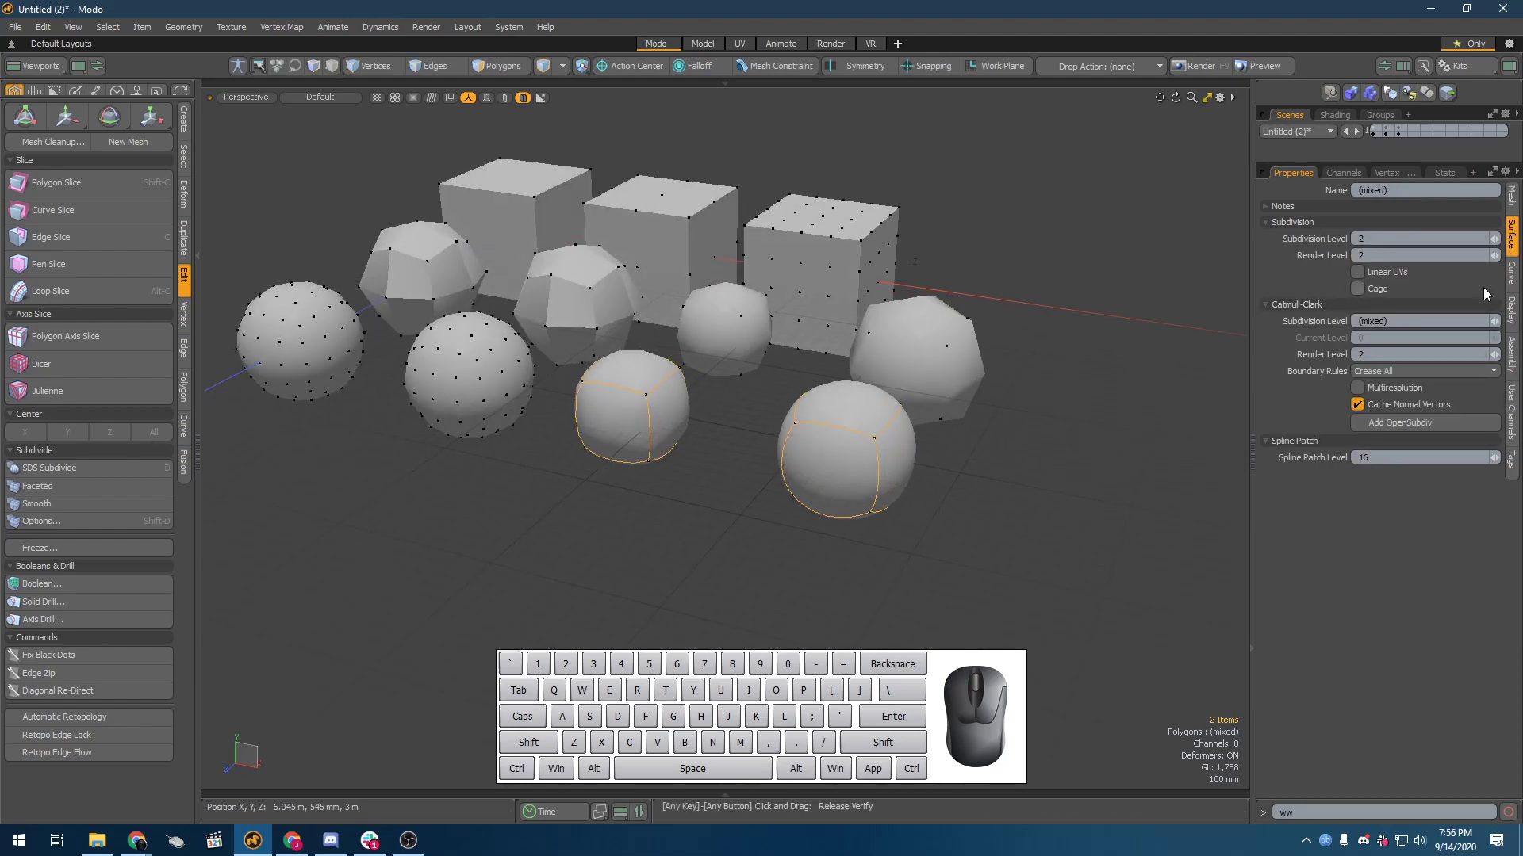
click(910, 439)
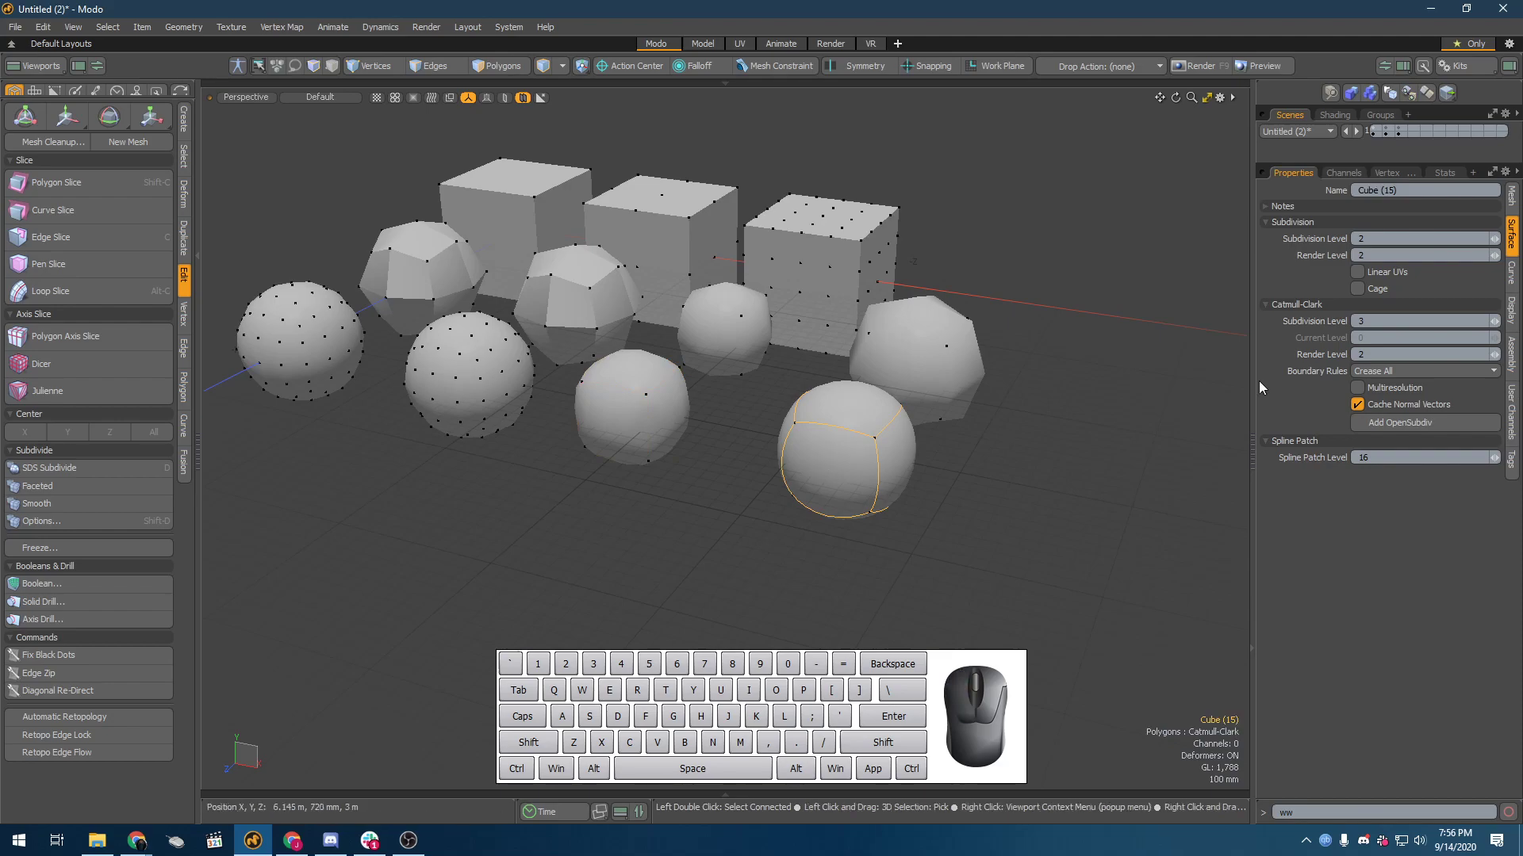
click(656, 412)
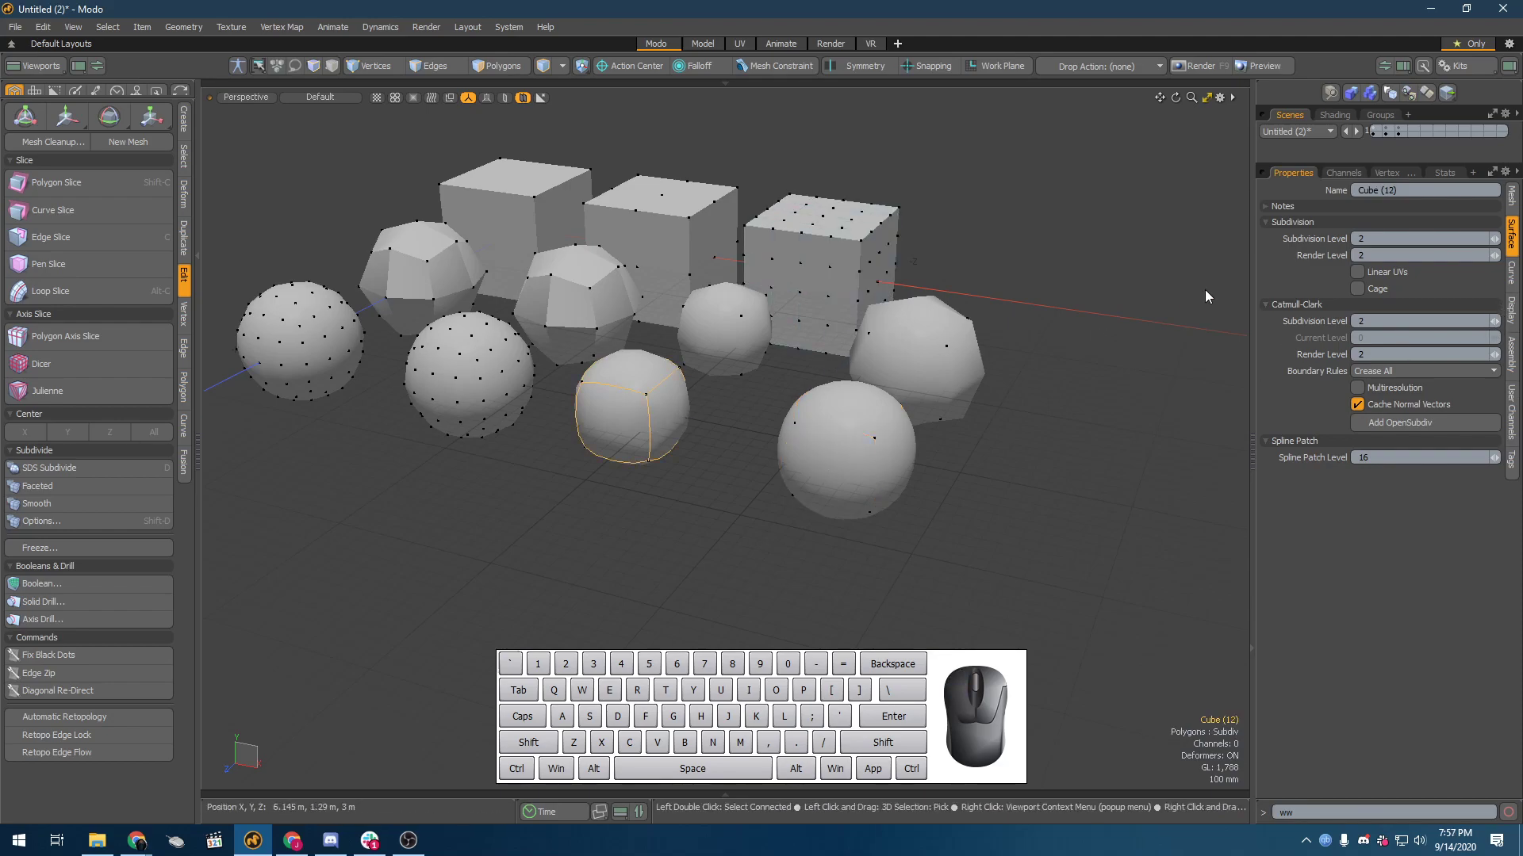
click(1494, 238)
Step: Compare the shape and smoothness of the front row's Subdiv and Catmull-Clark cubes from several angles
alt+drag(753, 460, 752, 399)
click(849, 430)
click(622, 431)
scroll(712, 458, up, 3)
alt+drag(712, 459, 937, 576)
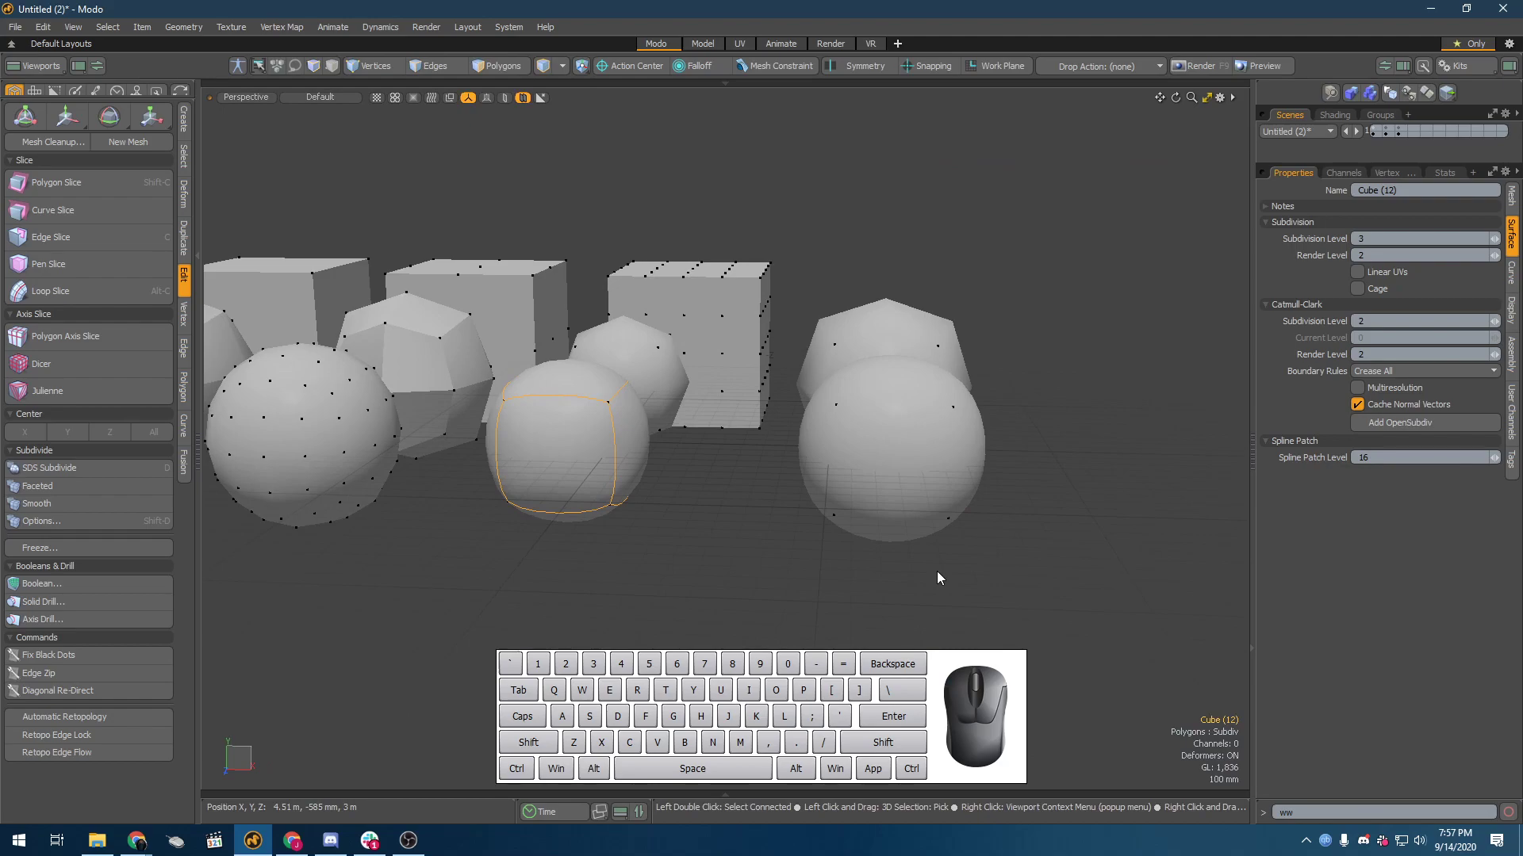
alt+drag(944, 563, 775, 503)
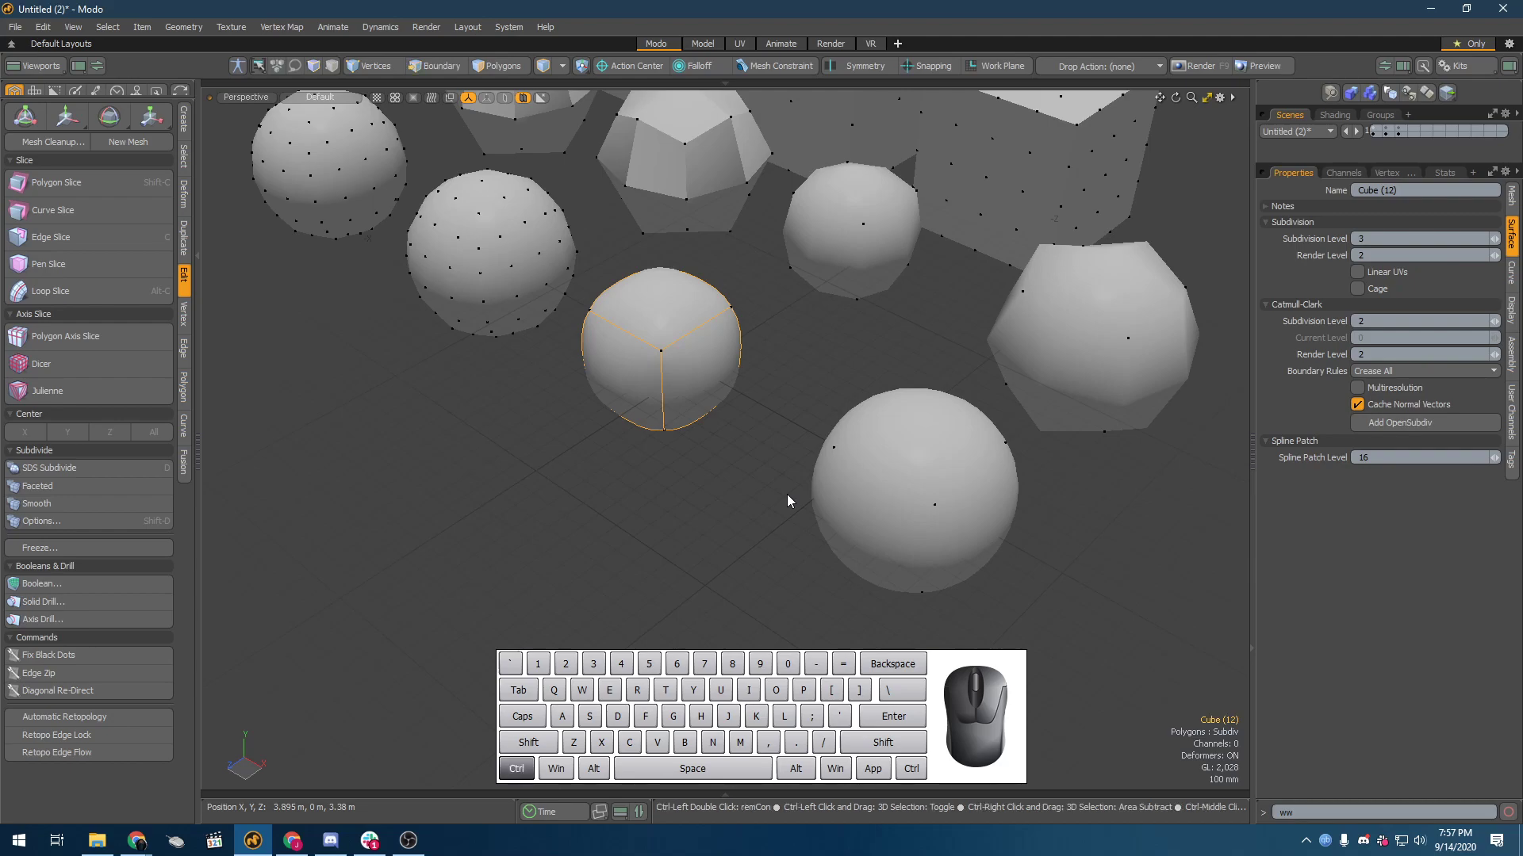
Step: Close the open demonstration scenes without saving their changes
key(ctrl+w)
click(1009, 371)
key(ctrl+w)
key(ctrl+w)
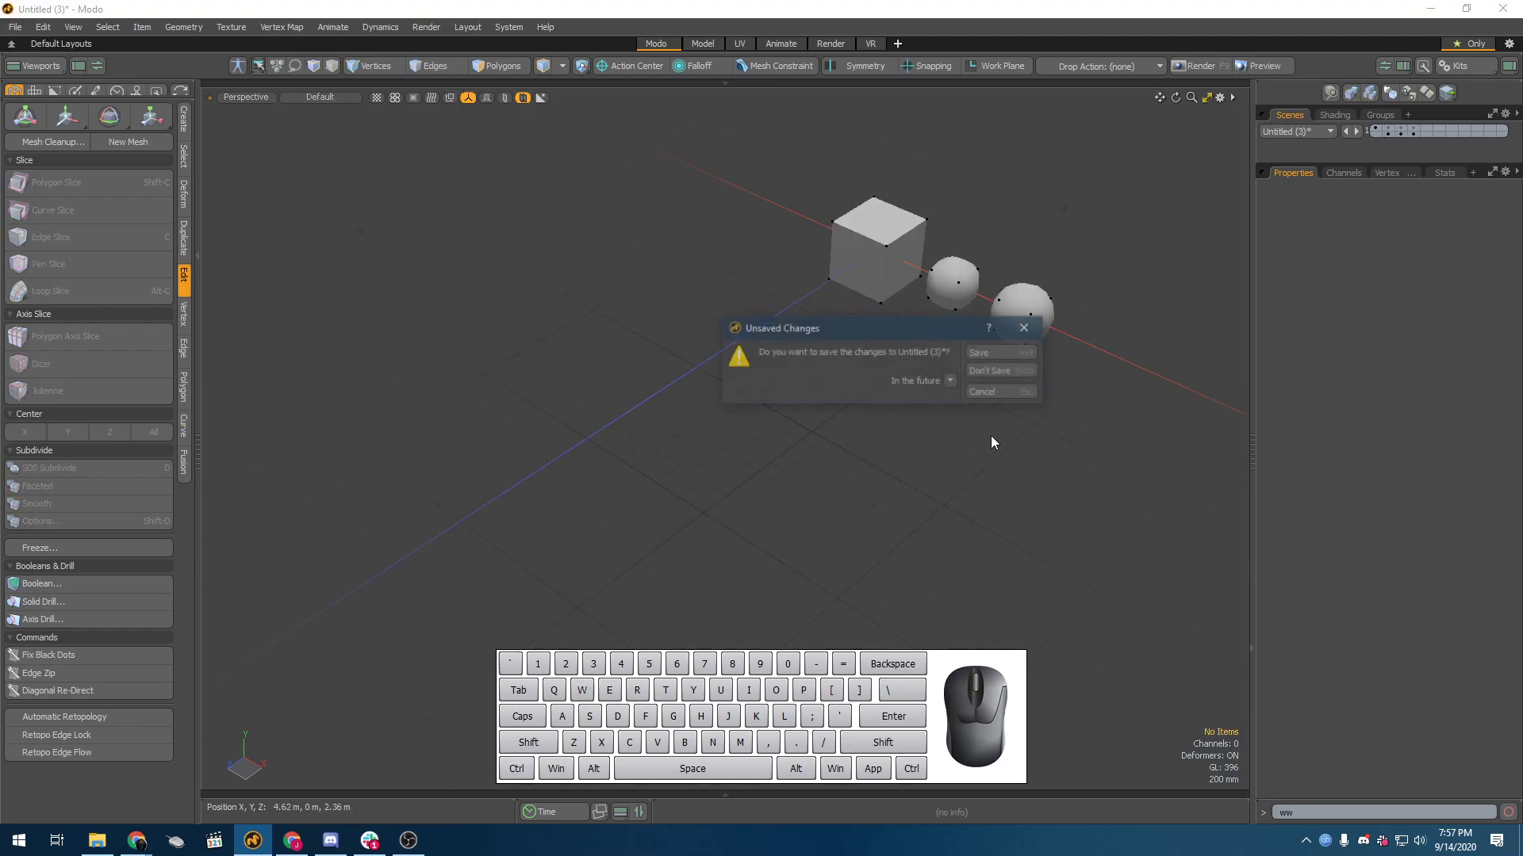
click(1006, 373)
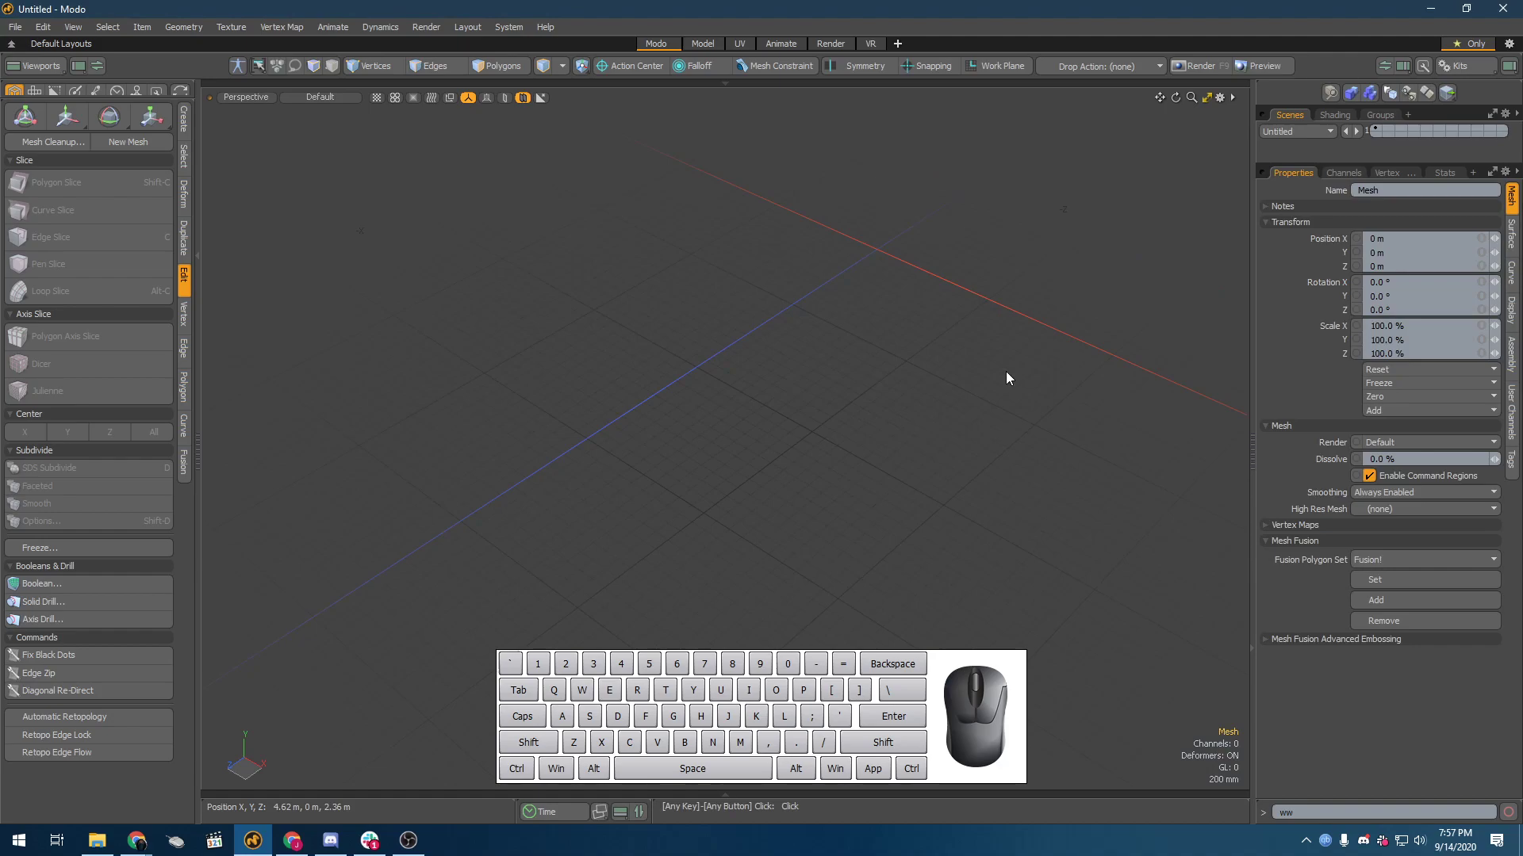
Step: Add a default cube at the origin of the empty scene
key(alt+Tab)
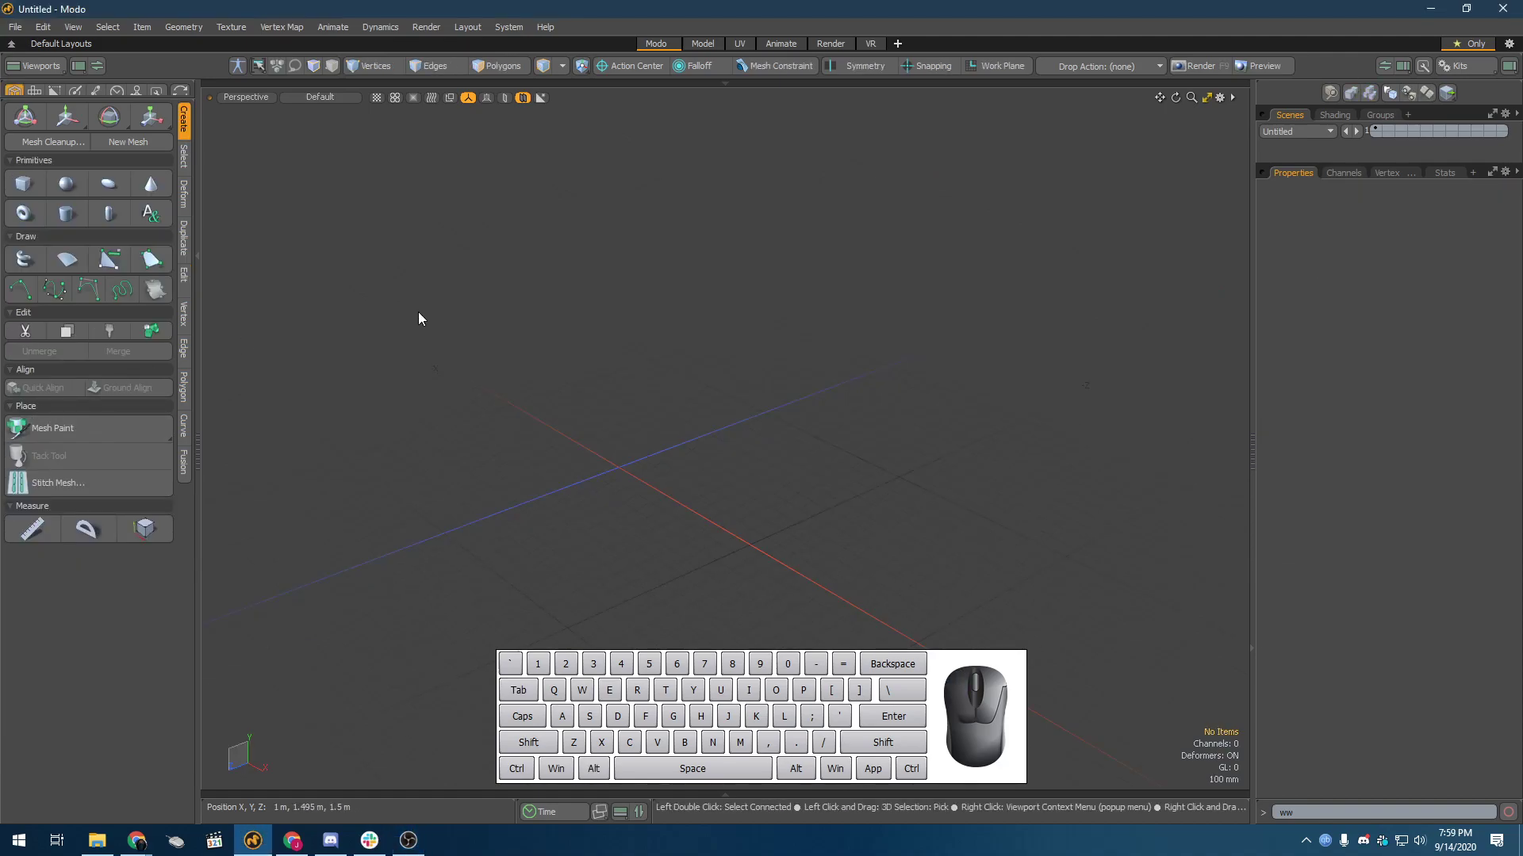
shift+click(23, 183)
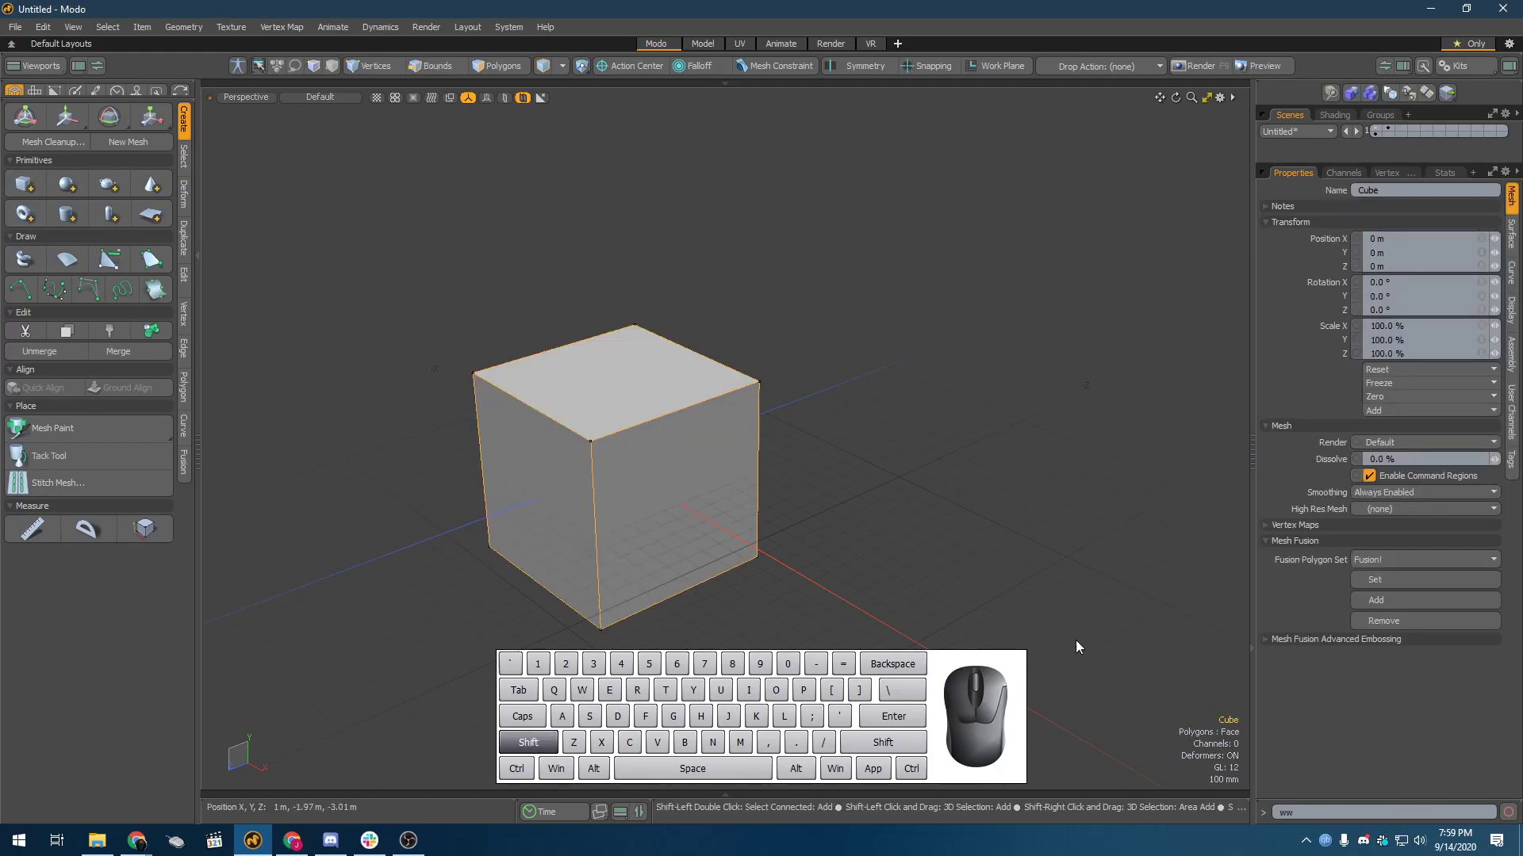
alt+drag(762, 508, 752, 511)
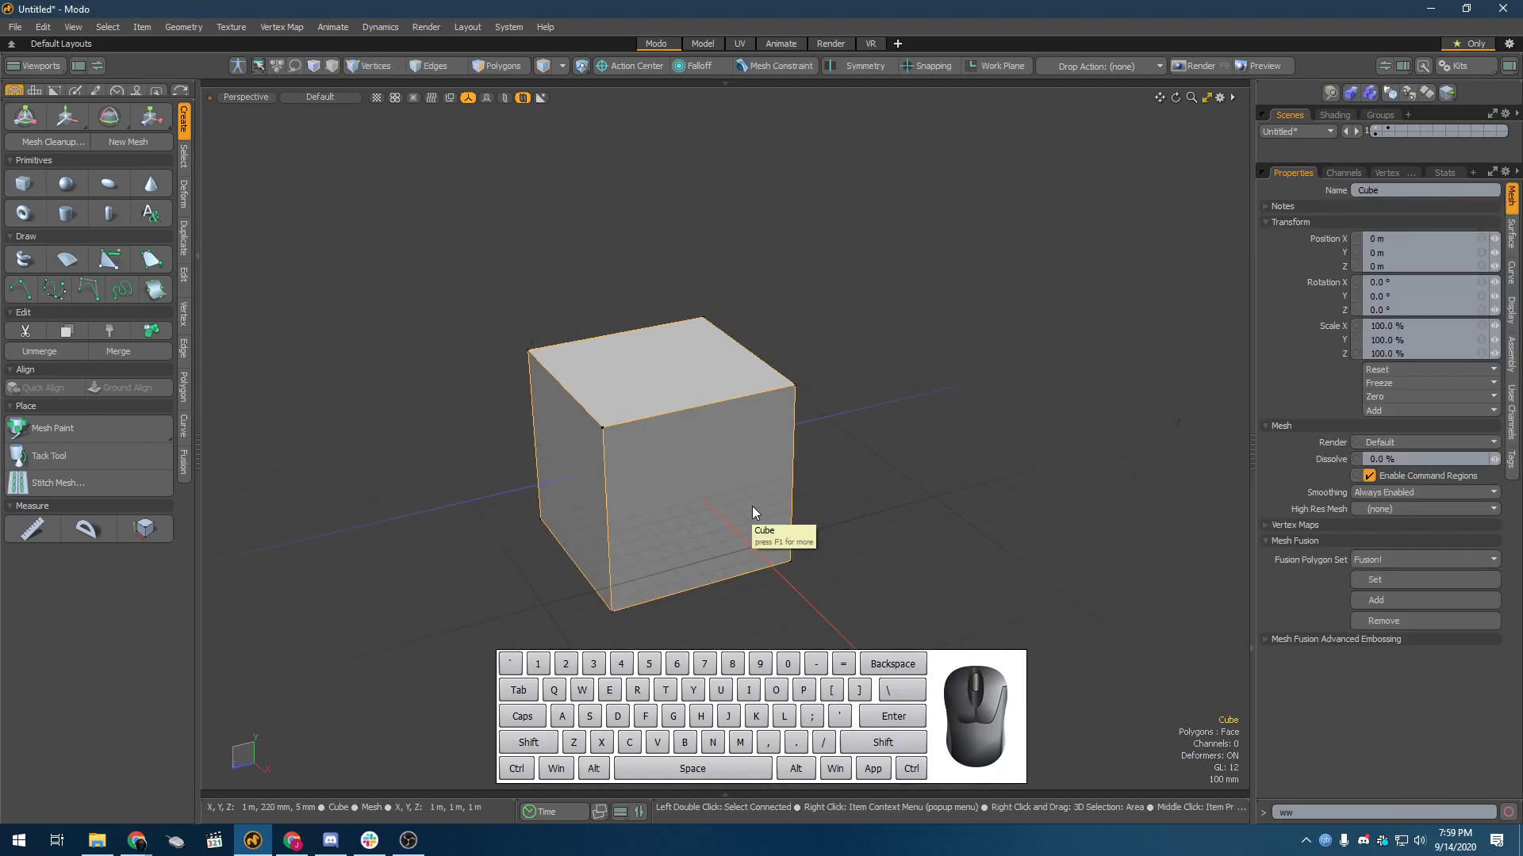
Step: Preview the cube as a Subdiv surface, return it to faces, and convert it to a Catmull-Clark surface
key(Tab)
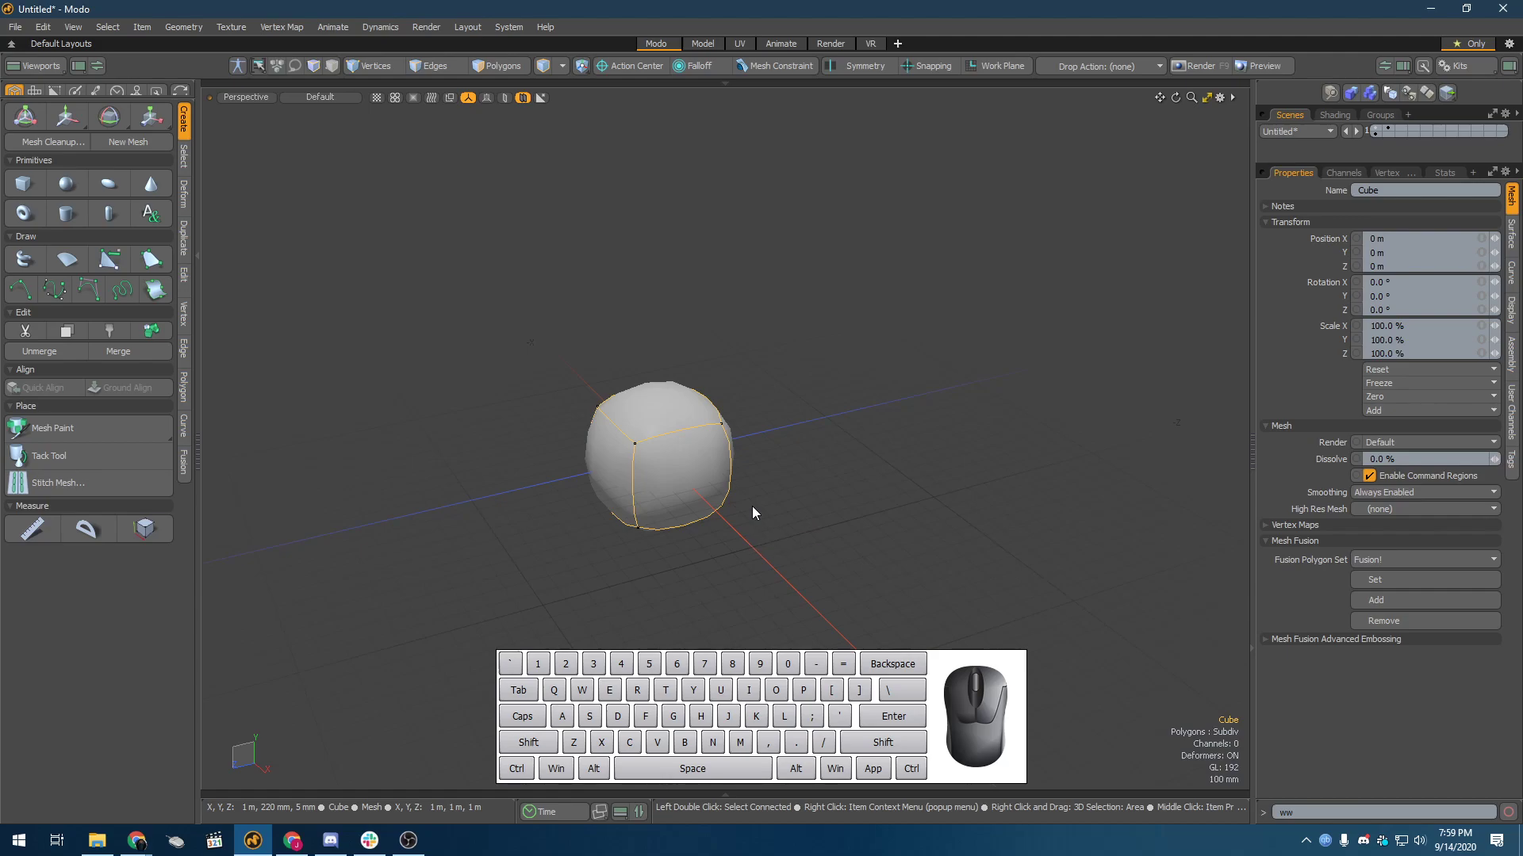
key(shift+Tab)
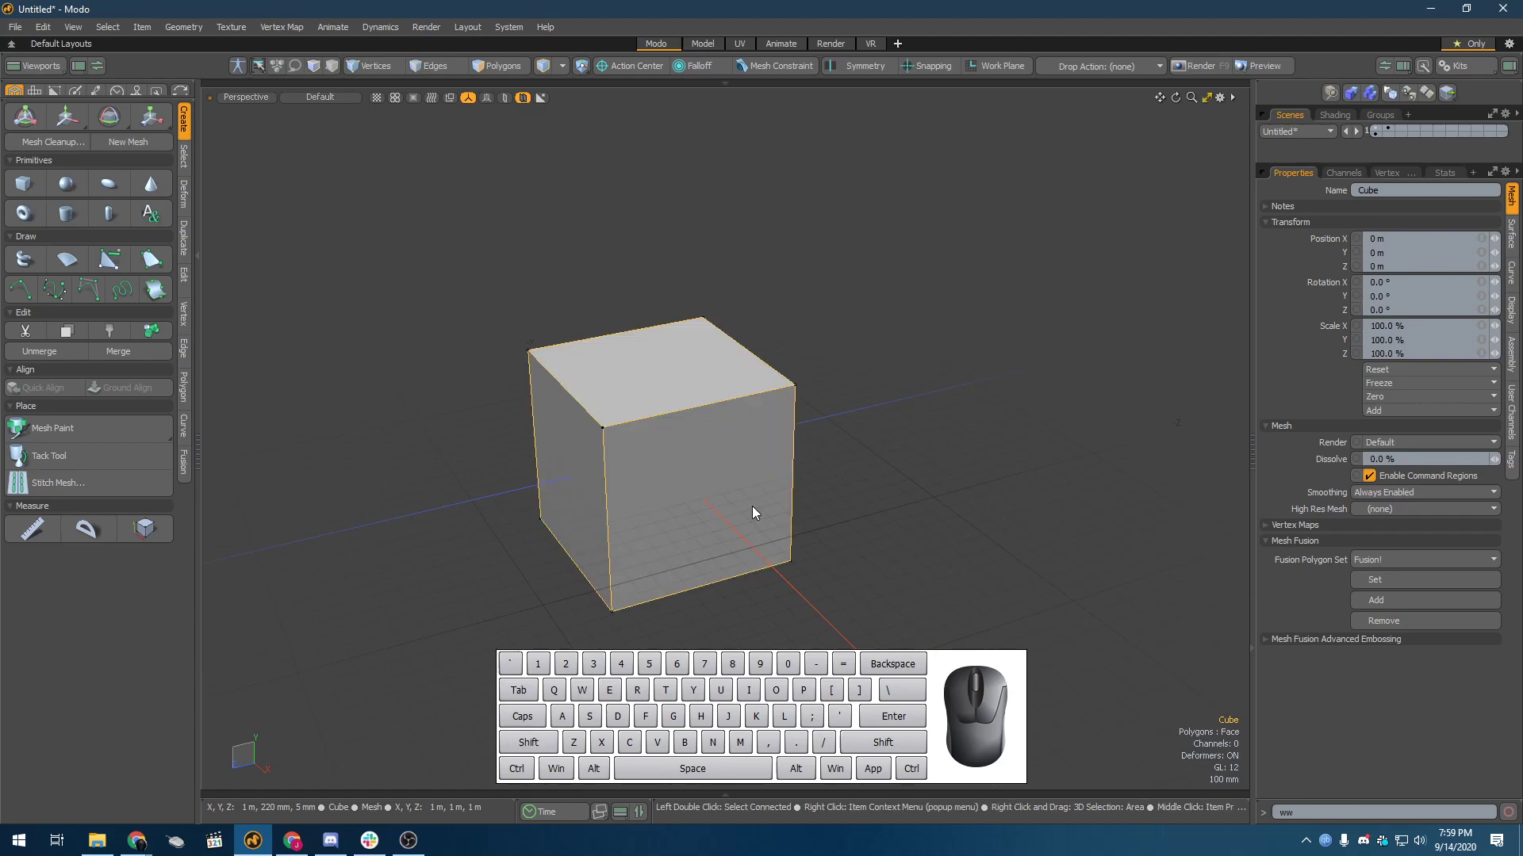
key(shift+Tab)
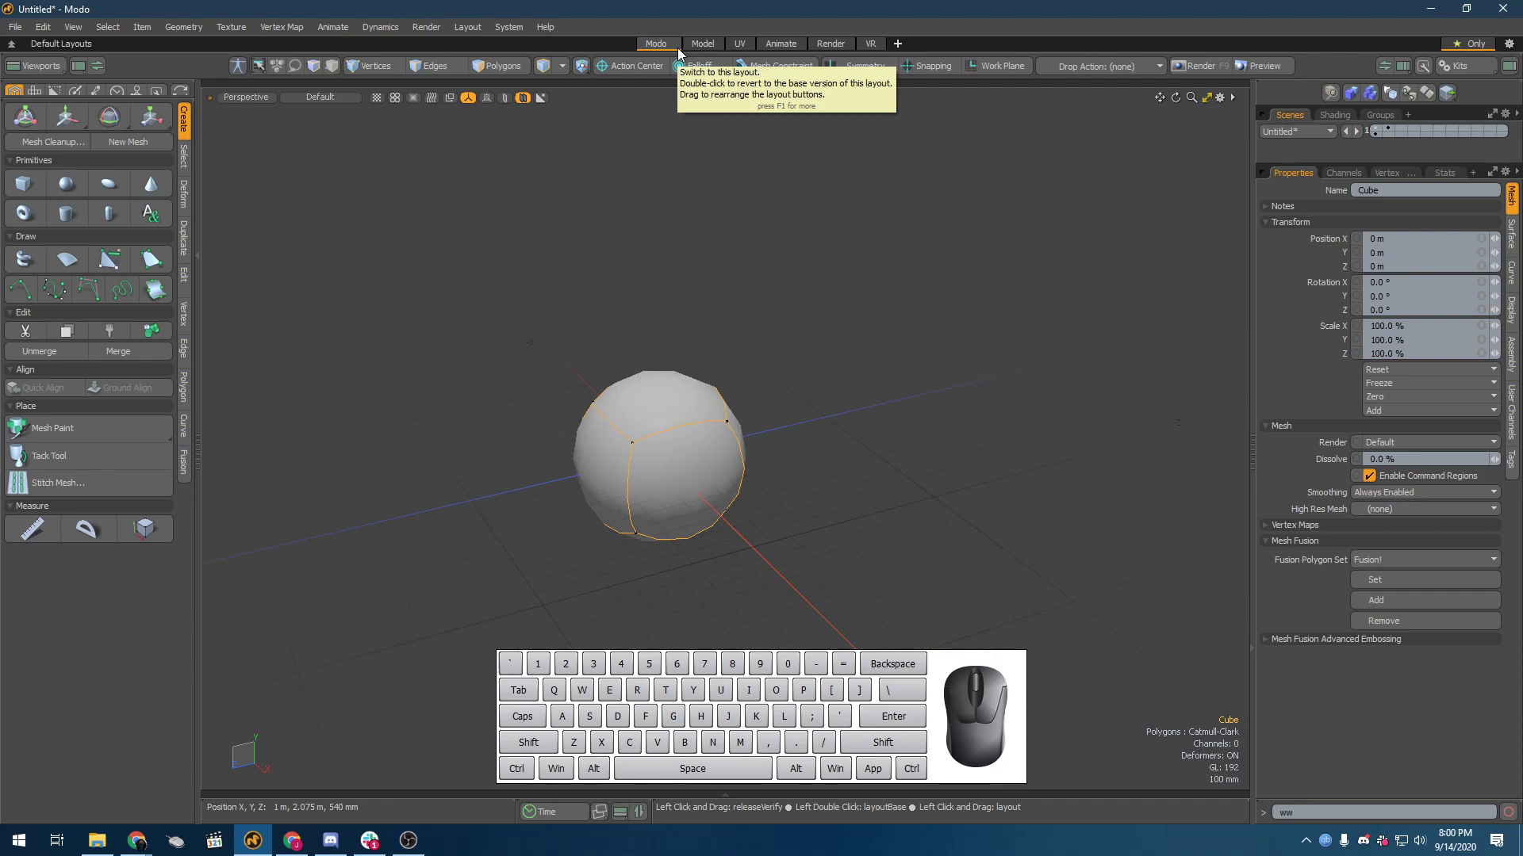
alt+drag(773, 583, 725, 449)
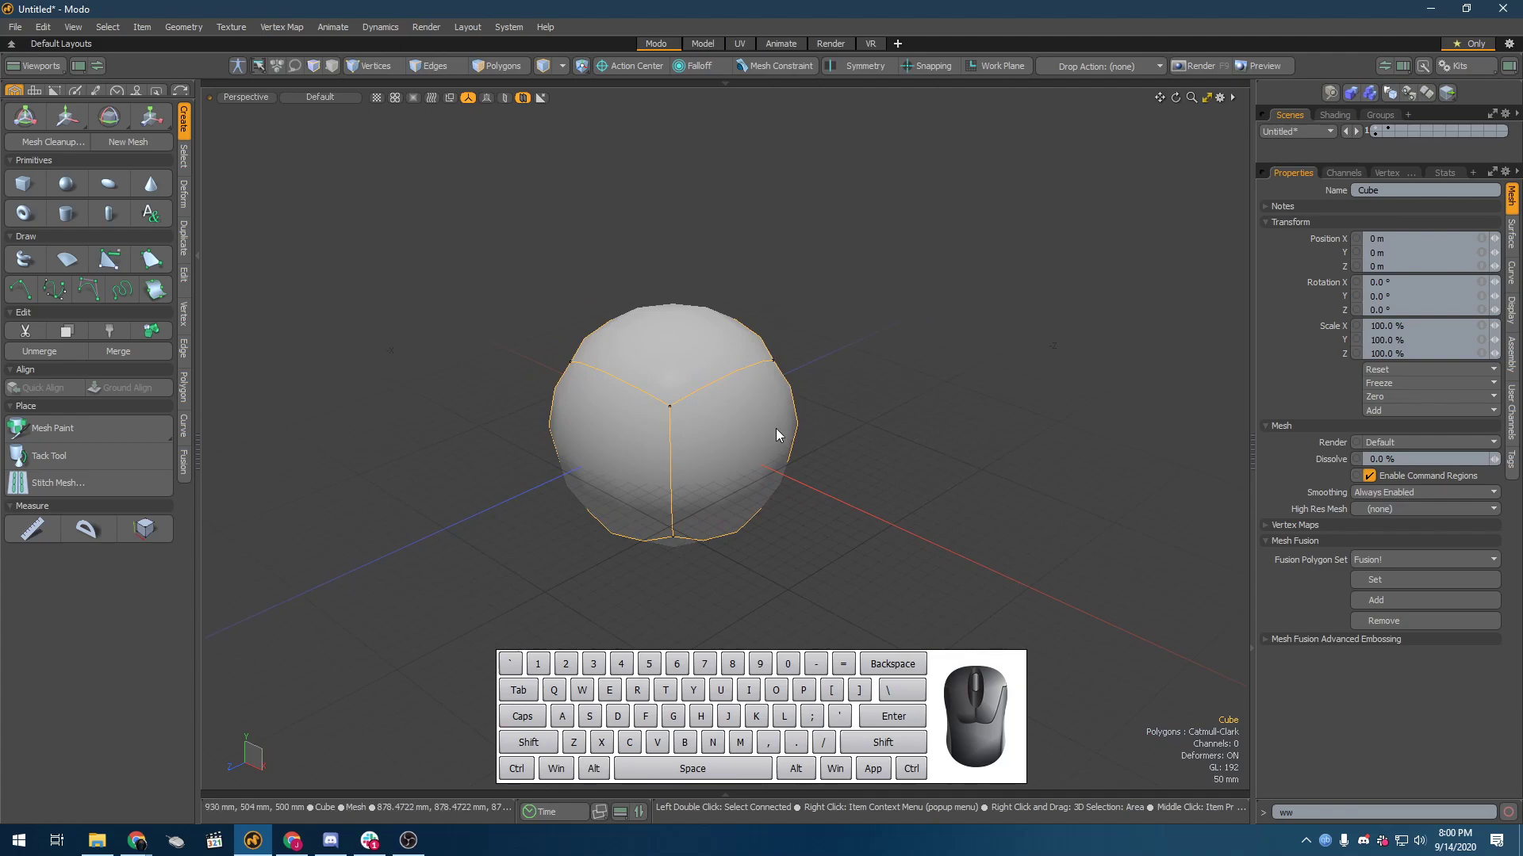
Step: Turn on Show Cages for active meshes, and toggle the Catmull-Clark surface off and on to compare it with the cage
key(o)
drag(952, 188, 1179, 79)
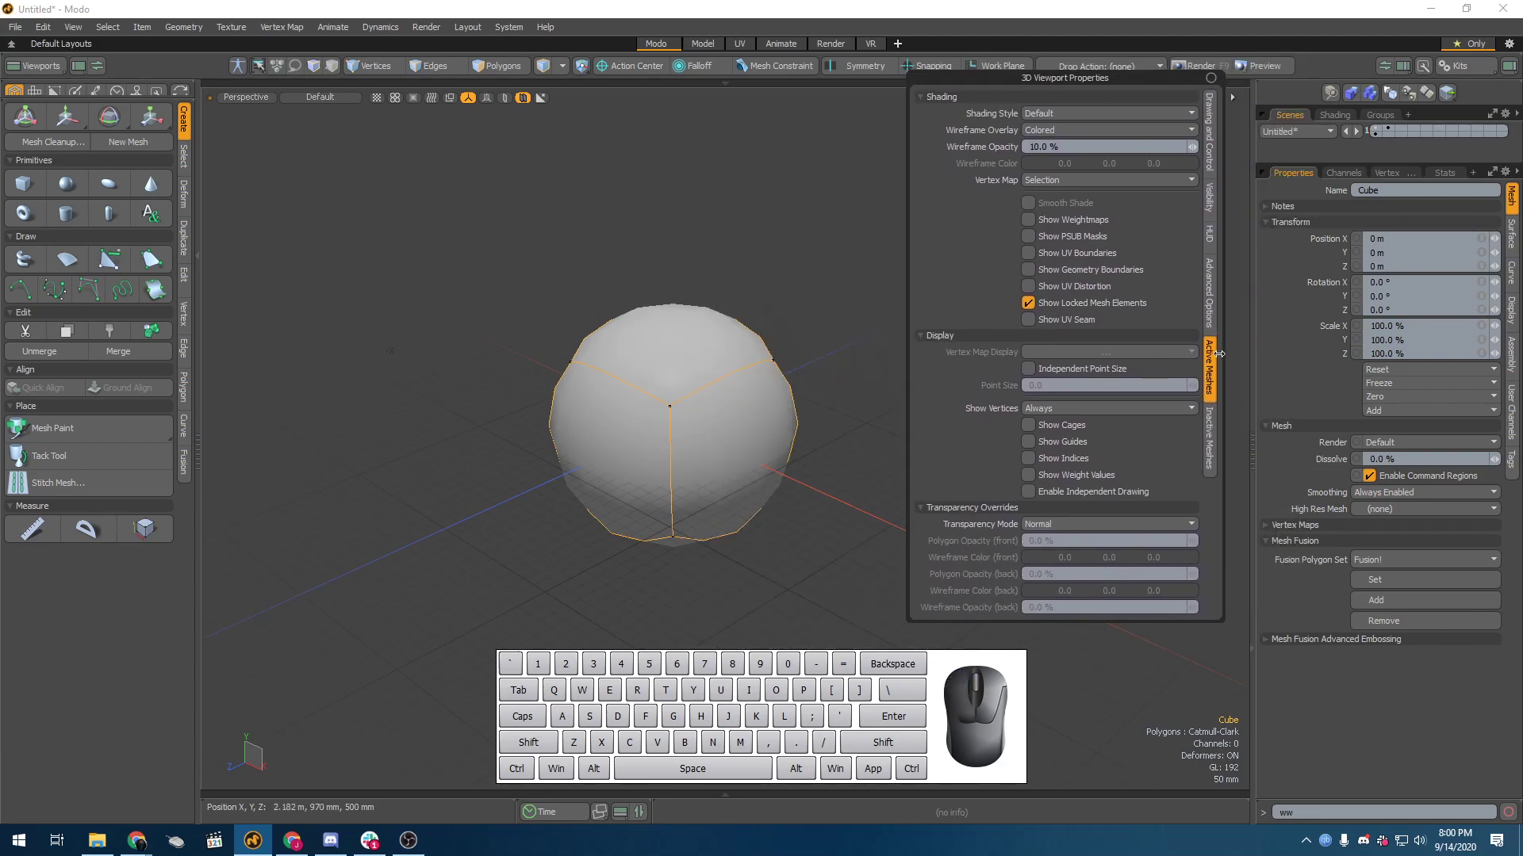
click(1072, 425)
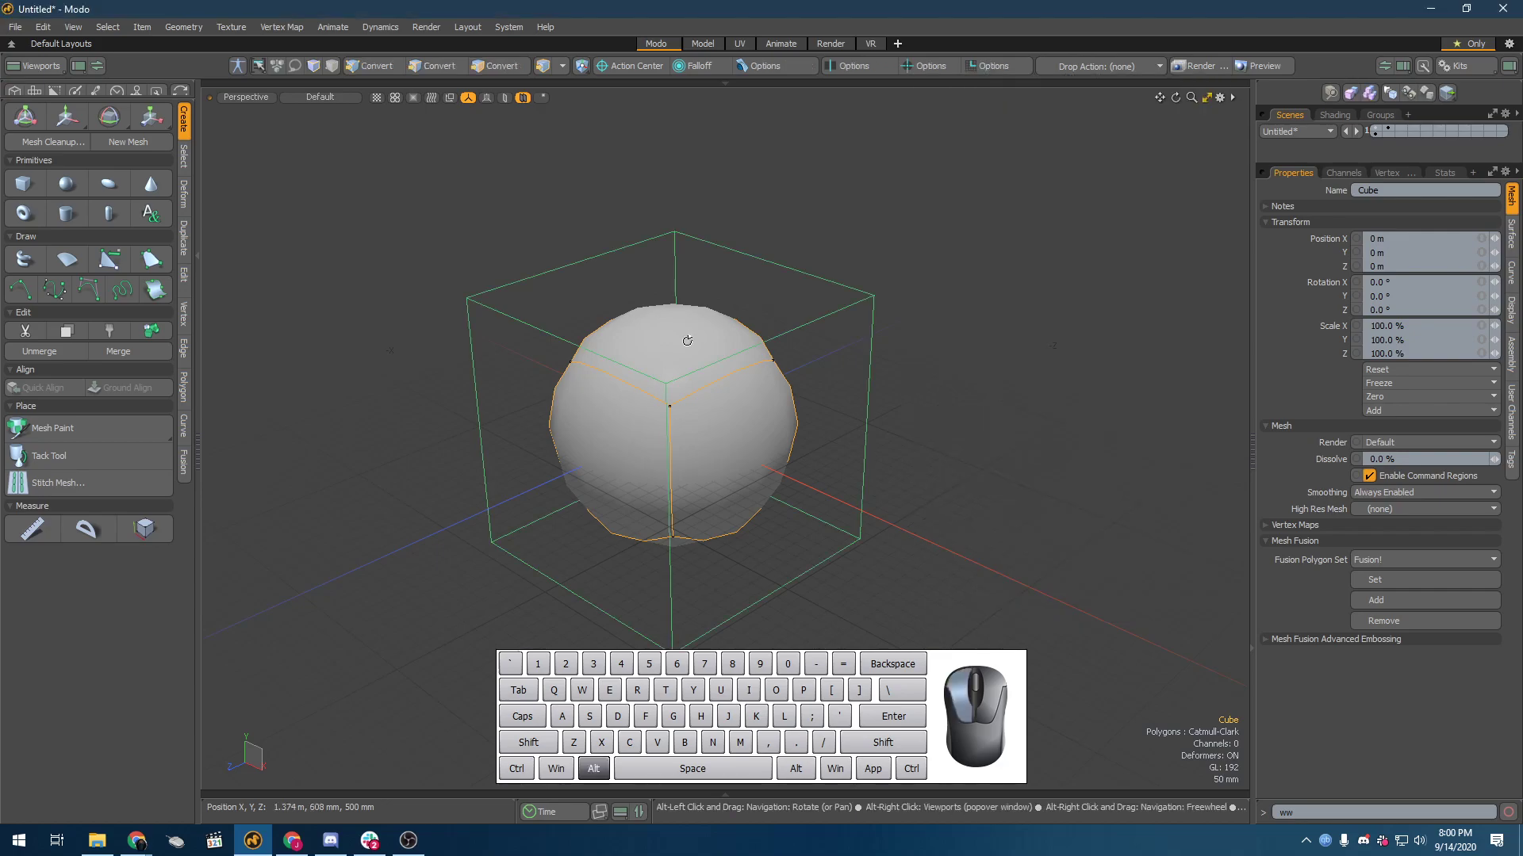
alt+drag(864, 449, 837, 468)
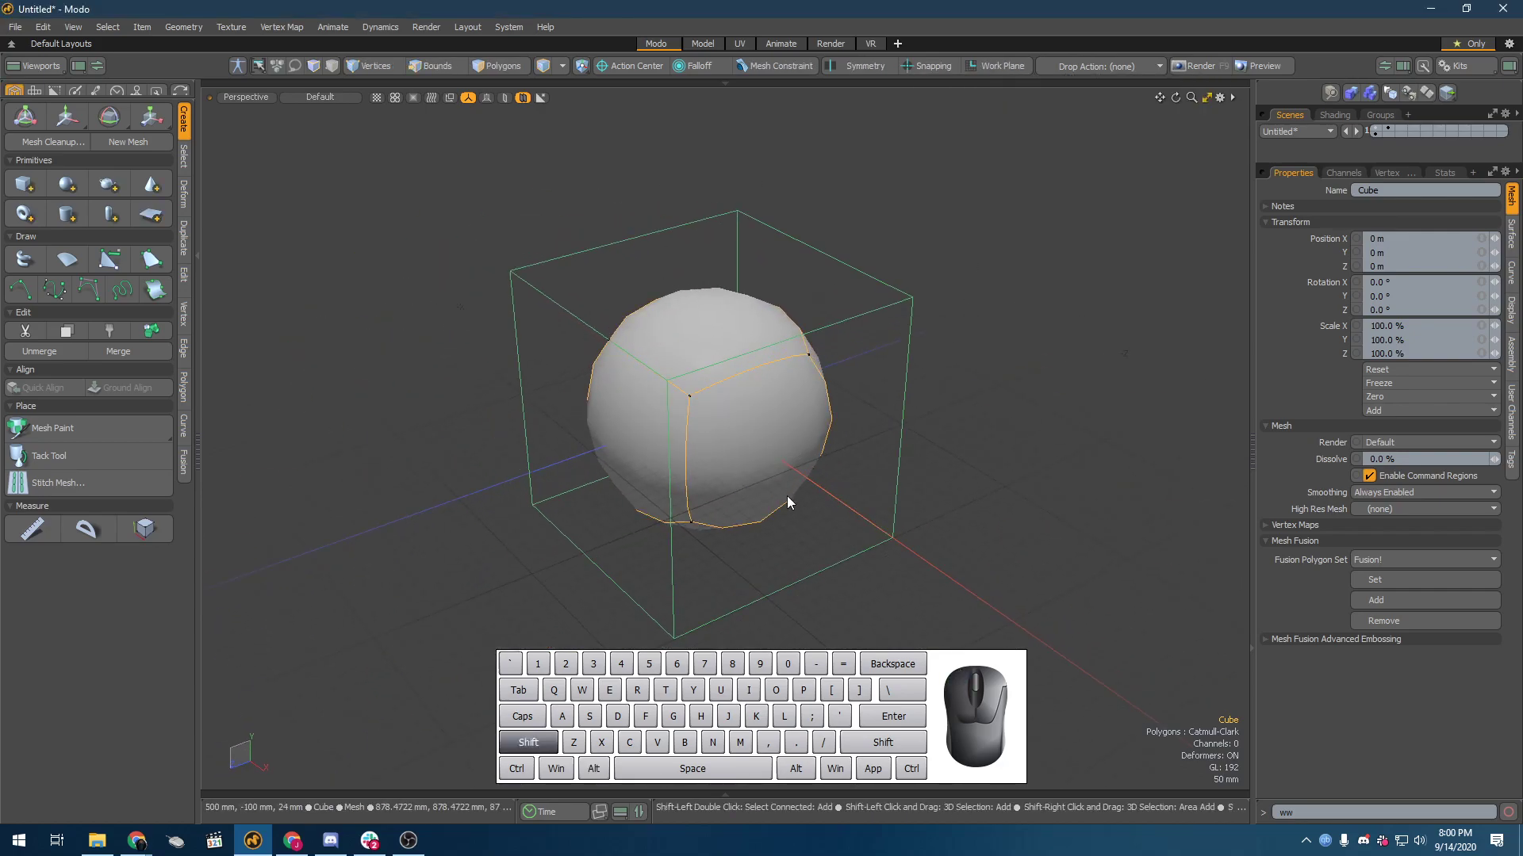
key(shift+Tab)
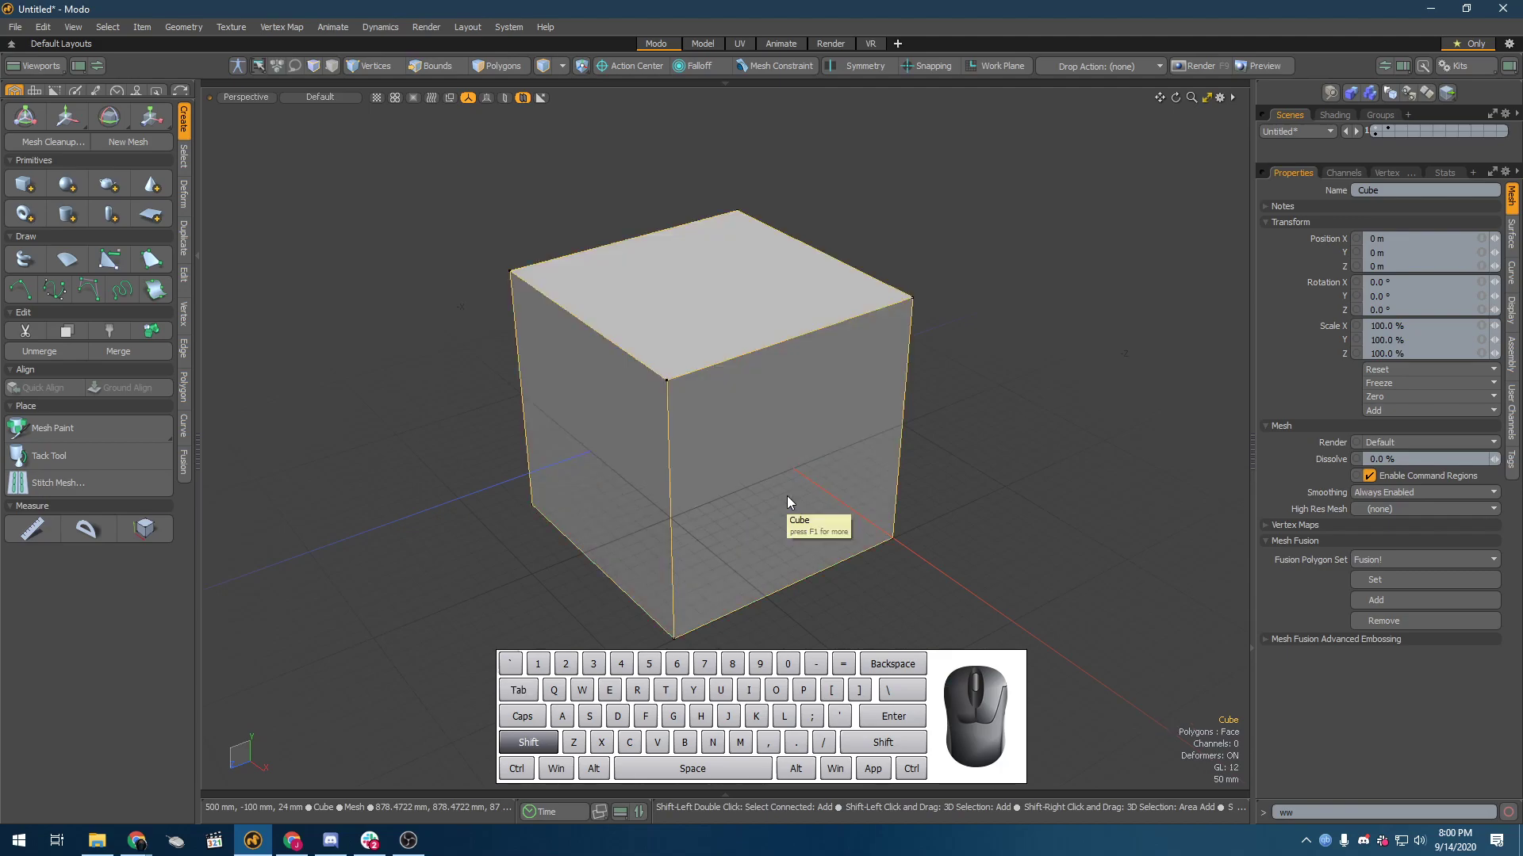
key(shift+Tab)
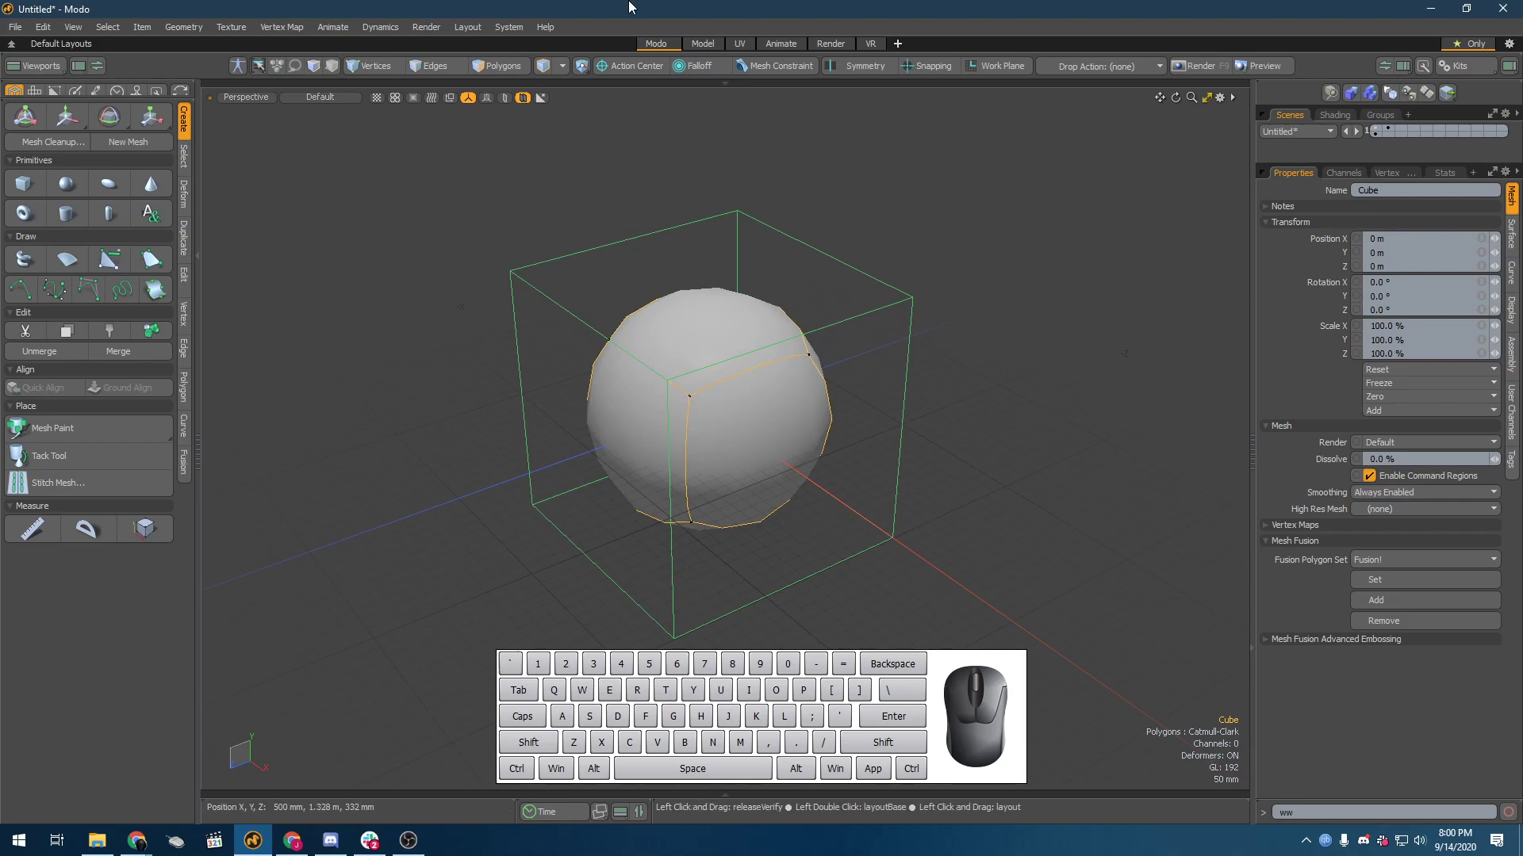
Step: Turn on Show Guides for active meshes and inspect the lines linking the cage corners to the Catmull-Clark surface
click(862, 341)
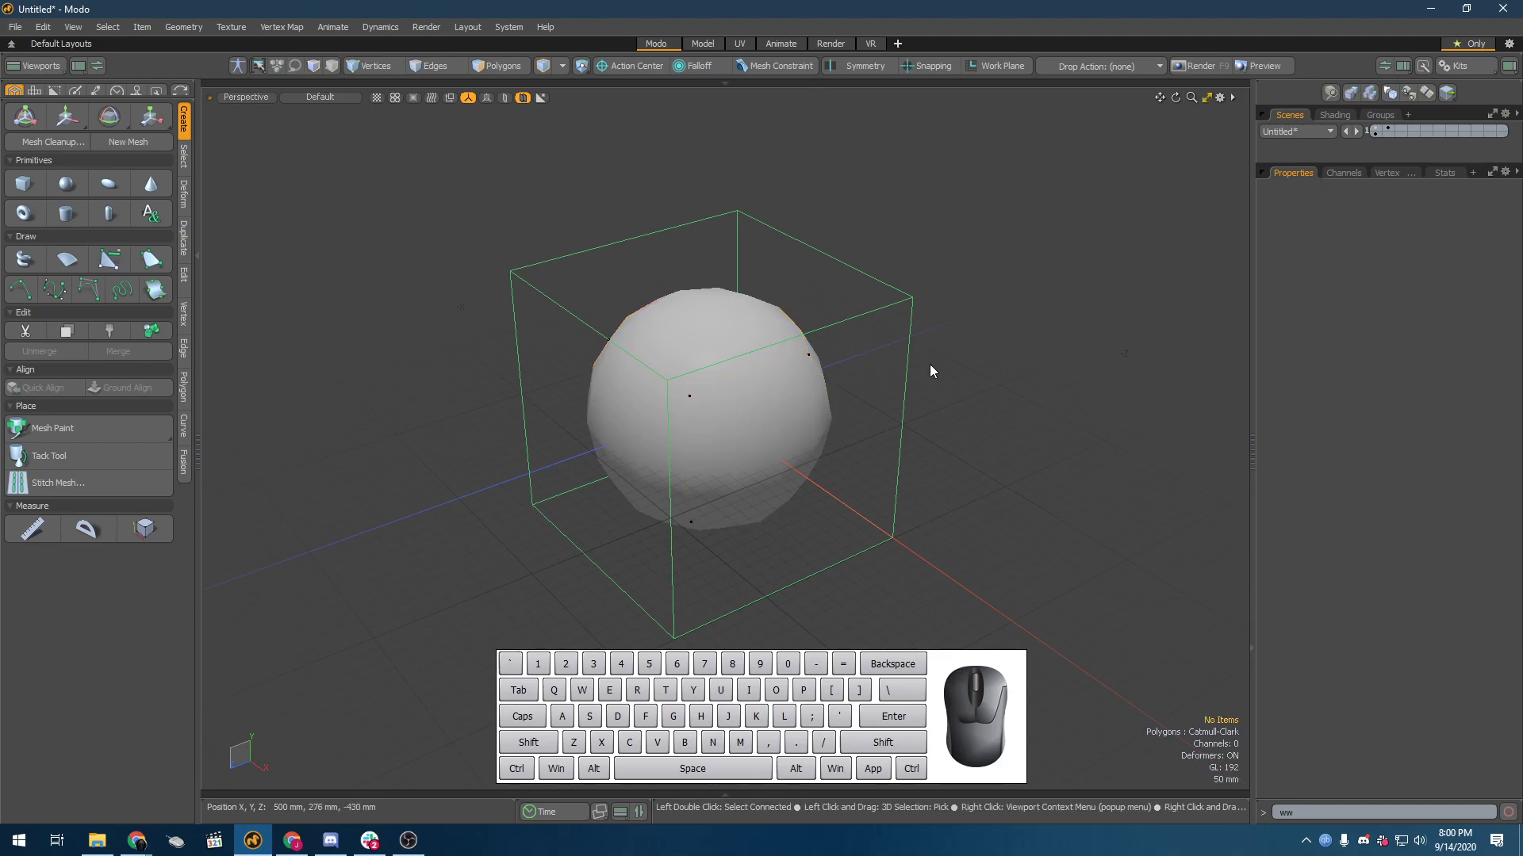
key(o)
click(902, 460)
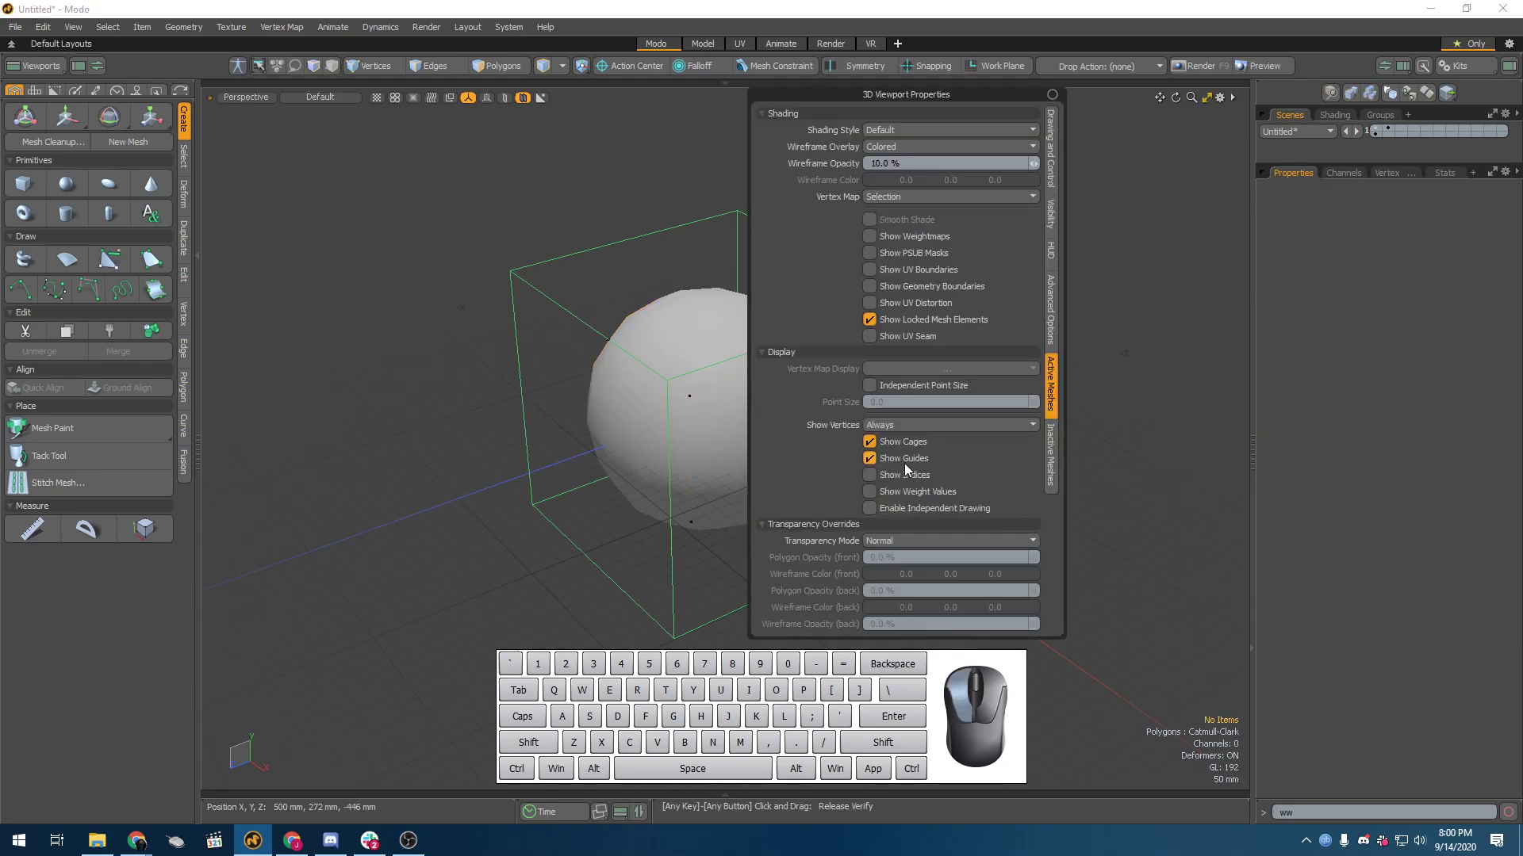
alt+drag(716, 371, 973, 368)
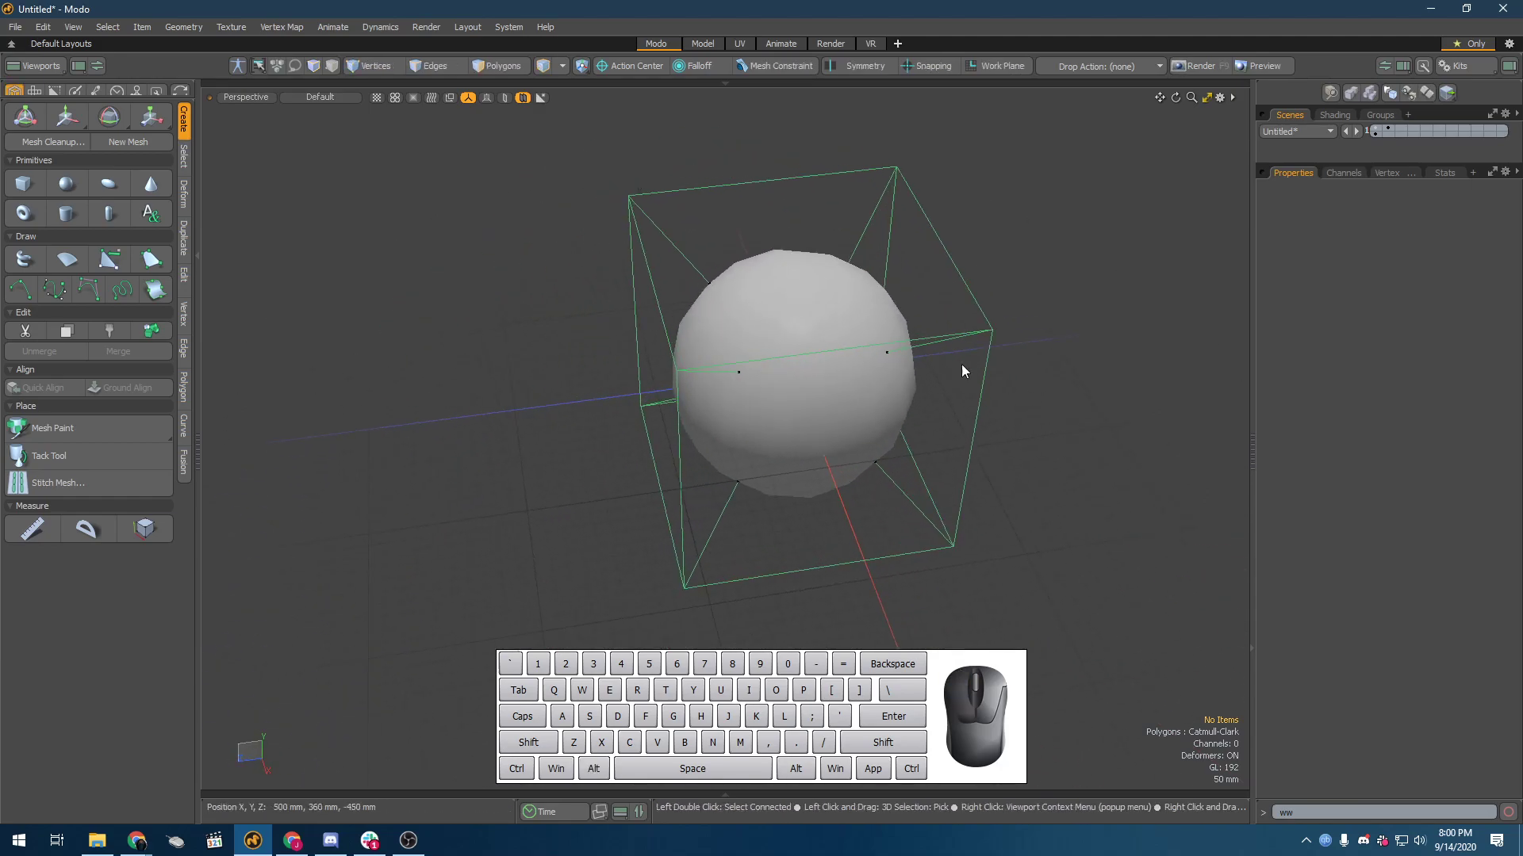
alt+drag(878, 349, 817, 393)
click(808, 403)
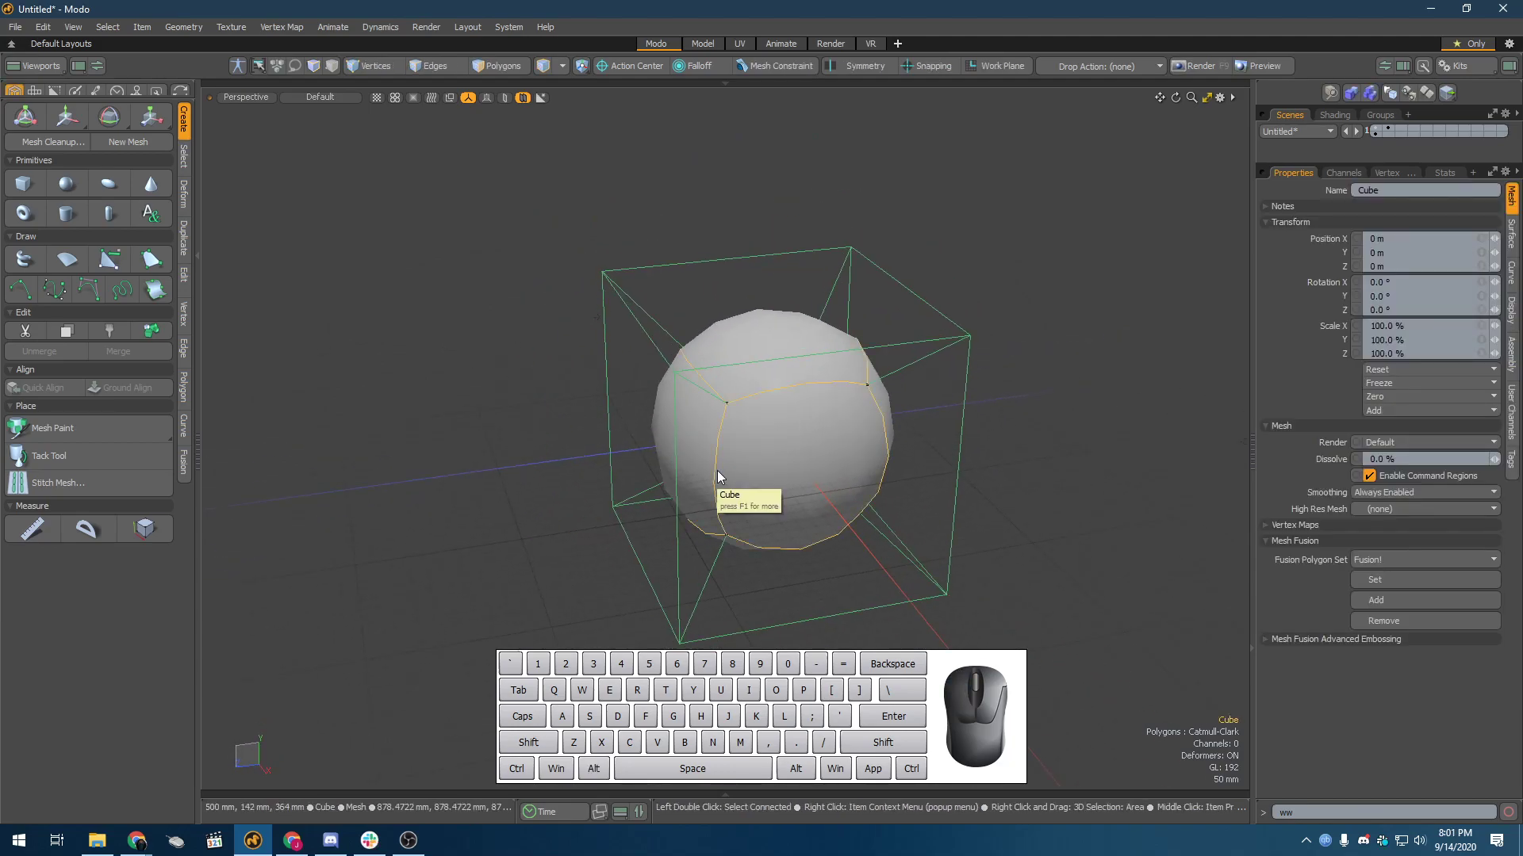
alt+drag(468, 479, 503, 493)
alt+drag(471, 470, 589, 489)
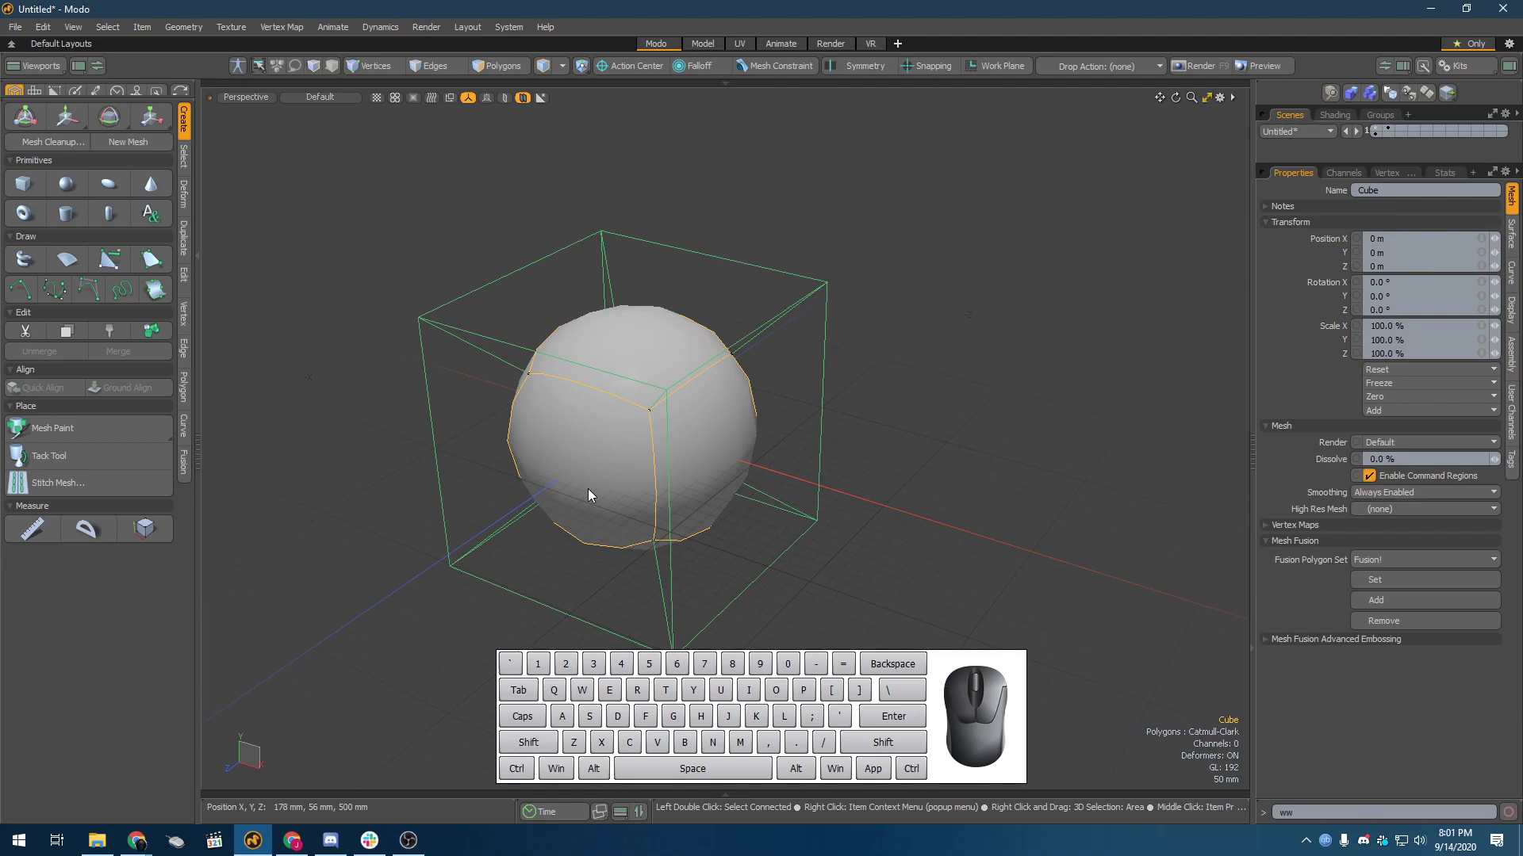
Step: Turn off Show Guides for active meshes and view the cube with its cage
key(o)
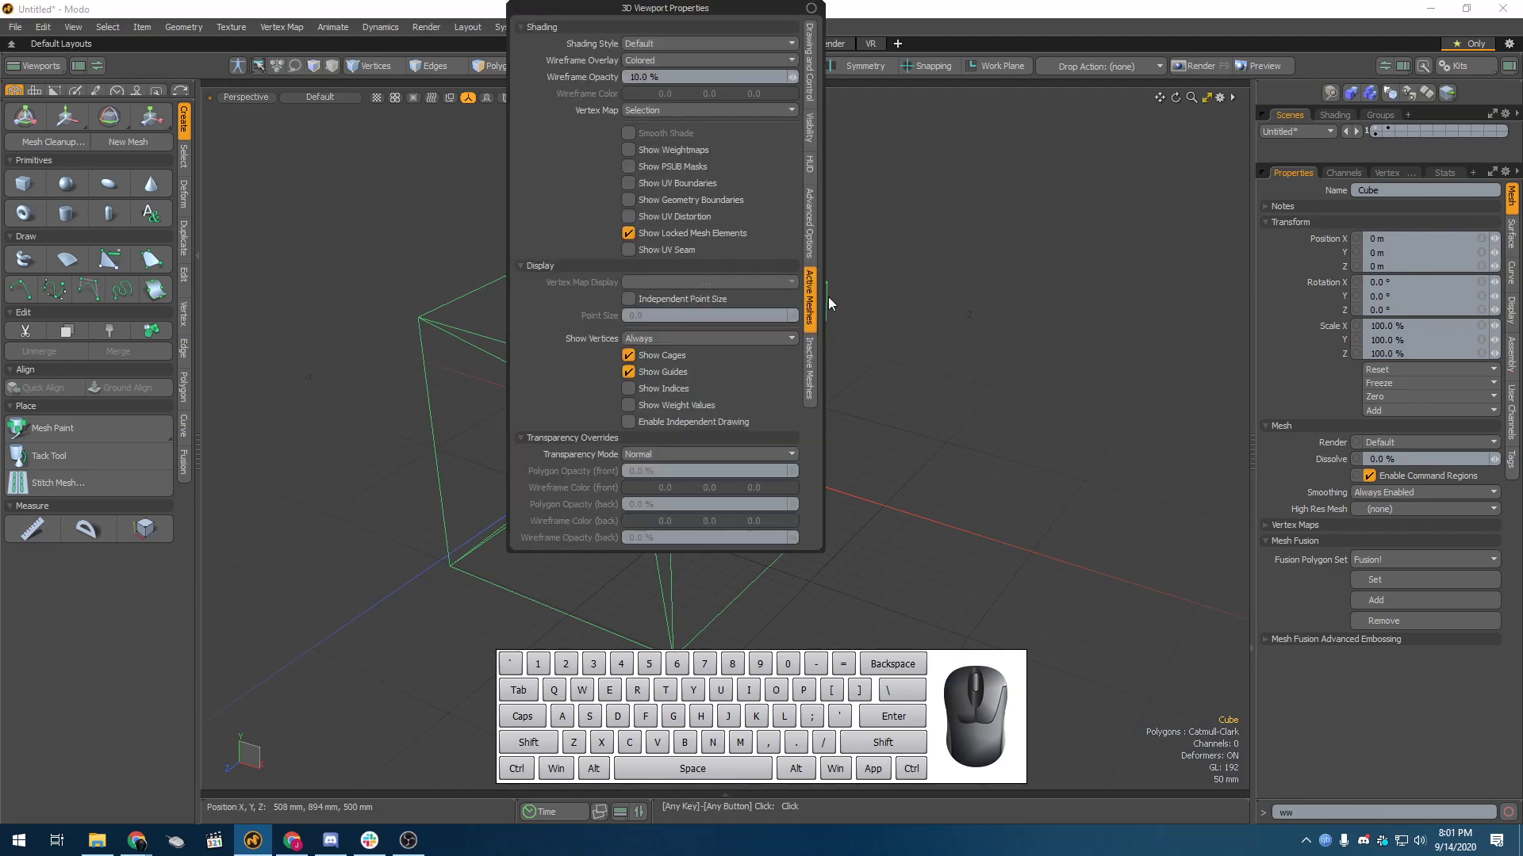
click(661, 369)
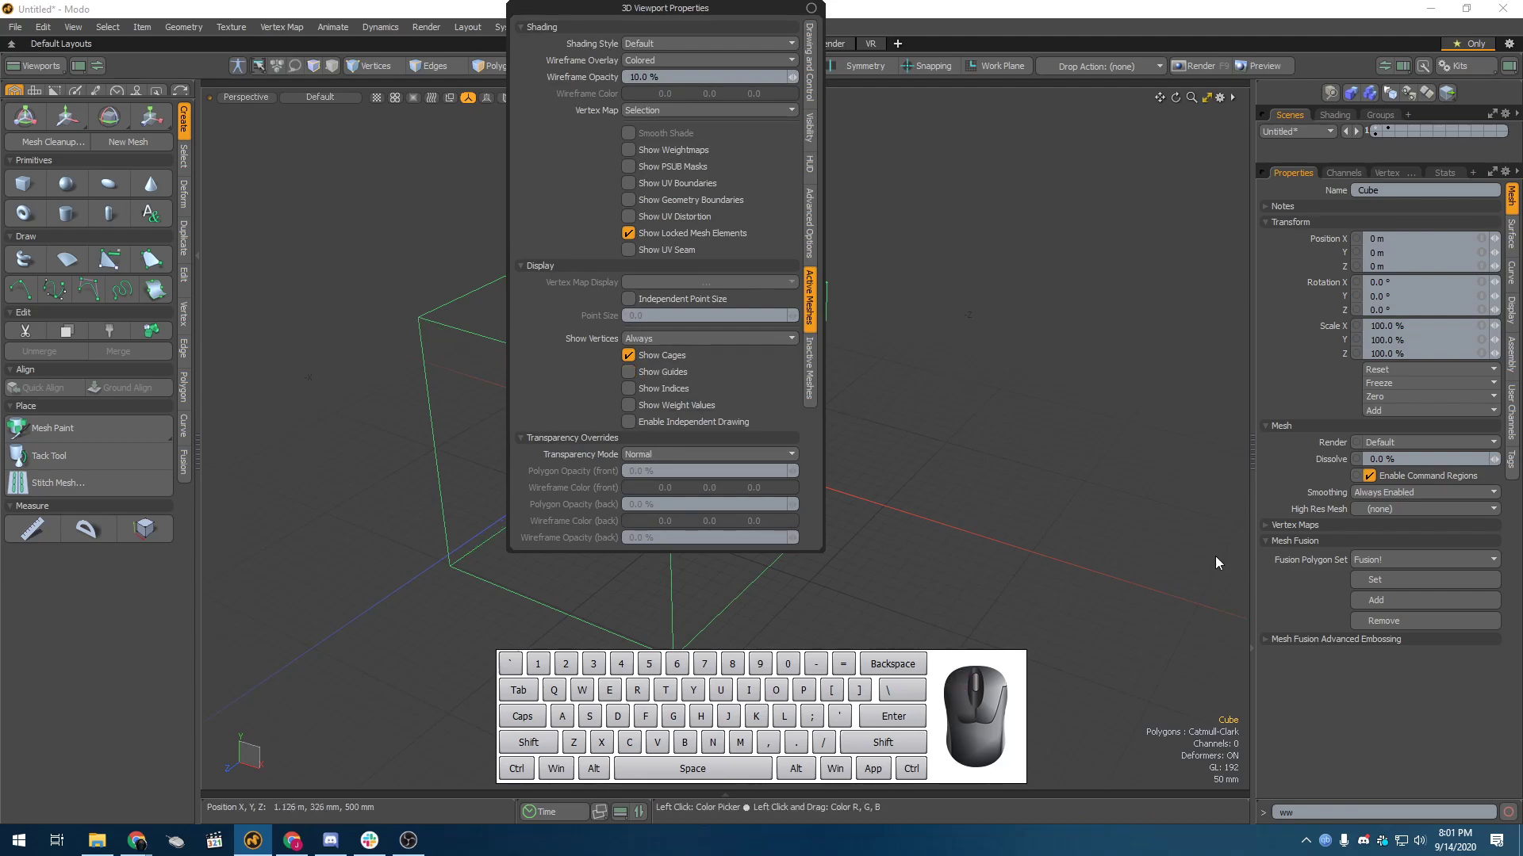
alt+drag(939, 492, 387, 479)
Step: Select one side polygon of the Catmull-Clark cube in polygon mode and view it against the cage
key(3)
click(516, 408)
alt+drag(503, 506, 545, 385)
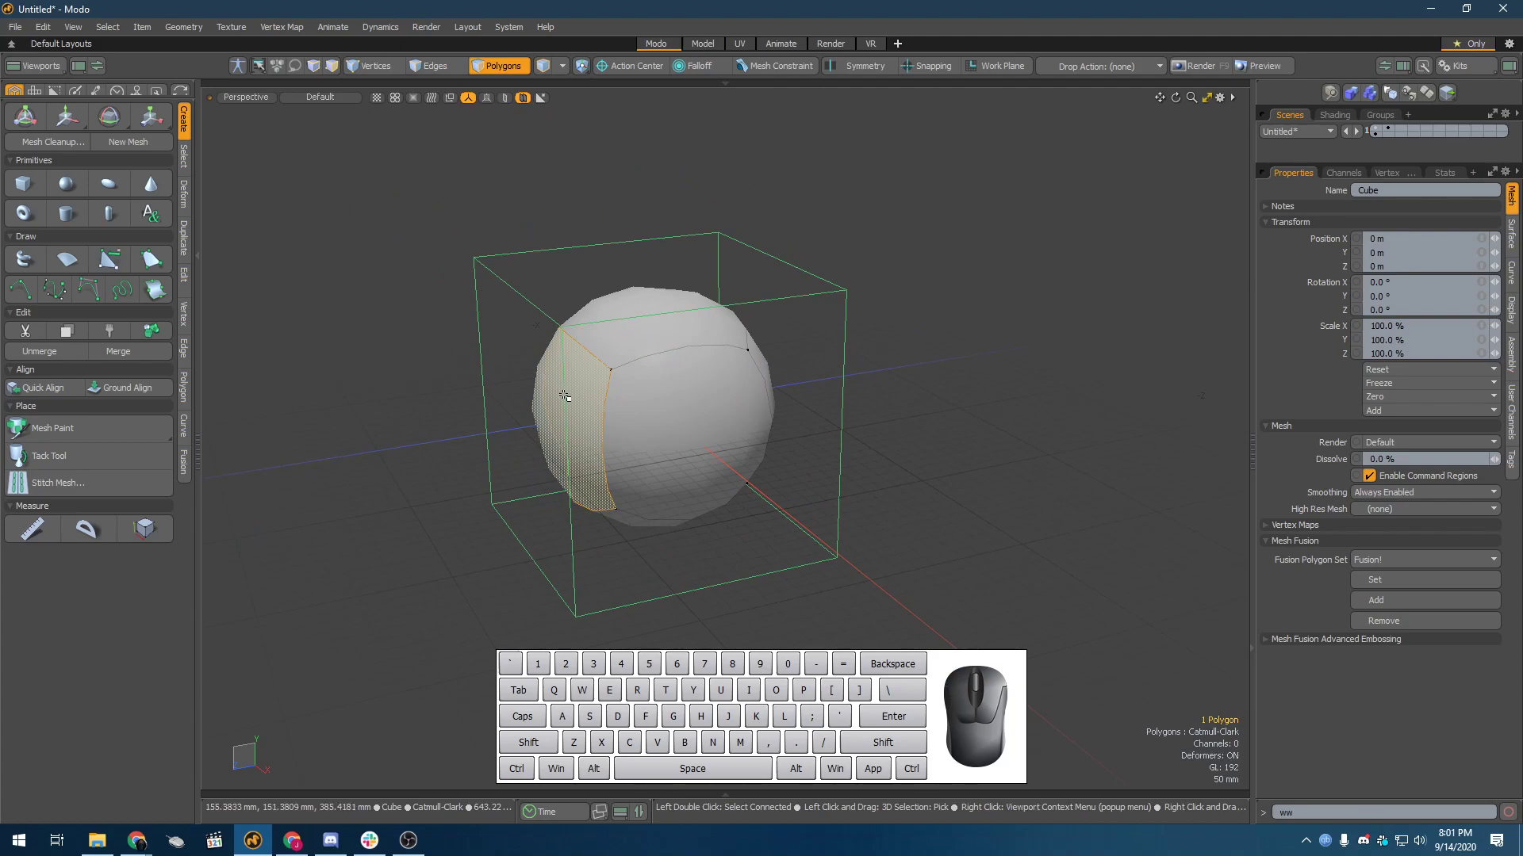
Step: Apply a Polygon Bevel to the selected side polygon of the Catmull-Clark cube without adjusting its handles, and inspect the rounded face
key(b)
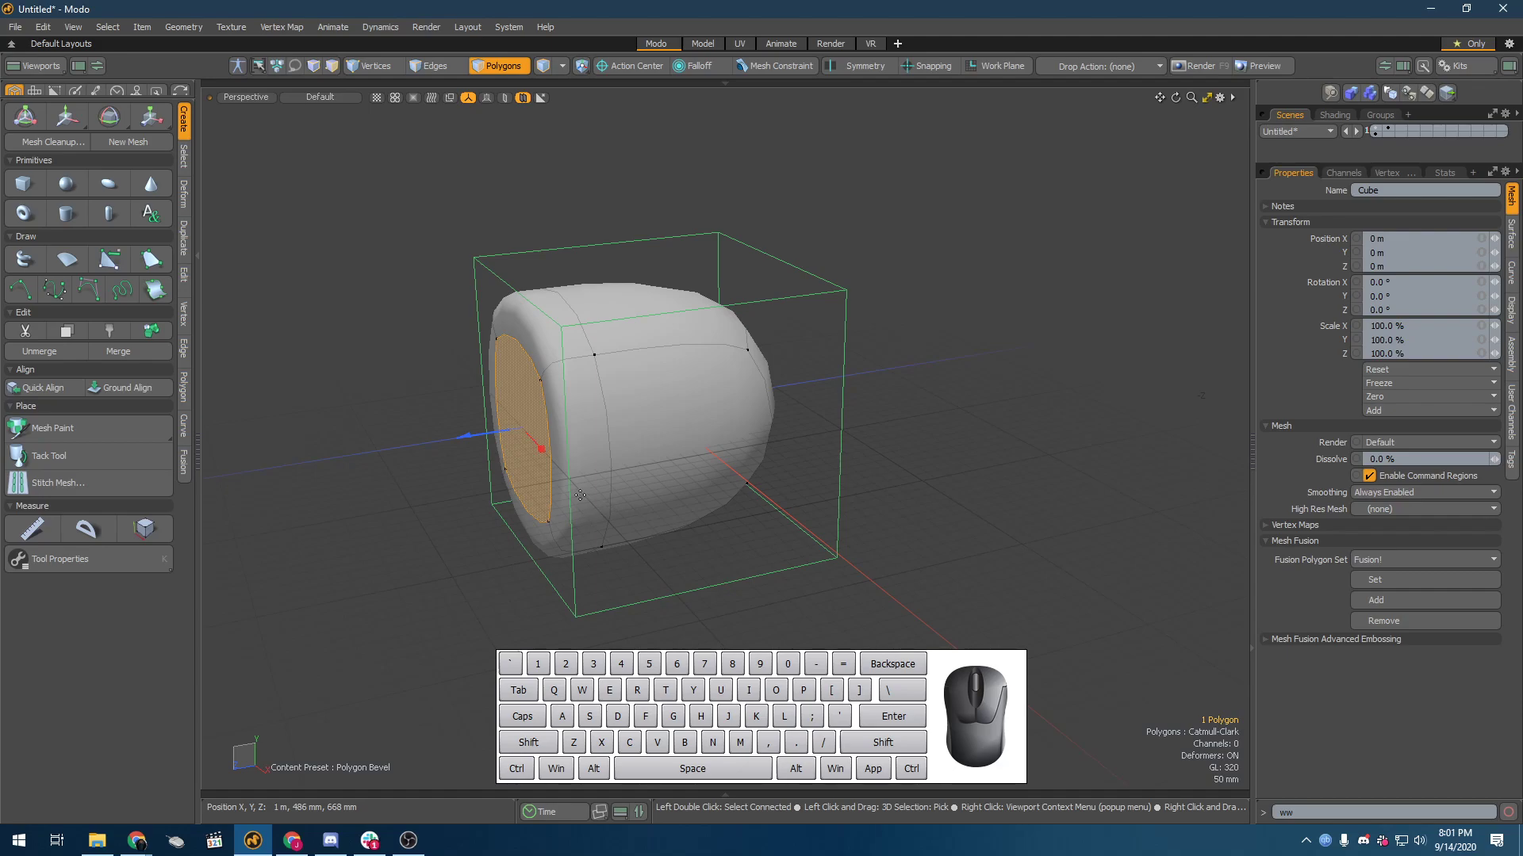
key(space)
scroll(580, 496, down, 3)
alt+drag(580, 496, 248, 423)
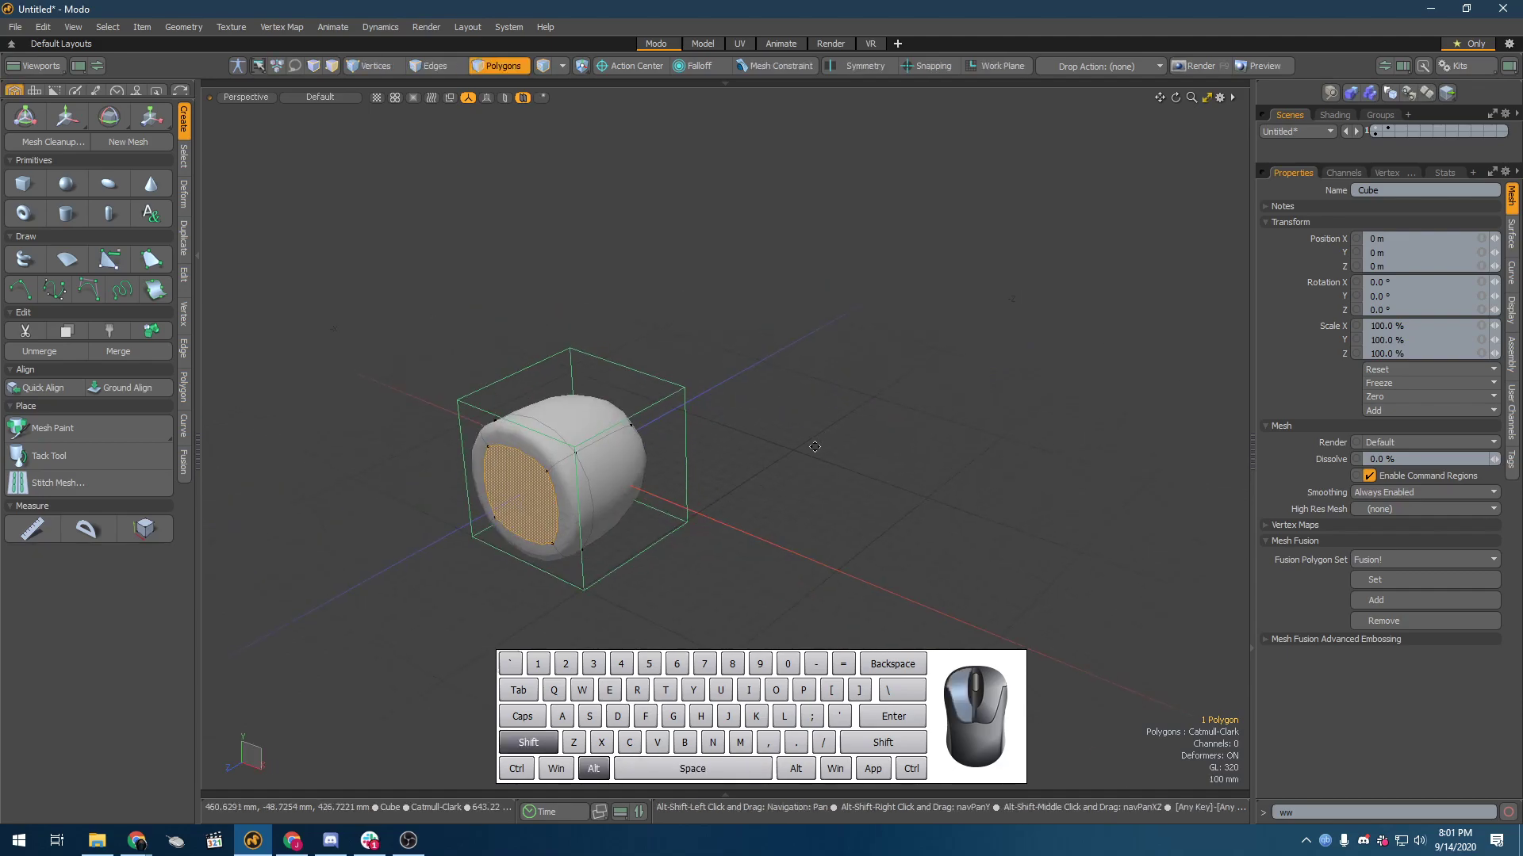
alt+shift+drag(816, 446, 783, 414)
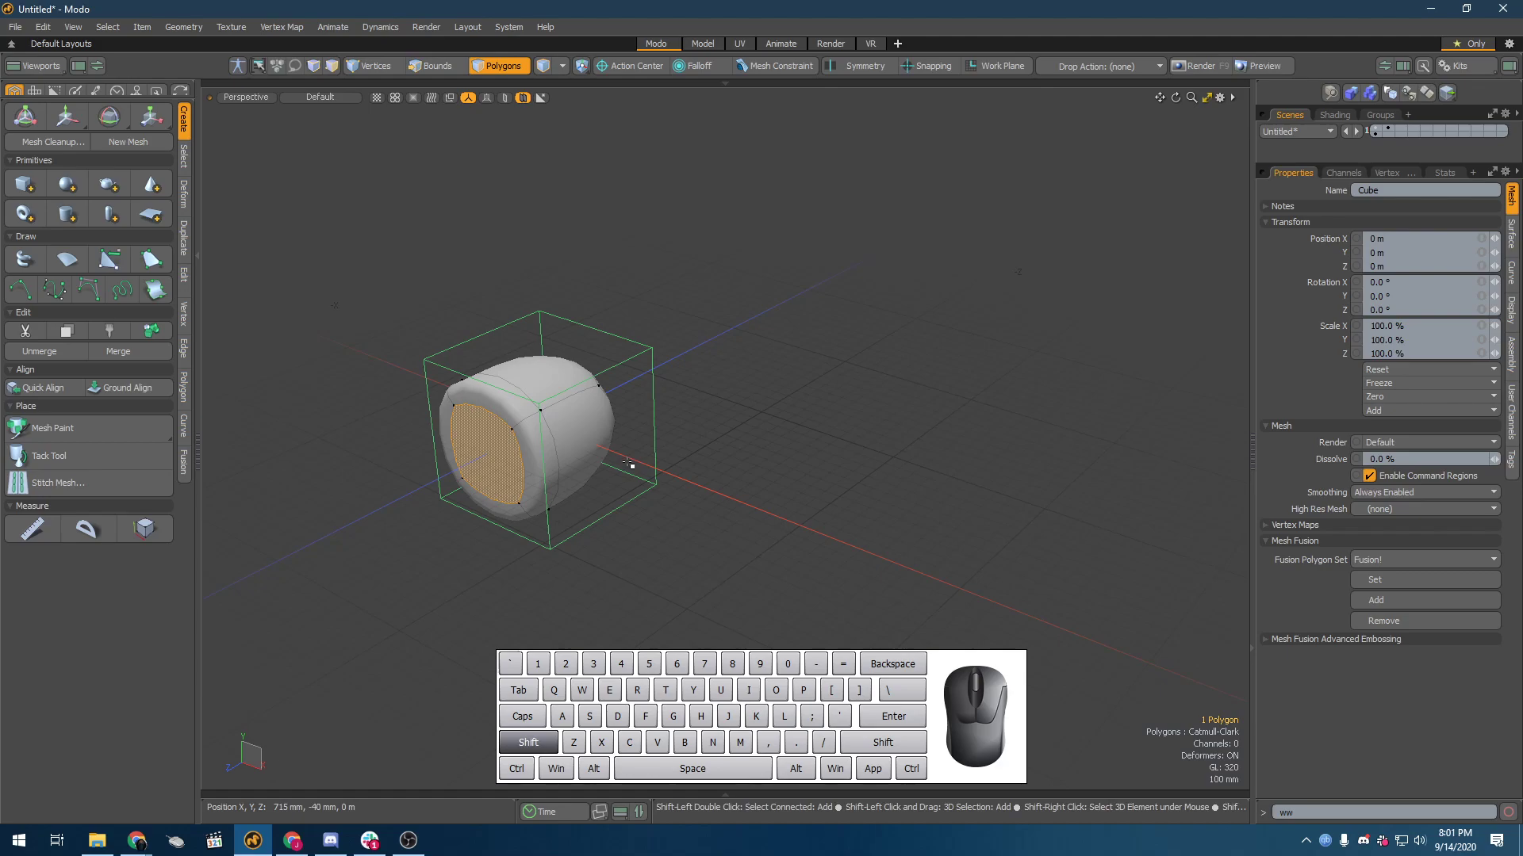
click(907, 488)
key(ctrl+z)
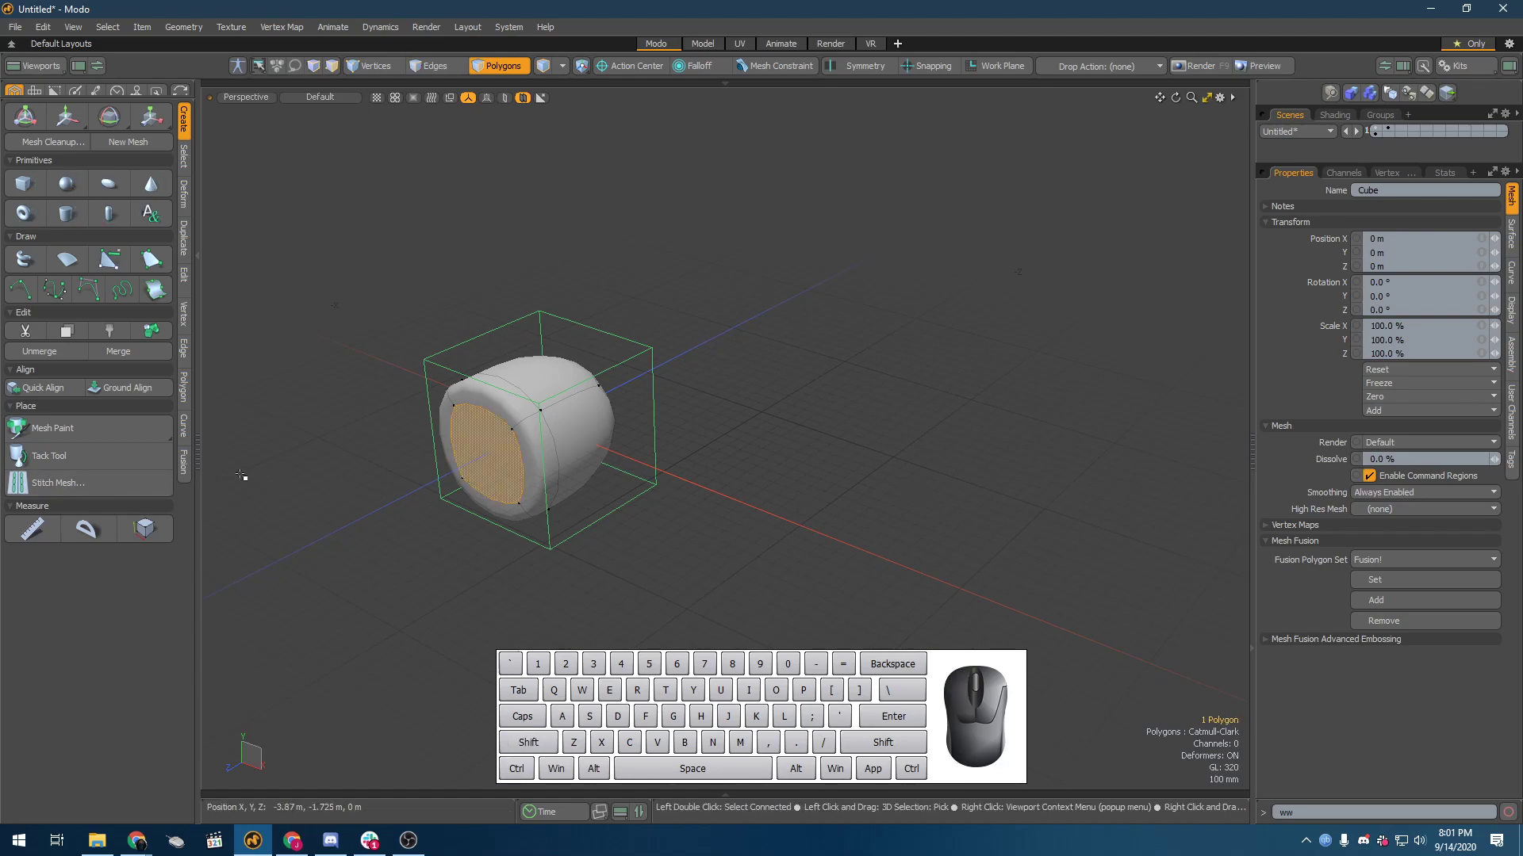
Step: Toggle the Catmull-Clark surface off and back on for only the selected side polygon
key(shift)
key(shift+Tab)
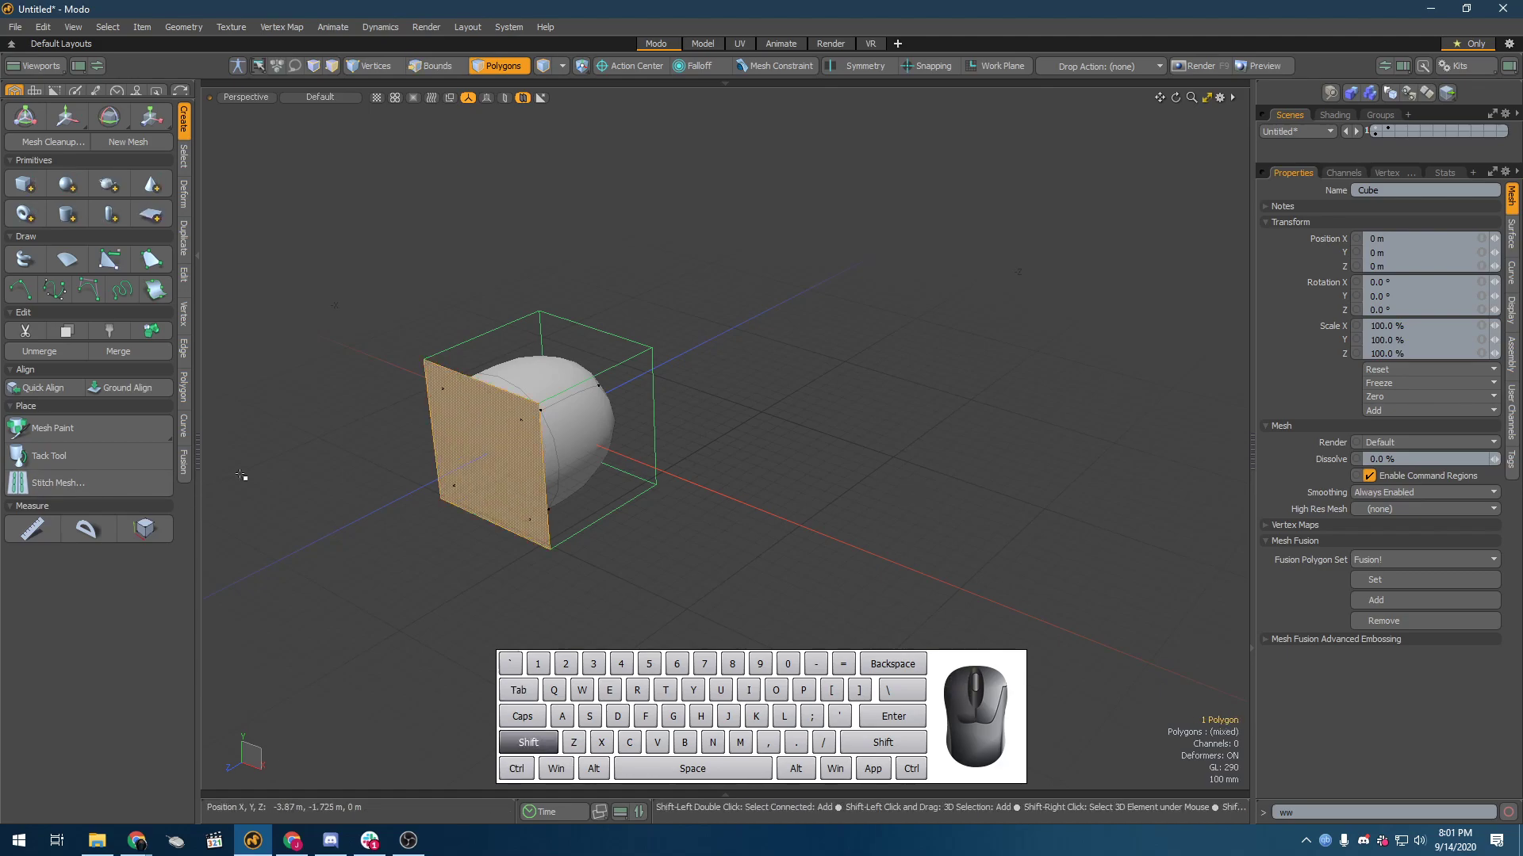
key(alt)
alt+drag(241, 475, 816, 249)
key(shift+Tab)
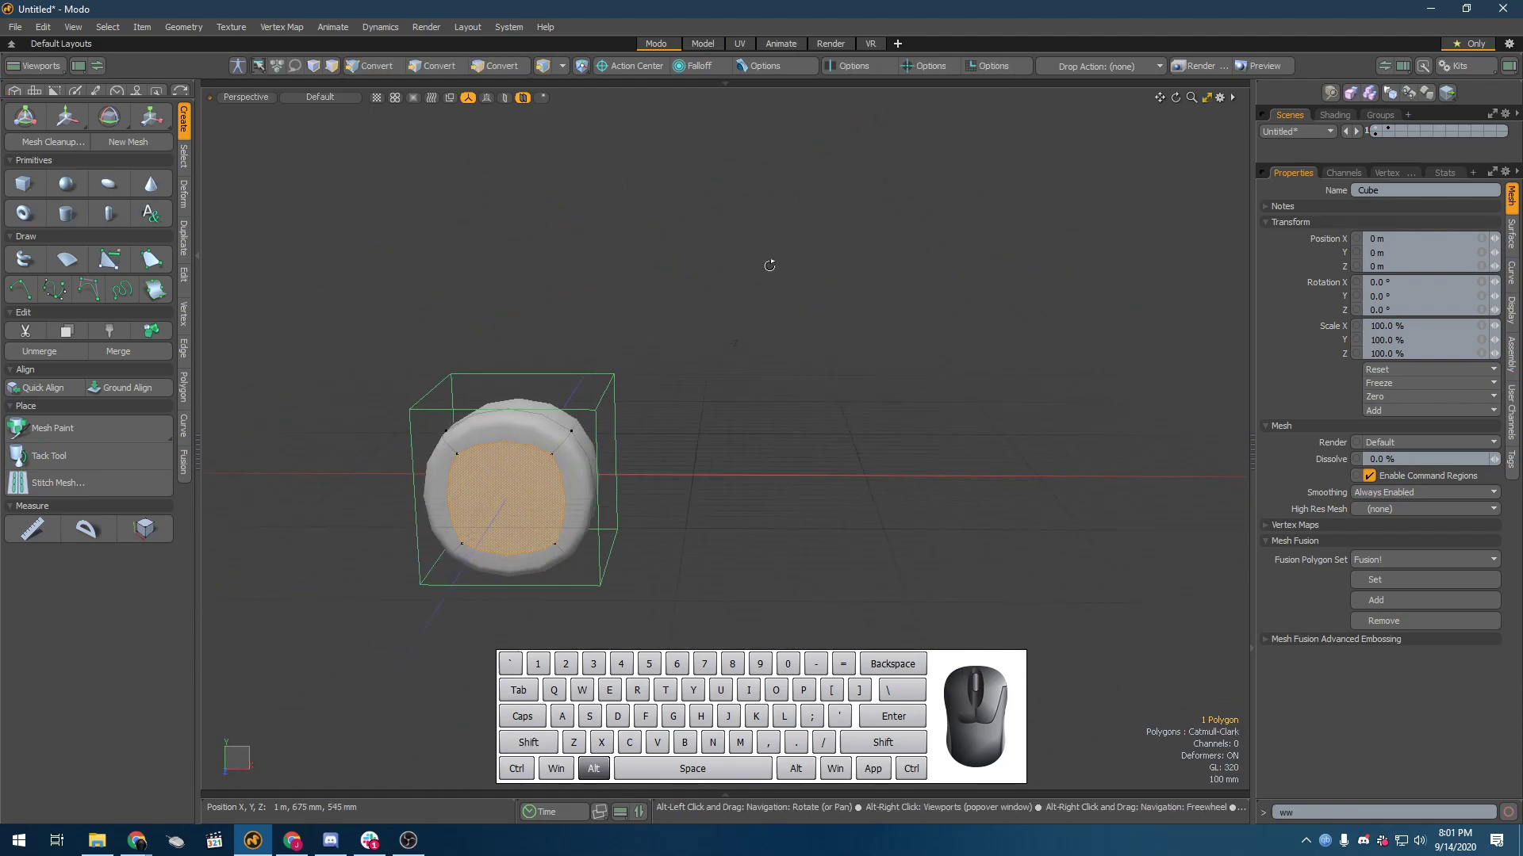
Step: Switch to item selection and turn off the Catmull-Clark surface for the whole beveled cube
key(5)
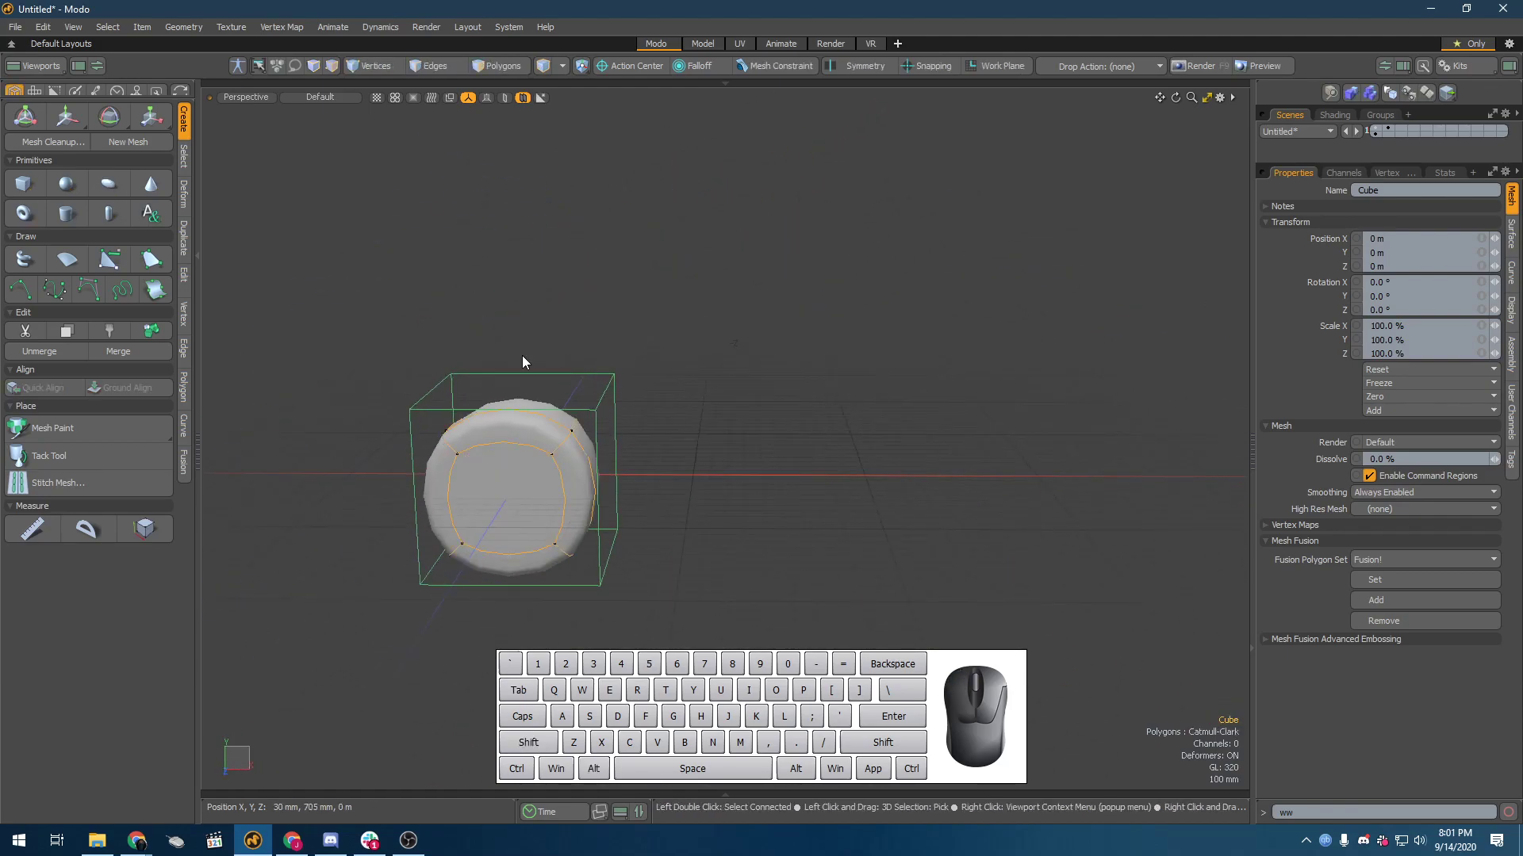
key(shift+Tab)
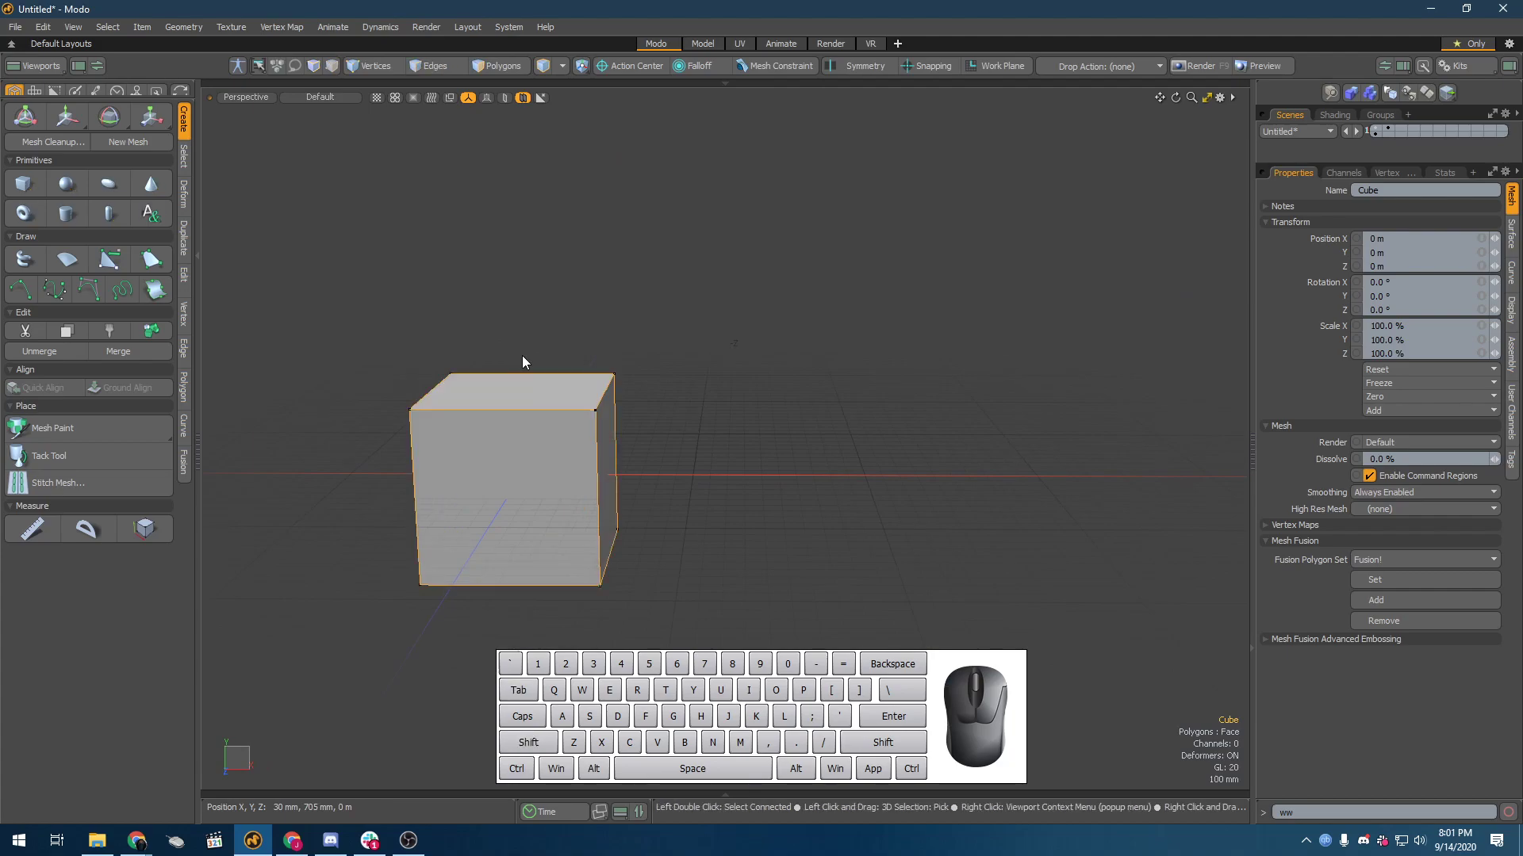
alt+drag(522, 355, 613, 361)
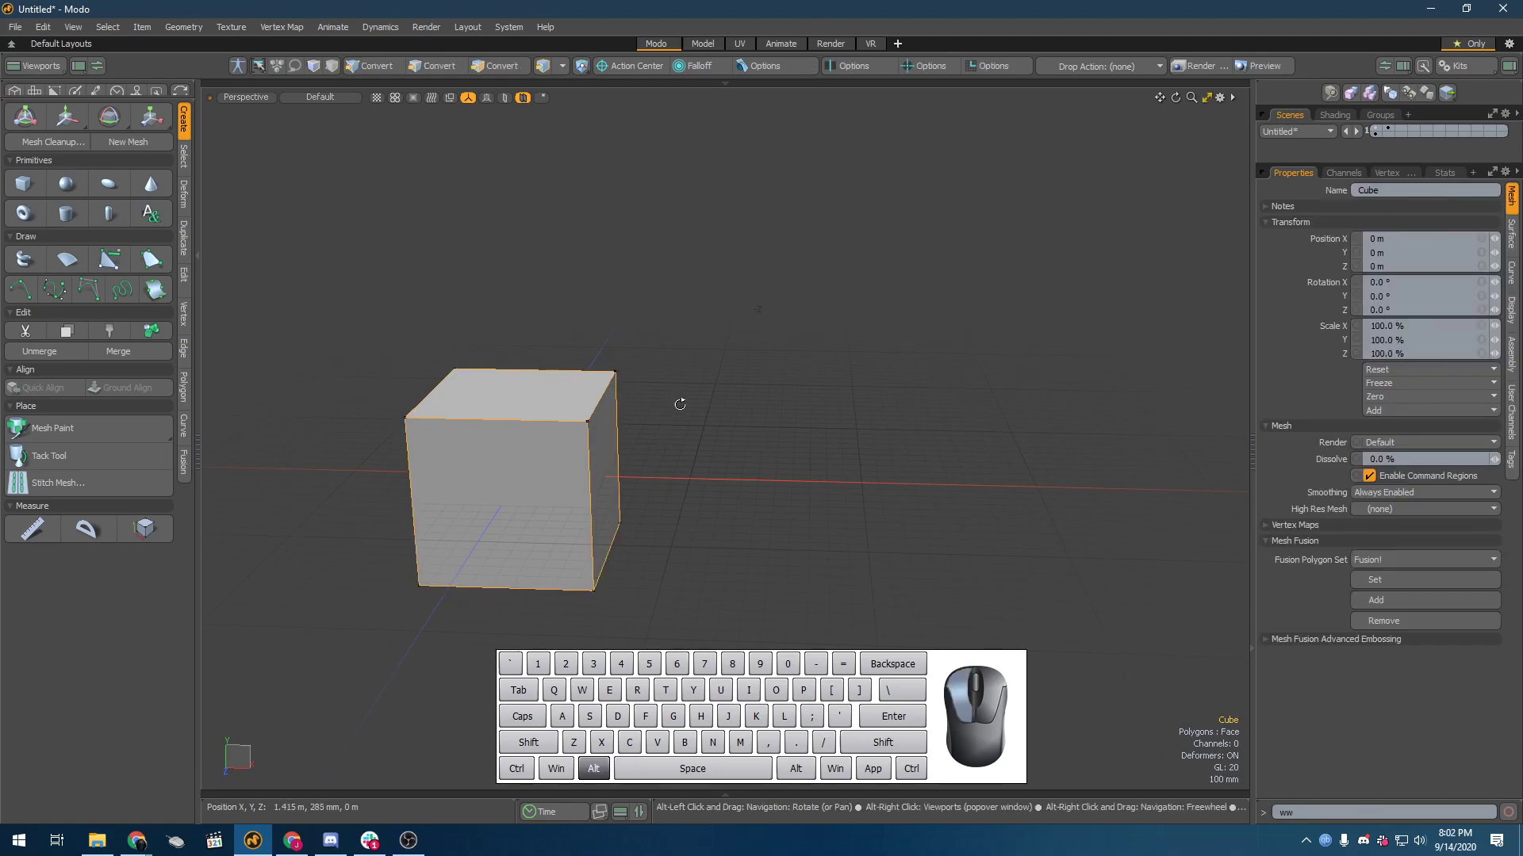
alt+drag(681, 399, 532, 413)
scroll(535, 401, up, 3)
Step: Select the beveled side polygon in polygon mode, move it a little outward along Z, and undo the move
key(3)
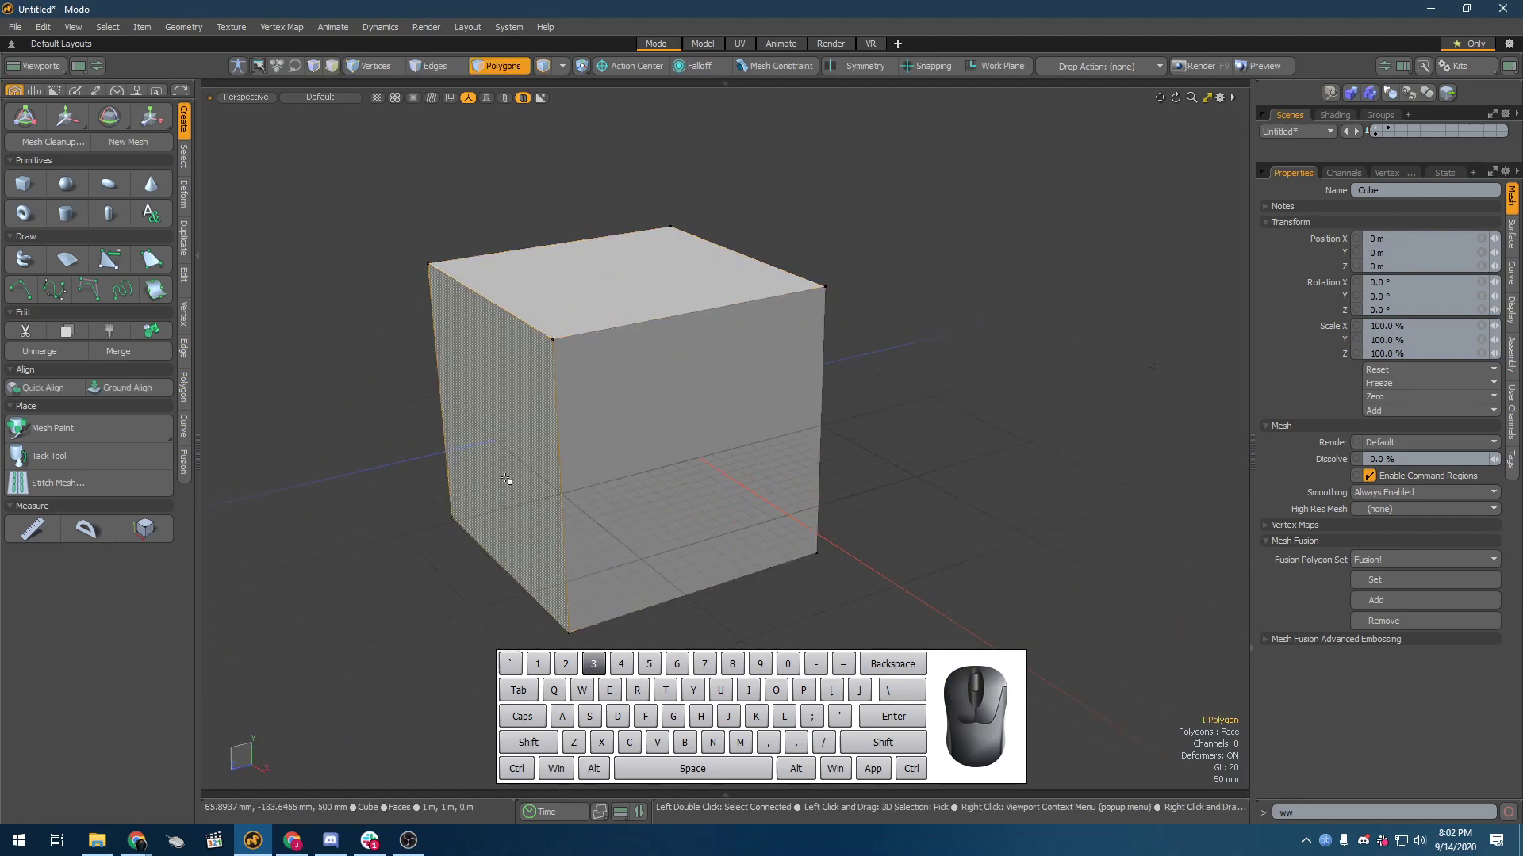
click(519, 436)
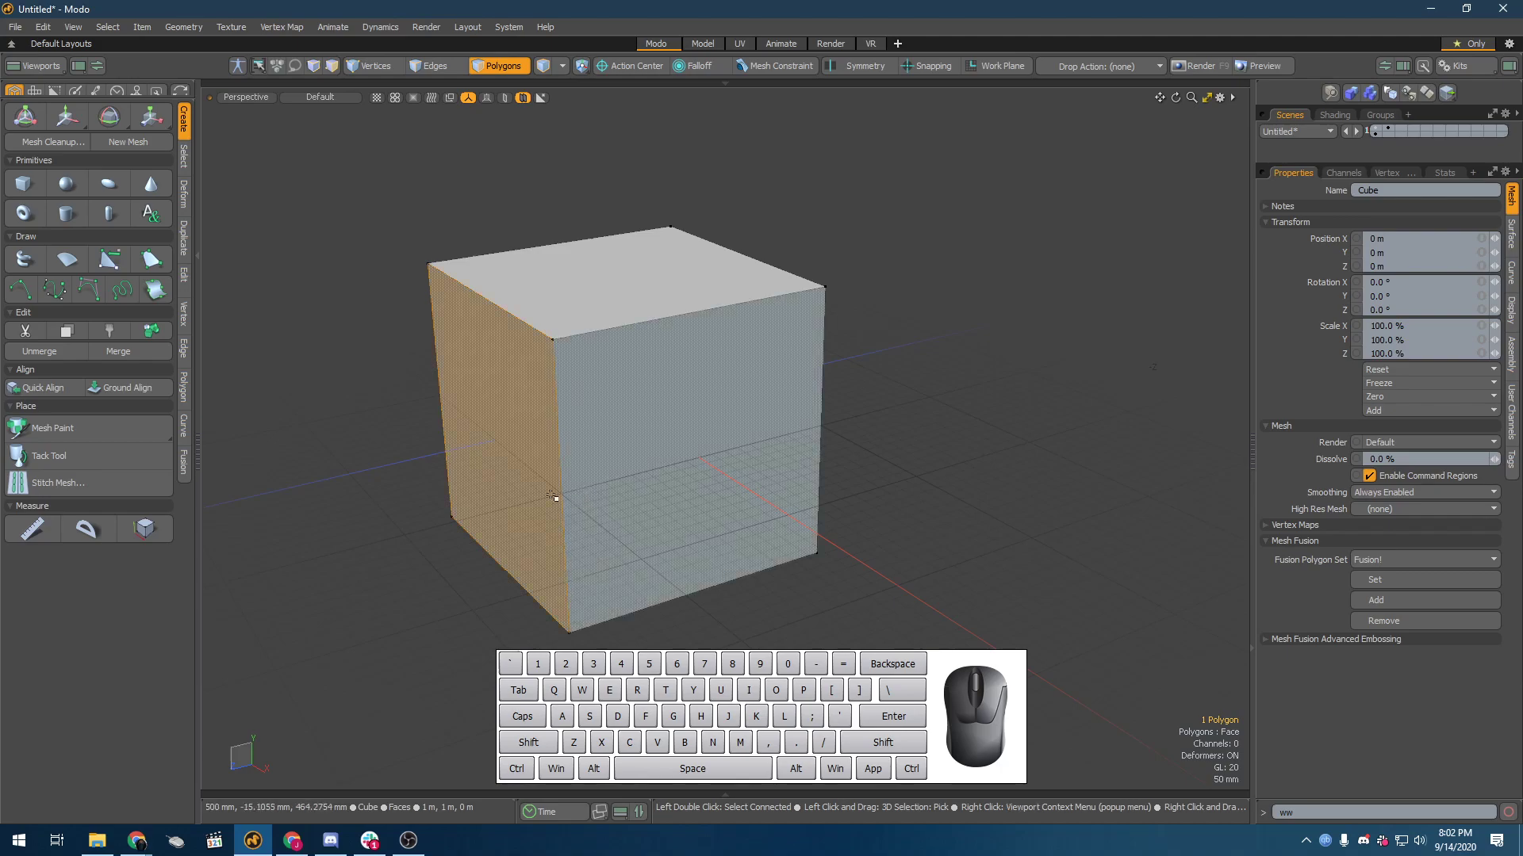
key(w)
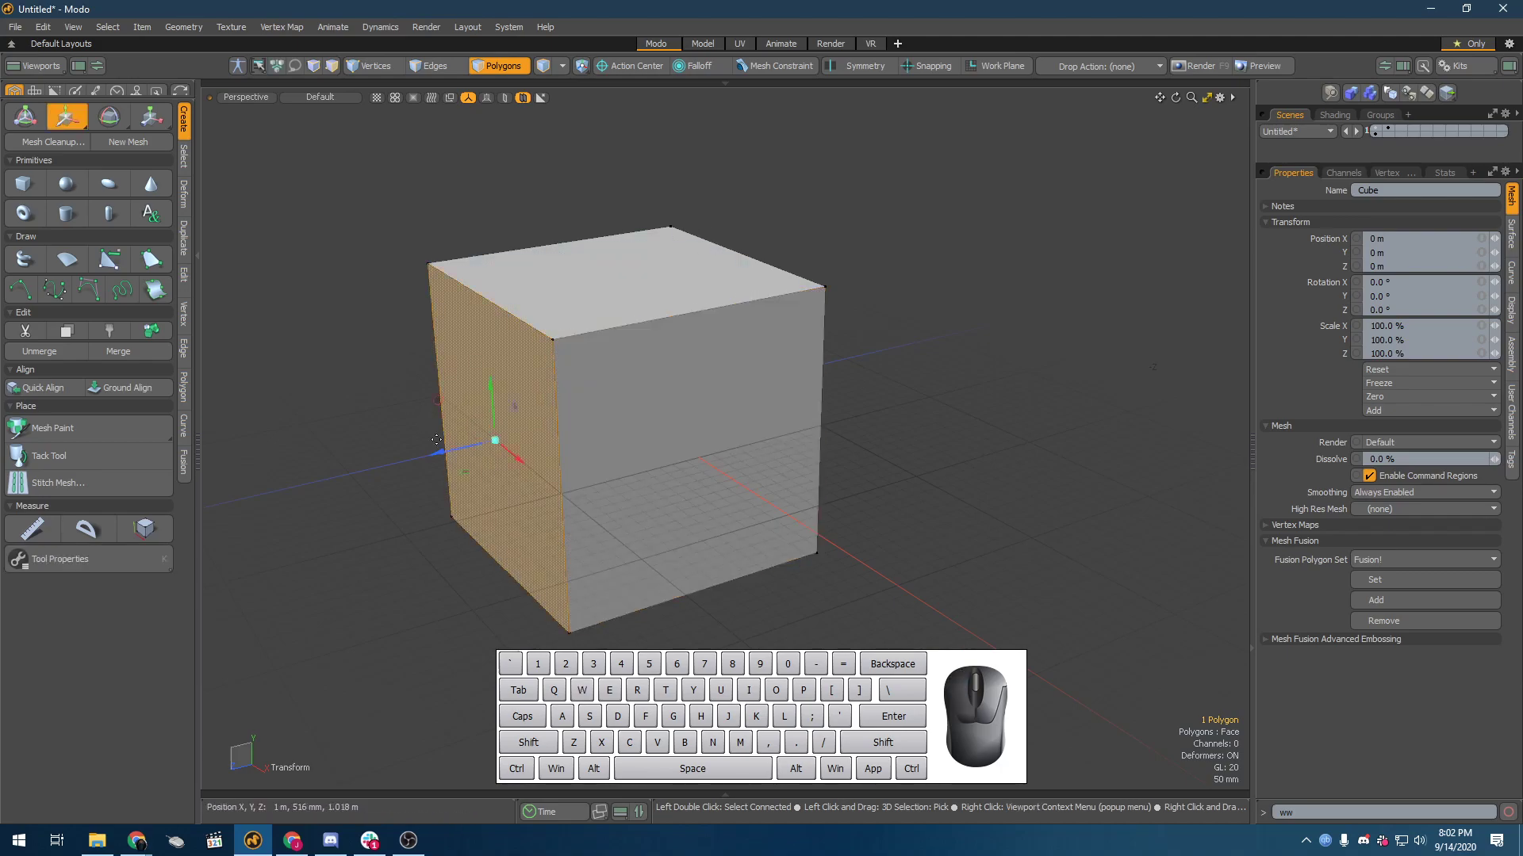
shift+drag(437, 453, 389, 464)
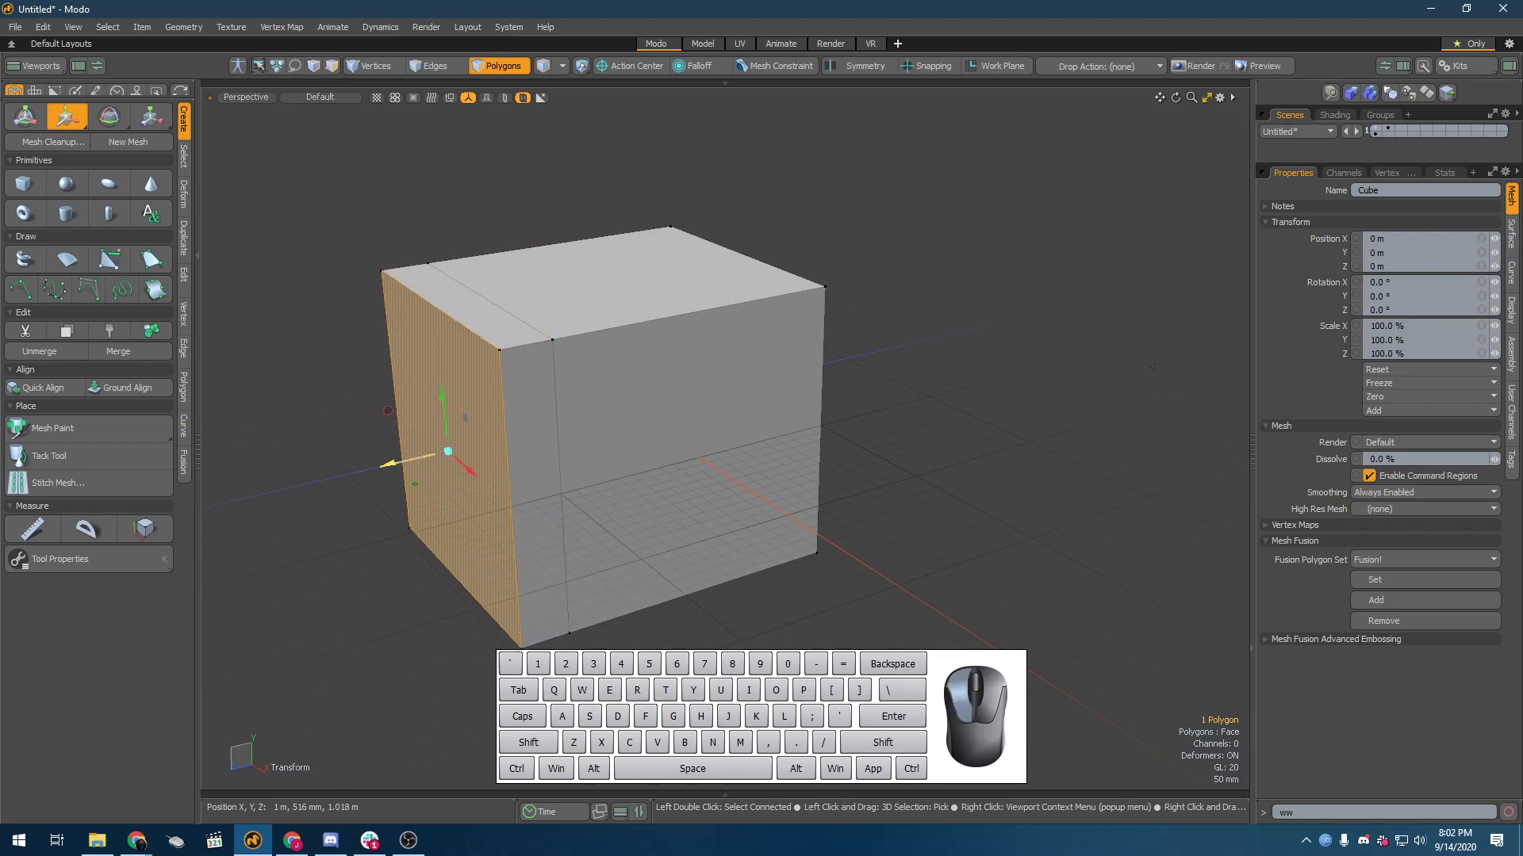
key(ctrl+z)
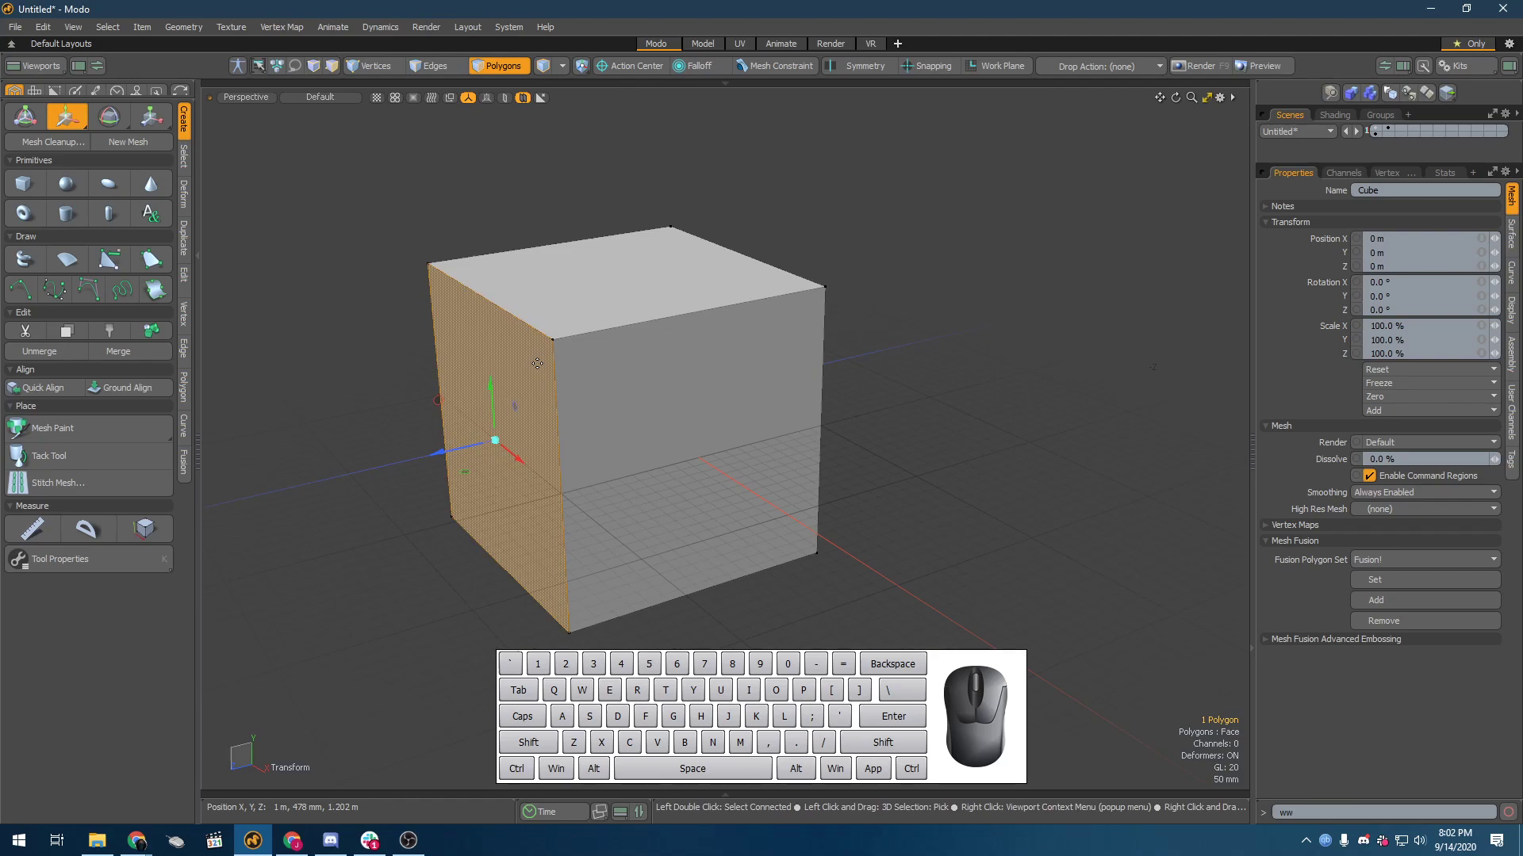
Step: Scale the selected side polygon down slightly within its border, and undo the scaling
key(r)
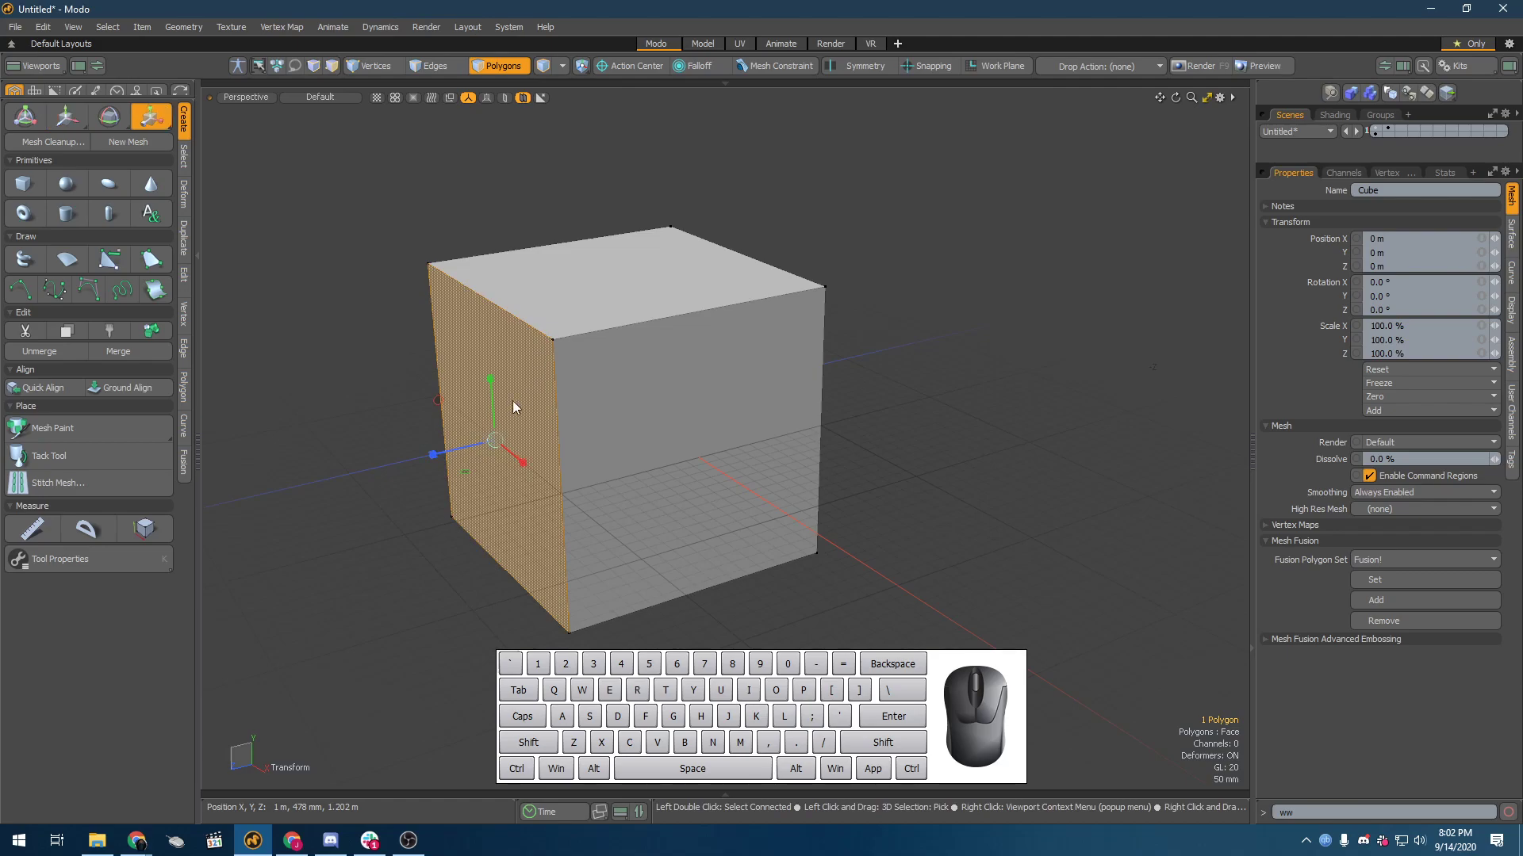
shift+drag(512, 403, 515, 406)
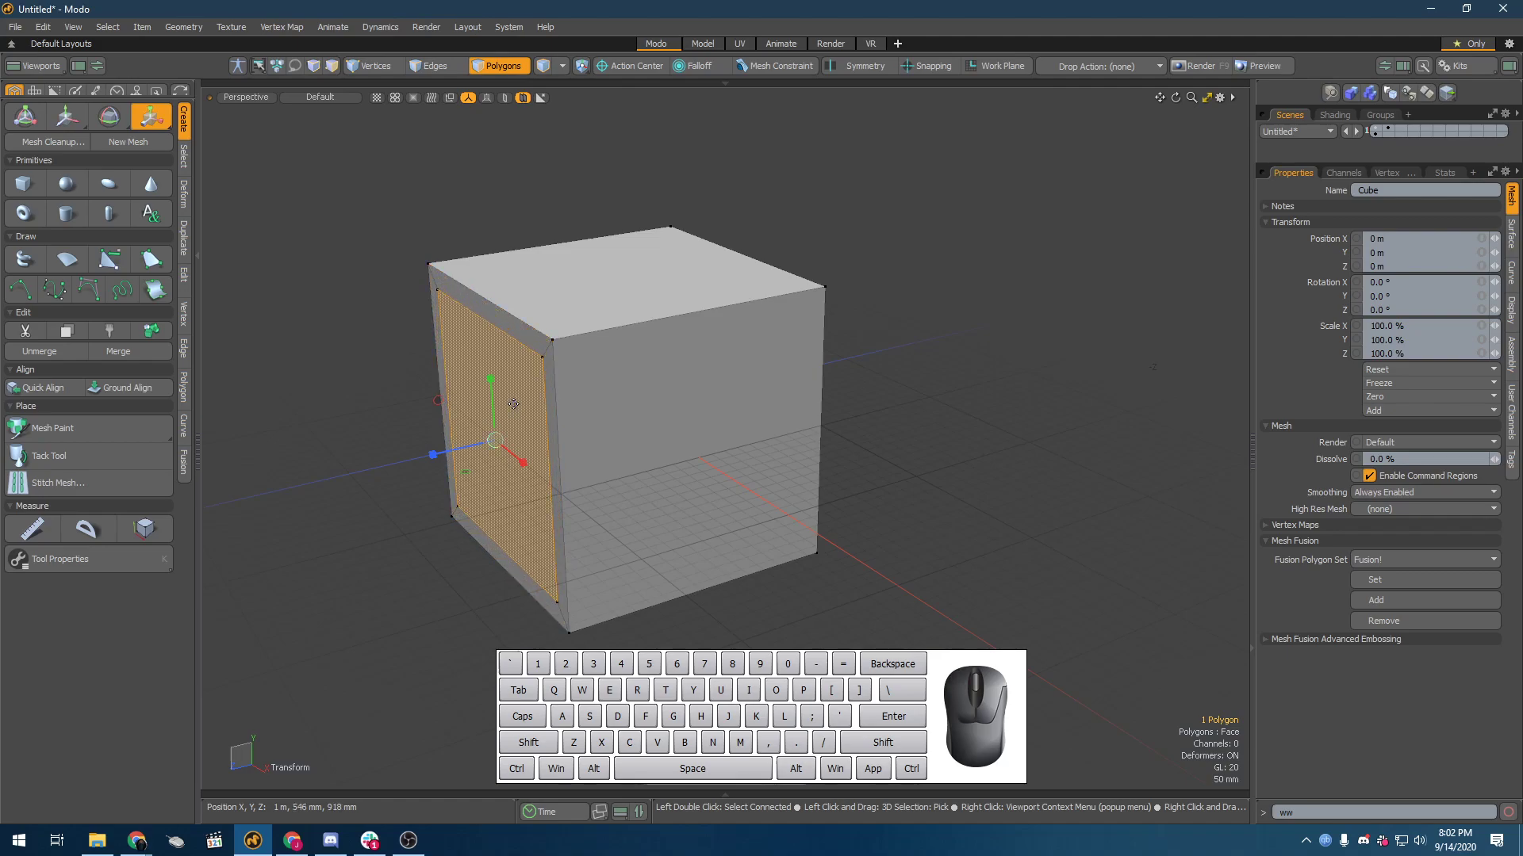
key(ctrl+z)
Step: Move the side polygon inward along Z, and undo back to the flat-faced cube with nothing selected
key(w)
shift+drag(444, 454, 481, 454)
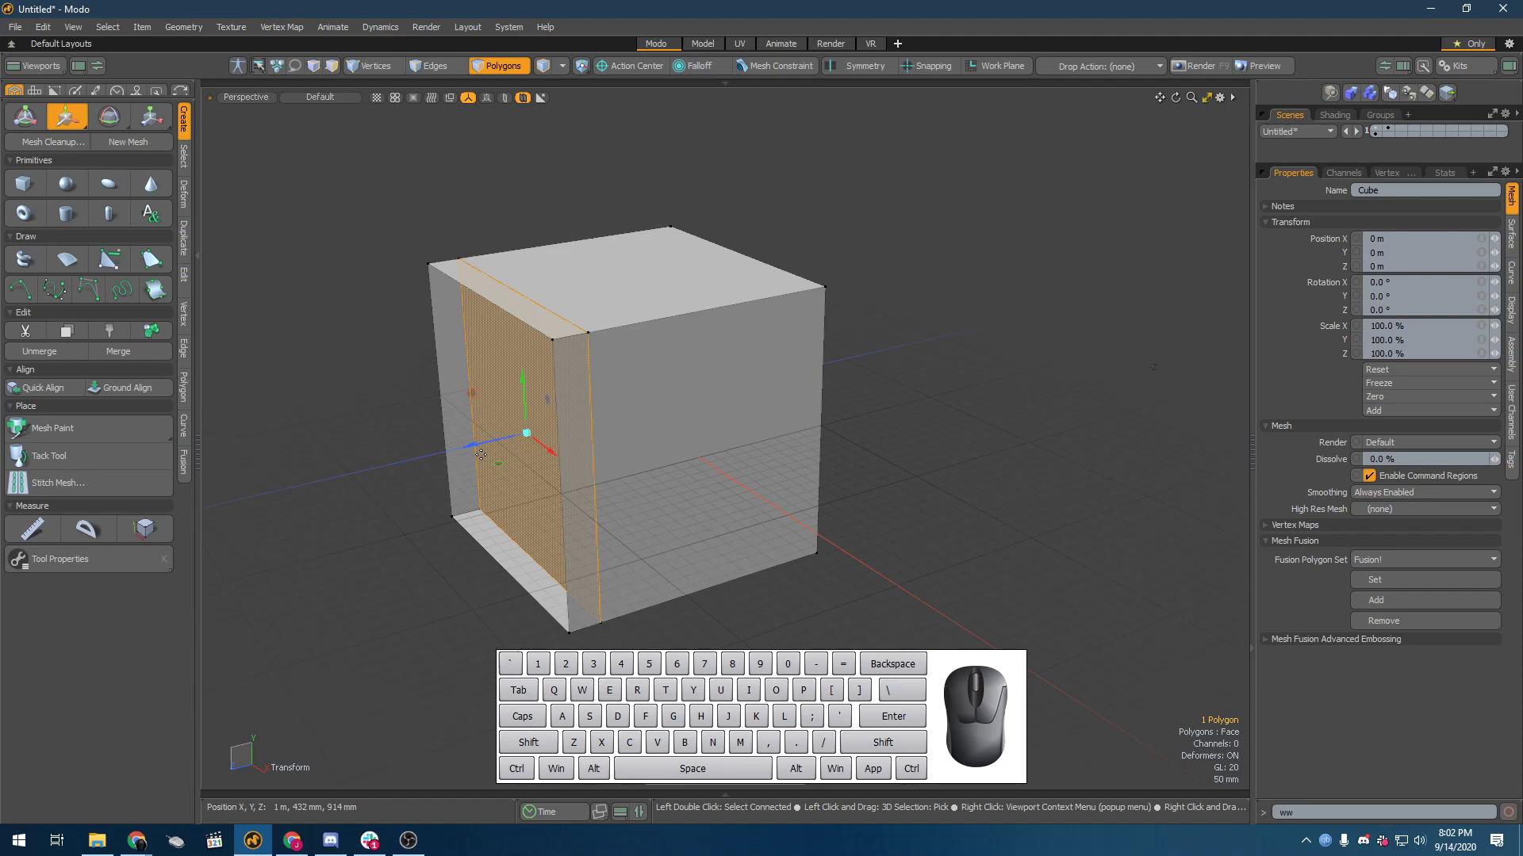
key(ctrl+z)
key(ctrl+z)
key(ctrl+z)
key(ctrl+z)
key(ctrl+z)
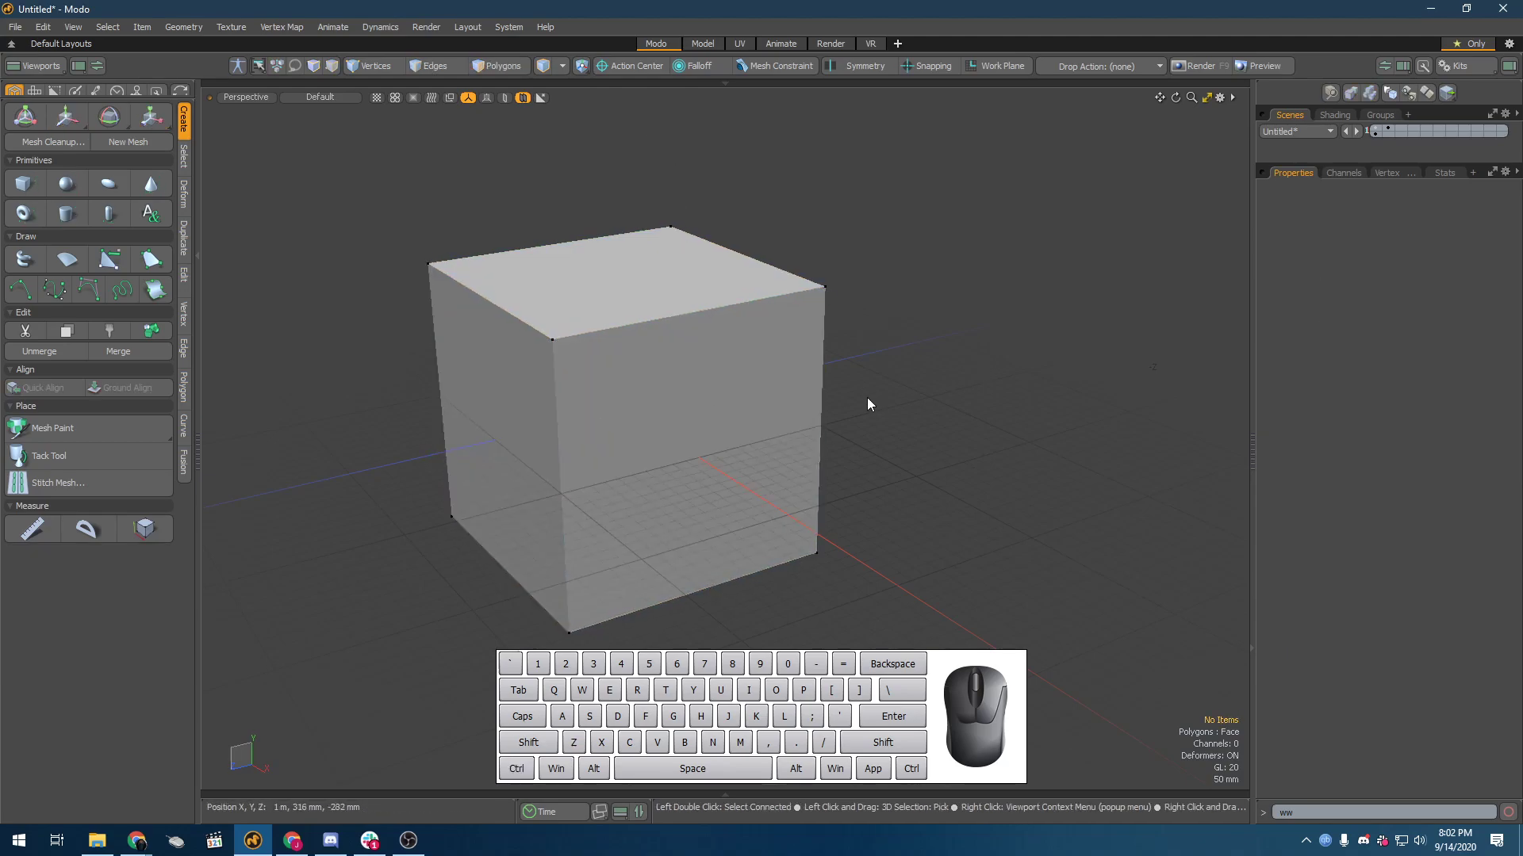
Step: Reselect the side polygon, move it outward along Z, and undo that move
click(510, 388)
double_click(510, 388)
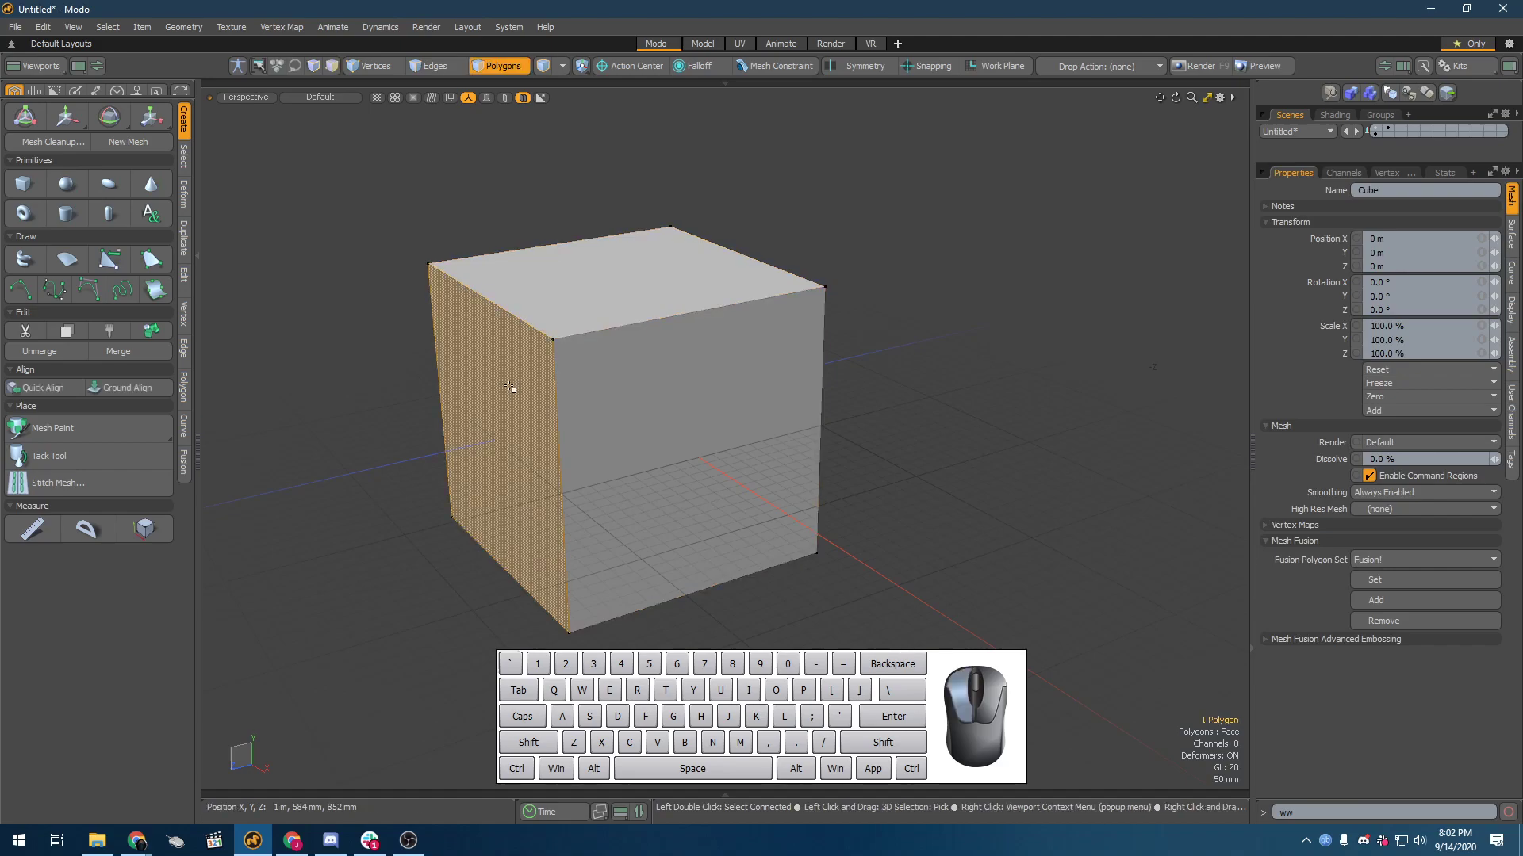
key(w)
drag(443, 456, 349, 458)
key(ctrl+z)
key(ctrl+z)
key(ctrl+z)
key(ctrl+z)
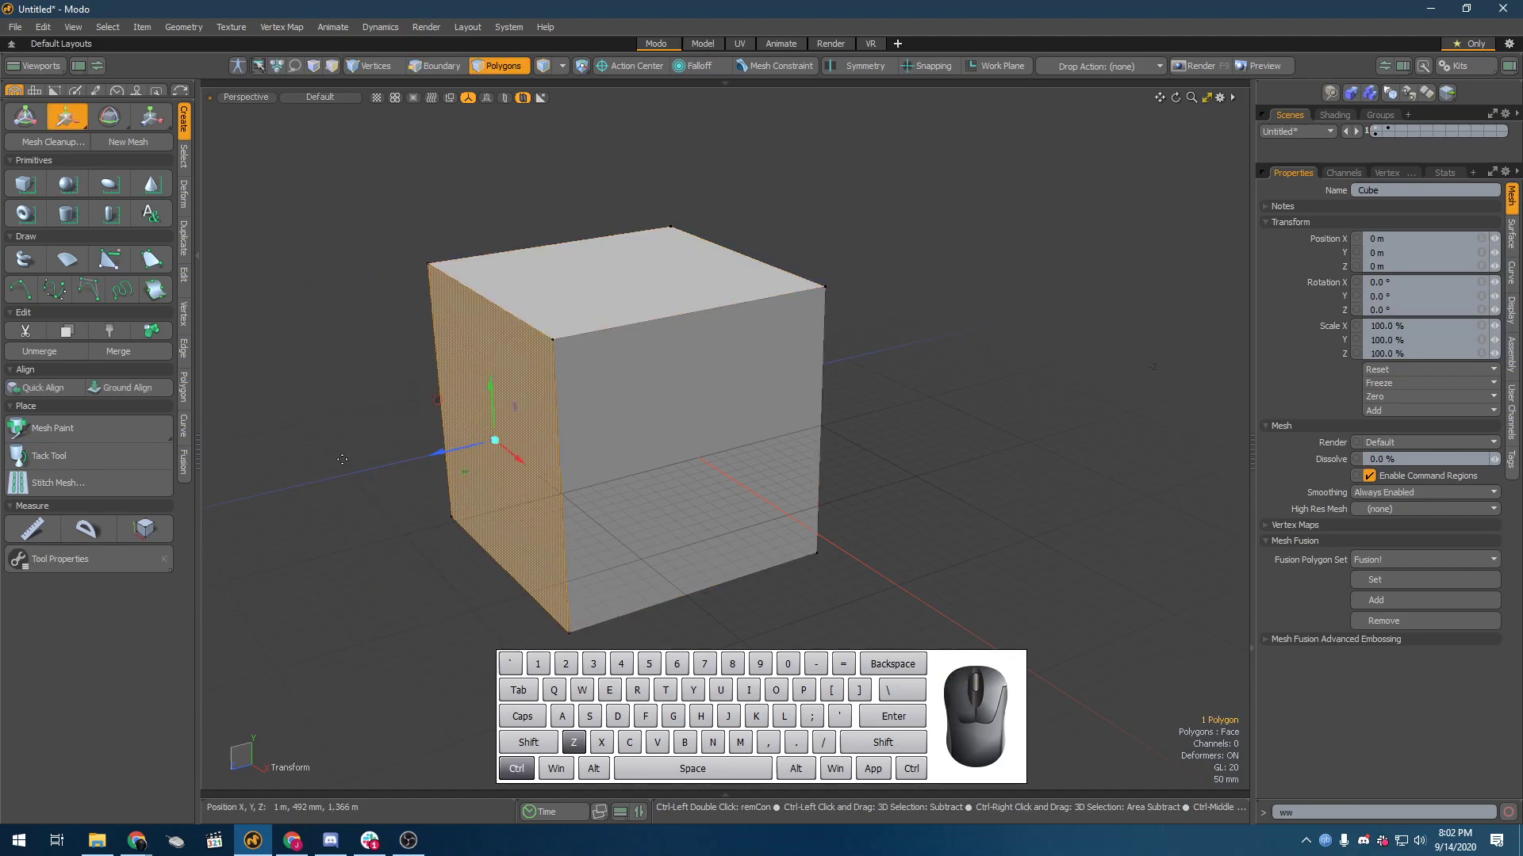
Step: Undo back to the unbeveled Catmull-Clark cube with its side polygon selected in polygon mode
key(ctrl+z)
key(ctrl+z)
key(ctrl+z)
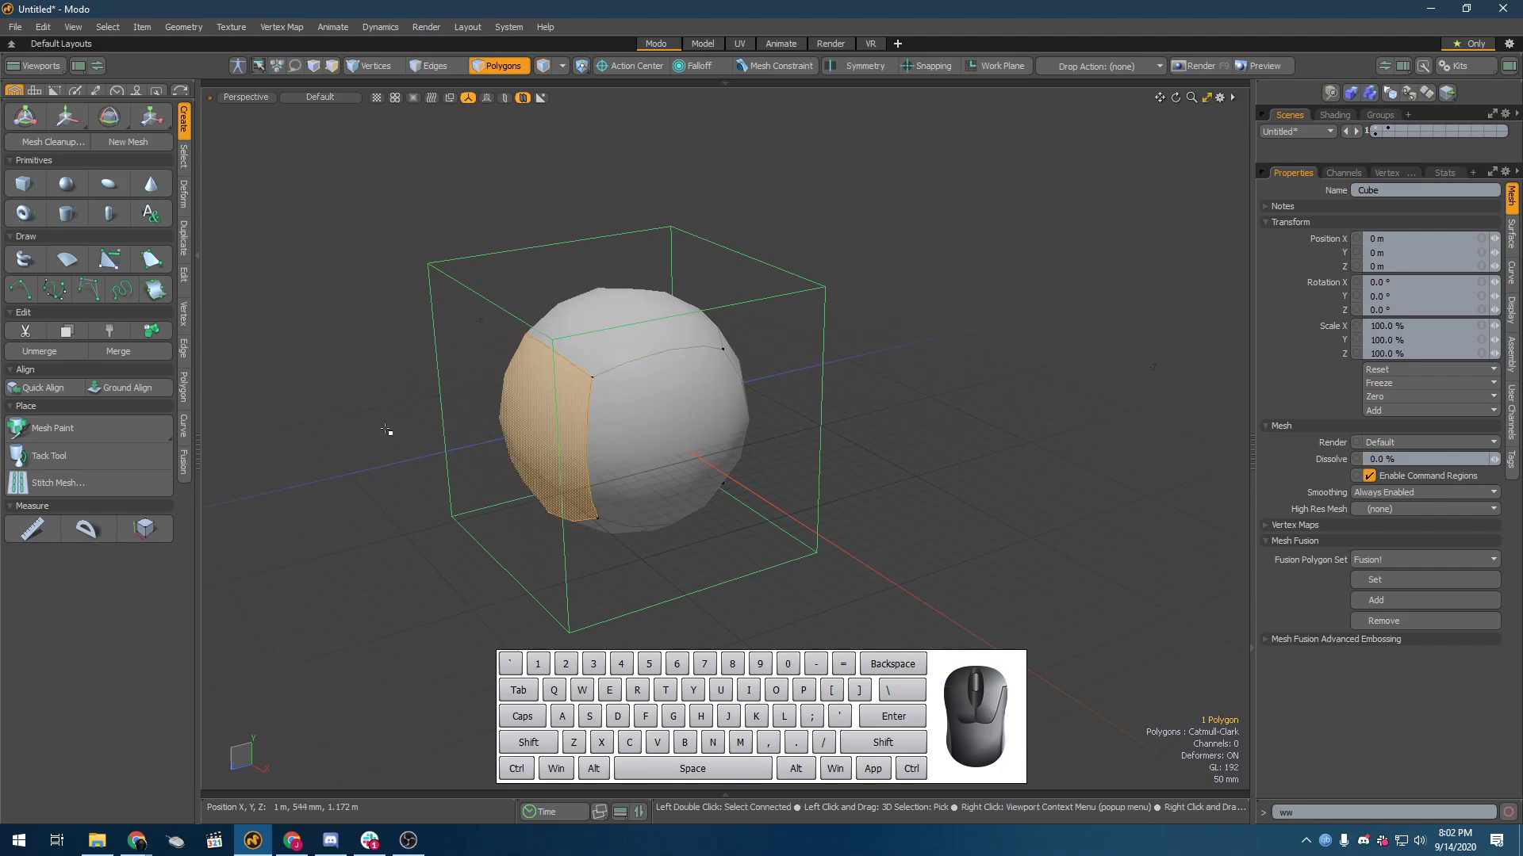
key(1)
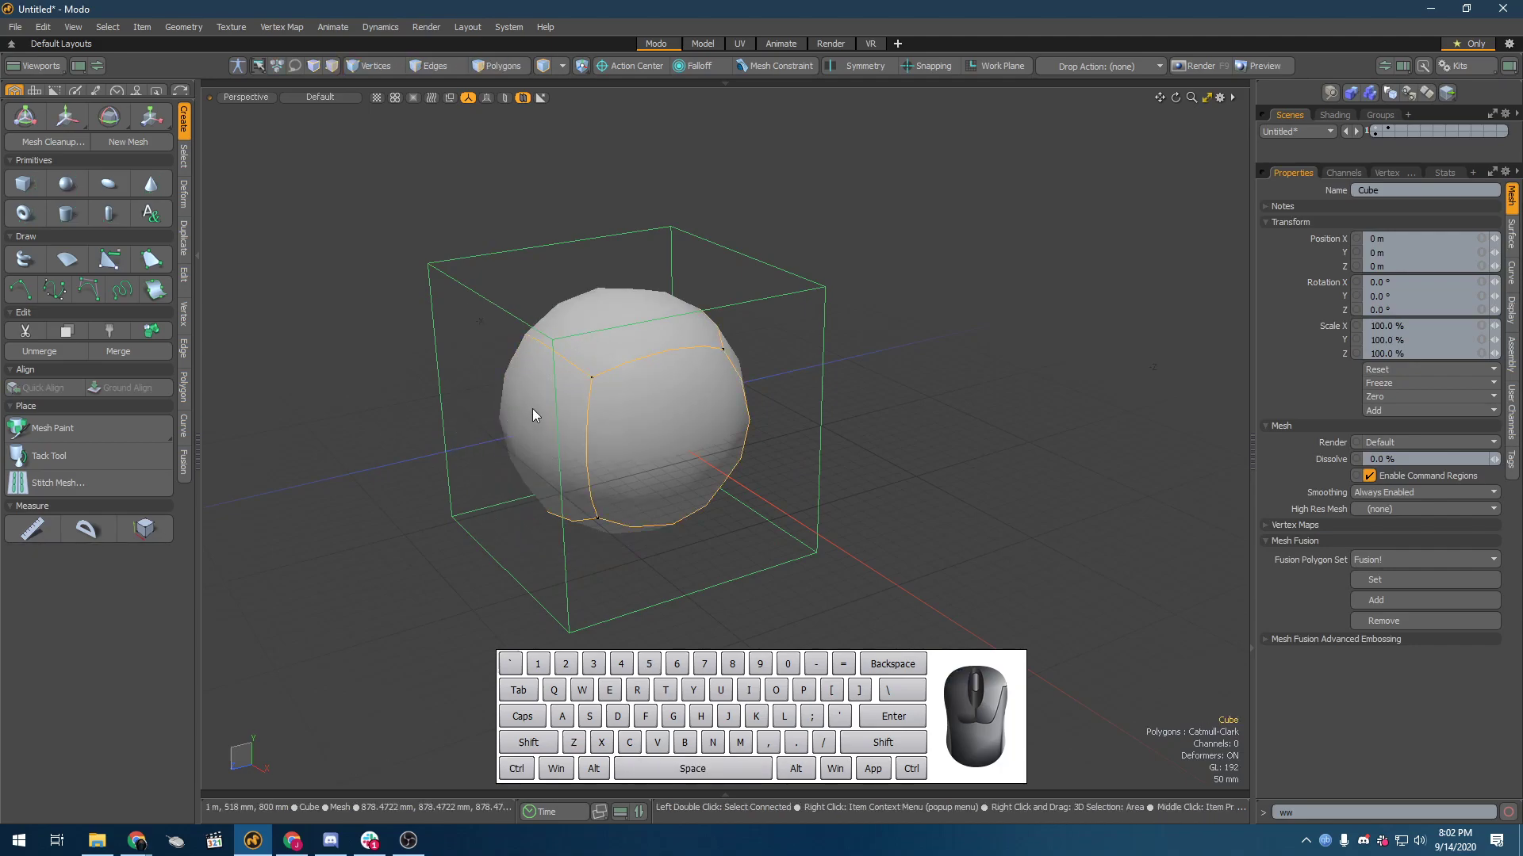
key(3)
alt+drag(533, 409, 543, 468)
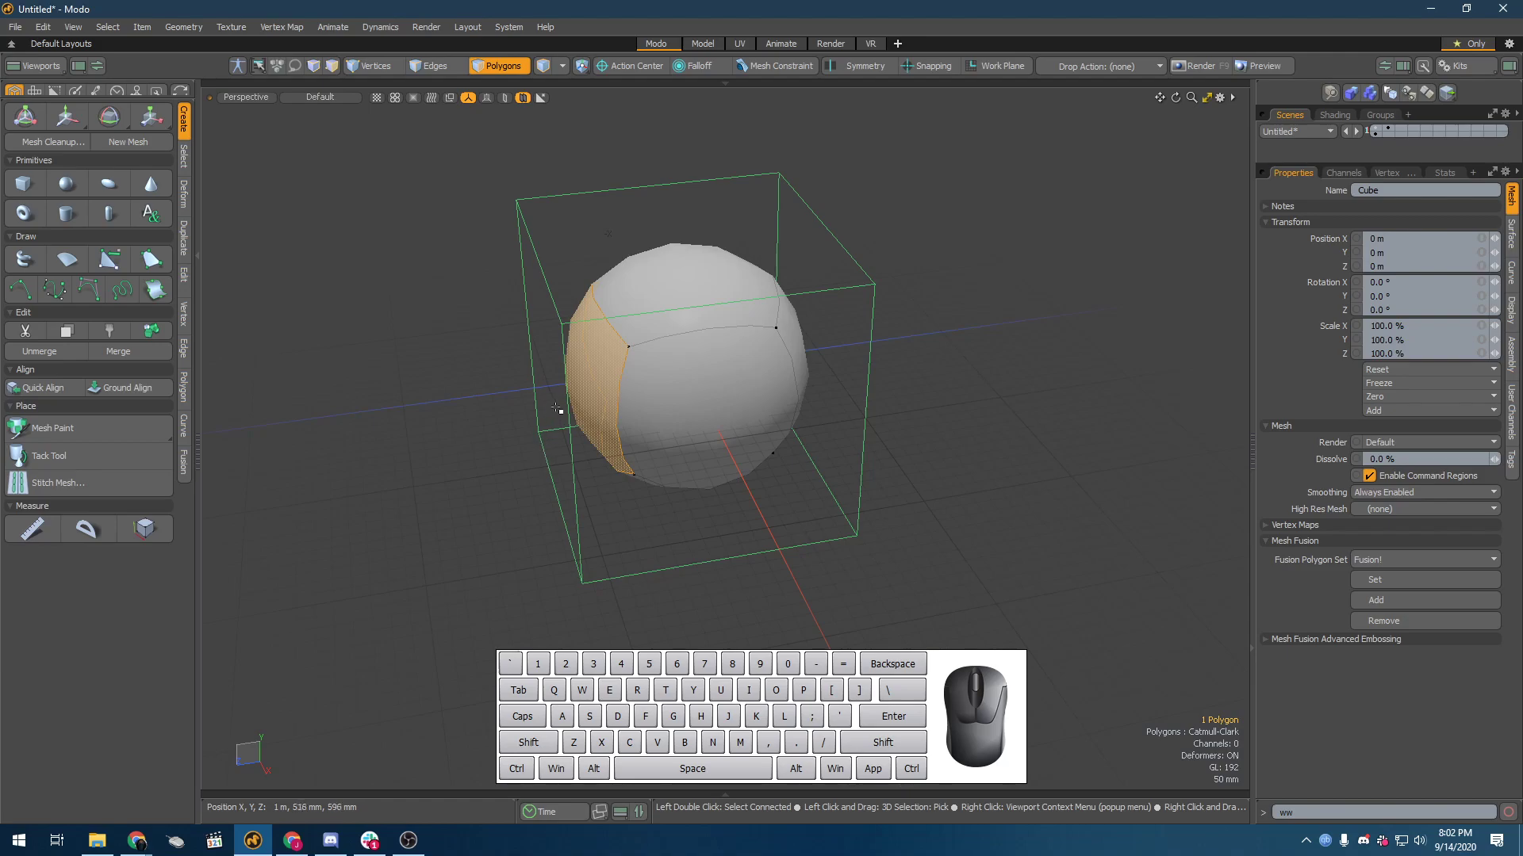
Step: Bevel the side polygon with a very small outward shift, and examine the tightened edge in edge mode
key(b)
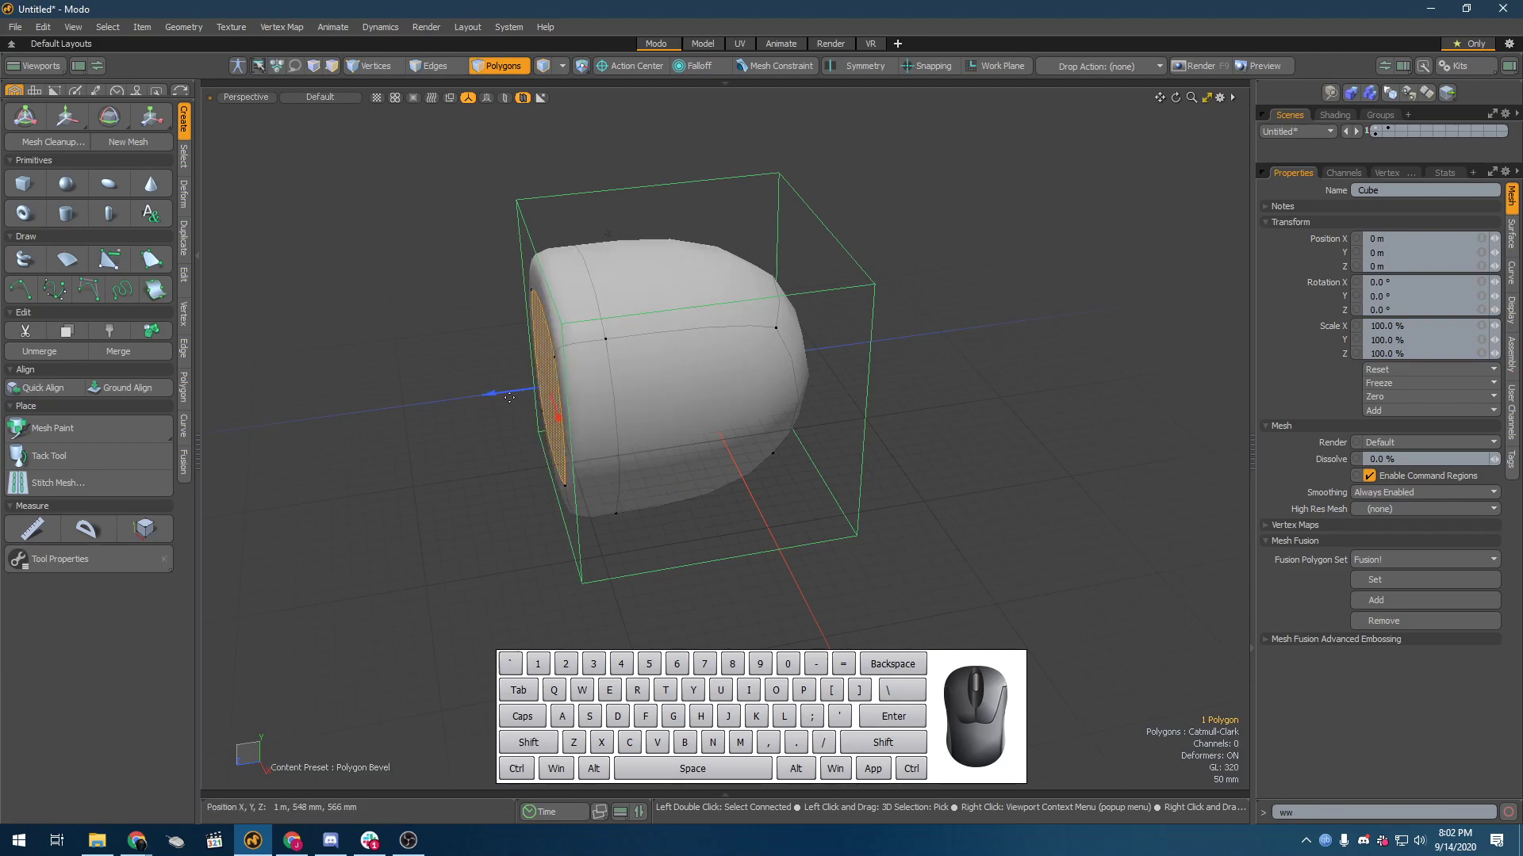
drag(494, 393, 702, 375)
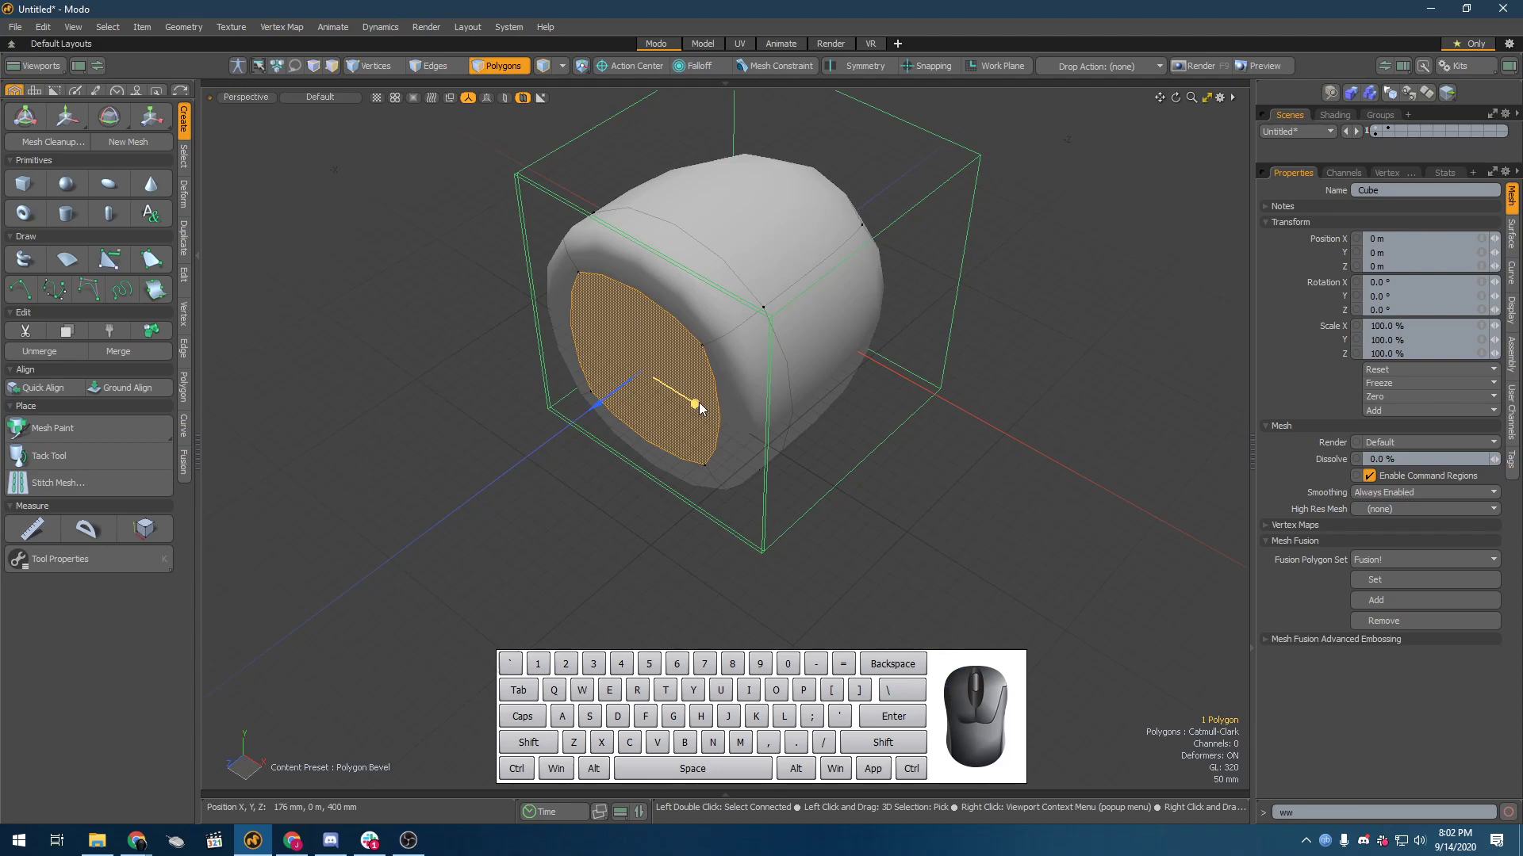
alt+drag(691, 377, 904, 357)
key(2)
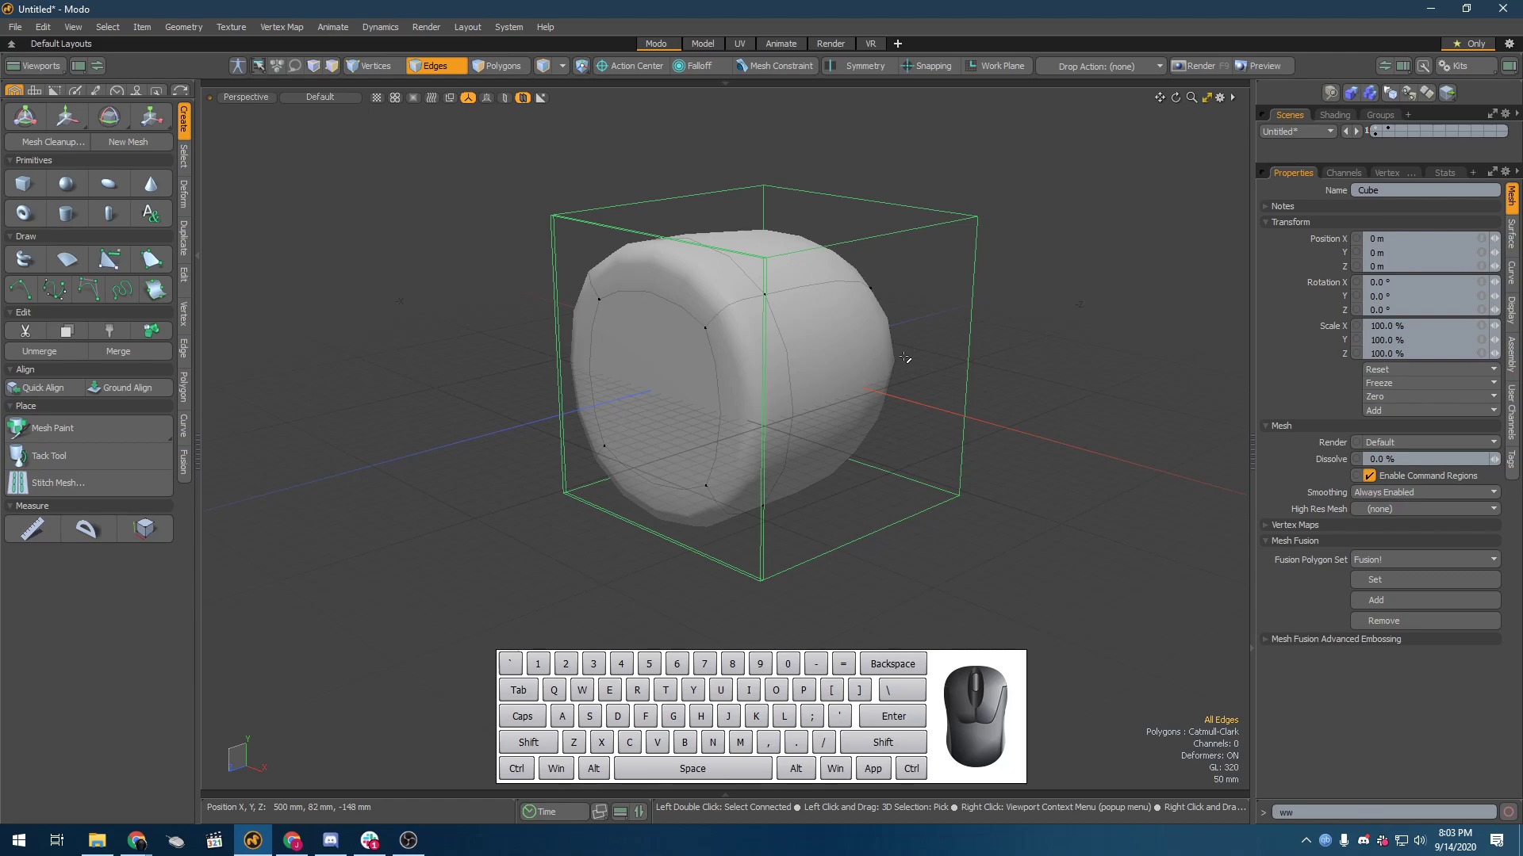
alt+drag(905, 358, 717, 322)
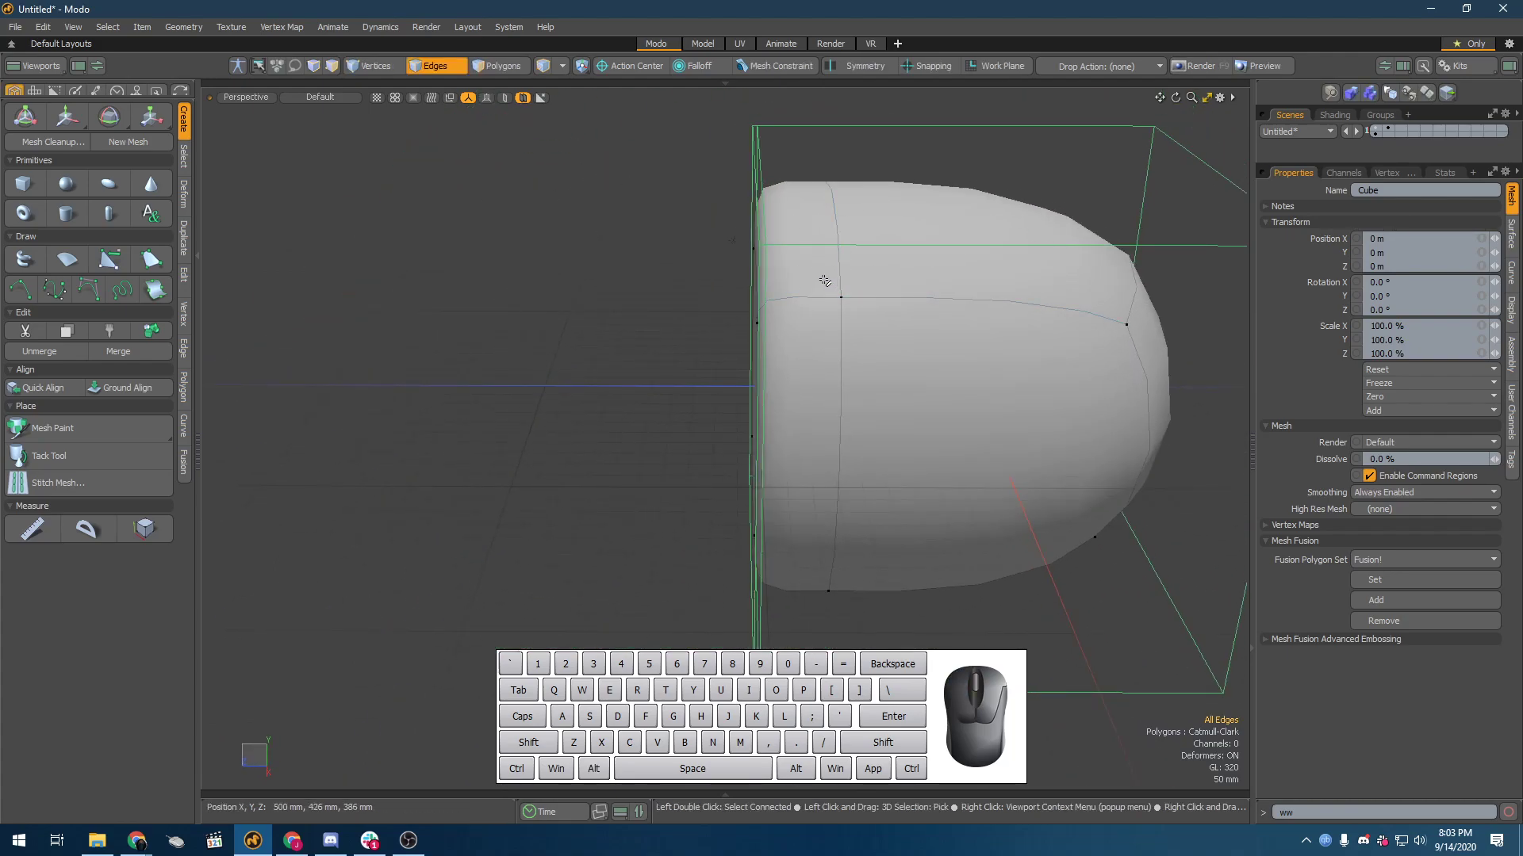
alt+drag(805, 245, 775, 272)
scroll(701, 293, down, 4)
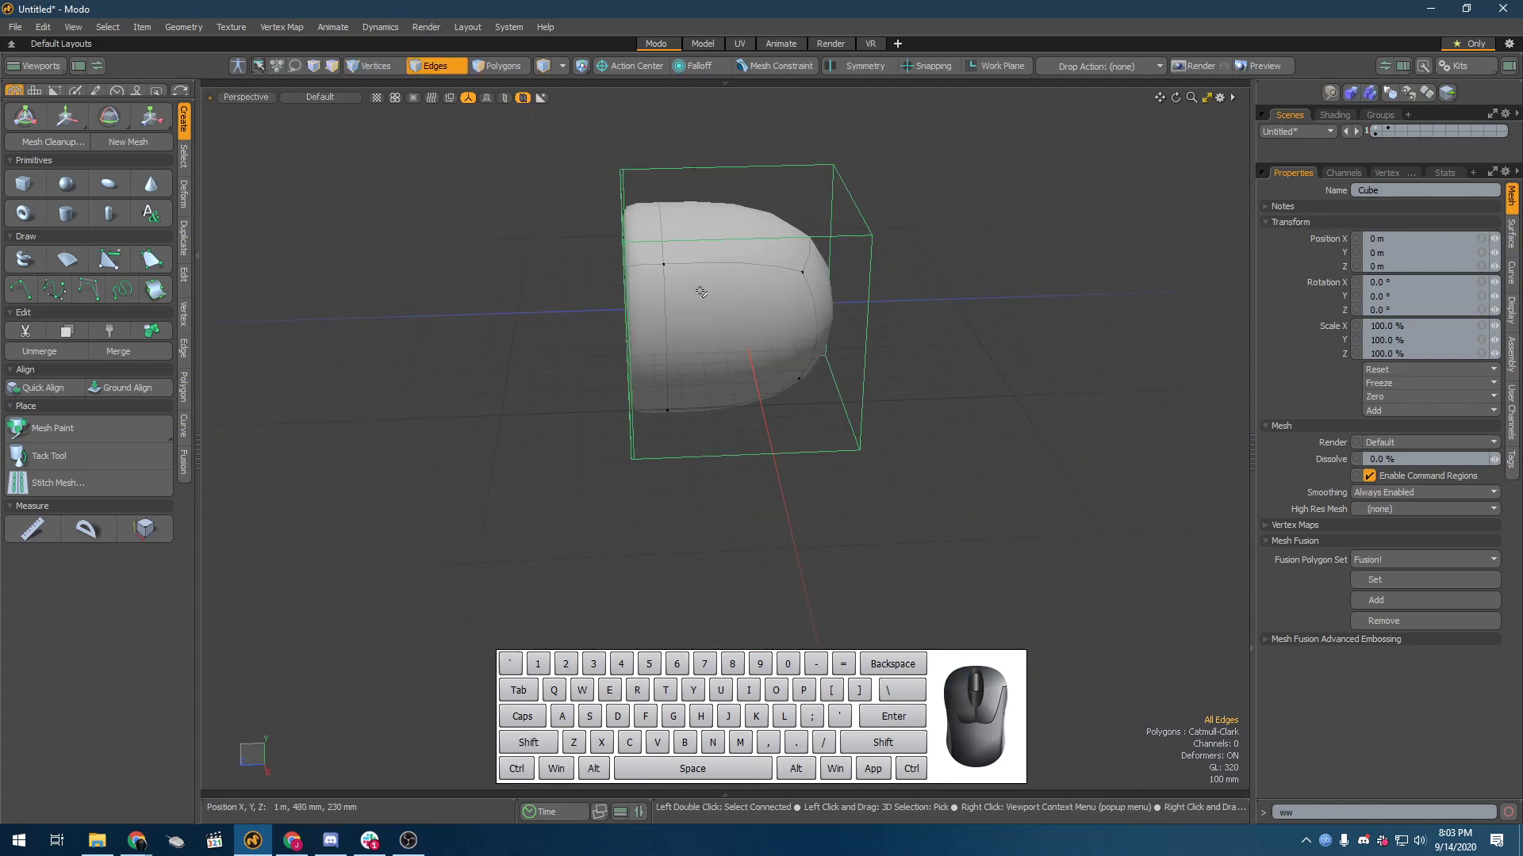
Step: Turn off the Catmull-Clark surface for the whole beveled cube, and bring up the edge modeling tools
key(5)
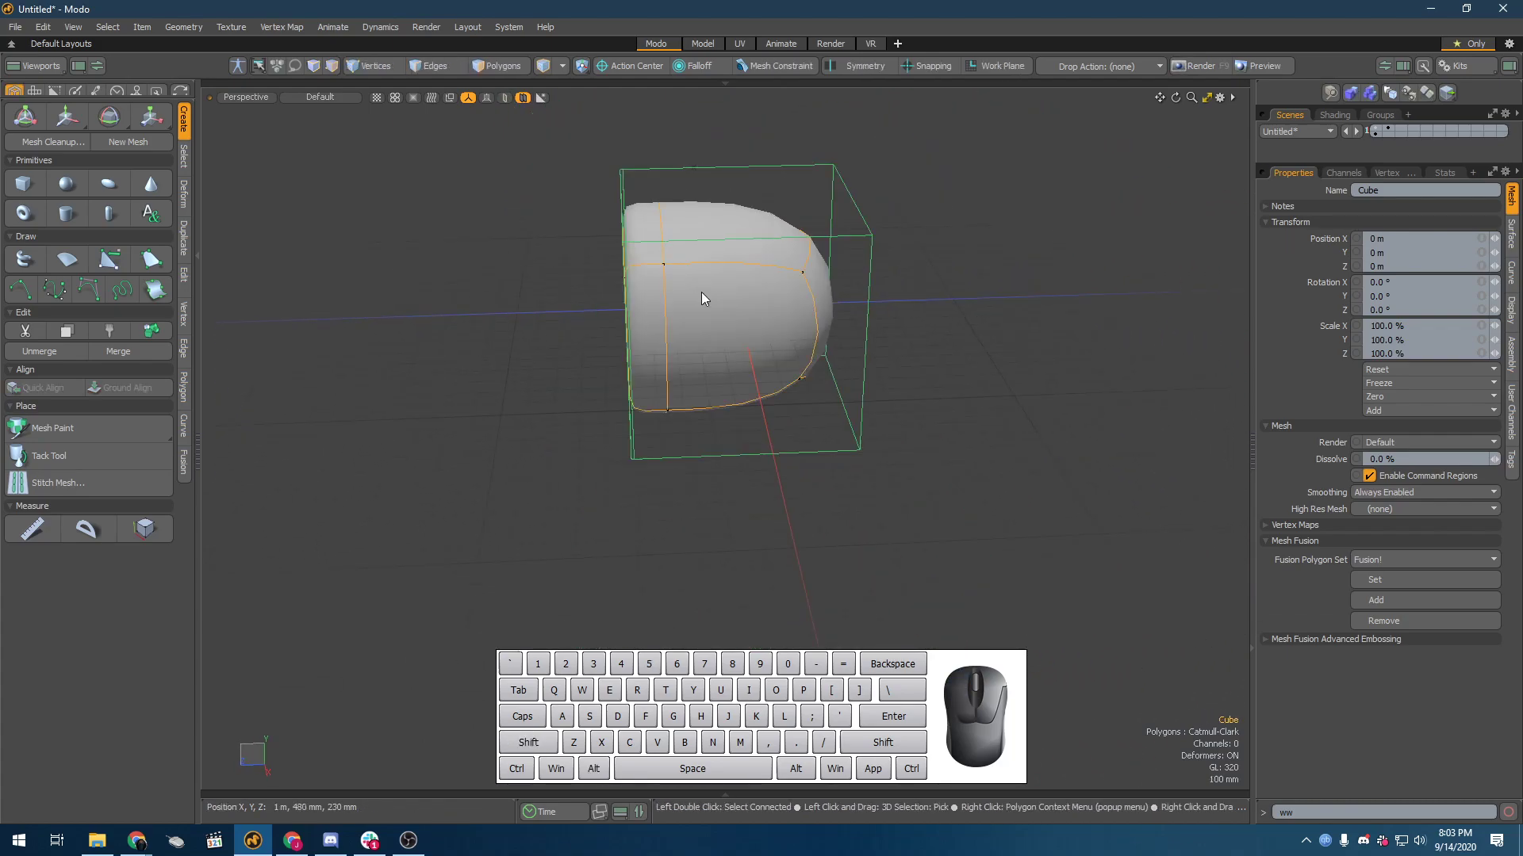
click(1064, 146)
key(shift+Tab)
alt+drag(660, 292, 671, 287)
scroll(664, 282, up, 4)
alt+drag(680, 204, 657, 206)
click(187, 354)
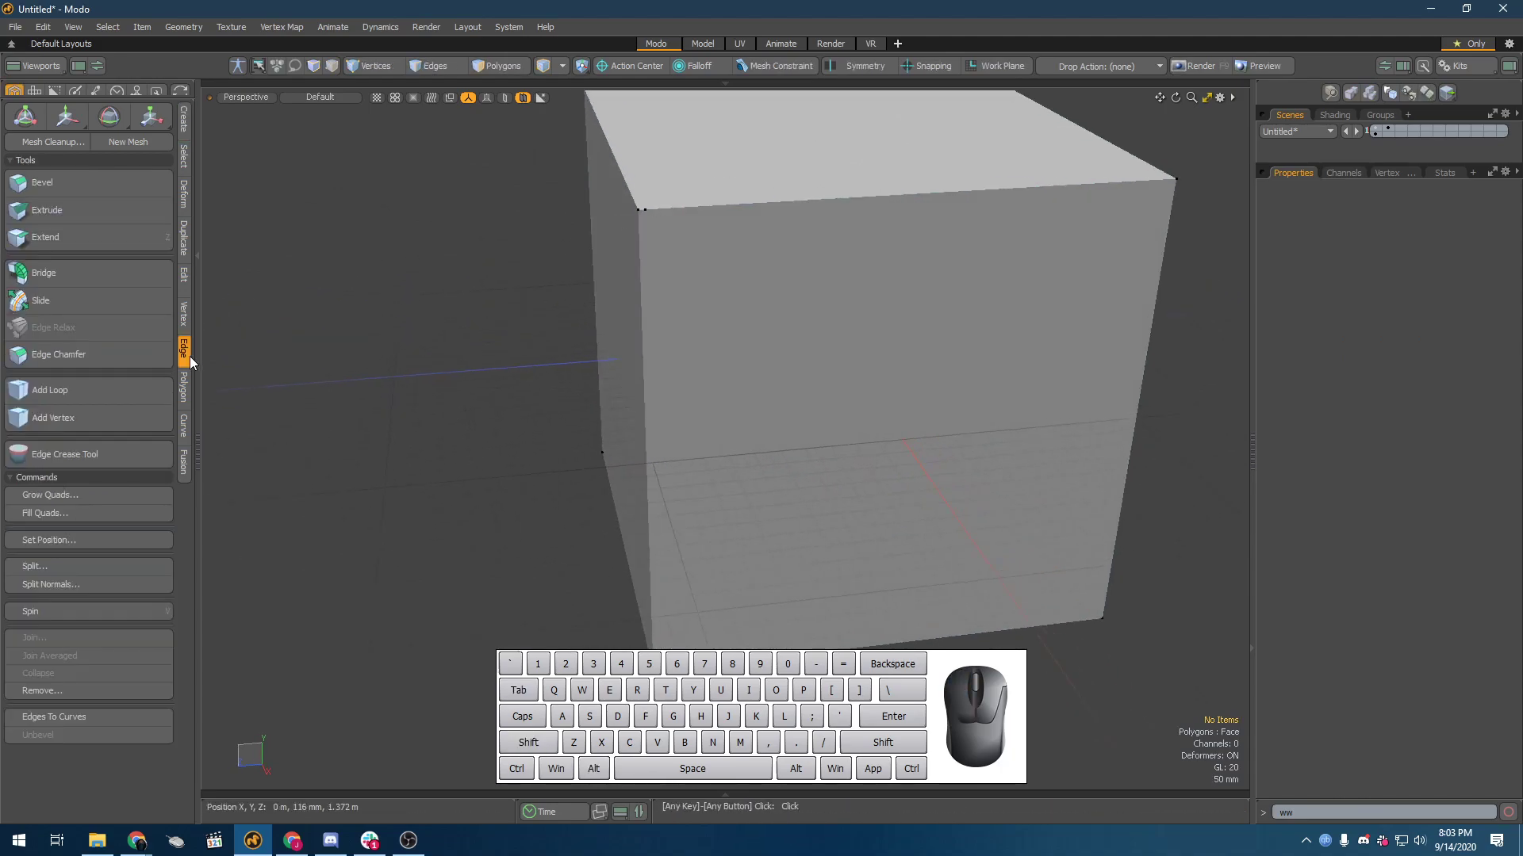
click(68, 392)
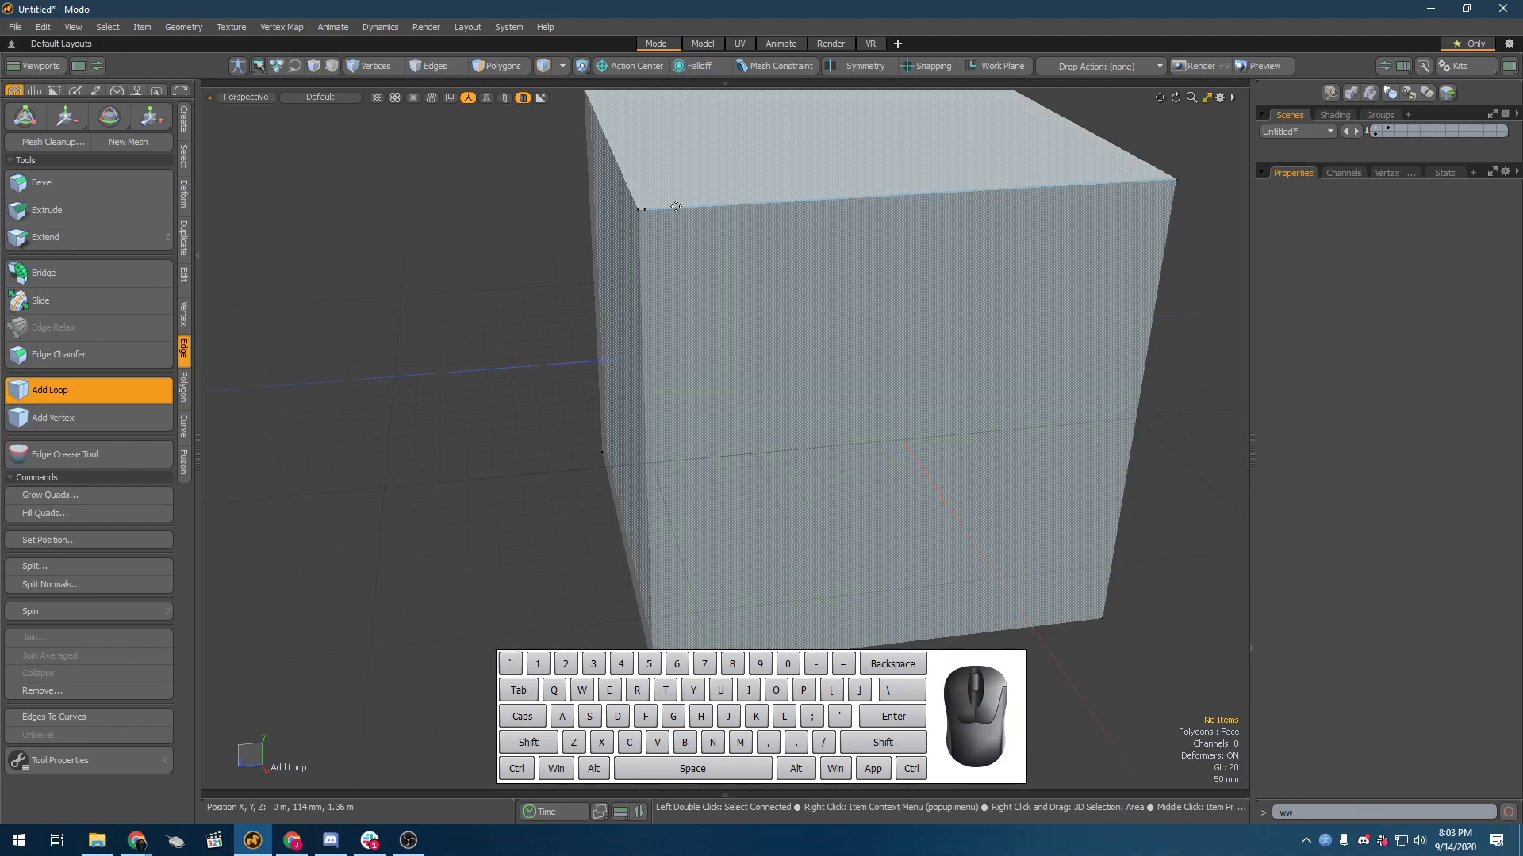
alt+drag(754, 225, 707, 213)
scroll(717, 203, down, 2)
key(ctrl+z)
click(644, 312)
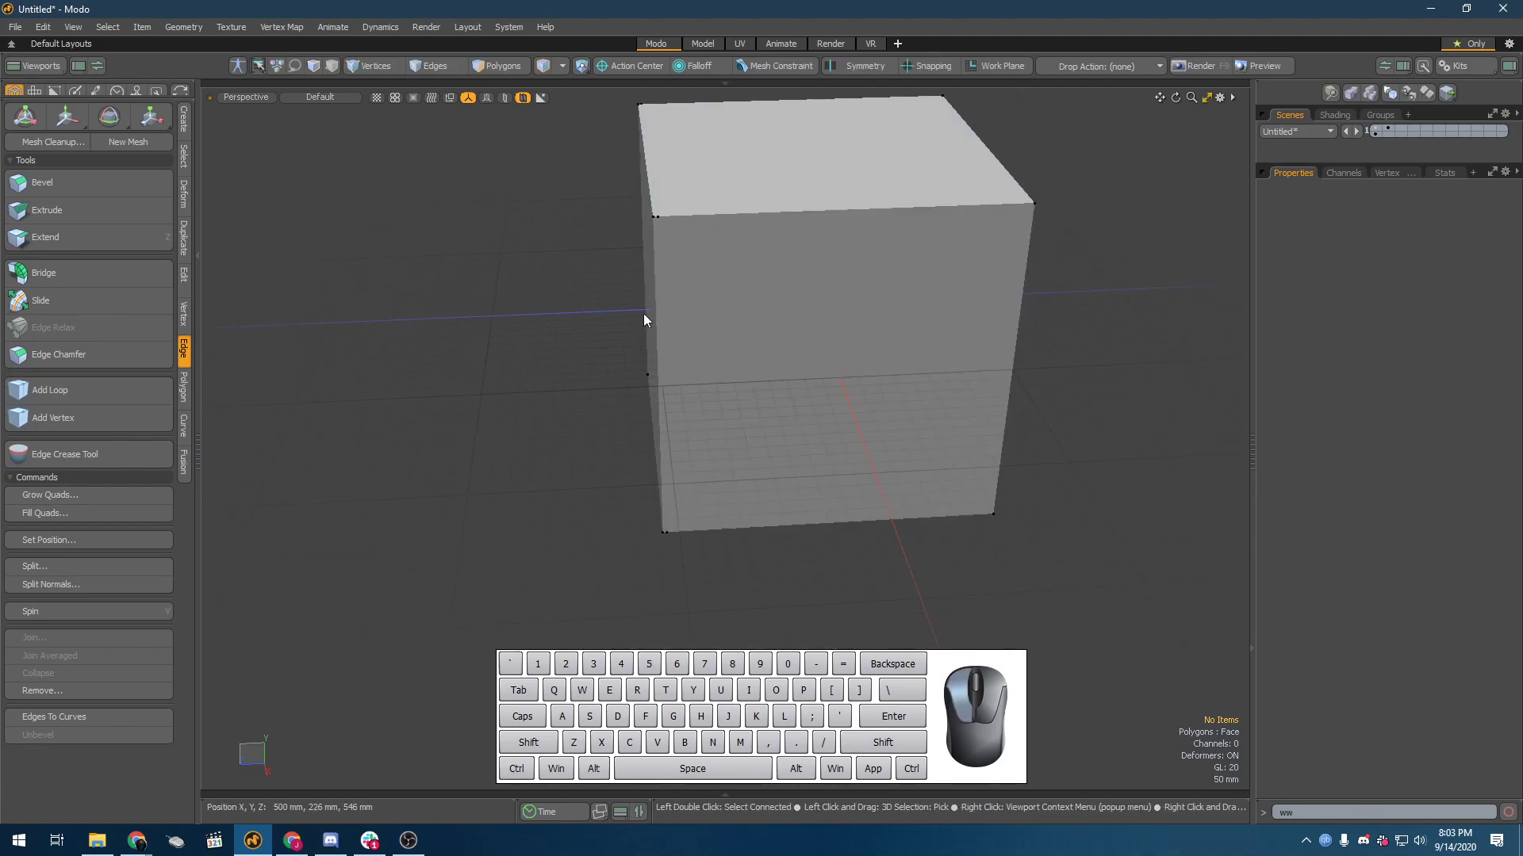
Step: Add two edge loops around the cube close behind the beveled side with the Add Loop tool
click(36, 388)
drag(731, 220, 667, 215)
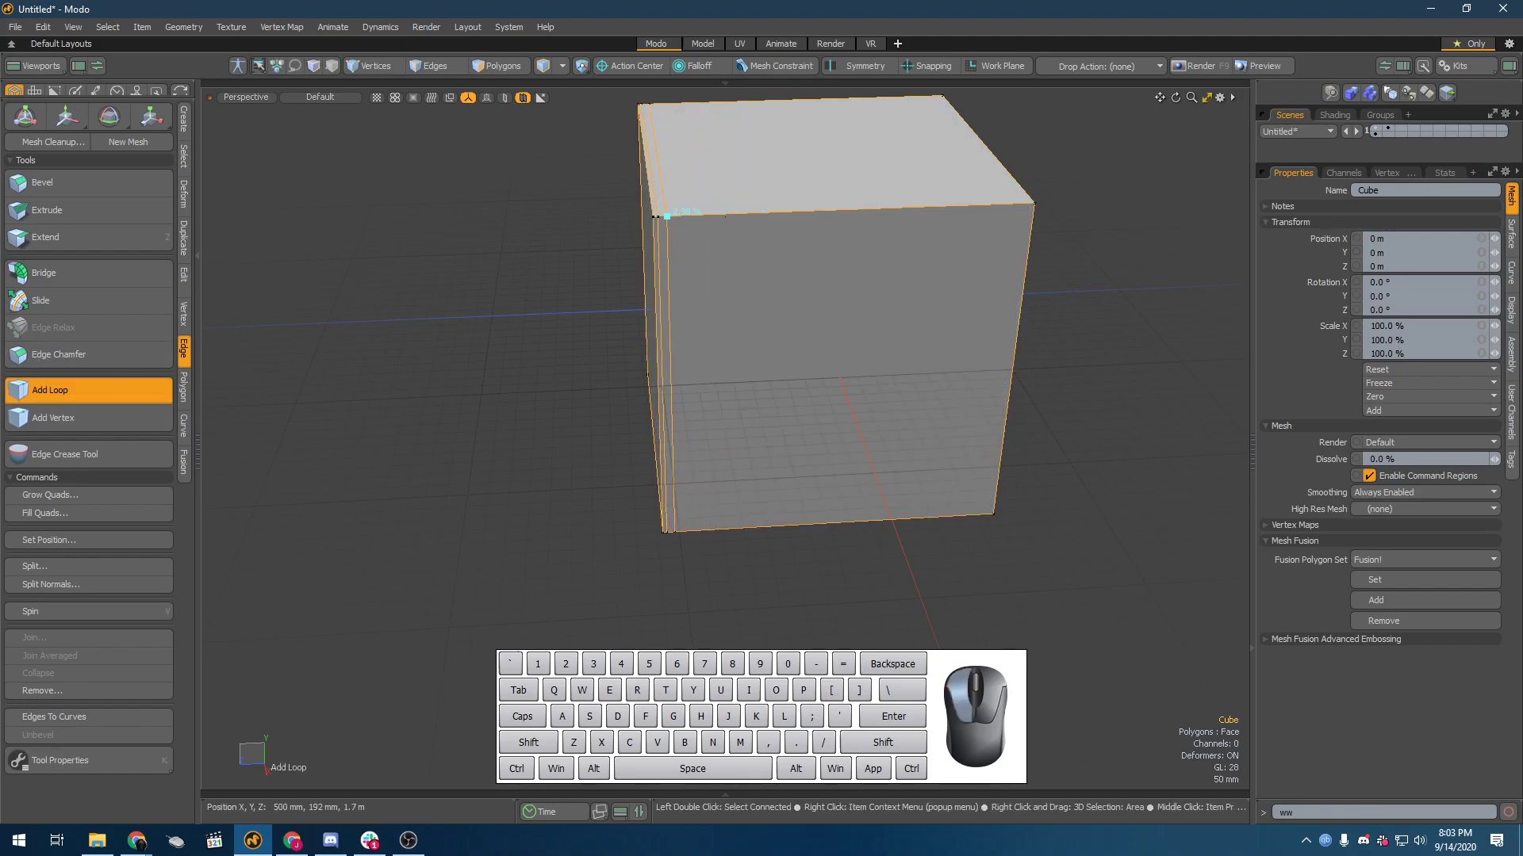
shift+click(695, 214)
shift+drag(696, 214, 676, 215)
key(q)
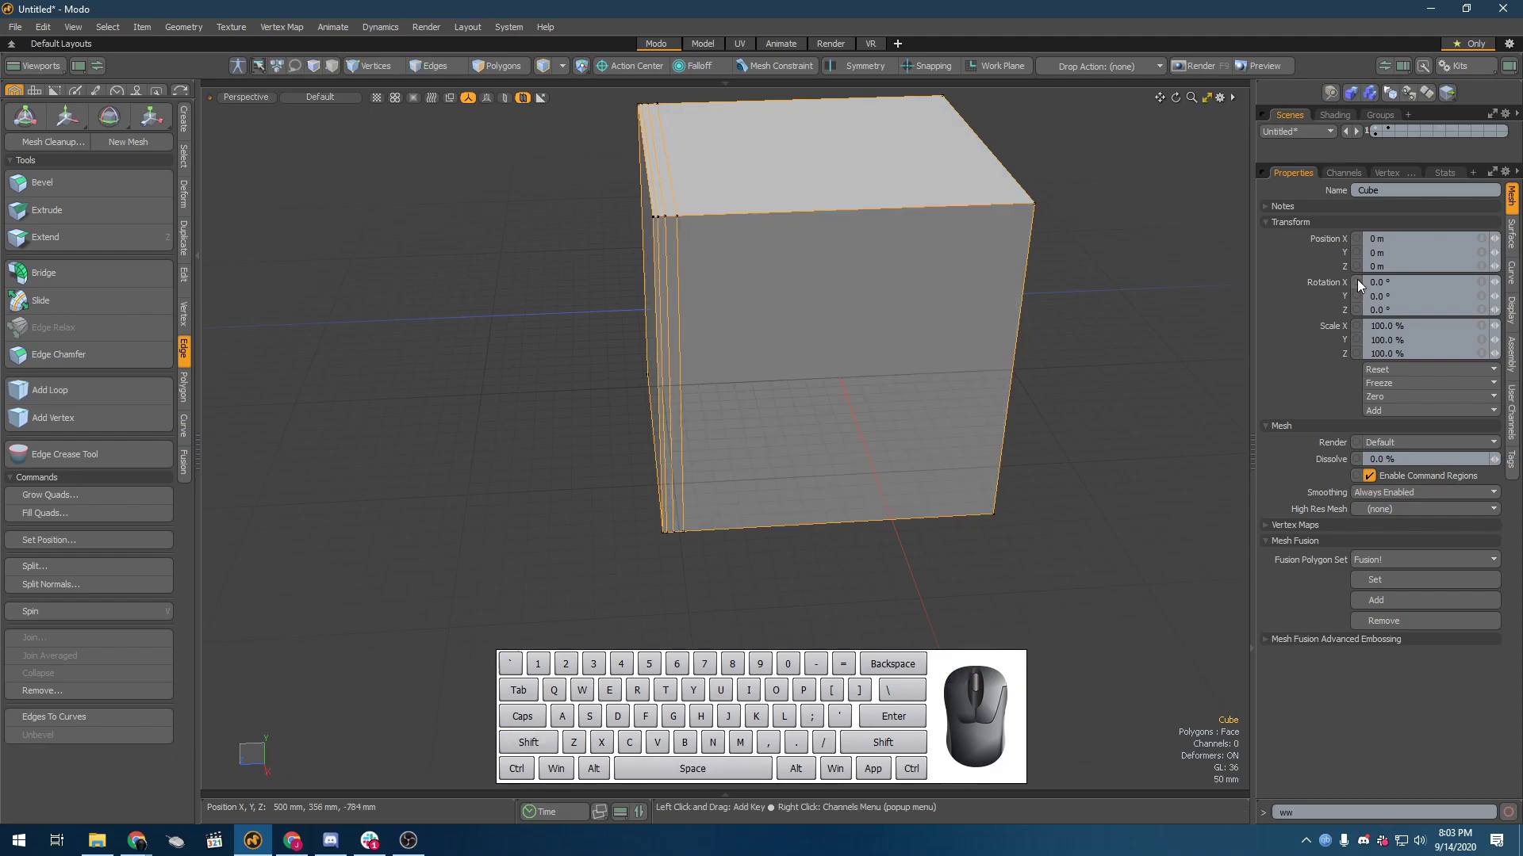
Step: Turn on the Catmull-Clark surface for the whole cube and view the sharpened side against the cage
click(1176, 291)
key(shift+Tab)
alt+drag(627, 341, 822, 342)
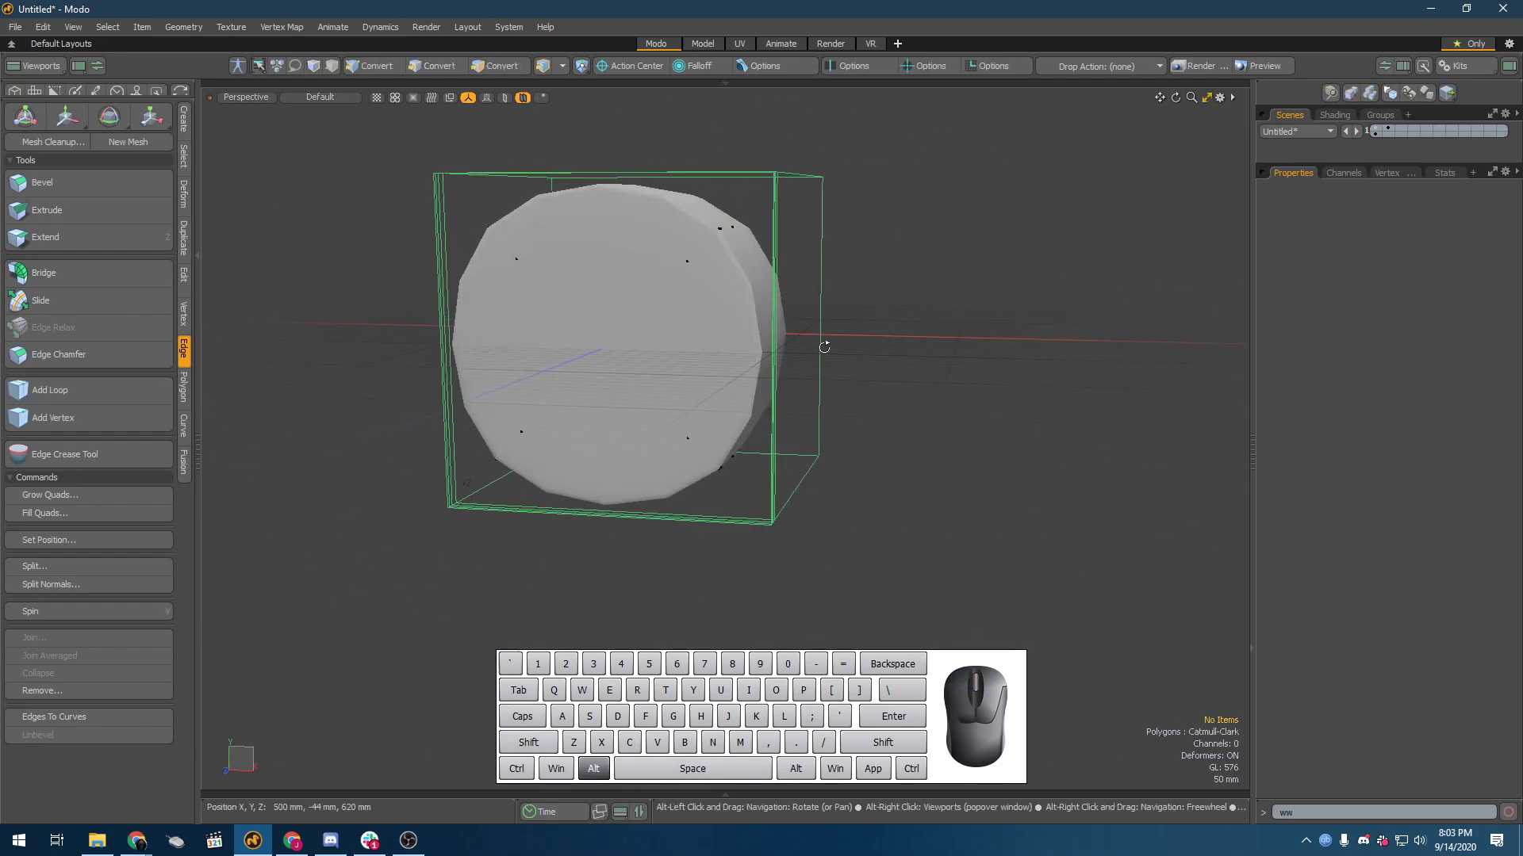
Step: Select the edge loop farthest behind the beveled side and compare it with its cage edge
scroll(602, 171, up, 5)
alt+drag(714, 297, 602, 307)
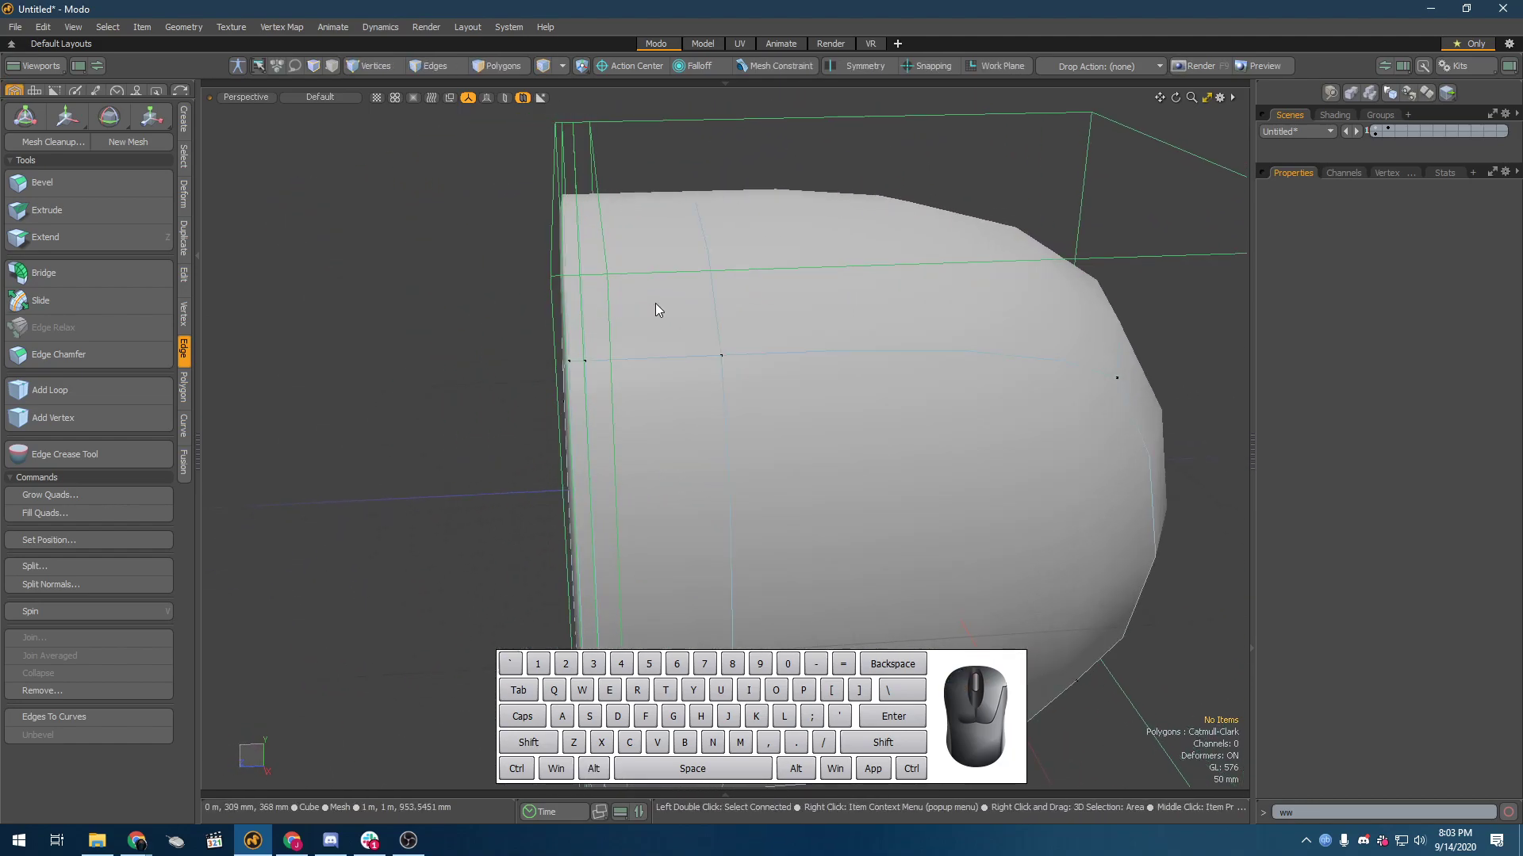
alt+drag(658, 299, 633, 379)
double_click(628, 398)
scroll(635, 398, down, 3)
scroll(632, 379, up, 3)
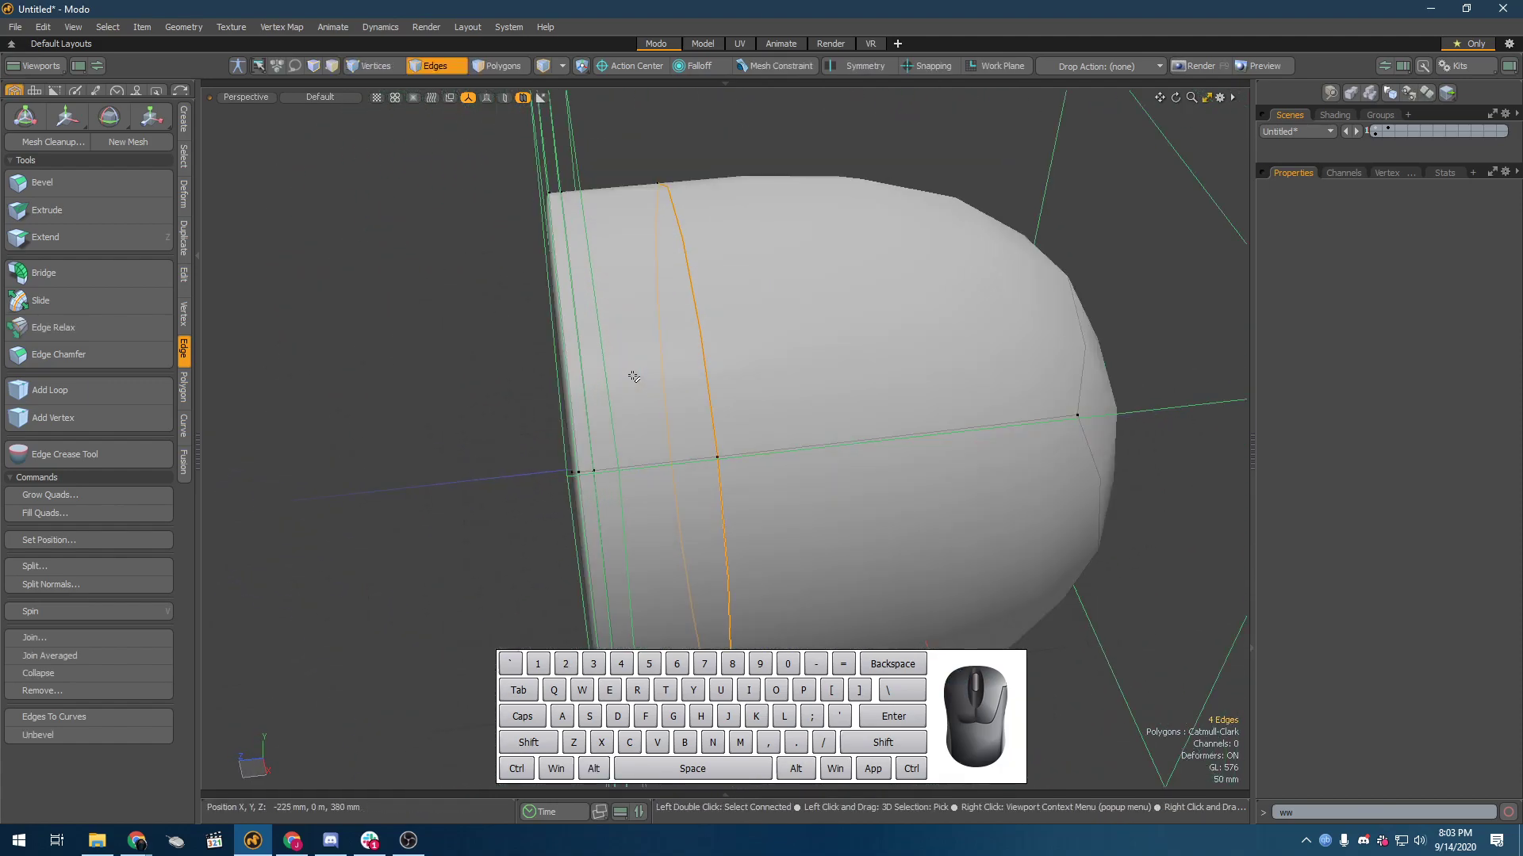
Step: Select the edge loops nearest the beveled side one after another and examine how tightly they hold the rounded rim
click(597, 380)
double_click(597, 379)
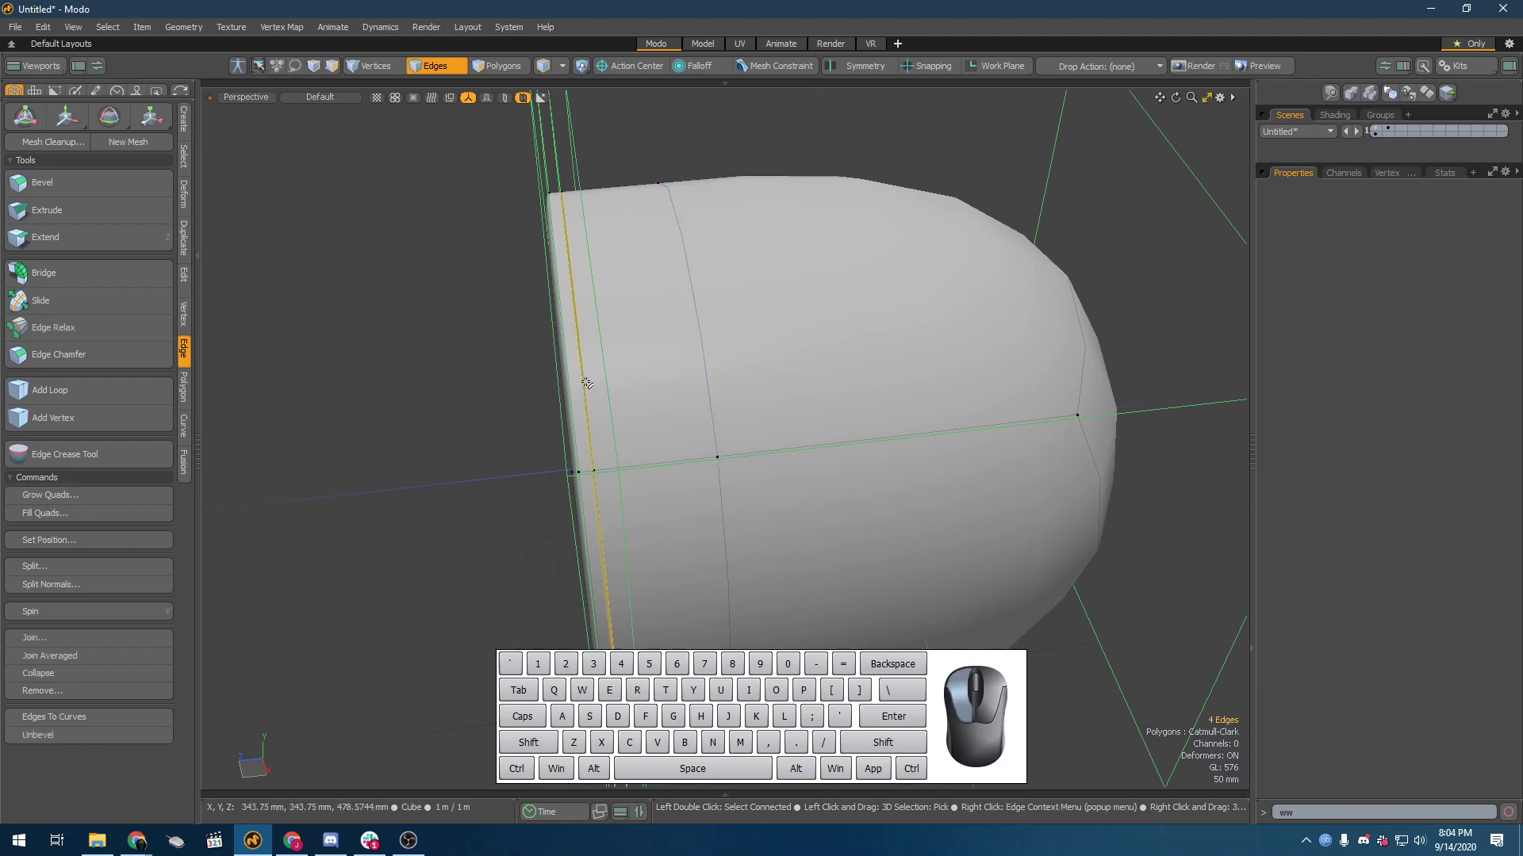
alt+drag(597, 379, 664, 386)
double_click(672, 368)
double_click(672, 367)
click(672, 367)
double_click(664, 384)
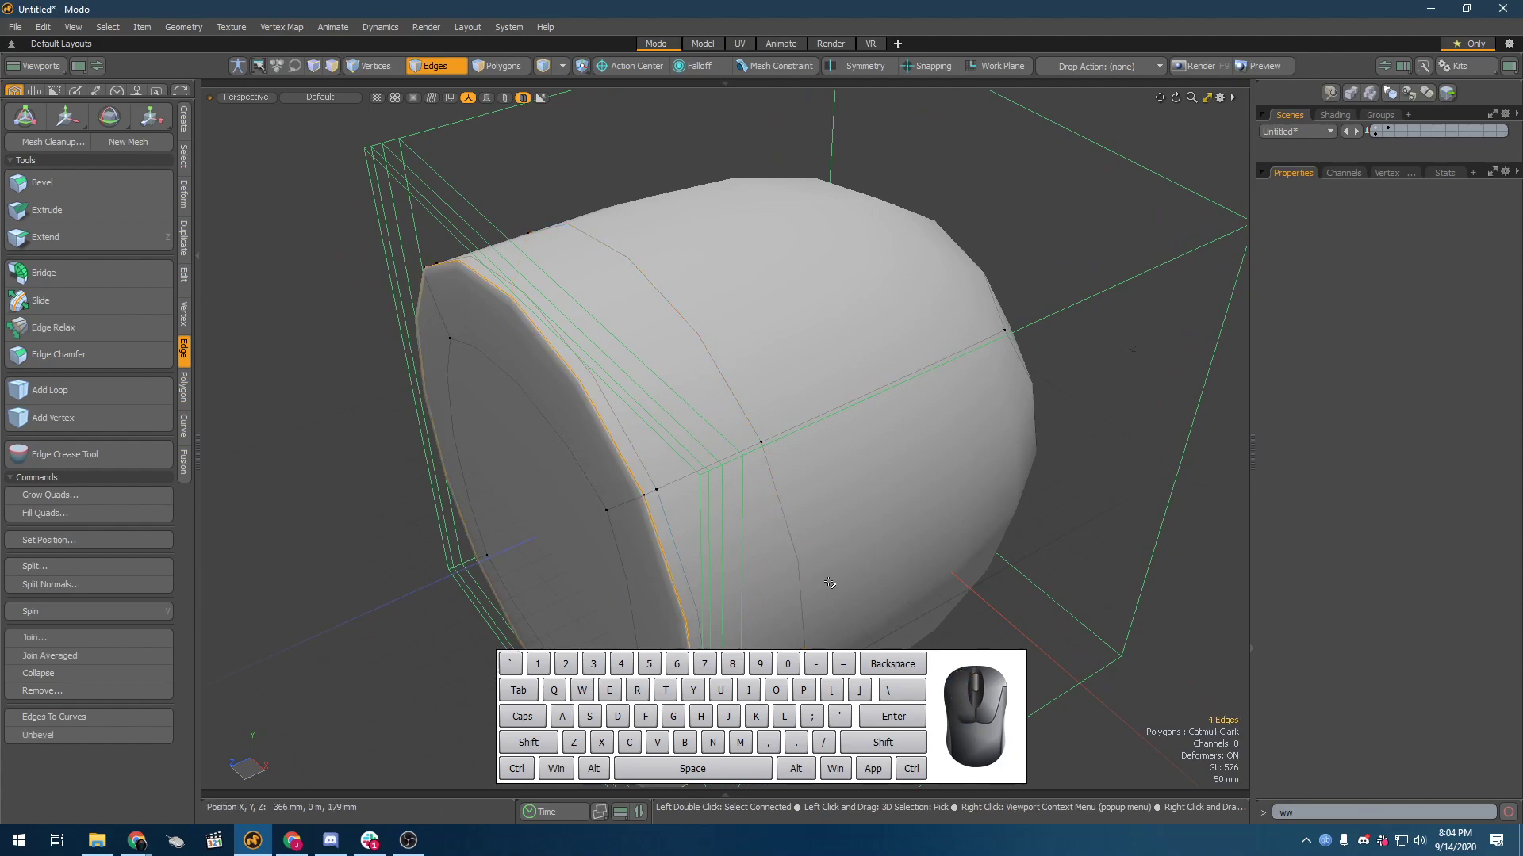
alt+drag(731, 322, 744, 537)
scroll(848, 303, down, 4)
alt+drag(809, 317, 856, 343)
scroll(856, 344, down, 2)
scroll(856, 343, up, 2)
scroll(765, 249, up, 2)
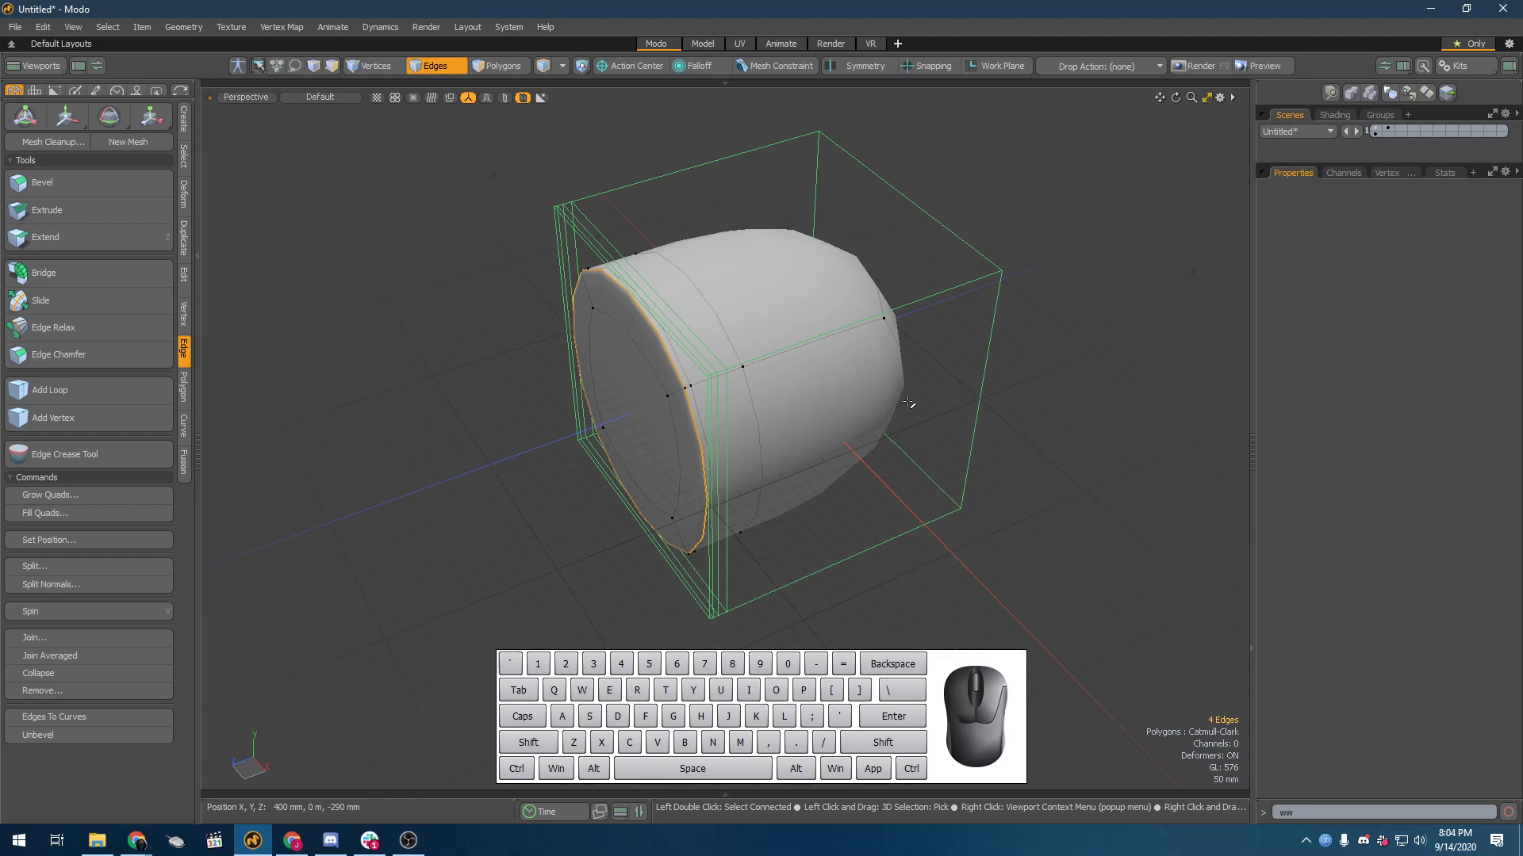
alt+drag(909, 403, 670, 331)
Step: Select the full edge loop farthest behind the beveled side and delete it
click(670, 335)
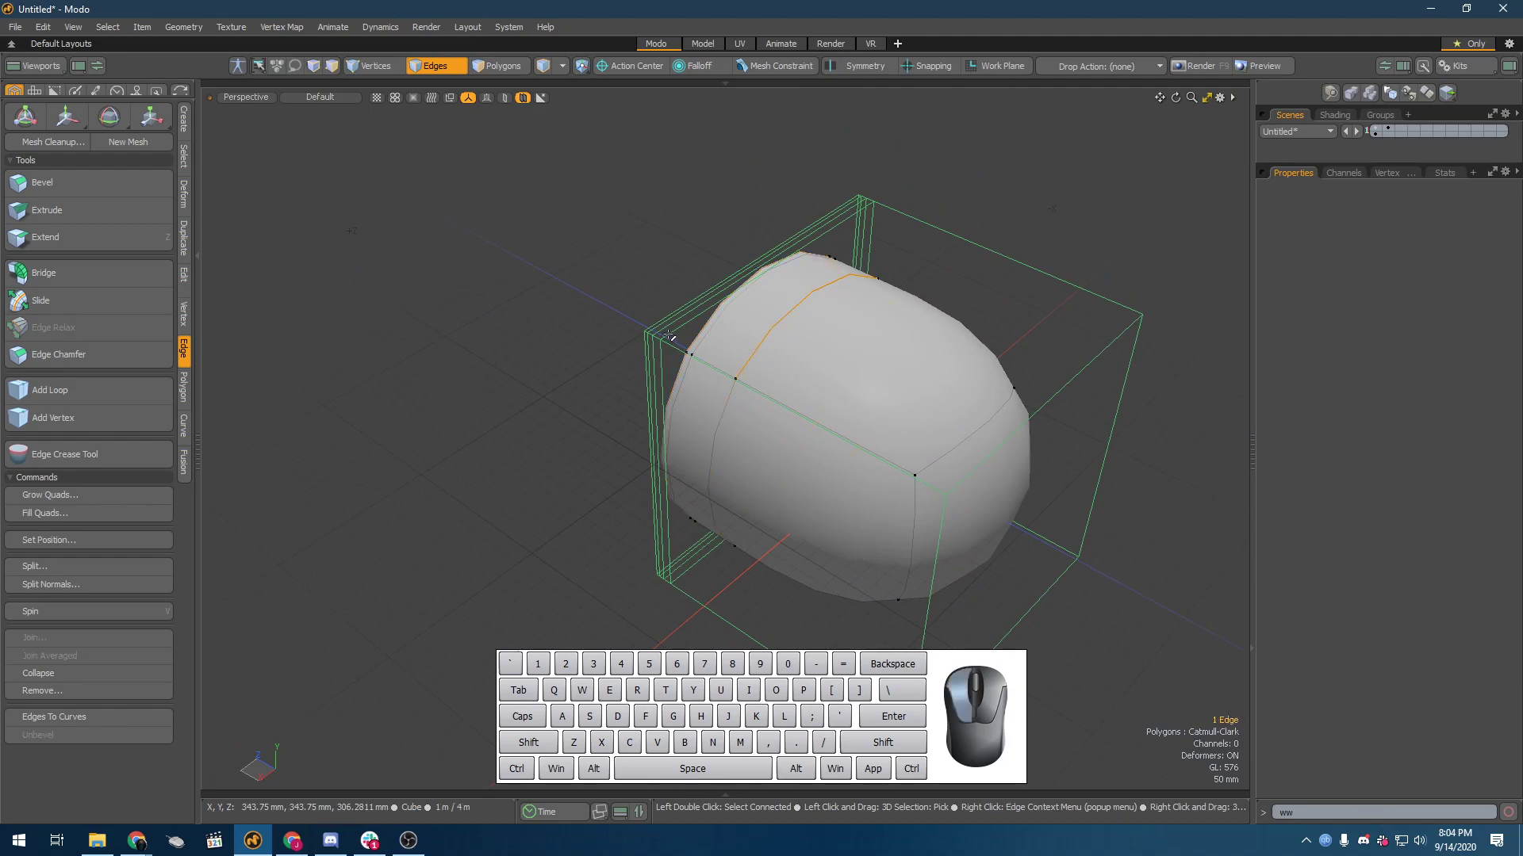
alt+drag(763, 343, 827, 322)
click(720, 387)
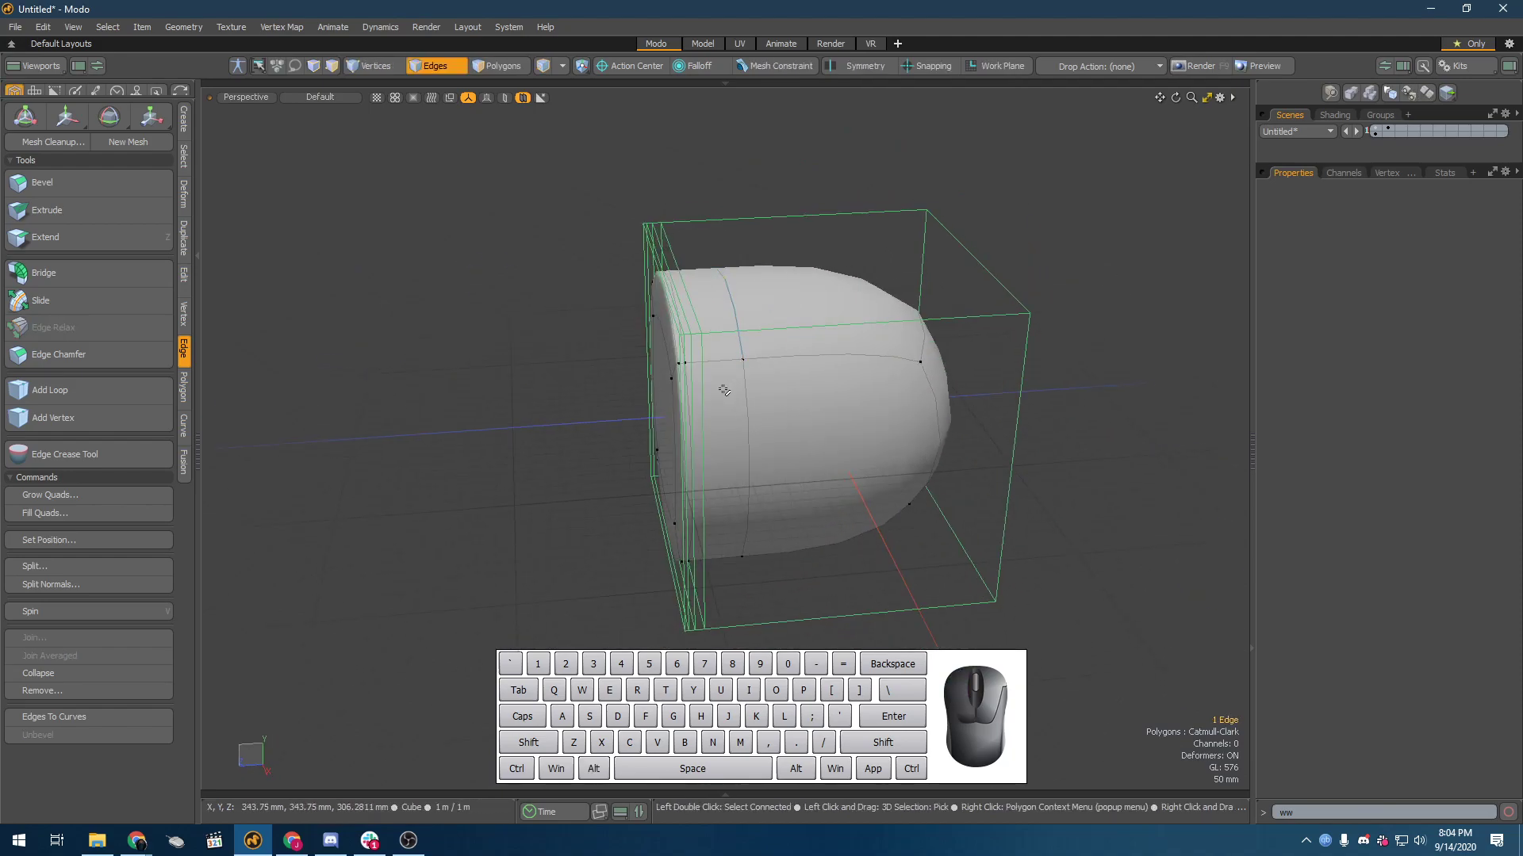
double_click(747, 415)
alt+drag(735, 479, 843, 270)
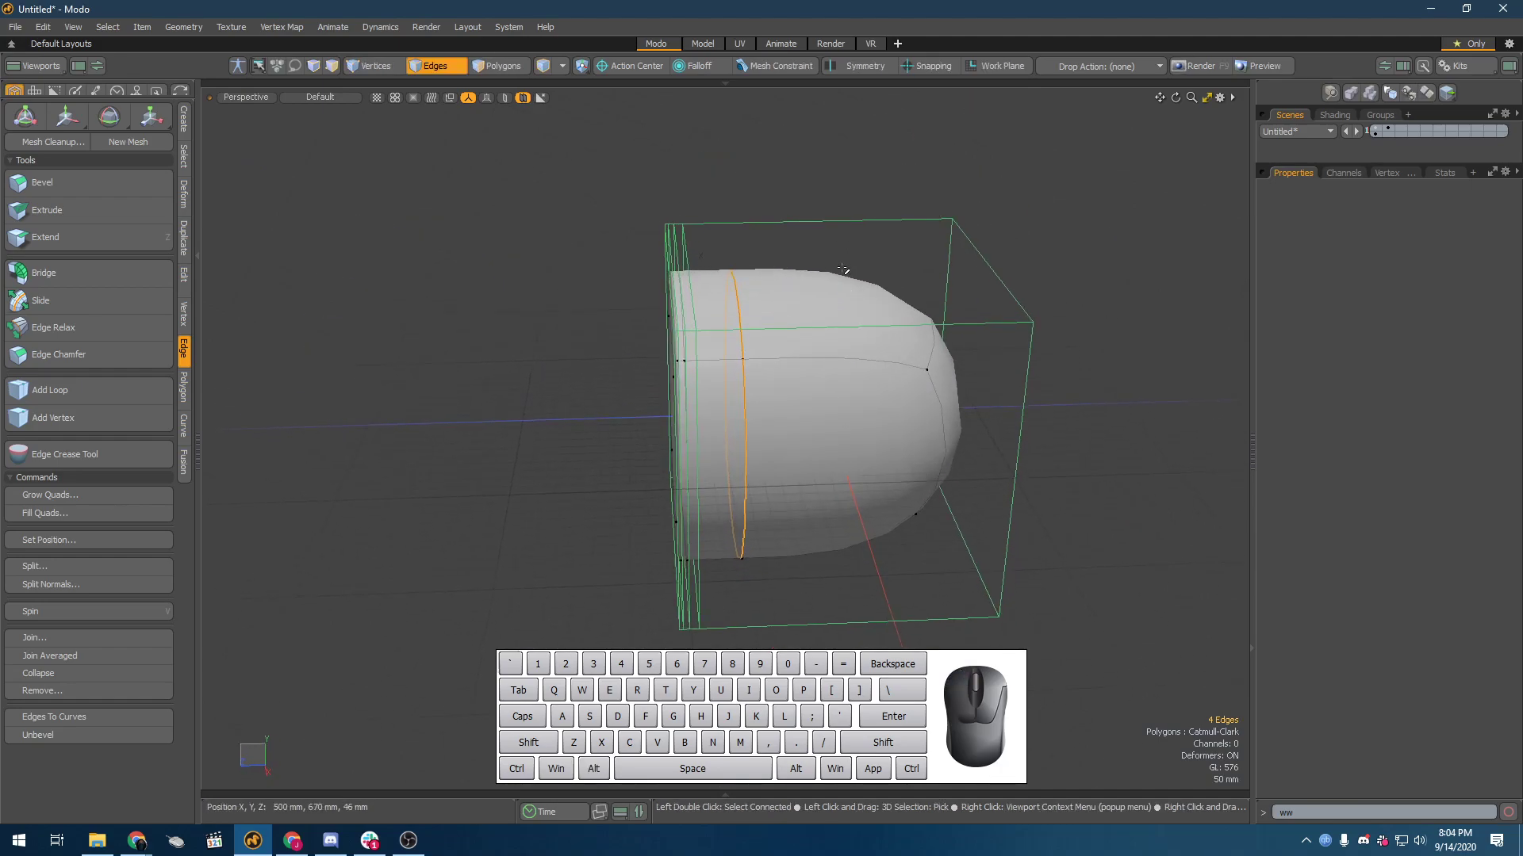
click(843, 270)
scroll(722, 336, up, 5)
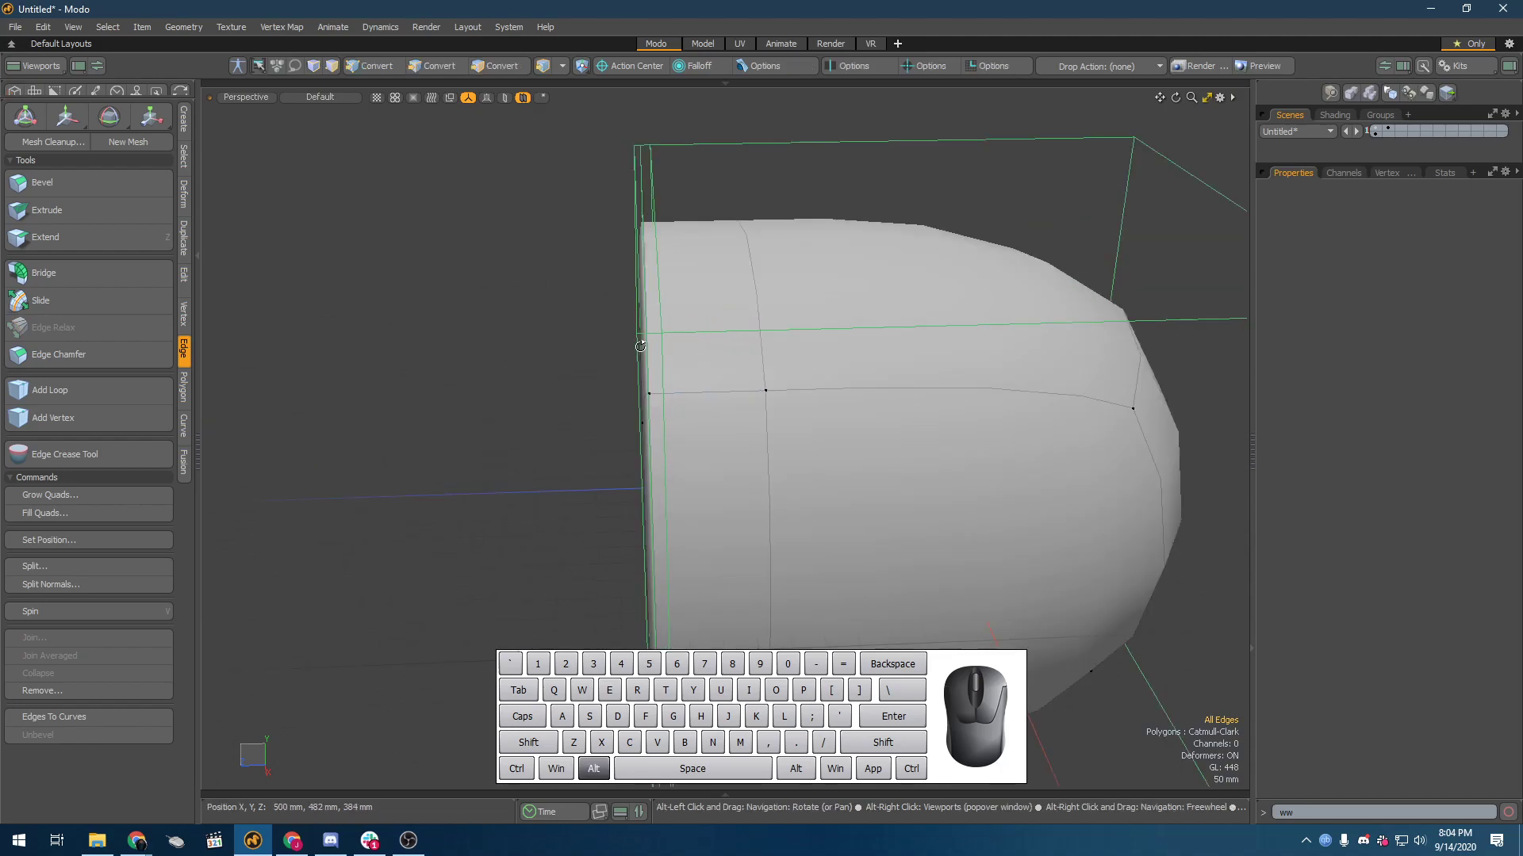
Step: Delete the other added edge loop behind the beveled side and view the softened rim
alt+drag(703, 332, 705, 326)
double_click(767, 331)
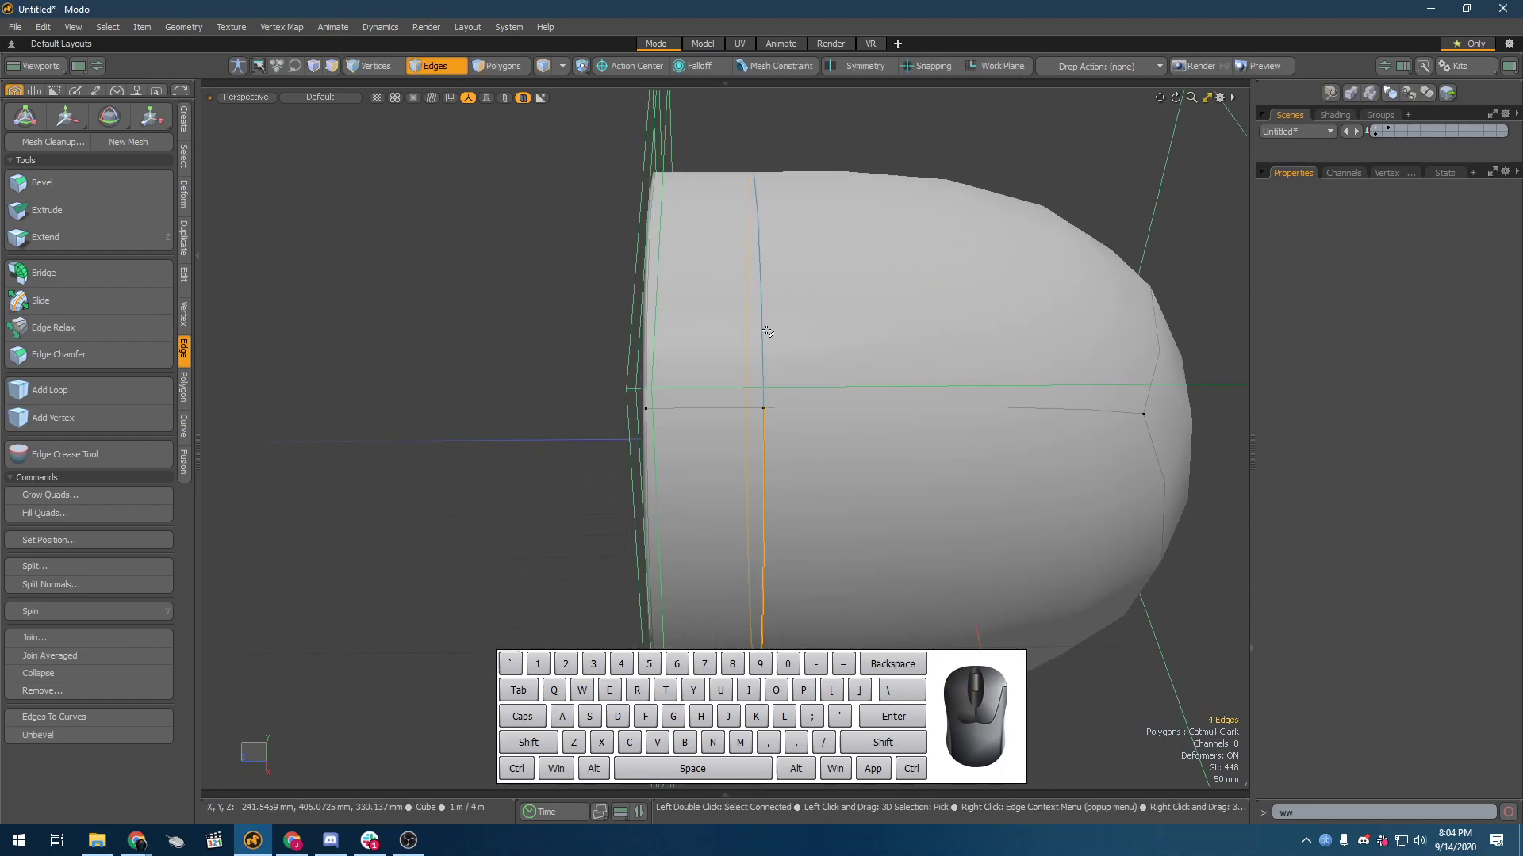
click(766, 331)
alt+drag(721, 330, 664, 440)
Step: Delete the remaining edge loop around the beveled side, examine the rounder shape, and undo the deletion
double_click(768, 432)
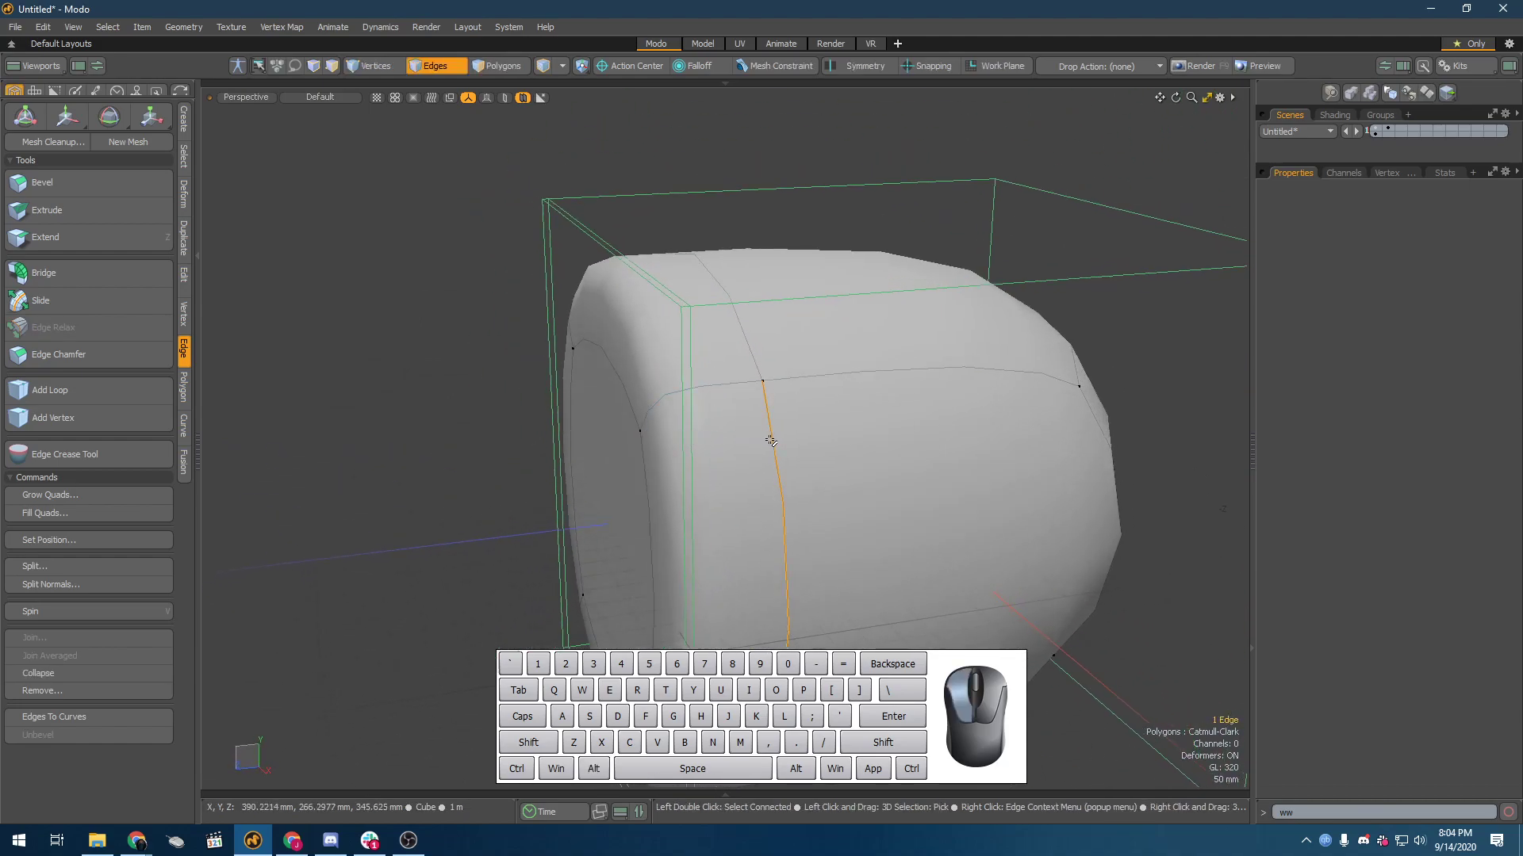
key(BackSpace)
alt+drag(772, 440, 711, 416)
scroll(687, 418, down, 5)
scroll(845, 489, up, 3)
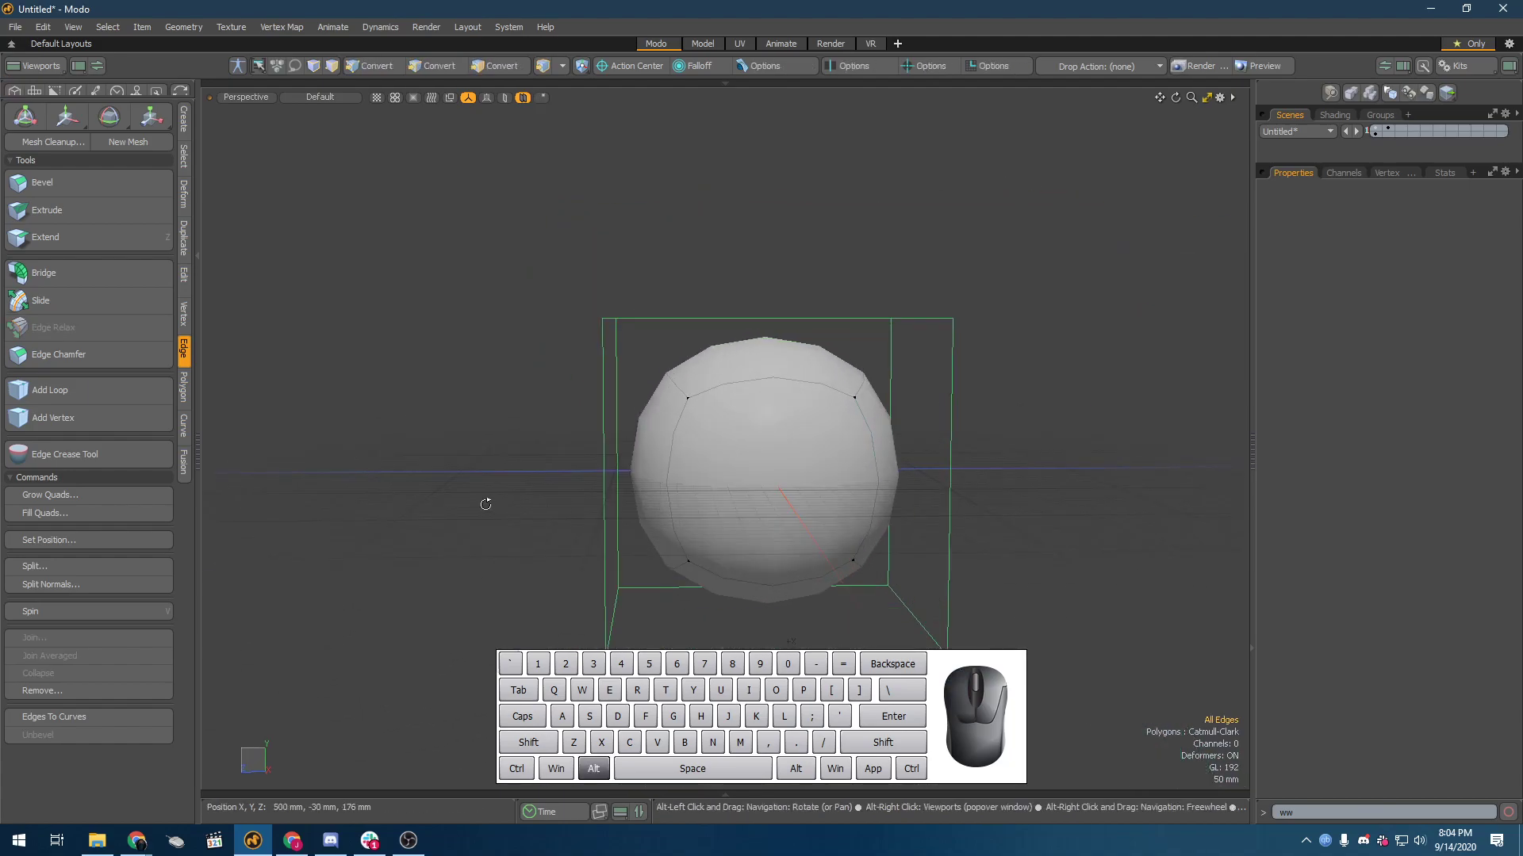
alt+drag(483, 503, 537, 486)
key(ctrl+z)
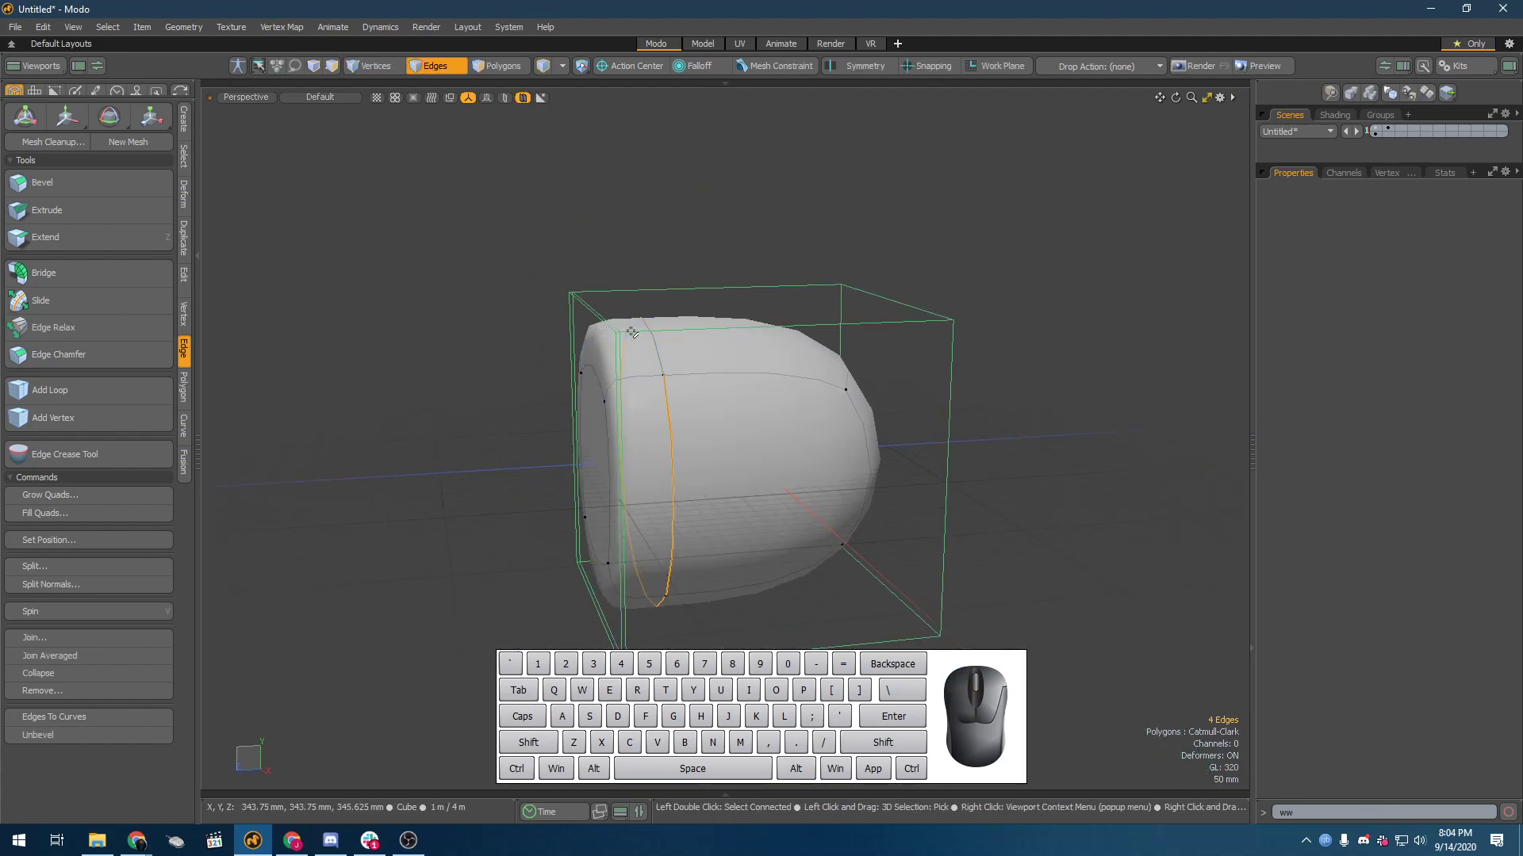
Step: Move the remaining edge loop outward along Z past the end polygon until the mesh is about 1.29 m long
alt+drag(616, 410, 563, 483)
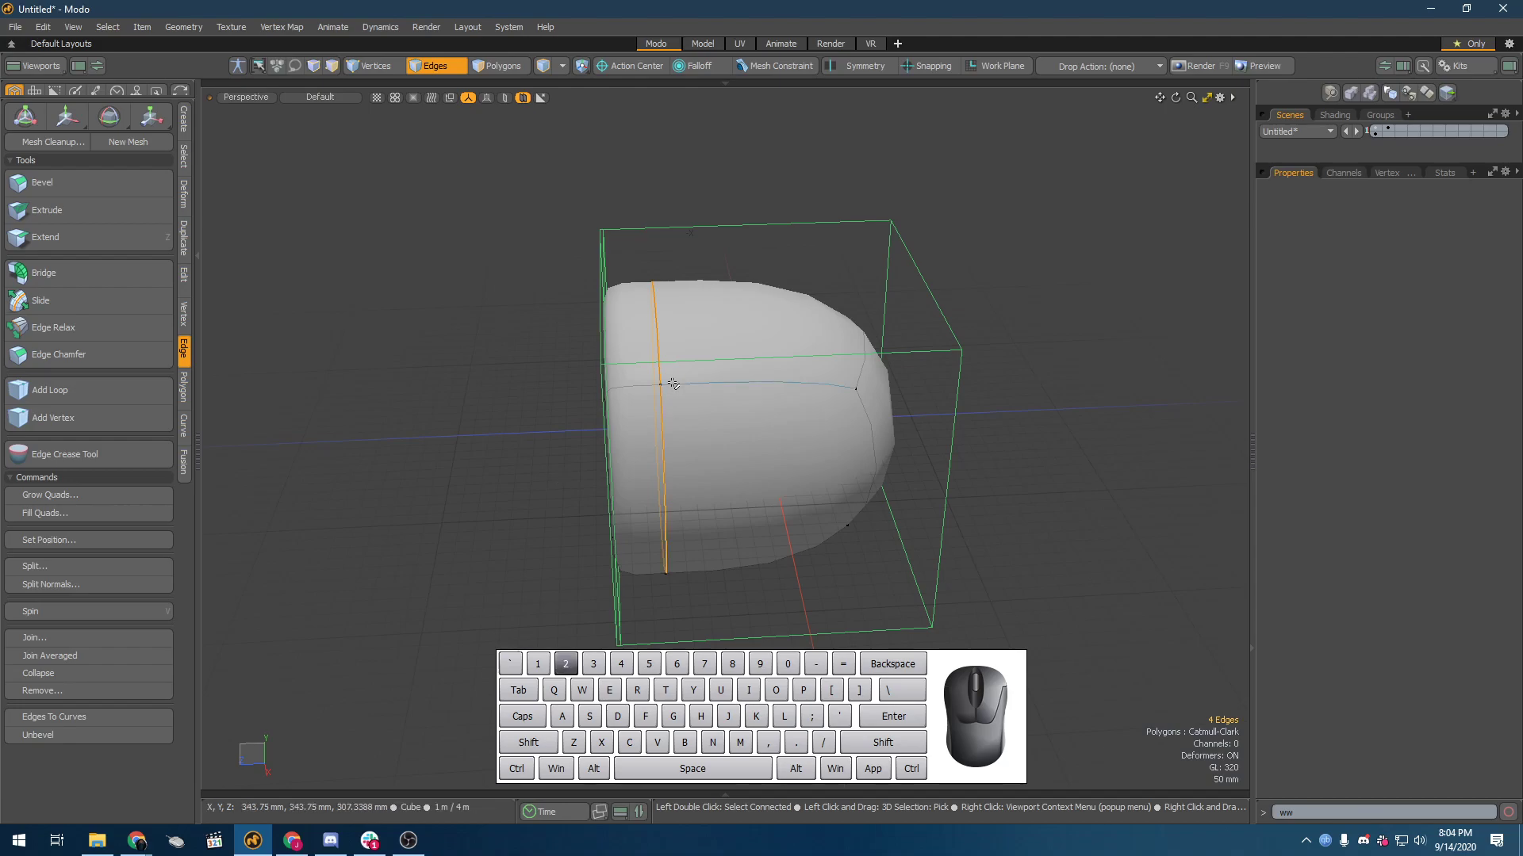
key(w)
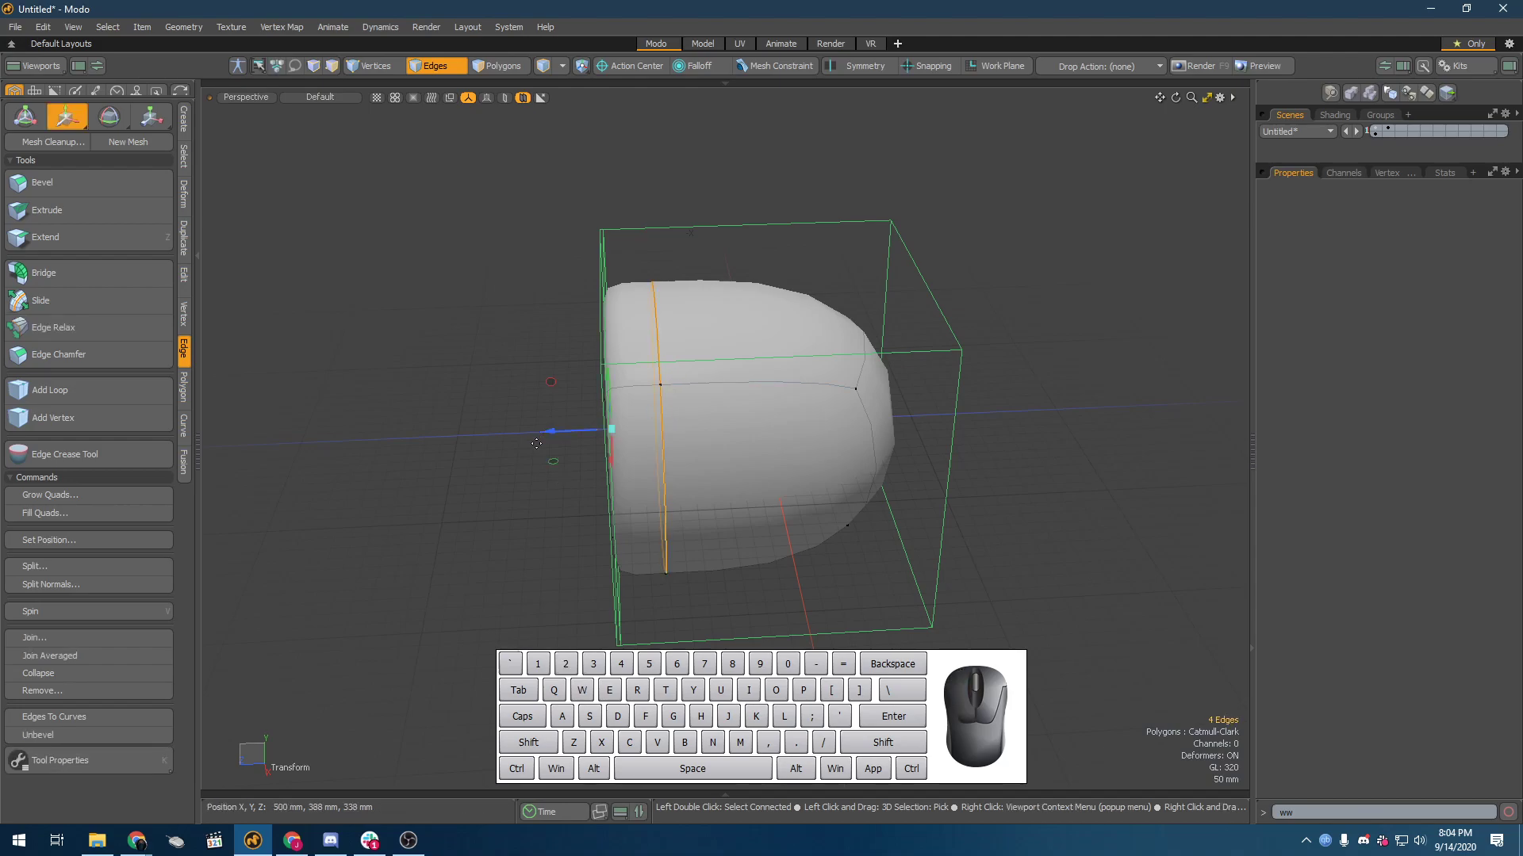
drag(549, 437, 750, 469)
drag(727, 390, 846, 390)
mouse_move(841, 442)
mouse_down()
mouse_move(949, 442)
mouse_move(843, 462)
mouse_up()
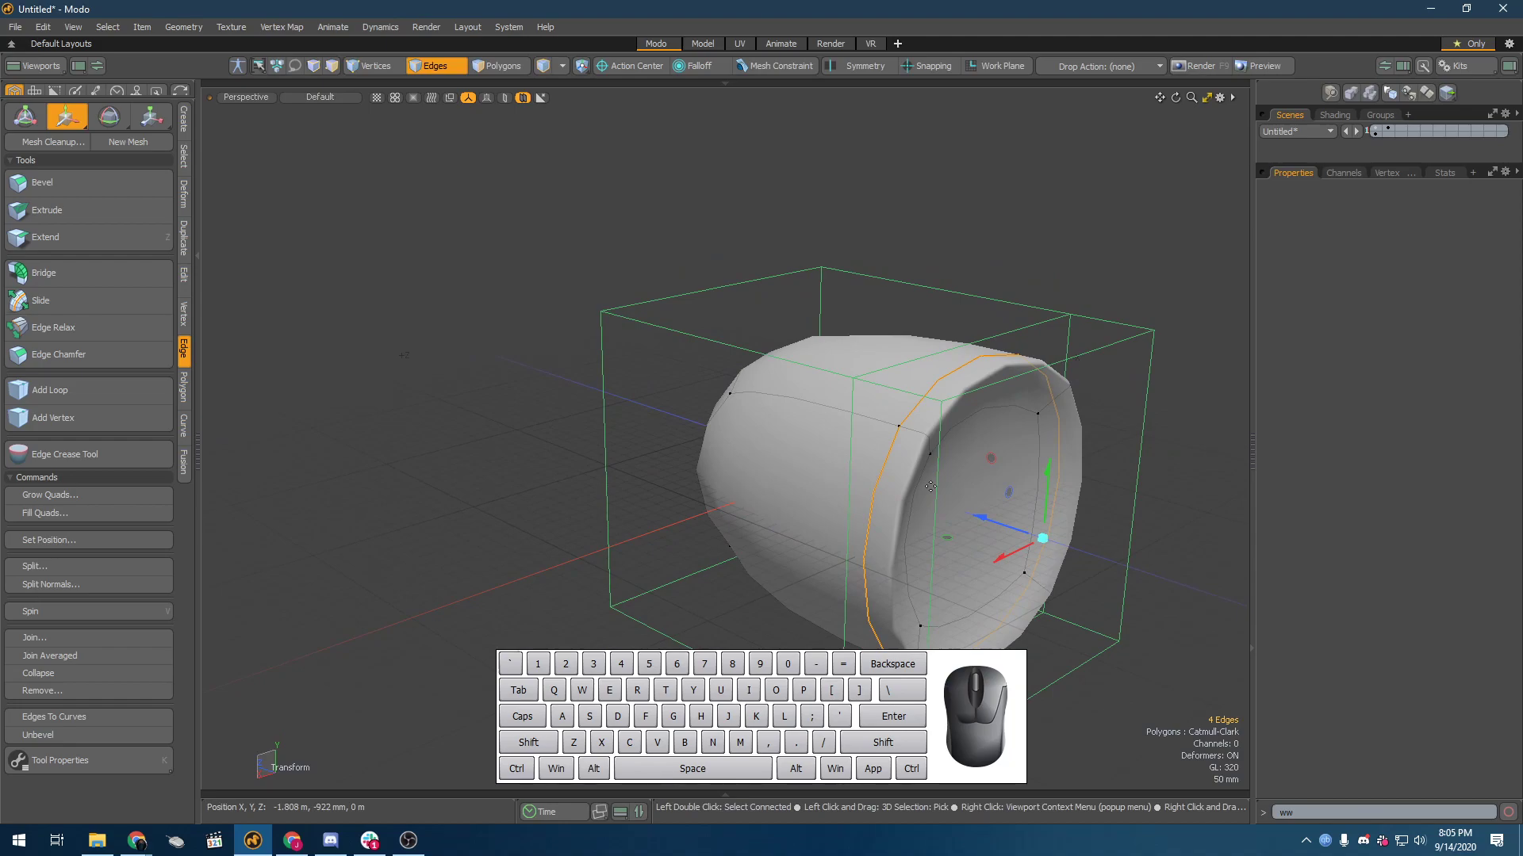
key(space)
Step: Turn off the Catmull-Clark surface for the whole mesh in item mode and view the recessed end
key(5)
click(1011, 517)
key(shift+Tab)
alt+drag(812, 561, 745, 421)
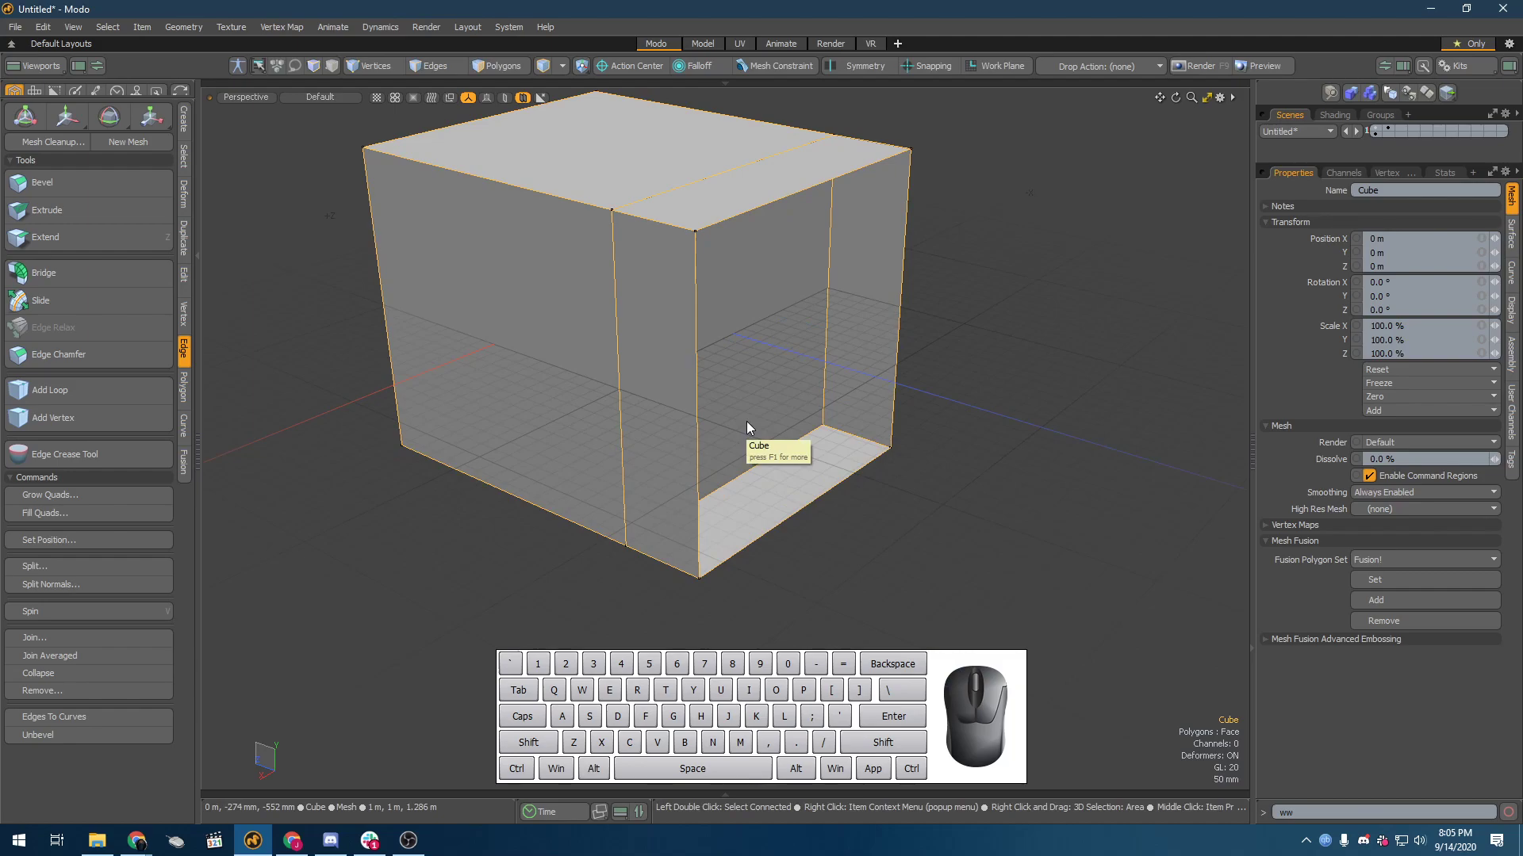
scroll(769, 293, up, 5)
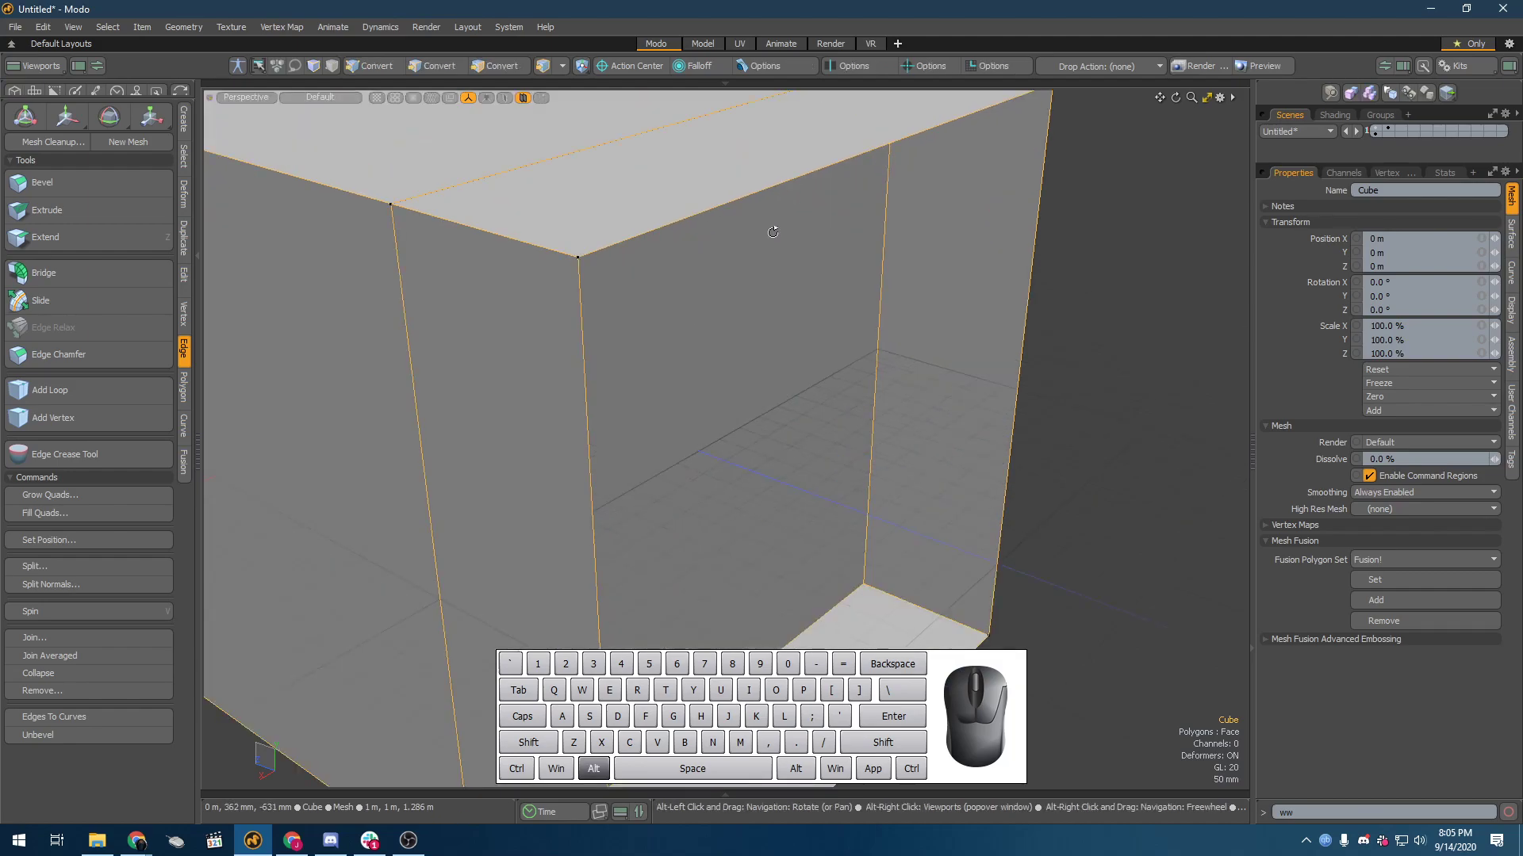
alt+drag(769, 292, 611, 52)
Step: Select the narrow wall polygons beside the recessed end in polygon mode to examine the geometry
key(3)
scroll(597, 132, down, 5)
alt+drag(596, 132, 623, 105)
alt+drag(666, 312, 416, 214)
click(520, 221)
alt+drag(520, 222, 698, 238)
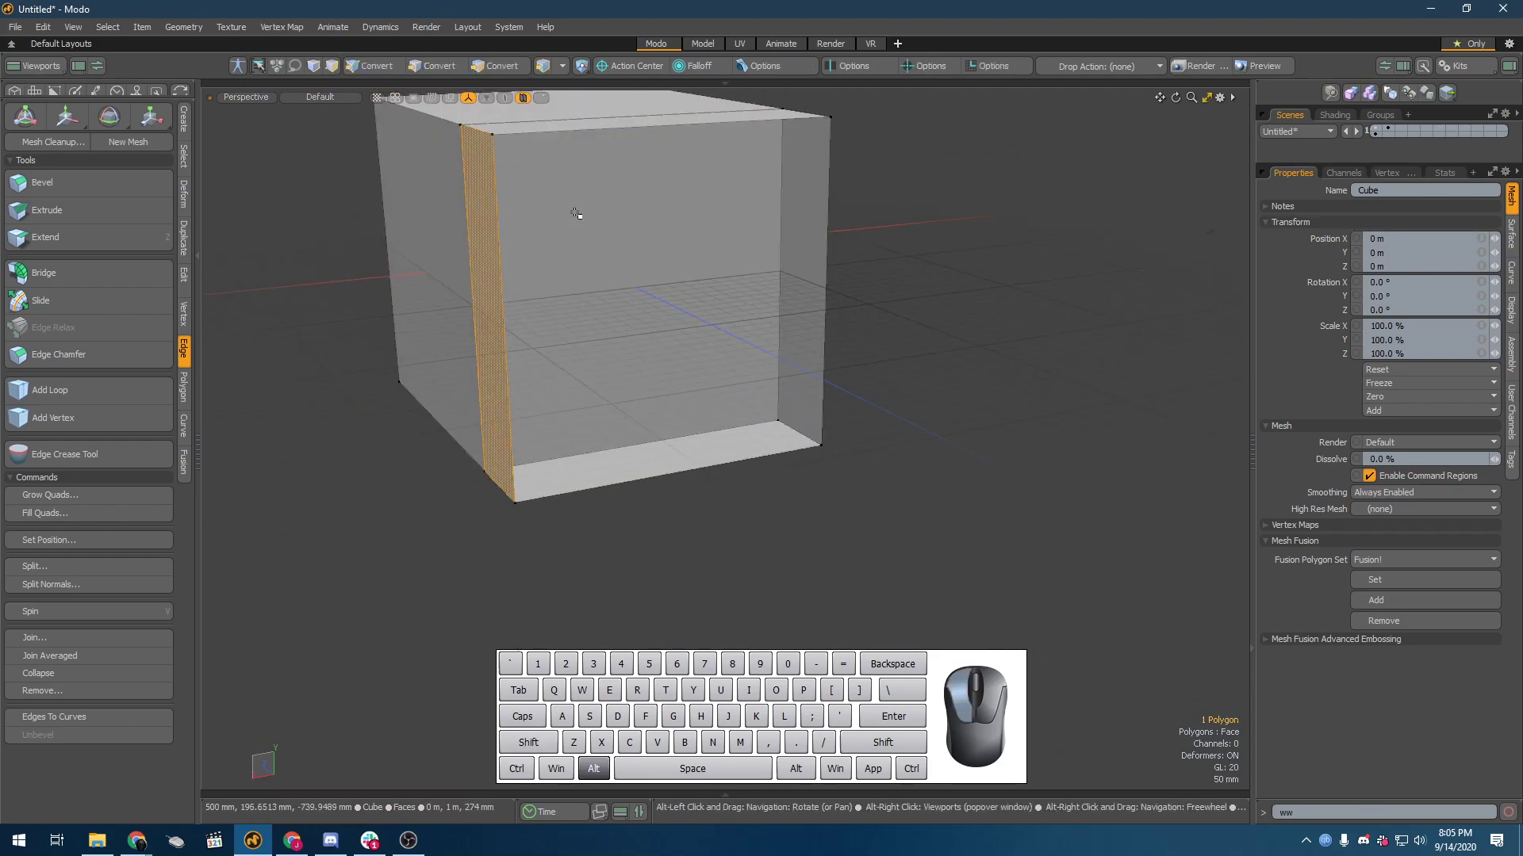
shift+click(444, 237)
alt+drag(780, 318, 647, 332)
Step: Select the bottom polygons on both sides of the recessed end polygon to examine how they meet
key(3)
click(793, 292)
click(605, 443)
shift+click(626, 475)
alt+drag(626, 476, 600, 637)
key(1)
key(3)
key(2)
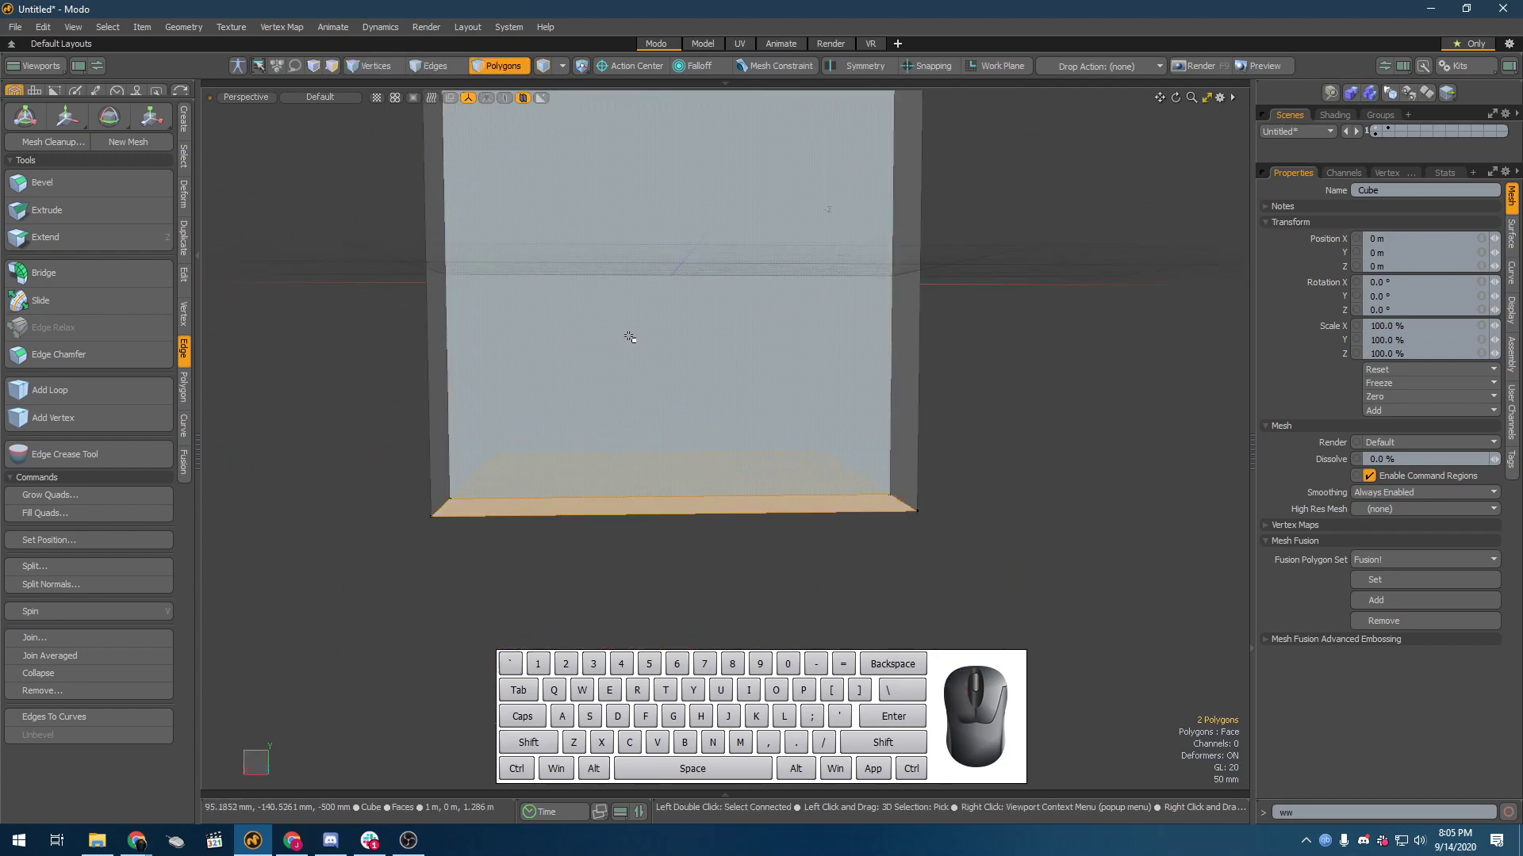
key(3)
alt+drag(697, 376, 782, 462)
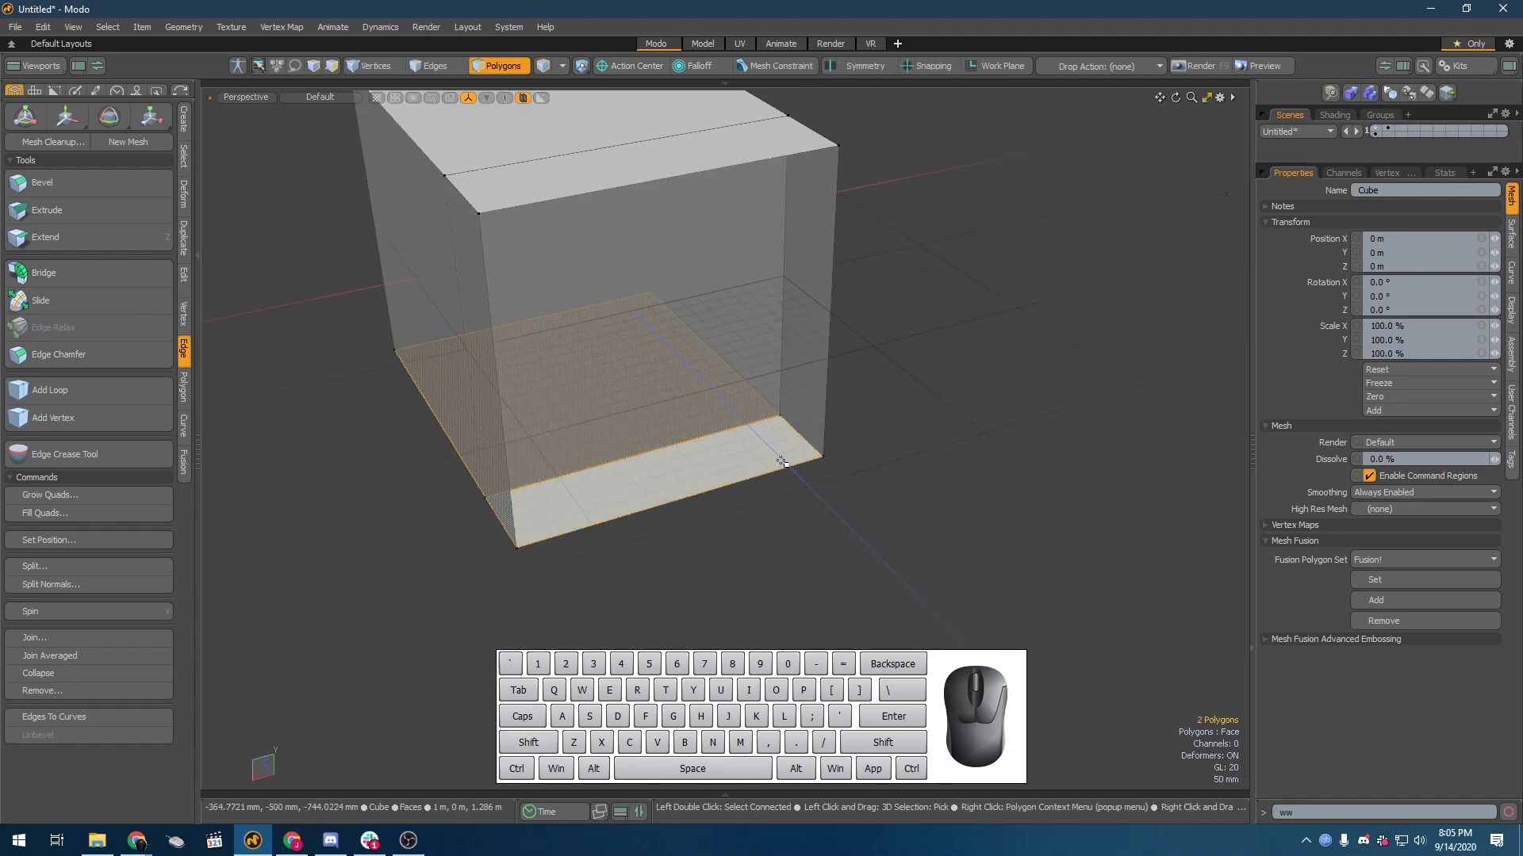
key(3)
Step: Scale the recessed end polygon down slightly so it pulls away from the surrounding walls
click(754, 412)
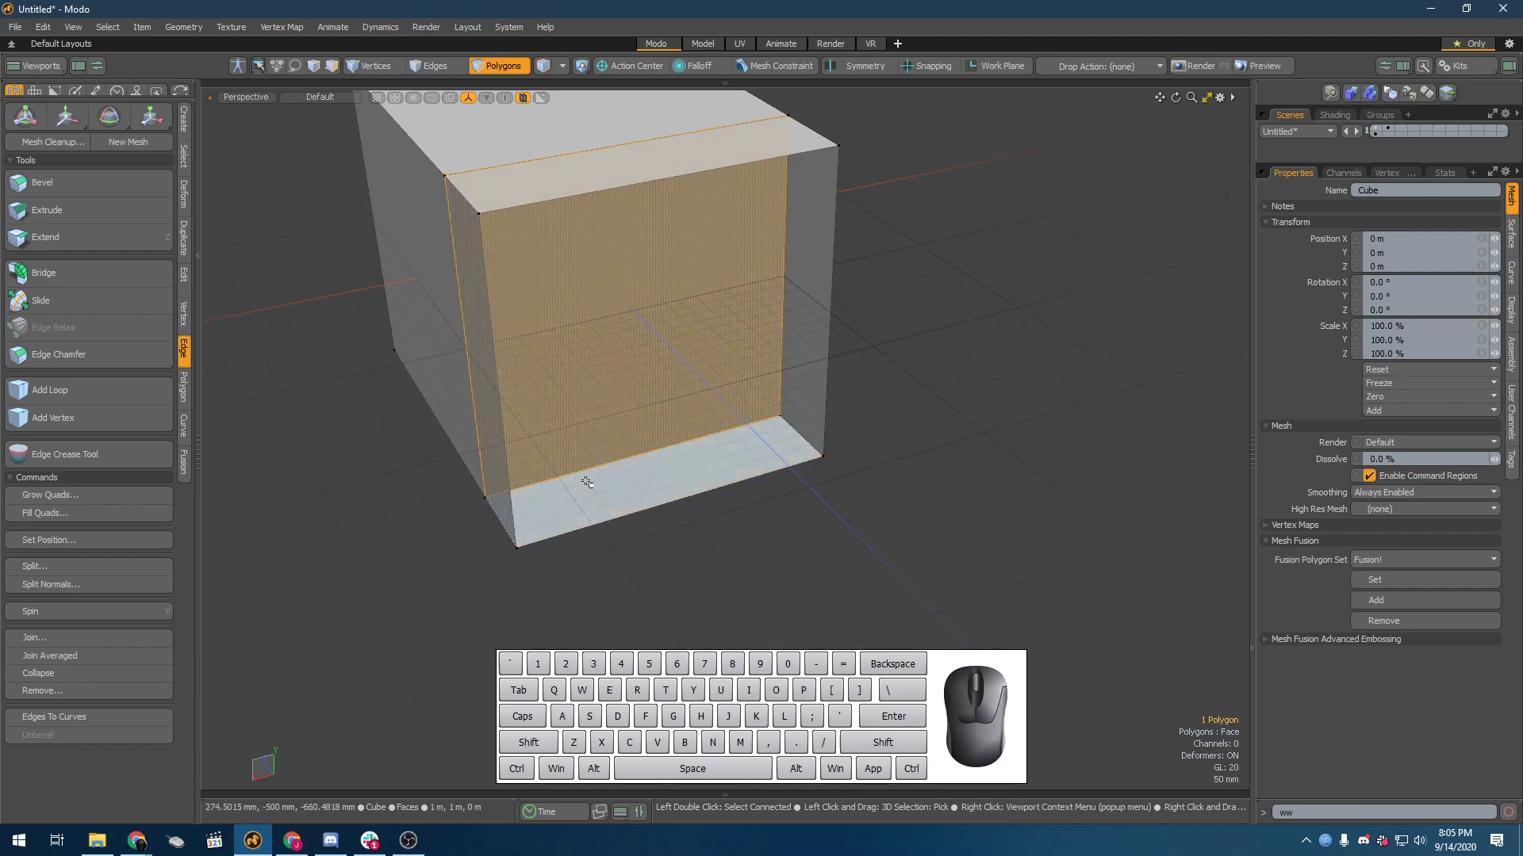
key(r)
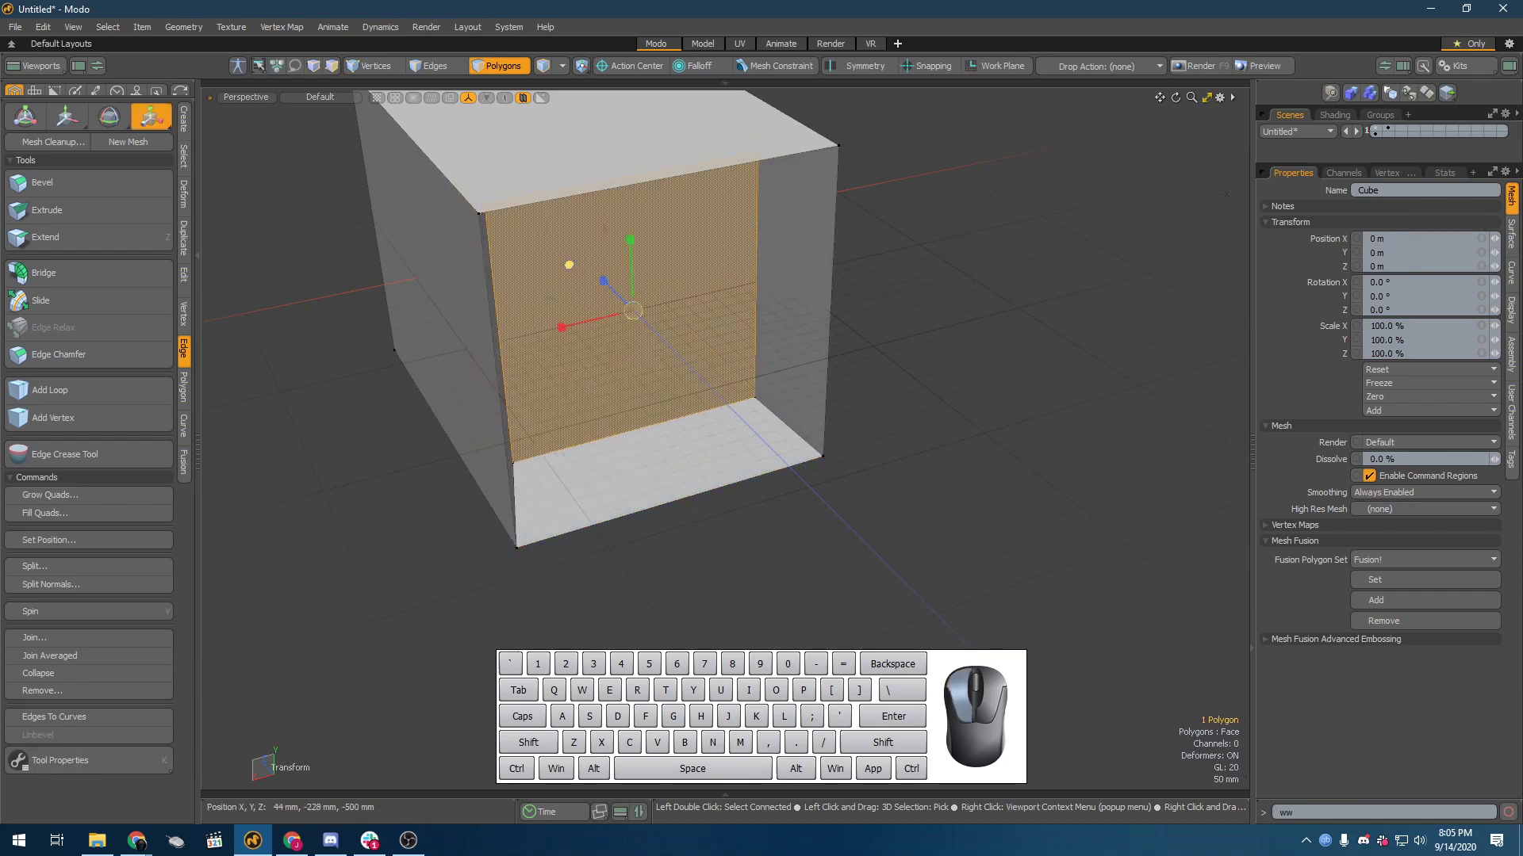
alt+drag(576, 266, 621, 261)
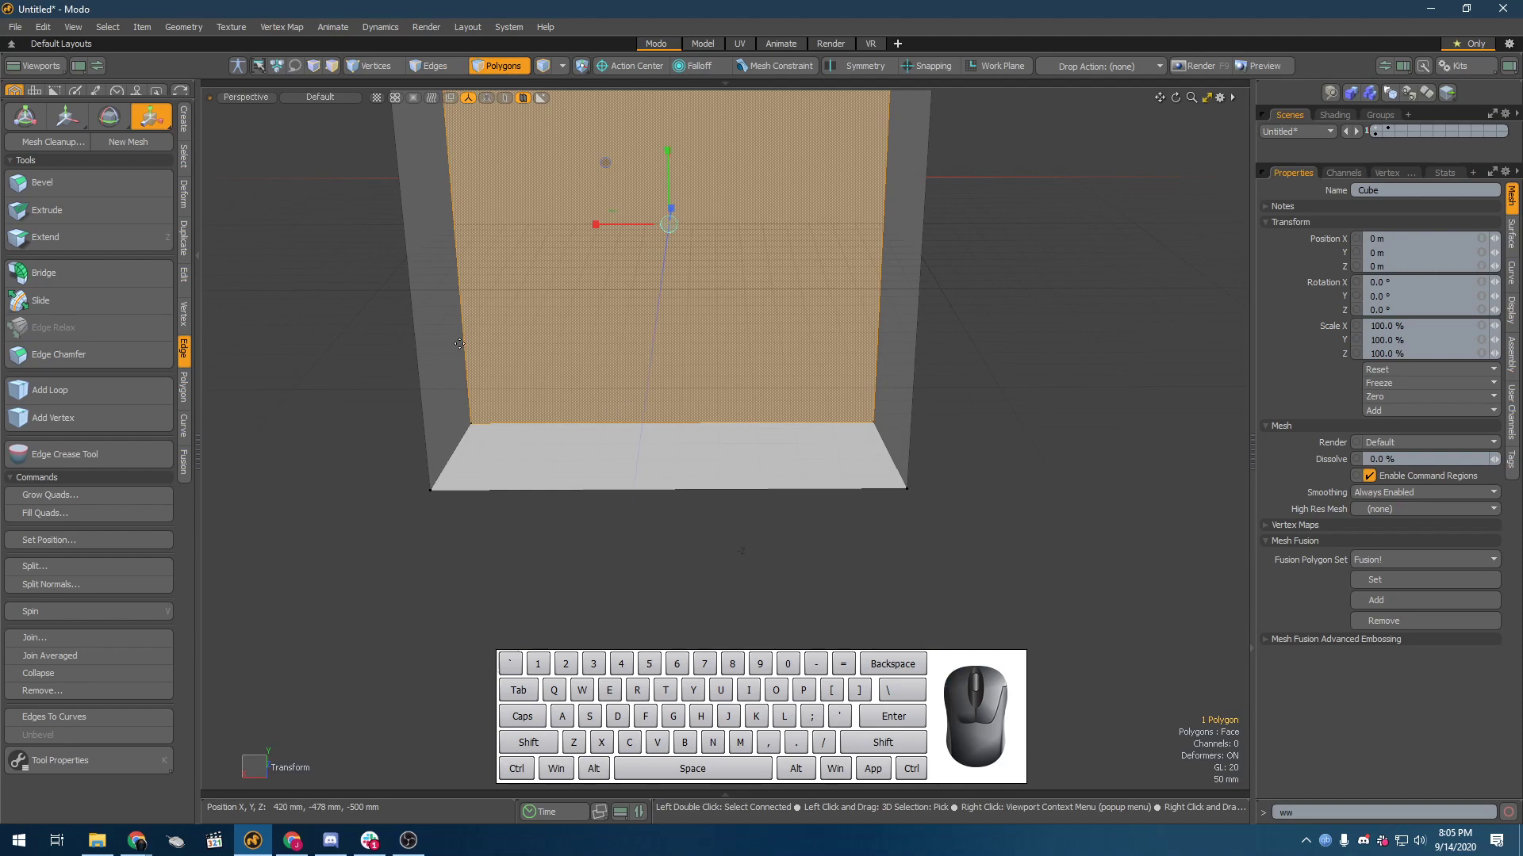
alt+drag(459, 344, 598, 309)
key(q)
Step: Turn on the Catmull-Clark surface, view the recessed opening, and undo back to the unscaled, unsmoothed mesh
click(1013, 497)
key(shift+Tab)
key(a)
alt+drag(781, 377, 746, 503)
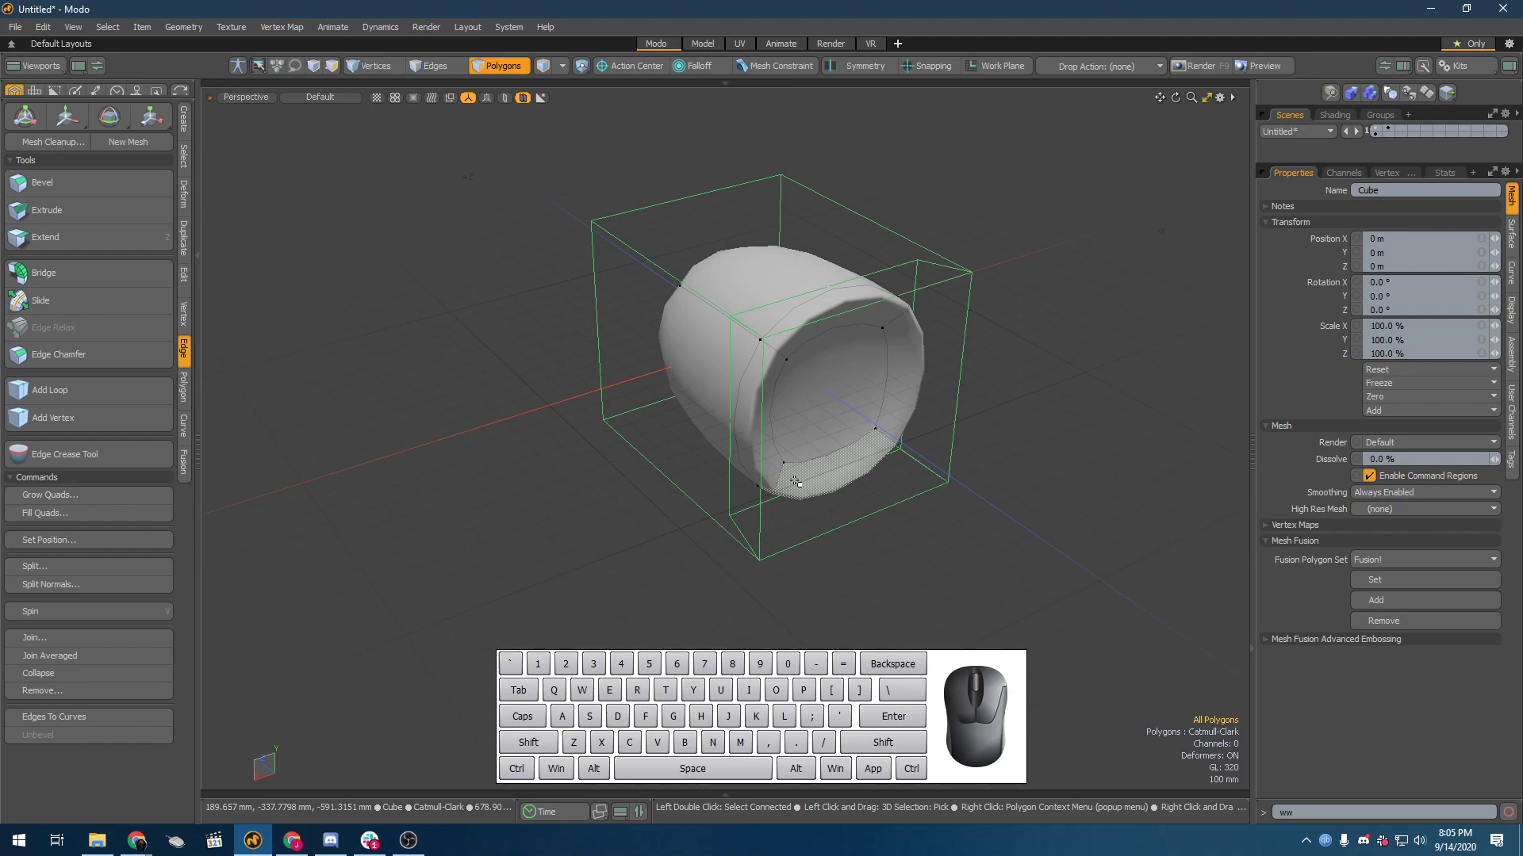
alt+drag(643, 432, 802, 411)
key(ctrl+z)
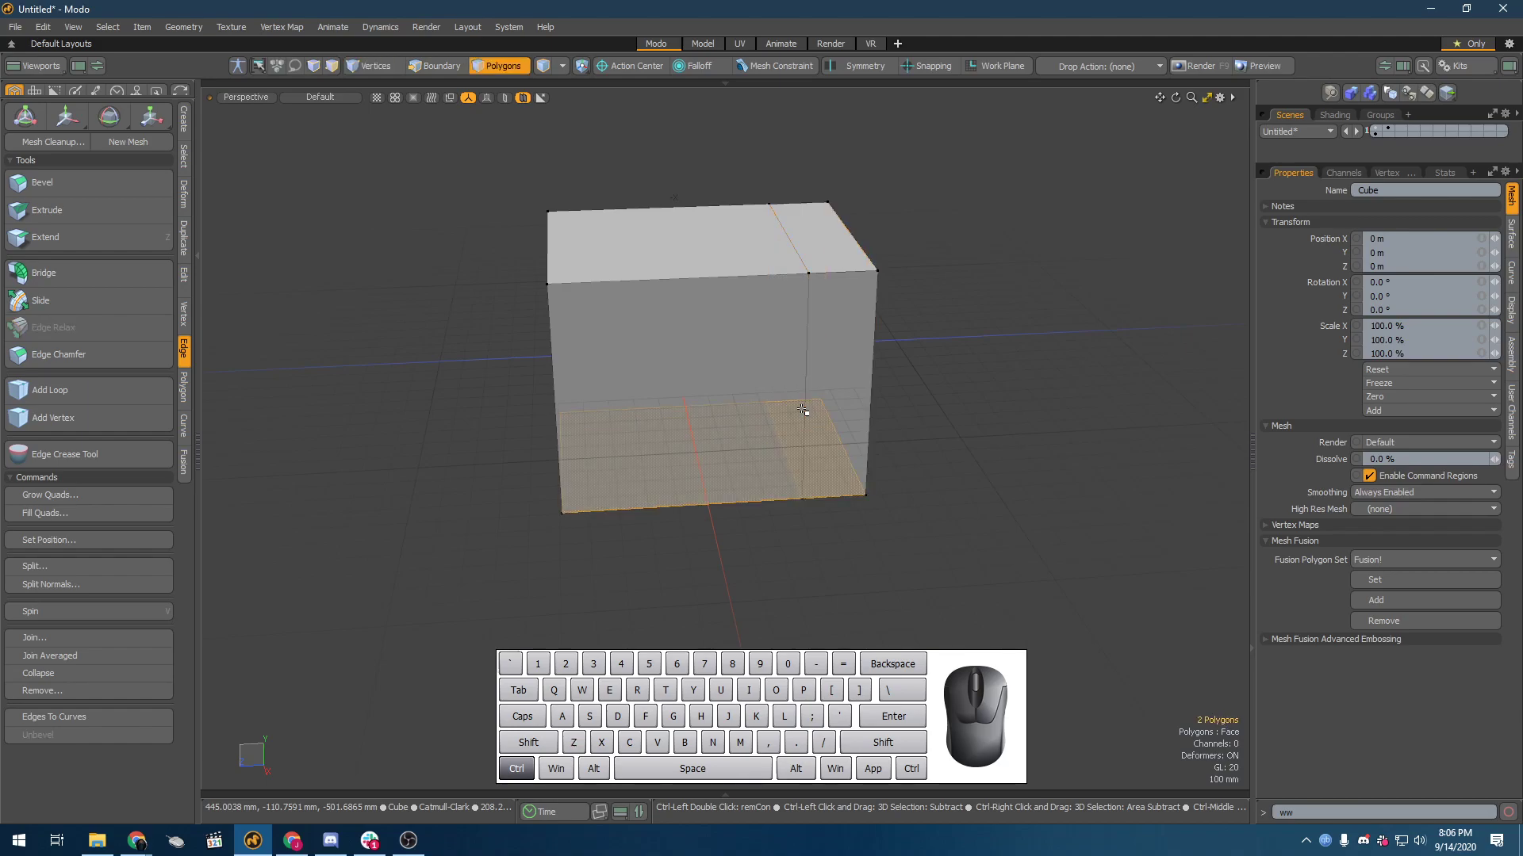
Step: Close the current scene, discarding its changes, and create a new 1 m unit cube
key(ctrl+w)
click(994, 371)
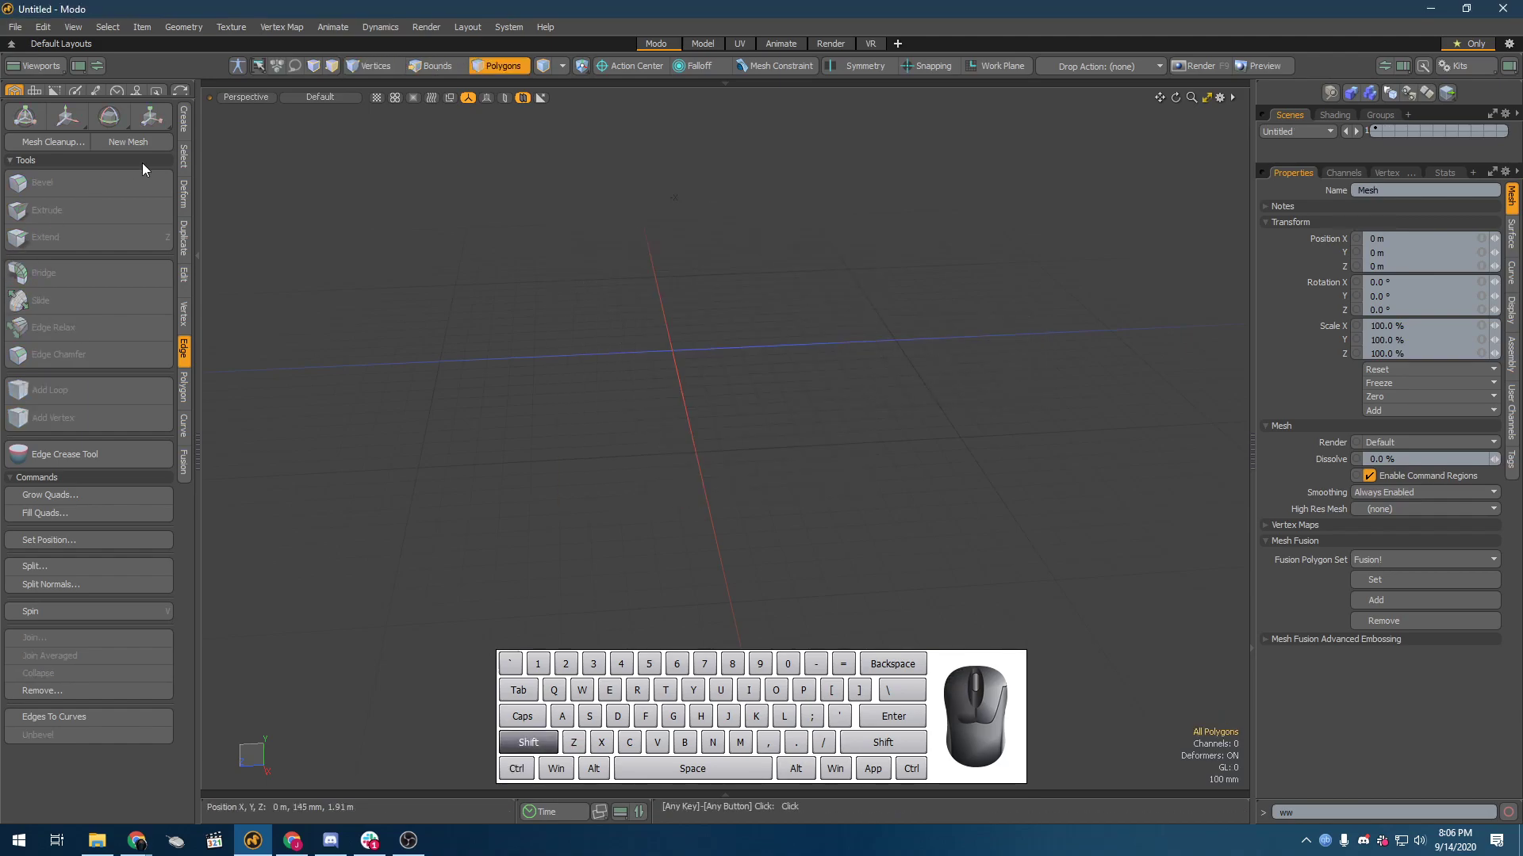
click(184, 121)
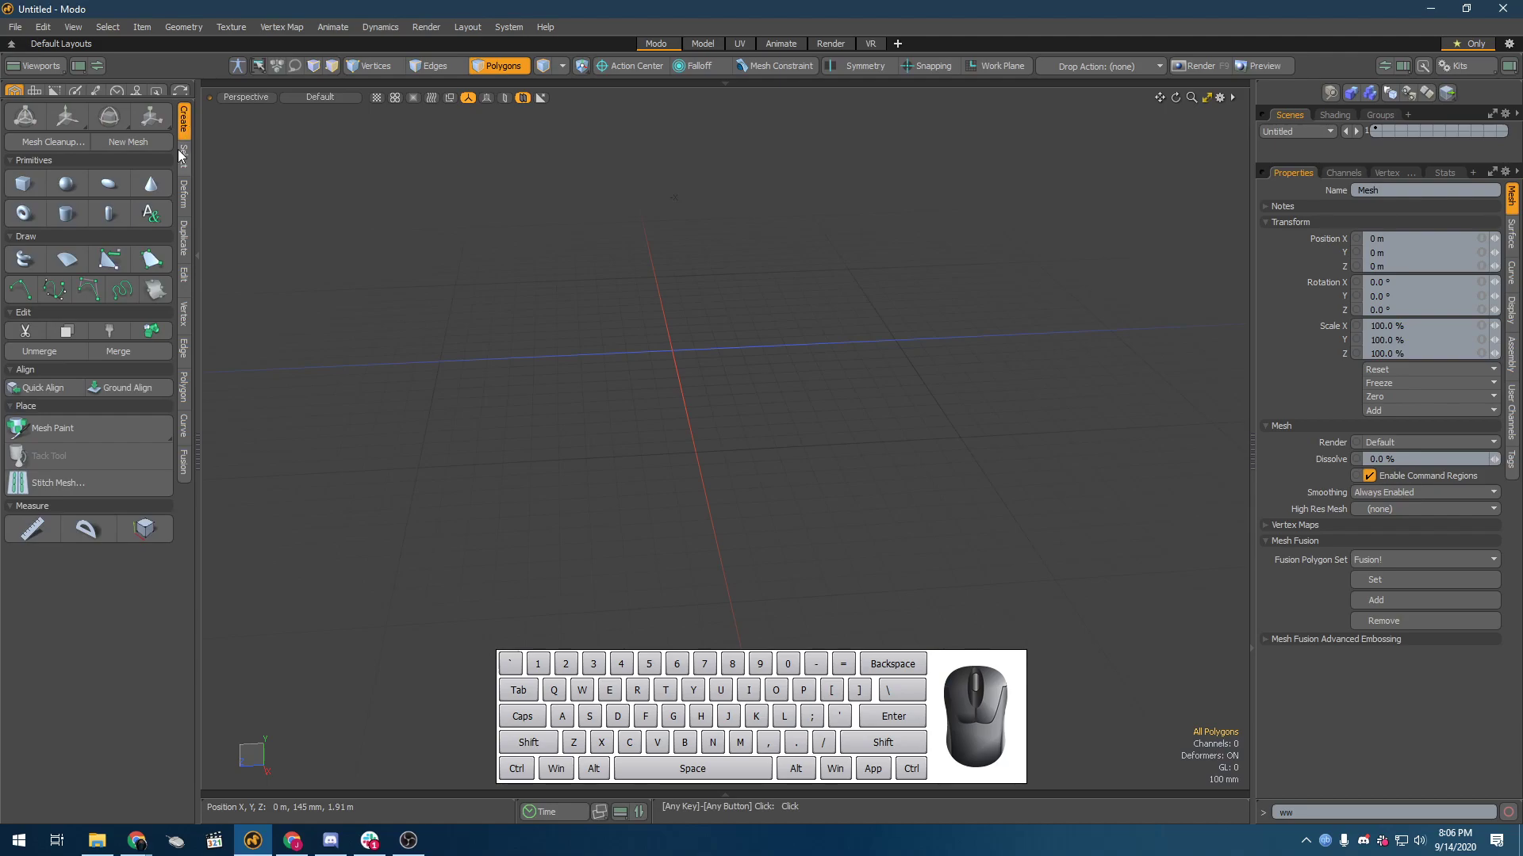
click(23, 183)
alt+drag(641, 316, 763, 325)
key(5)
scroll(915, 364, up, 5)
alt+drag(915, 364, 595, 381)
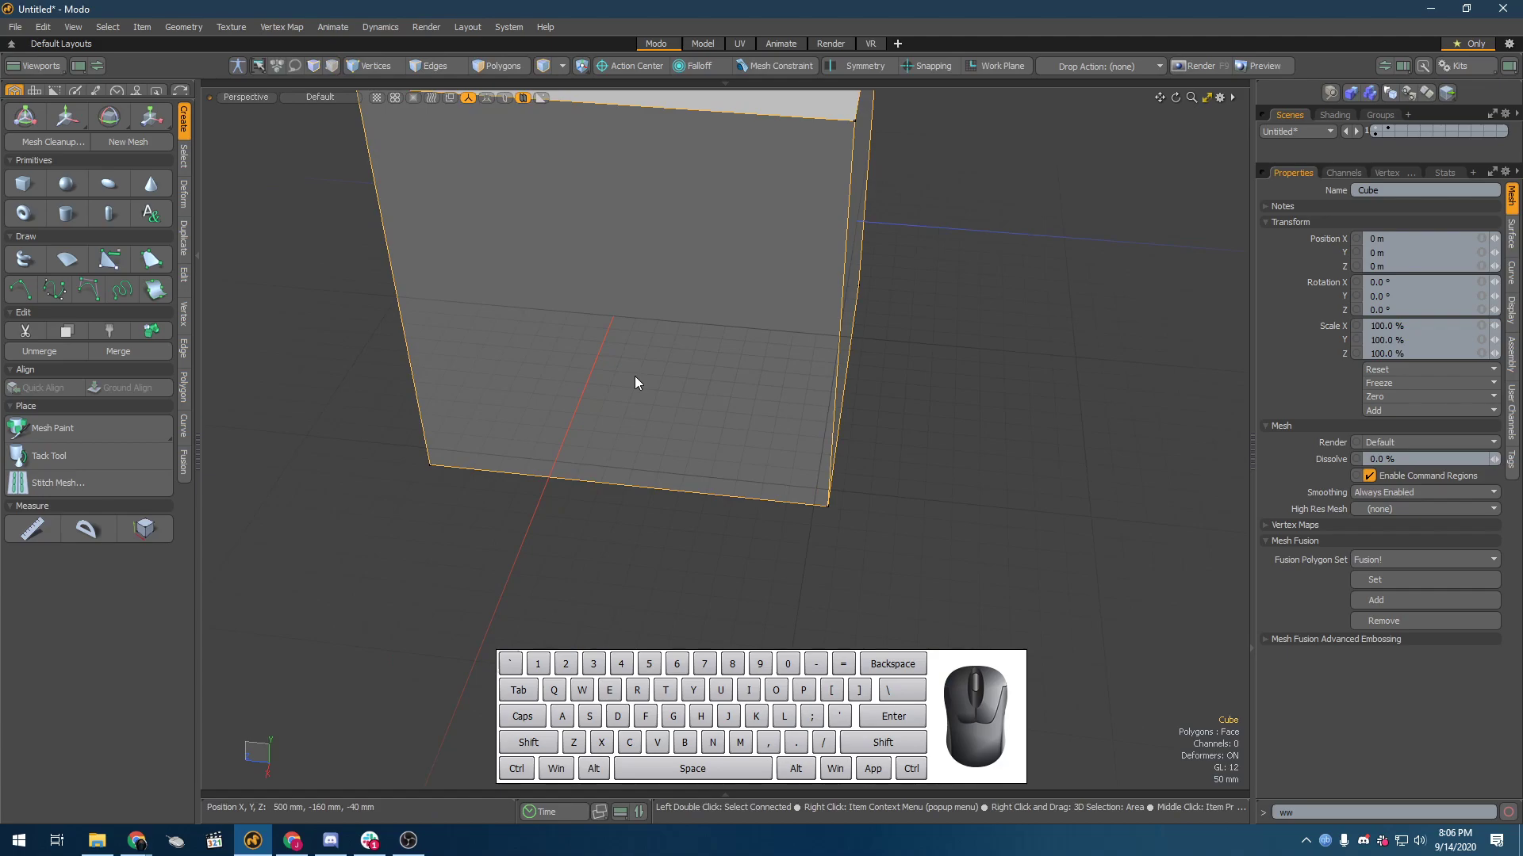
alt+drag(635, 376, 747, 348)
alt+scroll(554, 376, down, 5)
alt+shift+drag(499, 354, 633, 365)
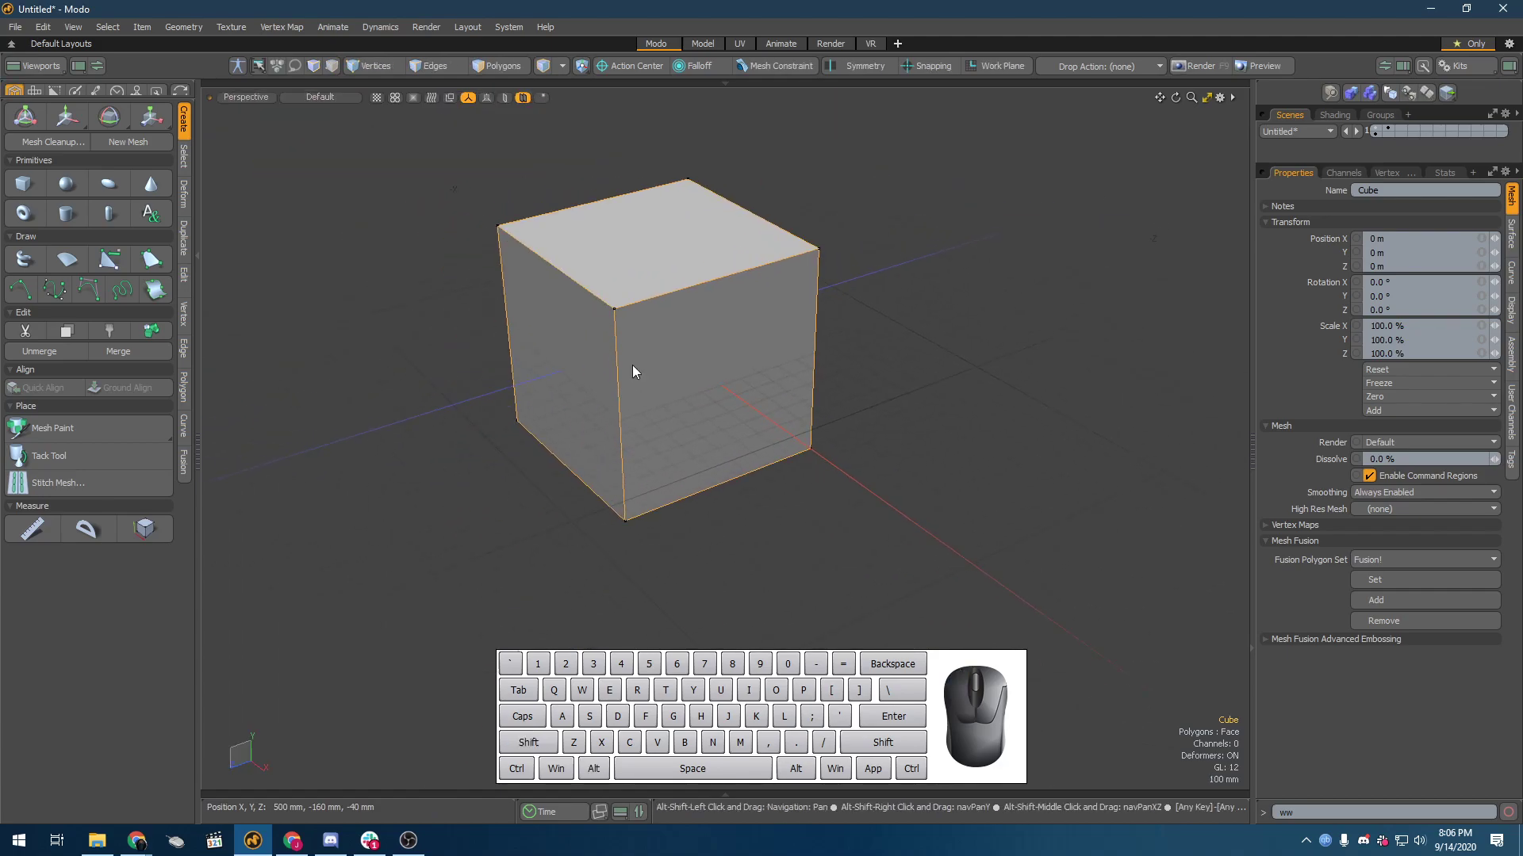
Step: Bevel one side polygon of the cube with a shift of about 12 mm and a further inset of about 11 mm
key(3)
double_click(612, 357)
alt+drag(753, 426, 554, 410)
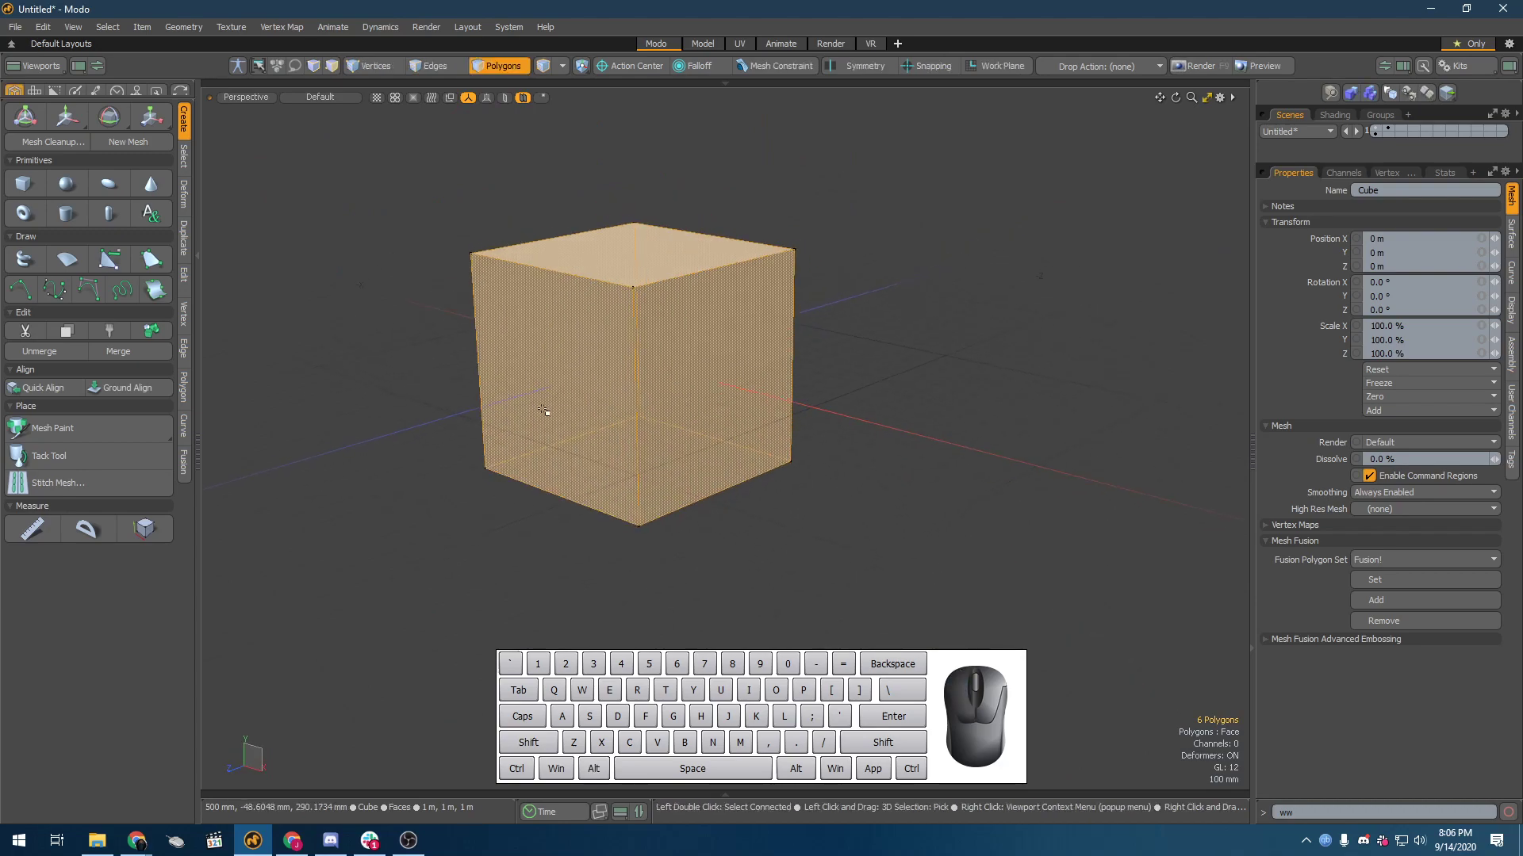
click(553, 349)
scroll(554, 334, up, 3)
alt+drag(554, 334, 524, 337)
key(b)
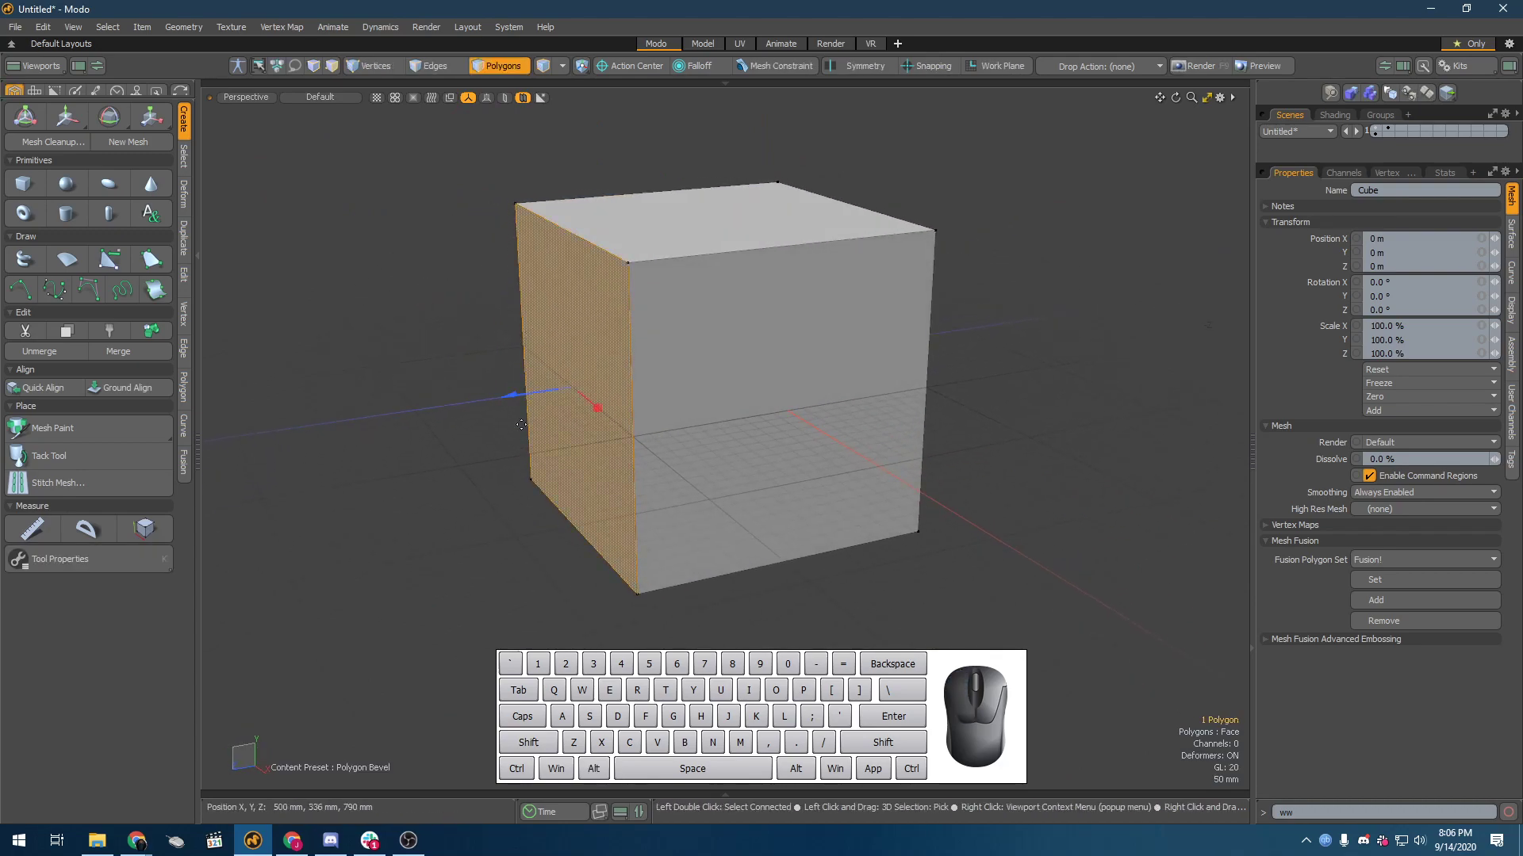
drag(510, 395, 505, 395)
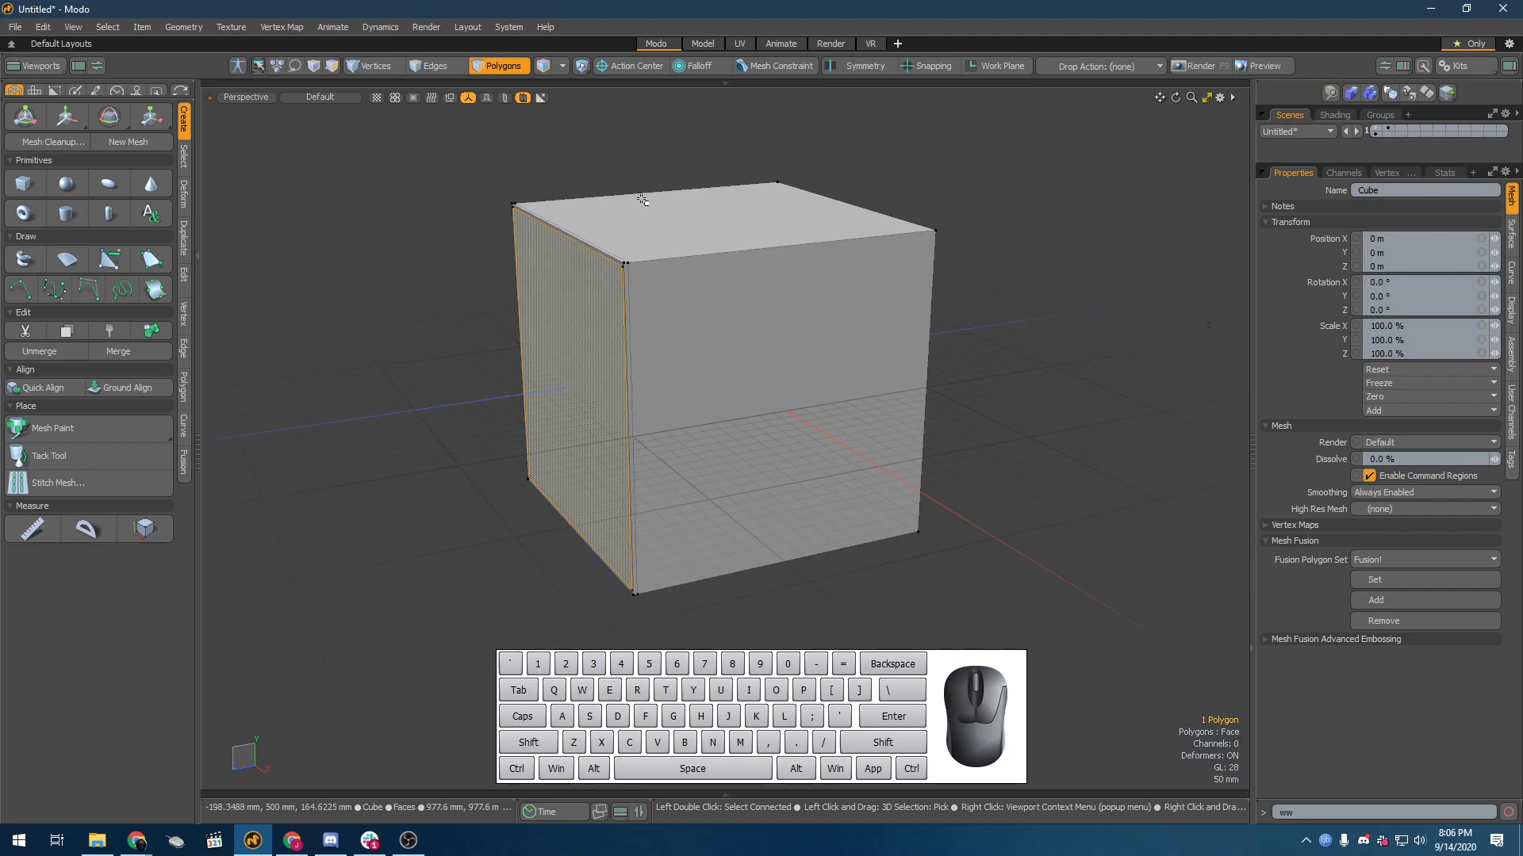
Step: Select the inner bevel edge in edge mode and examine the closely spaced edges at the cube's corner
scroll(587, 404, up, 5)
key(2)
double_click(579, 352)
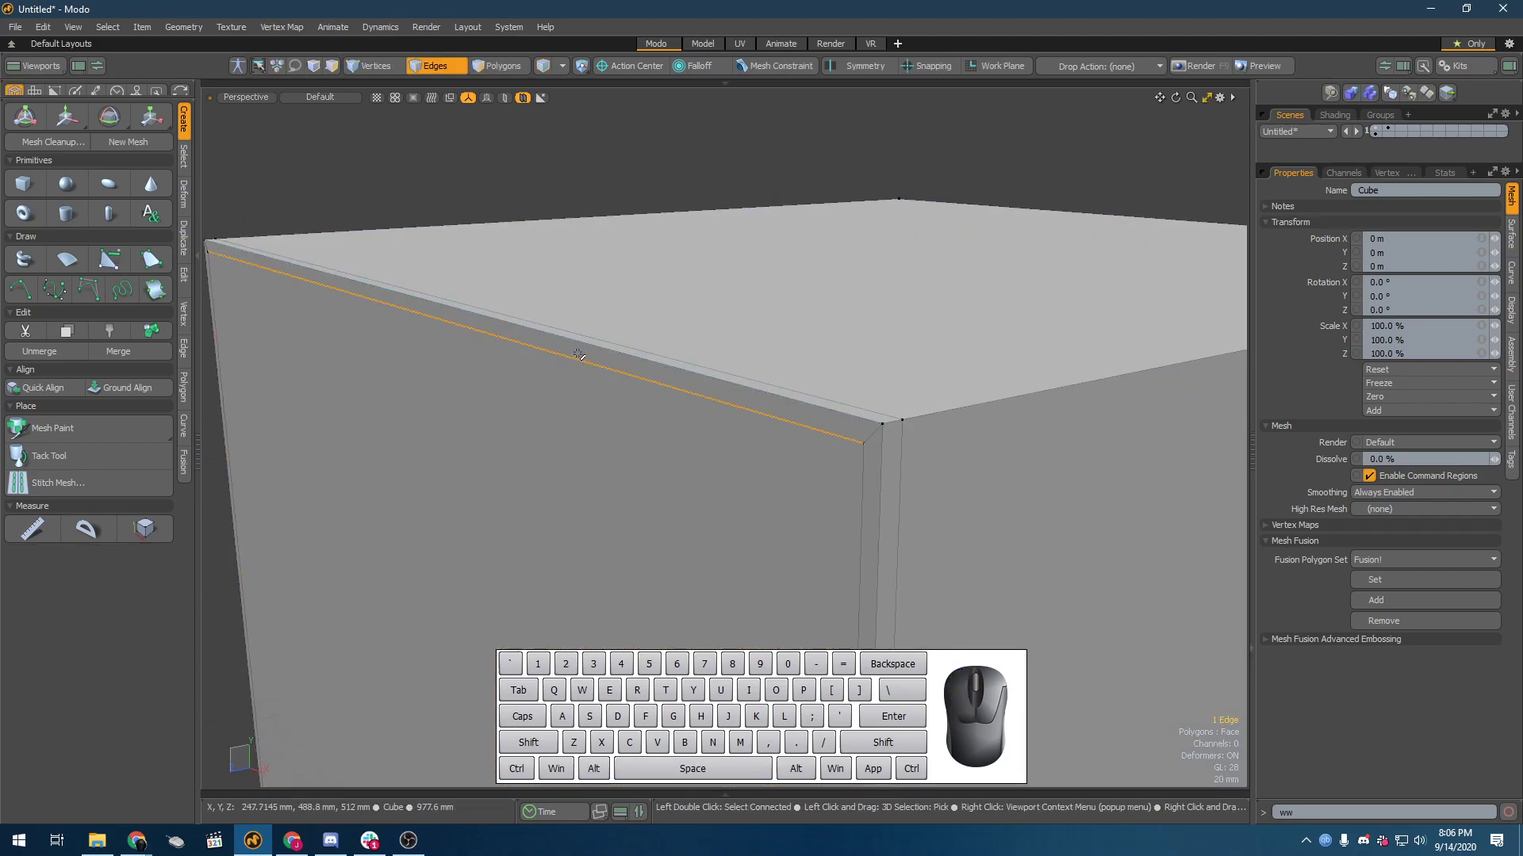
alt+drag(605, 336, 476, 425)
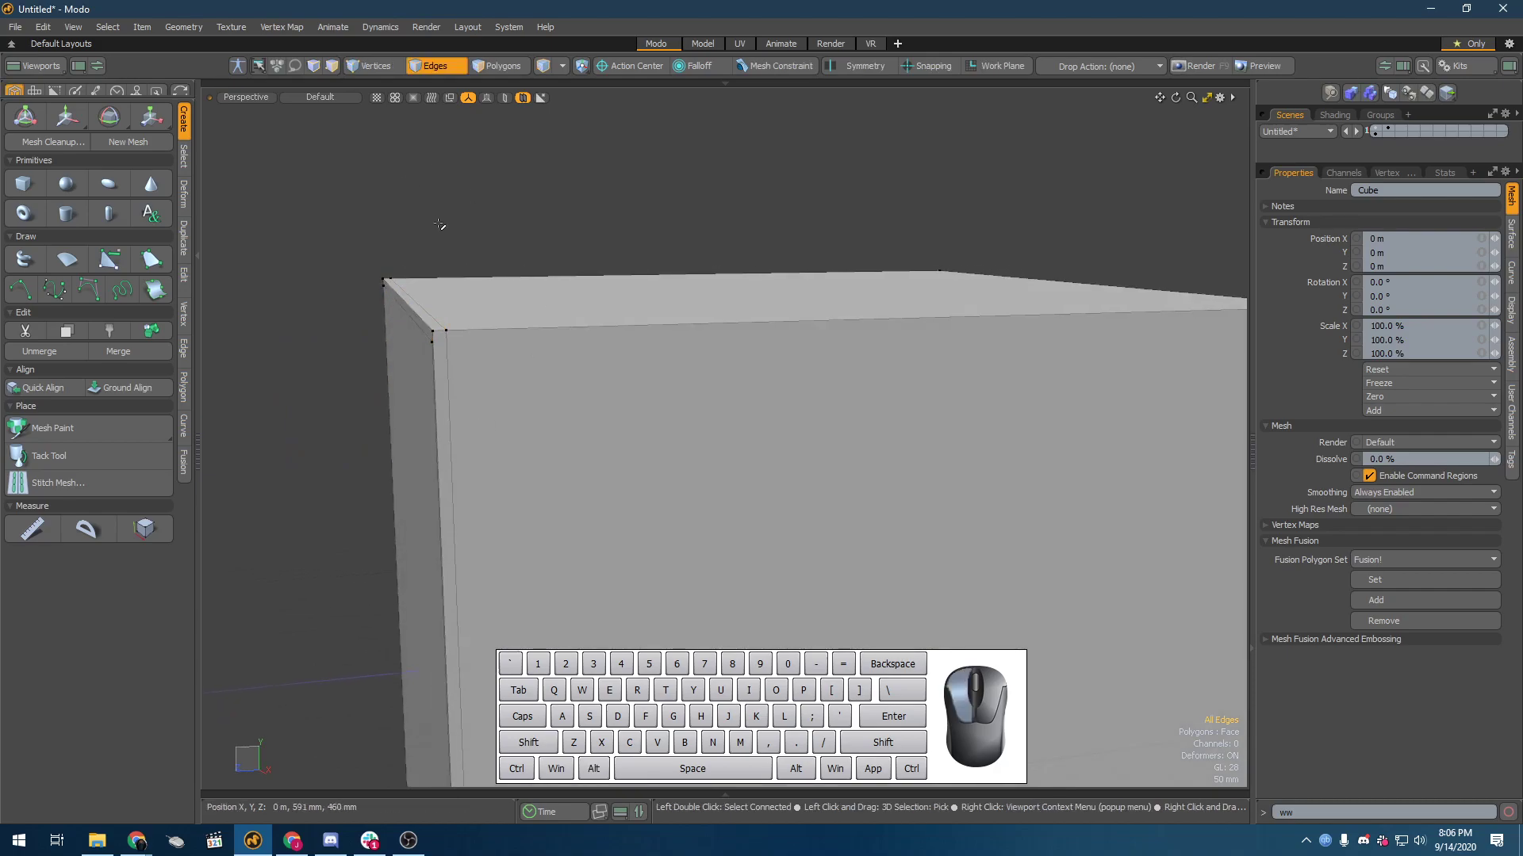
Step: Turn on the Catmull-Clark surface and bevel the polygon on the cube's opposite, unbeveled end with a slight outward shift
key(shift+Tab)
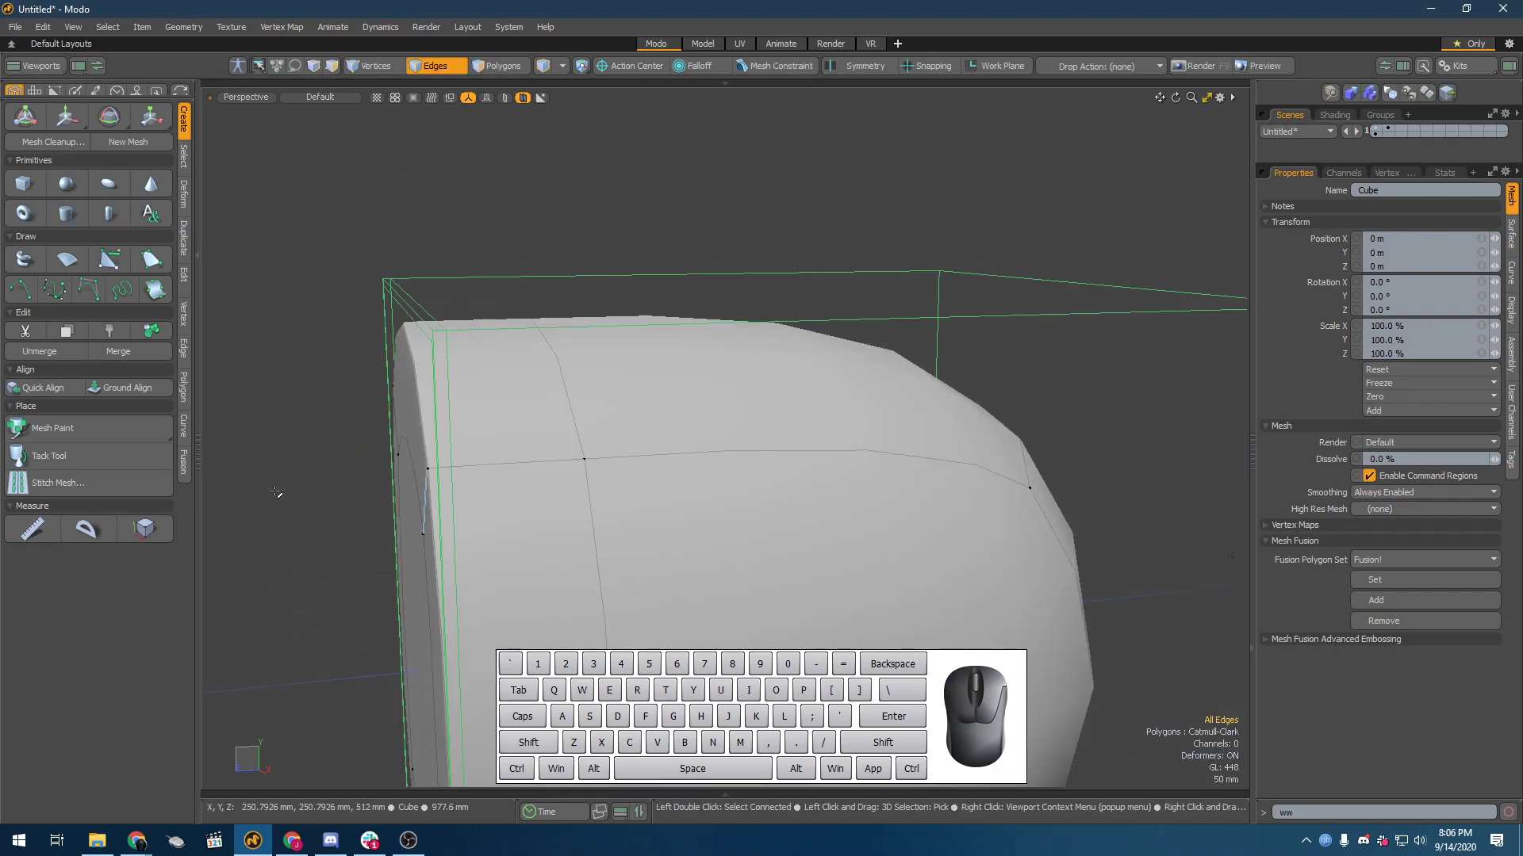
alt+drag(306, 486, 845, 317)
key(3)
click(690, 428)
alt+drag(688, 430, 700, 415)
scroll(688, 357, down, 3)
scroll(688, 357, down, 2)
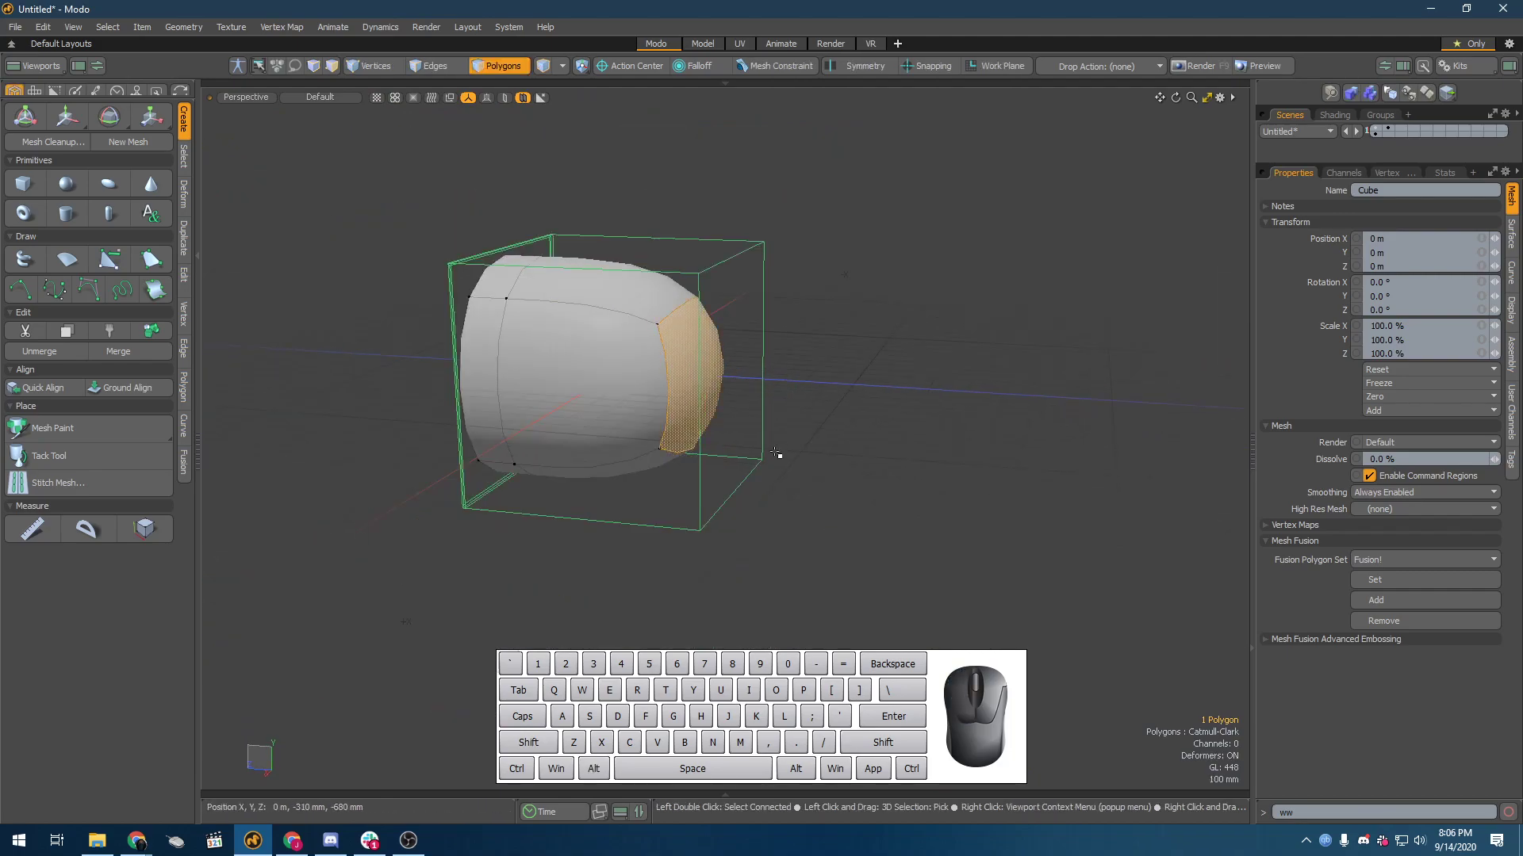
key(b)
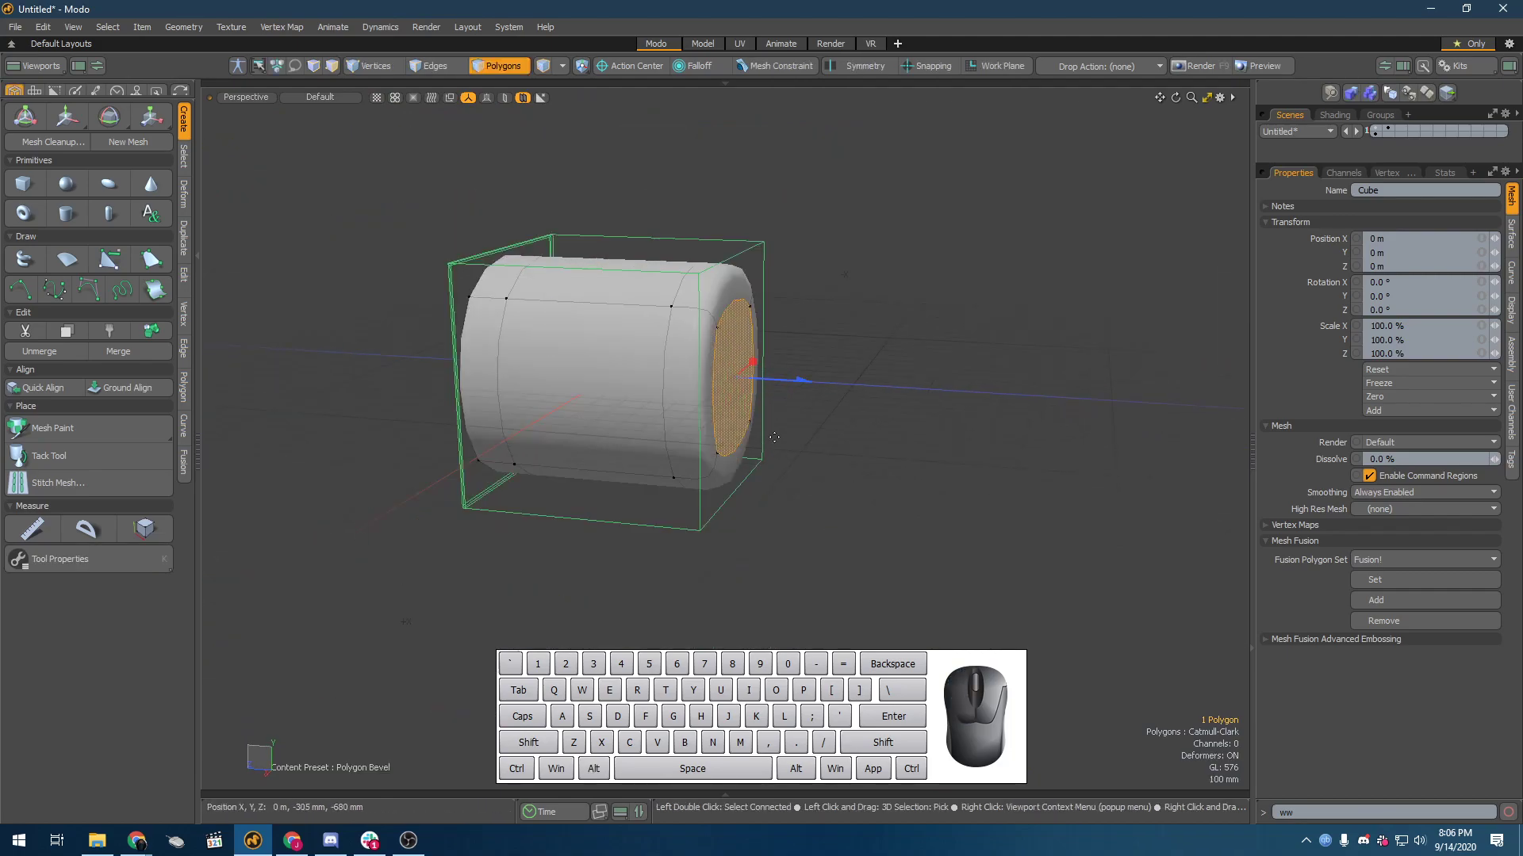
click(782, 382)
drag(805, 380, 809, 380)
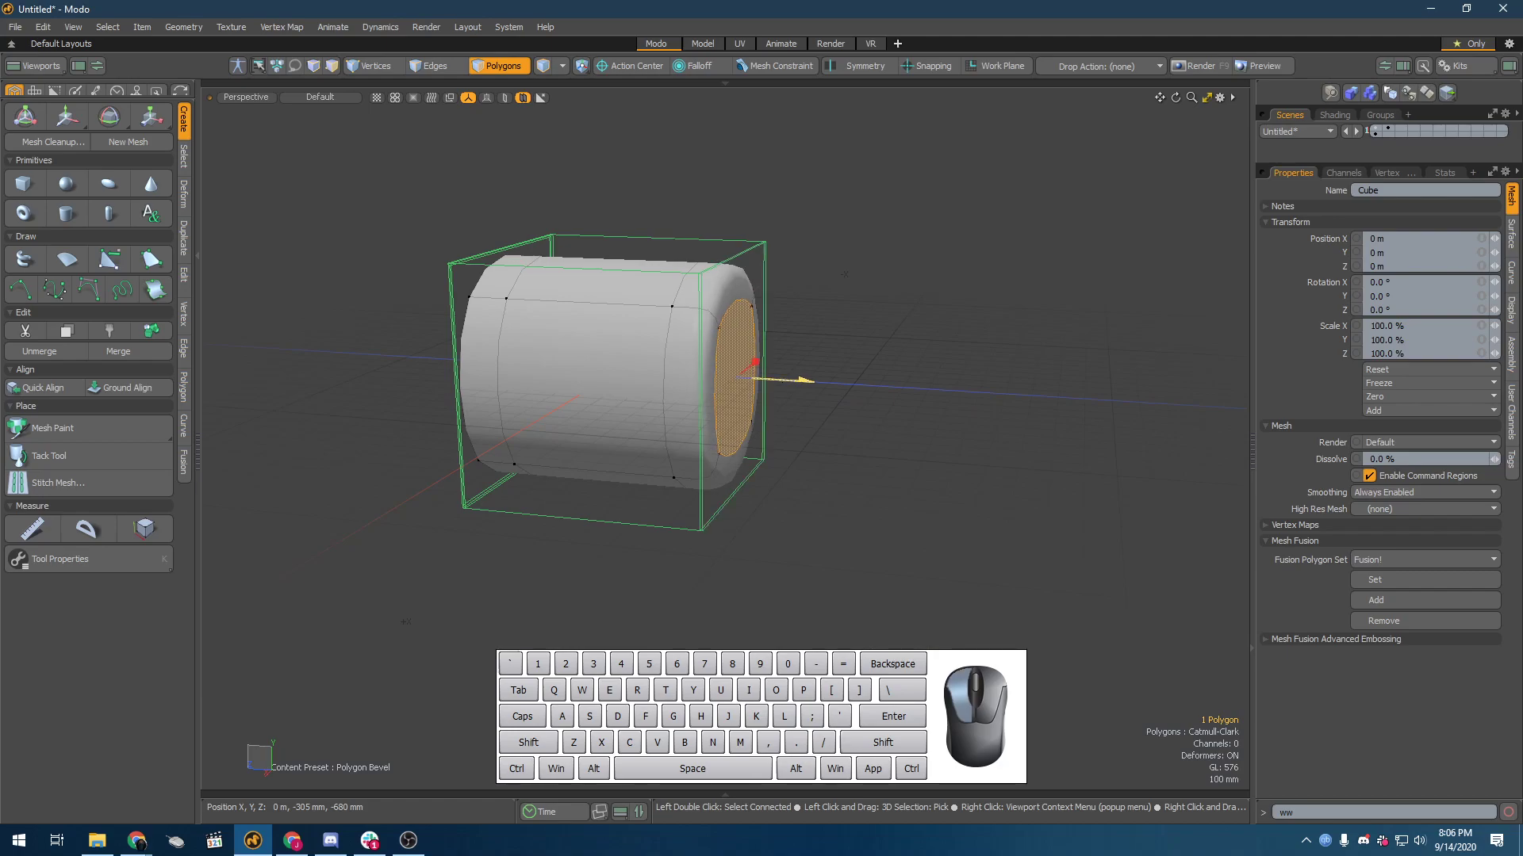
Step: Add a second bevel with a small inset to the same end polygon and examine the sharpened ends of the smoothed cylinder
key(shift)
shift+click(860, 274)
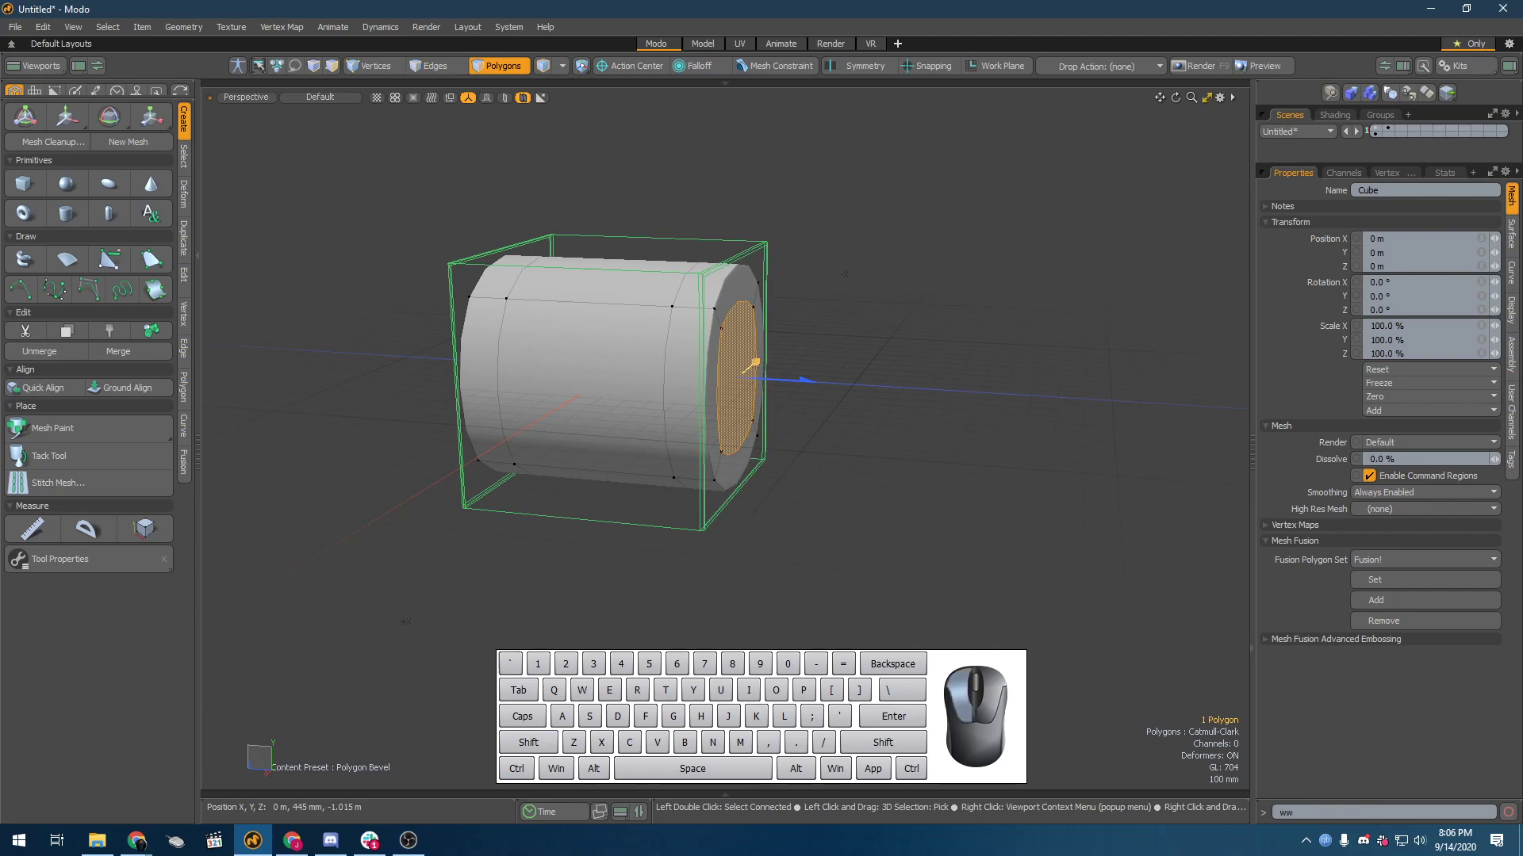
scroll(753, 289, up, 3)
alt+drag(752, 287, 587, 368)
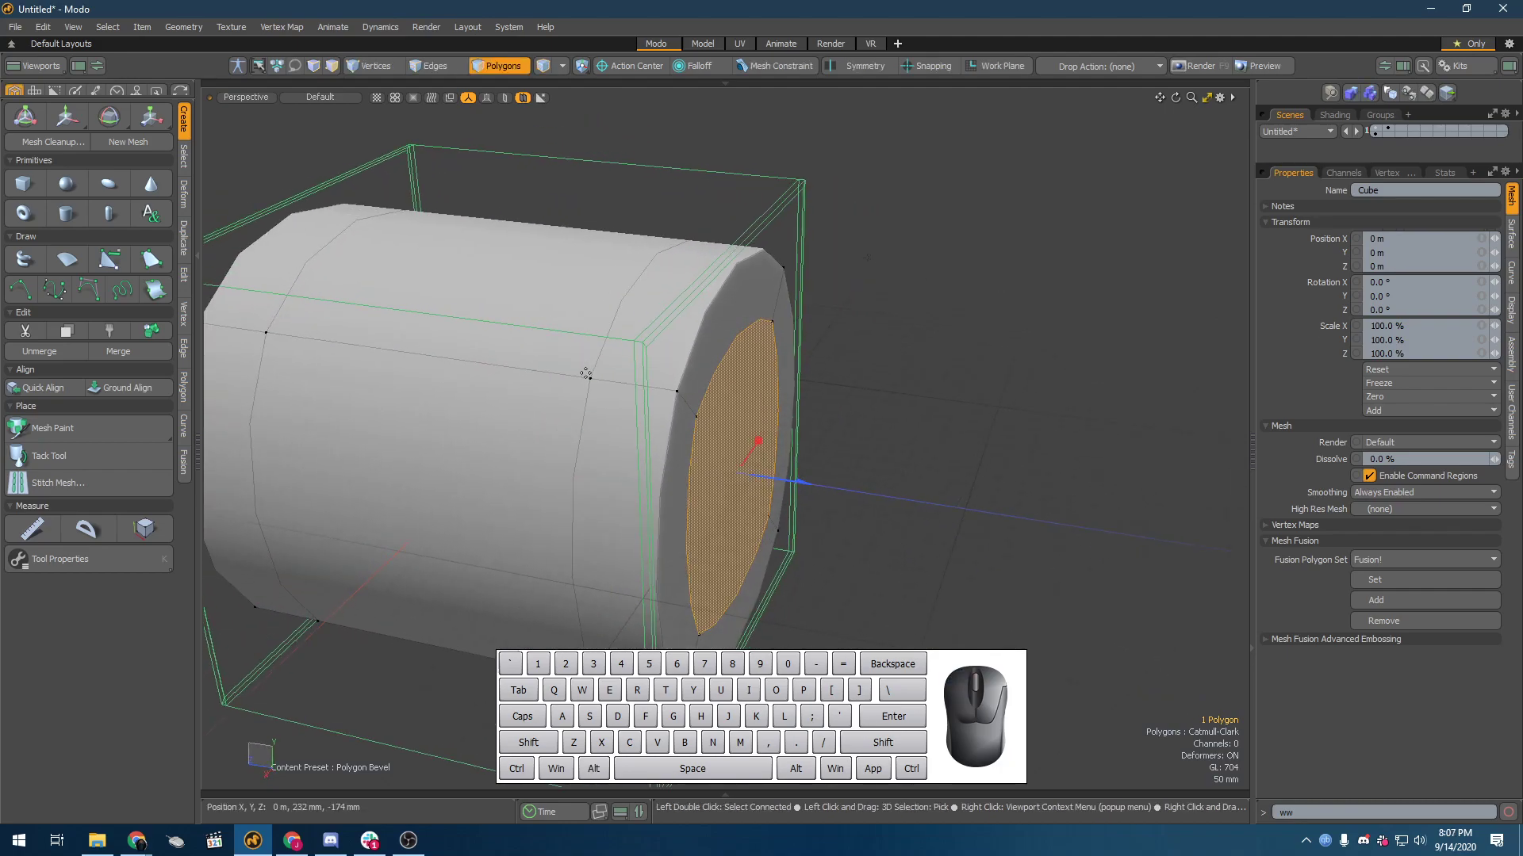
alt+drag(586, 374, 360, 347)
scroll(955, 299, down, 2)
alt+drag(955, 299, 1048, 335)
scroll(959, 353, down, 2)
alt+drag(959, 354, 880, 365)
Step: Loop-slice the cylinder's lengthwise side edges with a count of 1, placing a single edge loop at 50 %
key(2)
click(996, 347)
alt+shift+drag(1089, 397, 938, 341)
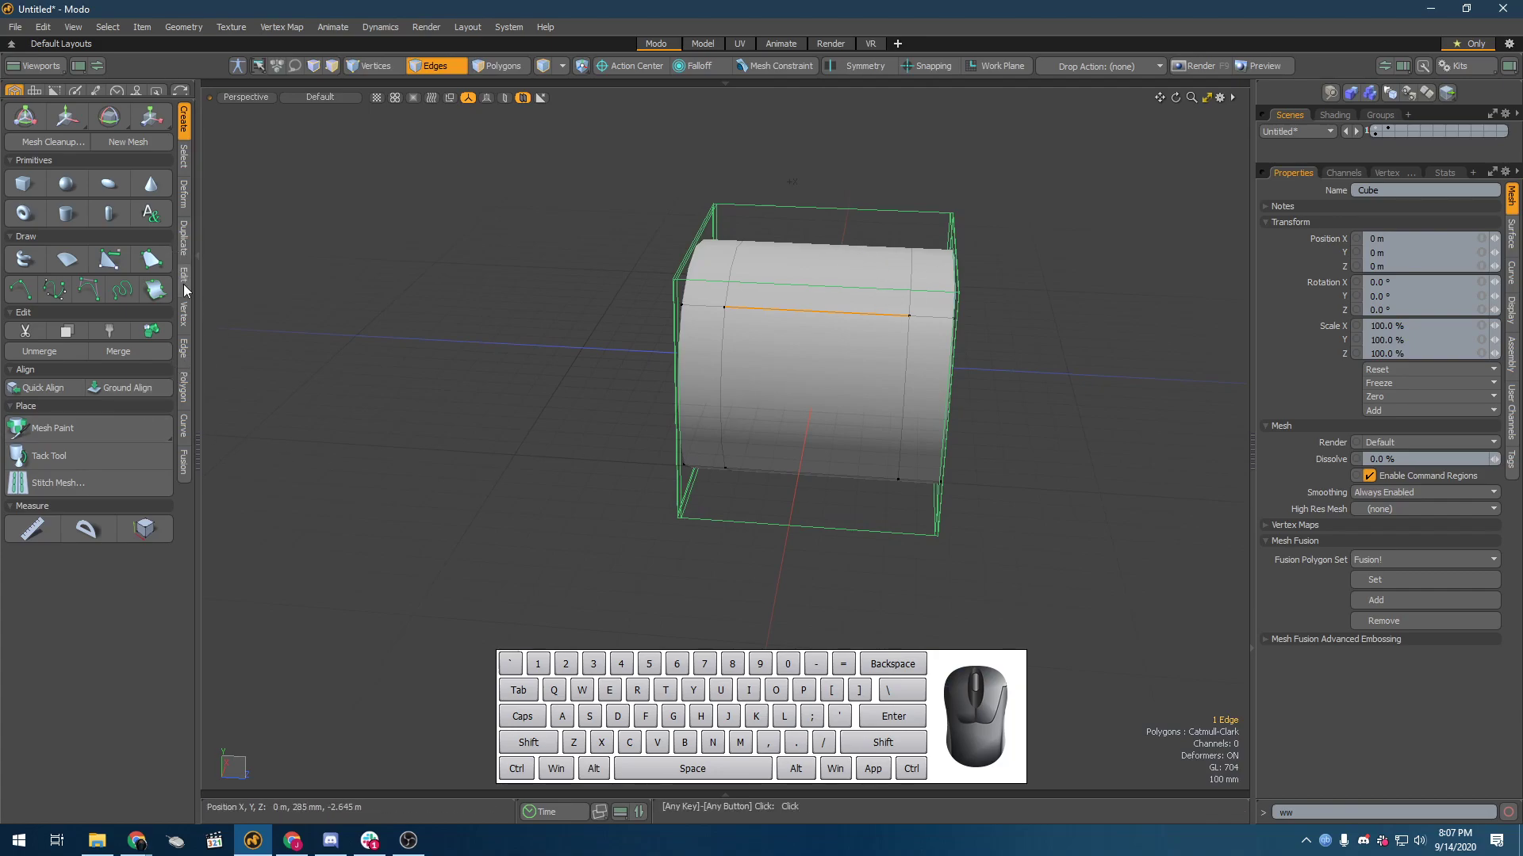
click(183, 274)
click(76, 289)
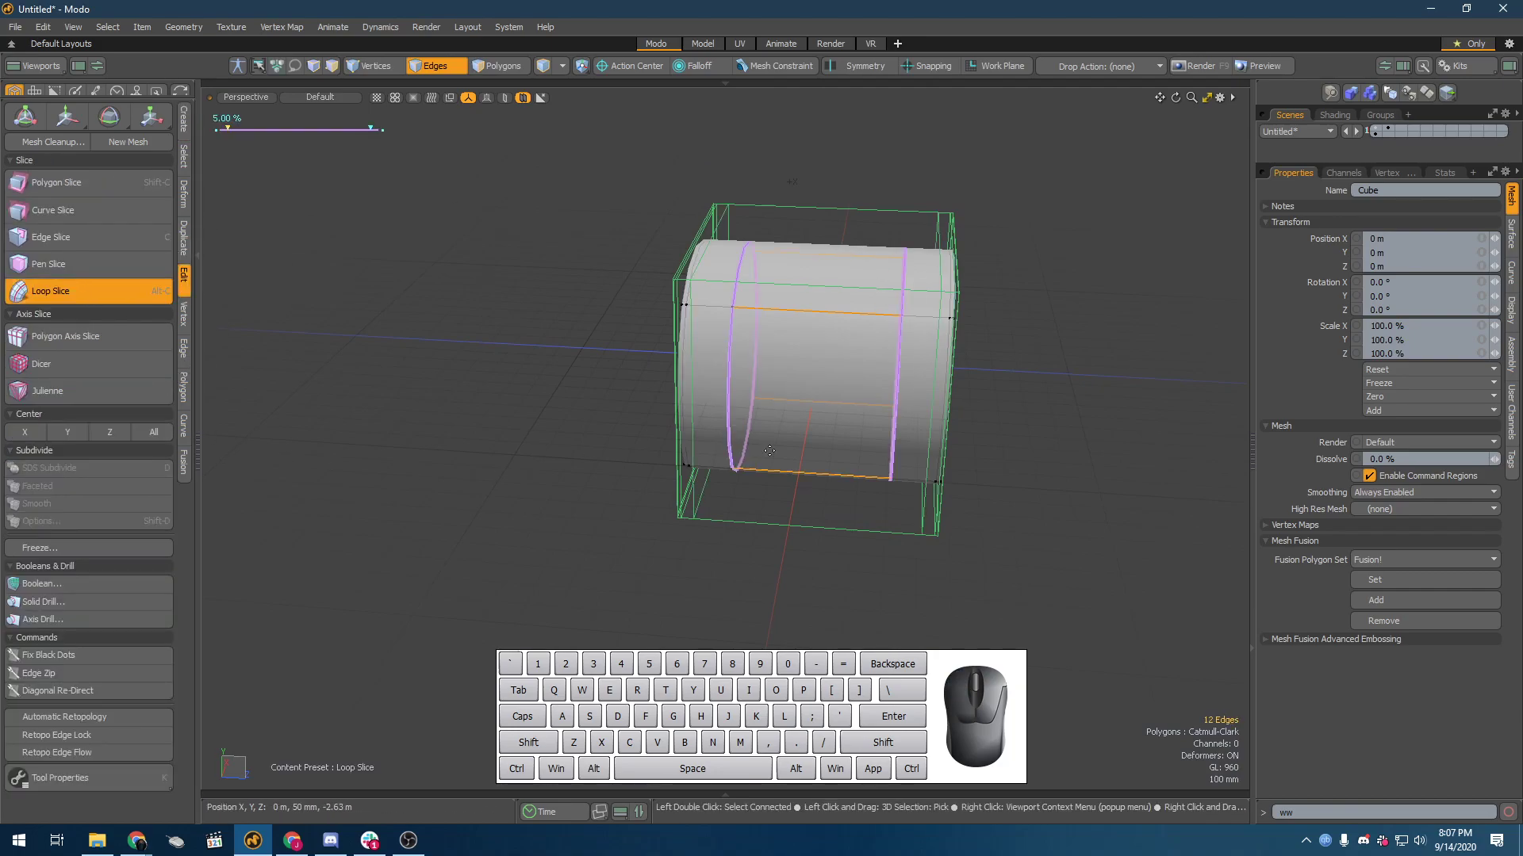
key(k)
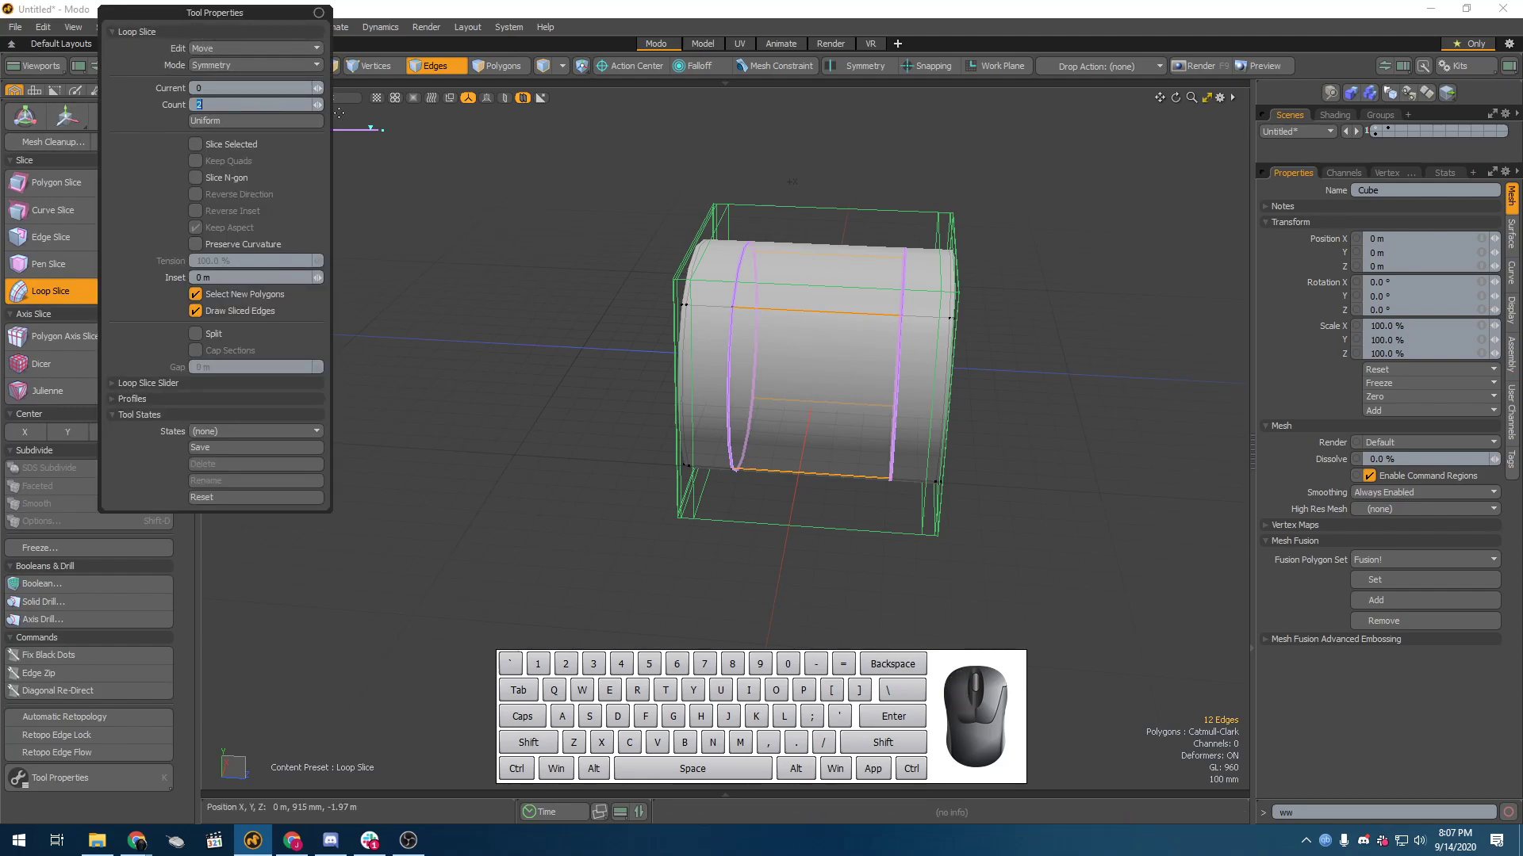
click(317, 106)
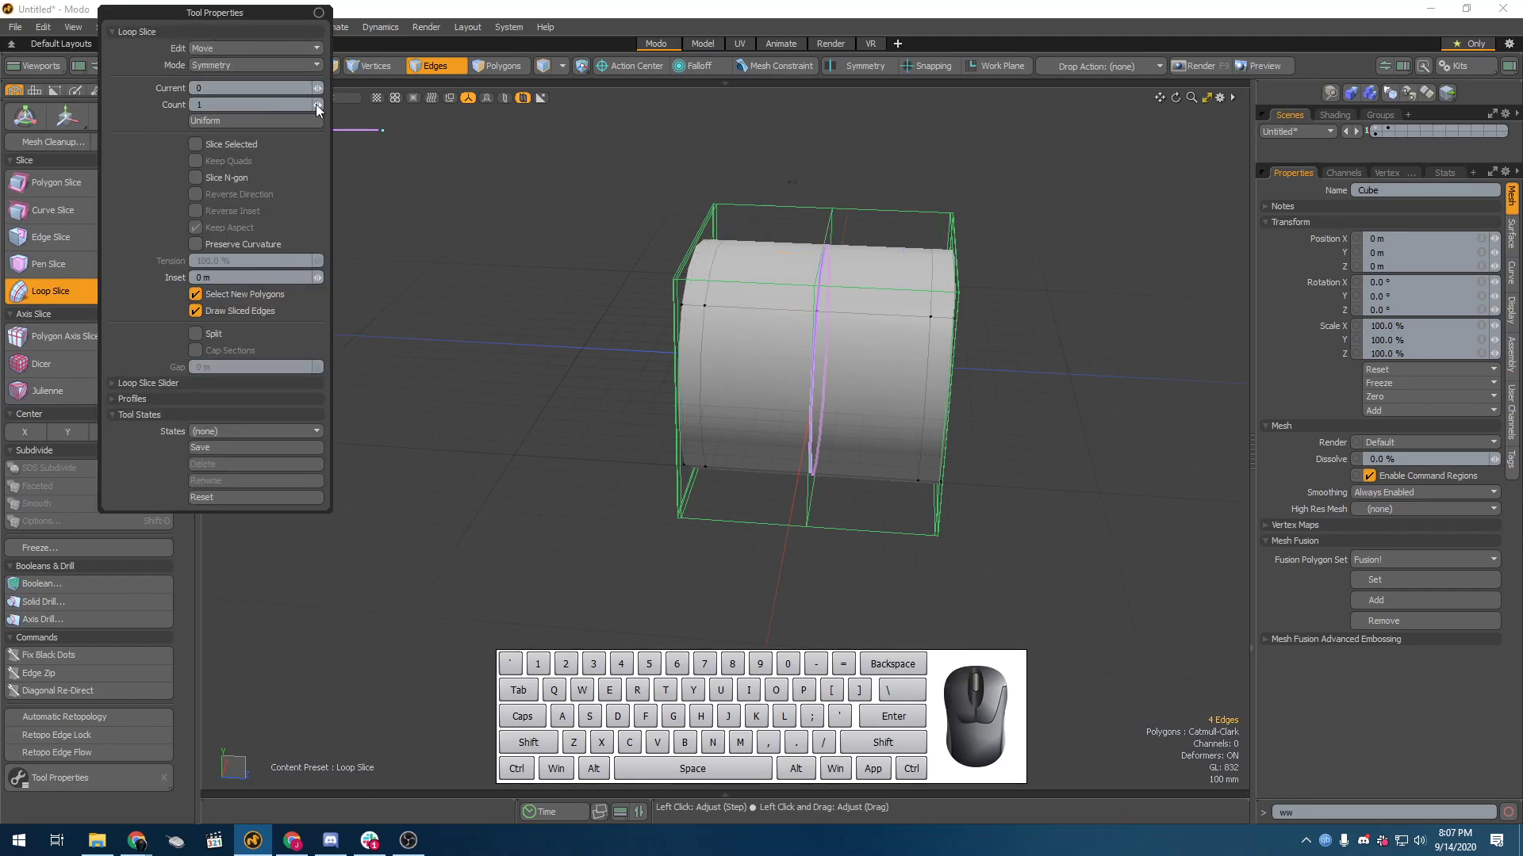
click(214, 65)
click(226, 33)
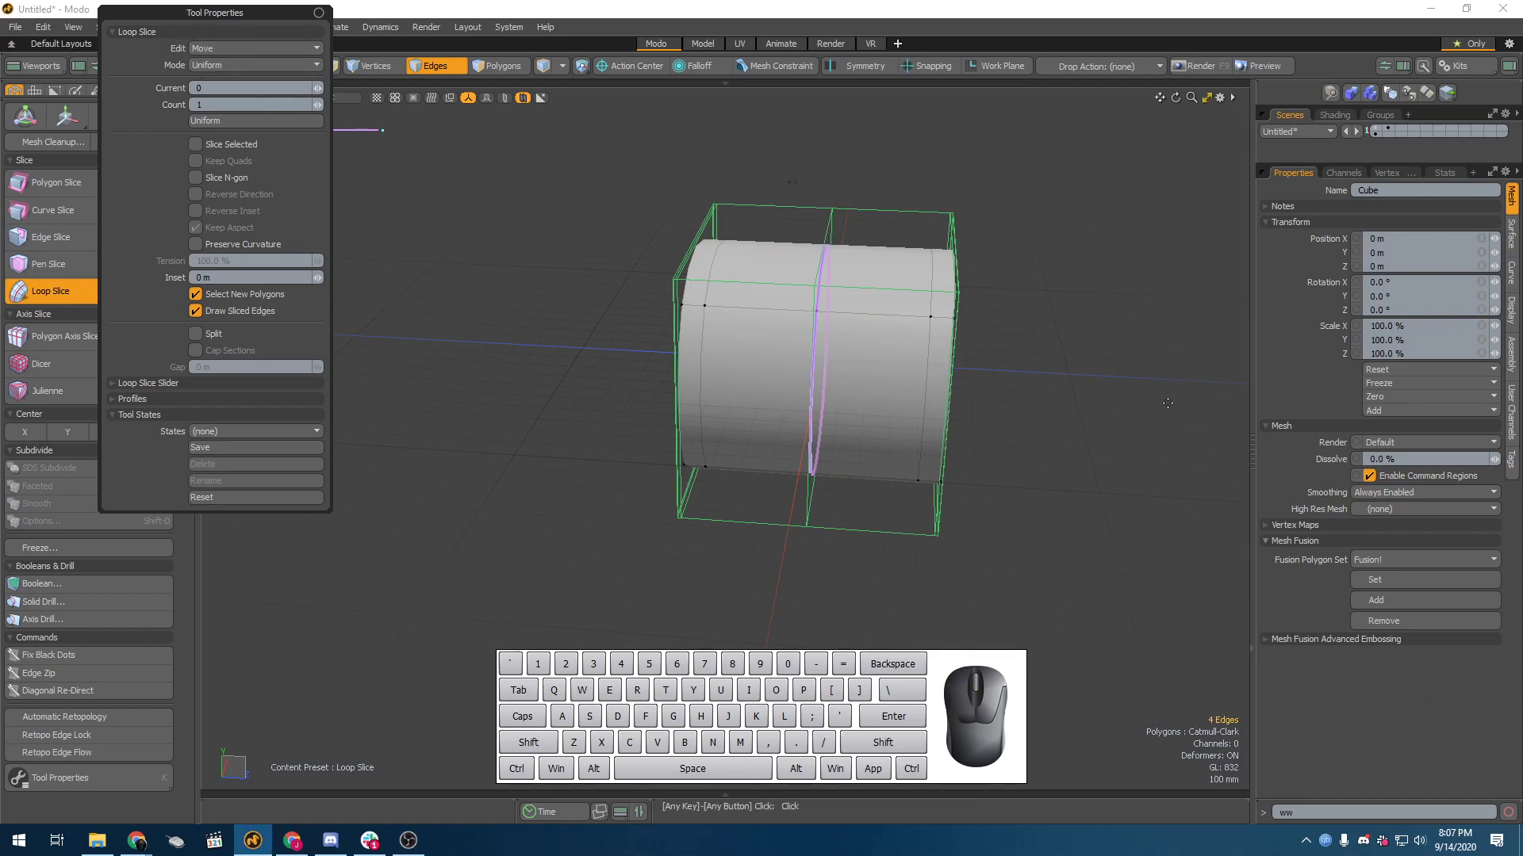
alt+click(813, 378)
alt+drag(812, 378, 872, 375)
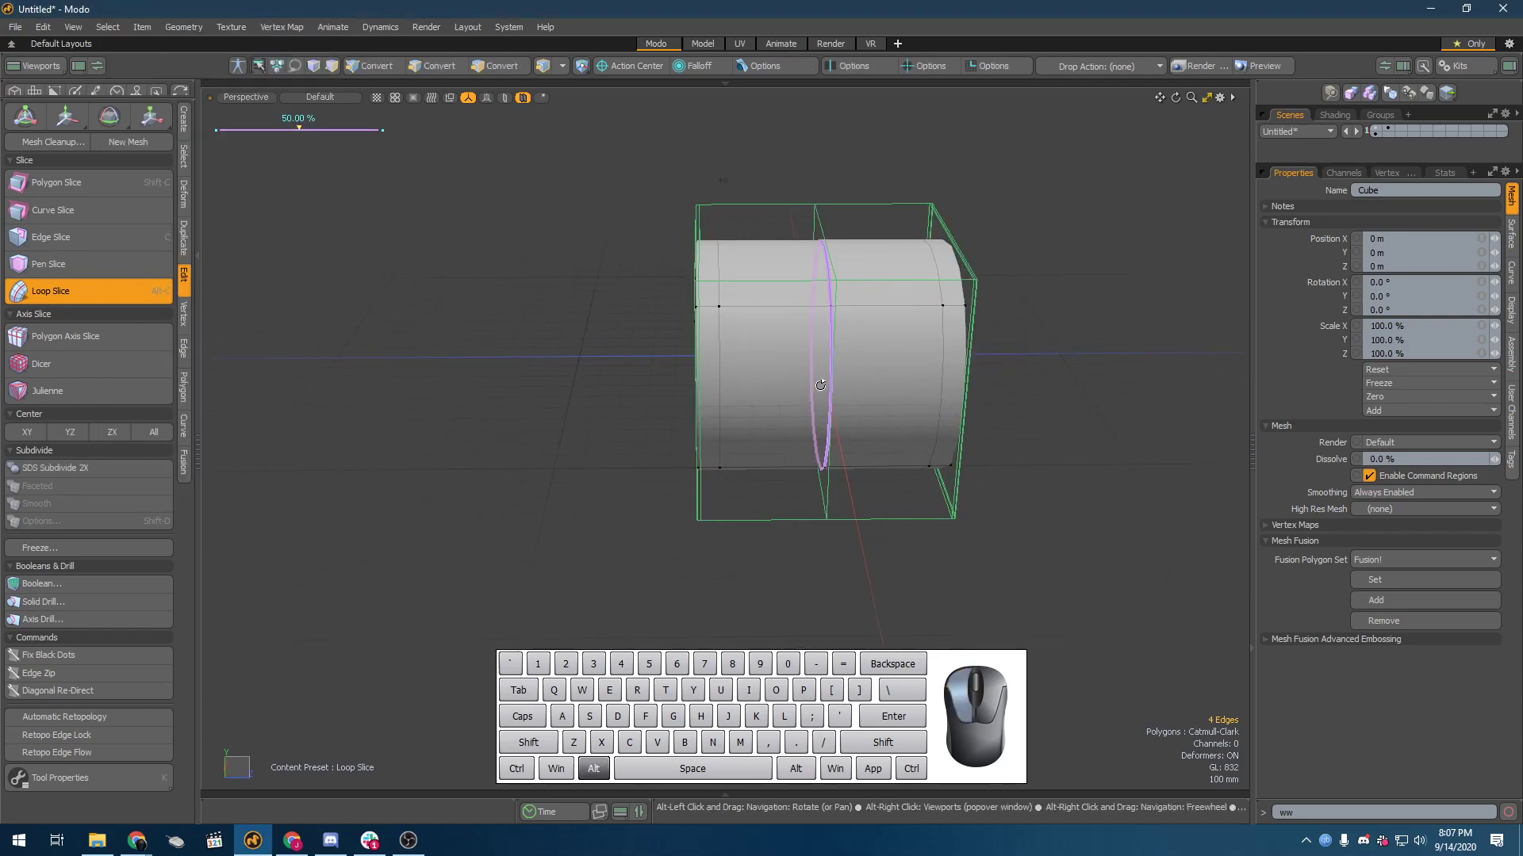
key(q)
Step: Select the middle edge loop, clear the selection, compare the smoothed and unsmoothed cube, and leave the Catmull-Clark surface off in polygon mode
double_click(833, 325)
alt+drag(833, 325, 867, 387)
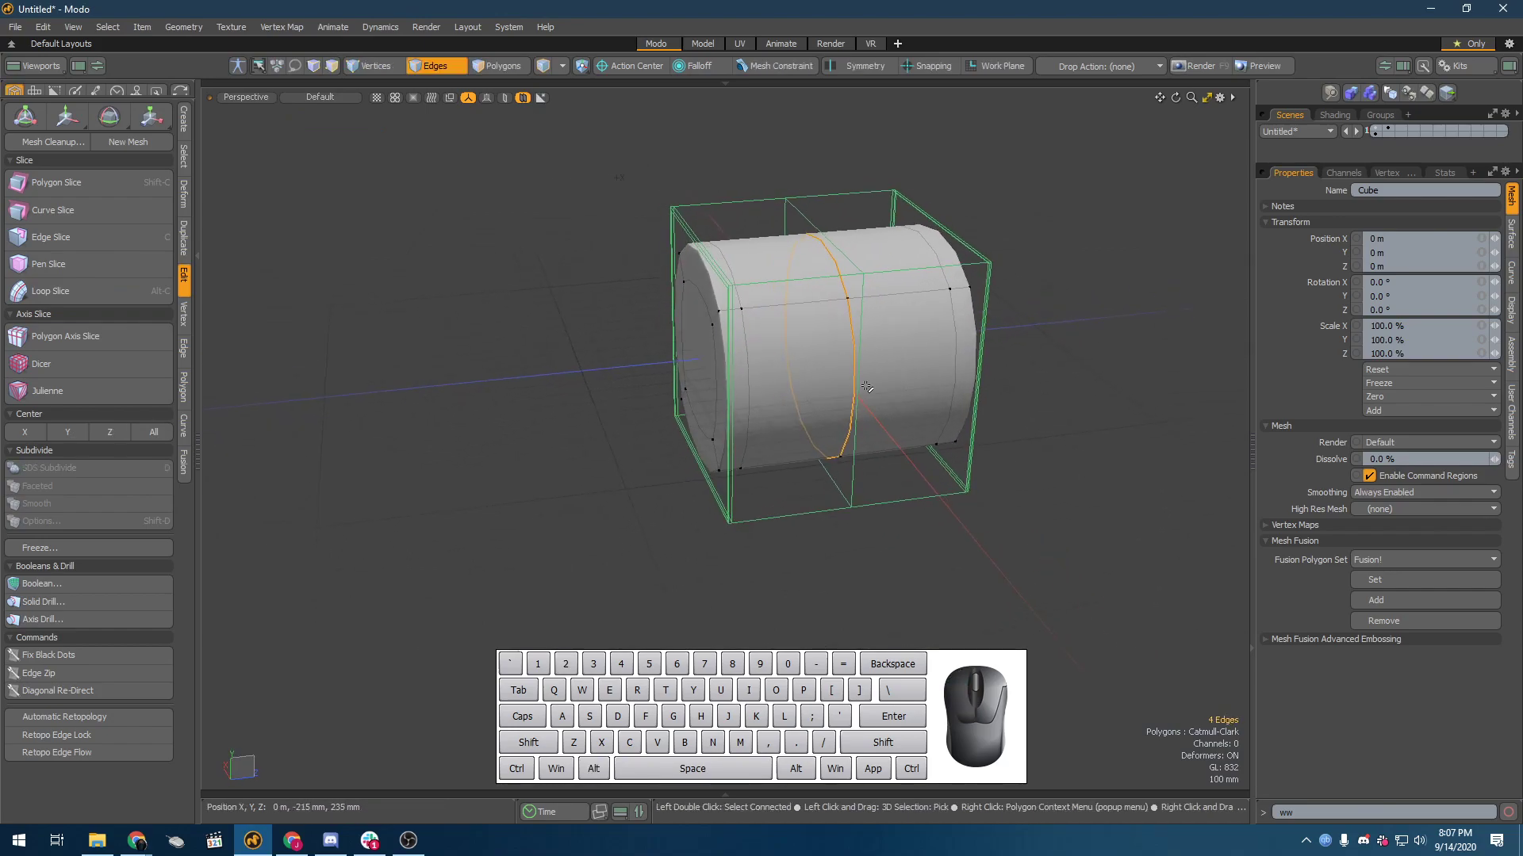
click(1083, 441)
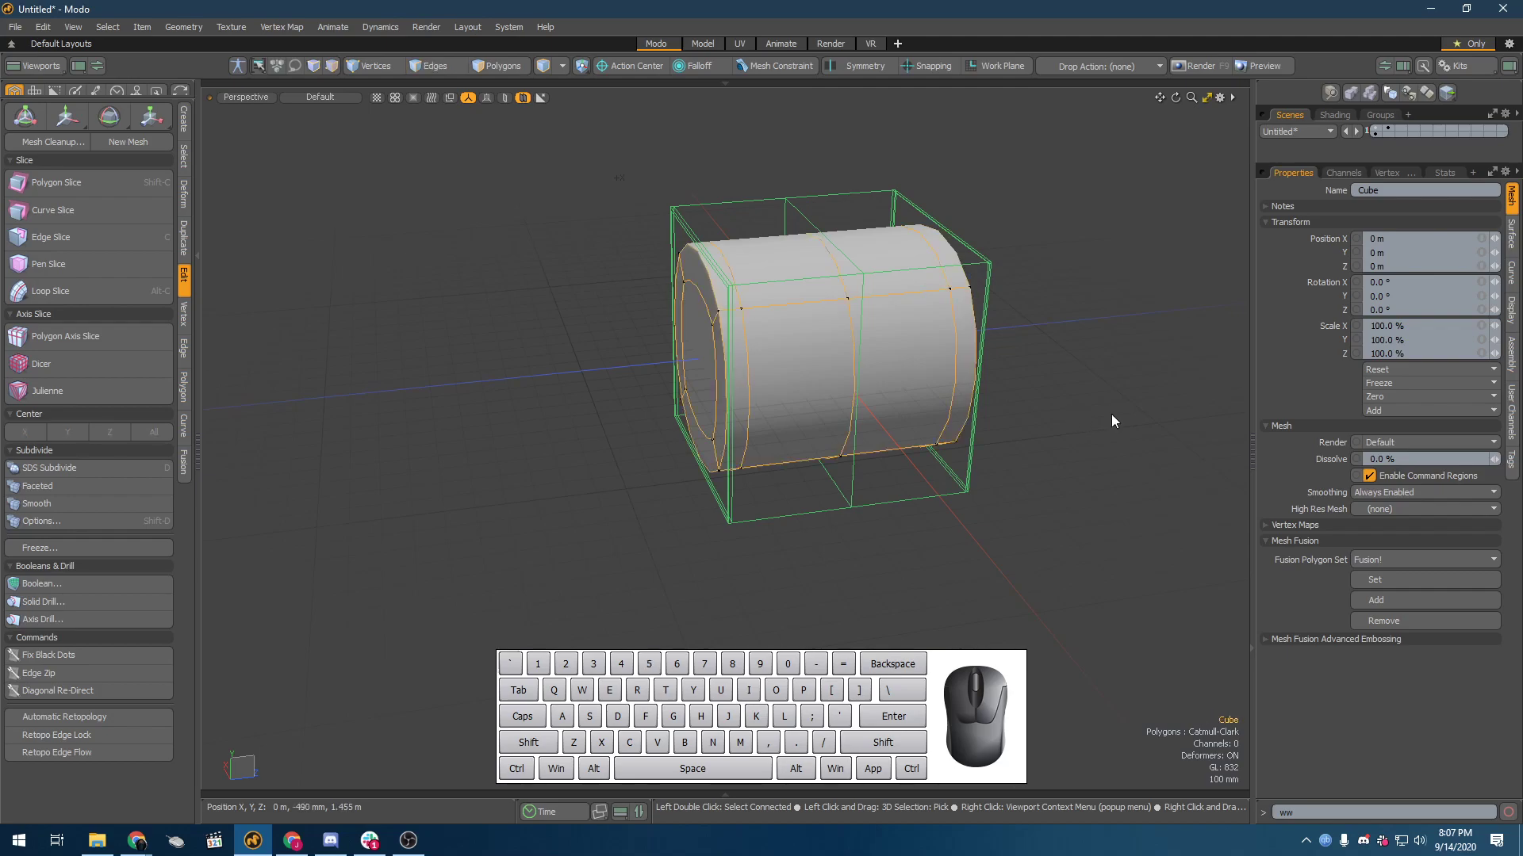
click(1073, 392)
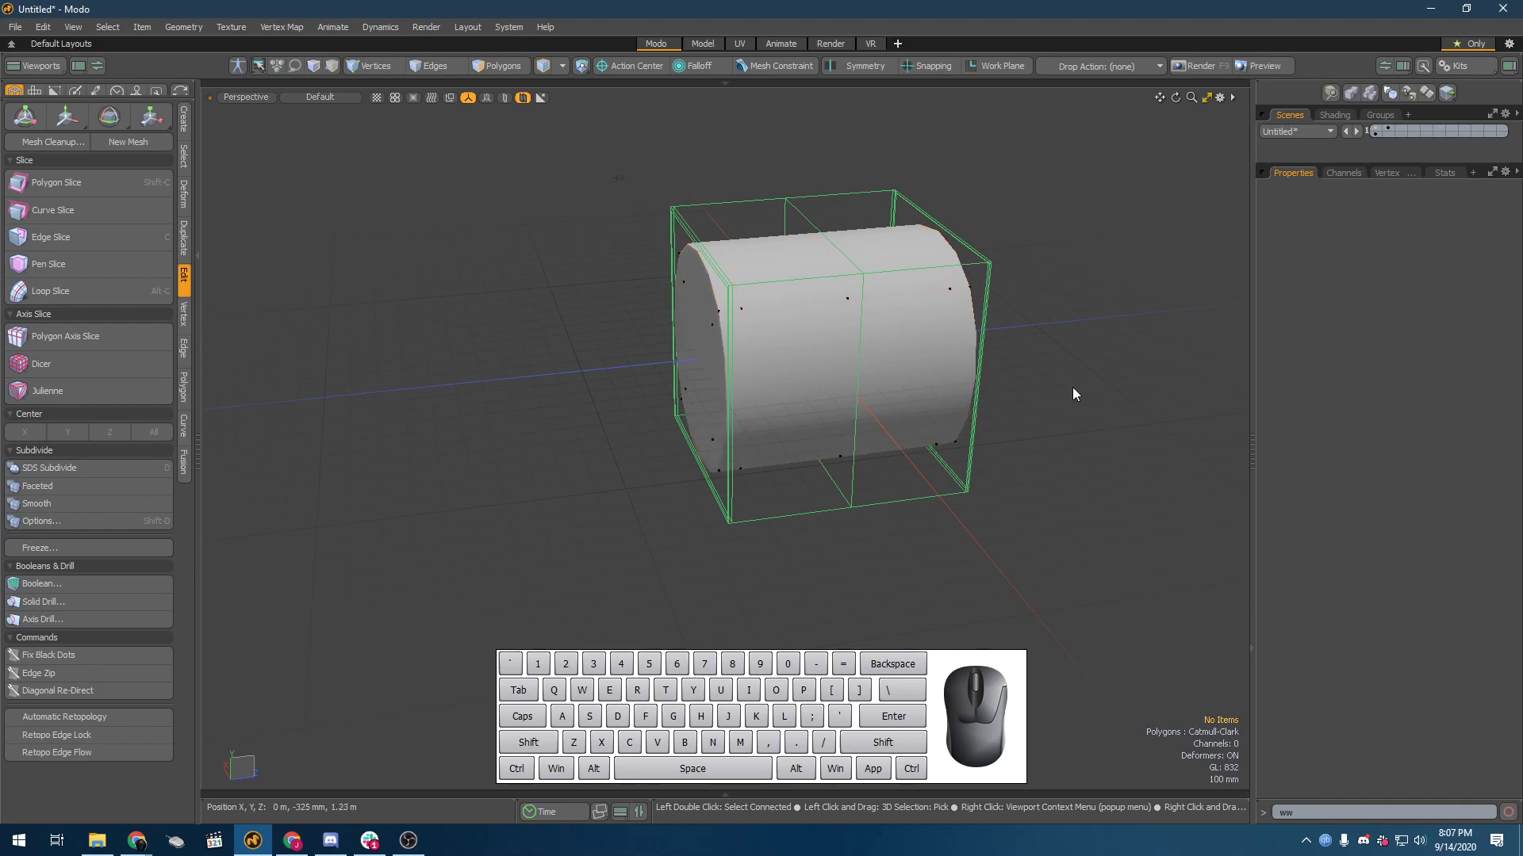
key(shift+Tab)
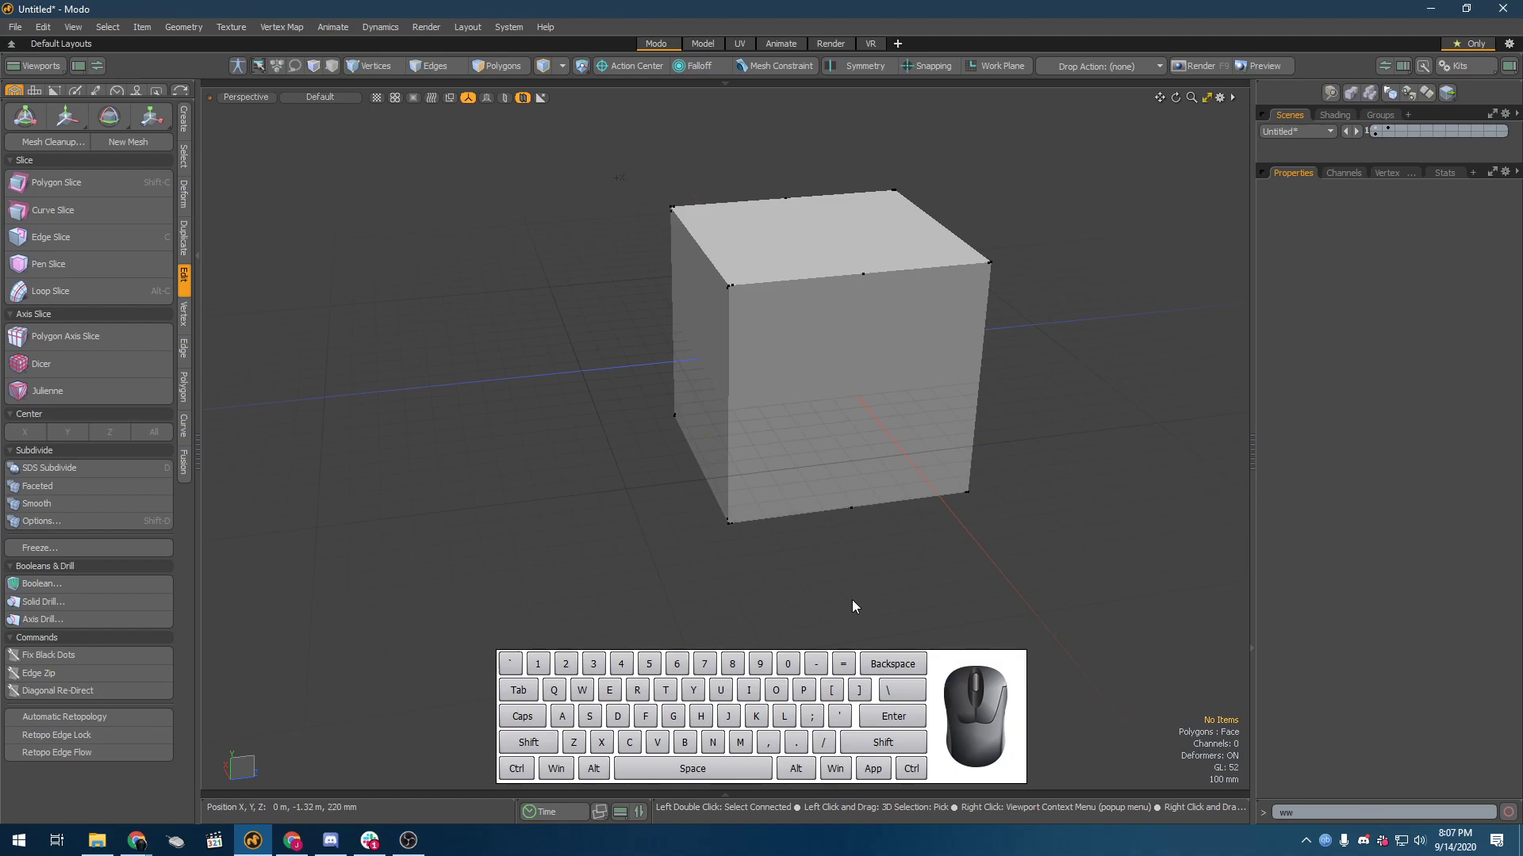
key(shift+Tab)
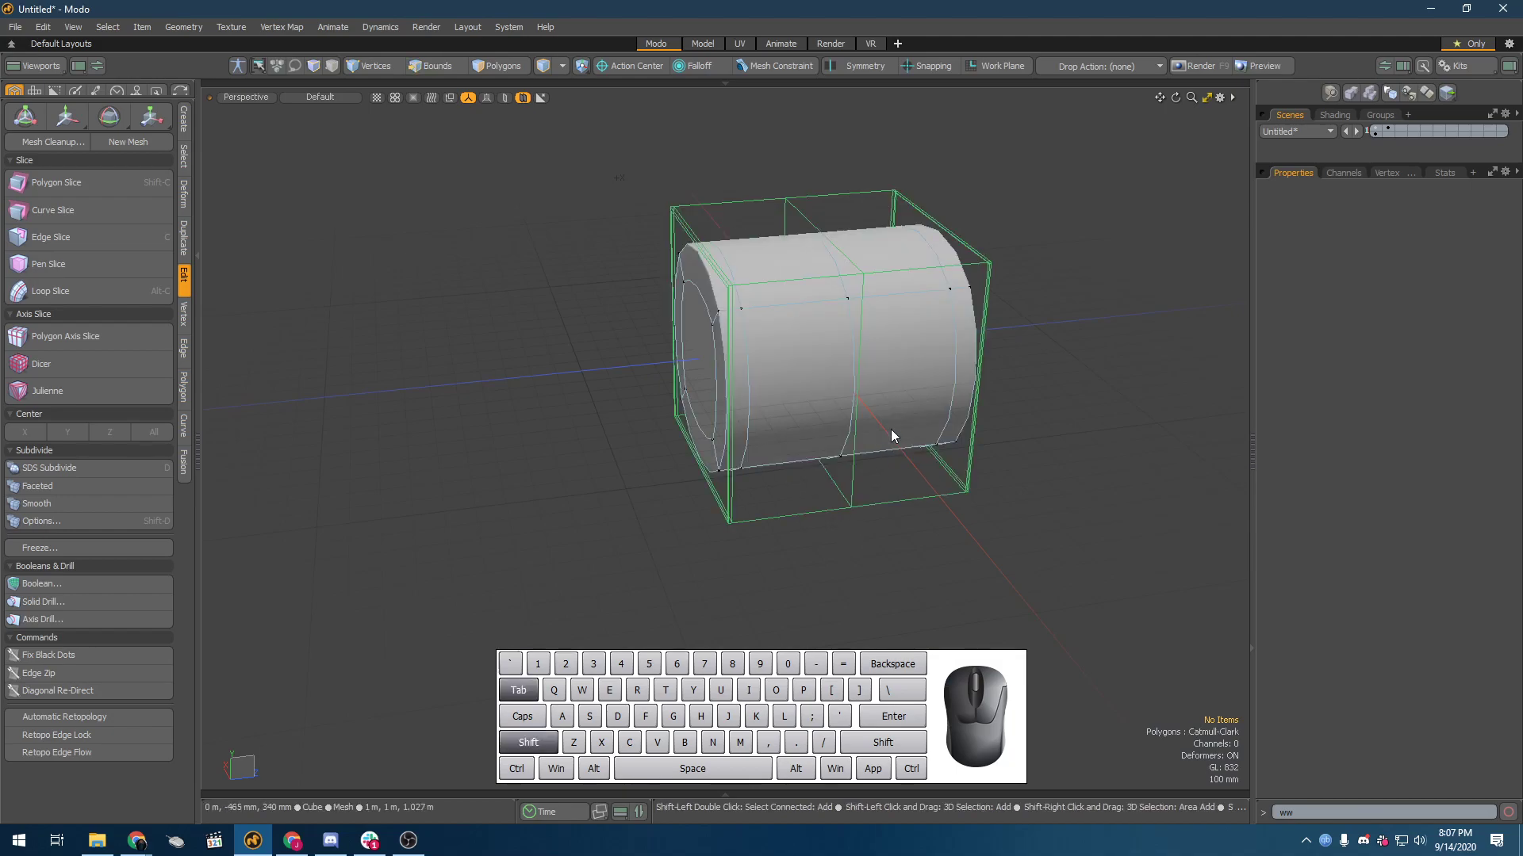
key(3)
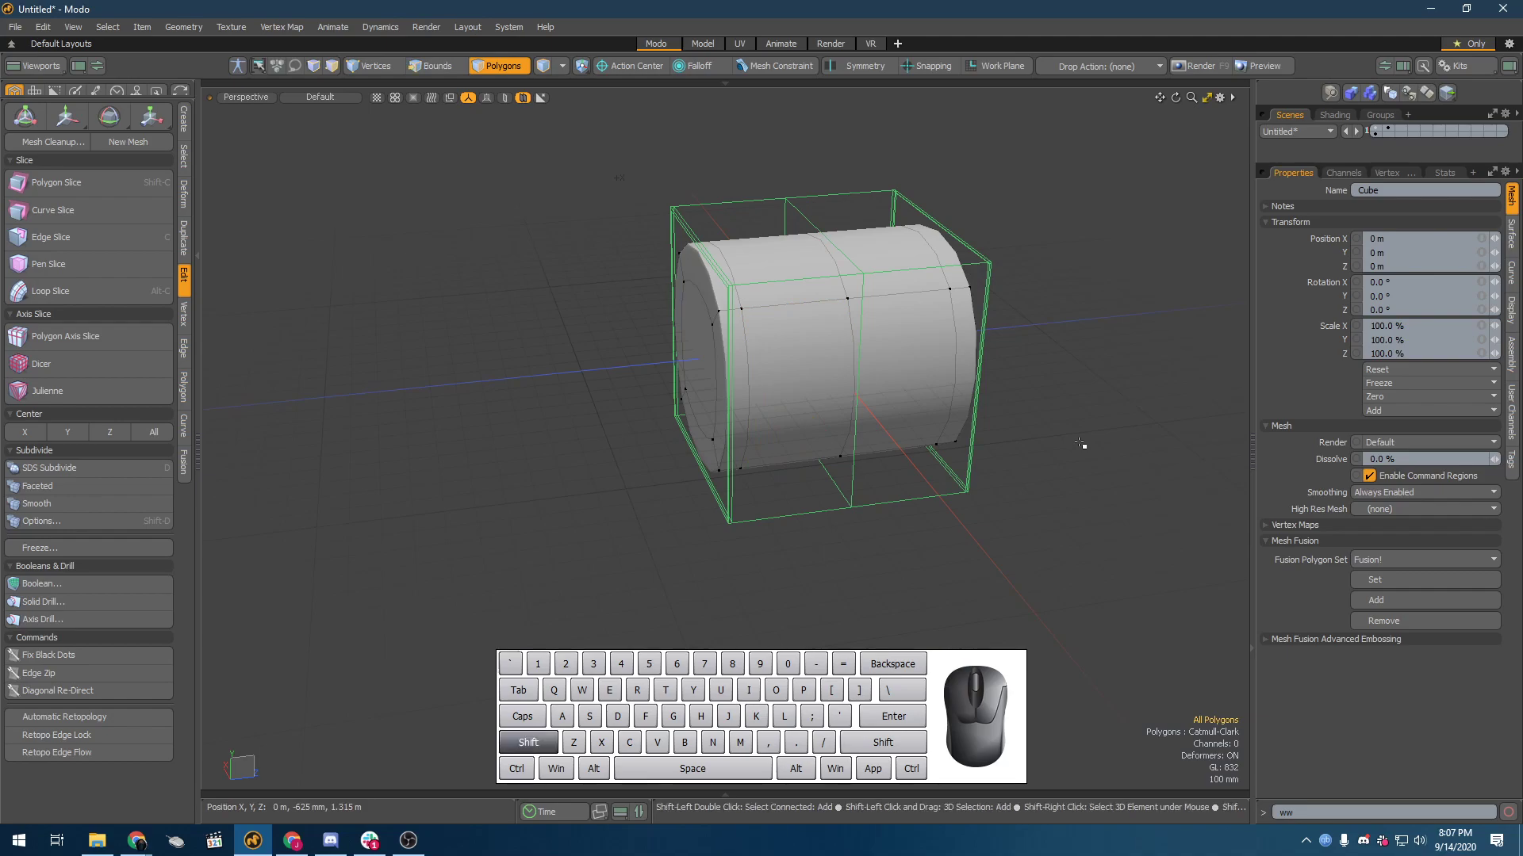
key(shift+Tab)
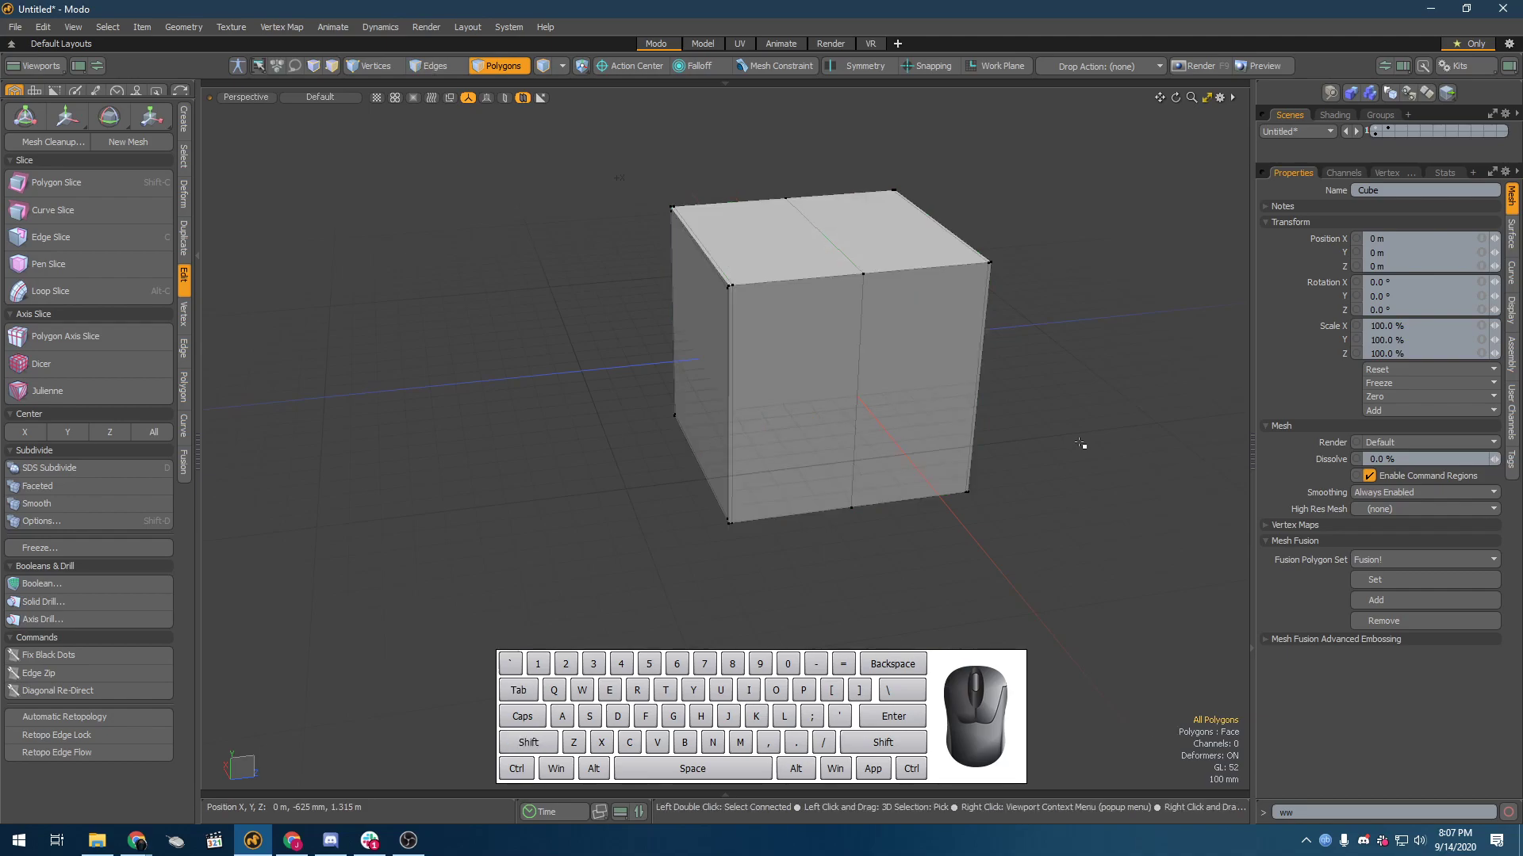
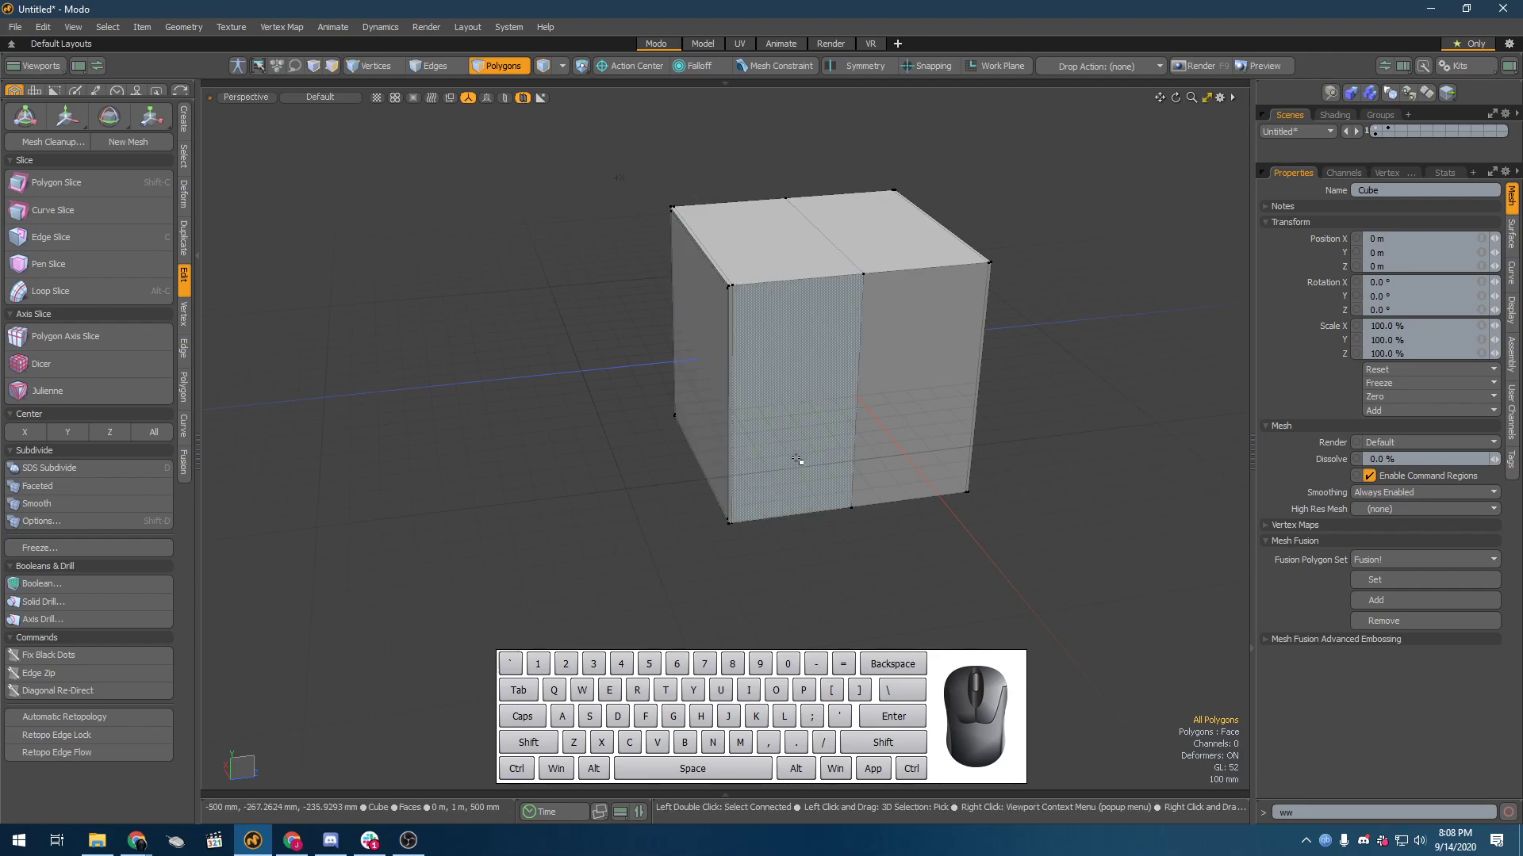
Step: Select the middle edge loop on the unsmoothed cube and bevel it slightly with Edge Bevel
scroll(887, 441, up, 4)
alt+drag(925, 415, 885, 450)
scroll(902, 478, down, 4)
key(2)
double_click(836, 401)
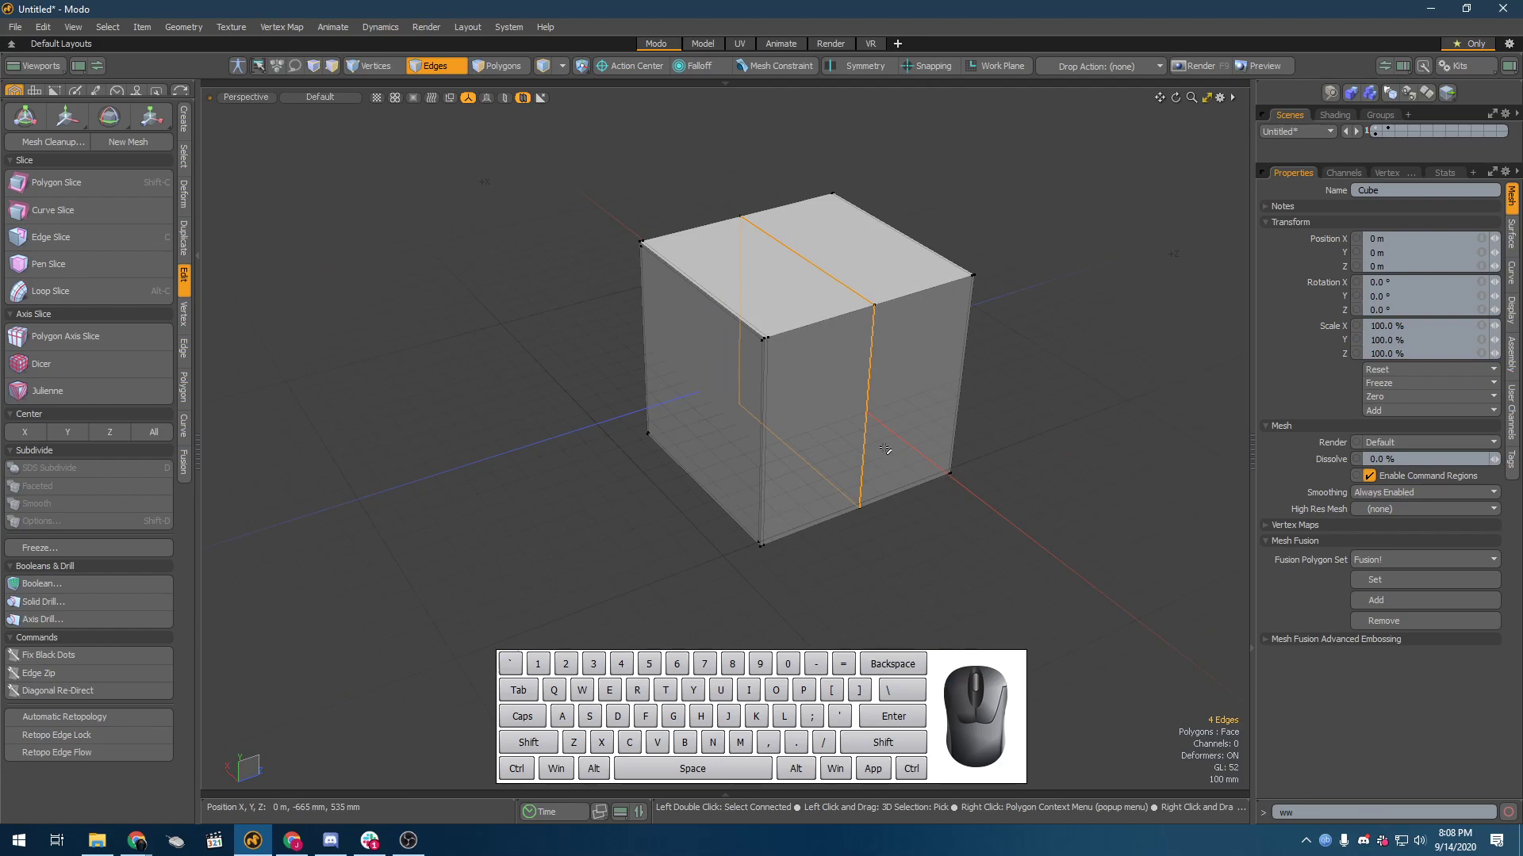
key(b)
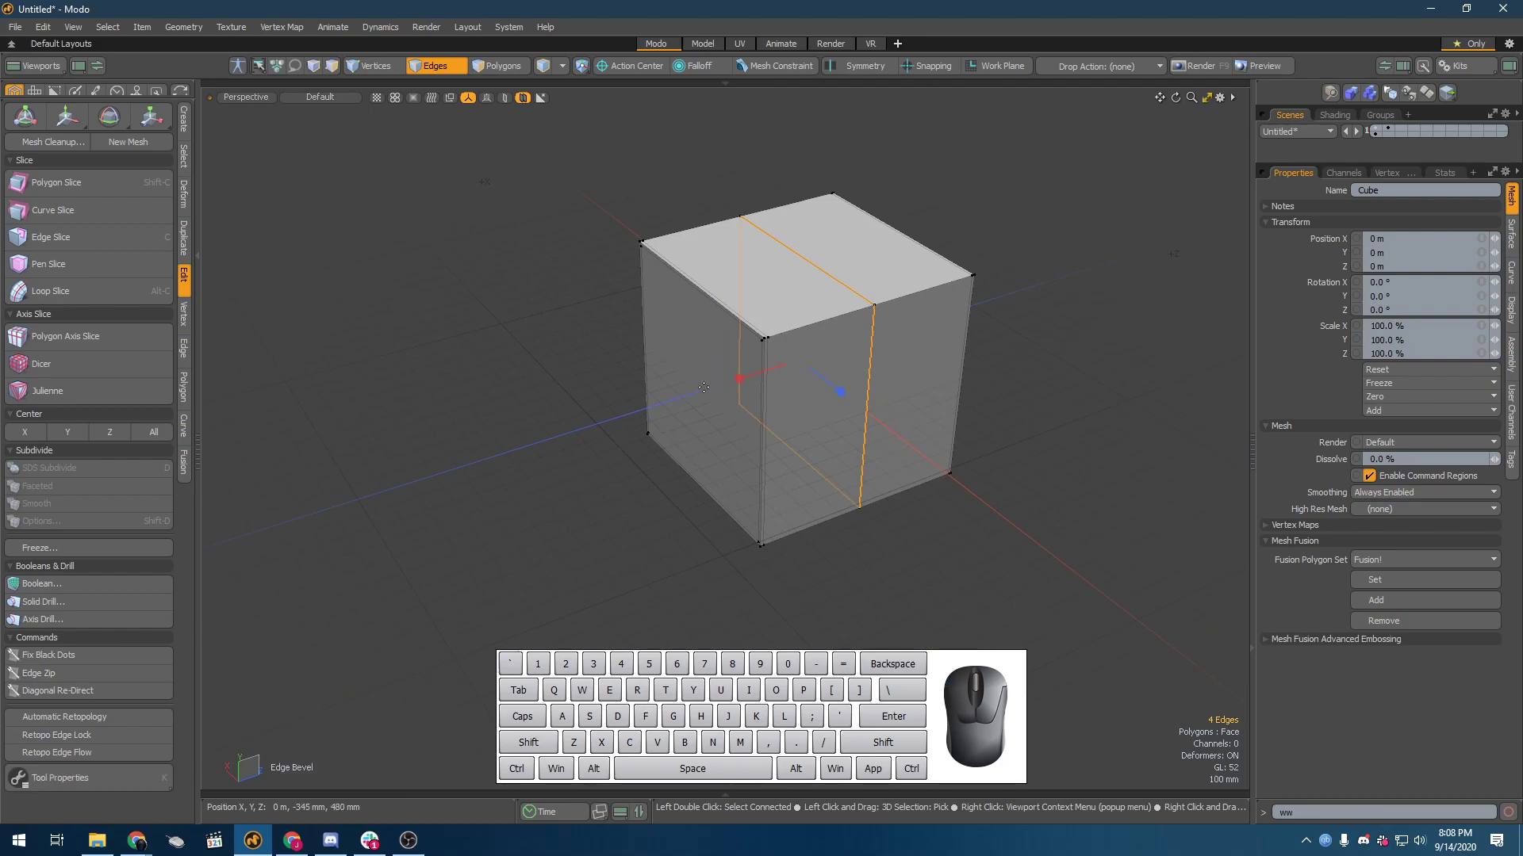
drag(739, 382, 740, 380)
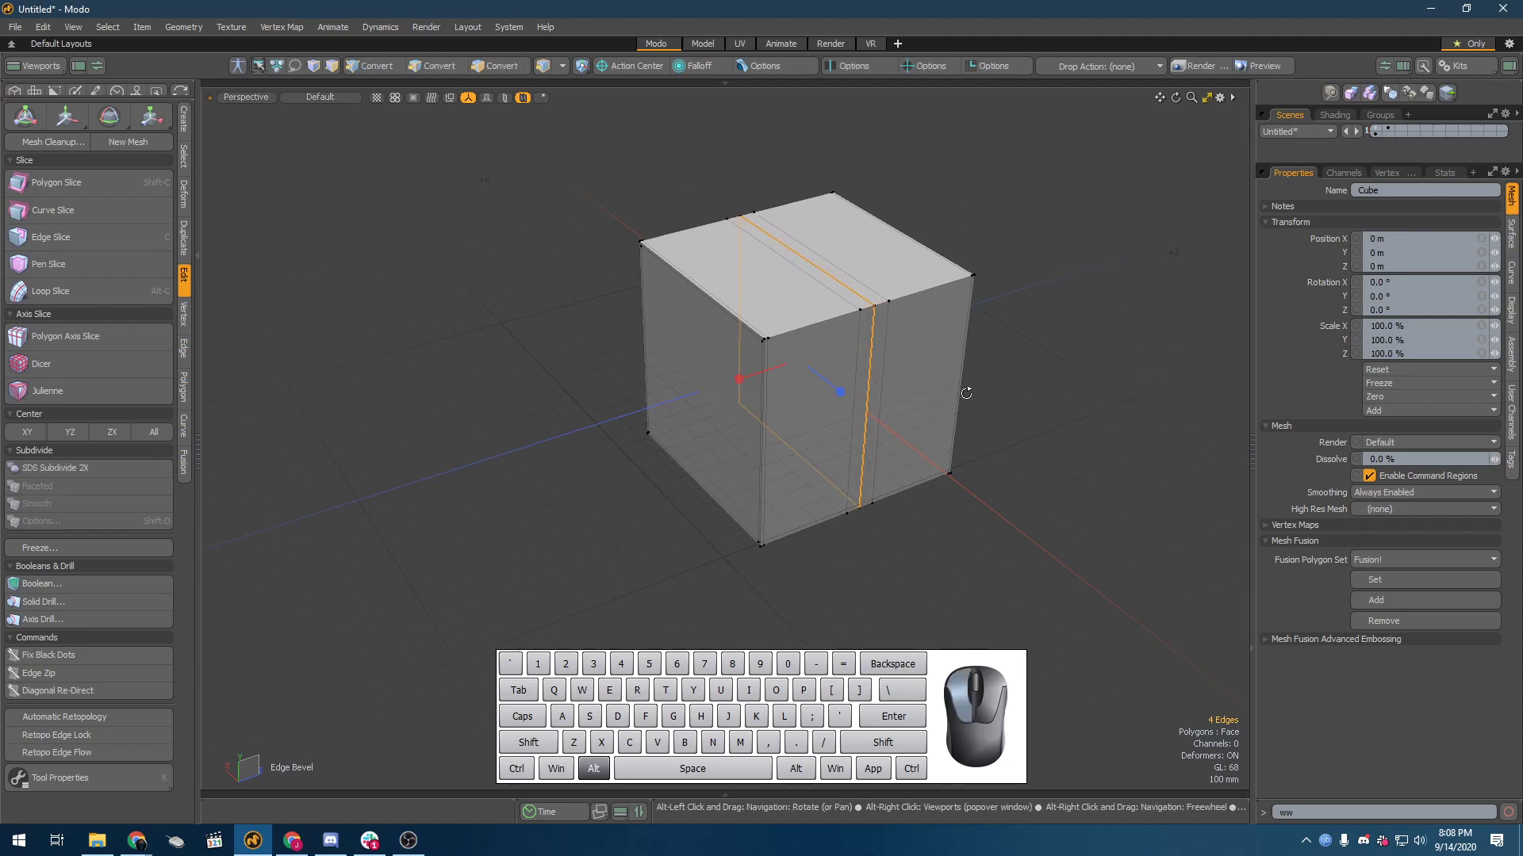
alt+drag(739, 379, 1203, 394)
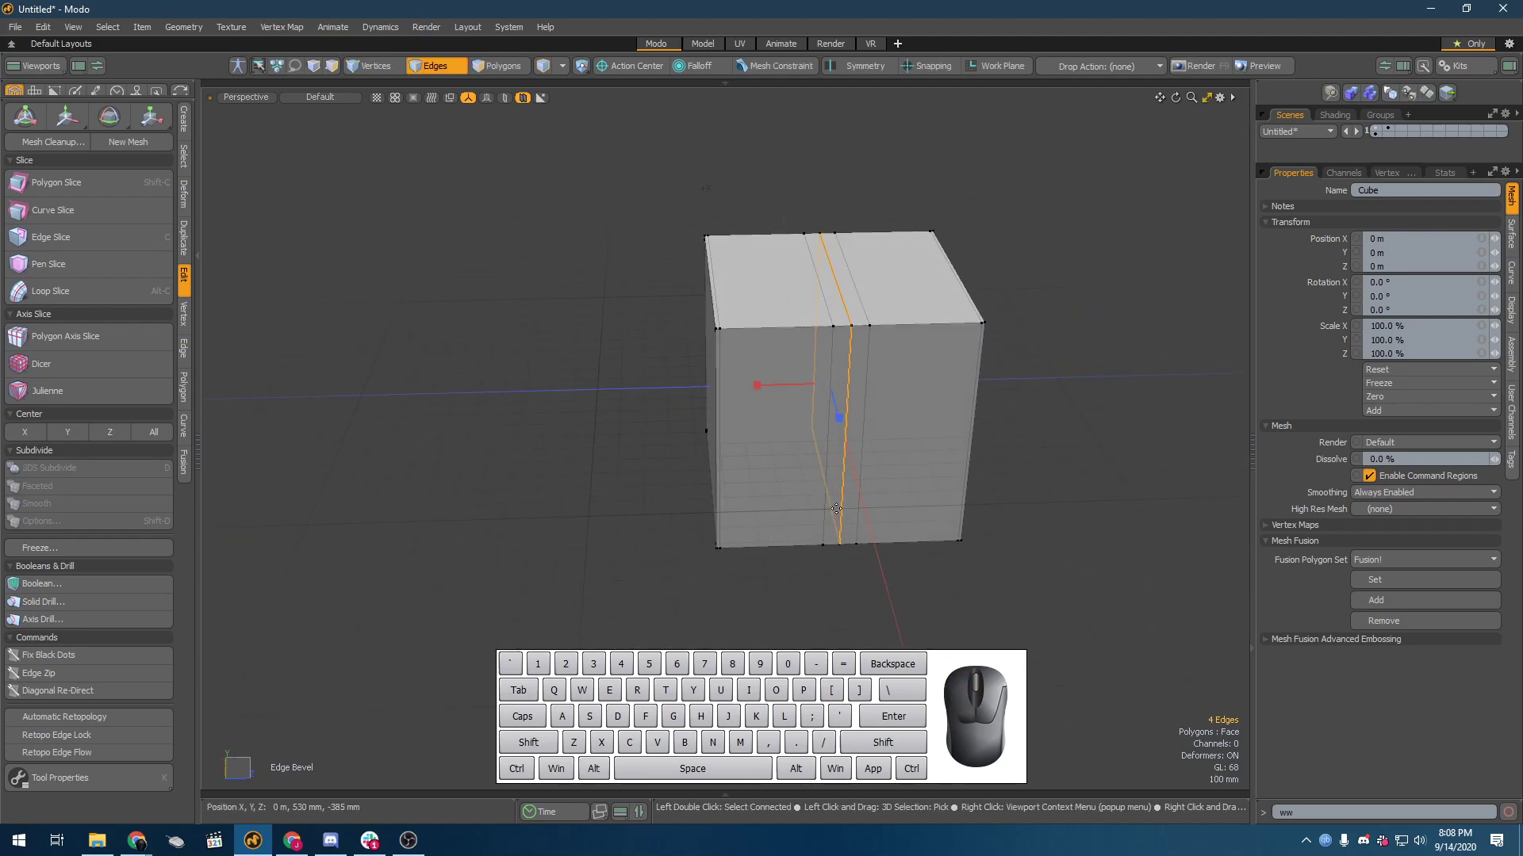
Step: Show the Edge Bevel properties beside the cube and set the round level to 0
key(k)
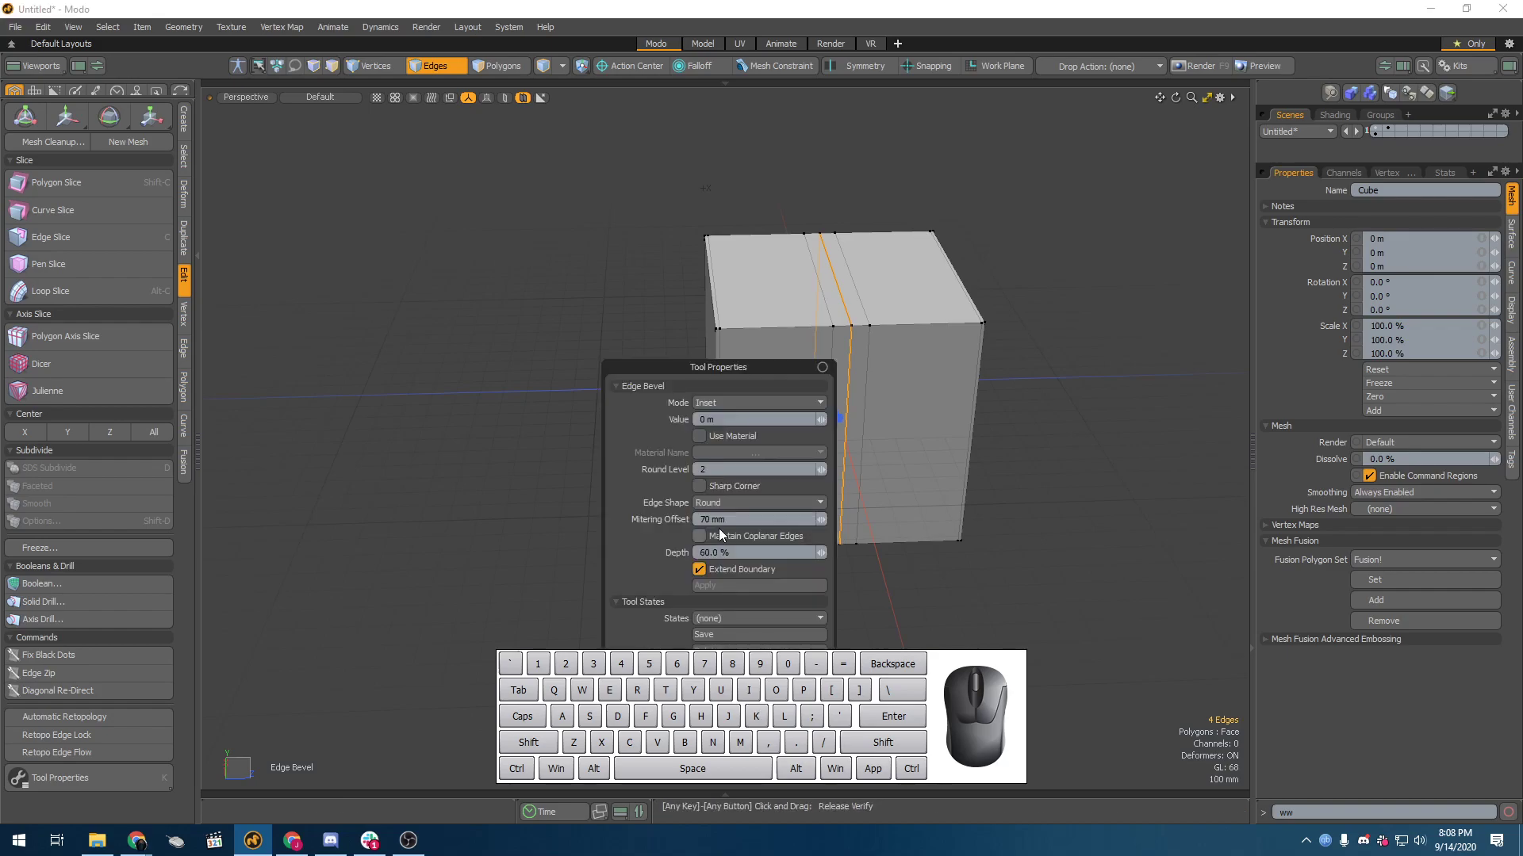
drag(714, 371, 506, 281)
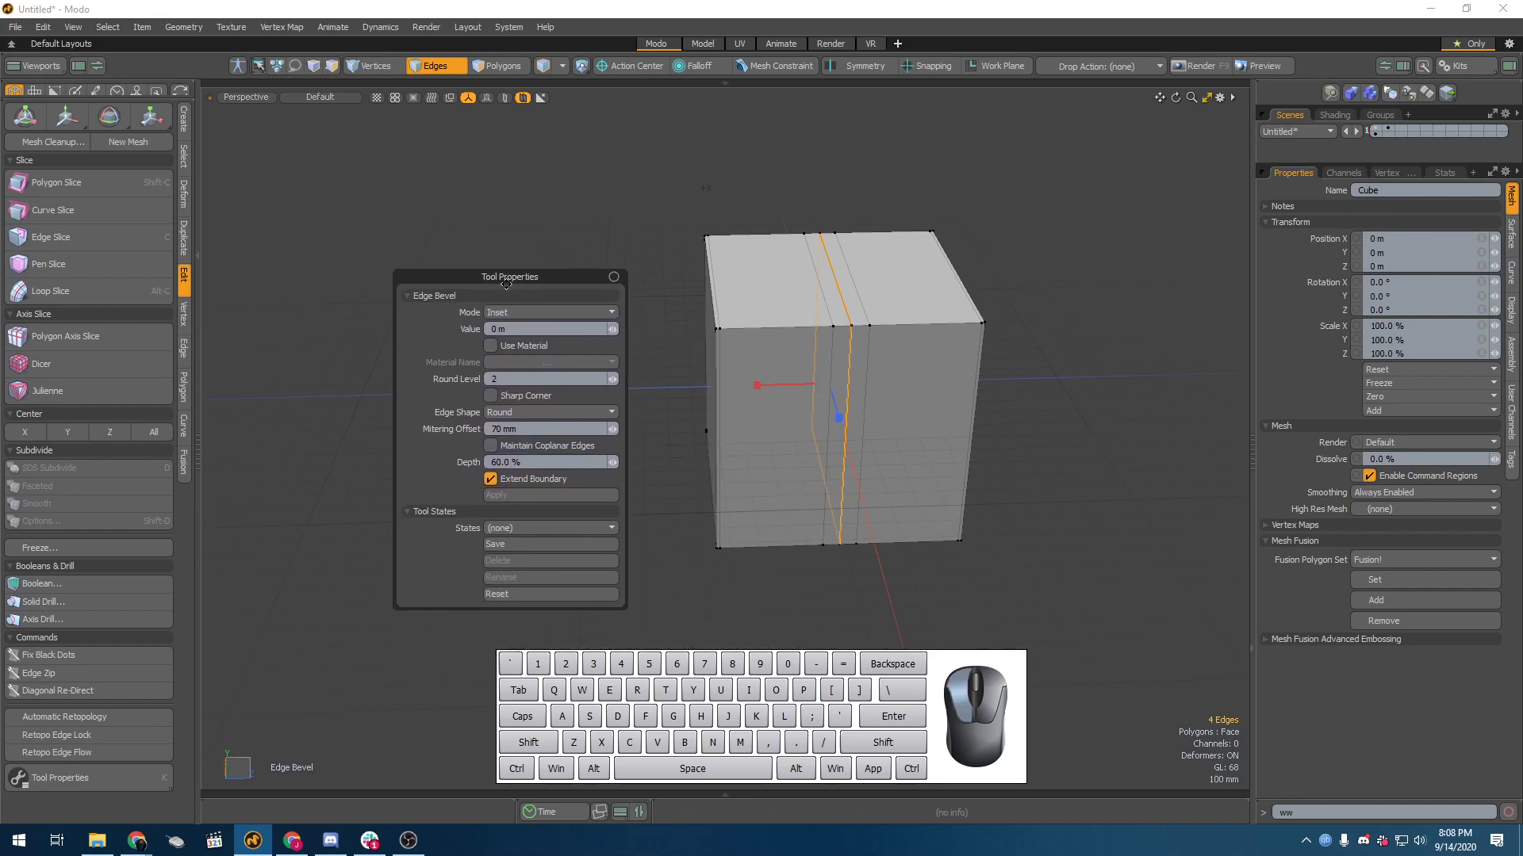
click(612, 383)
click(612, 383)
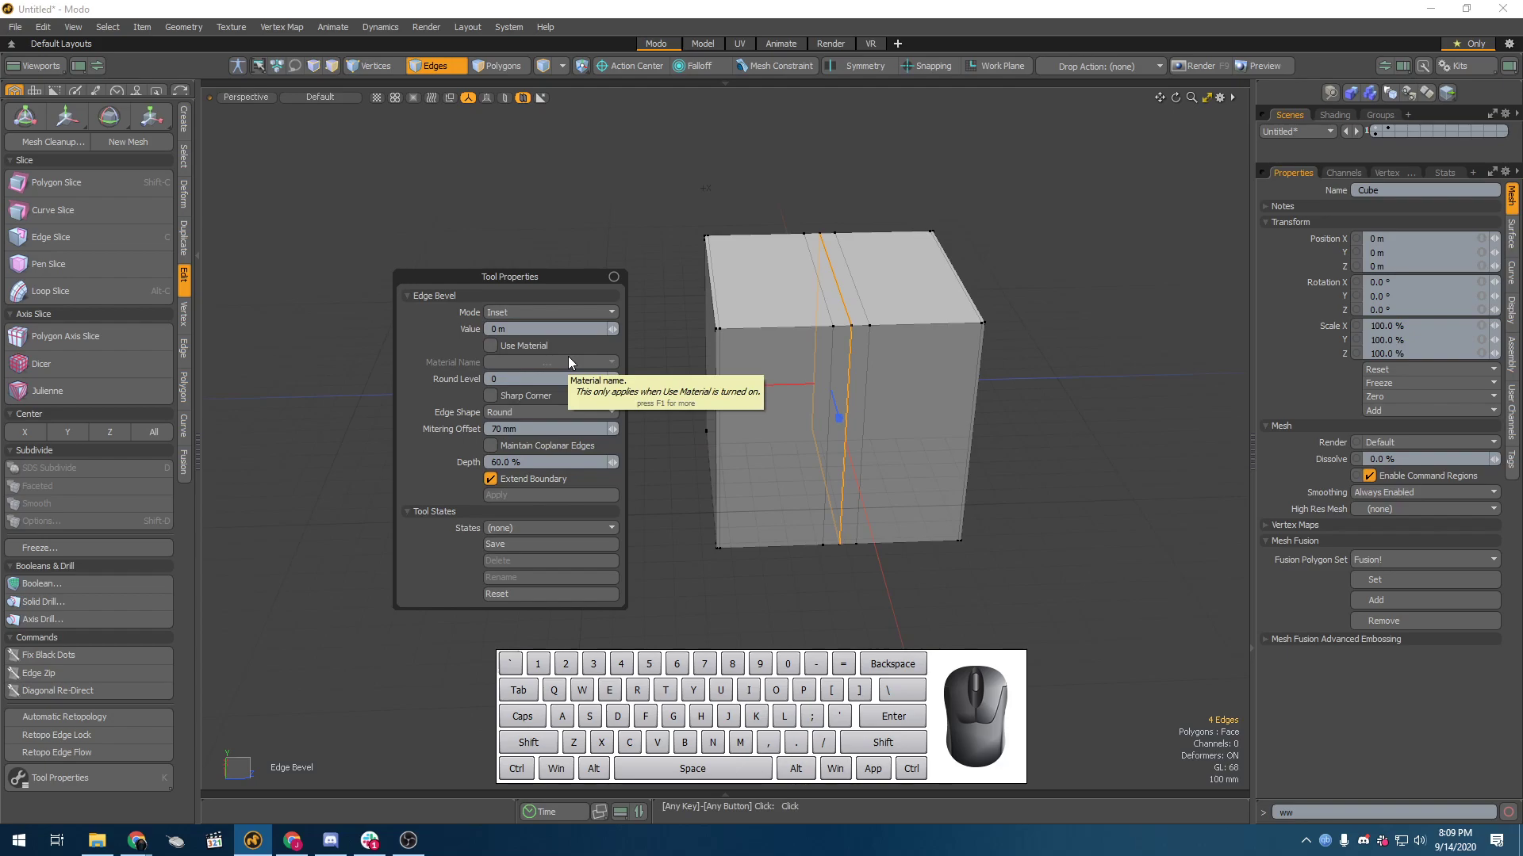
key(ctrl)
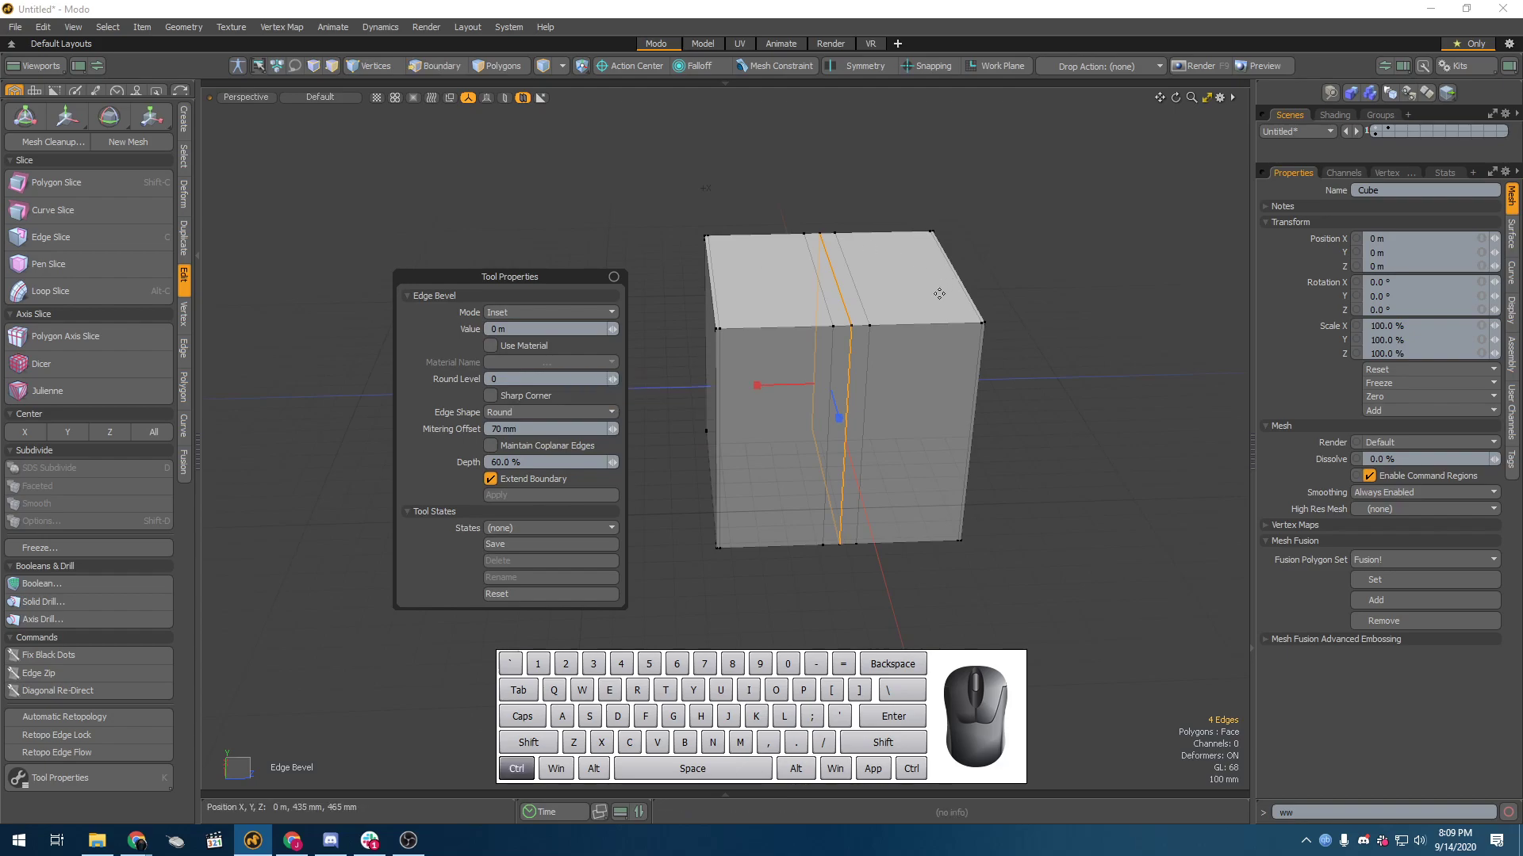
Step: Undo the middle edge loop's bevel and turn the Catmull-Clark surface back on
key(ctrl+z)
key(ctrl+z)
key(shift+Tab)
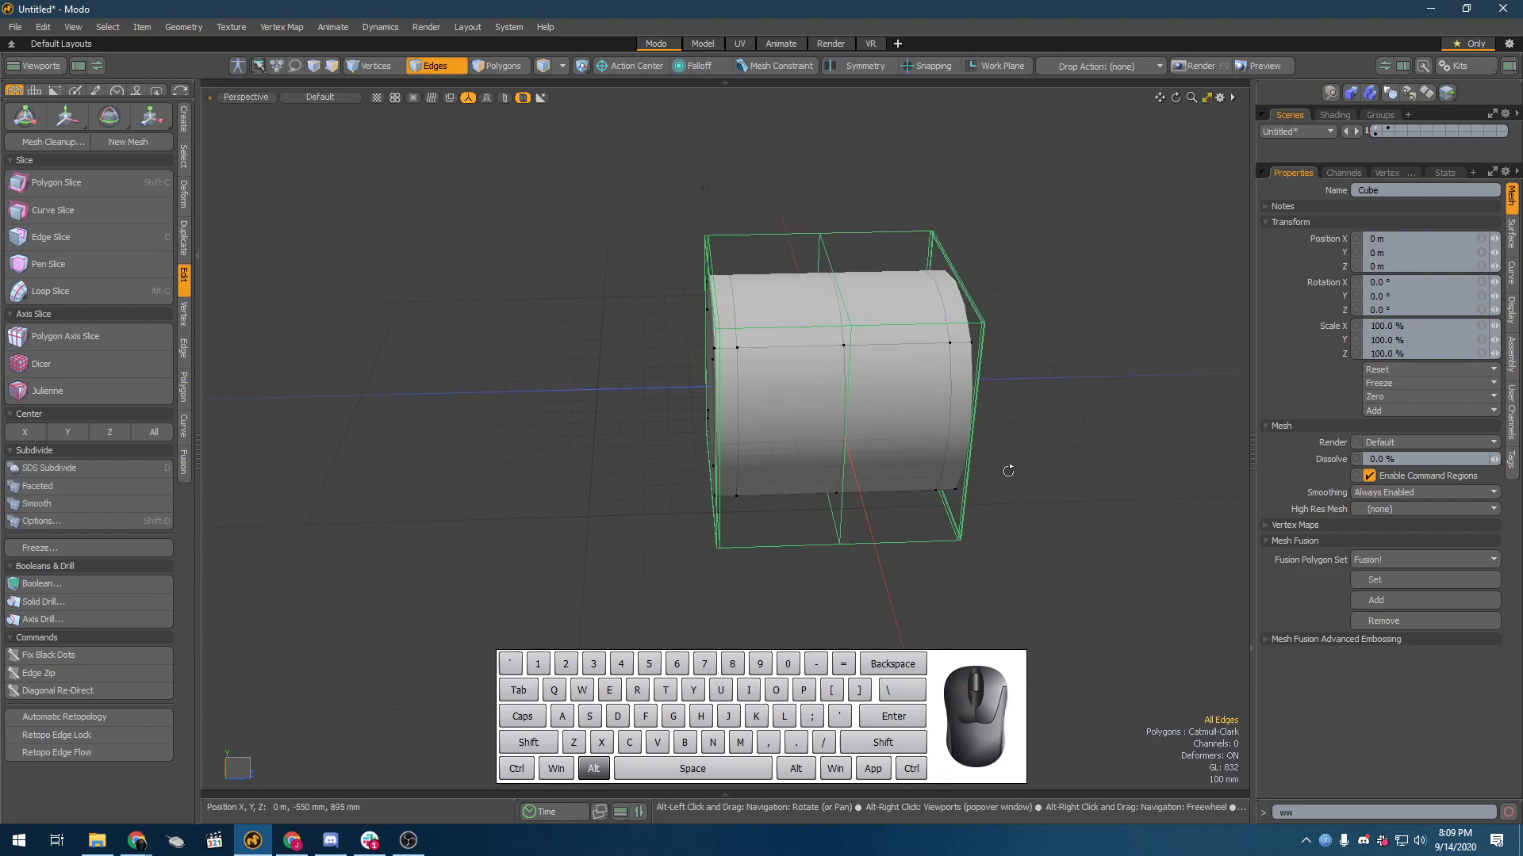
Step: Select the middle edge loop of the smoothed cylinder and bevel it slightly to add parallel loops on both sides
alt+drag(831, 305, 896, 341)
double_click(829, 307)
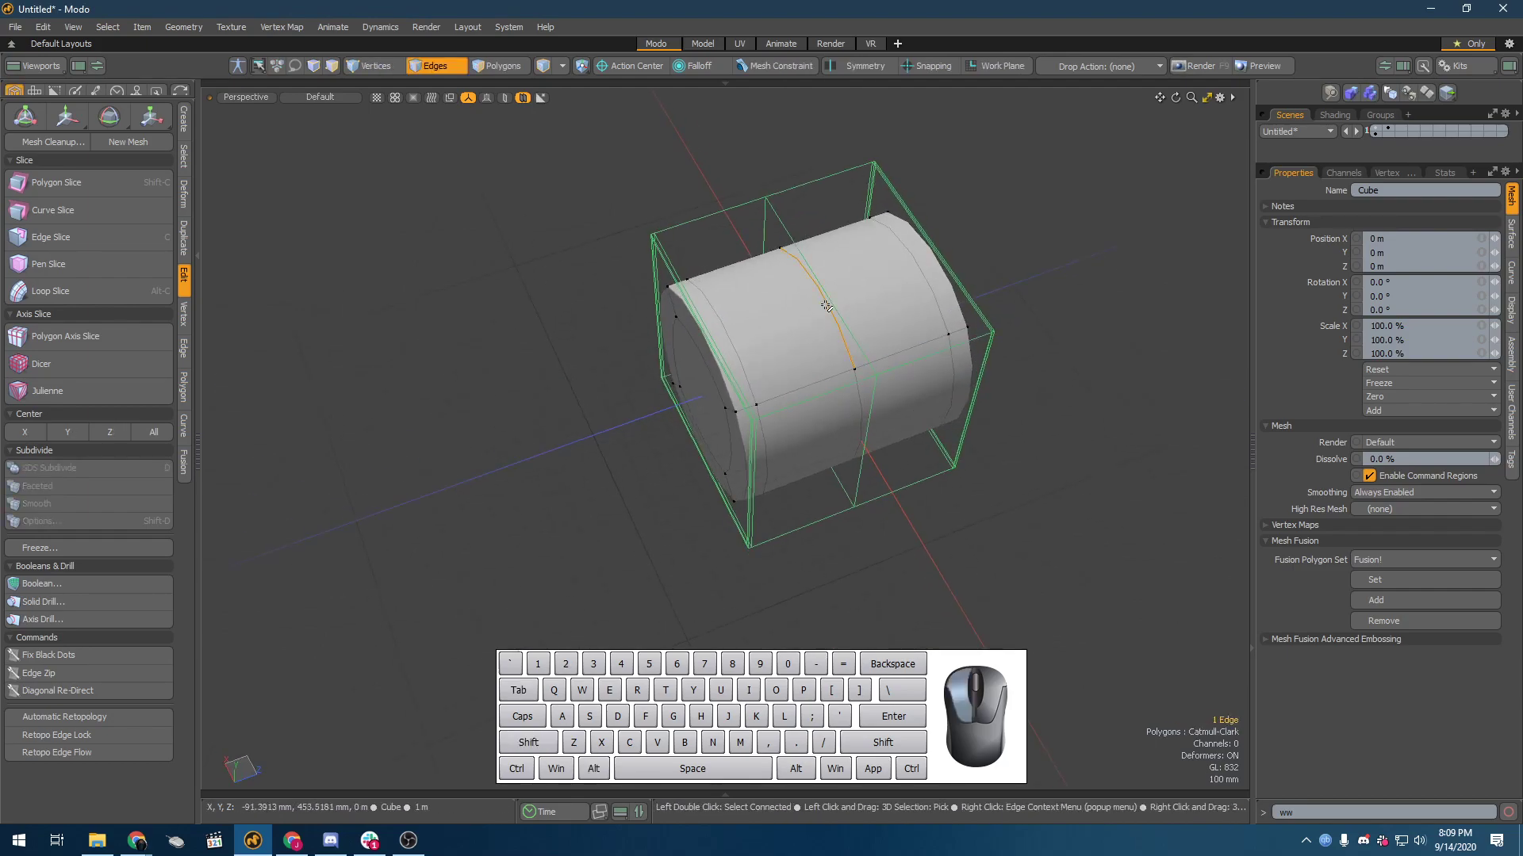
click(134, 292)
key(ctrl+z)
alt+drag(873, 348, 818, 316)
key(b)
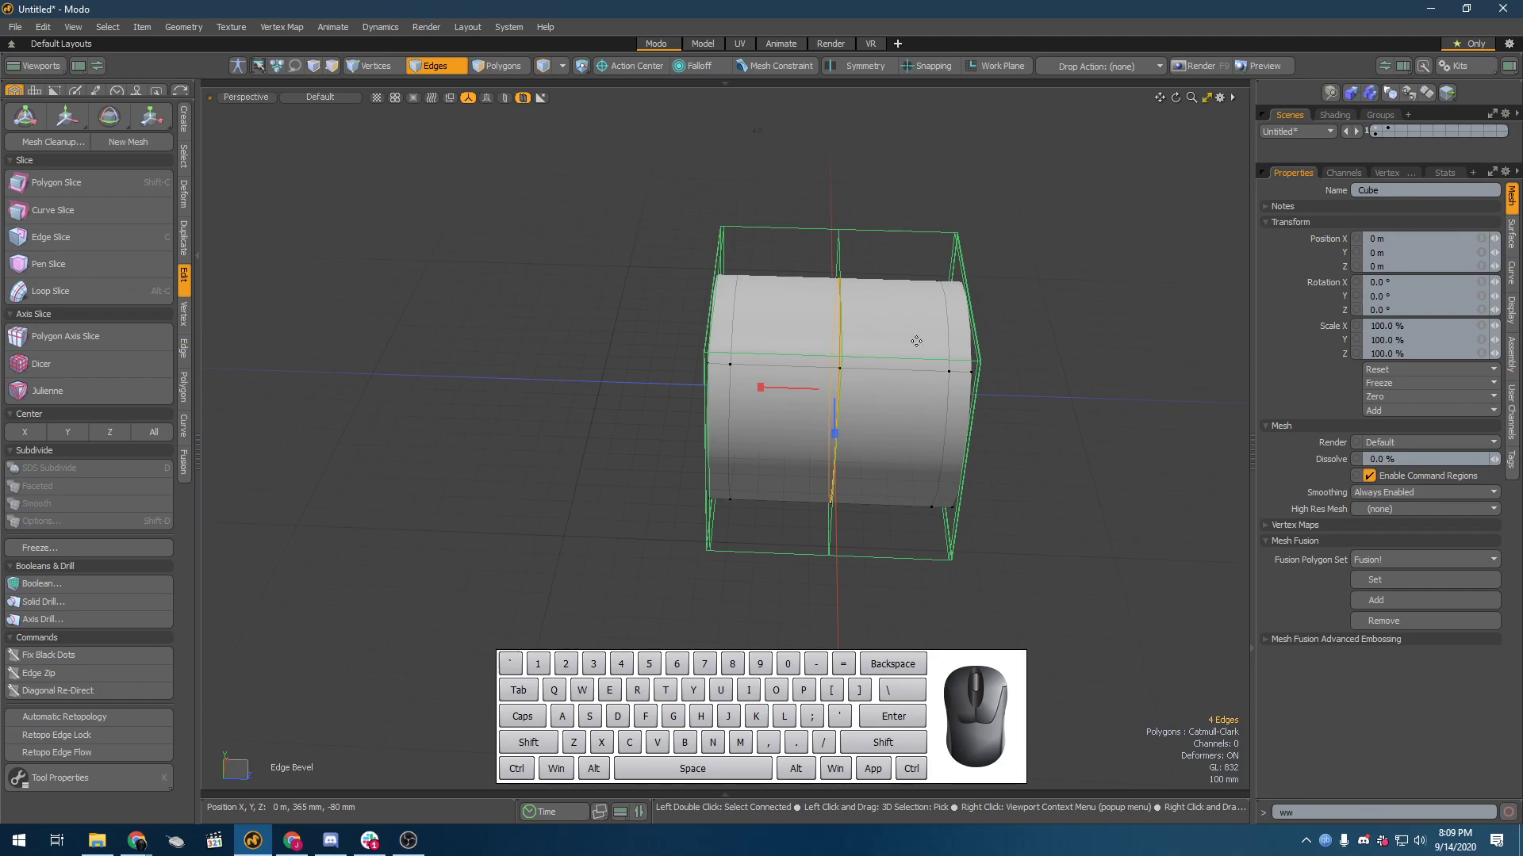
drag(761, 387, 733, 386)
Step: Select the centre edge loop between the beveled loops and scale it inward to form a groove around the cylinder
key(3)
scroll(843, 375, up, 3)
alt+drag(843, 374, 892, 432)
key(2)
double_click(837, 363)
key(y)
key(shift+a)
key(space)
key(space)
Step: Select the two edge loops along the groove's outer rims and bevel them slightly to sharpen the rims
key(2)
double_click(832, 363)
key(shift)
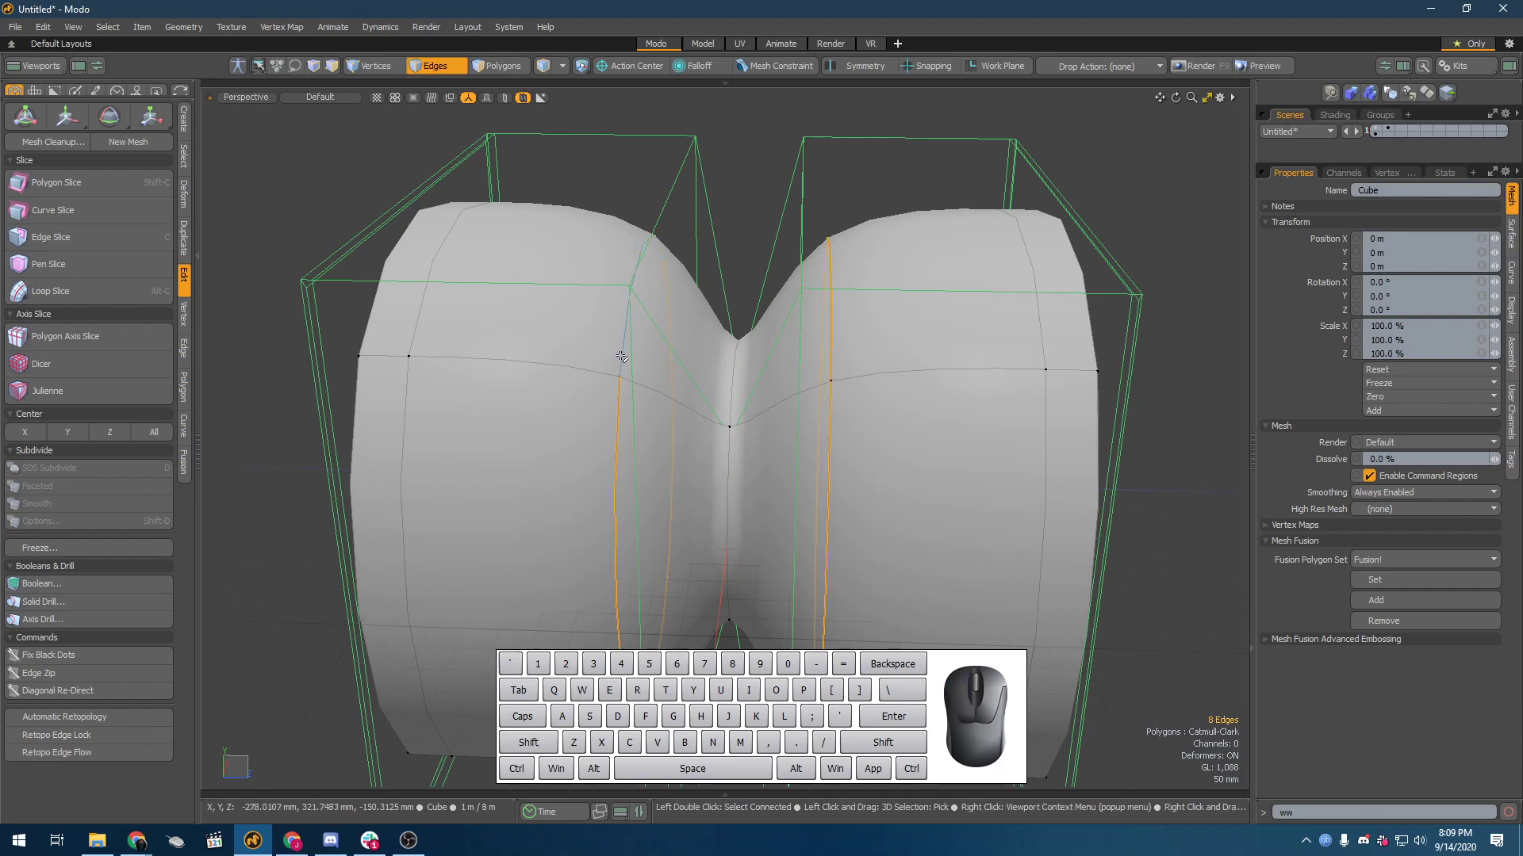
key(b)
drag(676, 482, 710, 482)
key(space)
Step: Select the centre edge loop at the bottom of the groove and bevel it
double_click(725, 450)
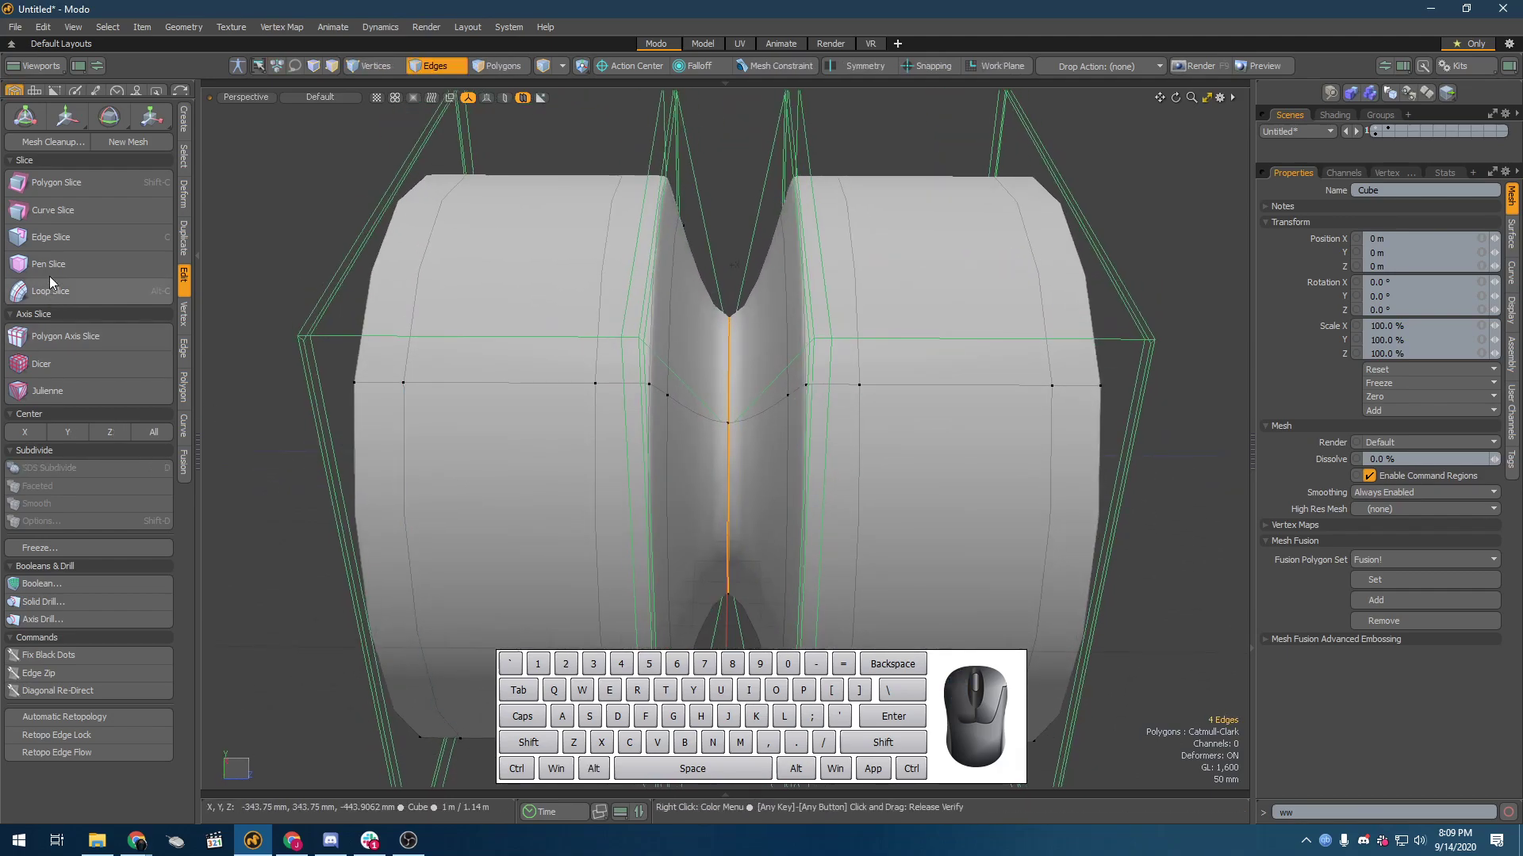
key(b)
drag(669, 469, 763, 358)
key(space)
Step: Select the two new loops inside the groove, turn off Show Cages for the active mesh, and clear the selection
double_click(705, 414)
shift+double_click(739, 371)
key(o)
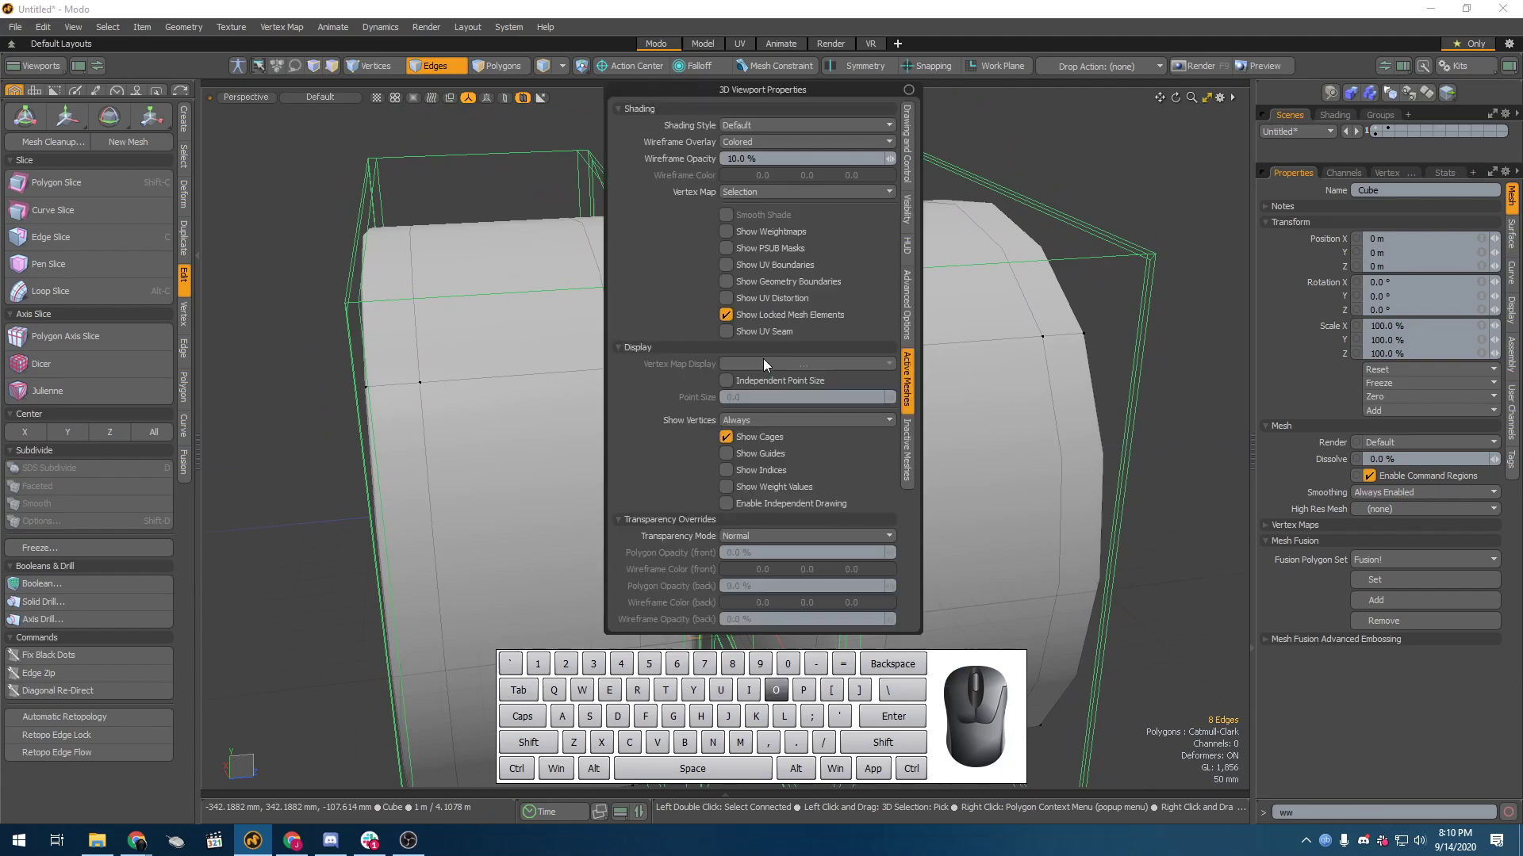
click(767, 431)
alt+drag(734, 412, 669, 386)
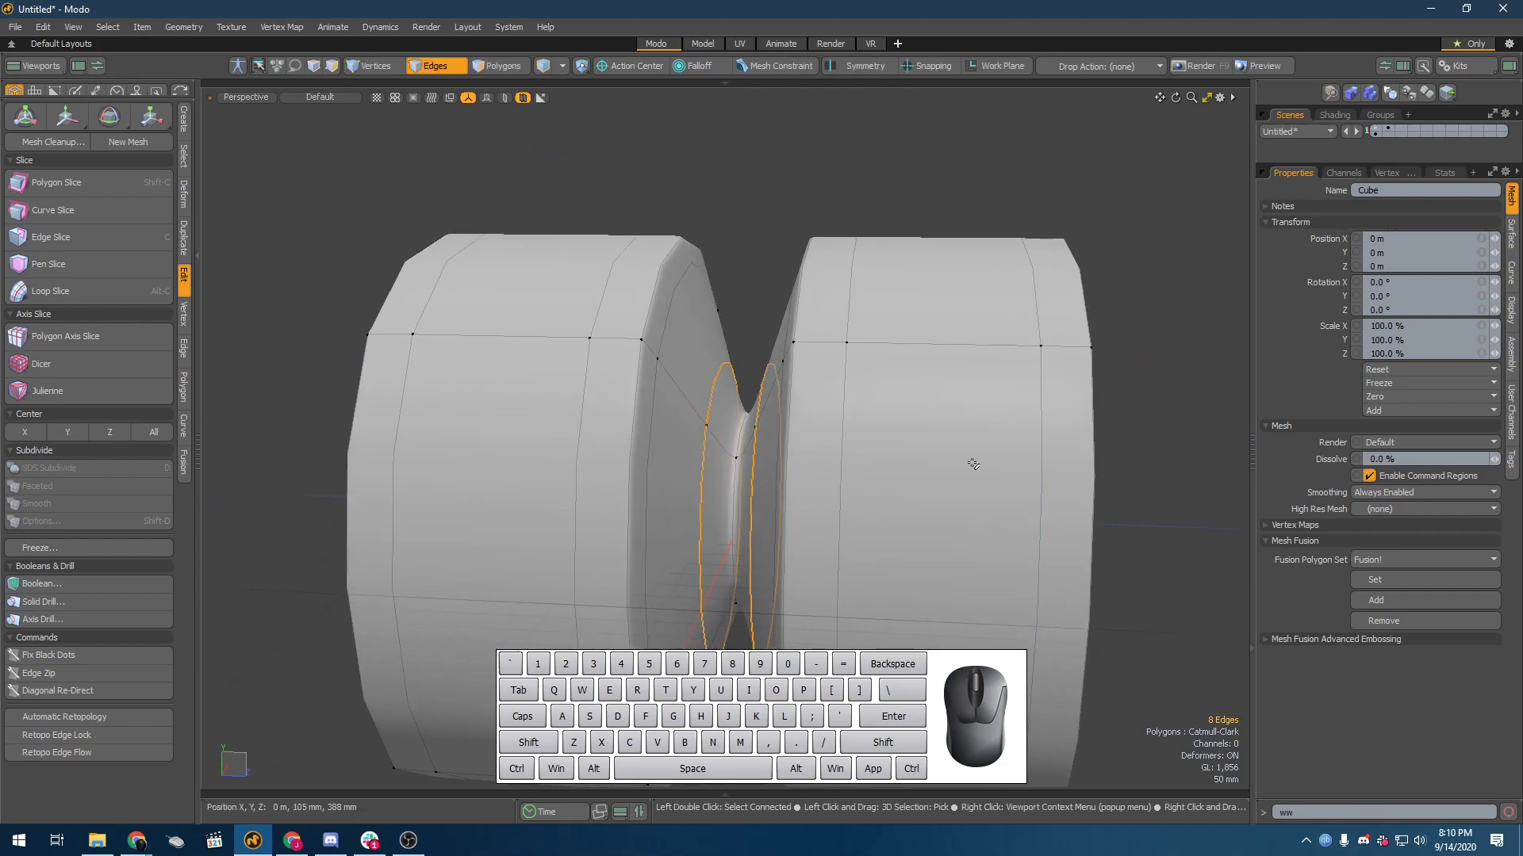
click(747, 164)
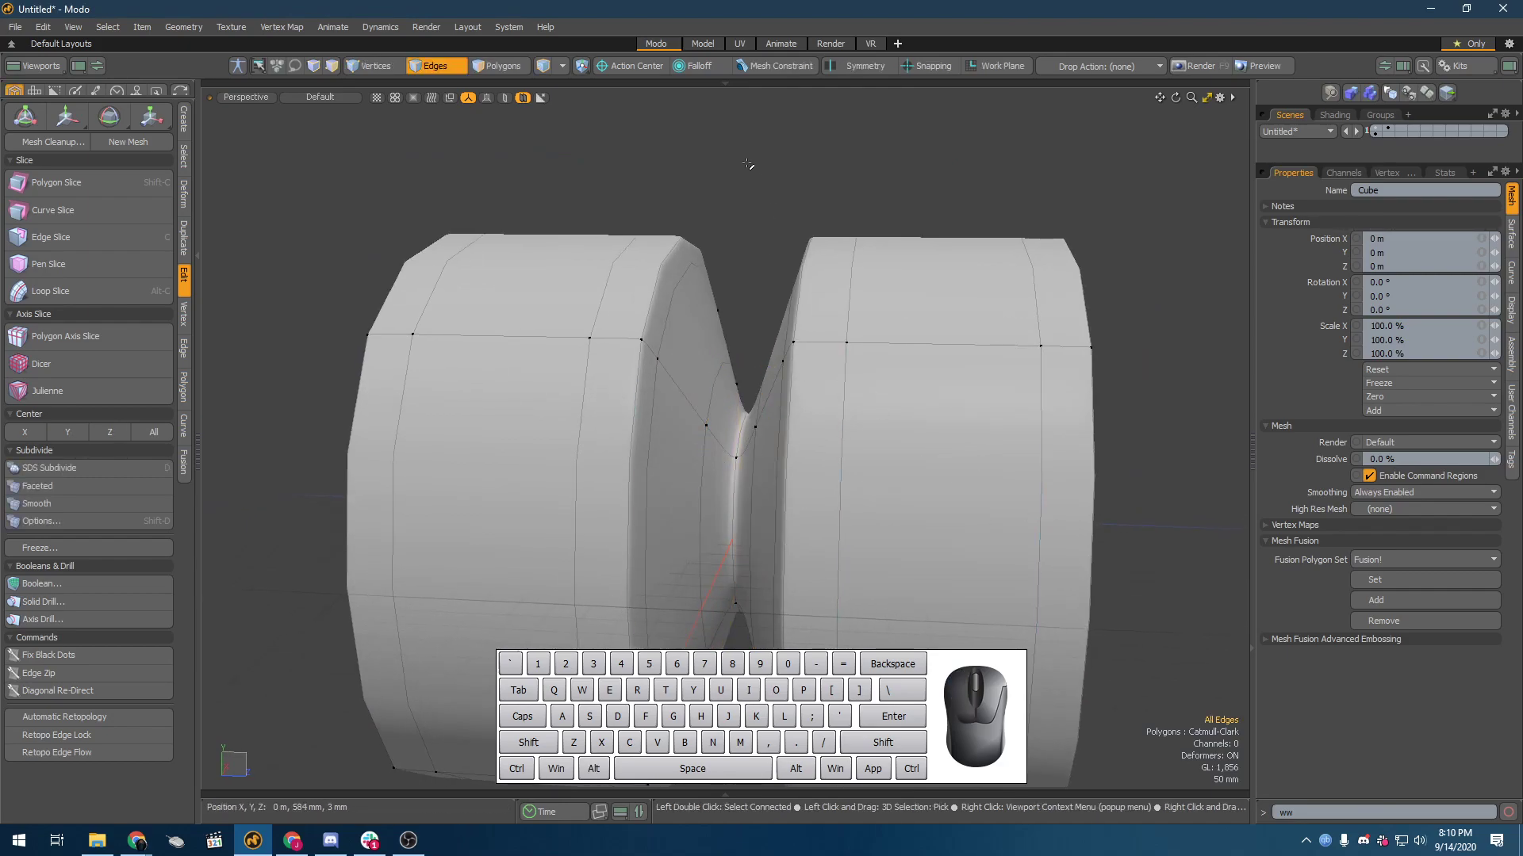
Step: Turn off the Catmull-Clark surface and, in the four-view layout, scale the groove's two inner loops to the centre loop's size
key(shift+Tab)
alt+drag(702, 301, 740, 396)
key(2)
double_click(747, 380)
shift+double_click(708, 379)
key(r)
alt+drag(803, 497, 925, 498)
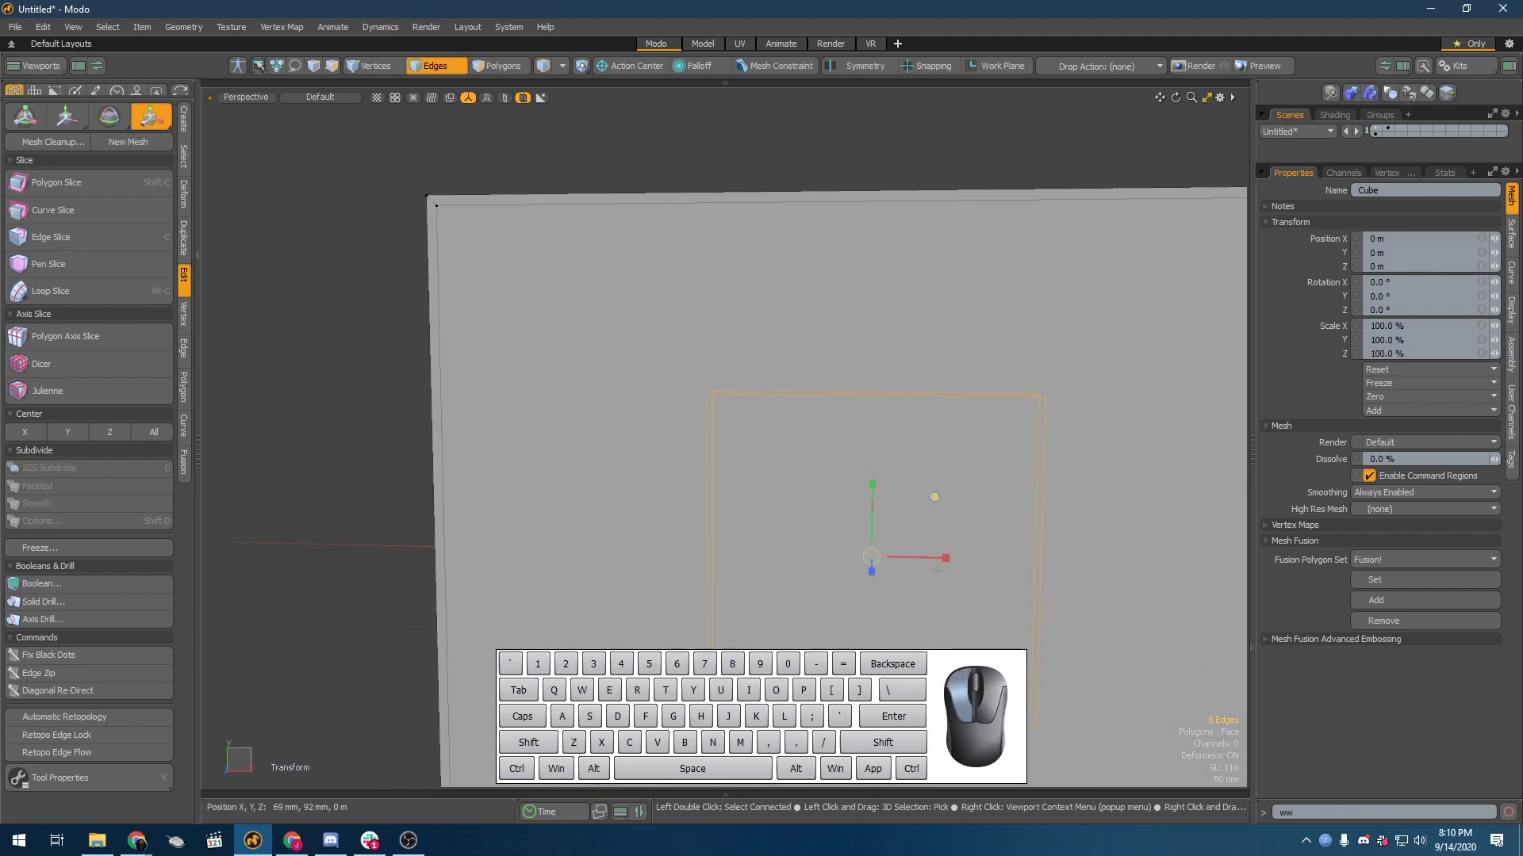
key(ctrl+space)
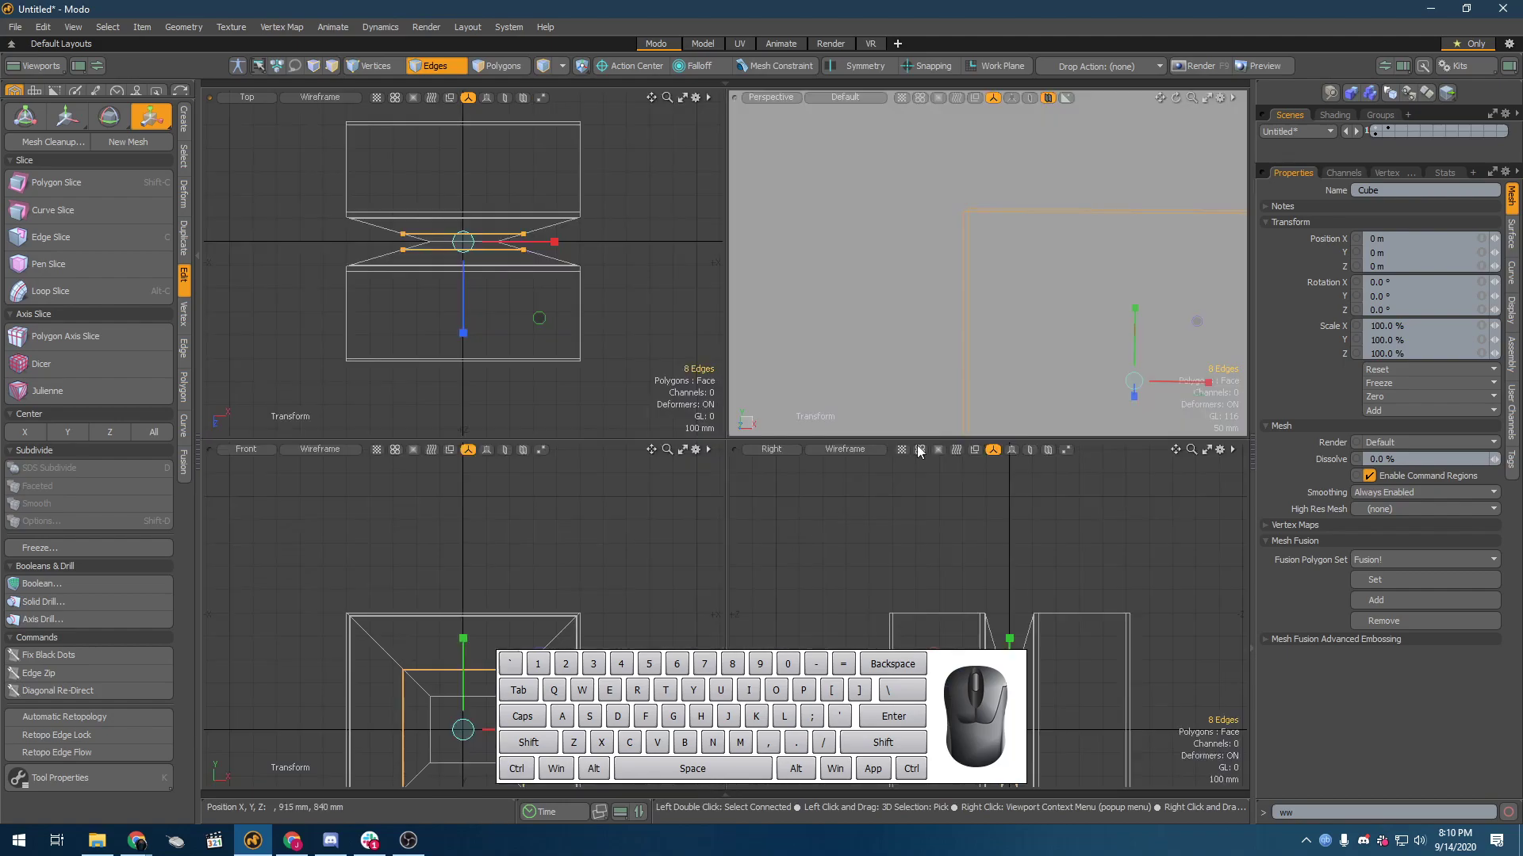
key(shift+a)
alt+shift+drag(512, 540, 429, 522)
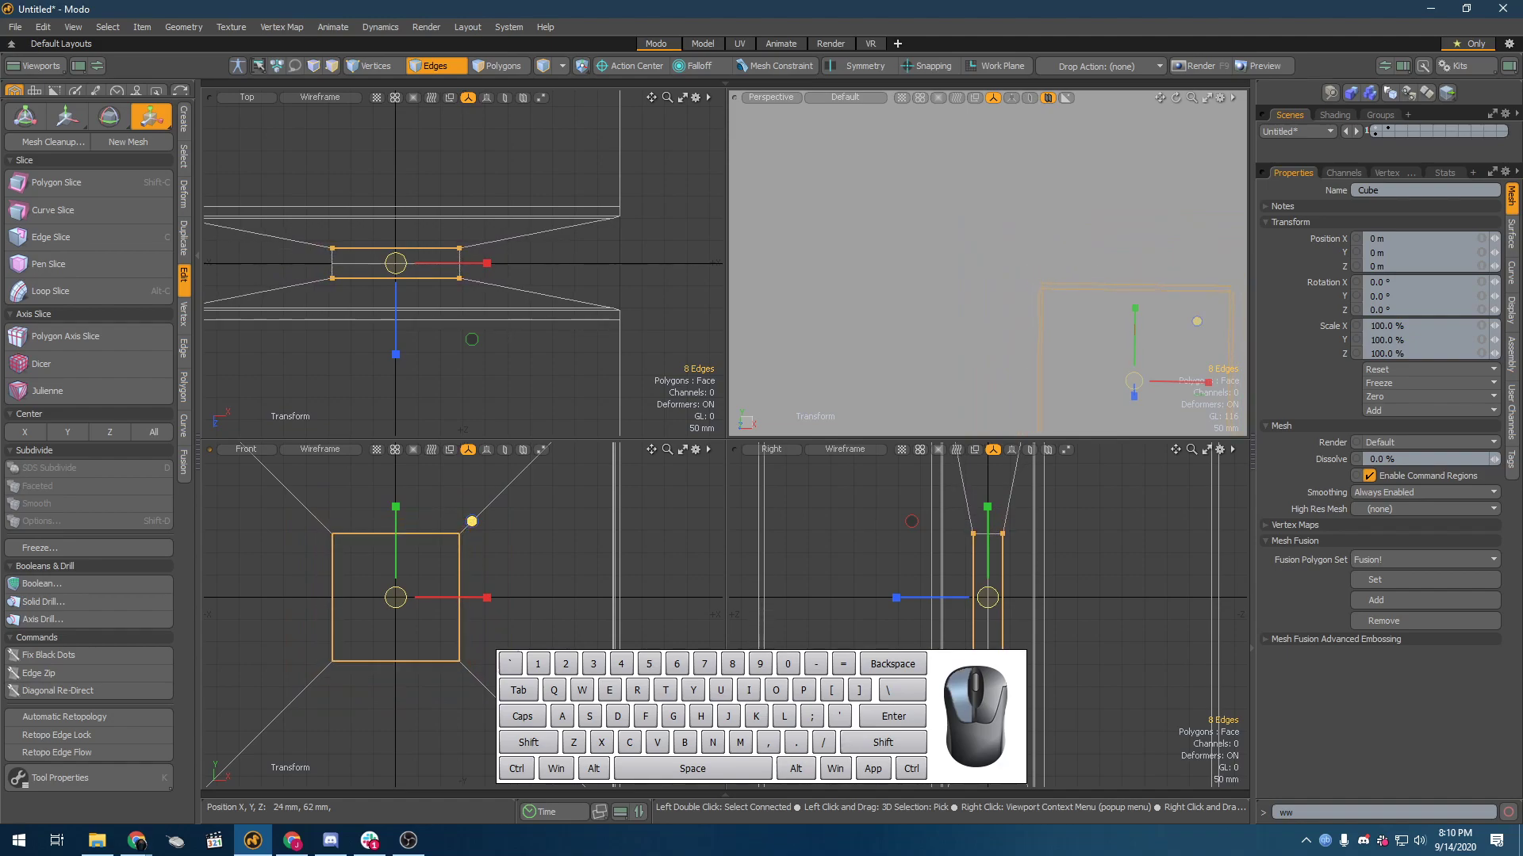
key(space)
Step: Turn the Catmull-Clark surface on and examine the smoothed bottom of the groove
alt+drag(1178, 126, 1094, 234)
key(3)
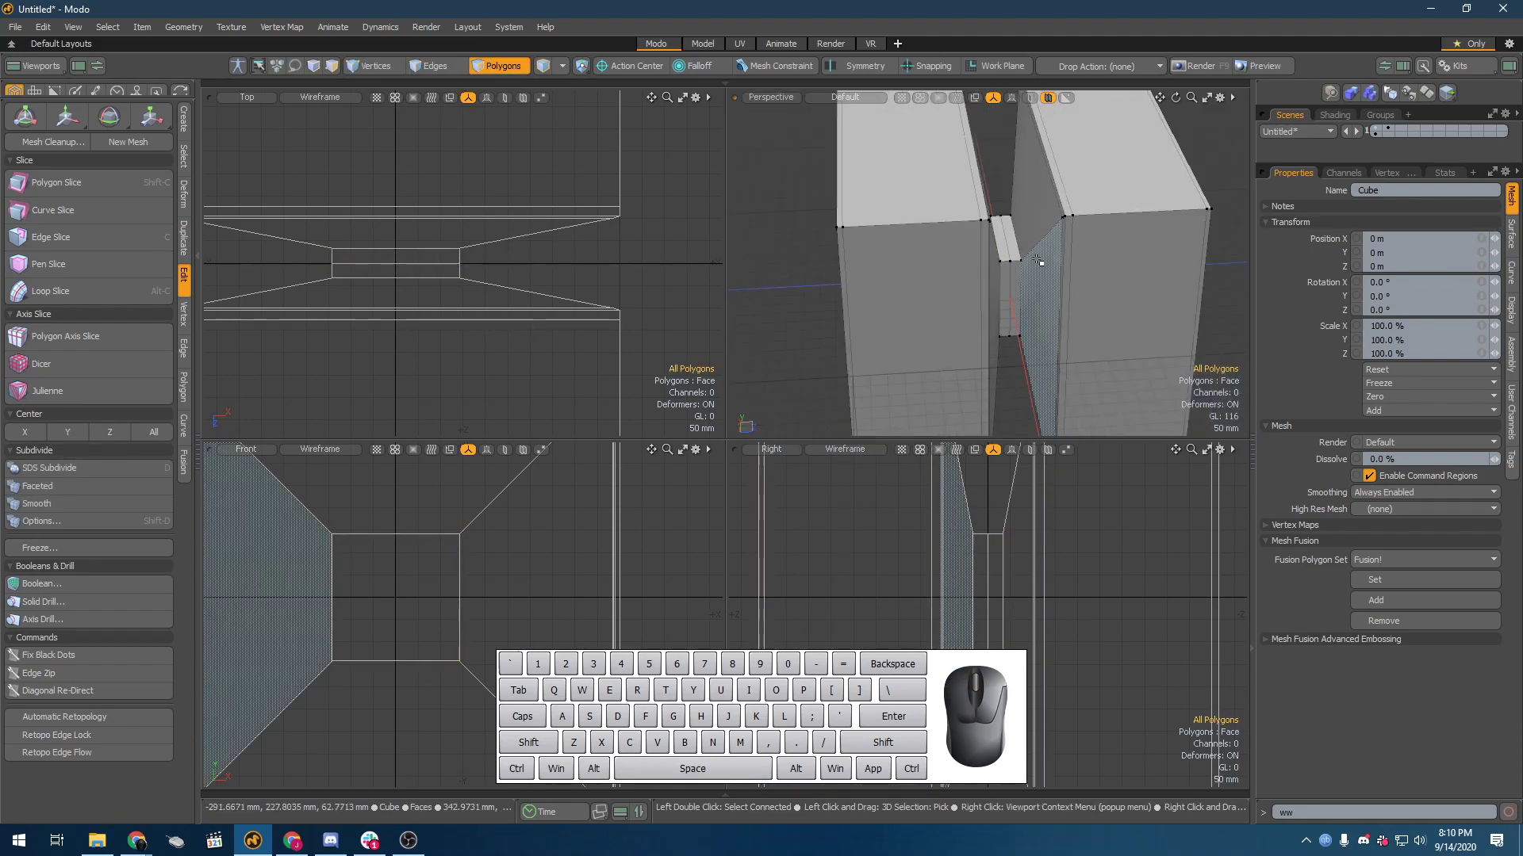
key(shift+Tab)
scroll(1025, 225, up, 5)
alt+drag(1025, 224, 1006, 150)
alt+drag(1009, 341, 974, 277)
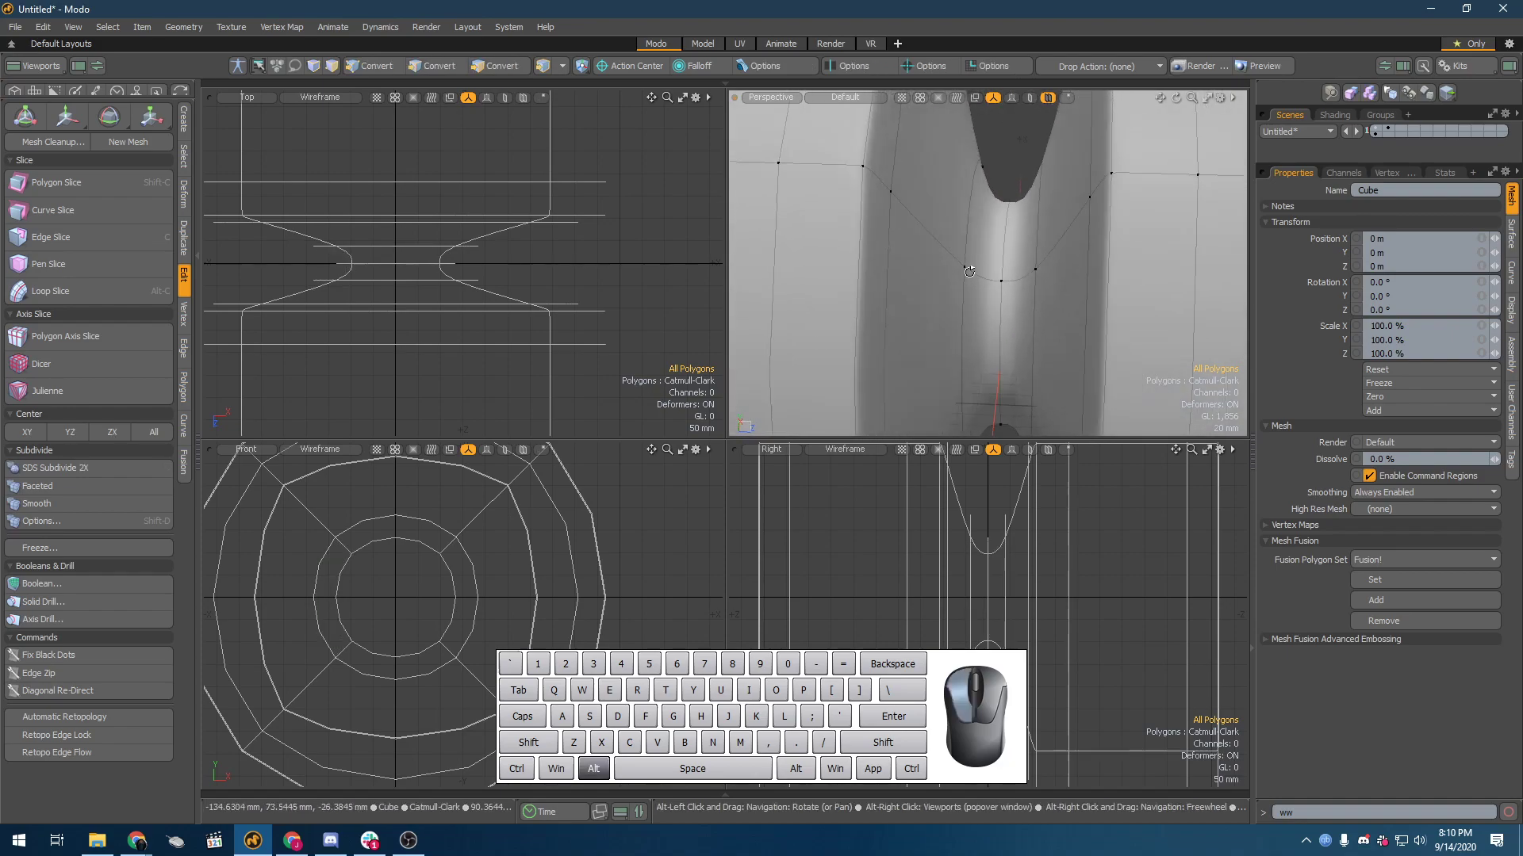
Step: Turn off the Catmull-Clark surface and bevel the two edge loops bordering the groove's flat bottom by a very small amount
key(shift+Tab)
click(1022, 314)
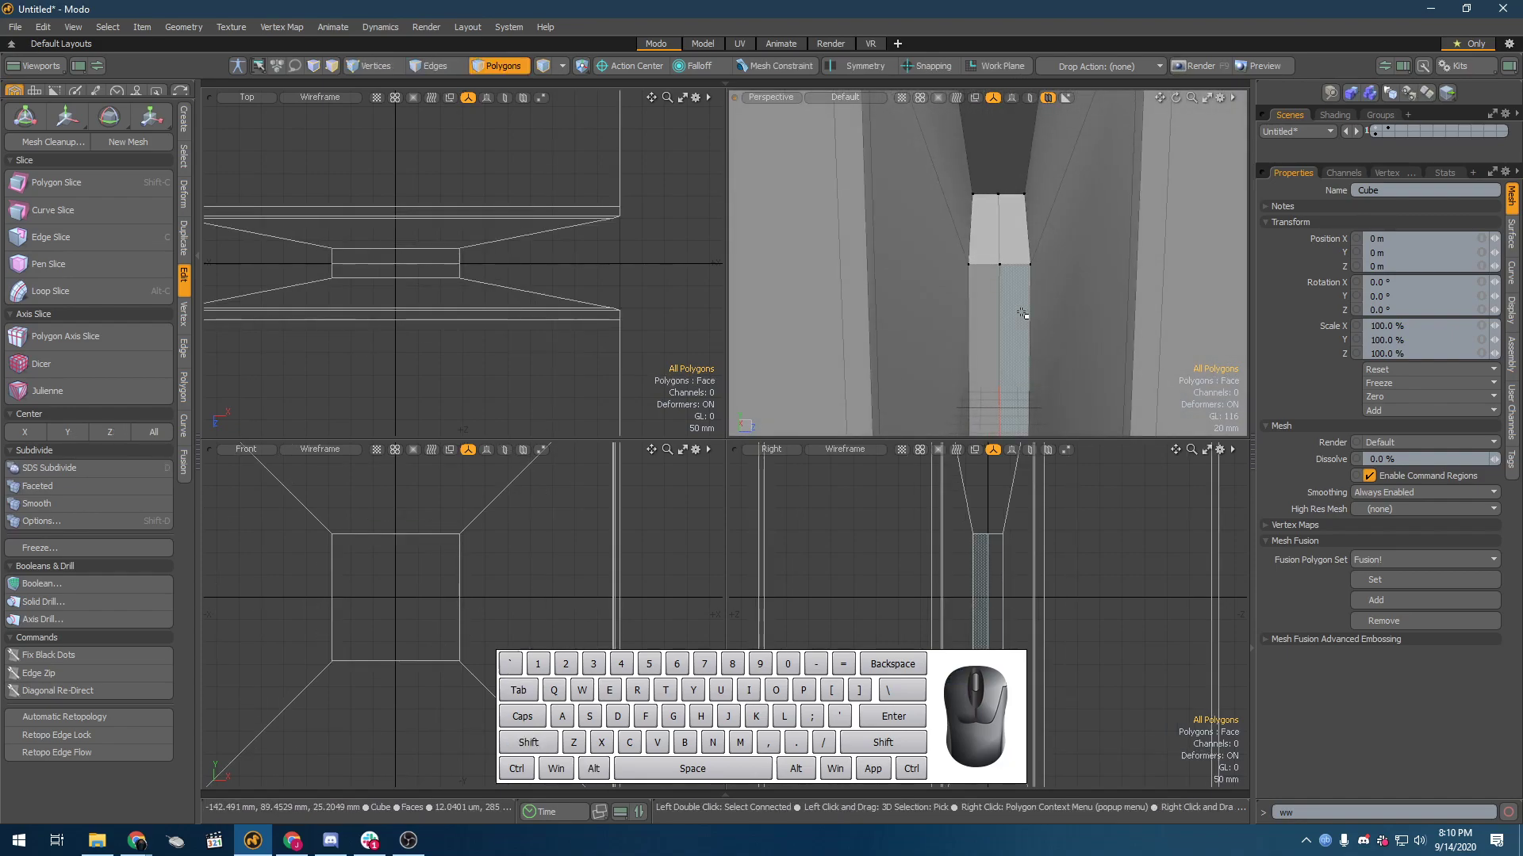
alt+drag(1010, 223, 1013, 238)
click(1032, 224)
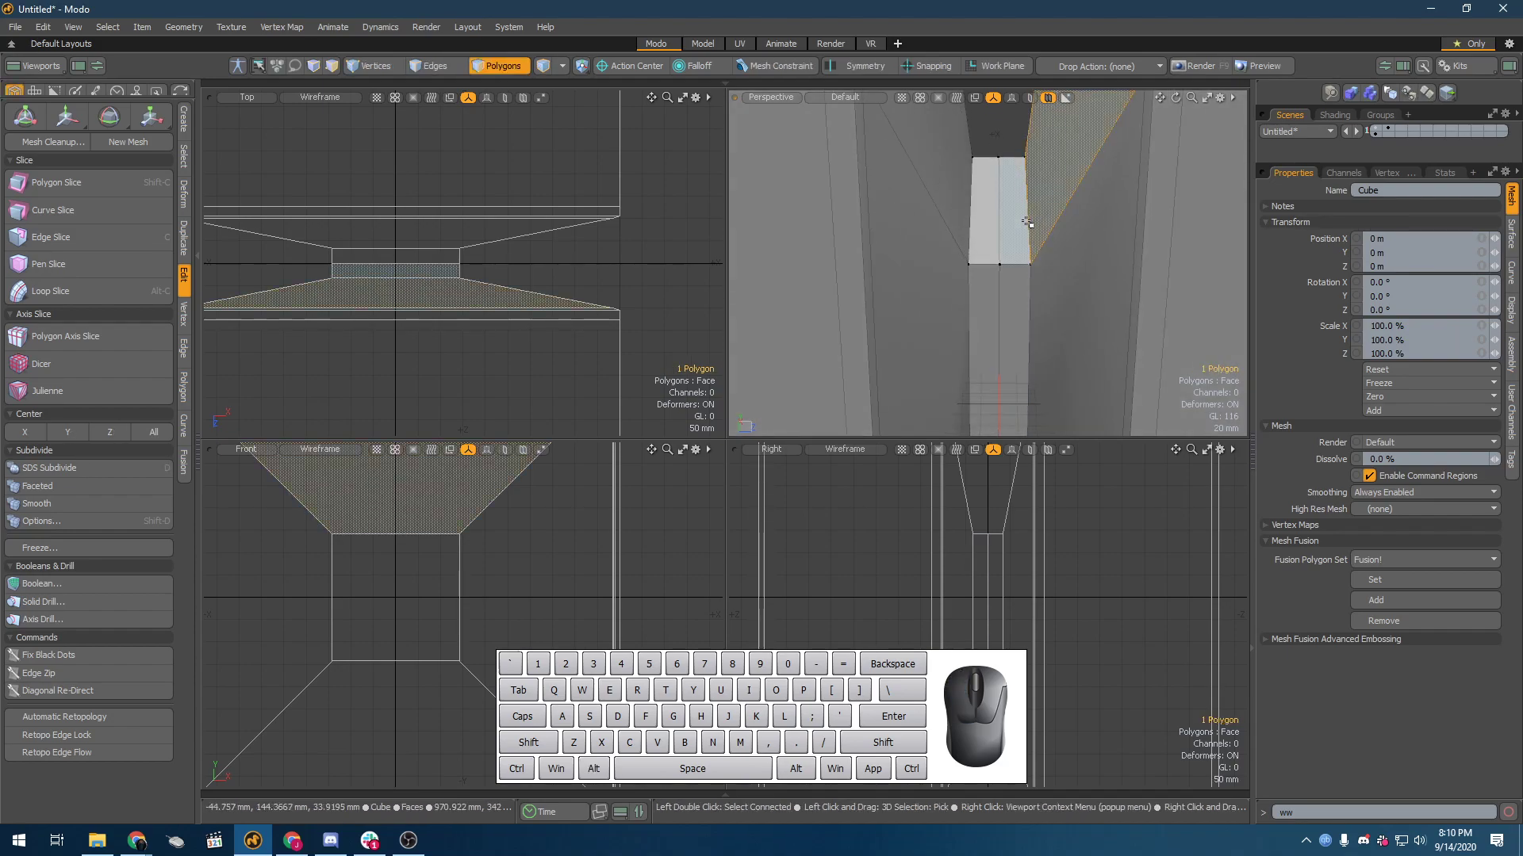
key(2)
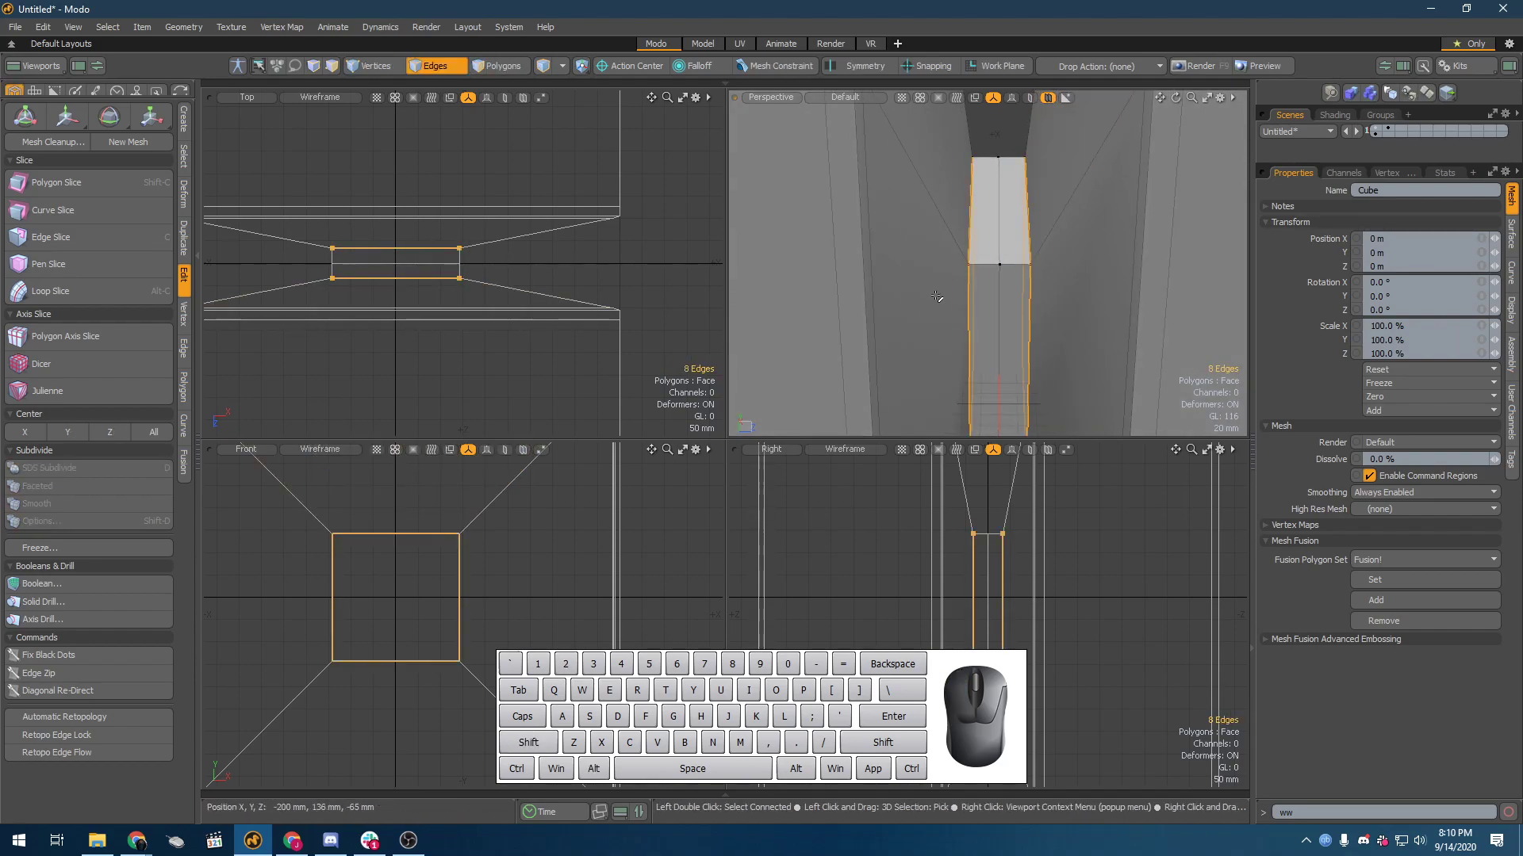
key(b)
drag(959, 316, 978, 204)
scroll(952, 221, up, 4)
key(space)
Step: Highlight the tightly spaced edge loops at one corner of the groove bottom, examine their spacing, and clear the selection
double_click(930, 202)
shift+double_click(938, 211)
shift+double_click(948, 218)
scroll(949, 218, down, 3)
alt+drag(948, 218, 908, 309)
scroll(908, 309, down, 3)
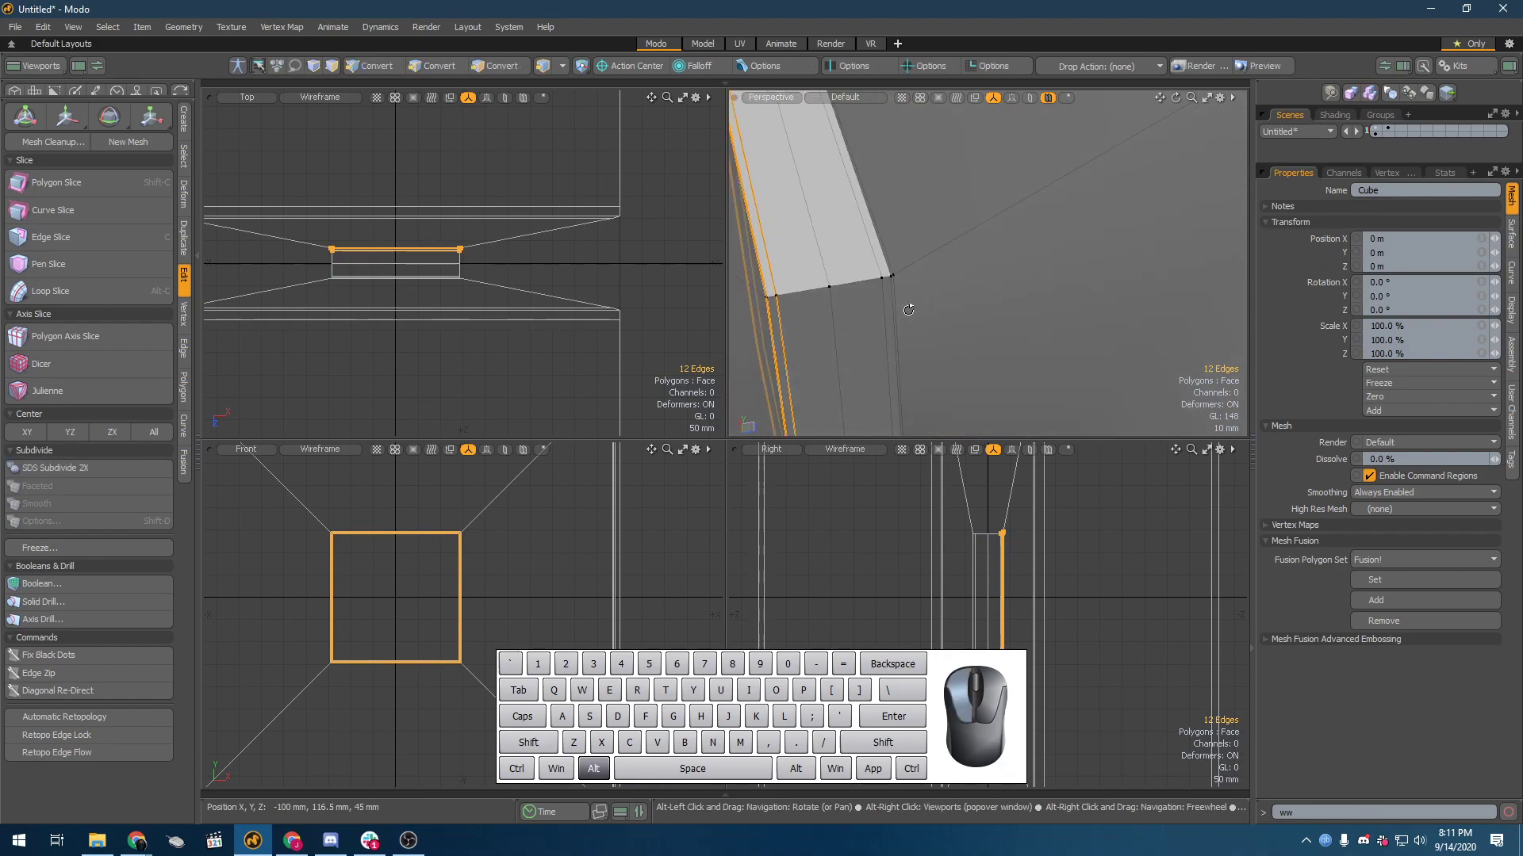
scroll(899, 277, down, 1)
scroll(905, 287, up, 3)
click(906, 307)
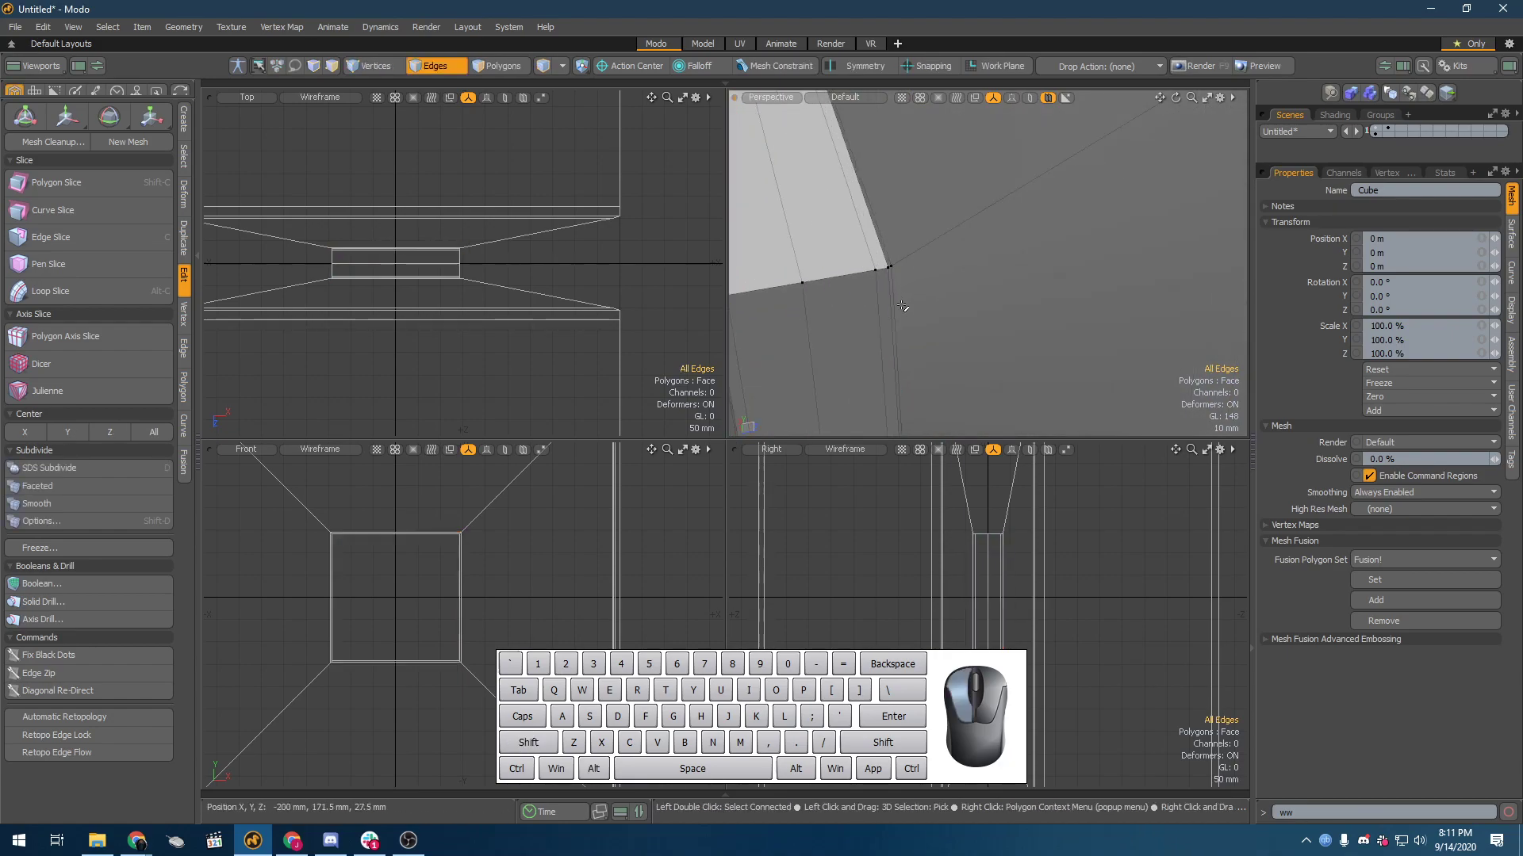
alt+drag(901, 285, 920, 268)
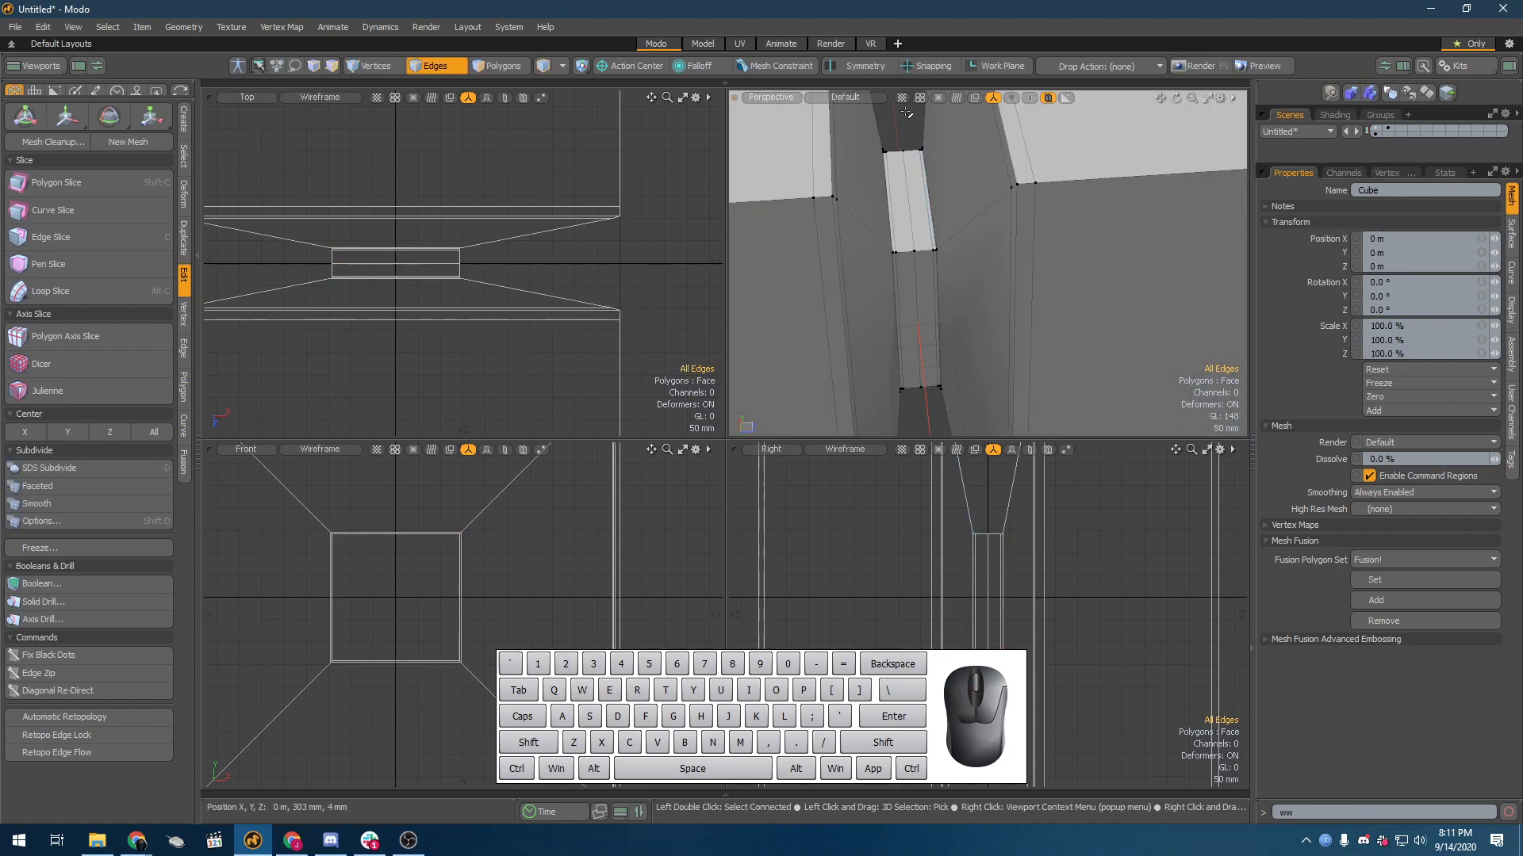
Step: Turn the Catmull-Clark surface on and examine the sharpened groove bottom and the smoothed spool shape from several sides
key(shift+Tab)
alt+drag(906, 116, 893, 184)
scroll(883, 172, down, 5)
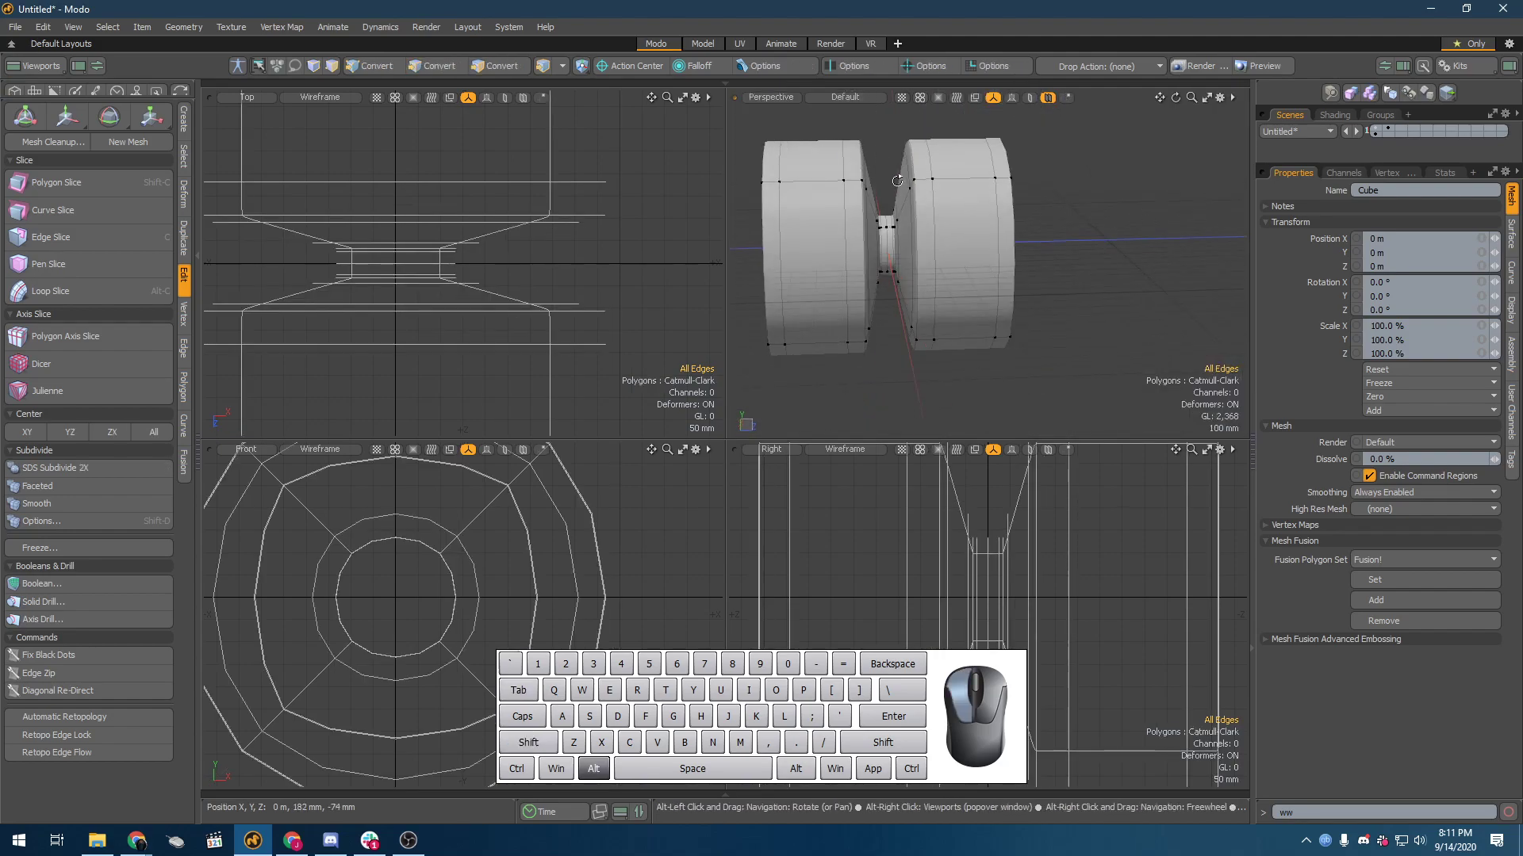
scroll(894, 203, up, 5)
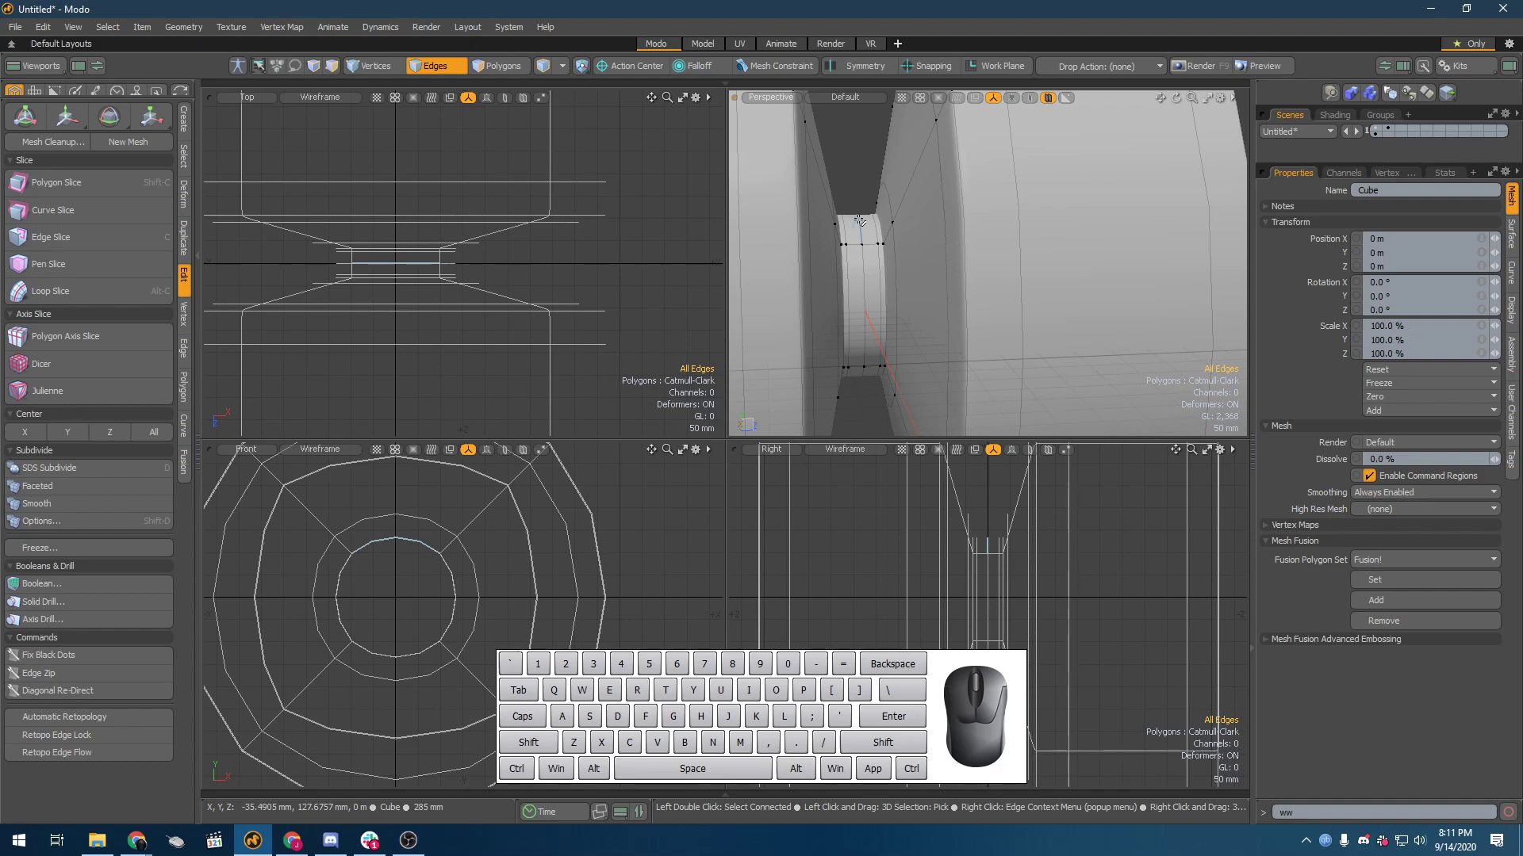
scroll(1159, 243, down, 4)
alt+drag(1158, 242, 926, 265)
scroll(921, 321, down, 2)
alt+drag(1107, 349, 1097, 286)
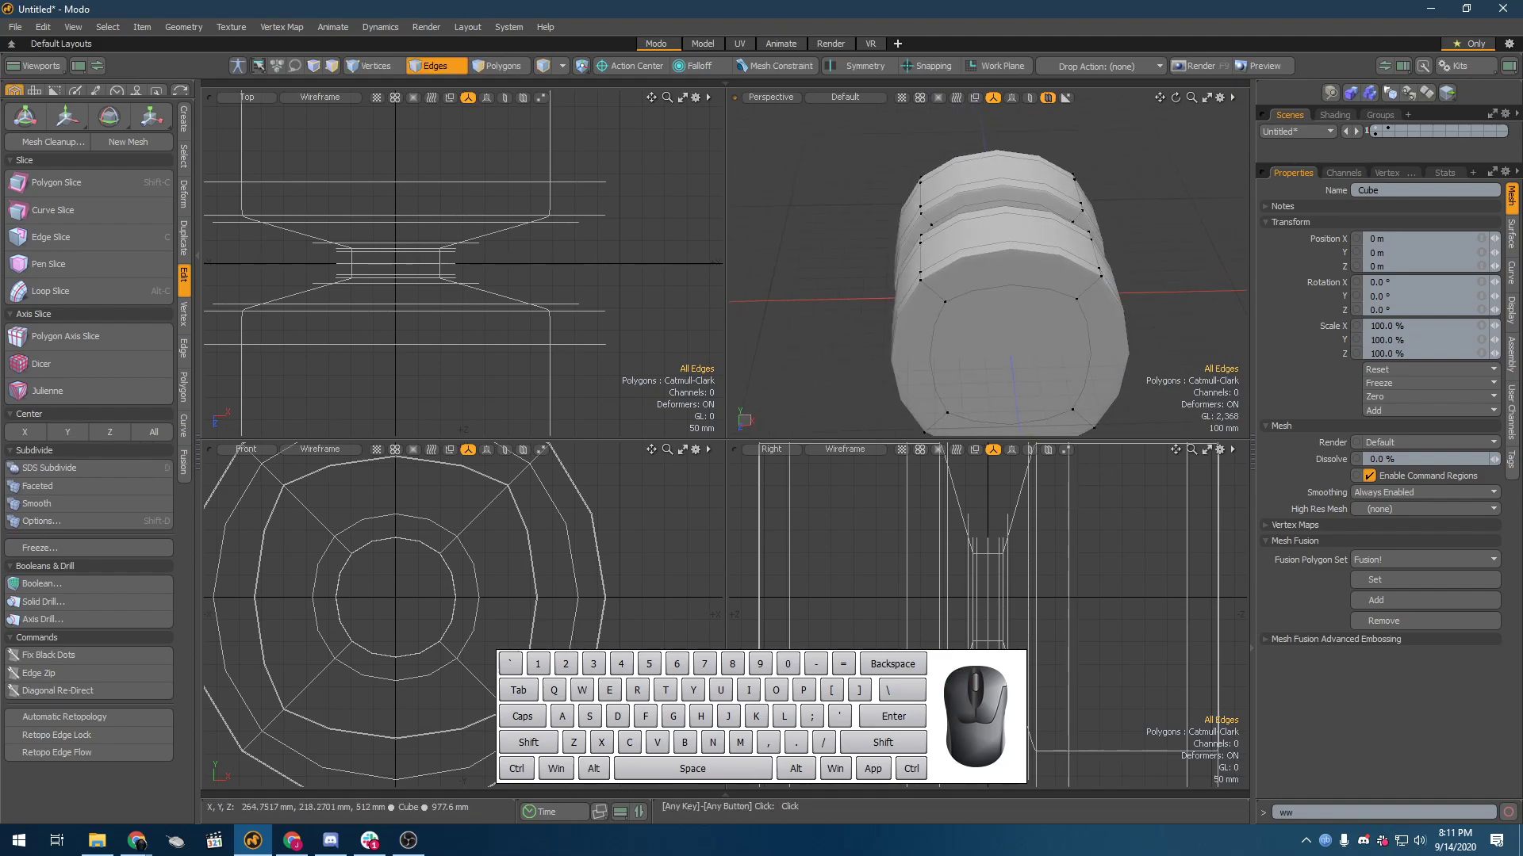
Step: Set the mesh's Catmull-Clark subdivision level to 3 and examine the roundness of the spool's end face
click(1511, 238)
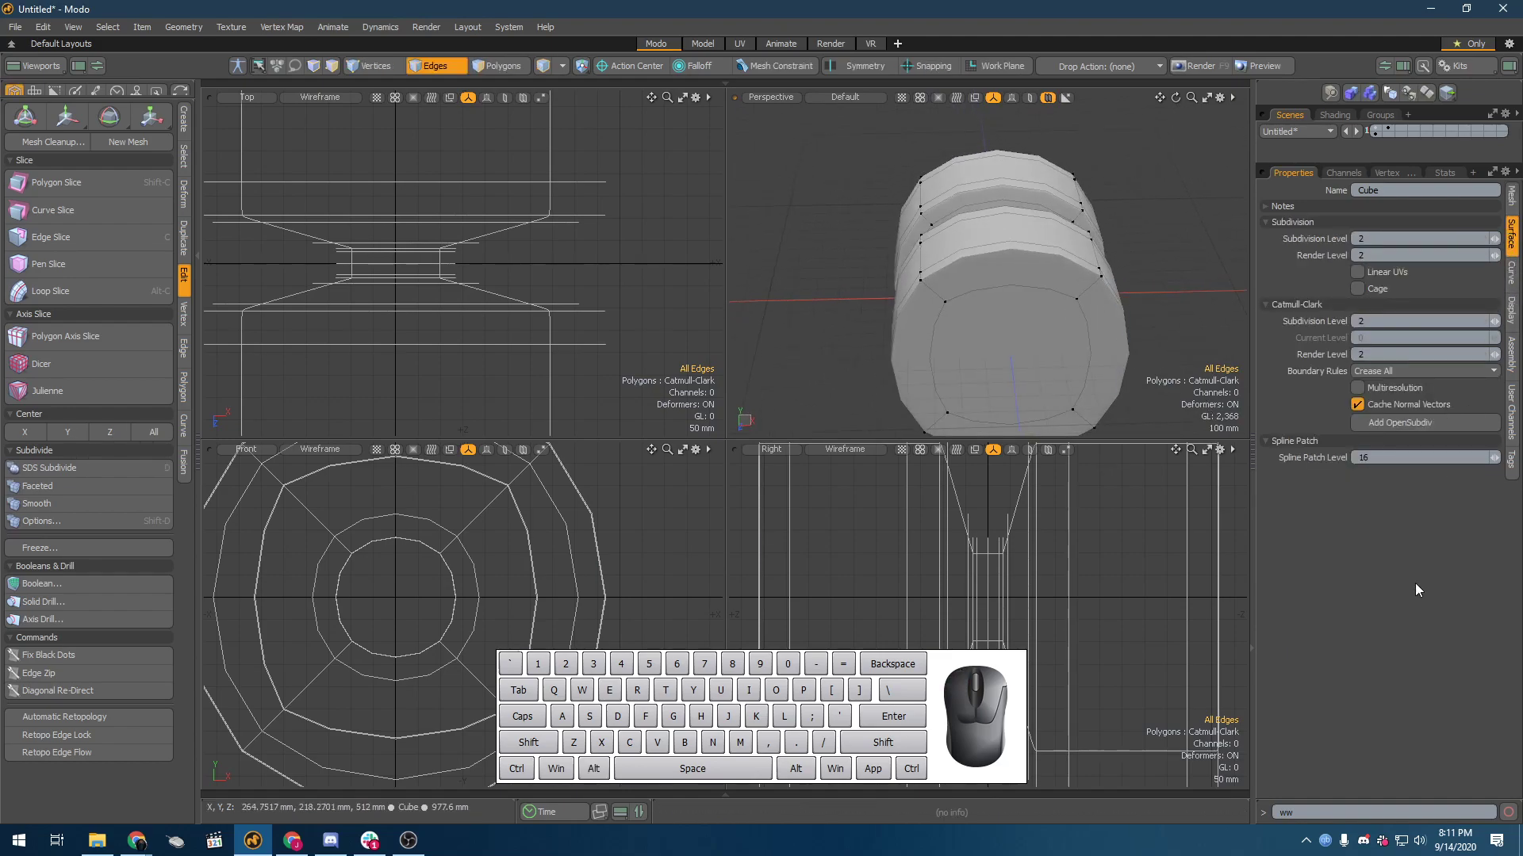
click(1500, 321)
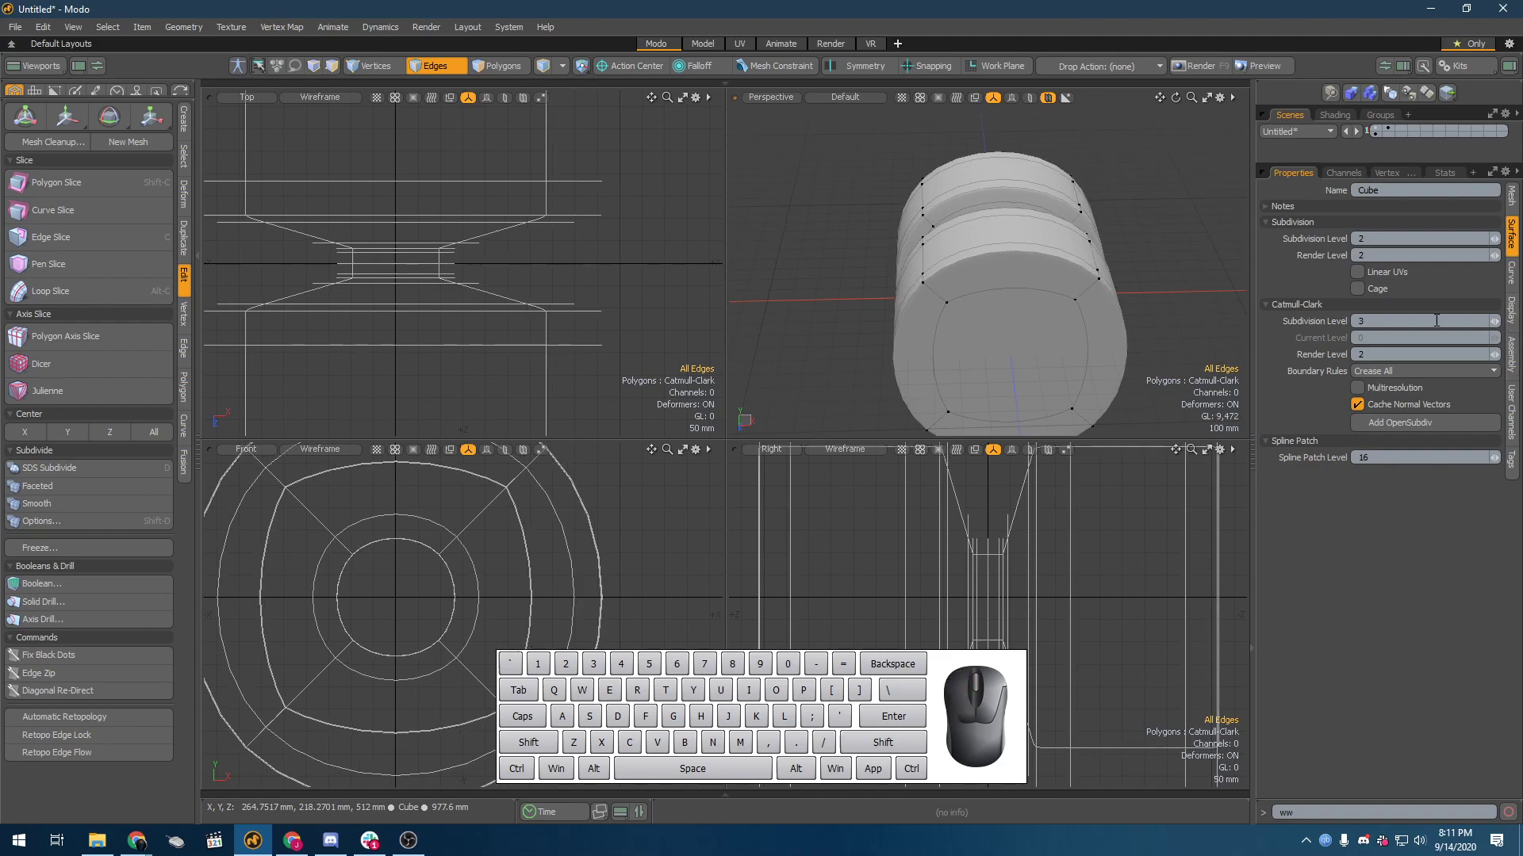
alt+drag(1080, 345, 894, 205)
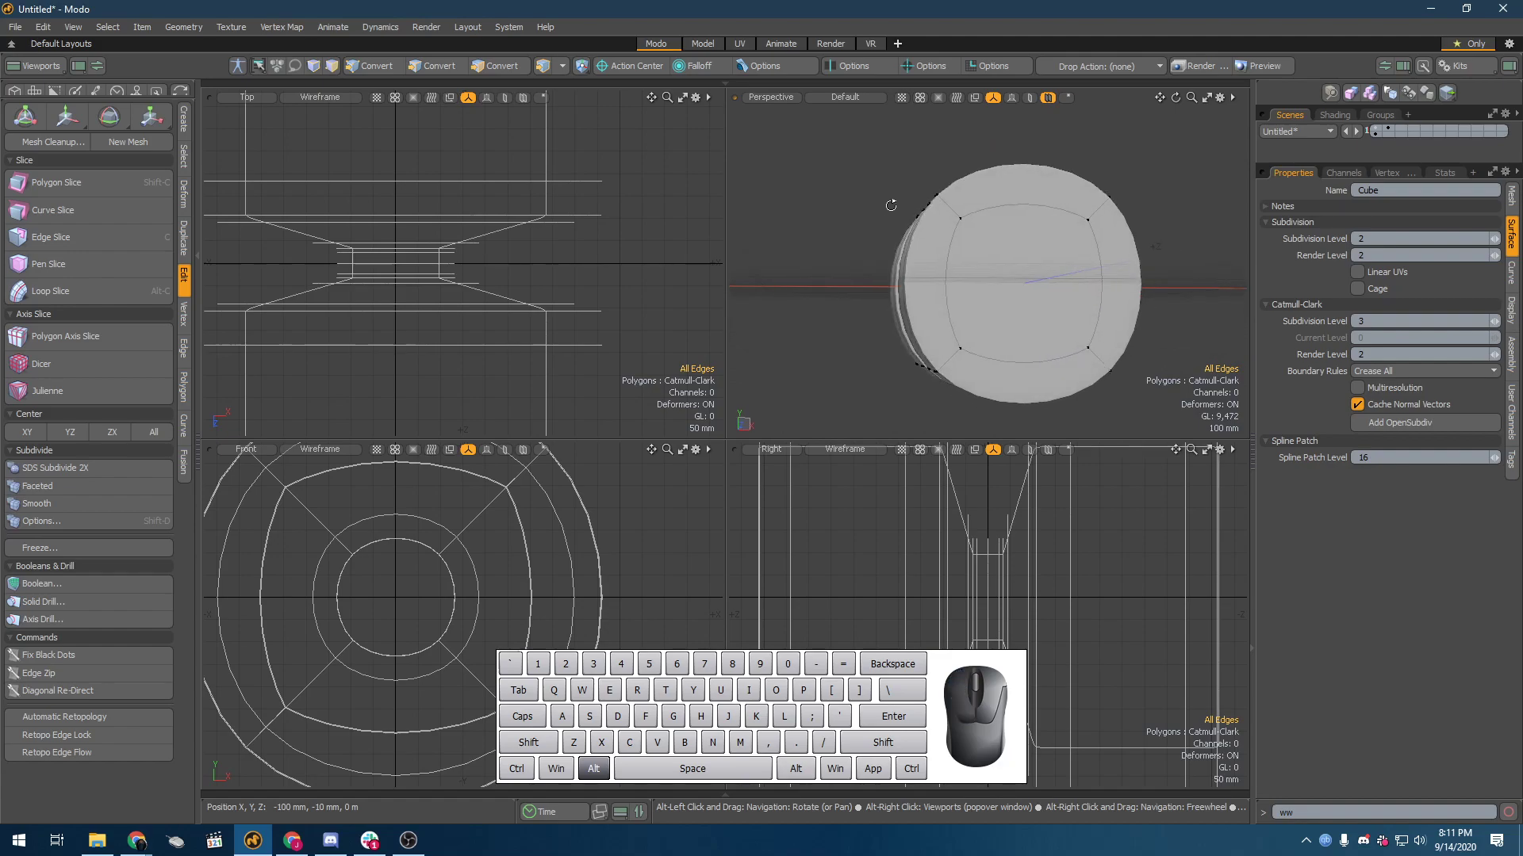
alt+drag(1063, 159, 909, 206)
key(2)
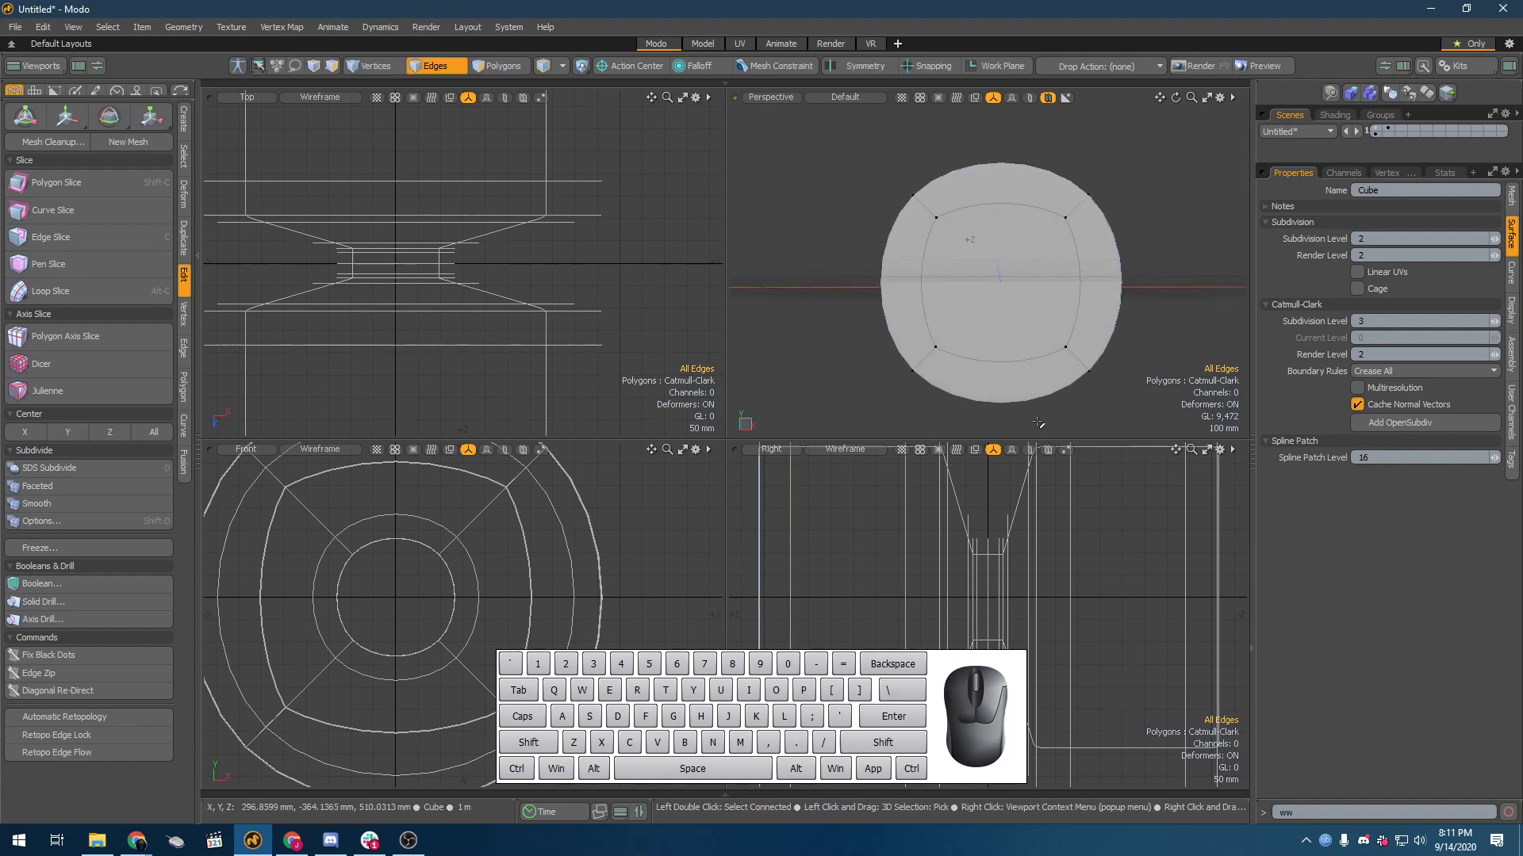
alt+drag(915, 249, 852, 326)
Step: Turn off the Catmull-Clark surface and highlight the lengthwise corner edge loop and the loop around the end face
key(shift+Tab)
key(2)
double_click(938, 234)
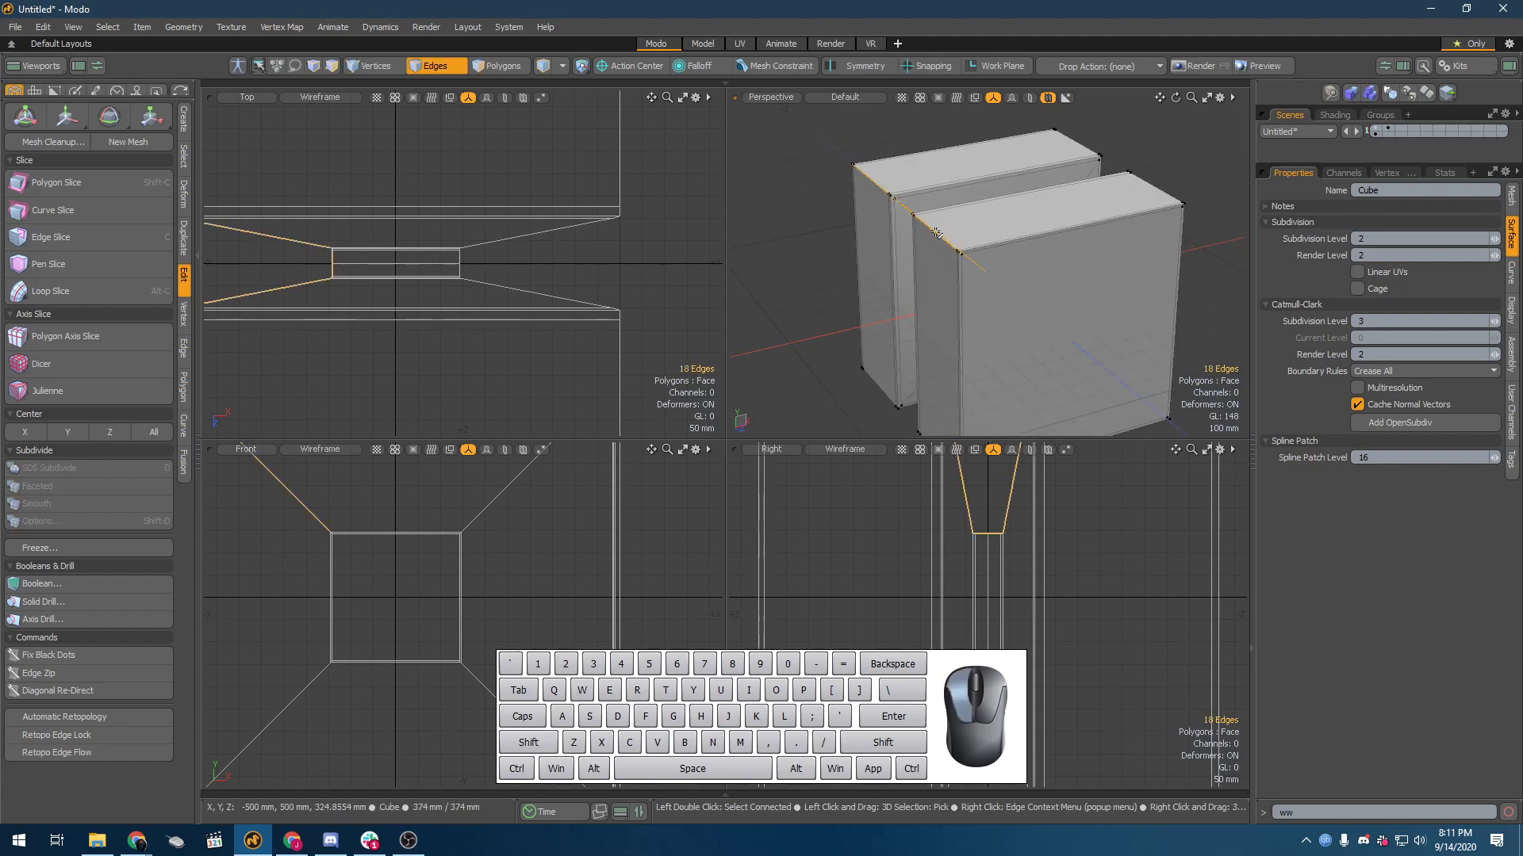
alt+drag(876, 199, 1200, 327)
double_click(965, 324)
scroll(966, 324, up, 5)
alt+drag(966, 324, 1126, 202)
scroll(1105, 217, down, 5)
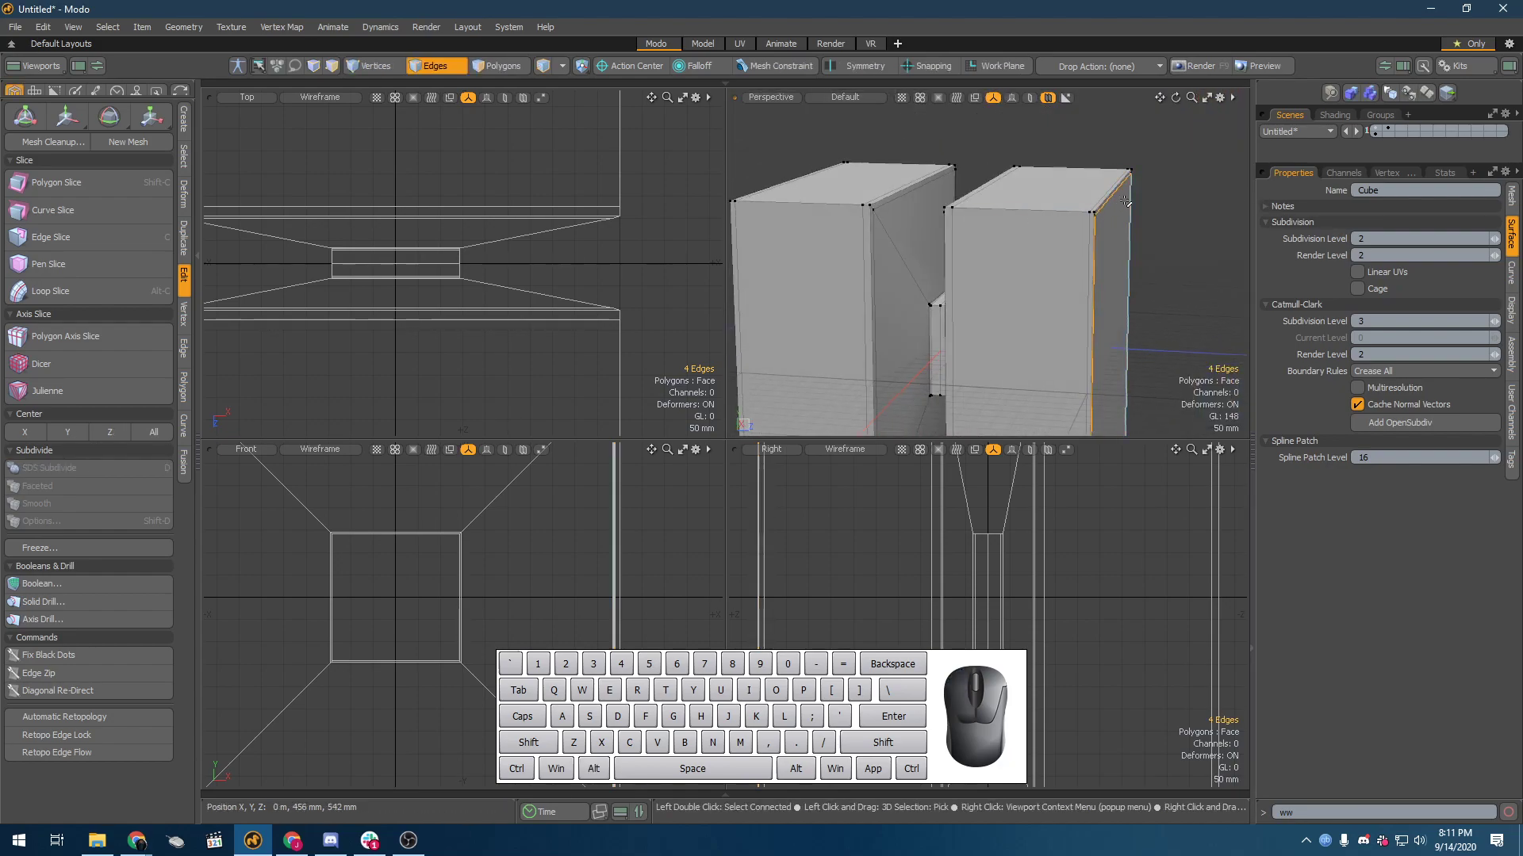
Step: Select the upper rim edges of the end face, extend the selection, and examine the block's edge layout
click(1111, 197)
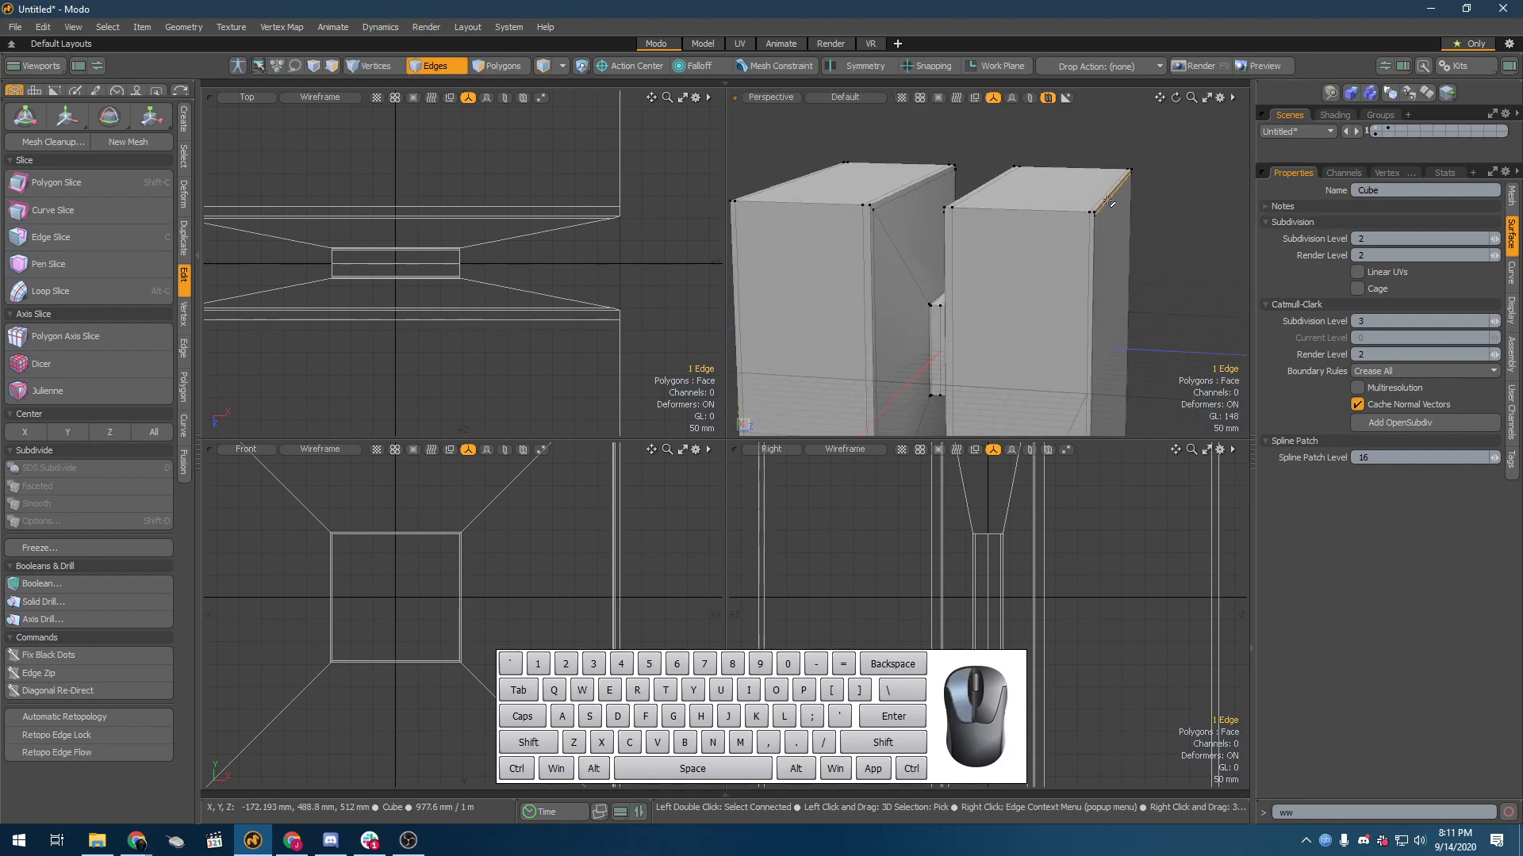
drag(1101, 196, 1095, 193)
key(Up)
key(Up)
key(Up)
key(Up)
key(Up)
key(Up)
key(Up)
key(Up)
key(Up)
key(Up)
key(Up)
key(Up)
key(Up)
key(Up)
key(Up)
key(Up)
key(Up)
key(Up)
key(Up)
key(Up)
alt+drag(890, 268, 1058, 209)
alt+drag(1058, 210, 969, 236)
Step: Highlight the lengthwise corner loop running through the groove, clear the selection, and turn on the Catmull-Clark surface for comparison
key(2)
double_click(1100, 160)
alt+drag(1099, 162, 1092, 281)
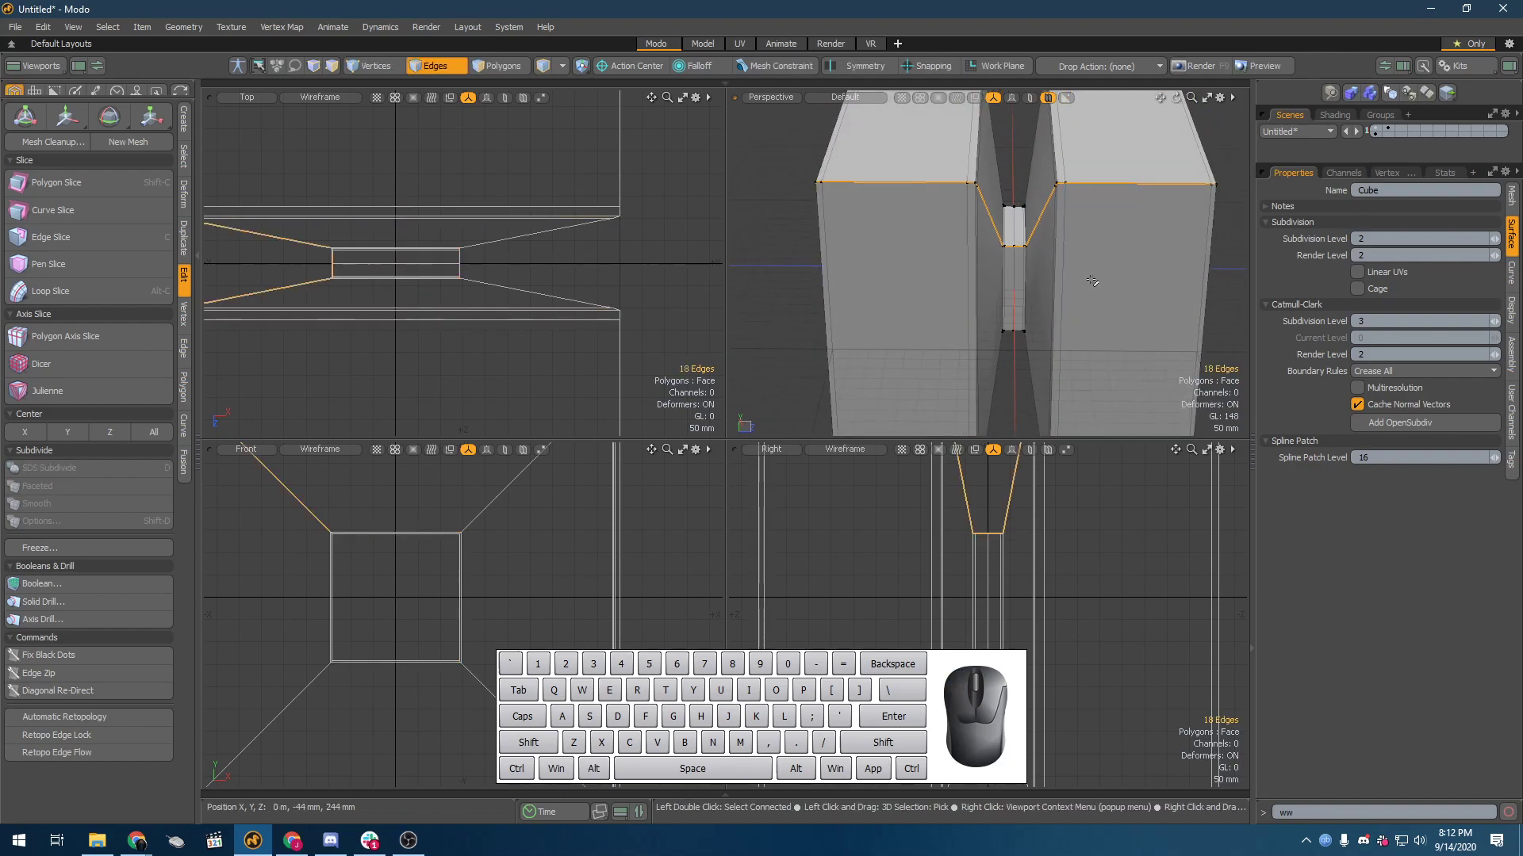
click(782, 228)
key(shift+Tab)
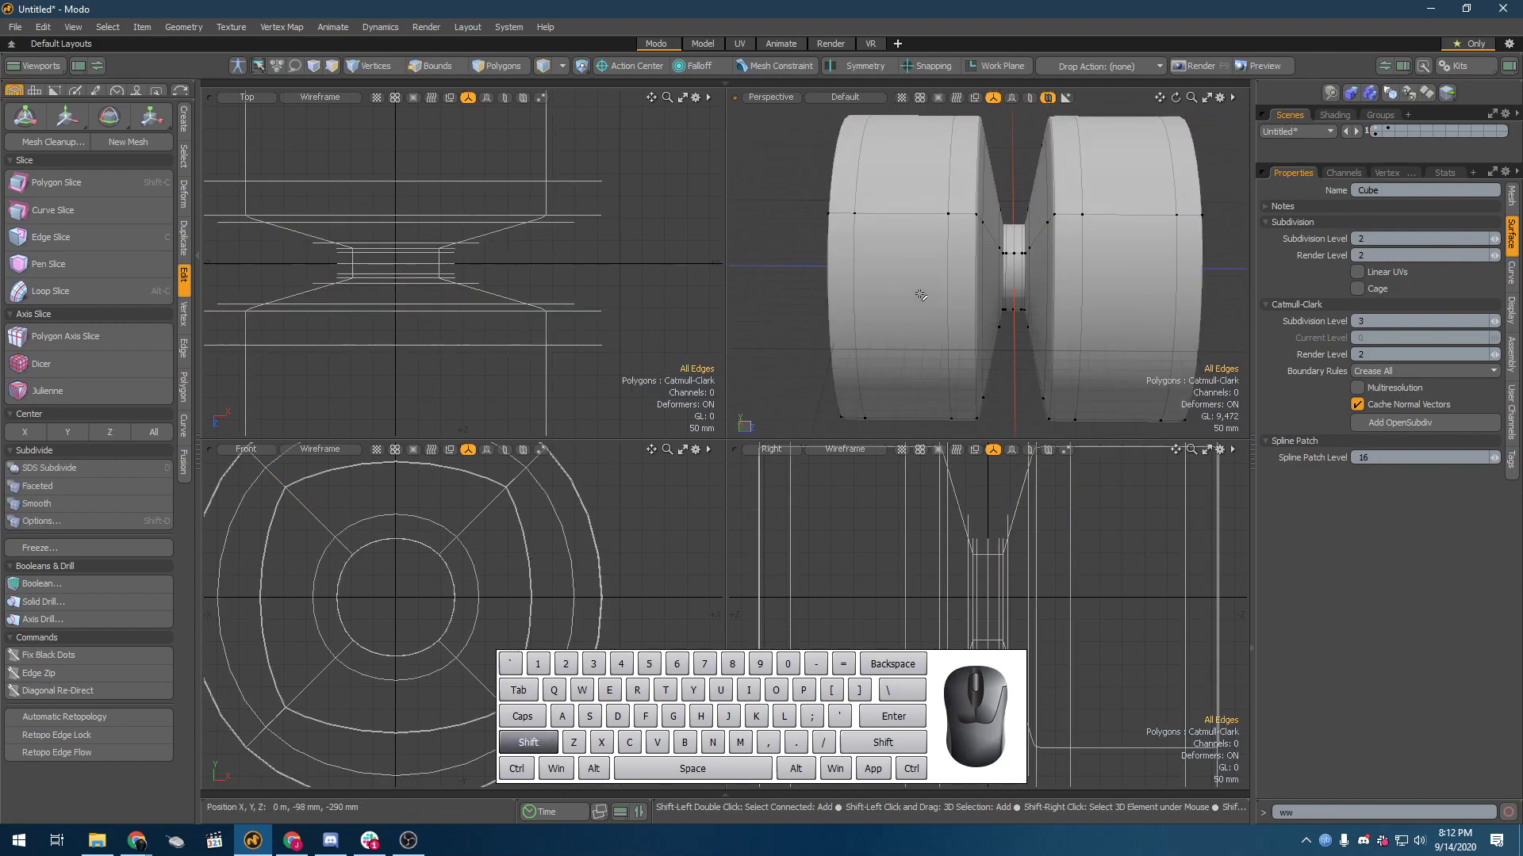
Step: Turn off the Catmull-Clark surface and delete the extra edge loop around the groove bottom
key(shift+Tab)
scroll(1059, 215, up, 3)
click(950, 262)
key(Delete)
mouse_move(969, 279)
alt+mouse_down()
mouse_move(989, 333)
mouse_move(949, 260)
alt+mouse_up()
scroll(974, 282, down, 2)
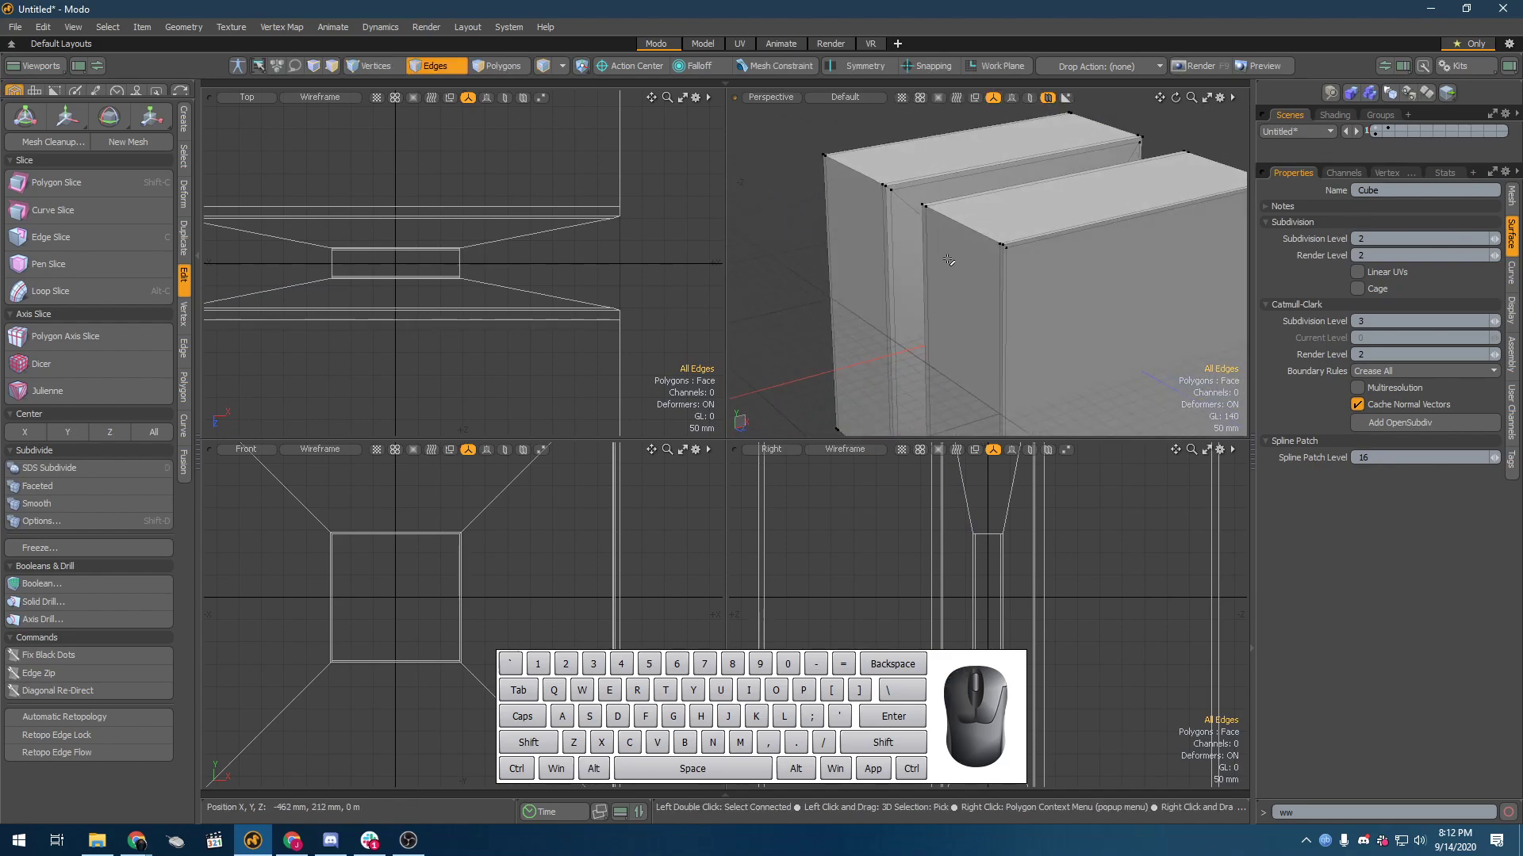
Step: Bevel the four lengthwise corner edge loops of the block by a small amount
double_click(984, 234)
alt+drag(1096, 245, 1225, 261)
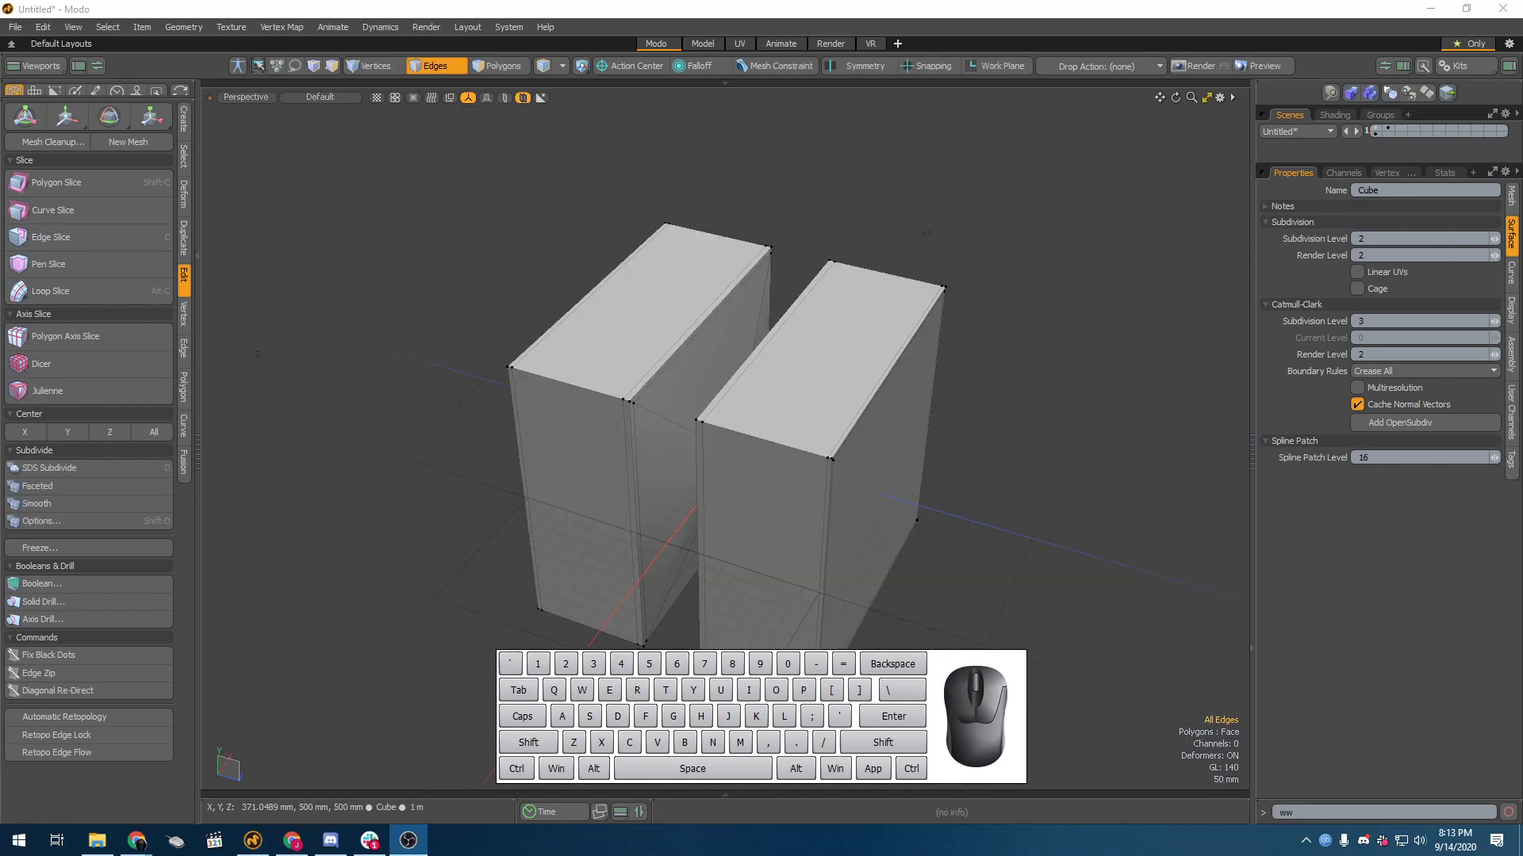
alt+shift+drag(757, 529, 742, 455)
click(768, 356)
alt+drag(763, 353, 796, 548)
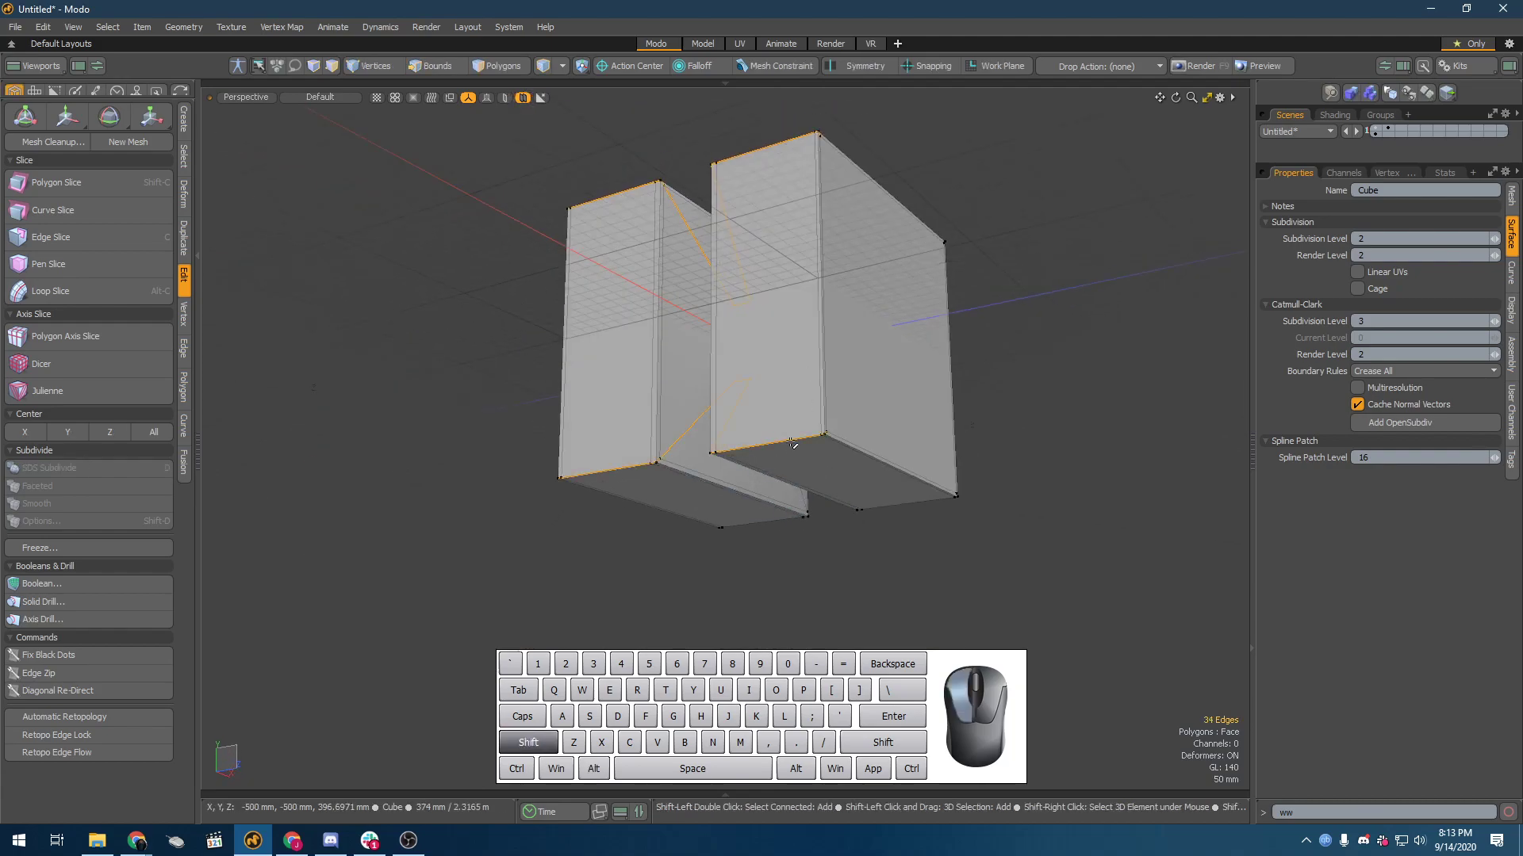
shift+double_click(791, 443)
alt+drag(1189, 431, 952, 605)
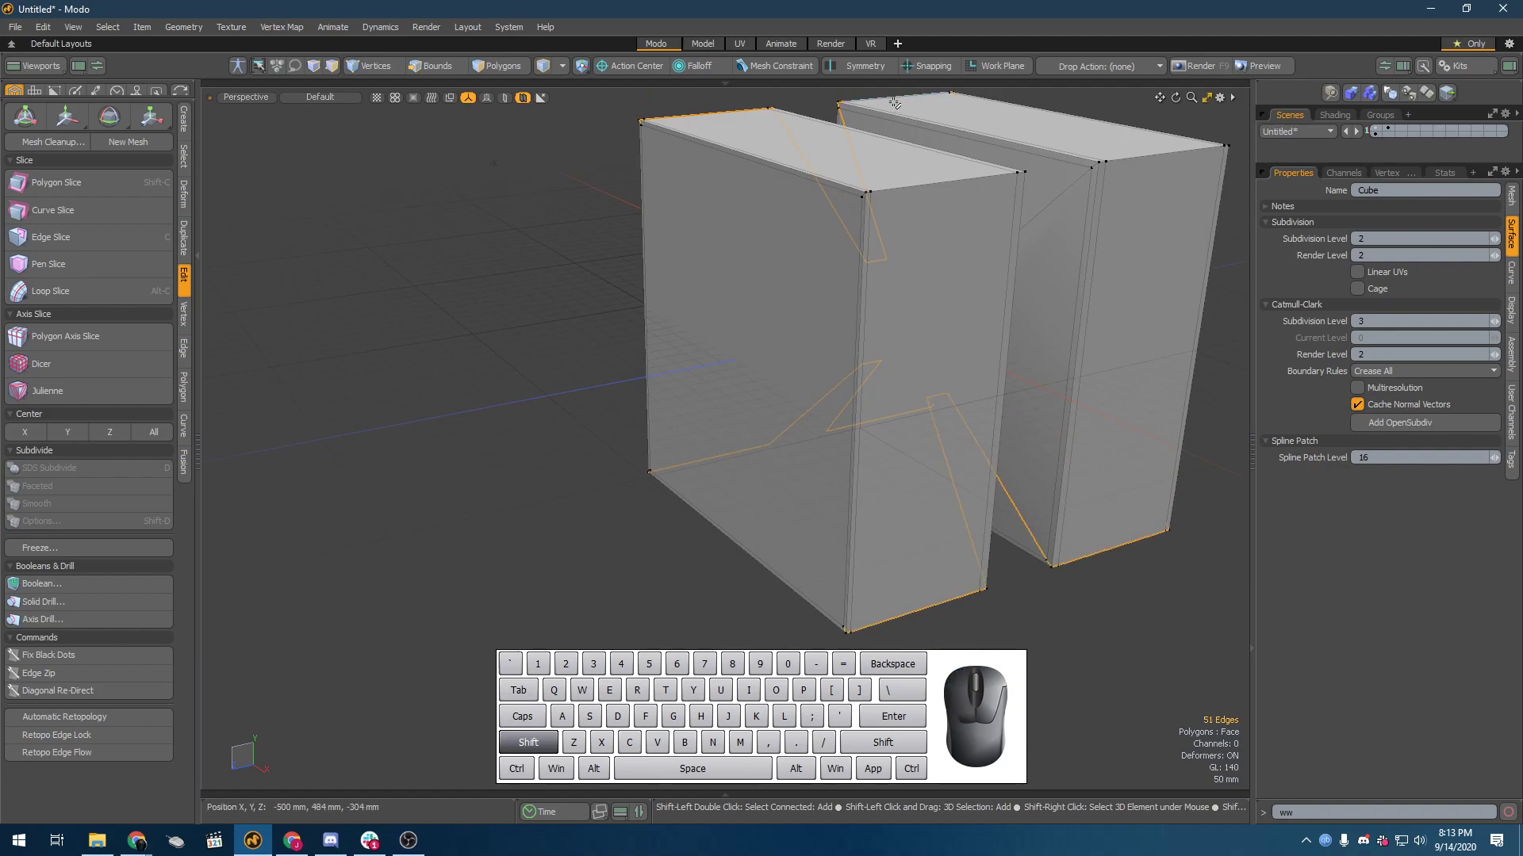
shift+double_click(907, 186)
alt+drag(907, 187, 732, 320)
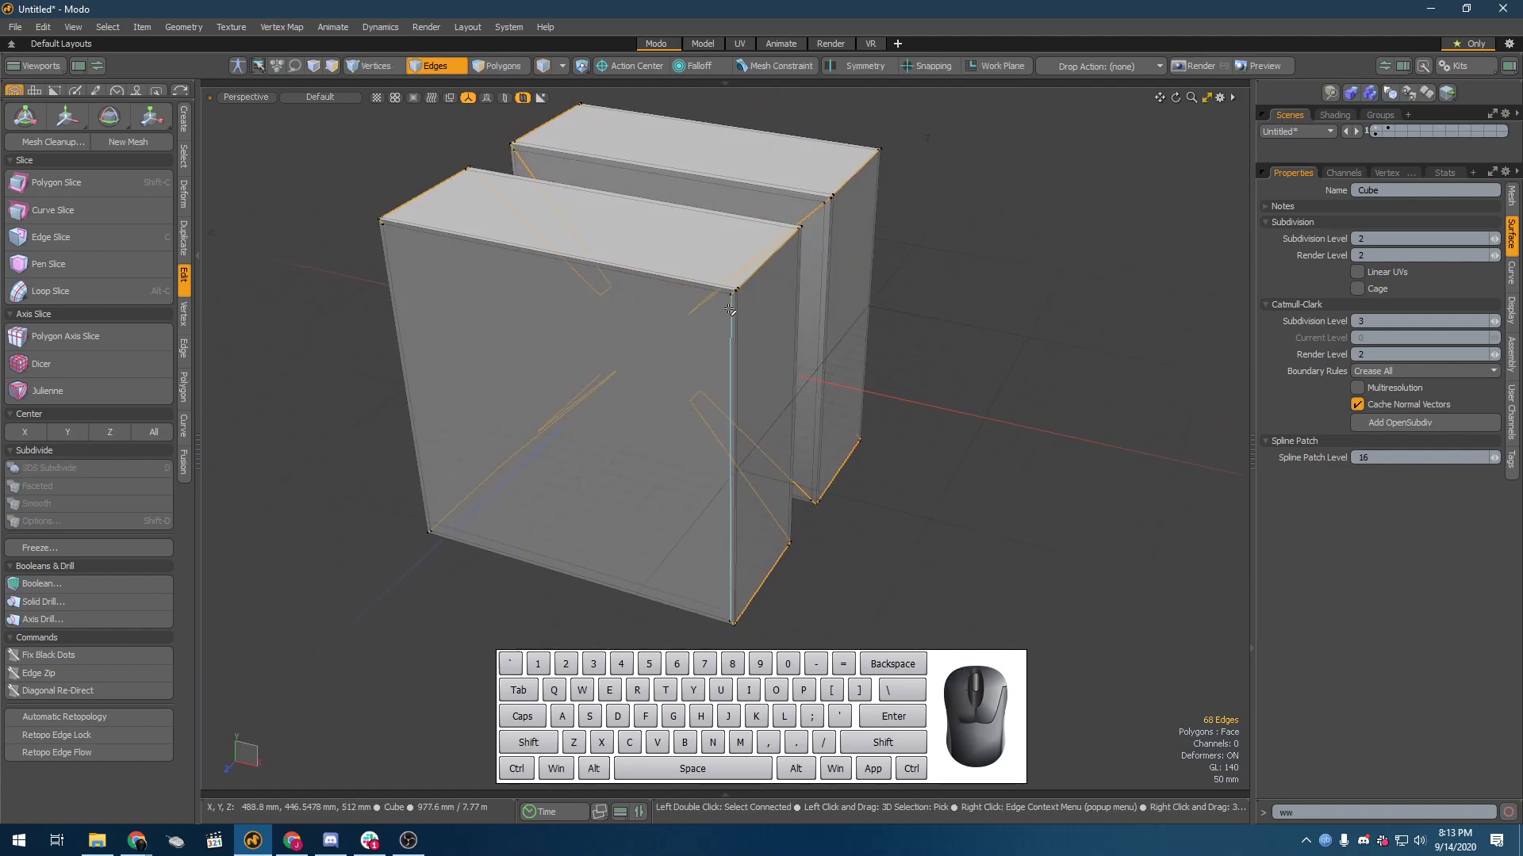
key(b)
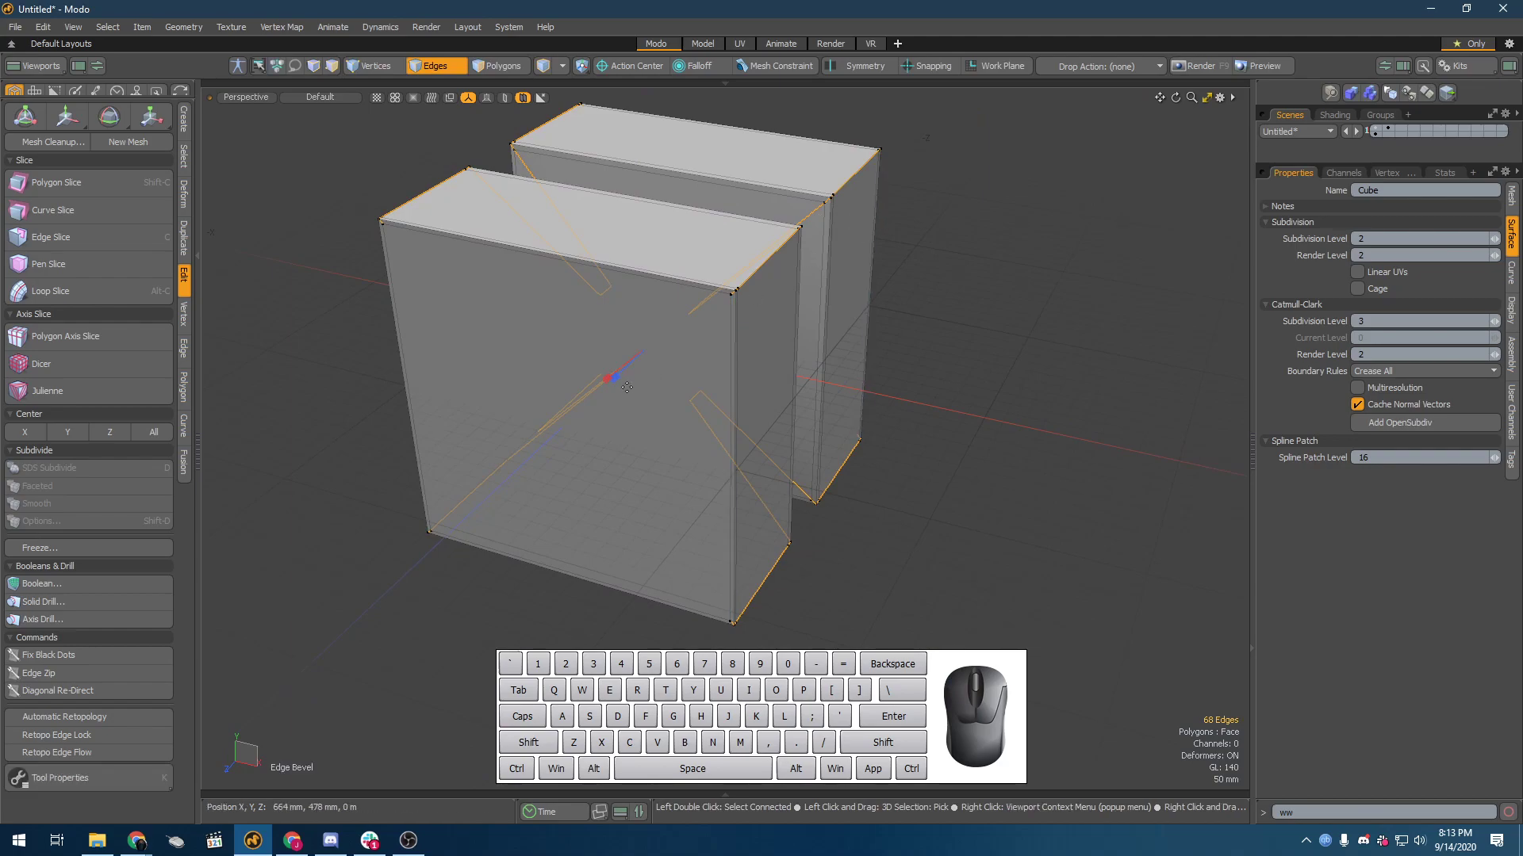
drag(607, 380, 615, 379)
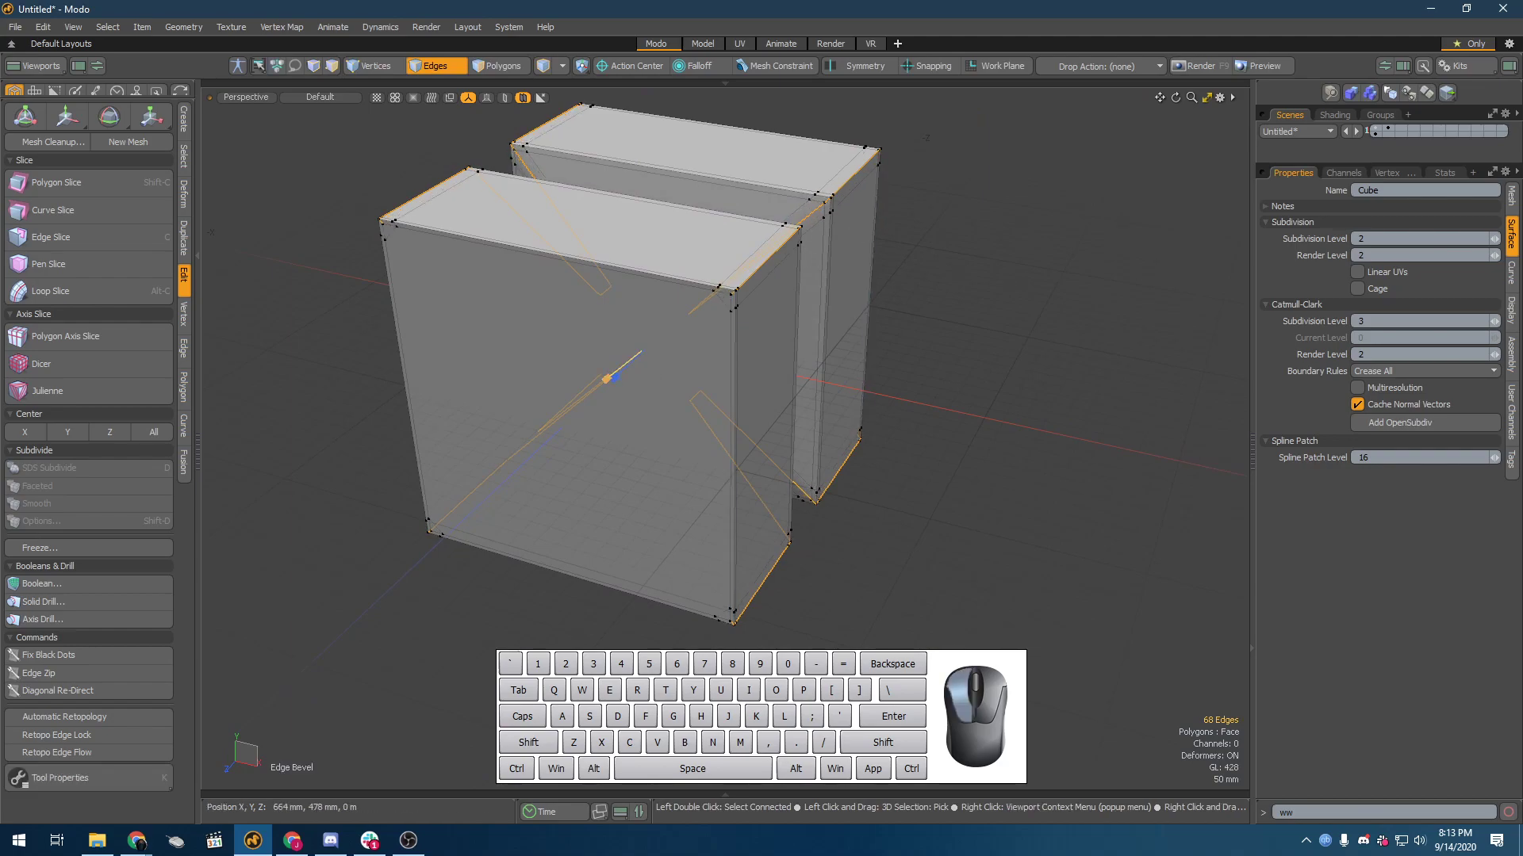
key(space)
click(986, 299)
Step: Turn on the Catmull-Clark surface and examine the effect of the corner bevels on the end face and sides
key(shift+Tab)
alt+drag(758, 312, 628, 286)
alt+drag(716, 230, 875, 363)
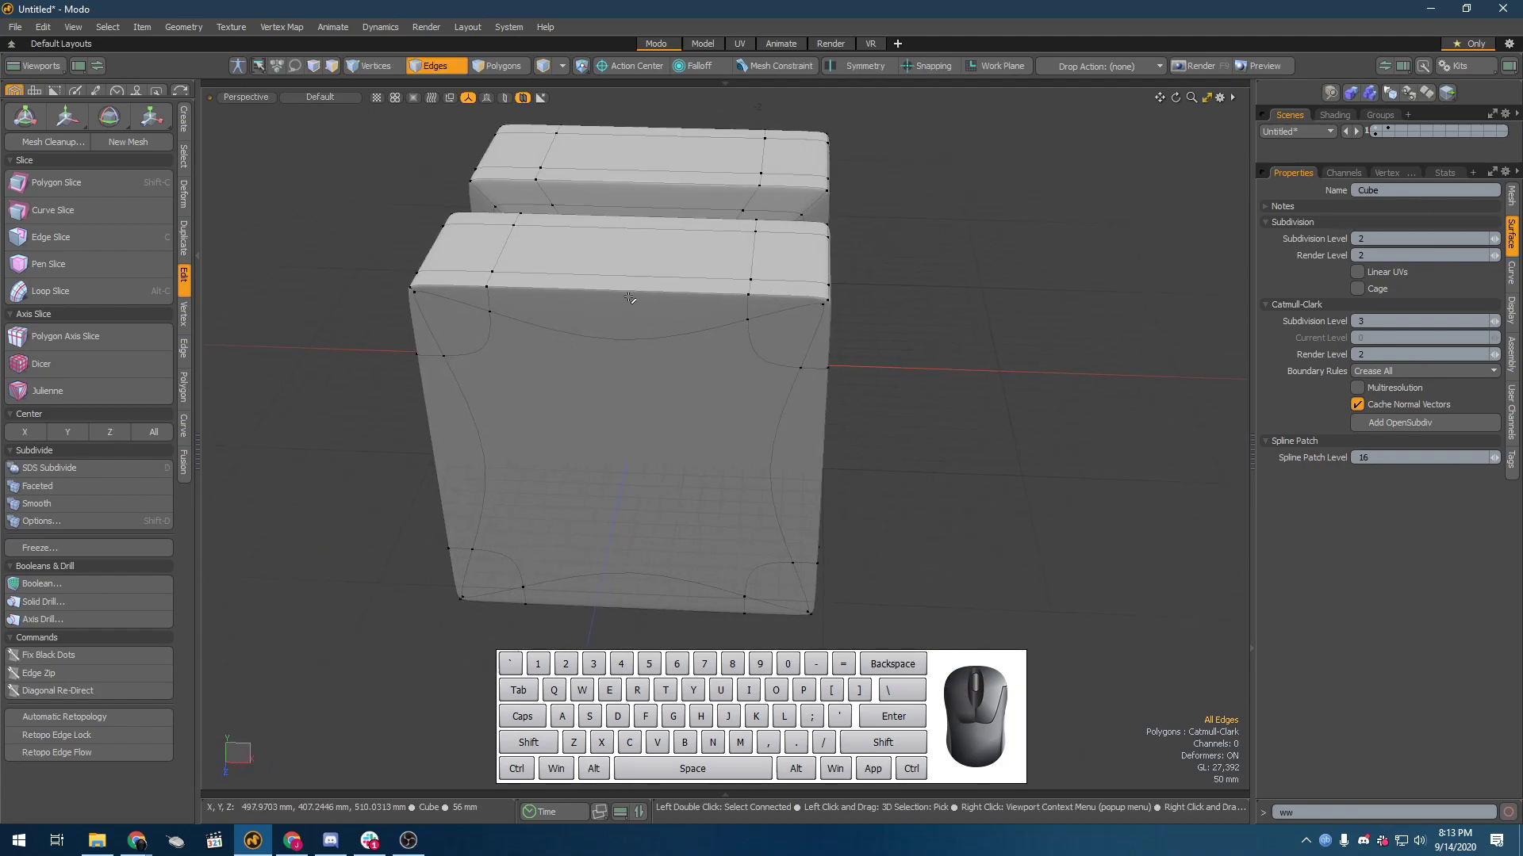
Step: Turn off the Catmull-Clark surface and inspect the end face as a single polygon and by its corner vertices
key(shift+Tab)
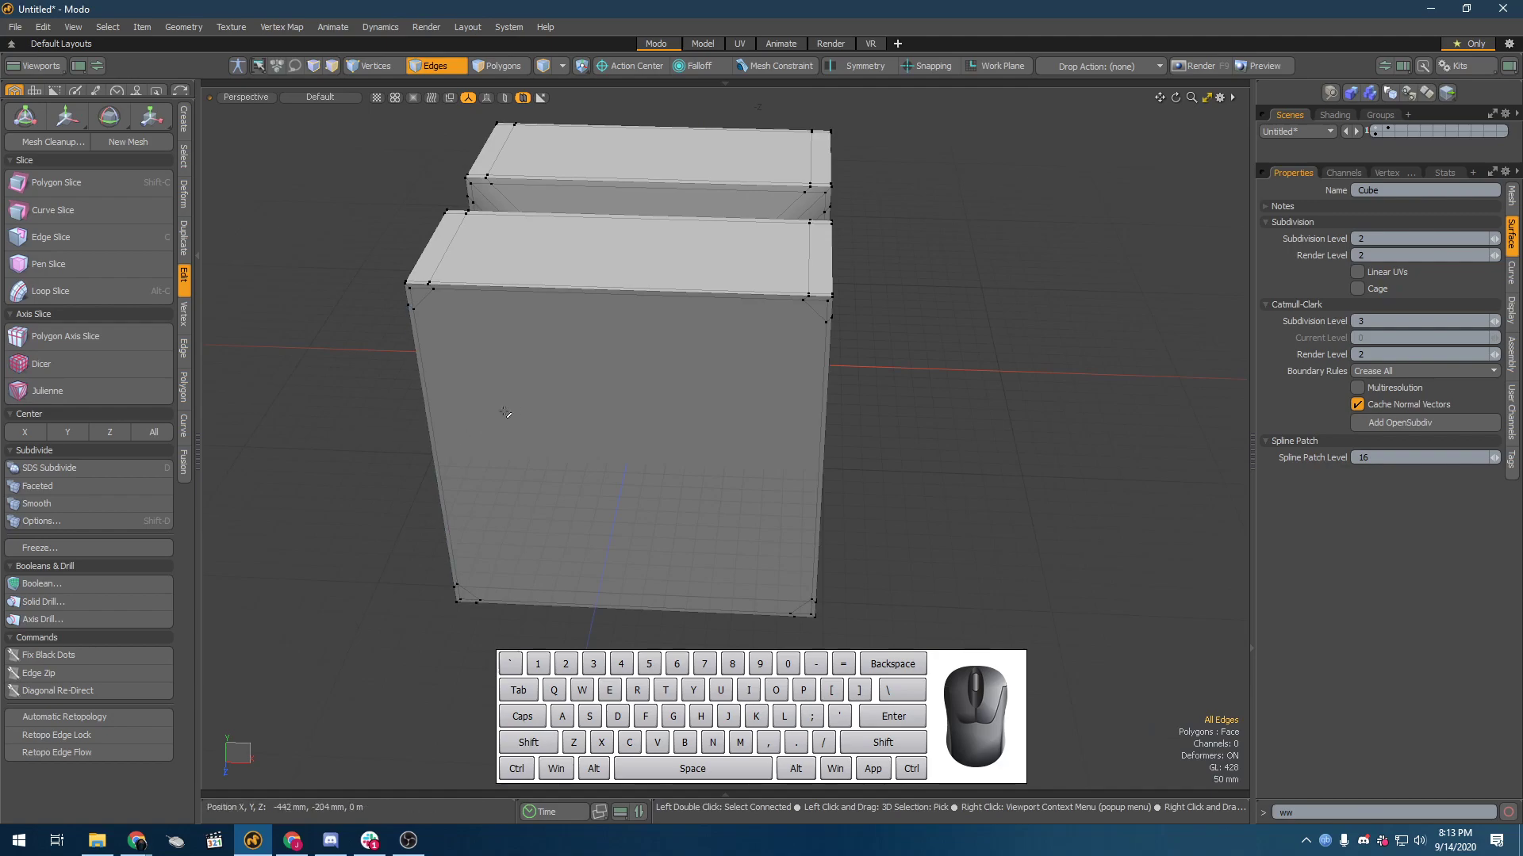
key(3)
click(578, 401)
alt+drag(579, 401, 595, 475)
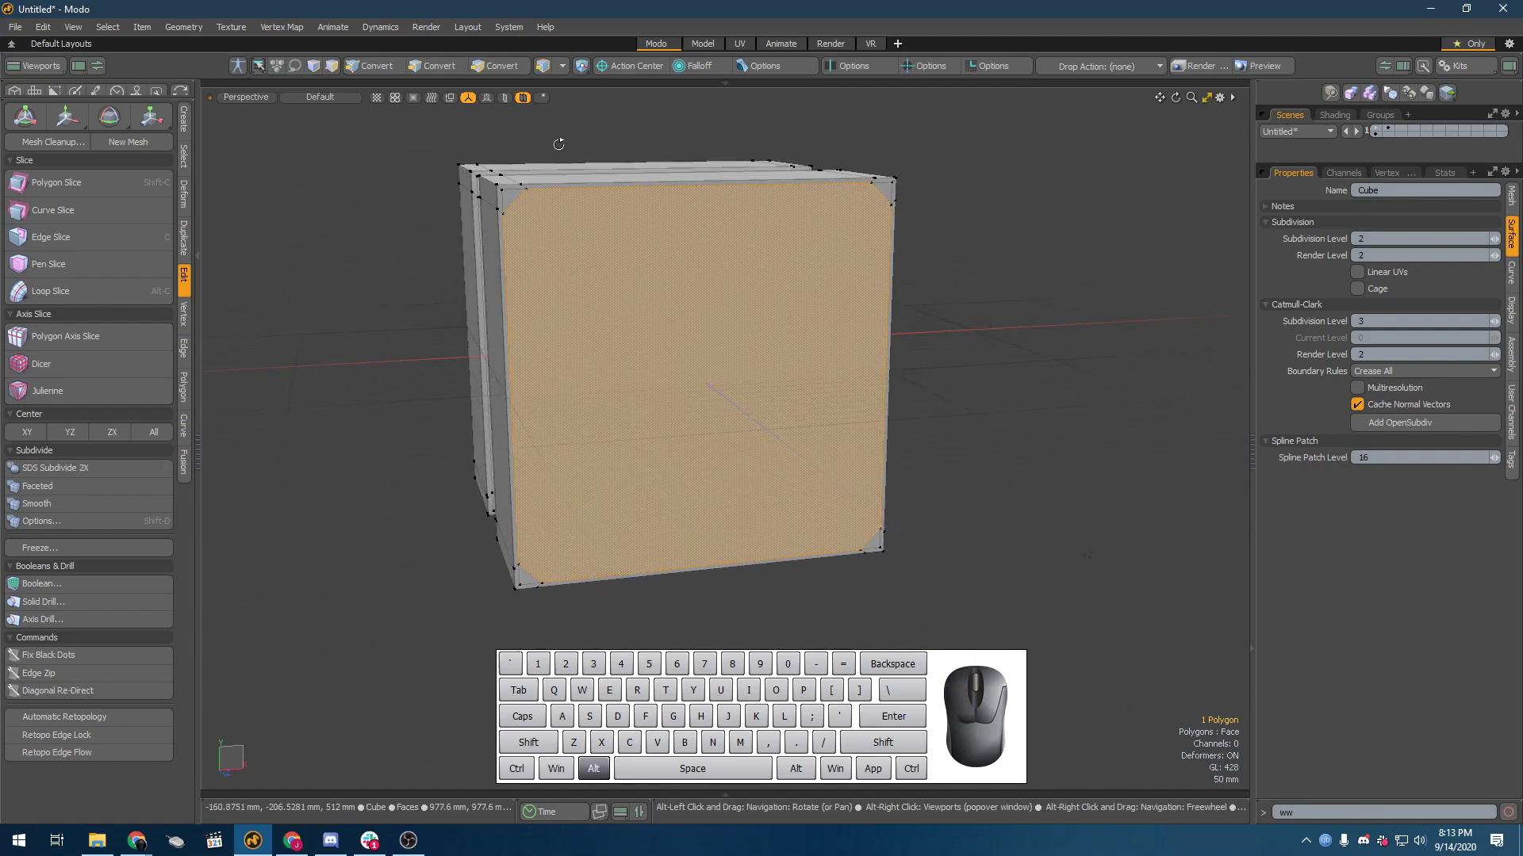
key(1)
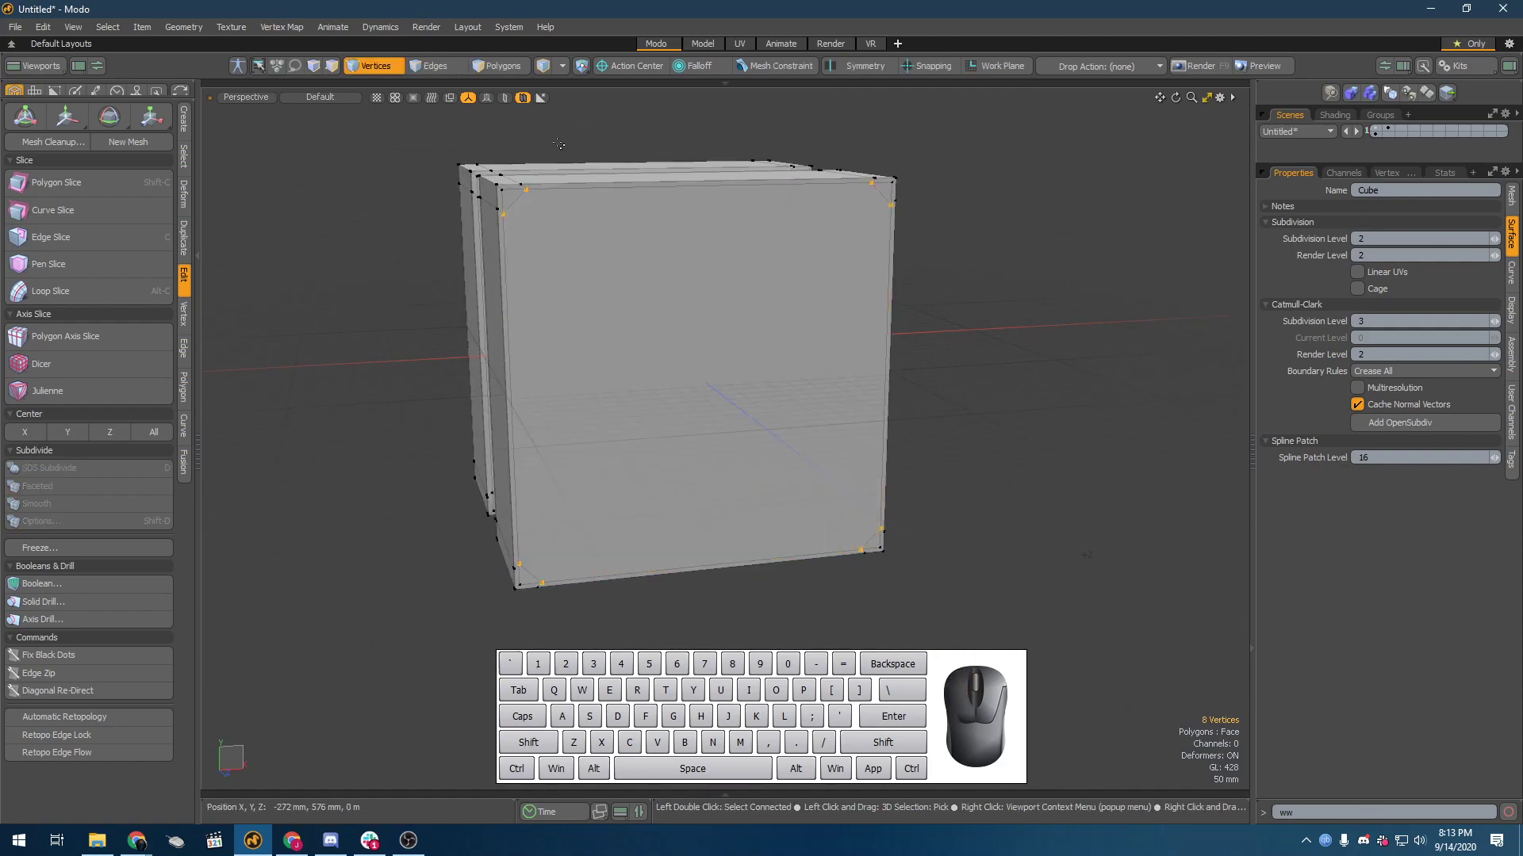
key(3)
alt+drag(601, 401, 228, 438)
click(684, 349)
Step: Undo the bevel on the lengthwise corner edges and return to edge selection
key(ctrl+z)
key(ctrl+z)
key(ctrl+z)
key(ctrl+z)
key(ctrl+z)
key(ctrl+z)
key(2)
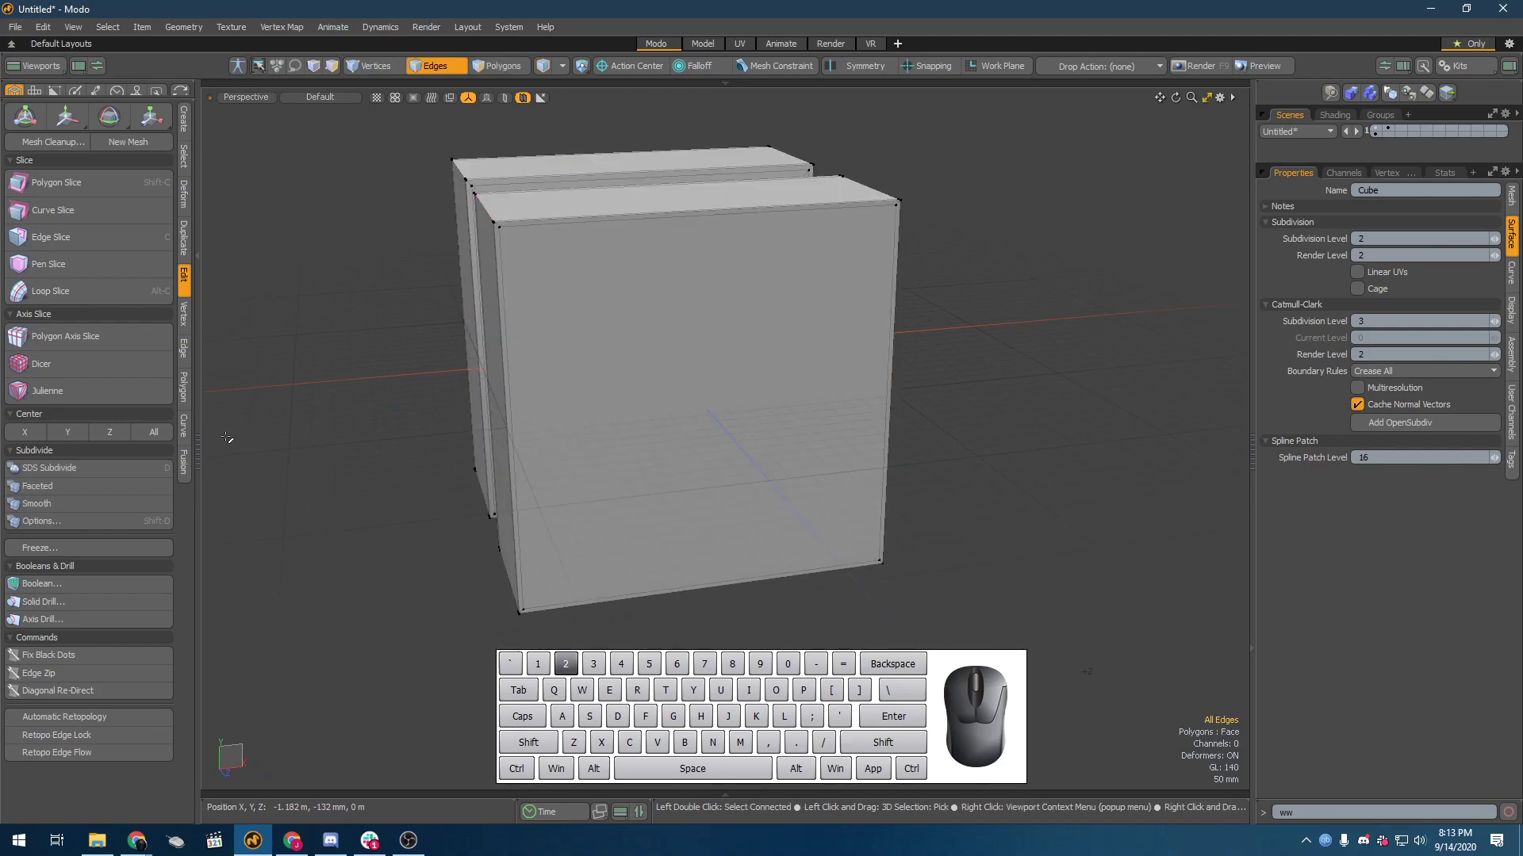
Step: Loop-slice the block from the end face's upper edge, adding a centred edge loop that runs vertically over the end faces
click(621, 215)
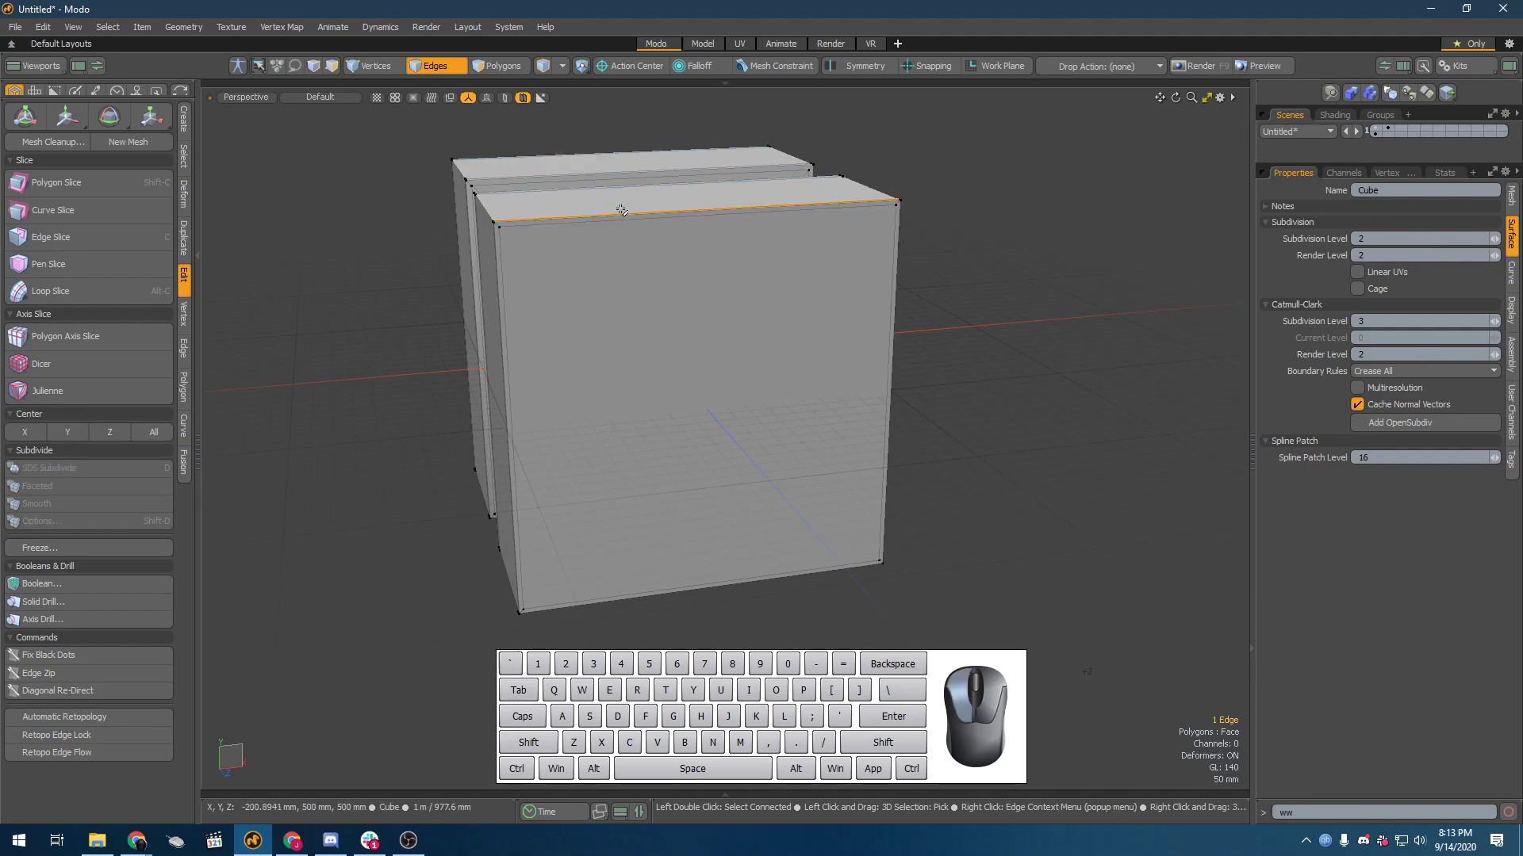
middle_drag(699, 265, 704, 348)
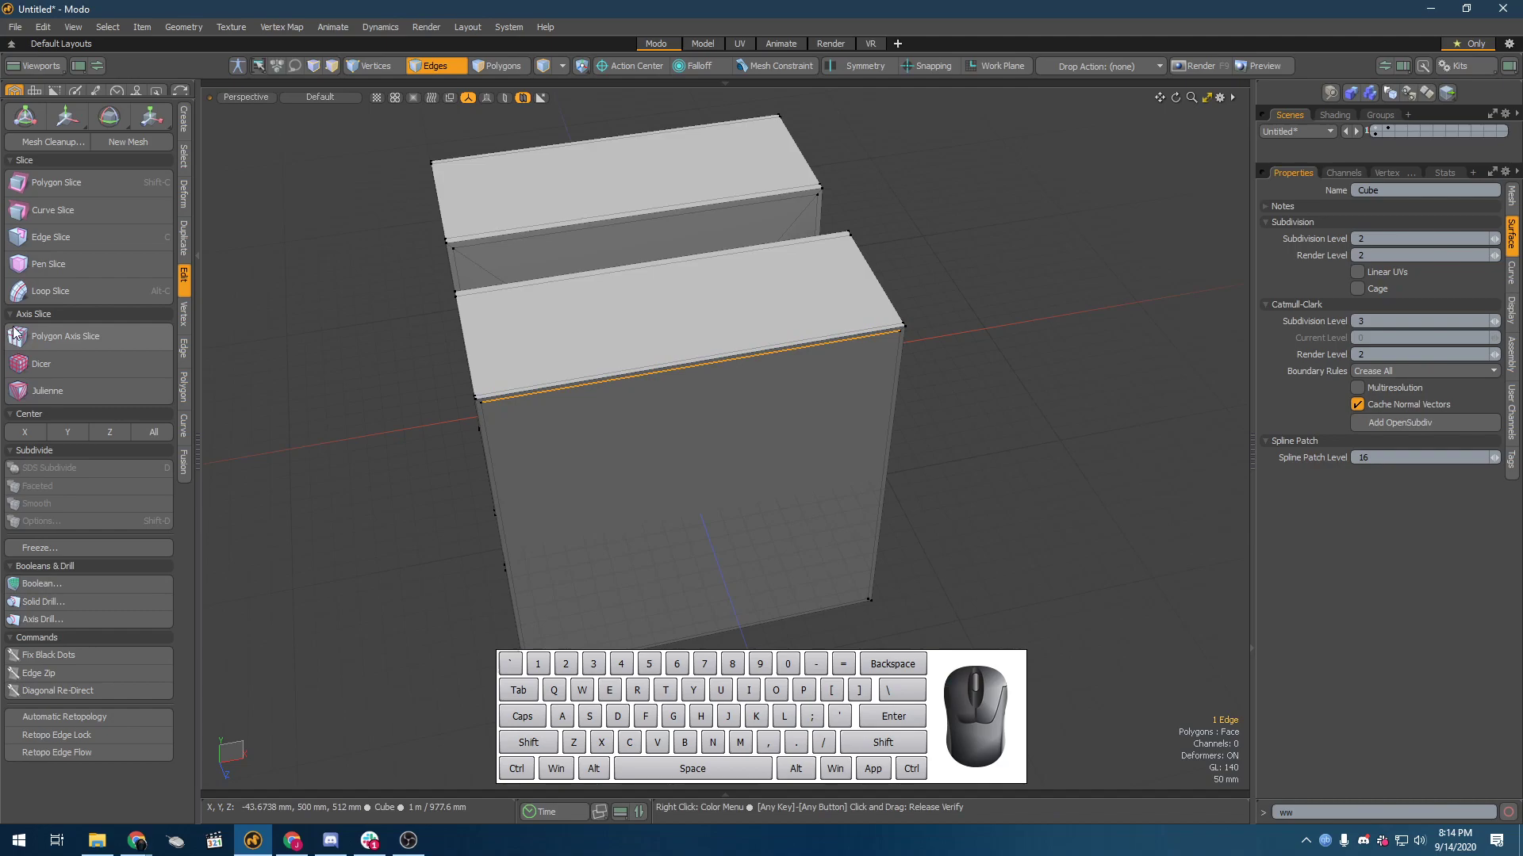
click(79, 294)
alt+drag(453, 469, 527, 443)
alt+shift+drag(527, 442, 468, 298)
key(space)
Step: Loop-slice the block from the end face's vertical edge, adding a centred edge loop that runs horizontally around it
click(533, 332)
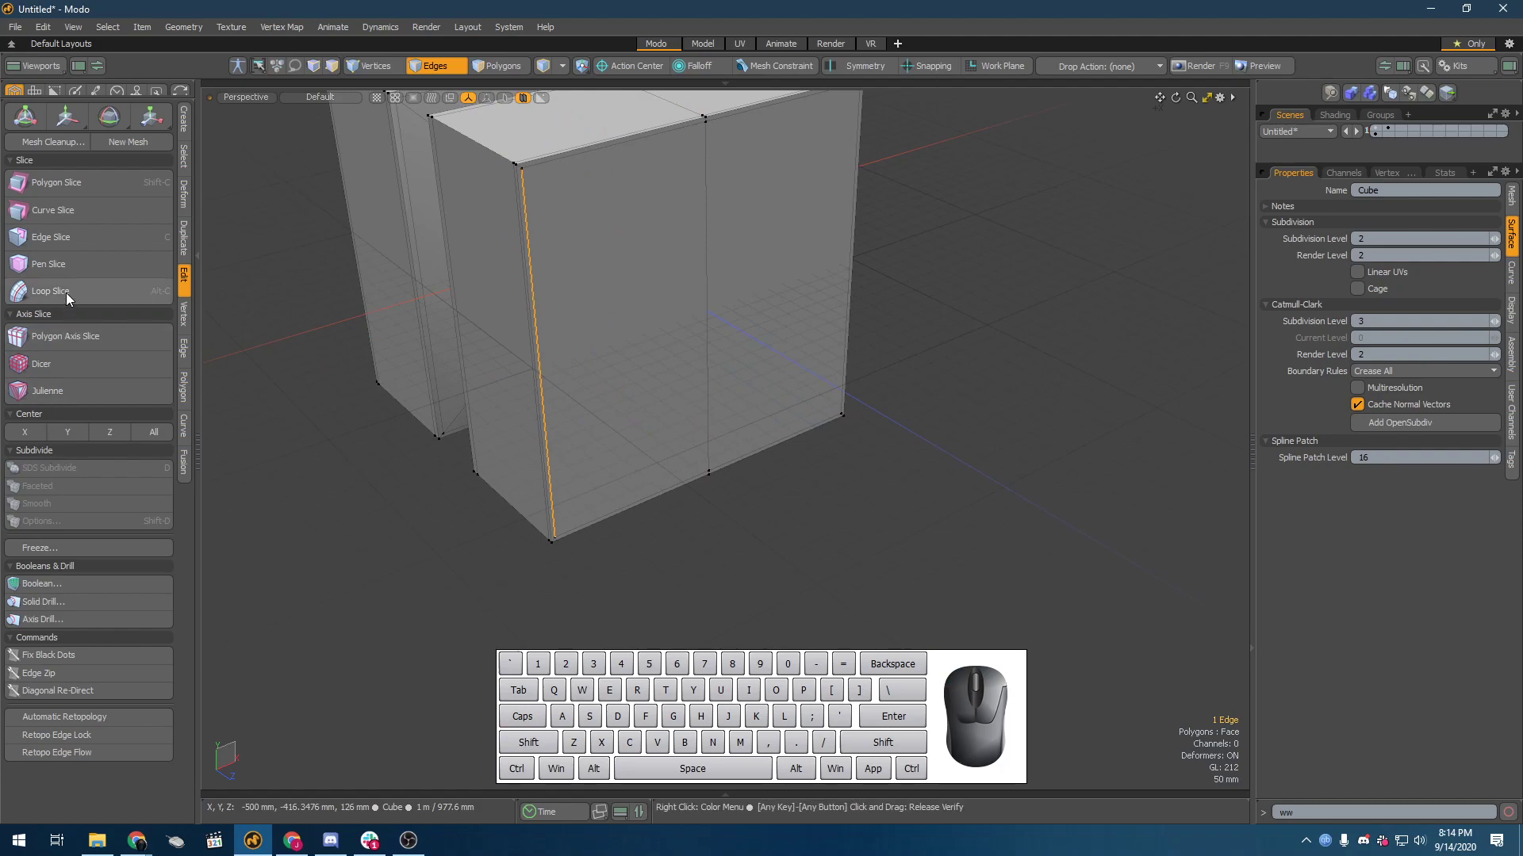
click(65, 292)
key(space)
click(279, 379)
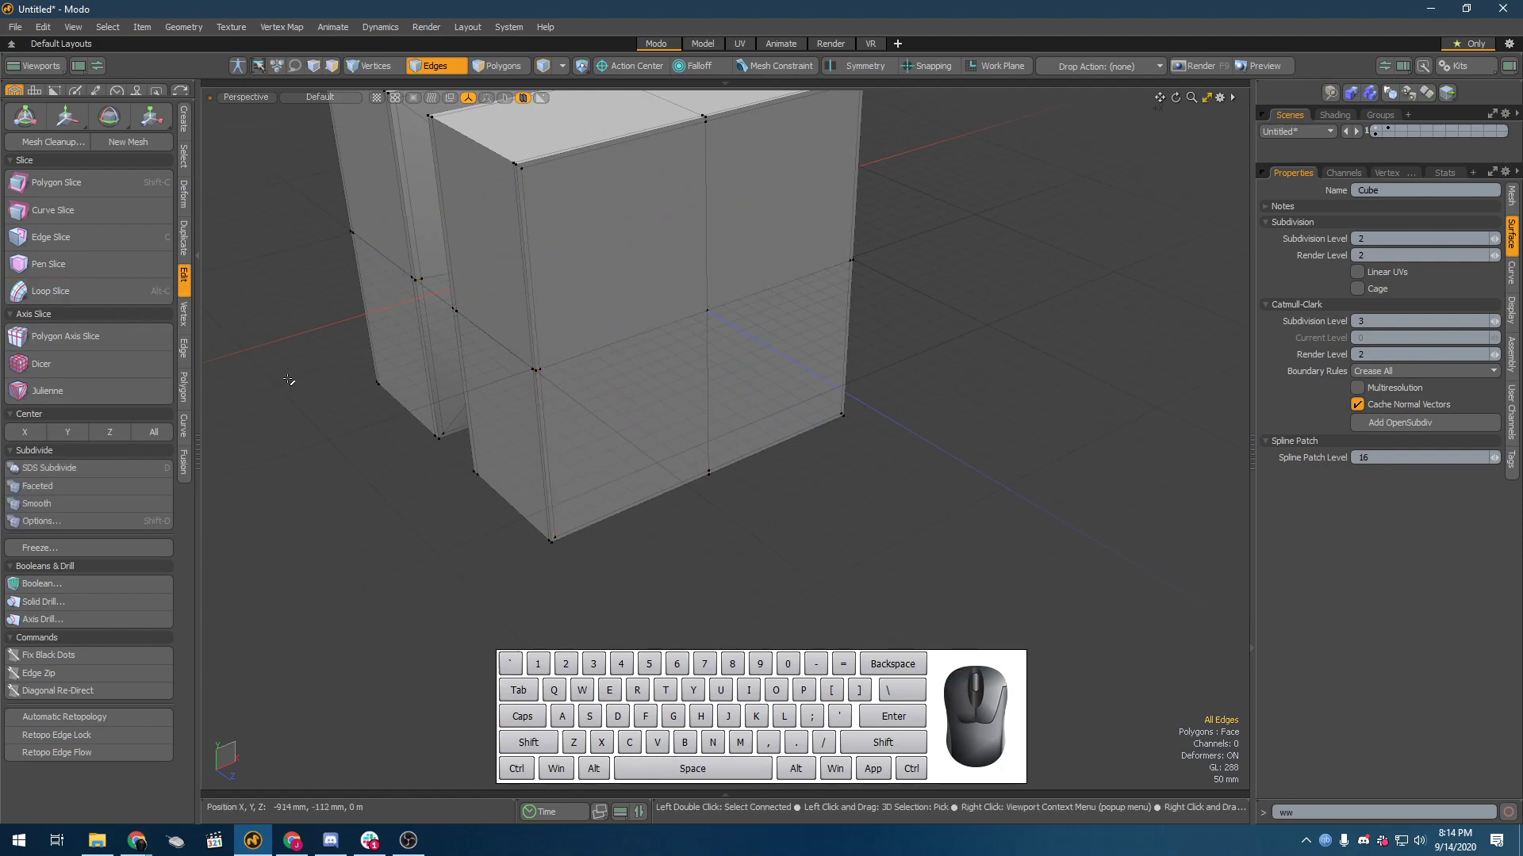
Step: Turn on the Catmull-Clark surface and view how the centred loops affect the spool's roundness
scroll(313, 374, down, 3)
alt+drag(320, 372, 878, 396)
key(shift+Tab)
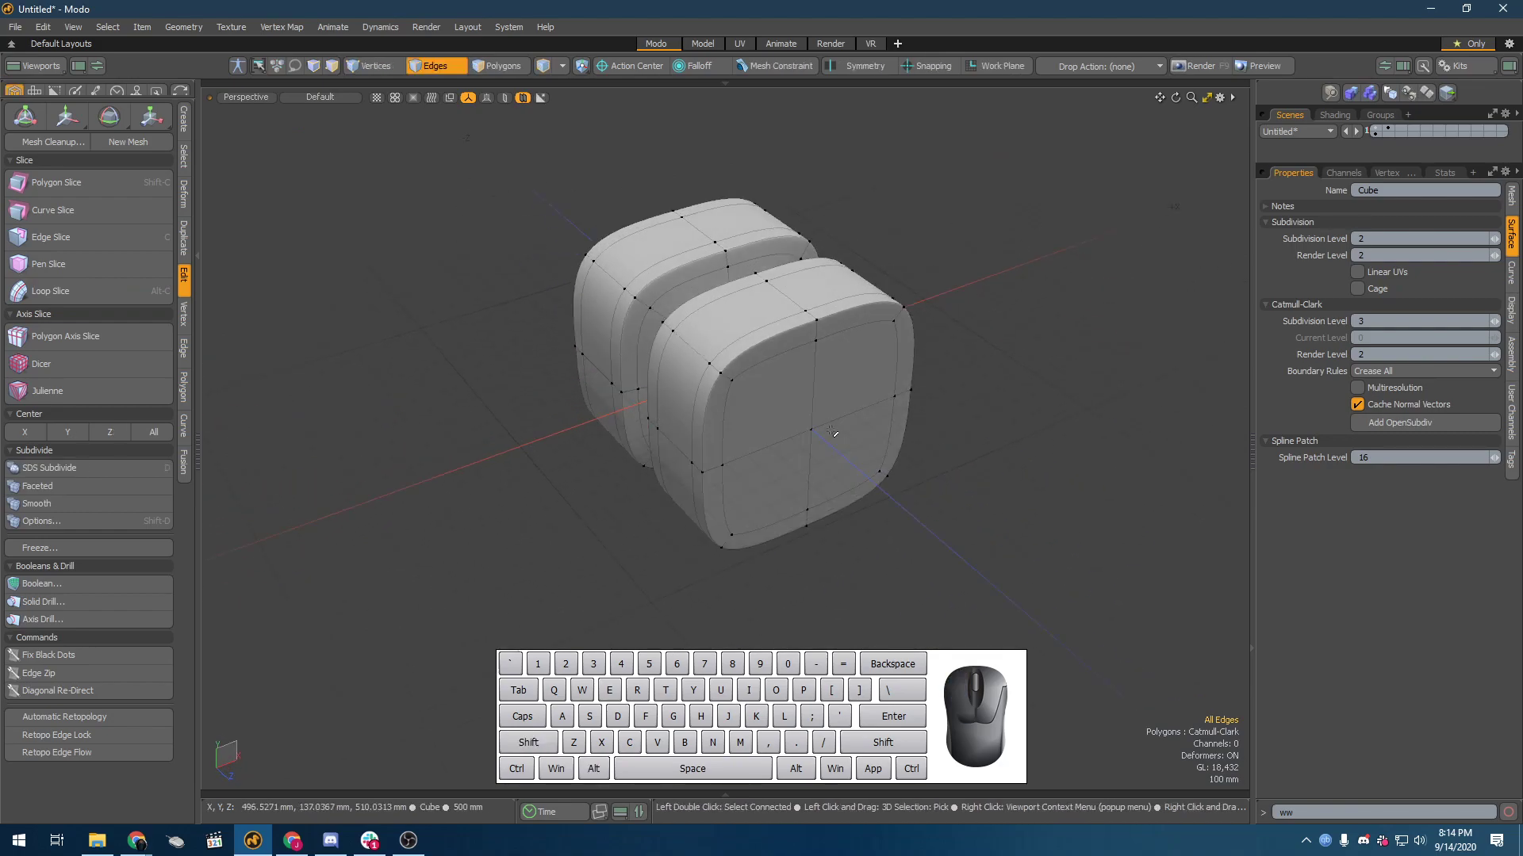
Step: Try deleting the two centred lengthwise edge loops to compare the shape, and undo the deletion
key(shift)
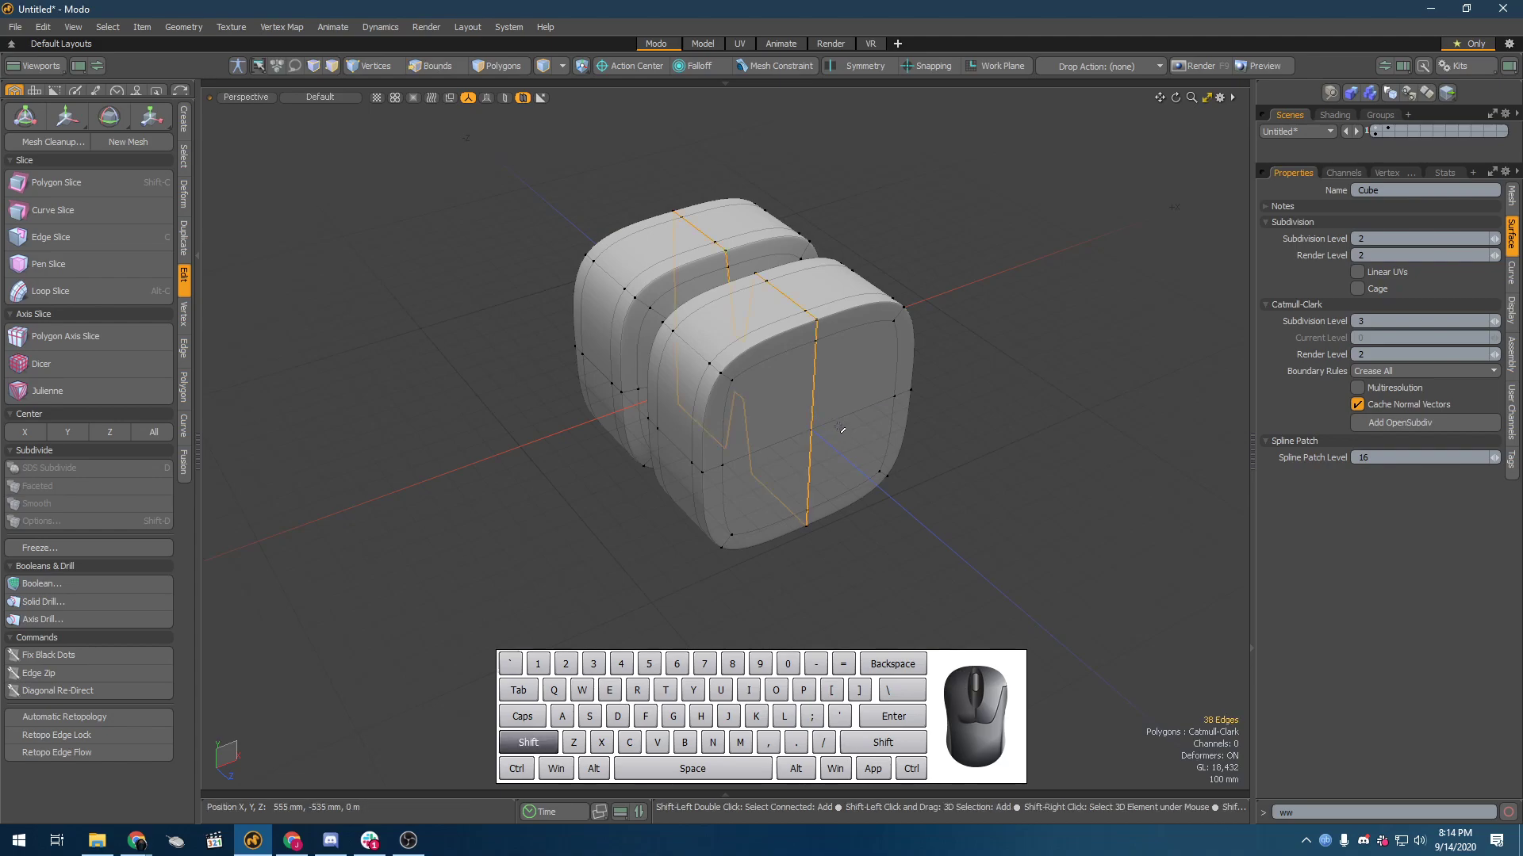
shift+double_click(840, 426)
key(Delete)
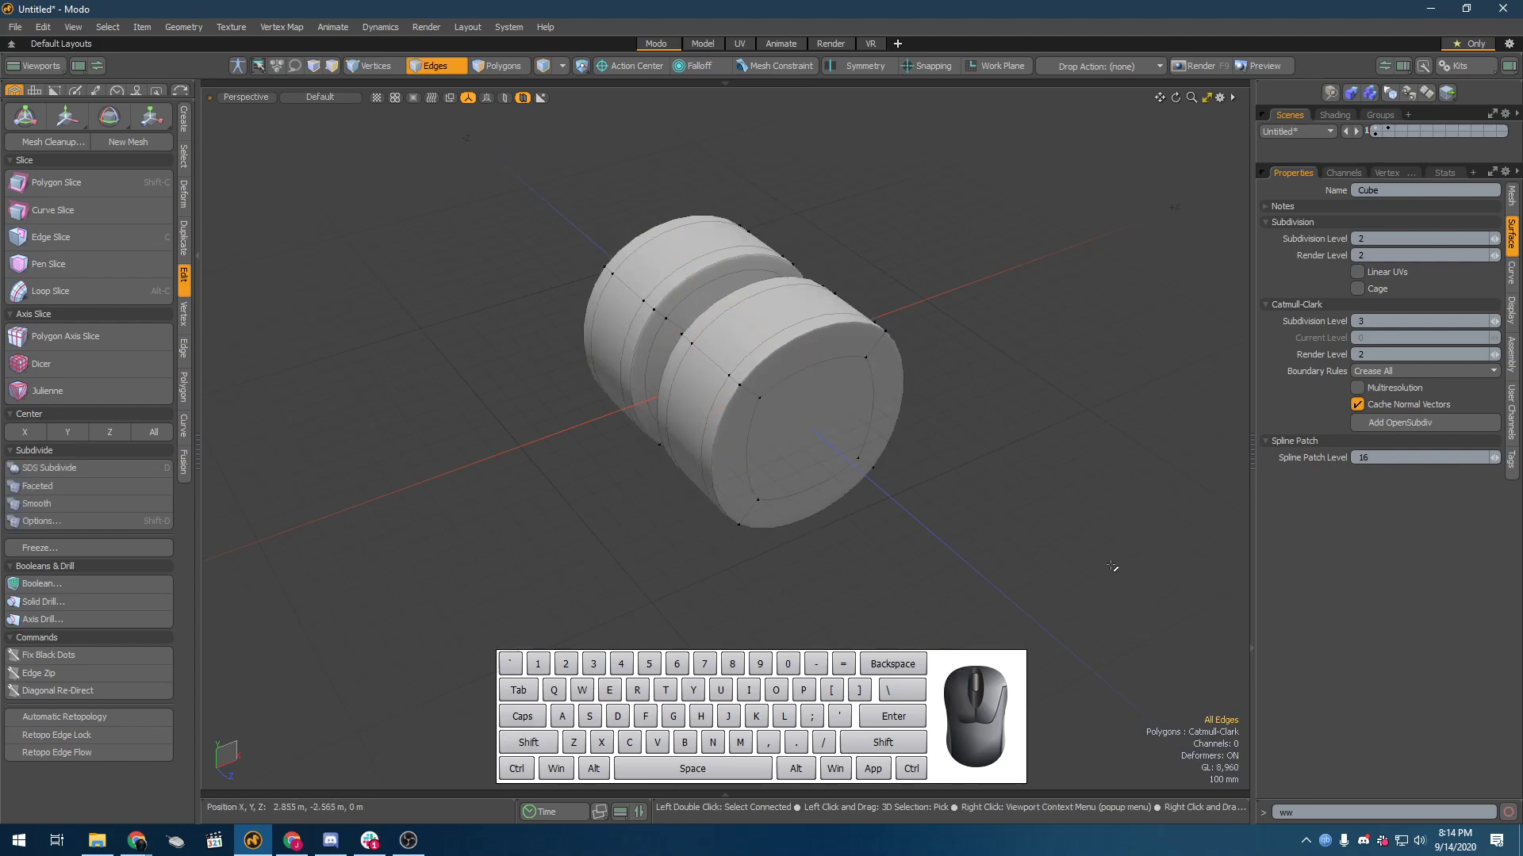
key(ctrl)
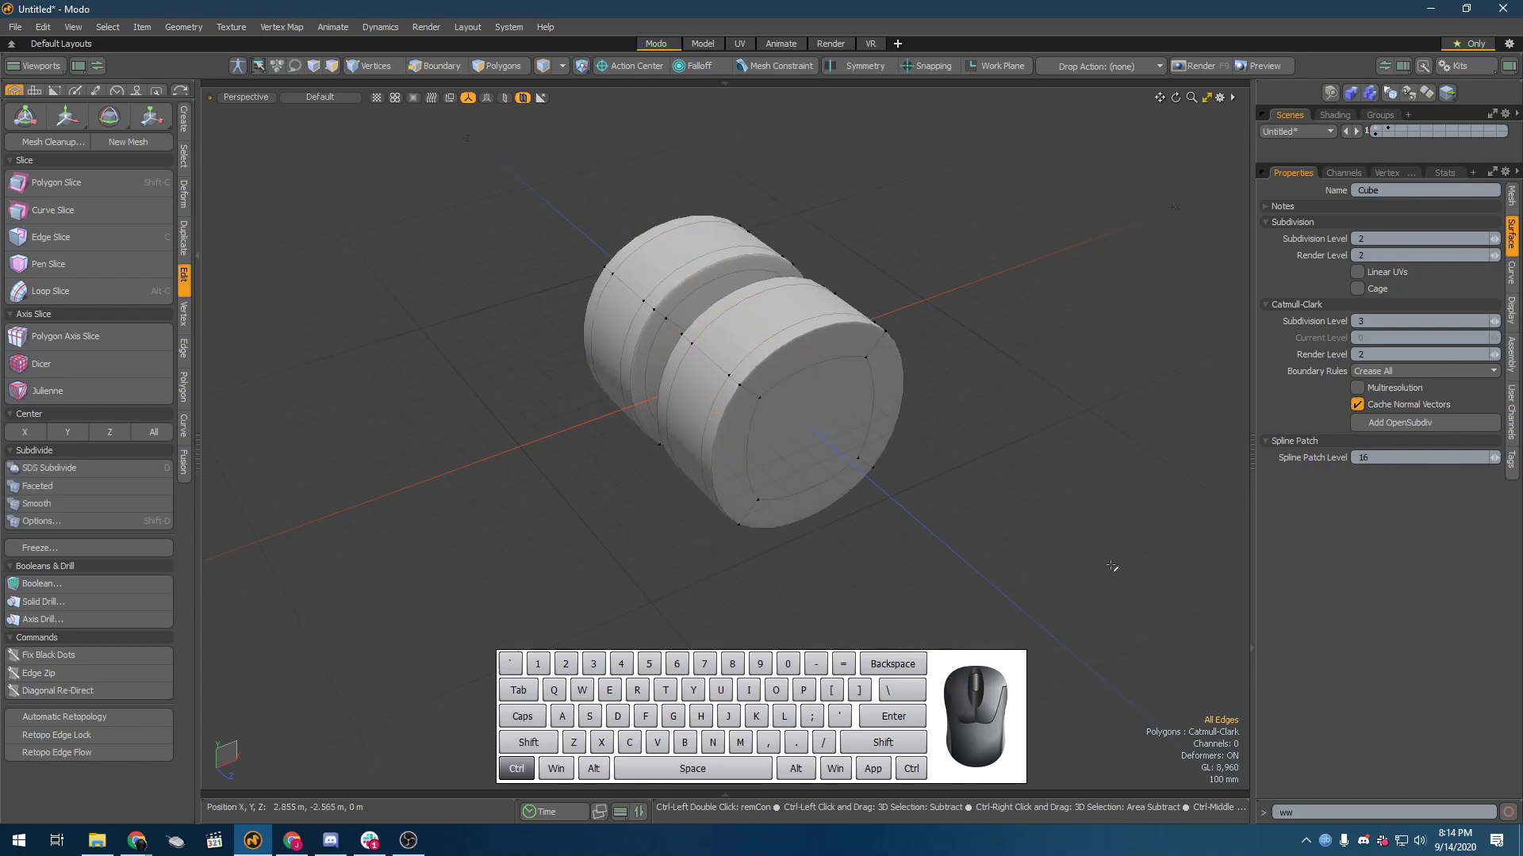
key(ctrl+z)
Step: Try scaling the two centred edge loops in the plane of the end face, and undo the change
alt+drag(844, 596, 969, 254)
alt+drag(697, 477, 695, 432)
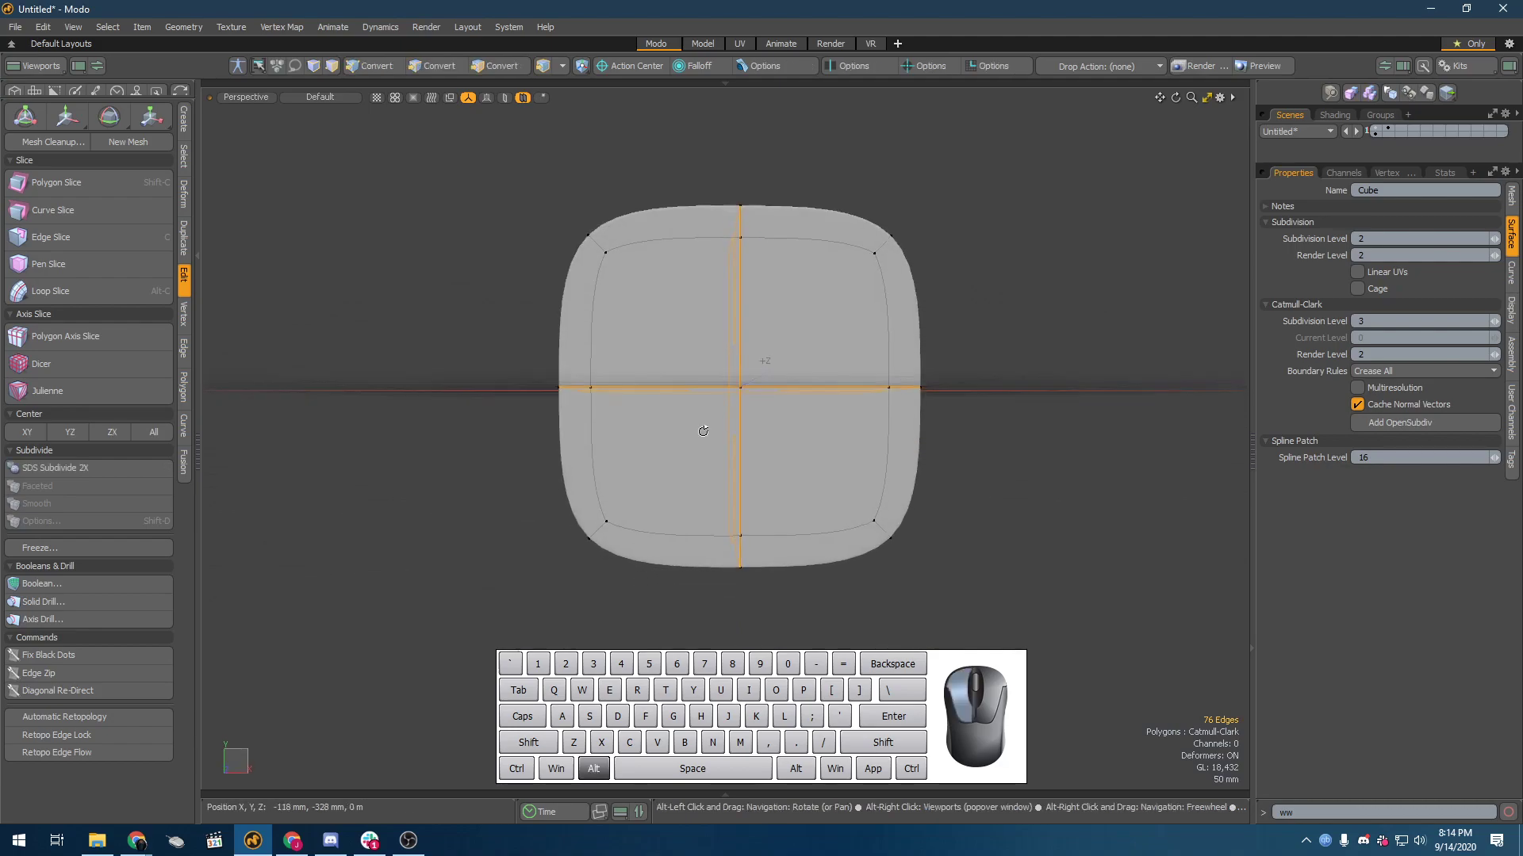
key(y)
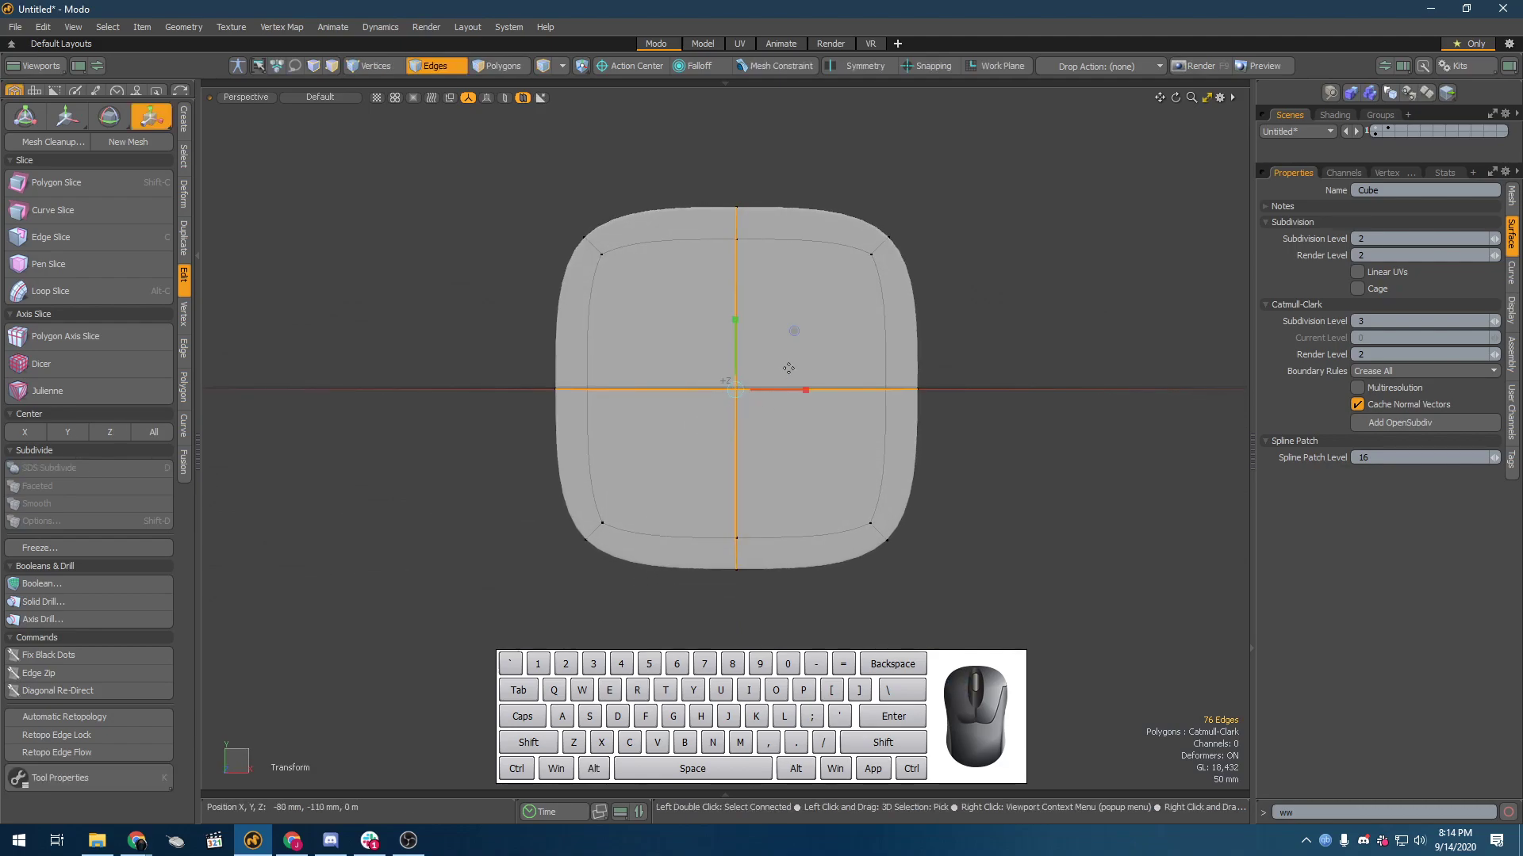
drag(795, 331, 777, 366)
key(ctrl+z)
Step: Select the vertices along the four lengthwise corners, try scaling them in toward the axis, and undo it
key(1)
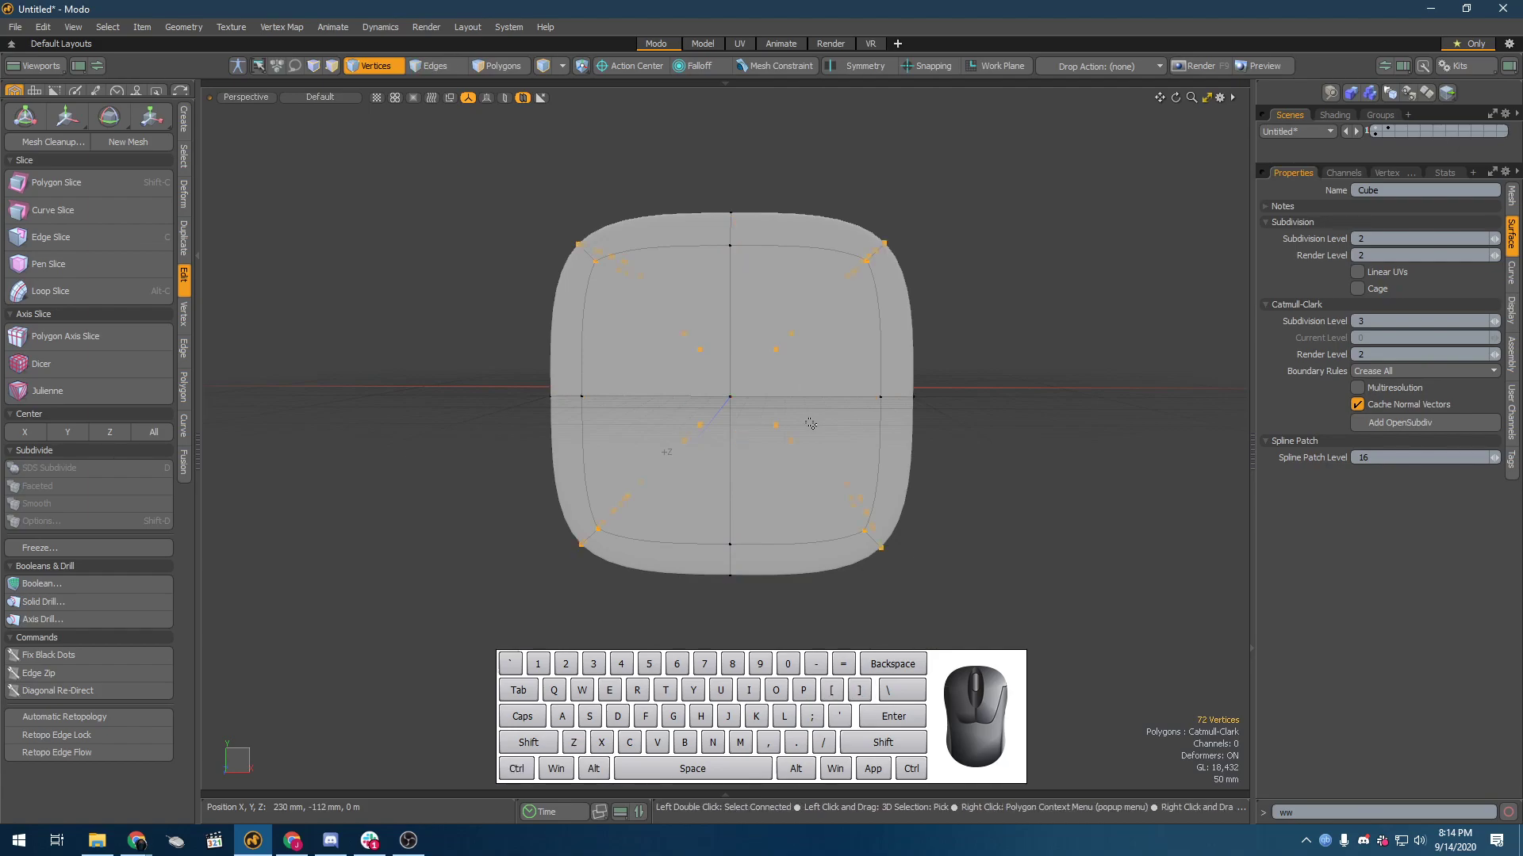
mouse_move(747, 447)
alt+mouse_down()
mouse_move(840, 452)
mouse_move(821, 501)
mouse_move(751, 461)
mouse_move(753, 428)
alt+mouse_up()
key(r)
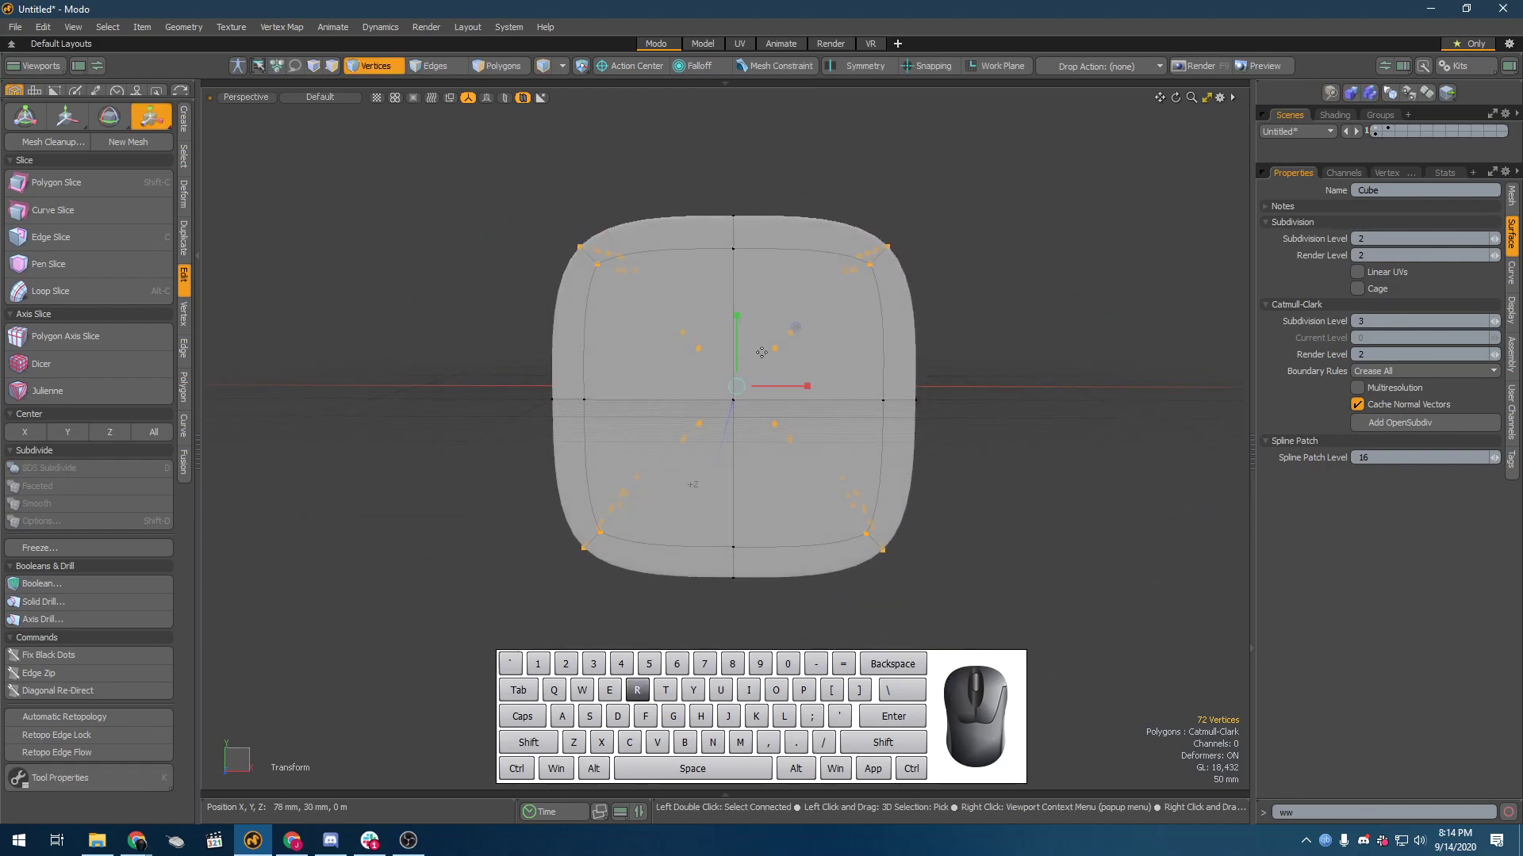
drag(799, 329, 697, 351)
key(ctrl)
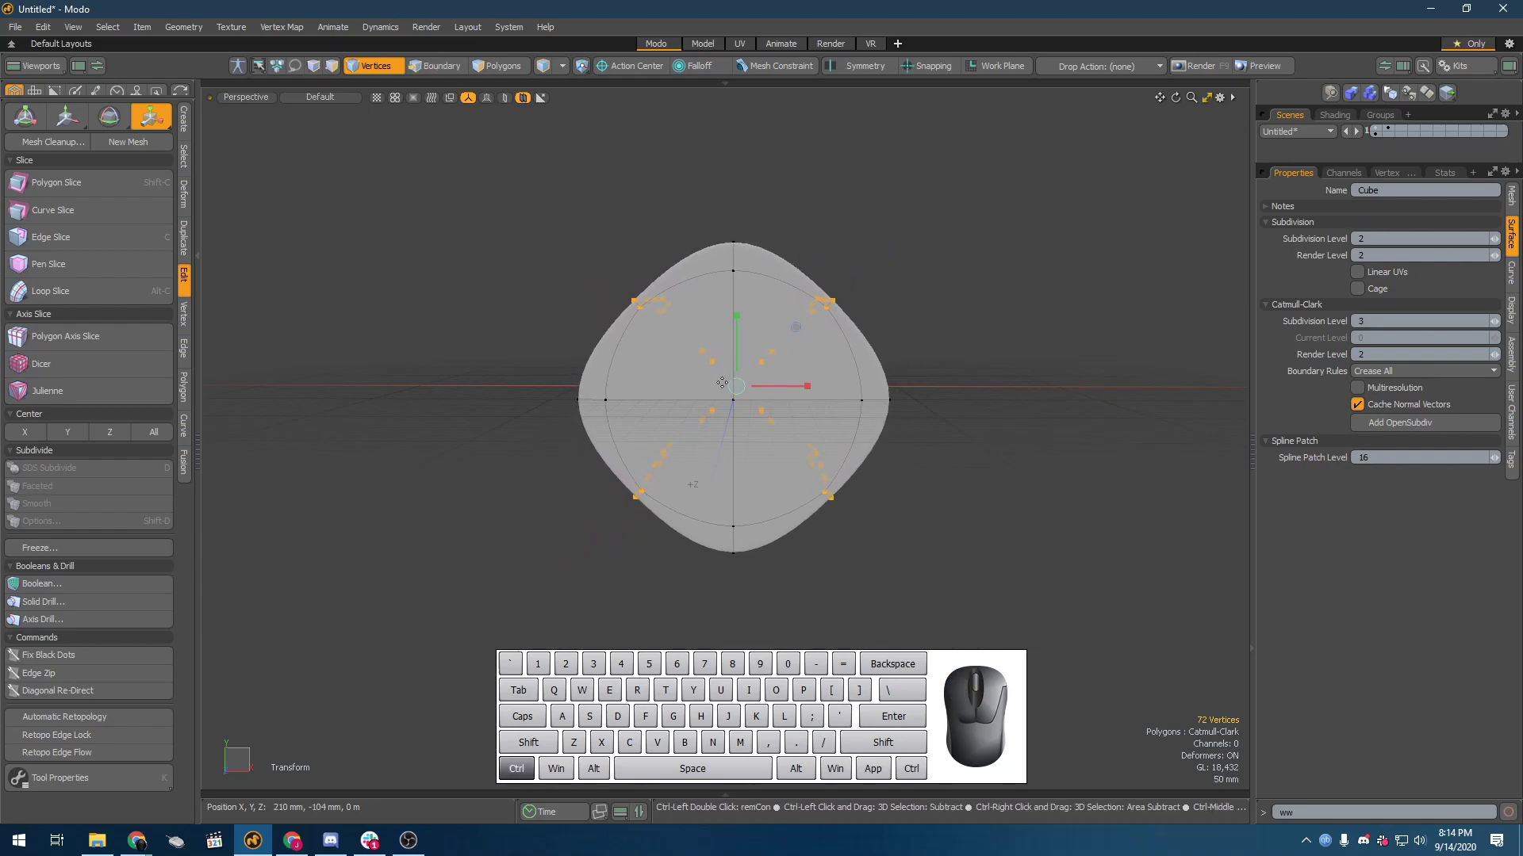
key(ctrl+z)
Step: Scale the corner vertices toward the axis again, examine the shape, and undo the scaling
drag(796, 329, 687, 355)
alt+drag(695, 484, 747, 336)
key(space)
key(space)
scroll(694, 390, up, 3)
key(ctrl+z)
key(ctrl+z)
key(ctrl+z)
Step: Scale the corner vertices strongly toward the axis to form a four-pointed star cross-section
scroll(692, 391, down, 3)
key(r)
alt+drag(753, 336, 514, 211)
alt+drag(701, 295, 767, 332)
Step: Select the central polygons of both end faces and scale them slightly in the end-face plane
key(3)
mouse_move(717, 380)
mouse_down()
mouse_move(705, 496)
mouse_move(782, 465)
mouse_up()
alt+drag(592, 474, 789, 459)
key(y)
drag(688, 409, 678, 409)
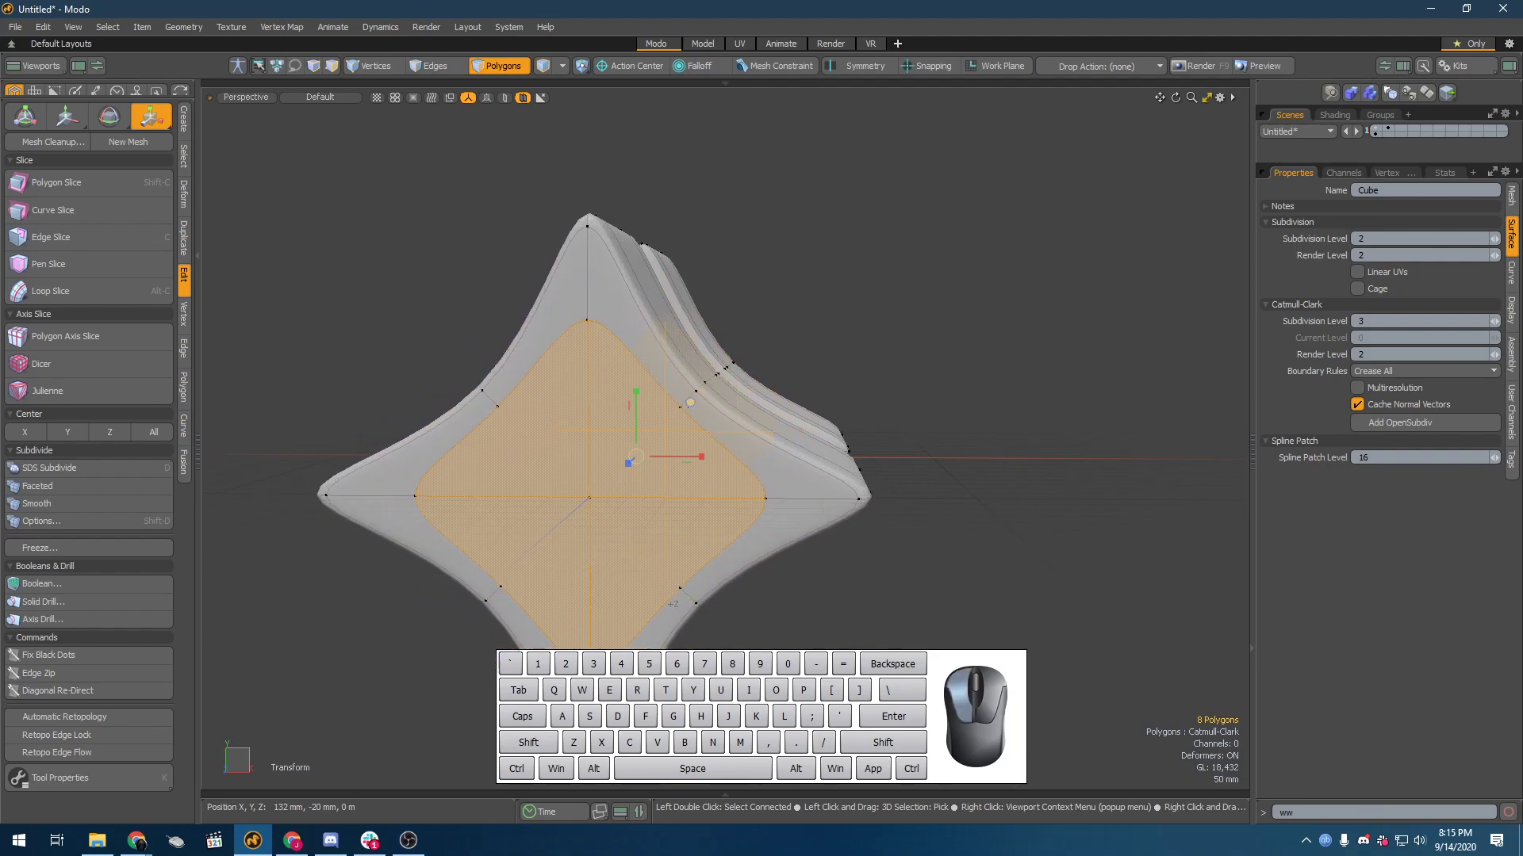
alt+drag(507, 466, 861, 499)
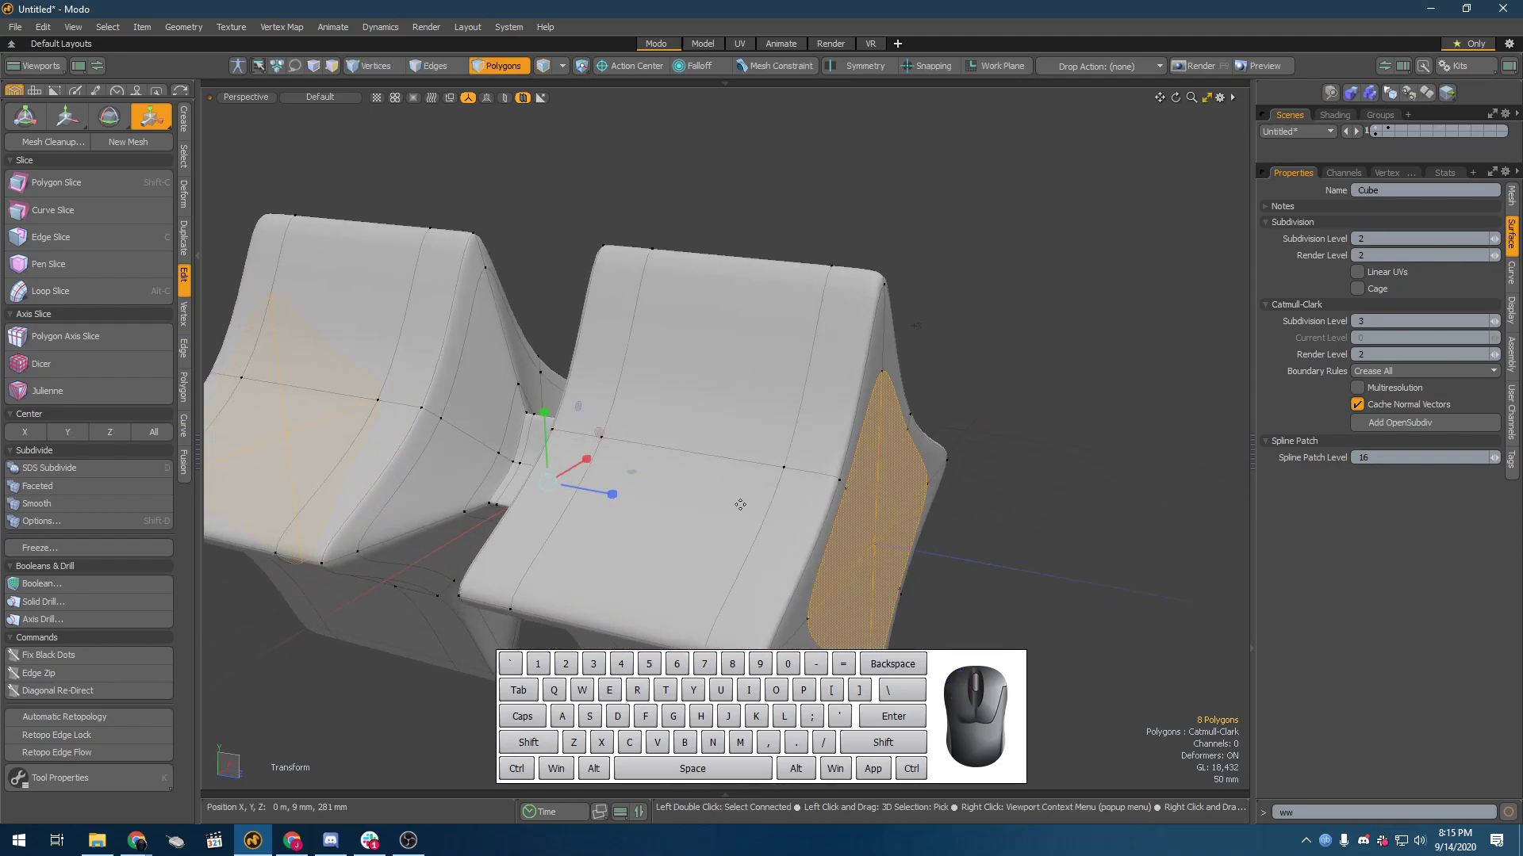
key(space)
Step: Clear the vertex selection on the star mesh and turn on Show Cages for the active meshes
alt+shift+drag(1035, 431, 912, 333)
key(1)
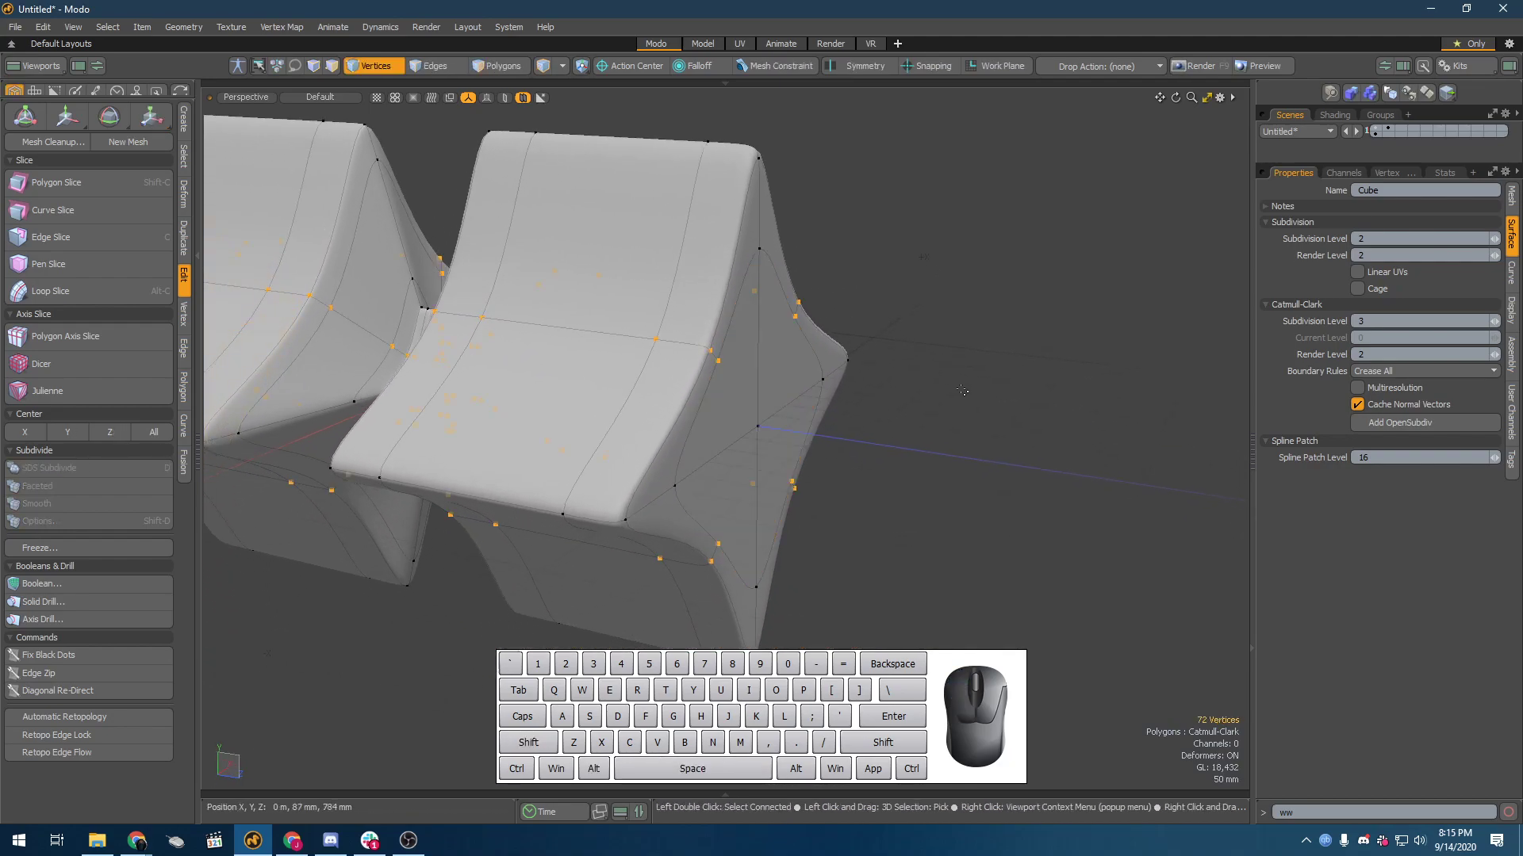
click(972, 427)
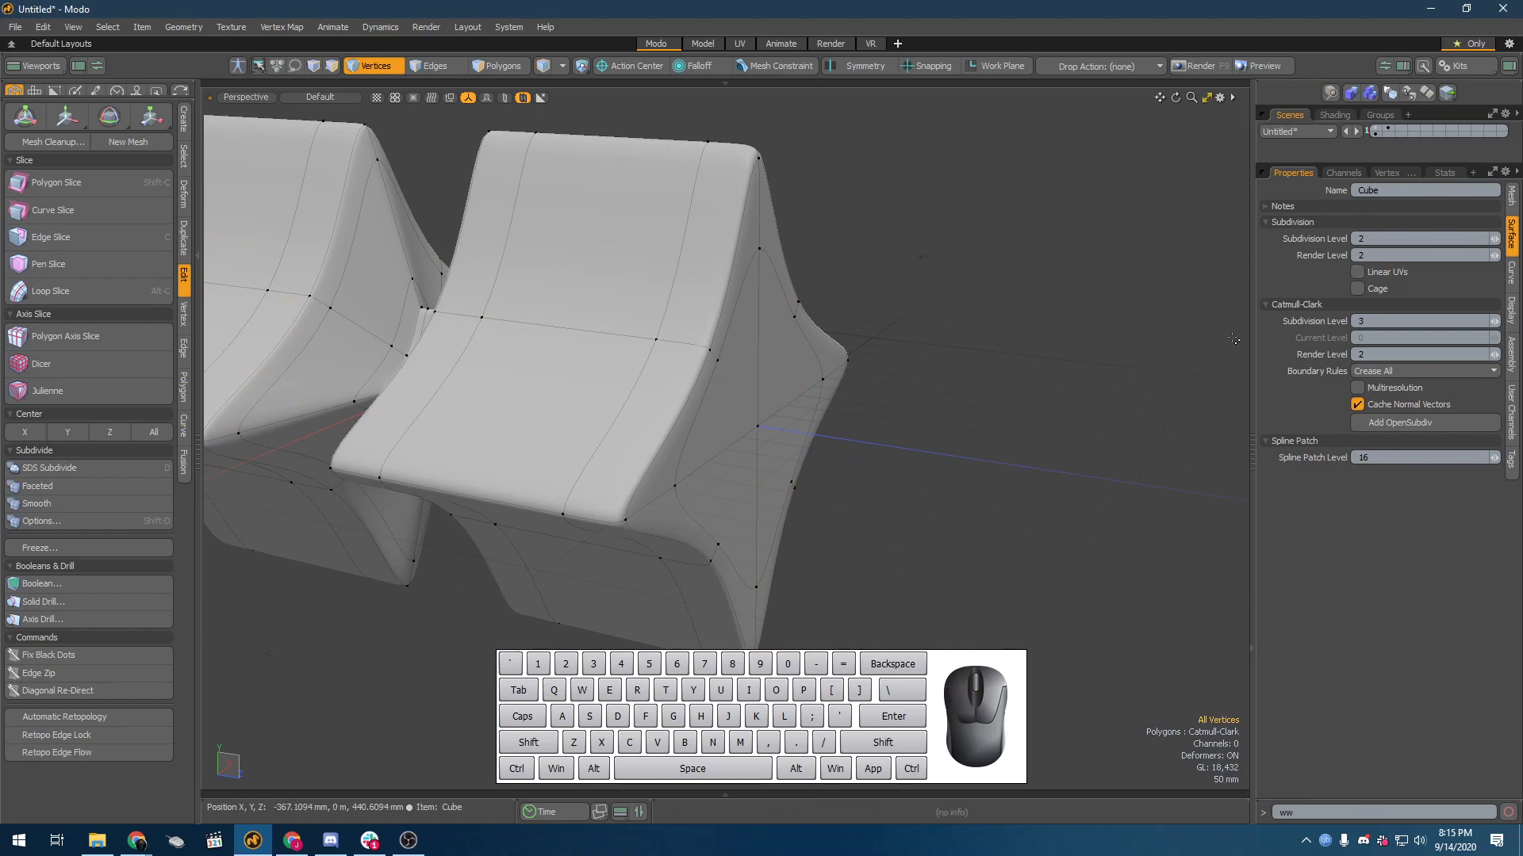
key(o)
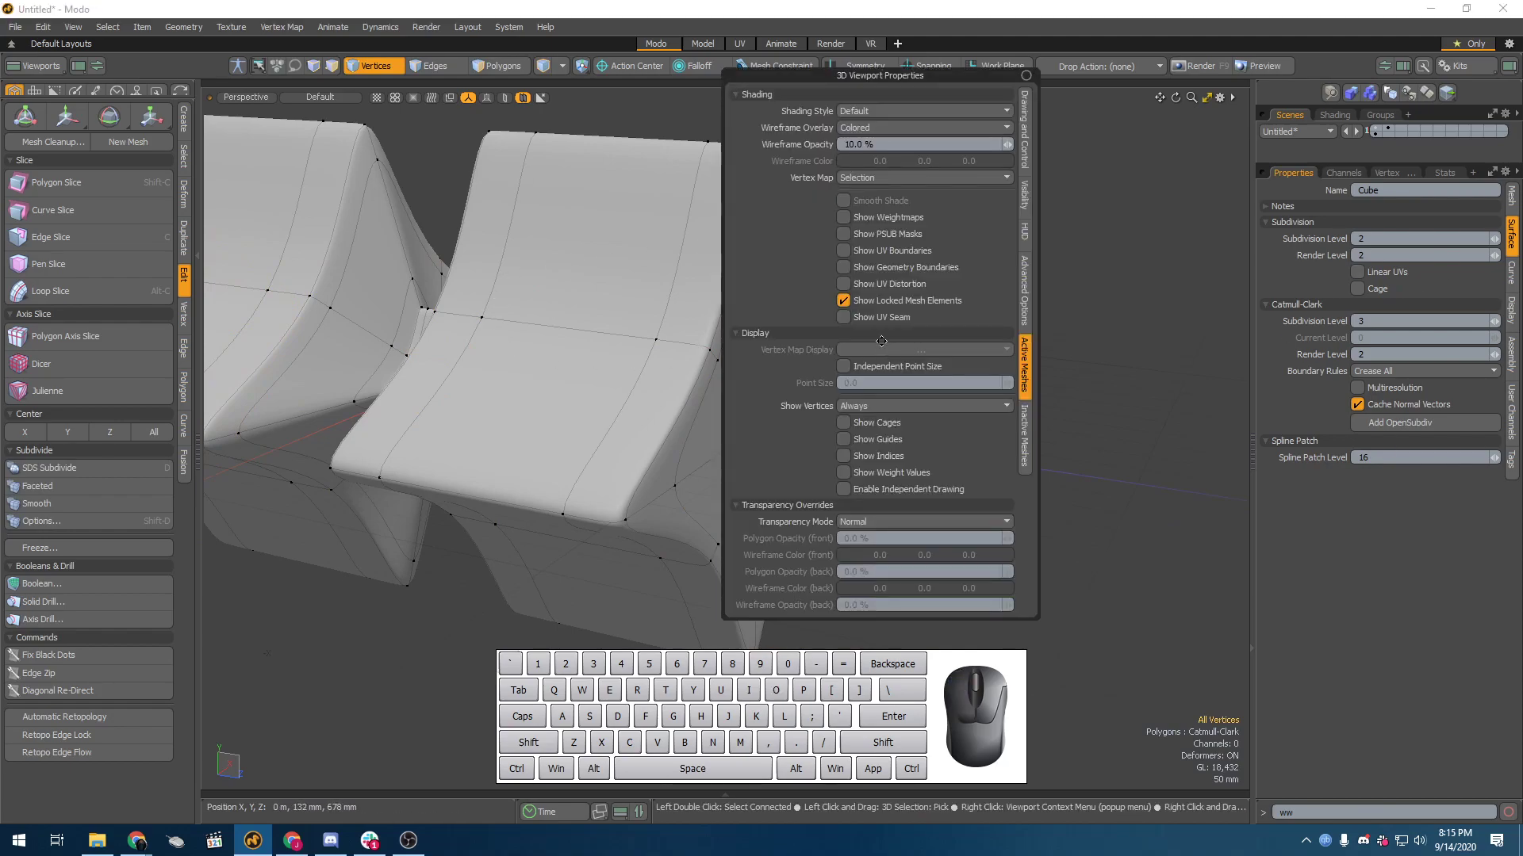
click(878, 427)
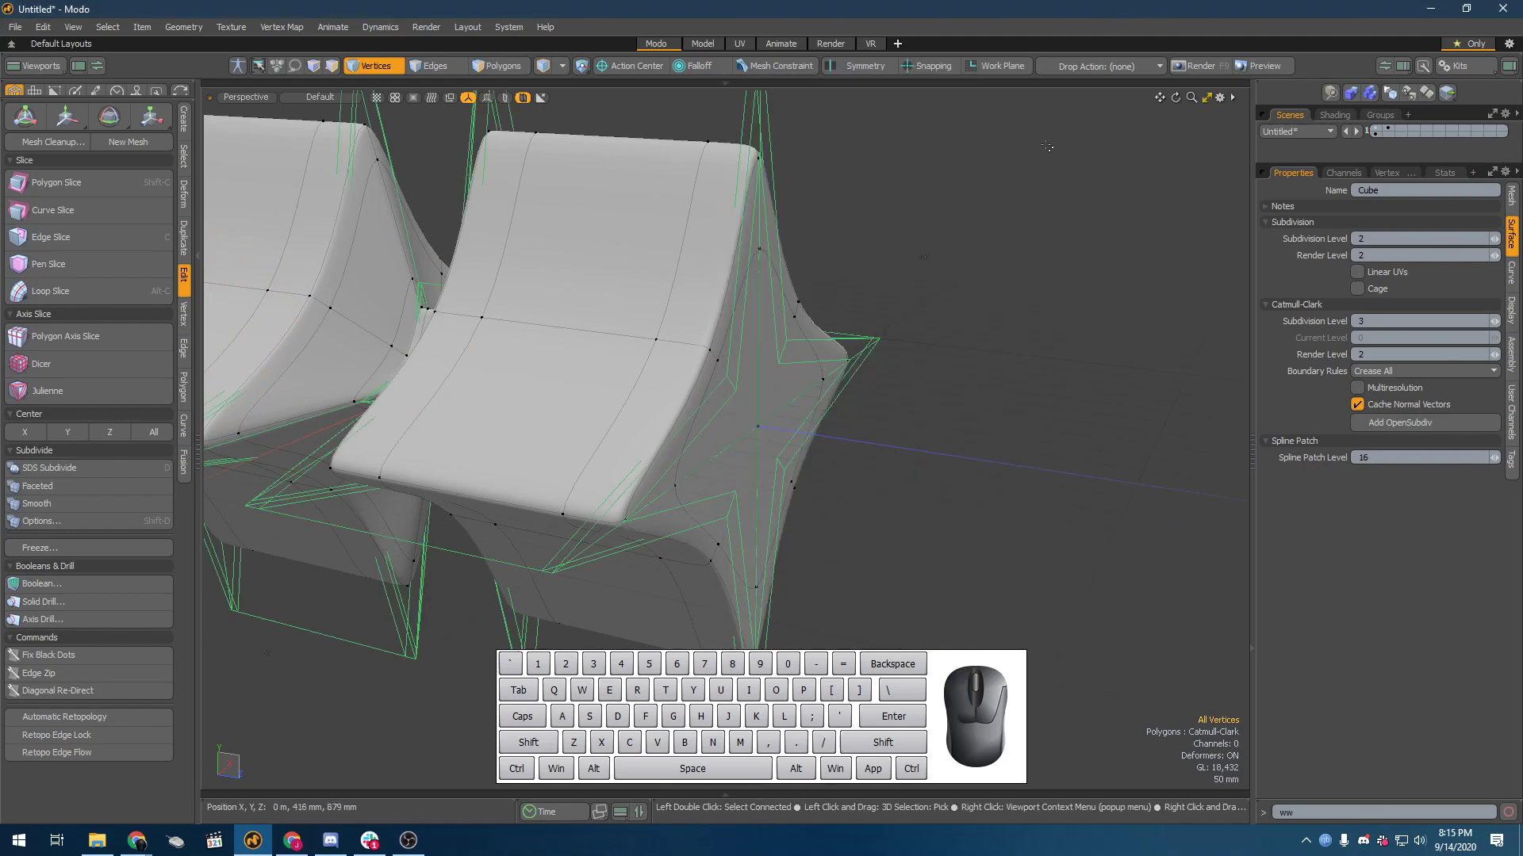
alt+drag(928, 456, 825, 475)
scroll(999, 387, down, 4)
key(space)
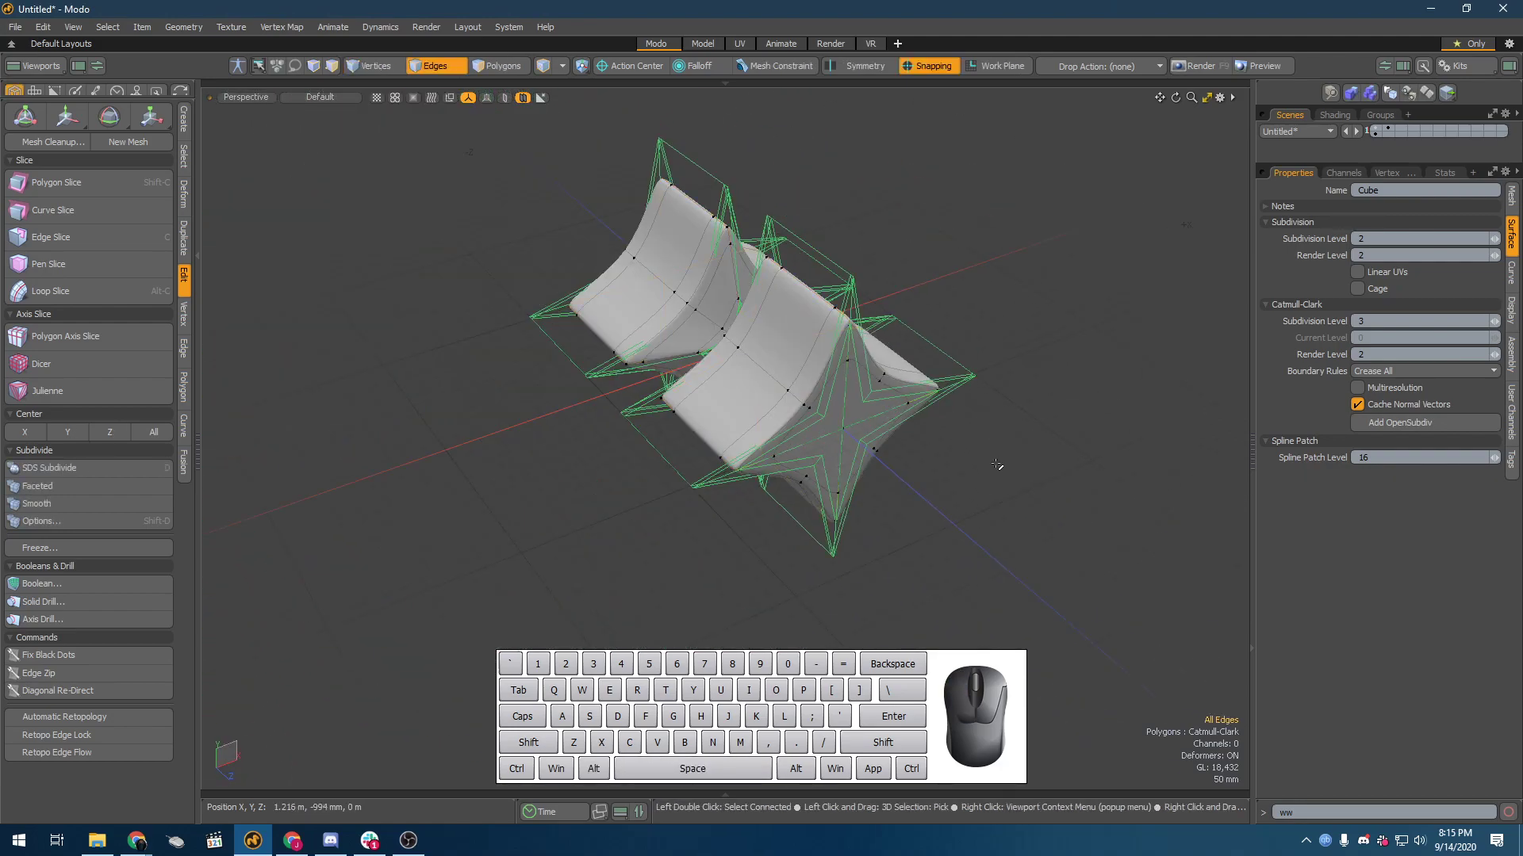
Step: Switch the star mesh to unsmoothed faces and select the polygons of its end face
key(shift+Tab)
alt+drag(938, 520, 805, 390)
key(3)
click(779, 387)
alt+drag(805, 397, 1262, 345)
click(878, 415)
shift+click(821, 418)
click(594, 404)
drag(595, 404, 545, 429)
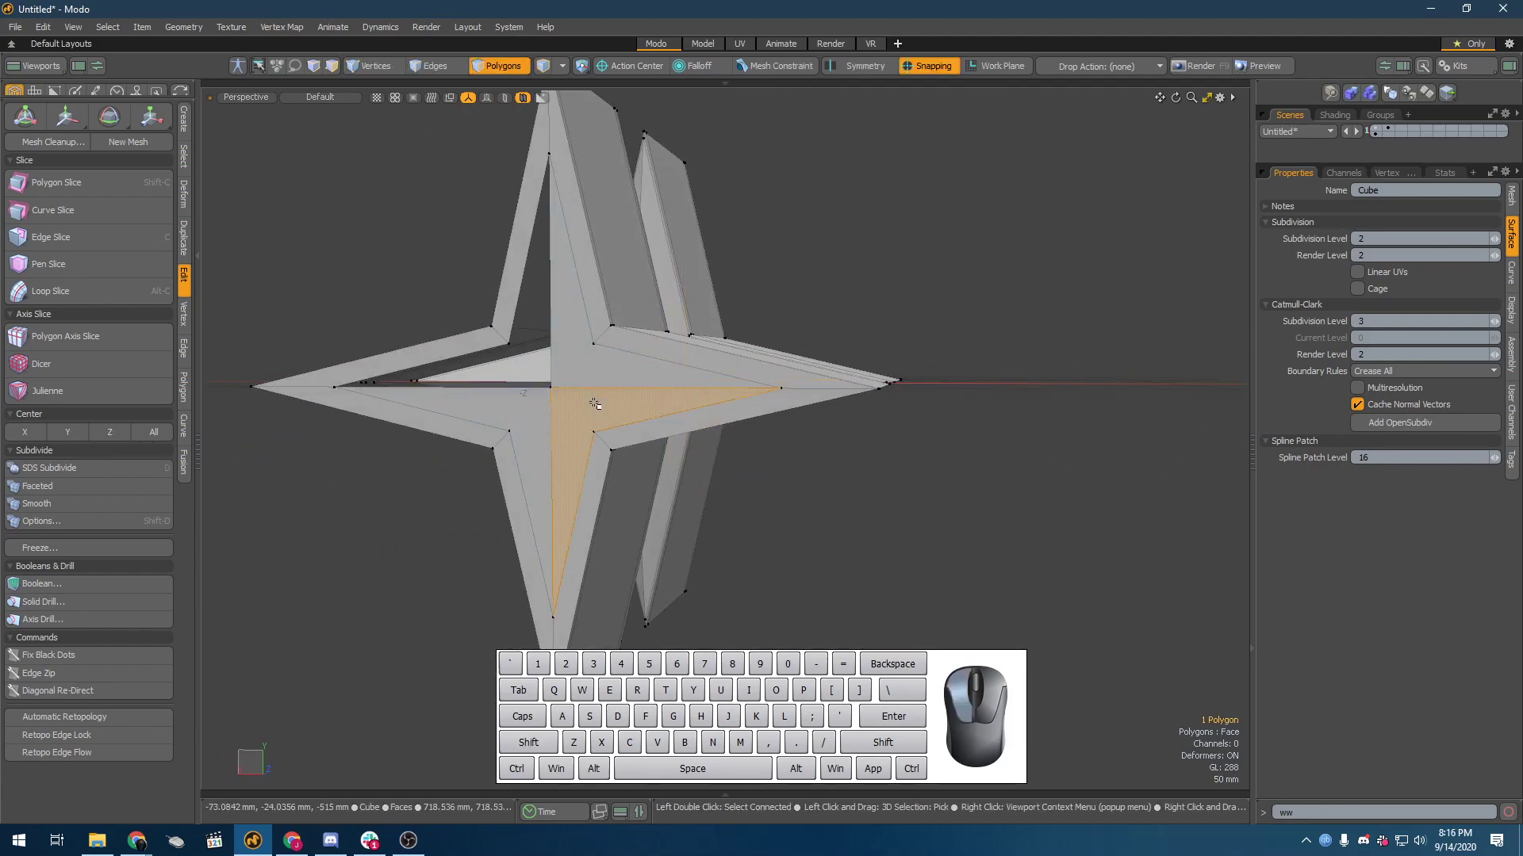
Step: Undo the end-face polygon selections and return the star mesh to Catmull-Clark smoothing
key(ctrl+z)
key(ctrl+z)
key(ctrl+z)
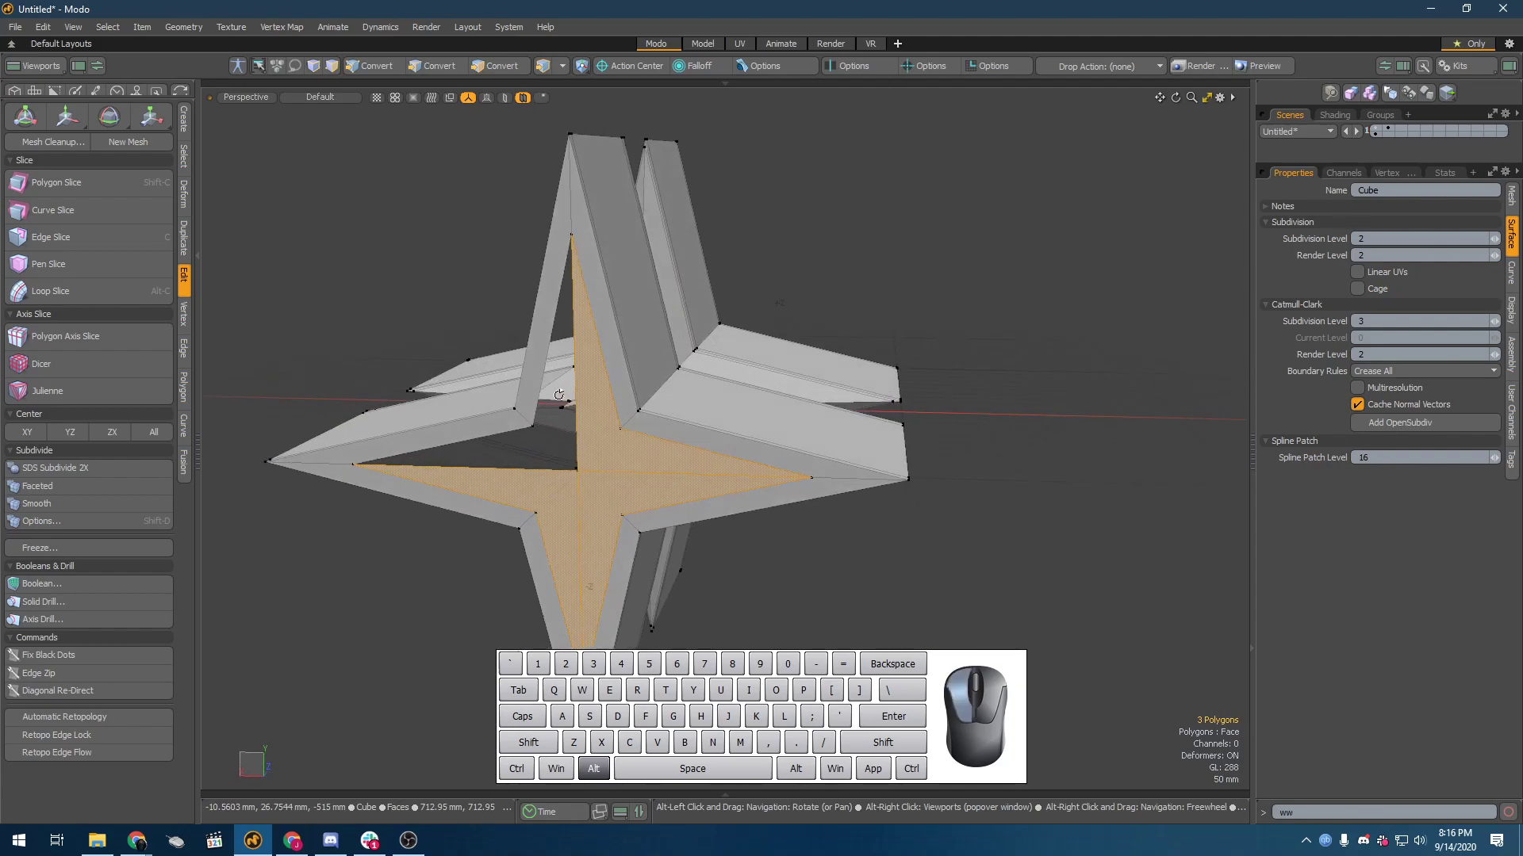
key(ctrl+z)
key(ctrl+z)
key(ctrl+z)
alt+drag(807, 465, 771, 486)
click(1165, 357)
alt+drag(1166, 358, 949, 357)
key(space)
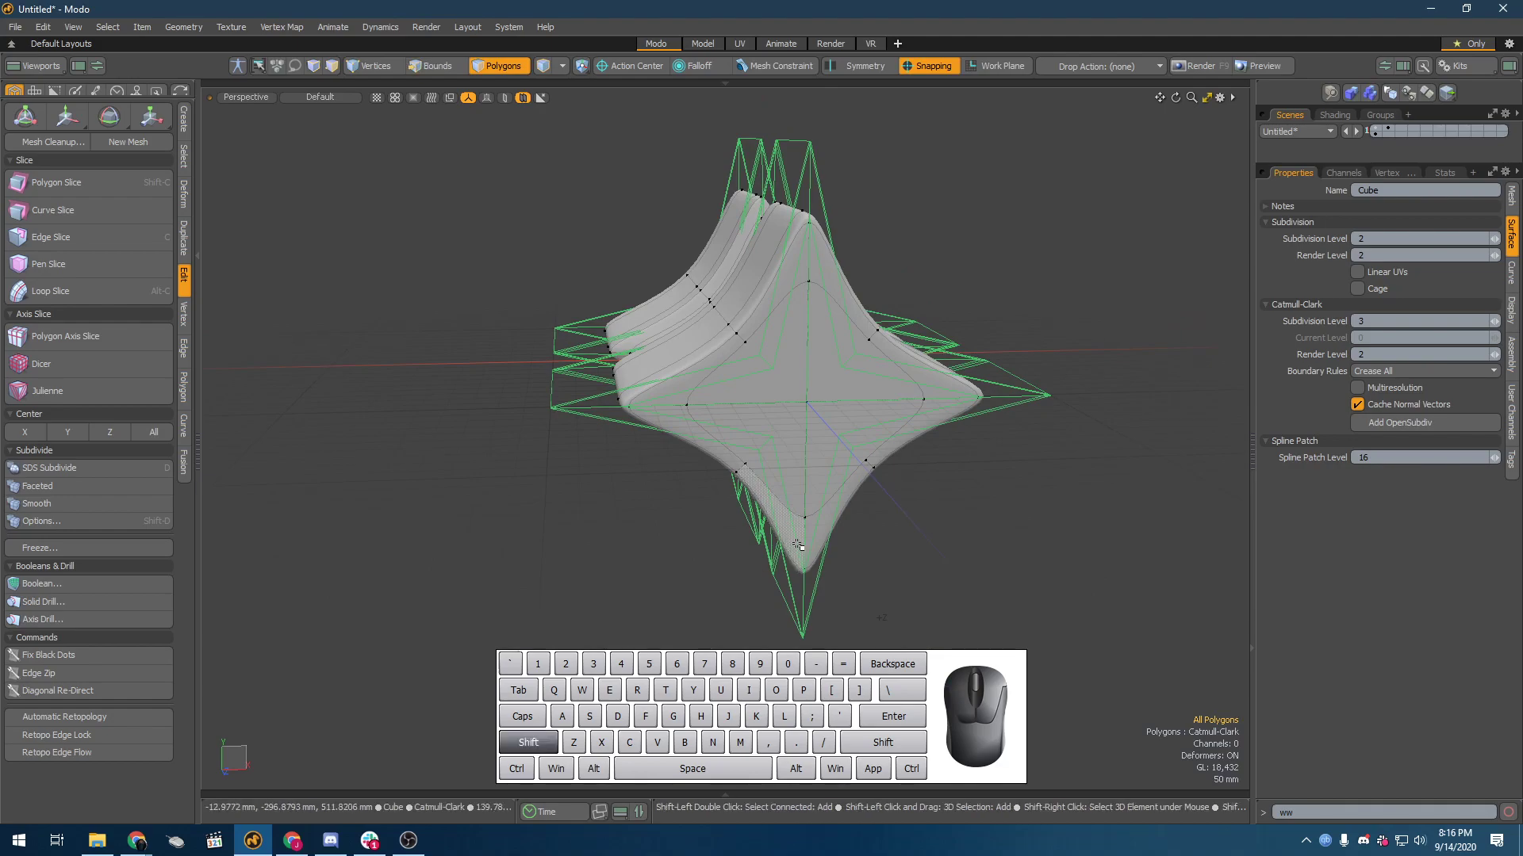
Step: Switch the star mesh to unsmoothed faces again and open a Preview render of it
key(shift+Tab)
alt+drag(799, 533, 688, 468)
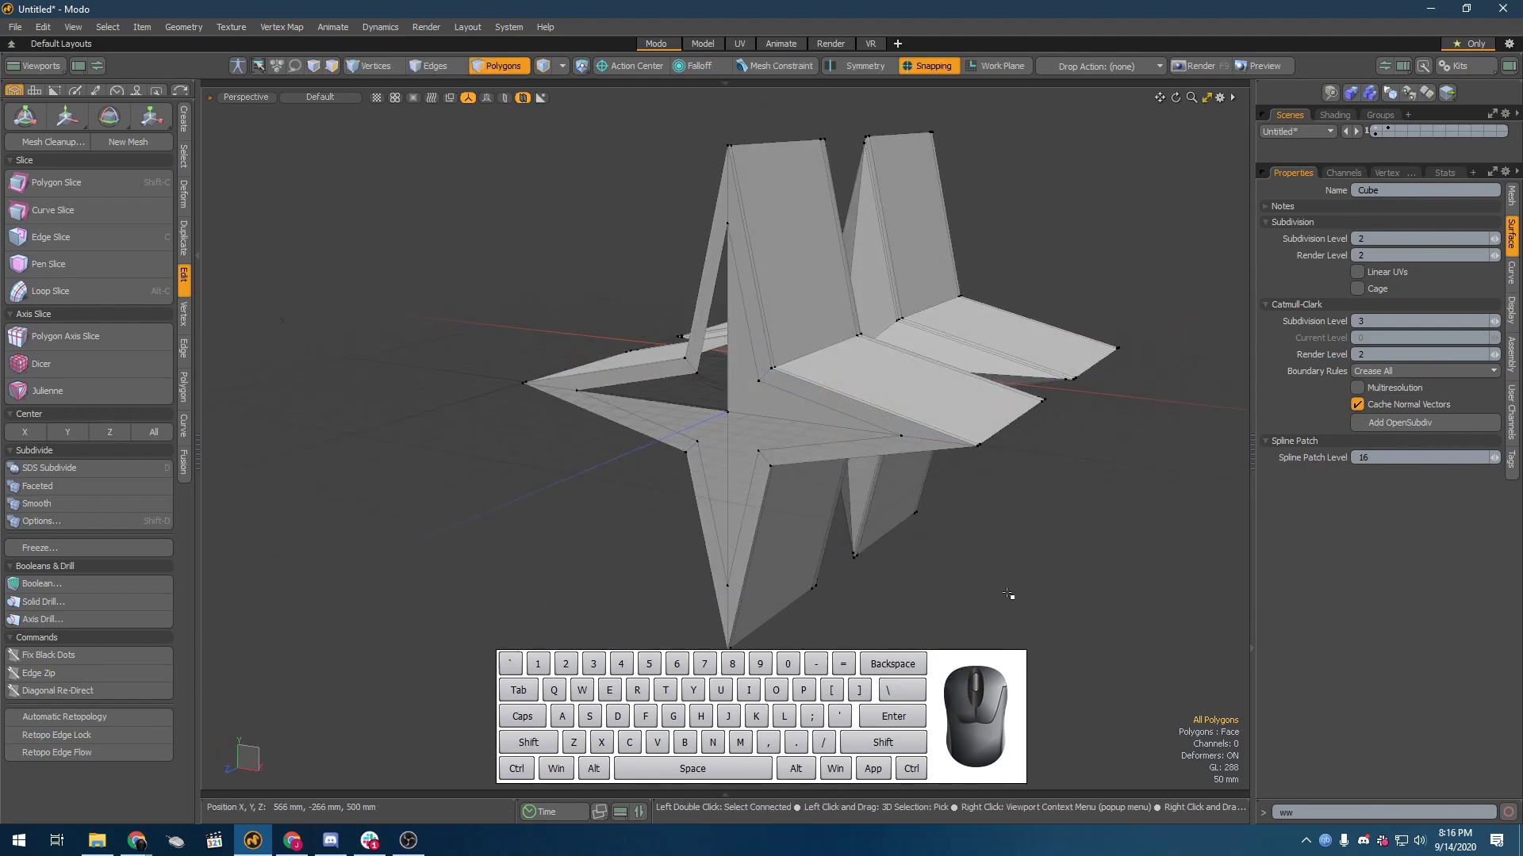
click(1265, 66)
click(401, 333)
alt+drag(351, 360, 408, 428)
Step: Turn Catmull-Clark smoothing back on for the star mesh, inspect its edges and corners in the Preview render, and close the preview
key(5)
click(877, 425)
key(shift+Tab)
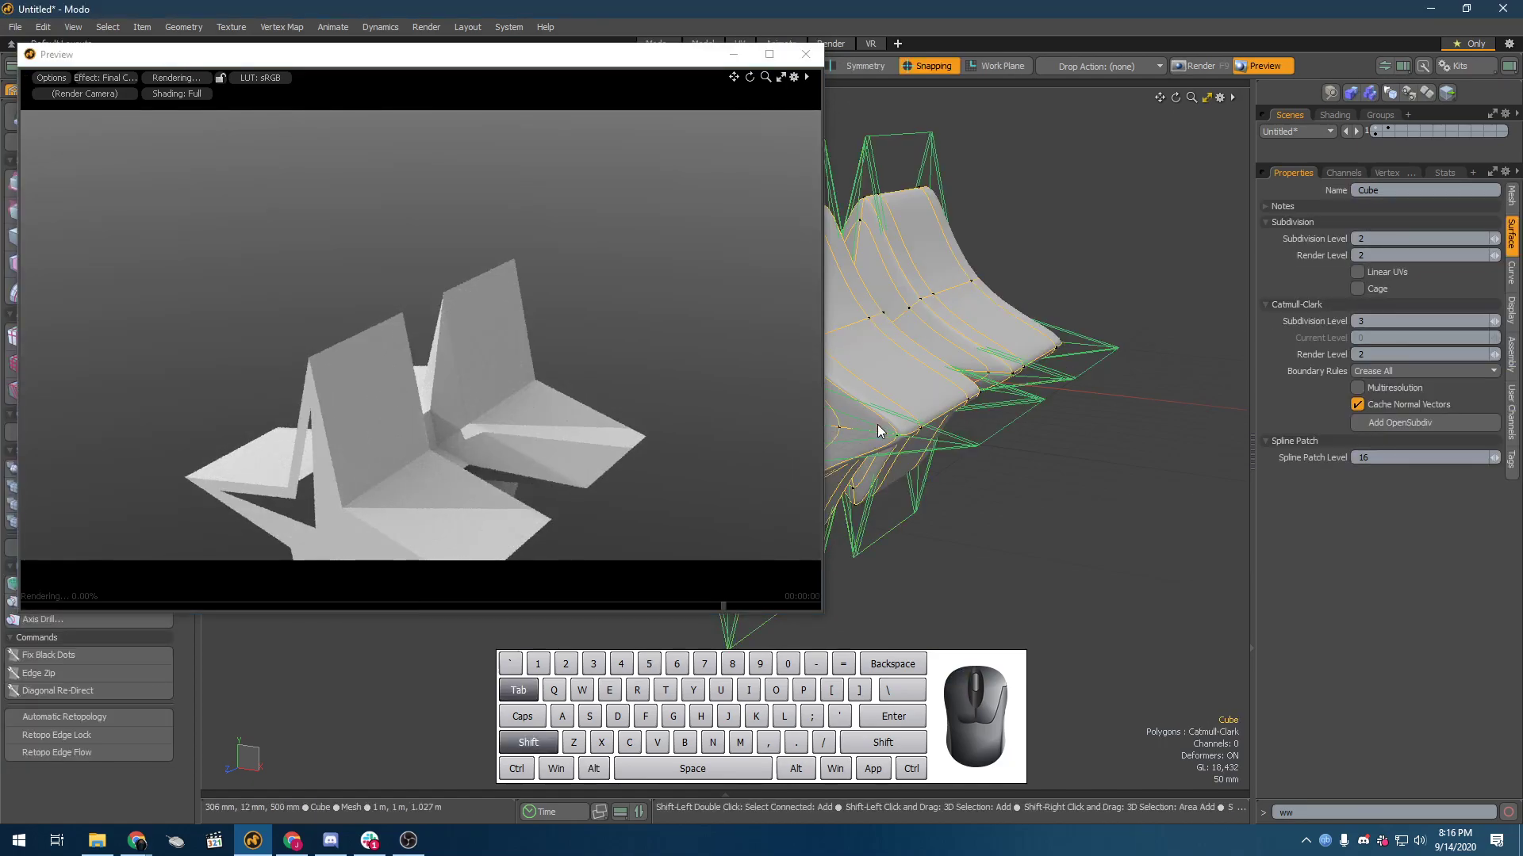
alt+drag(401, 499, 509, 224)
alt+drag(732, 214, 284, 272)
alt+shift+drag(465, 201, 533, 204)
scroll(479, 309, up, 3)
alt+drag(557, 316, 730, 312)
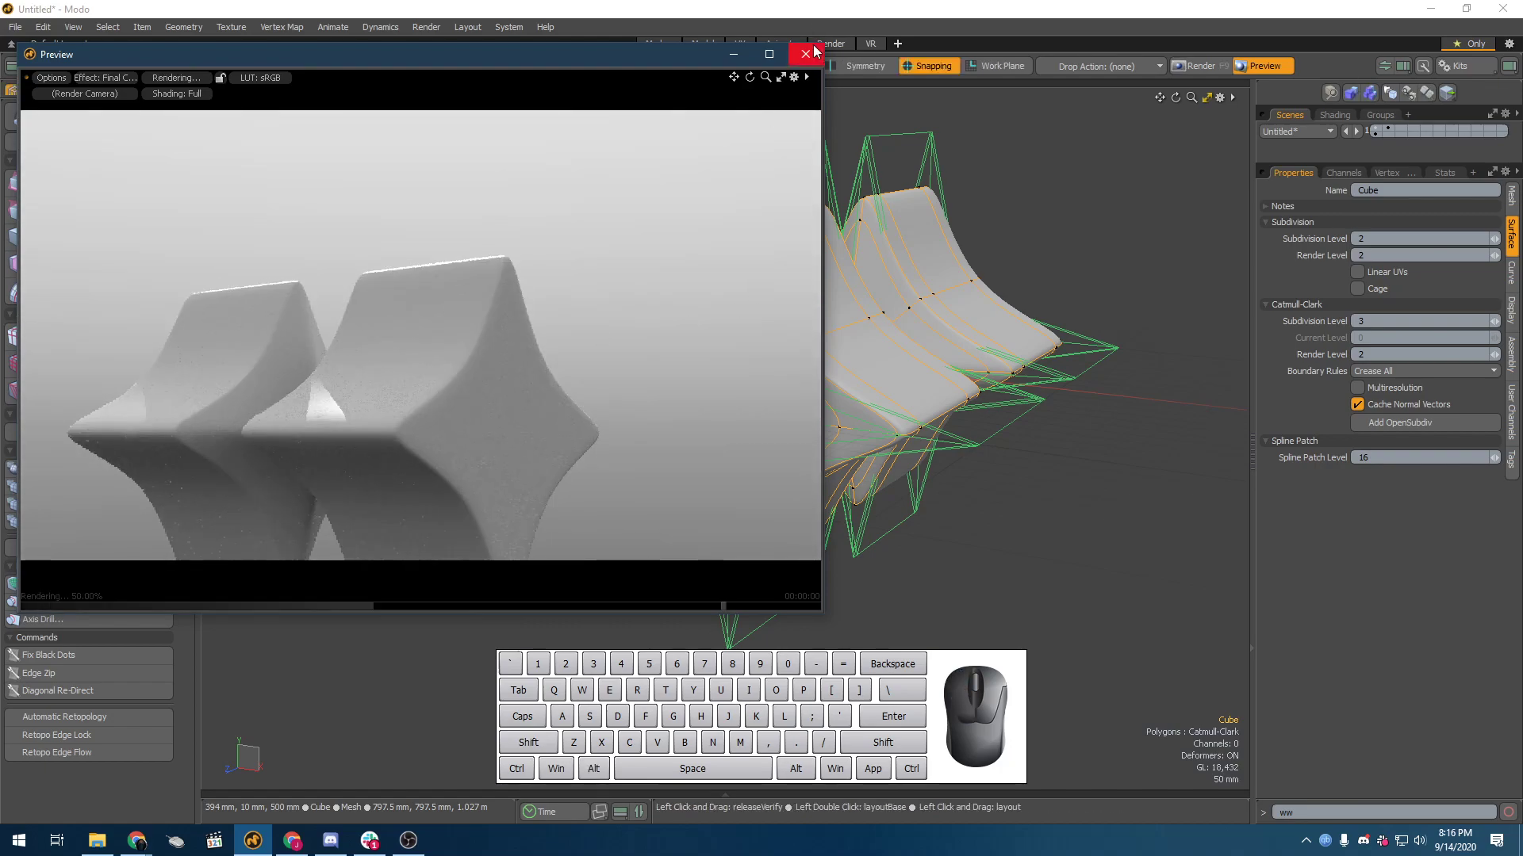
click(806, 54)
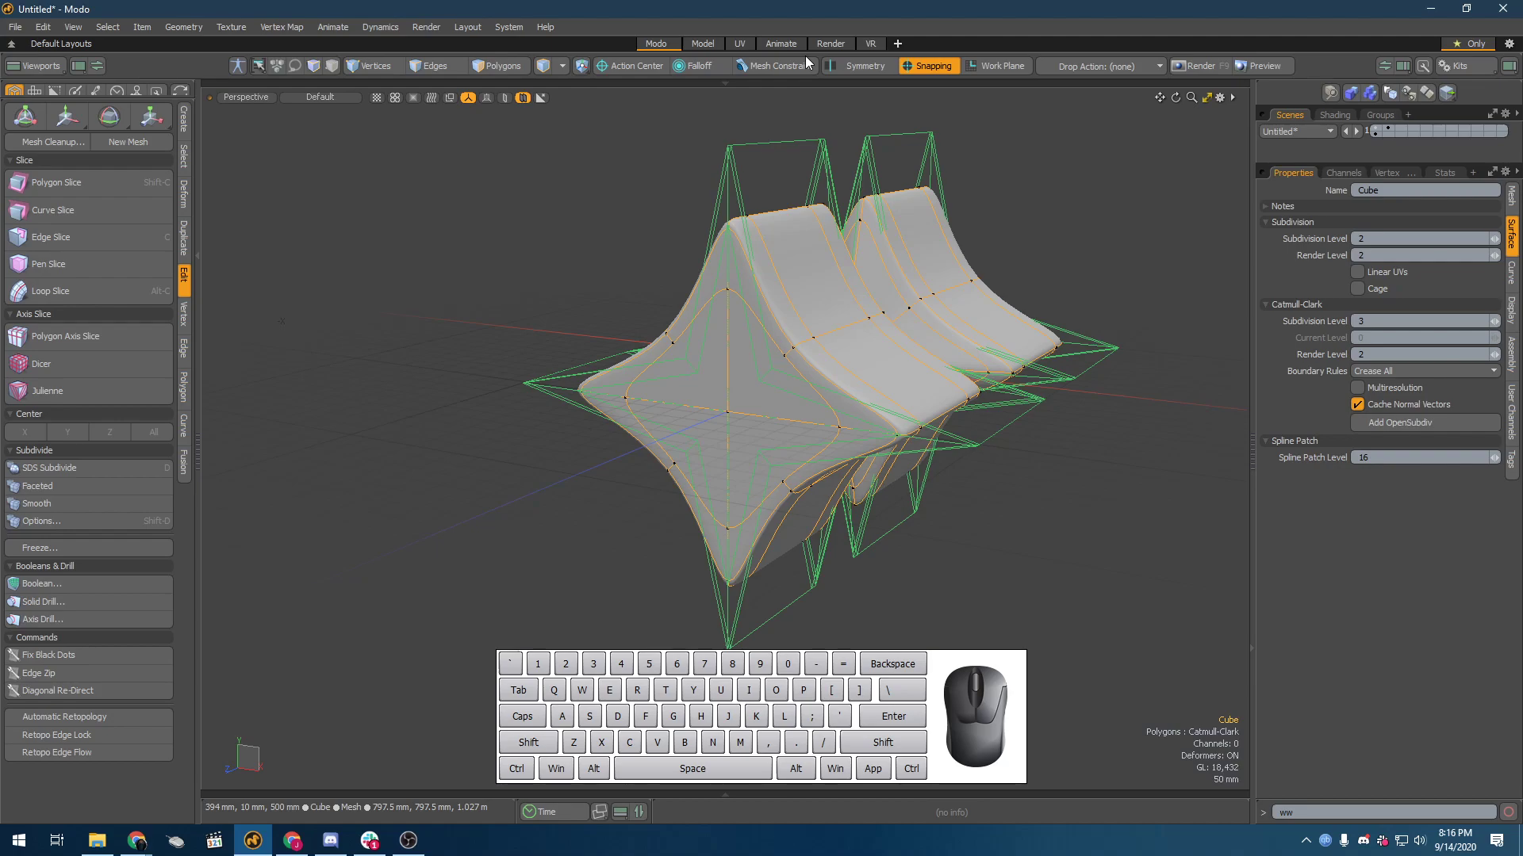
Step: Close the star-mesh scene without saving its changes and clear the item selection
key(ctrl+w)
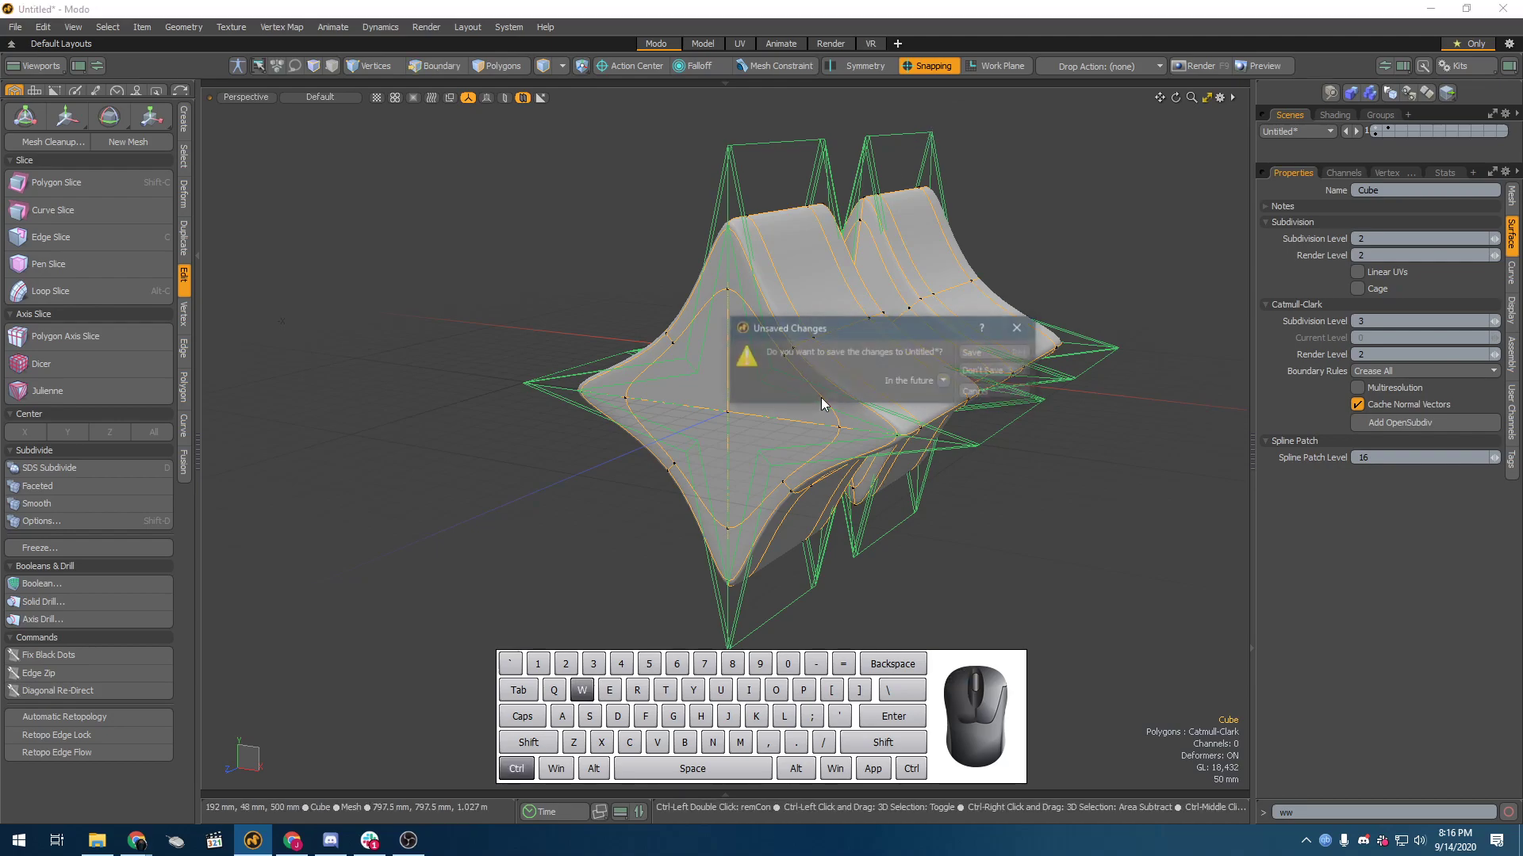
click(1020, 371)
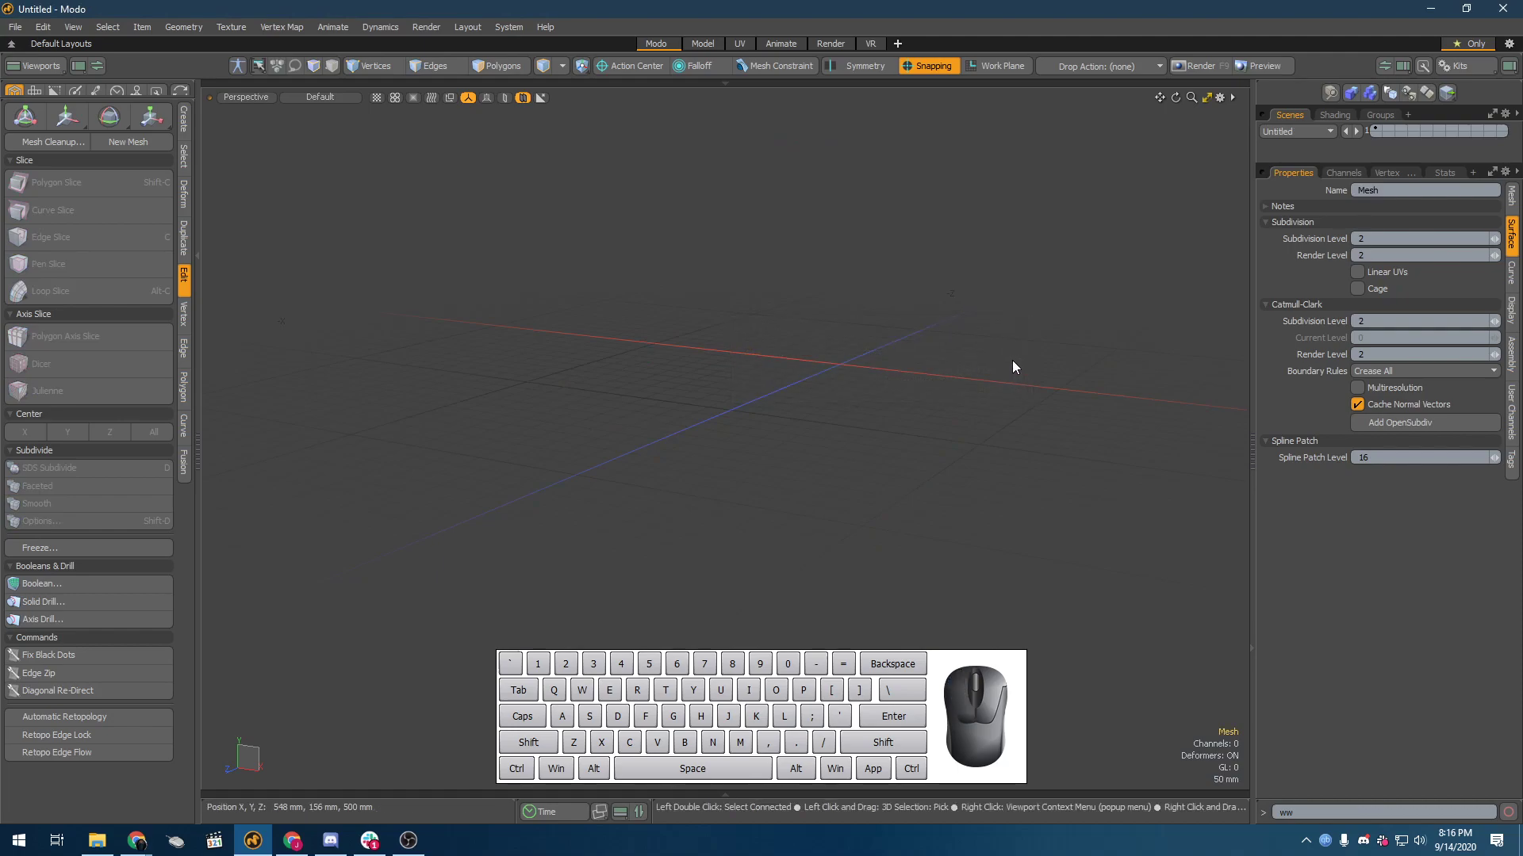
click(440, 239)
key(F2)
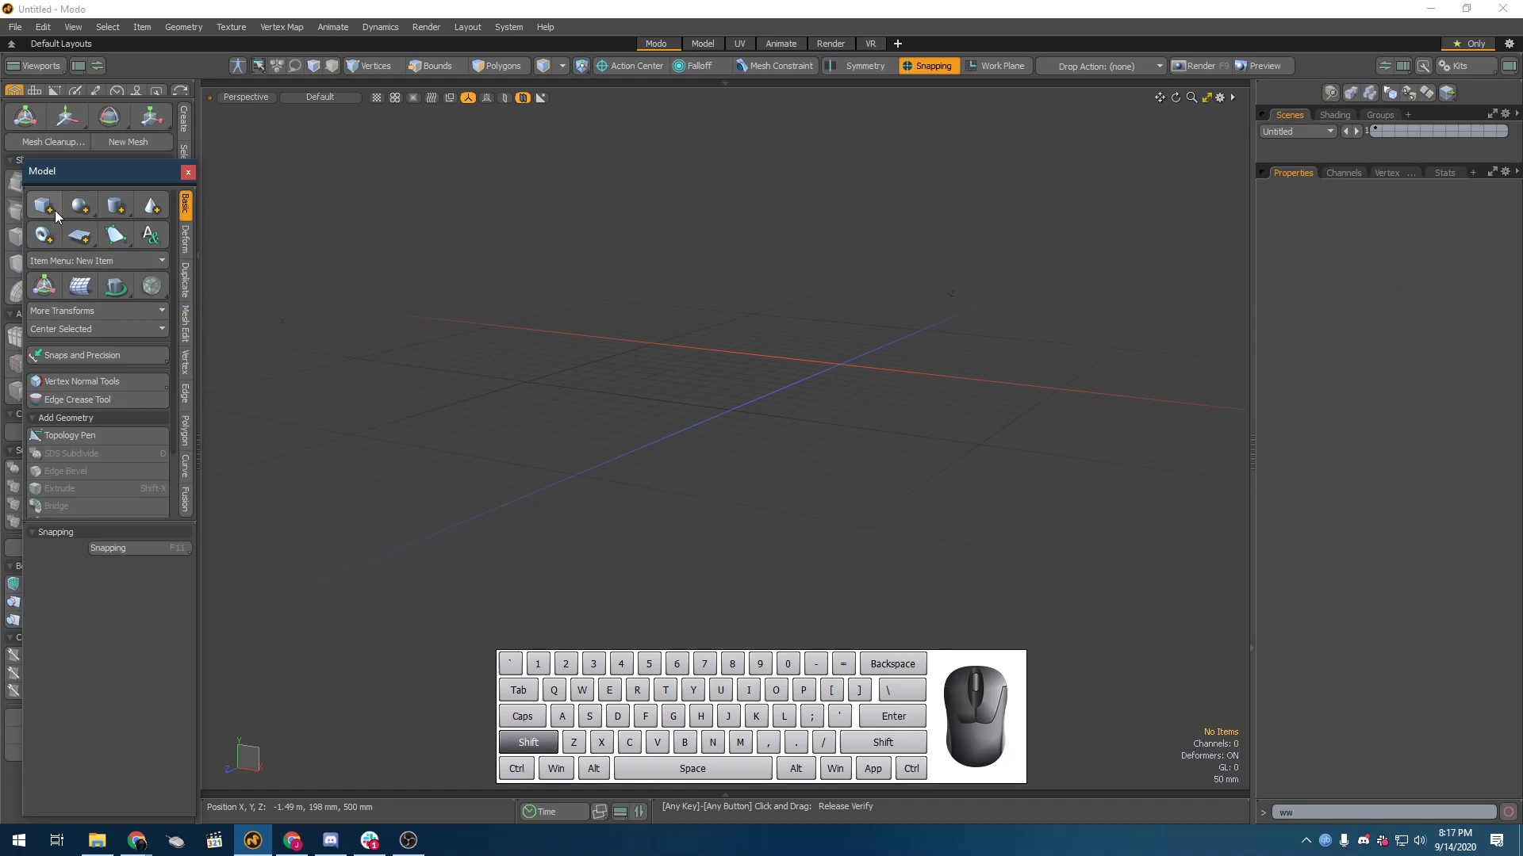
key(shift)
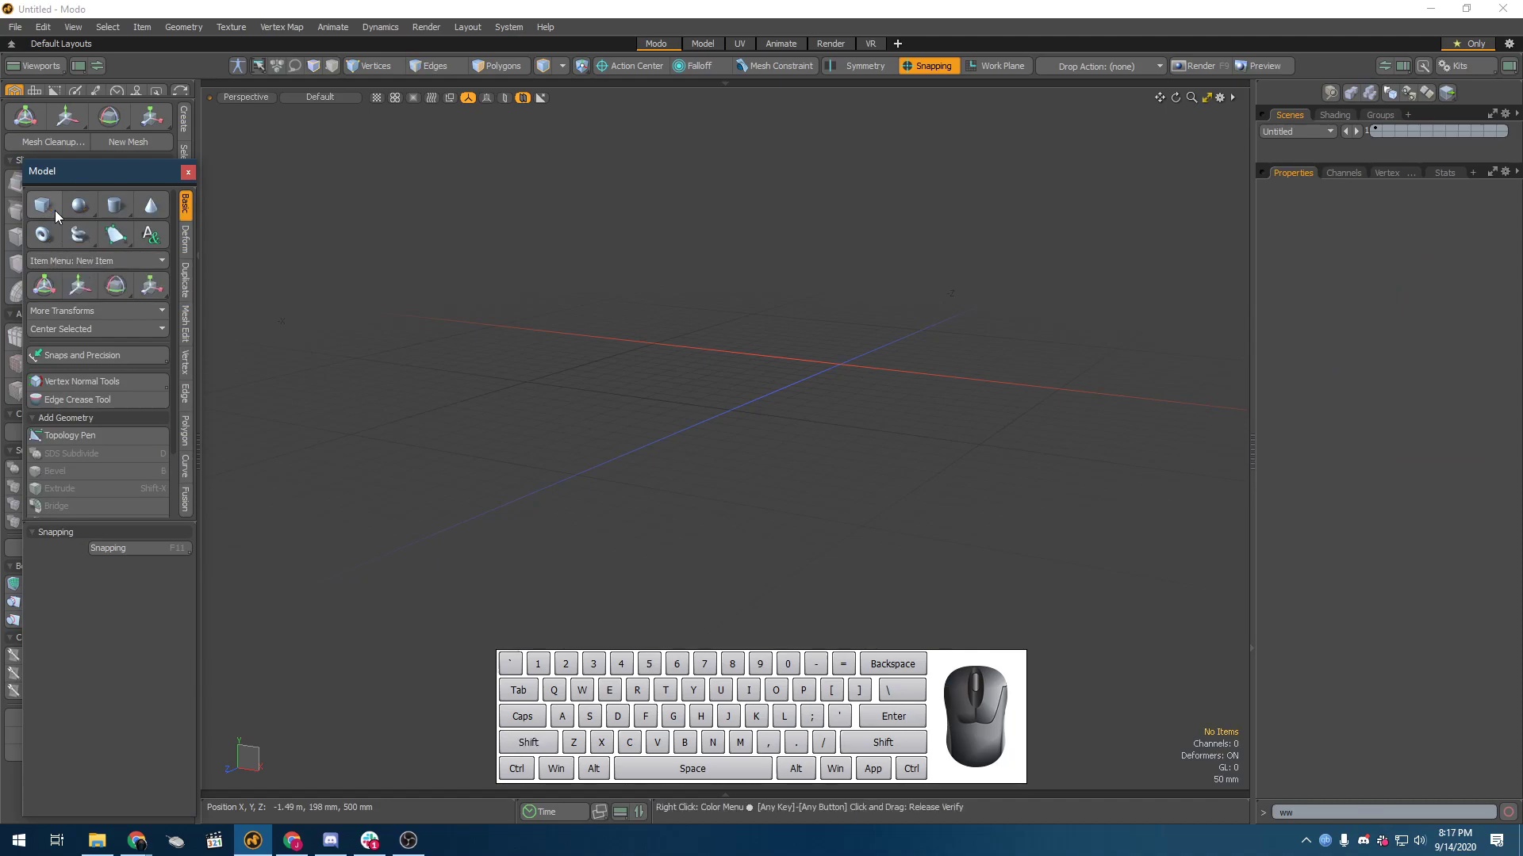
key(shift)
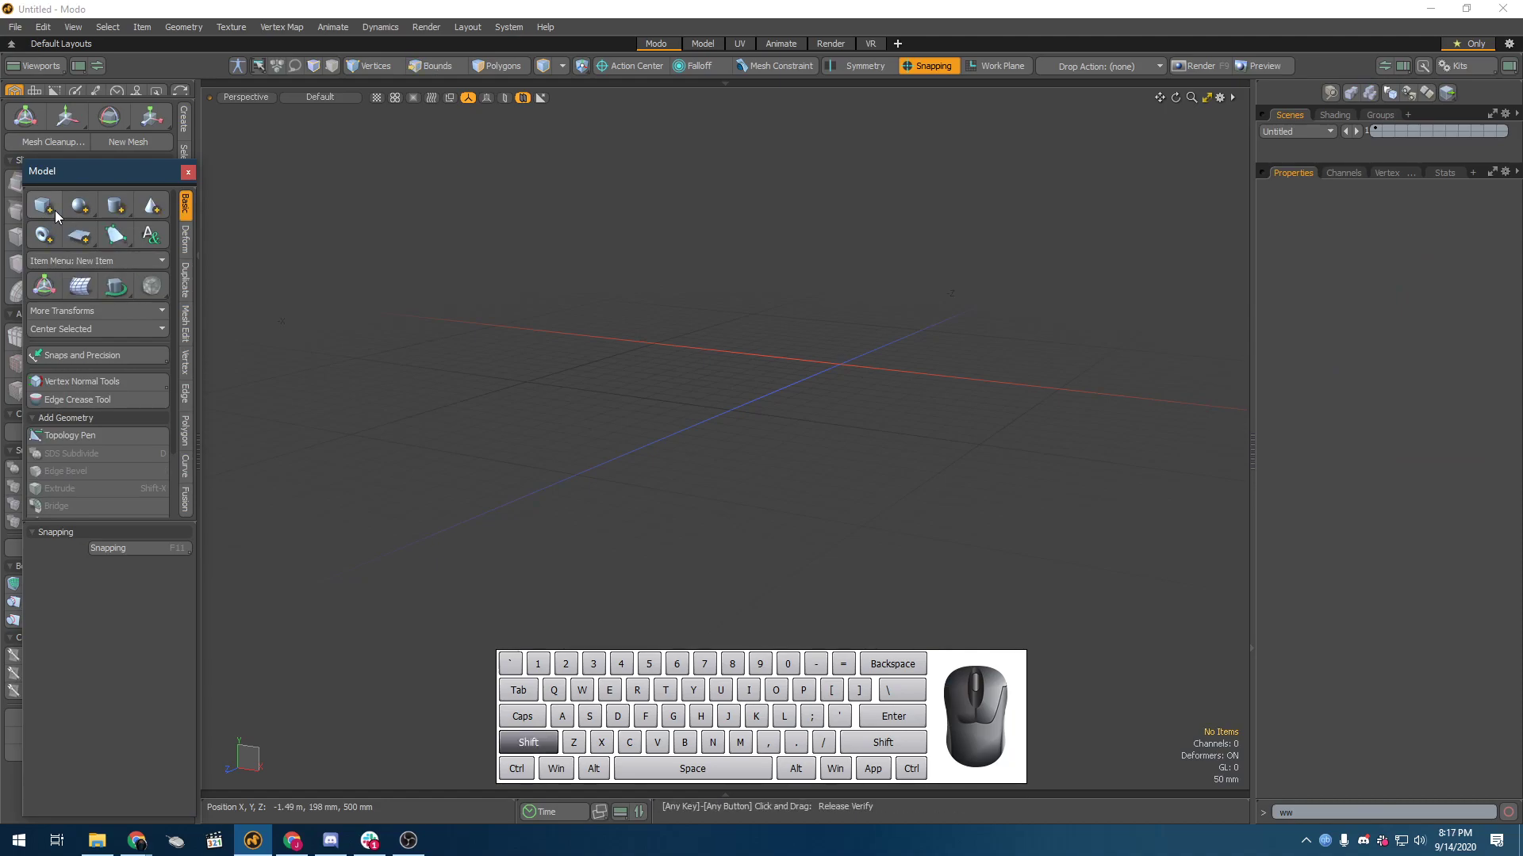
alt+drag(755, 211, 771, 245)
key(shift+Tab)
alt+drag(830, 314, 938, 299)
key(1)
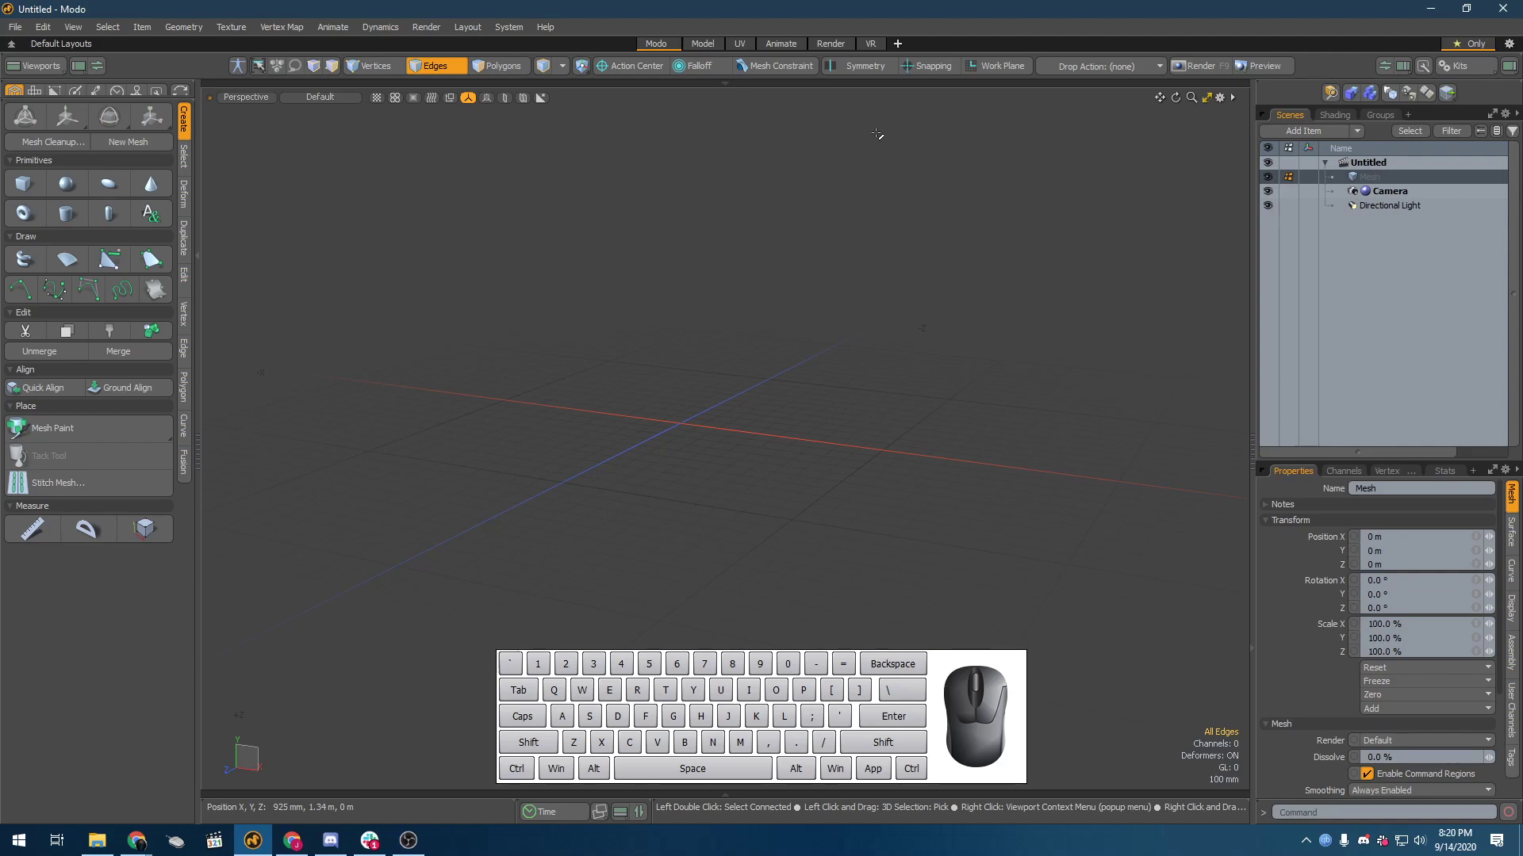
Step: Add a unit cube at the origin and convert it to a Catmull-Clark subdivision surface
key(shift)
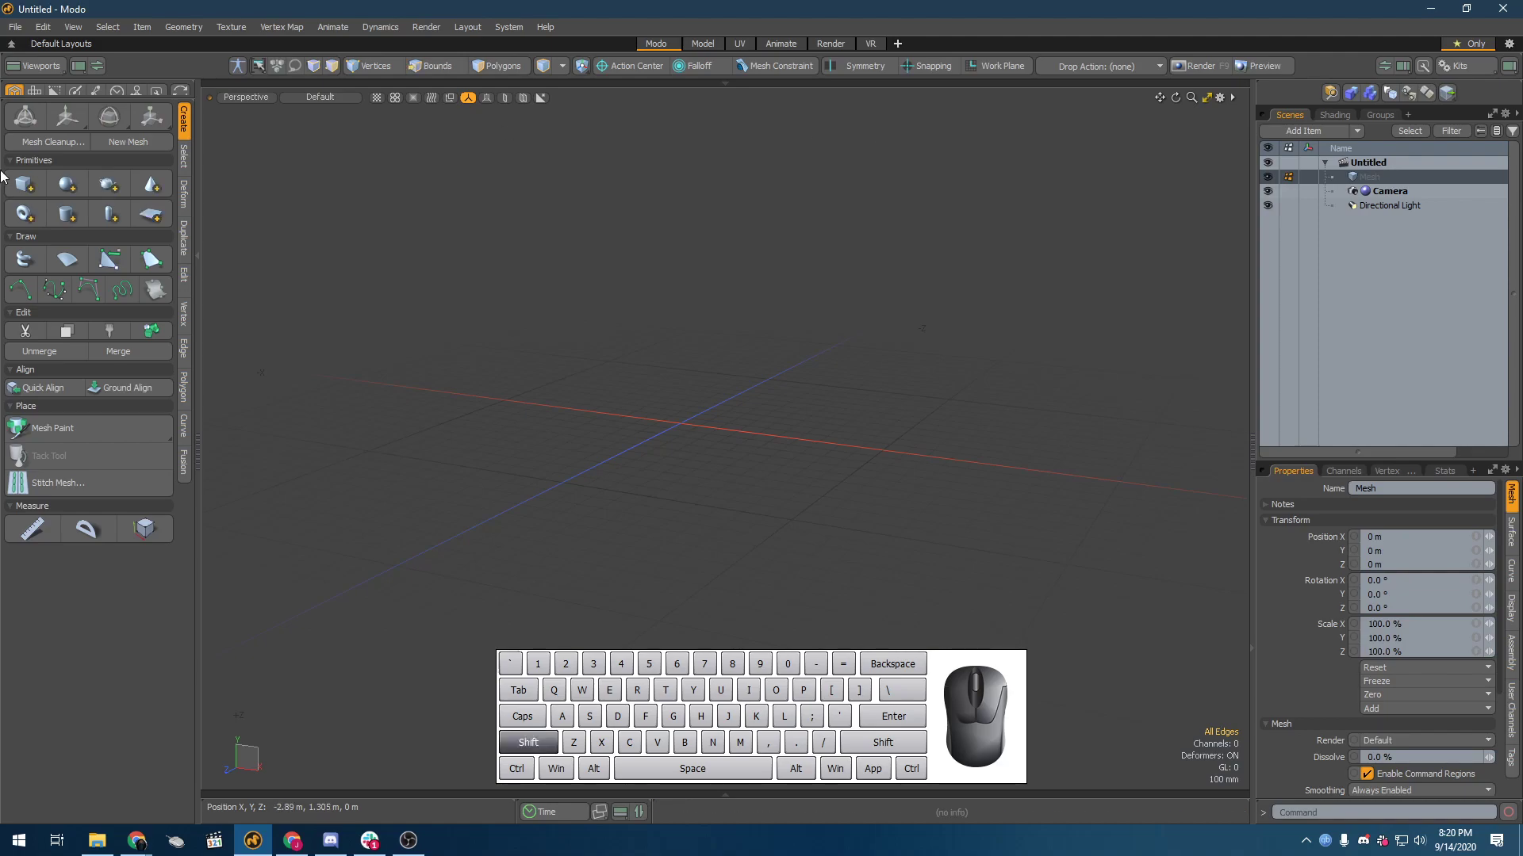
shift+click(23, 187)
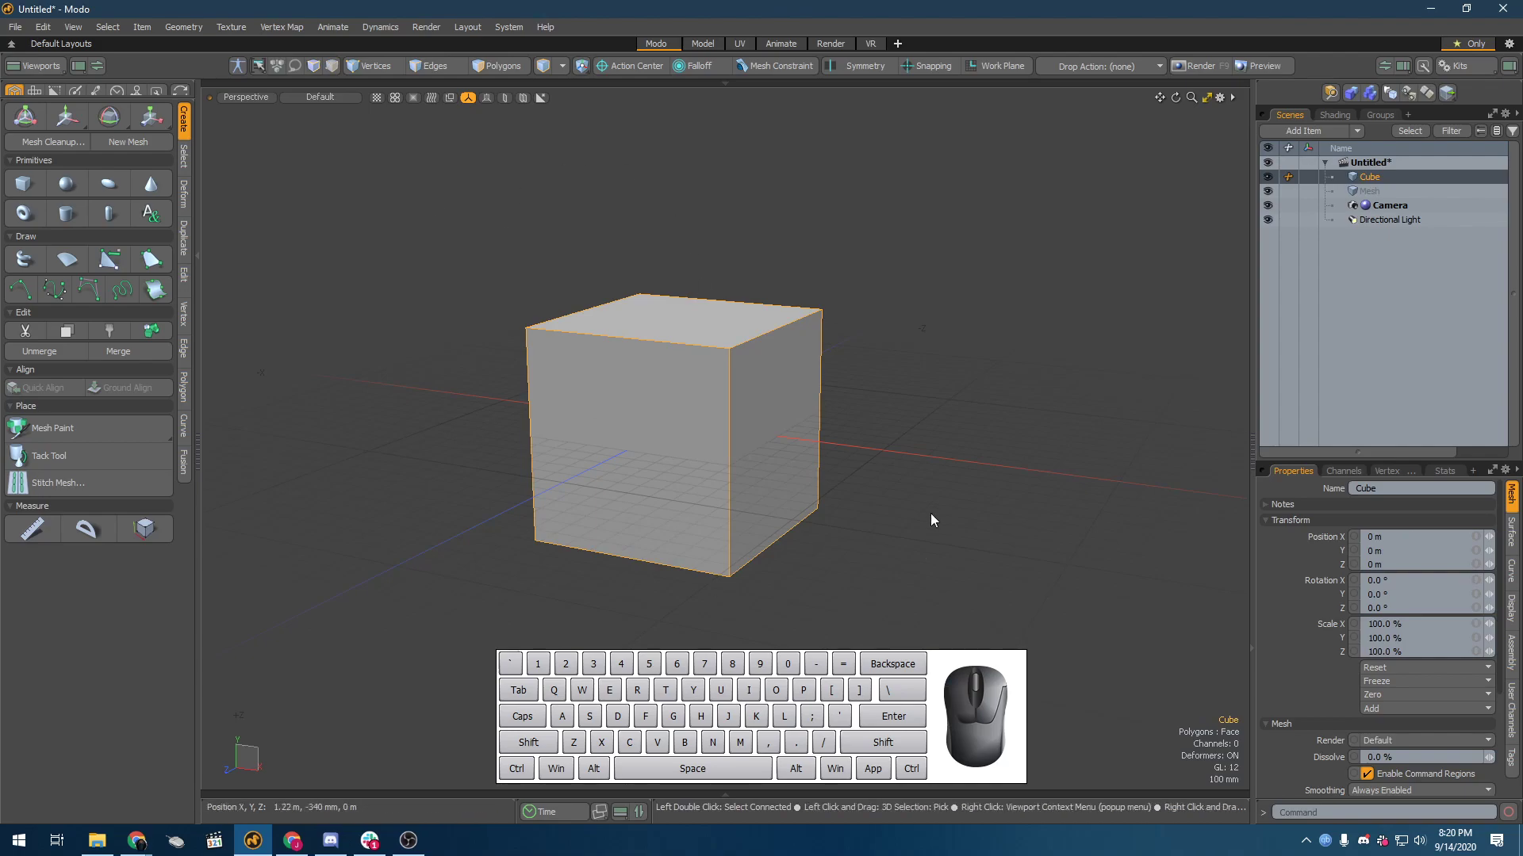
key(shift)
key(shift+Tab)
alt+drag(728, 463, 781, 444)
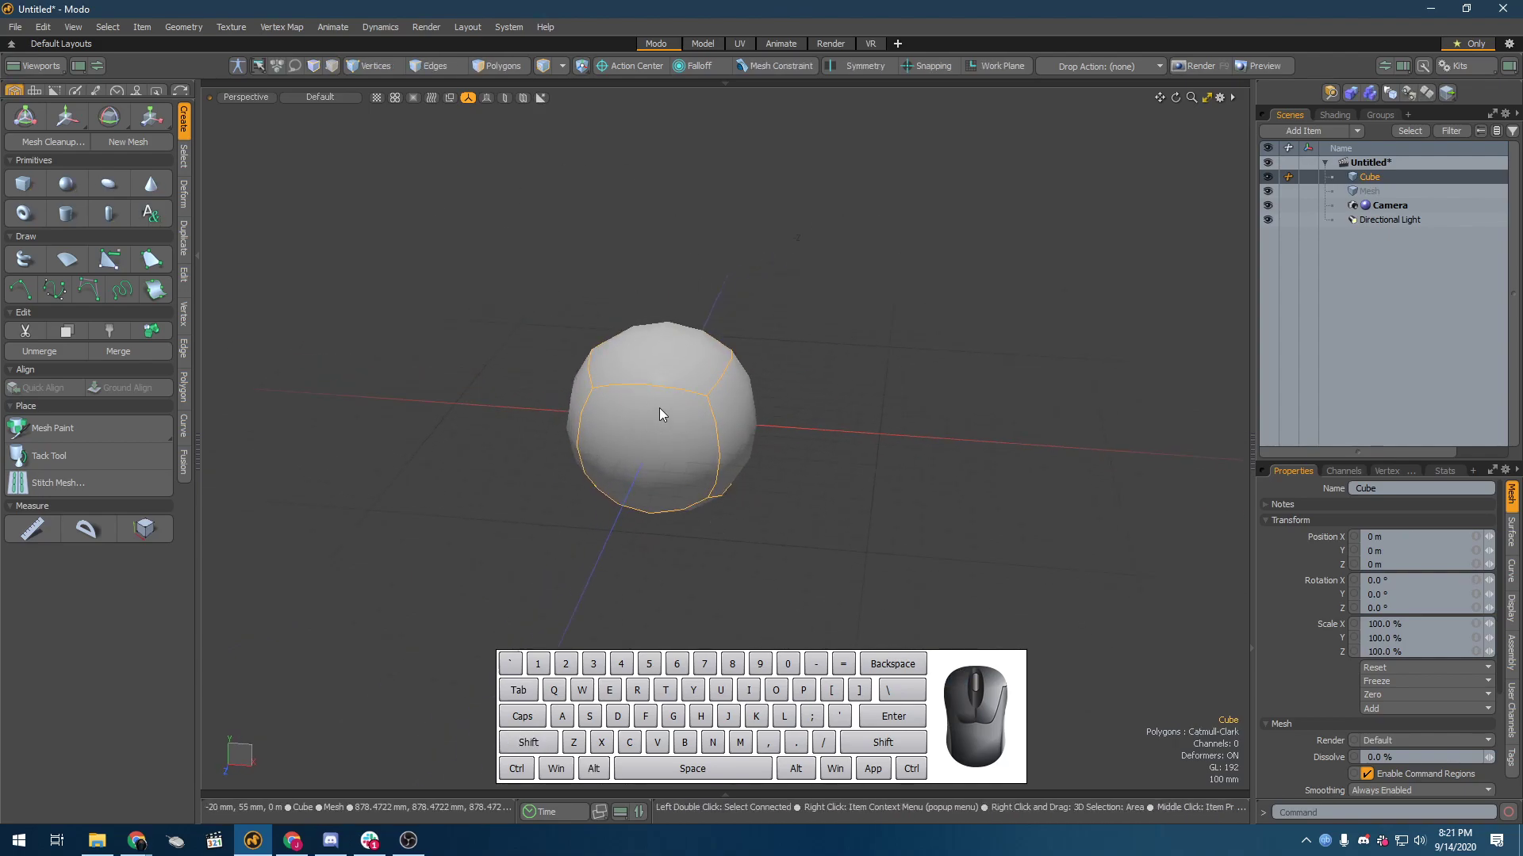
Step: Turn on Show Cages and Show Guides for the active meshes and set Show Vertices to Always
key(o)
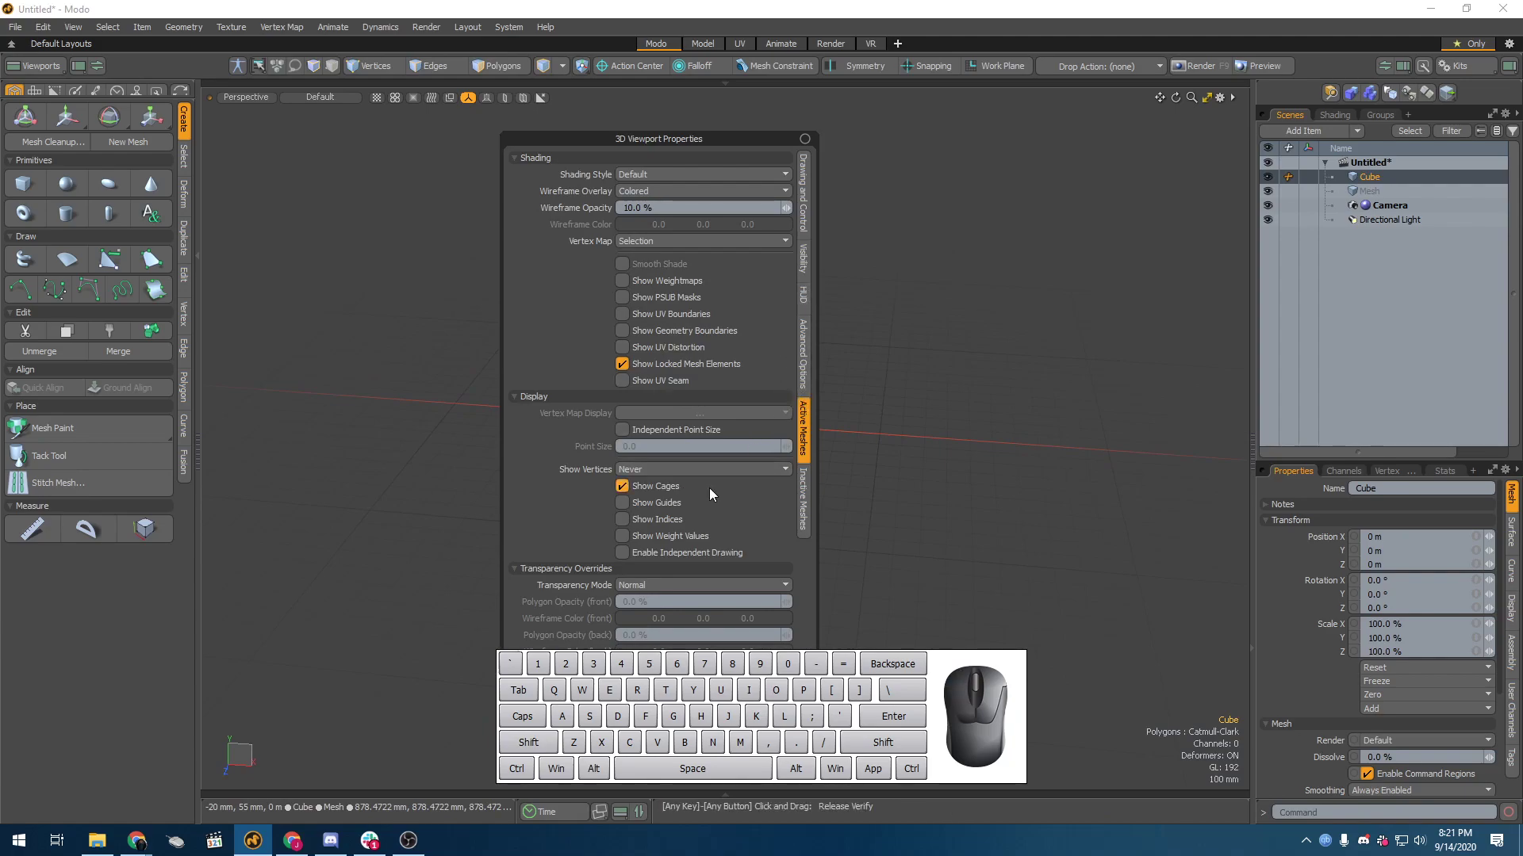
alt+drag(714, 412, 759, 447)
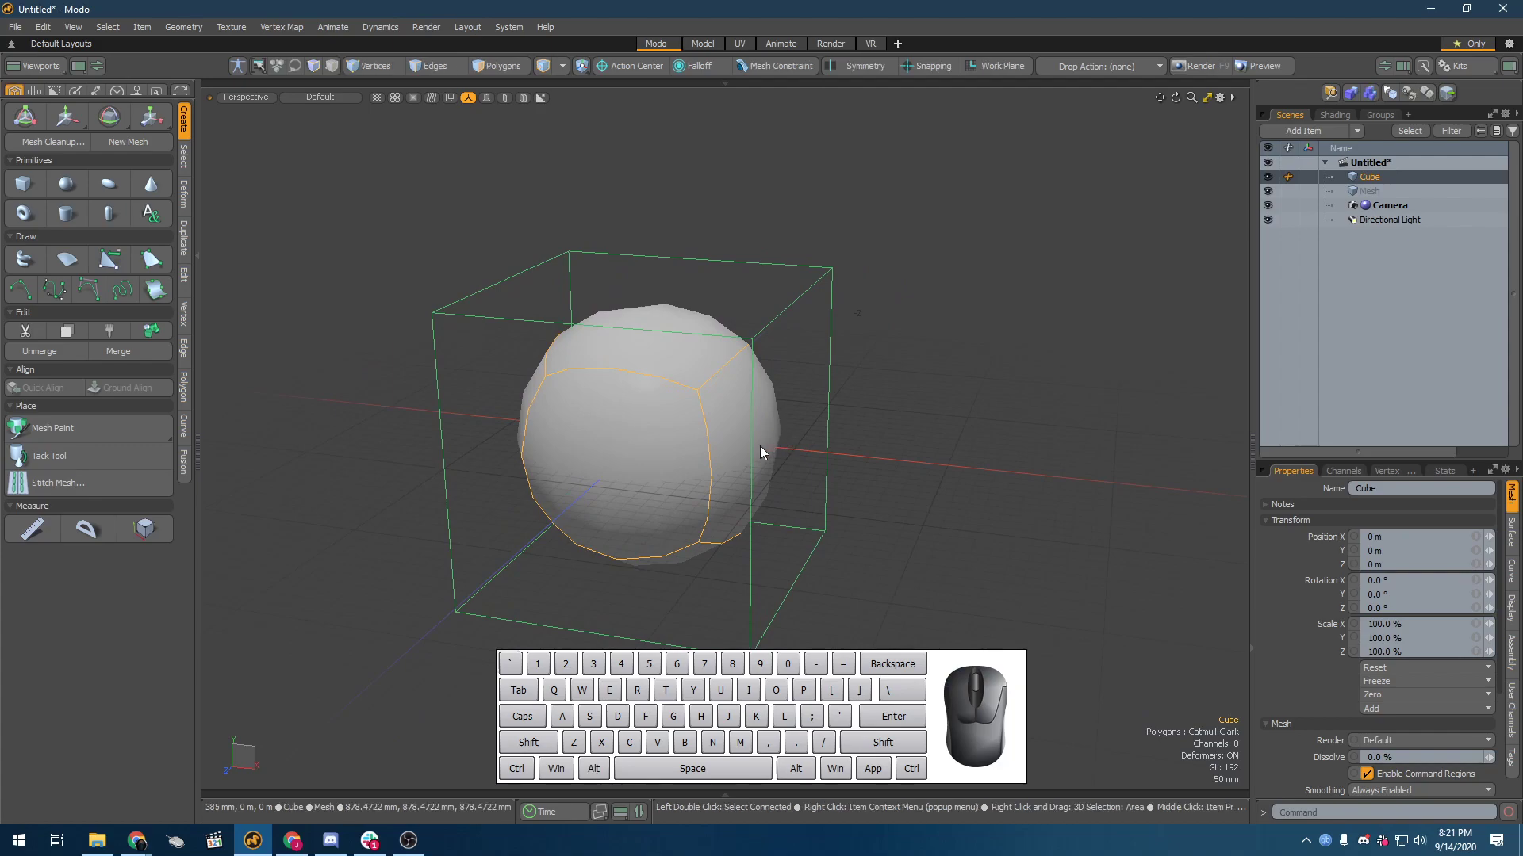
key(o)
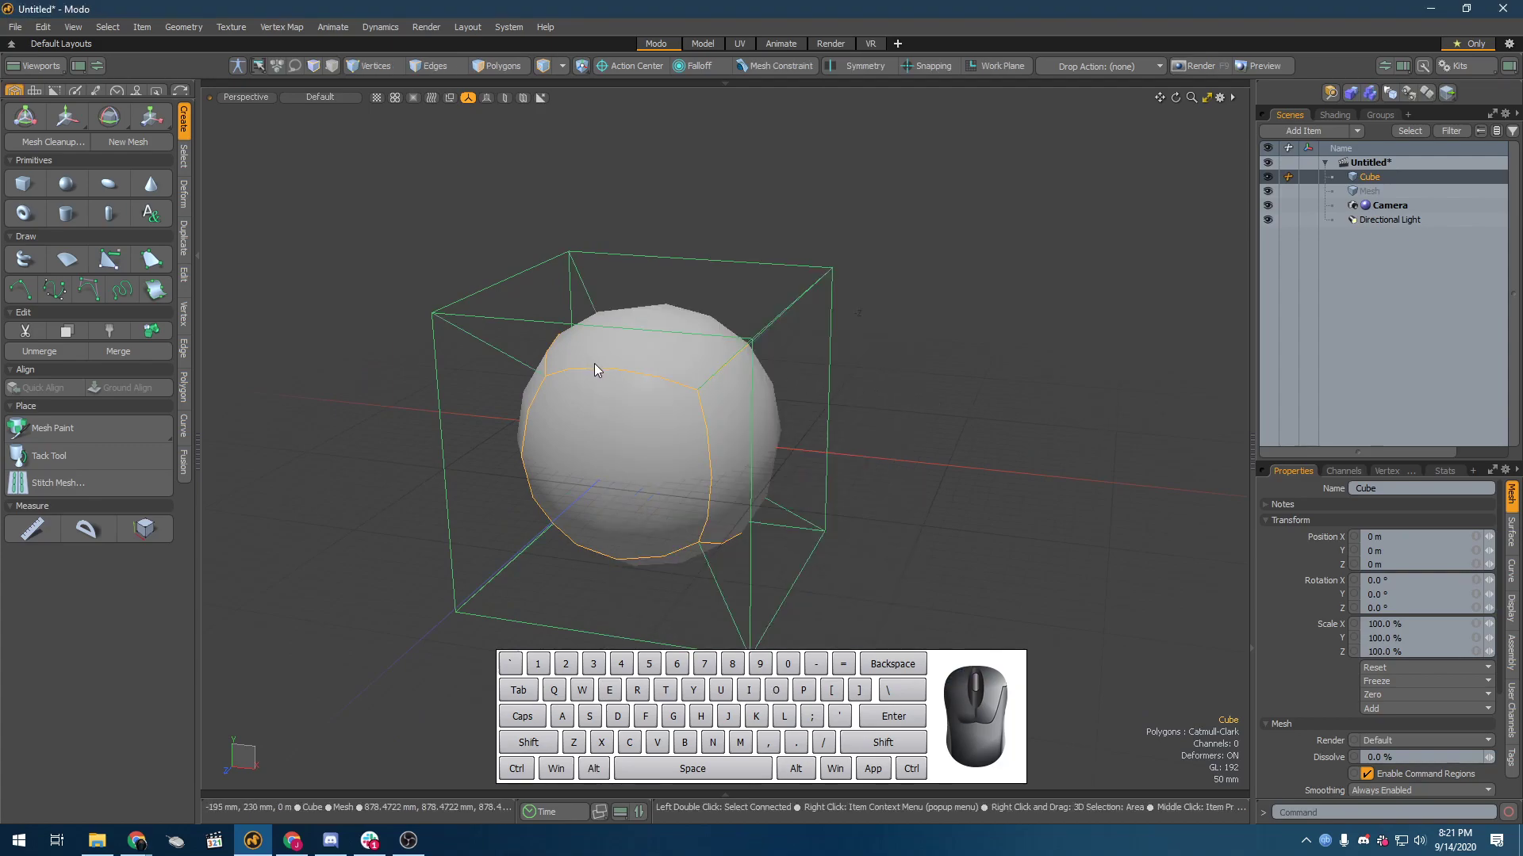
key(o)
click(612, 425)
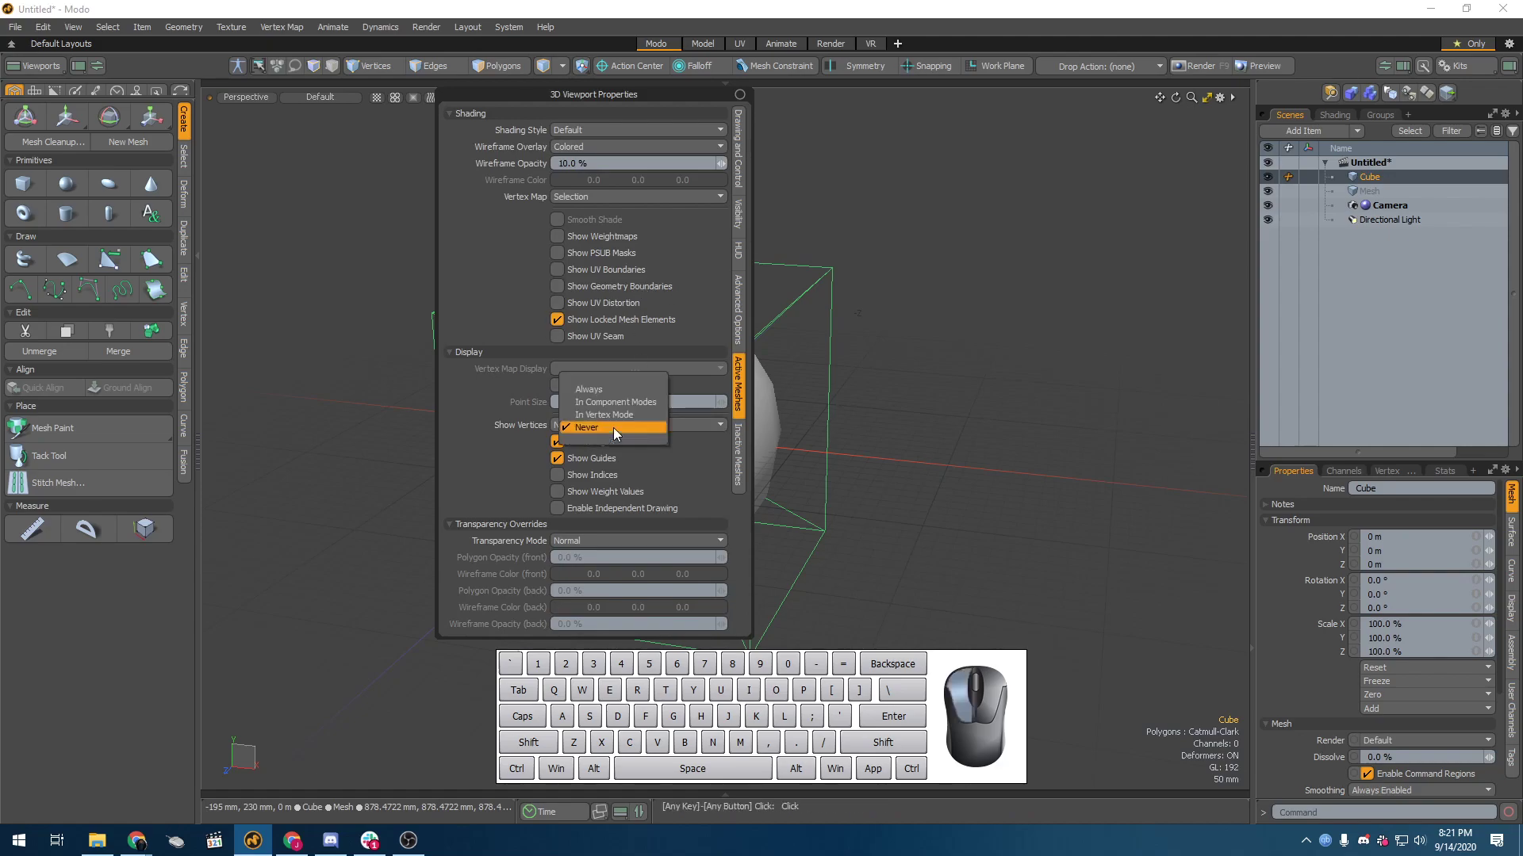
click(606, 391)
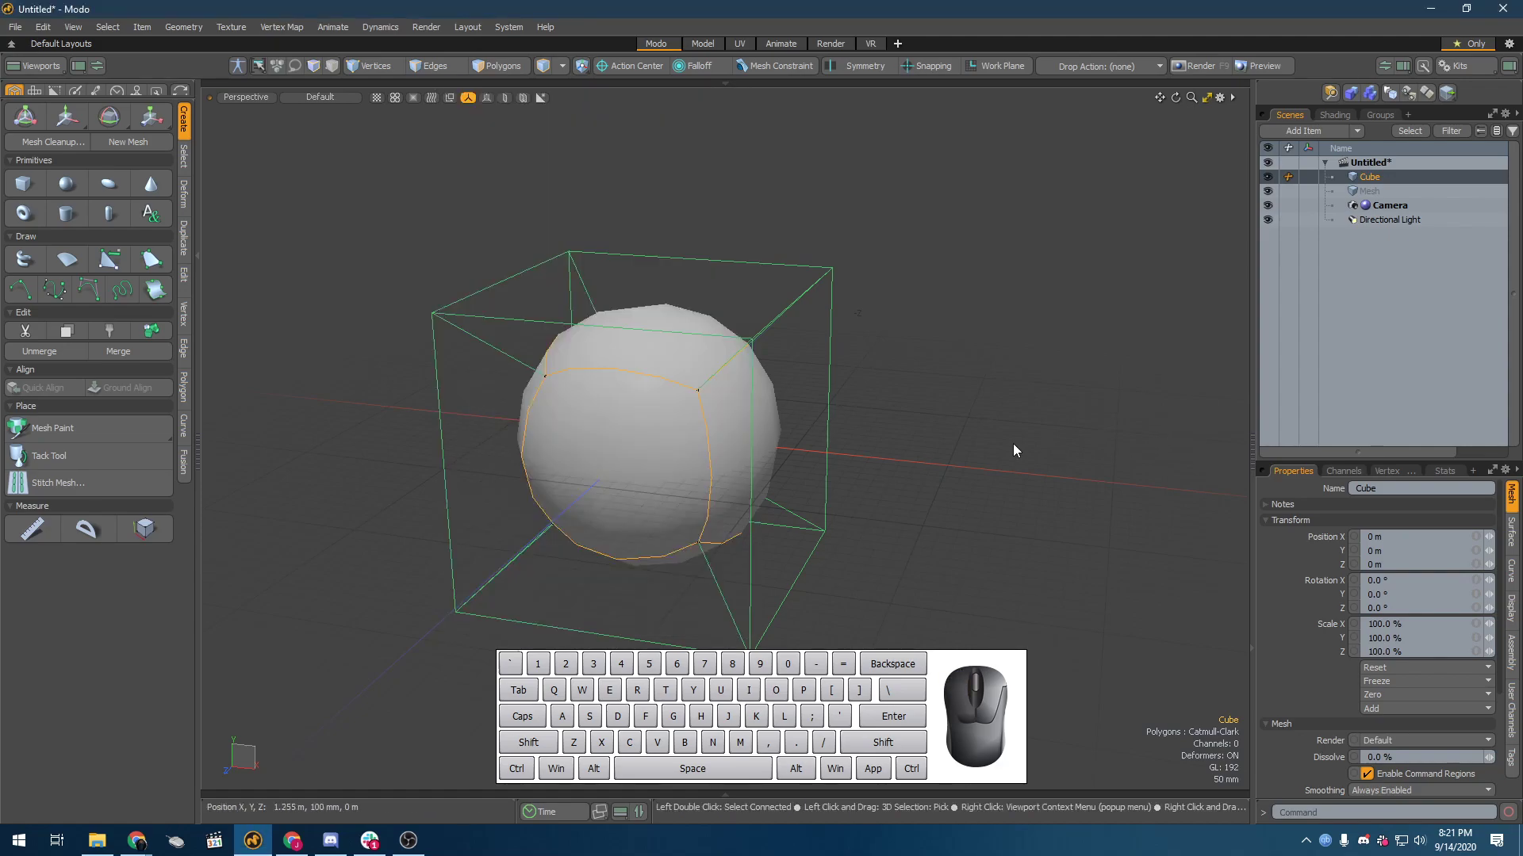
Step: Select the cube's upper front corner vertex, activate the Weight Tool, and open the tool's properties beside the cube
alt+drag(621, 322, 683, 274)
key(1)
click(703, 396)
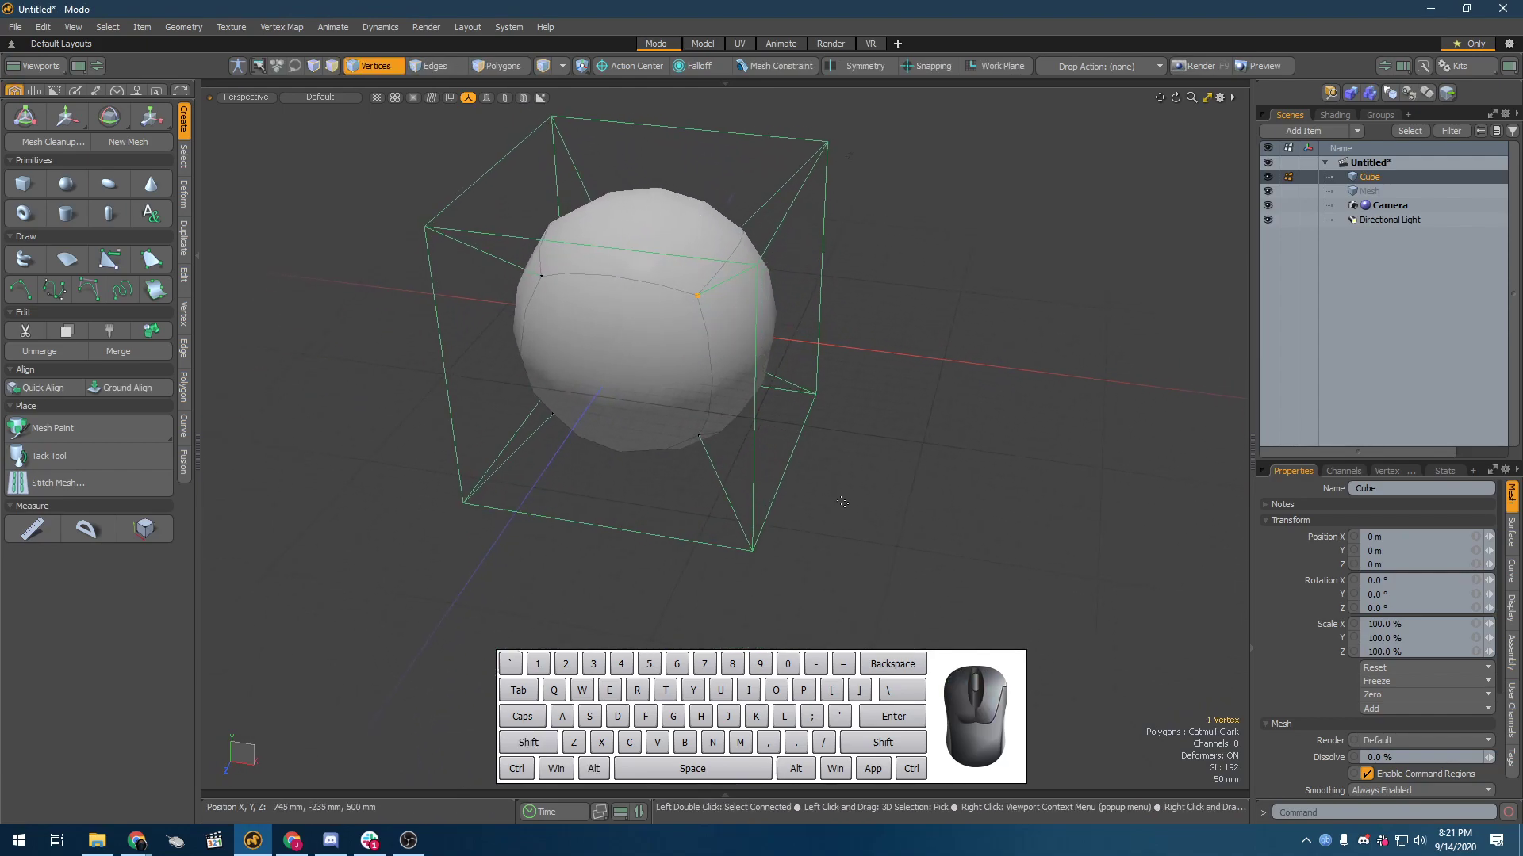
click(270, 26)
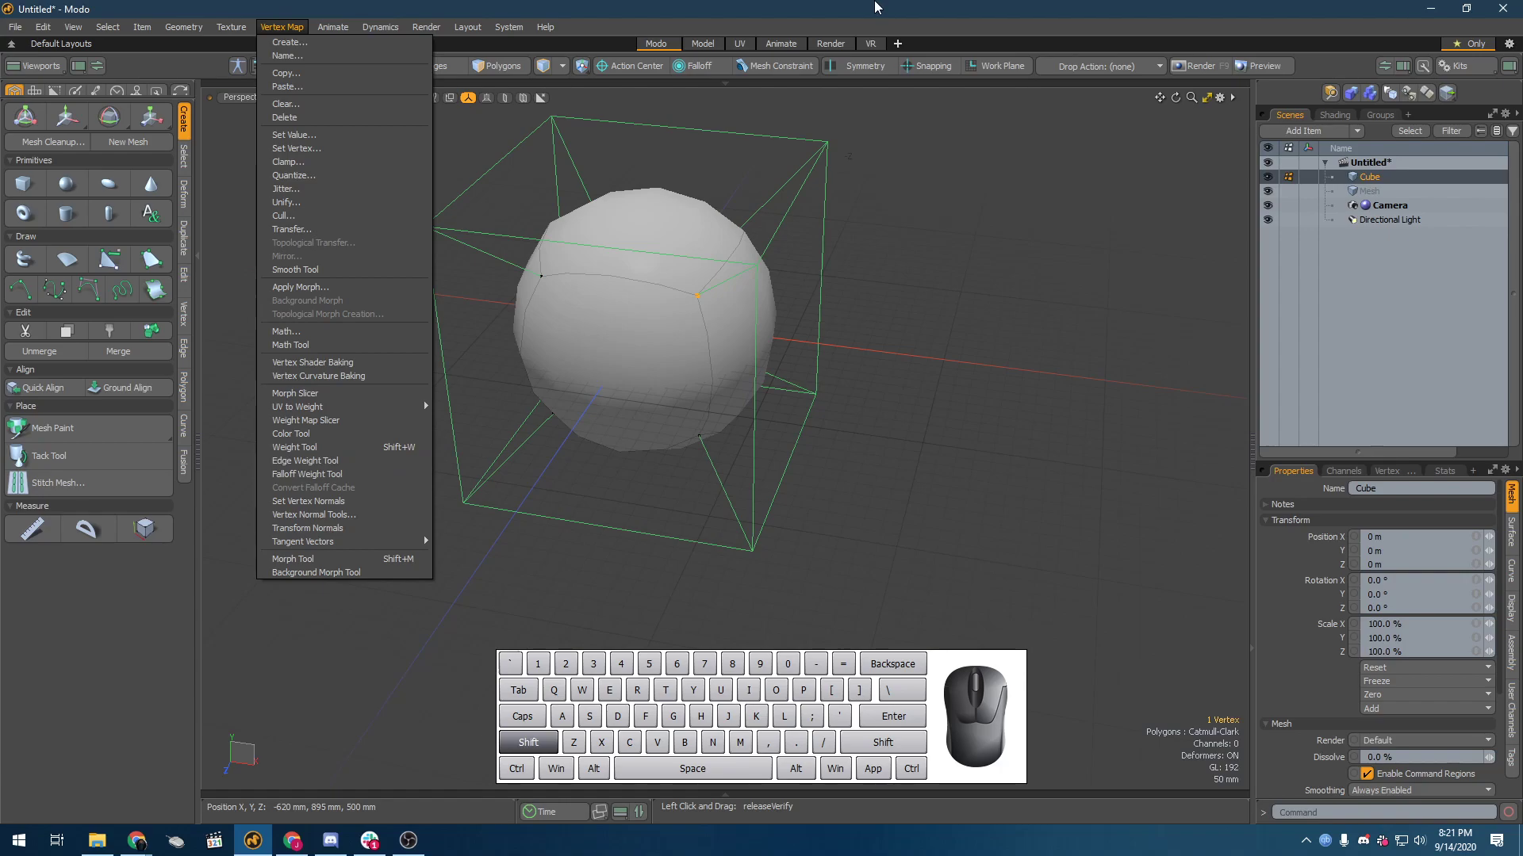
click(829, 7)
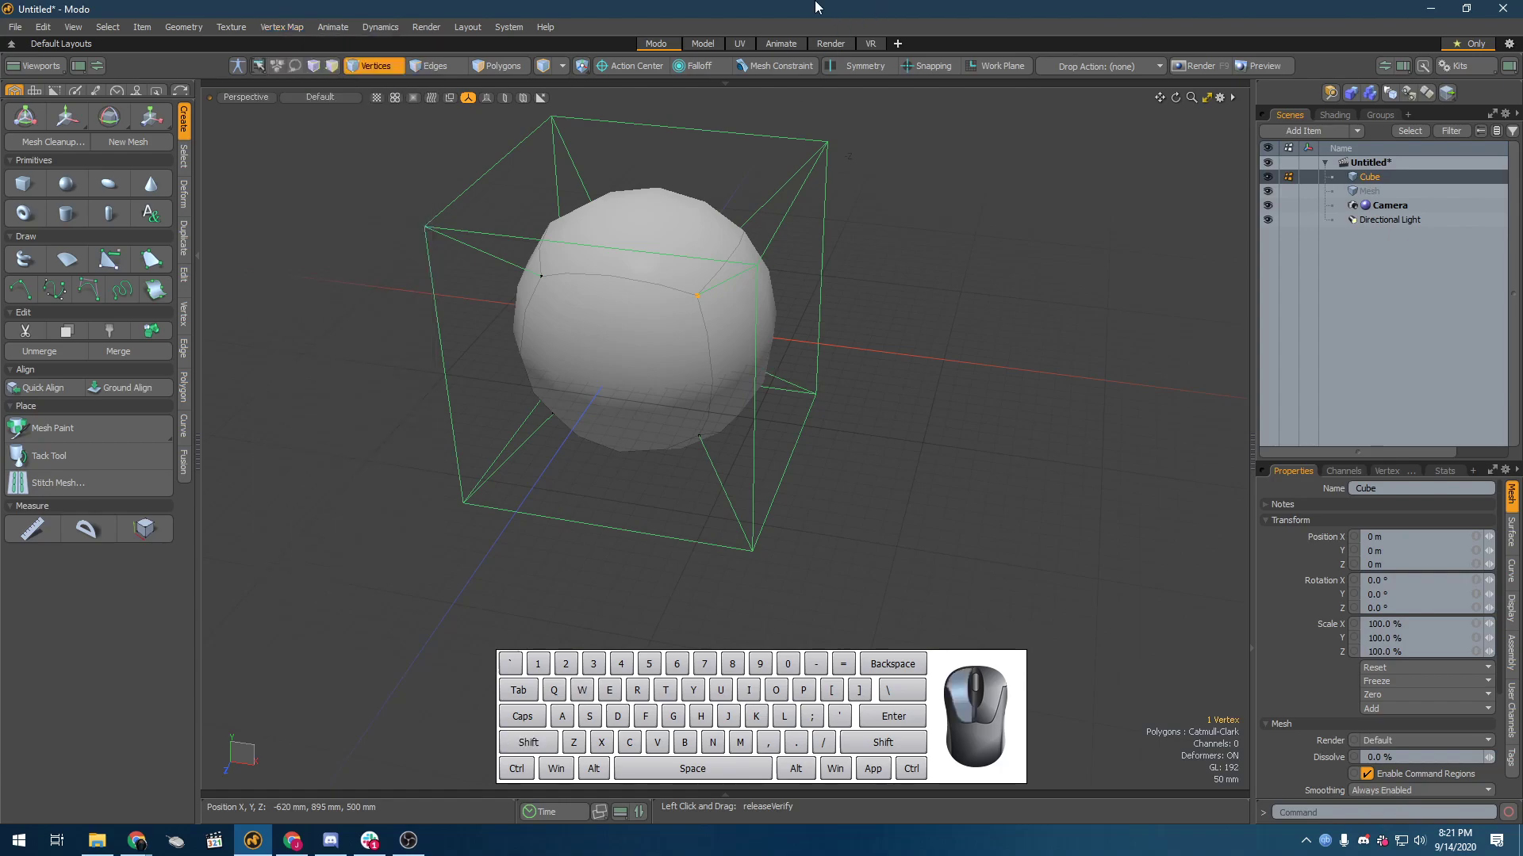
click(295, 29)
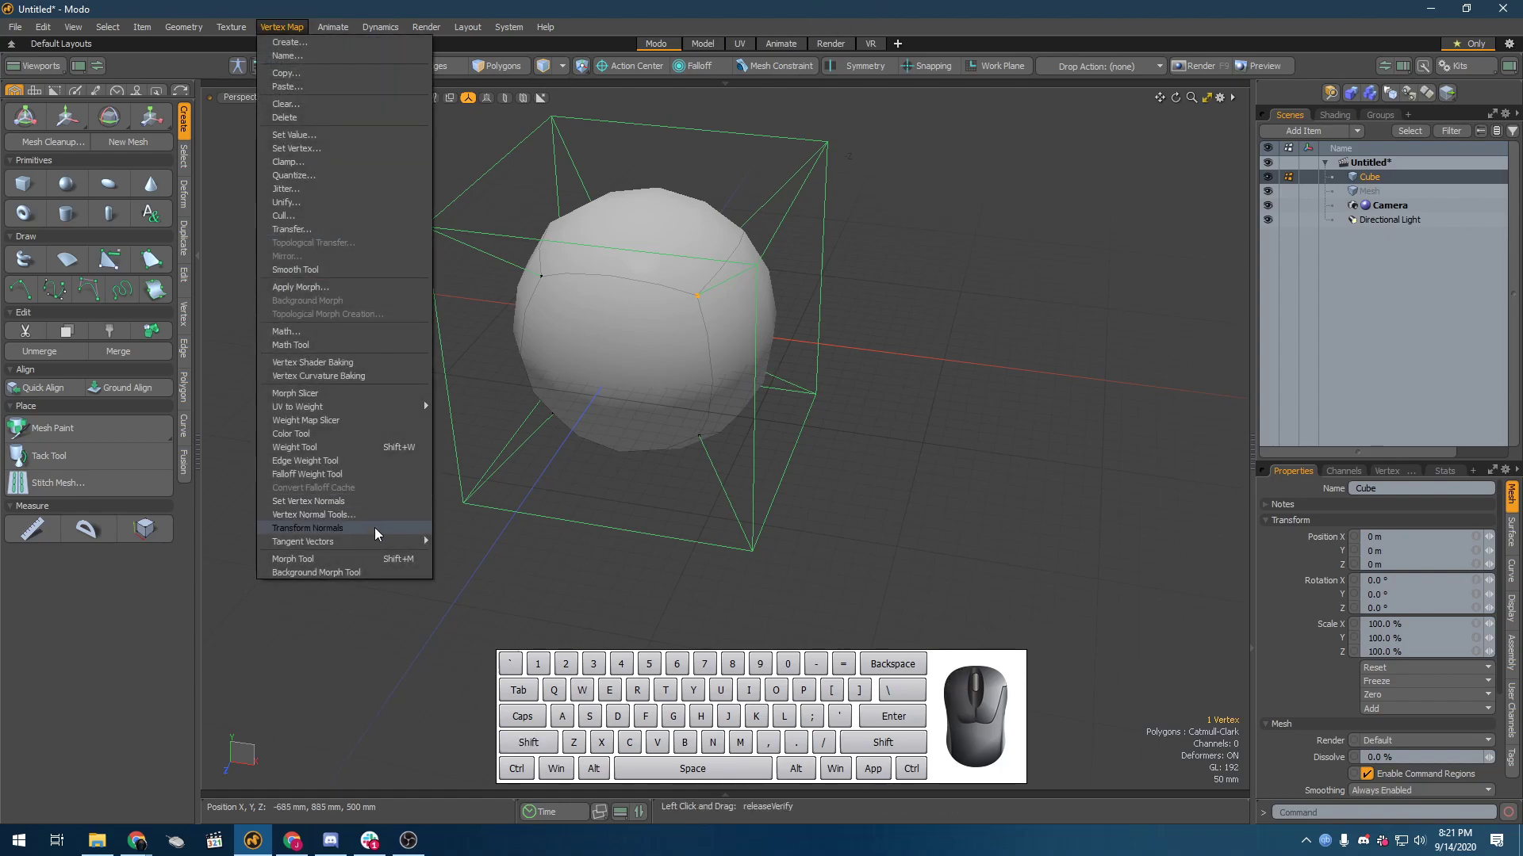
click(354, 448)
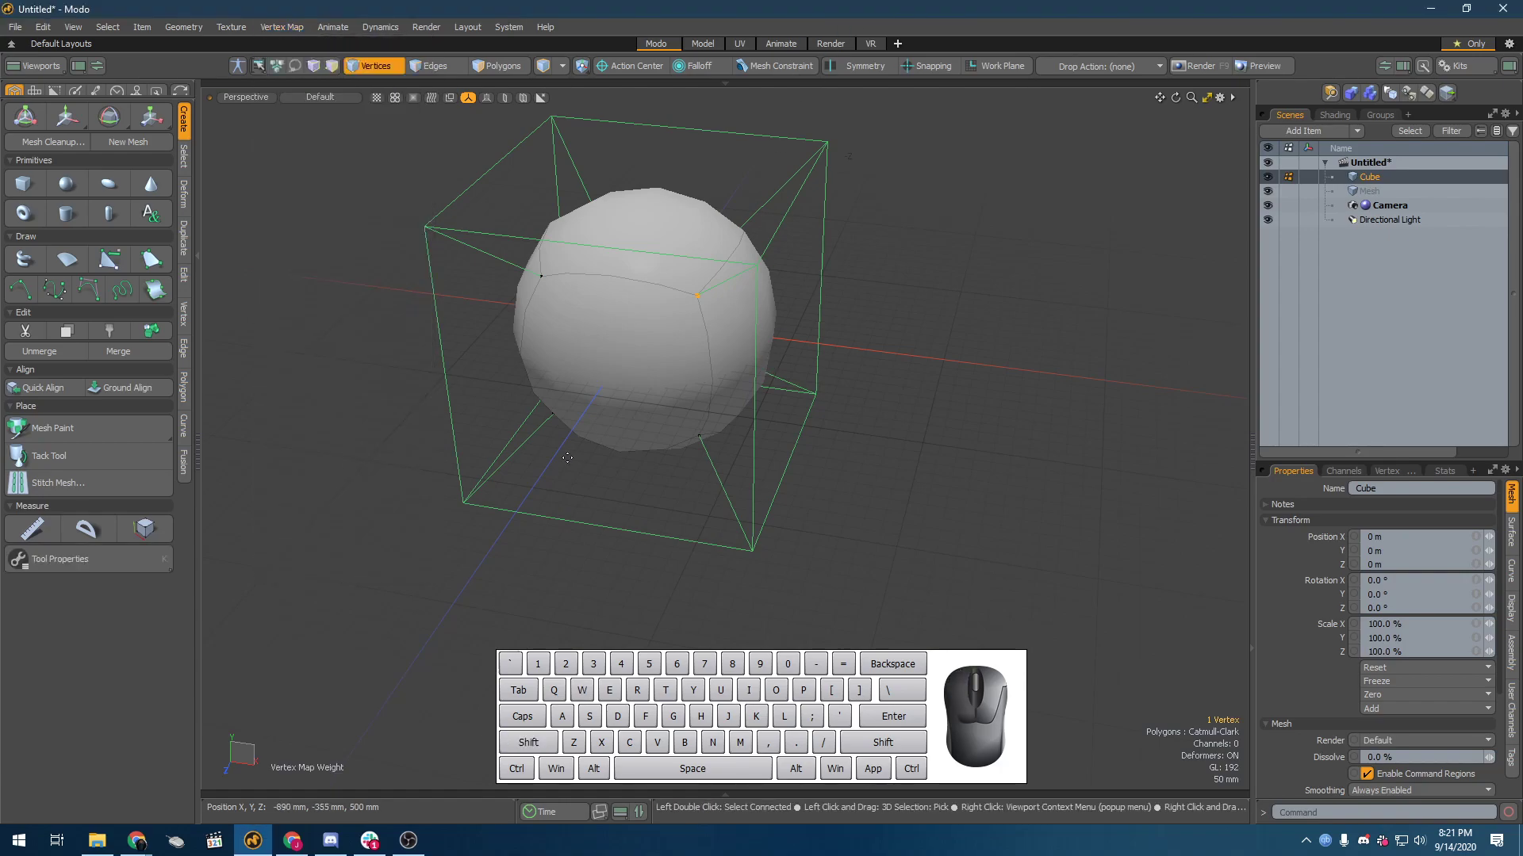
click(109, 553)
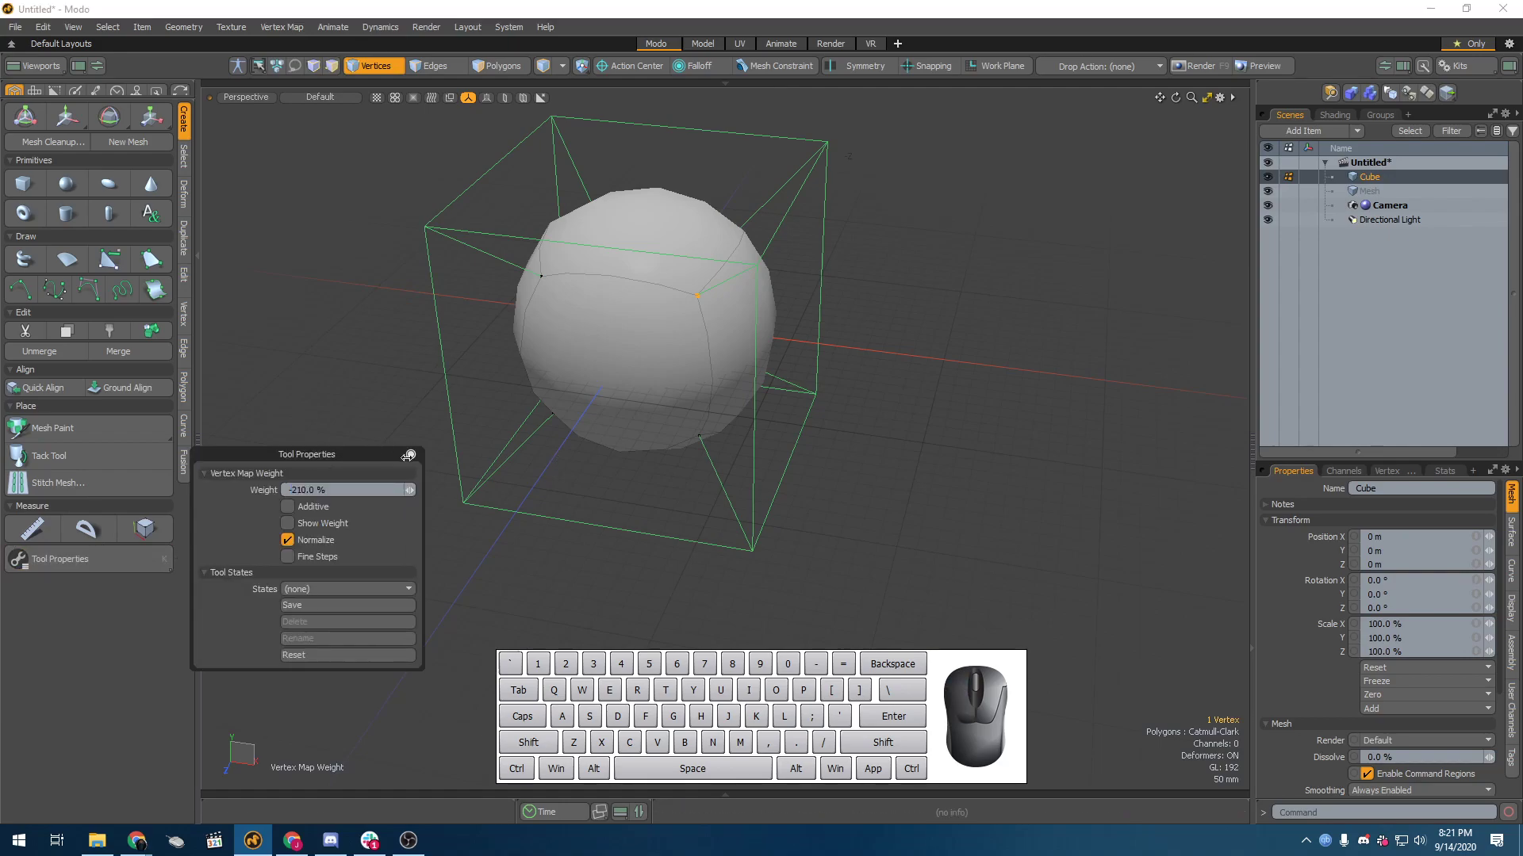
drag(356, 455, 366, 334)
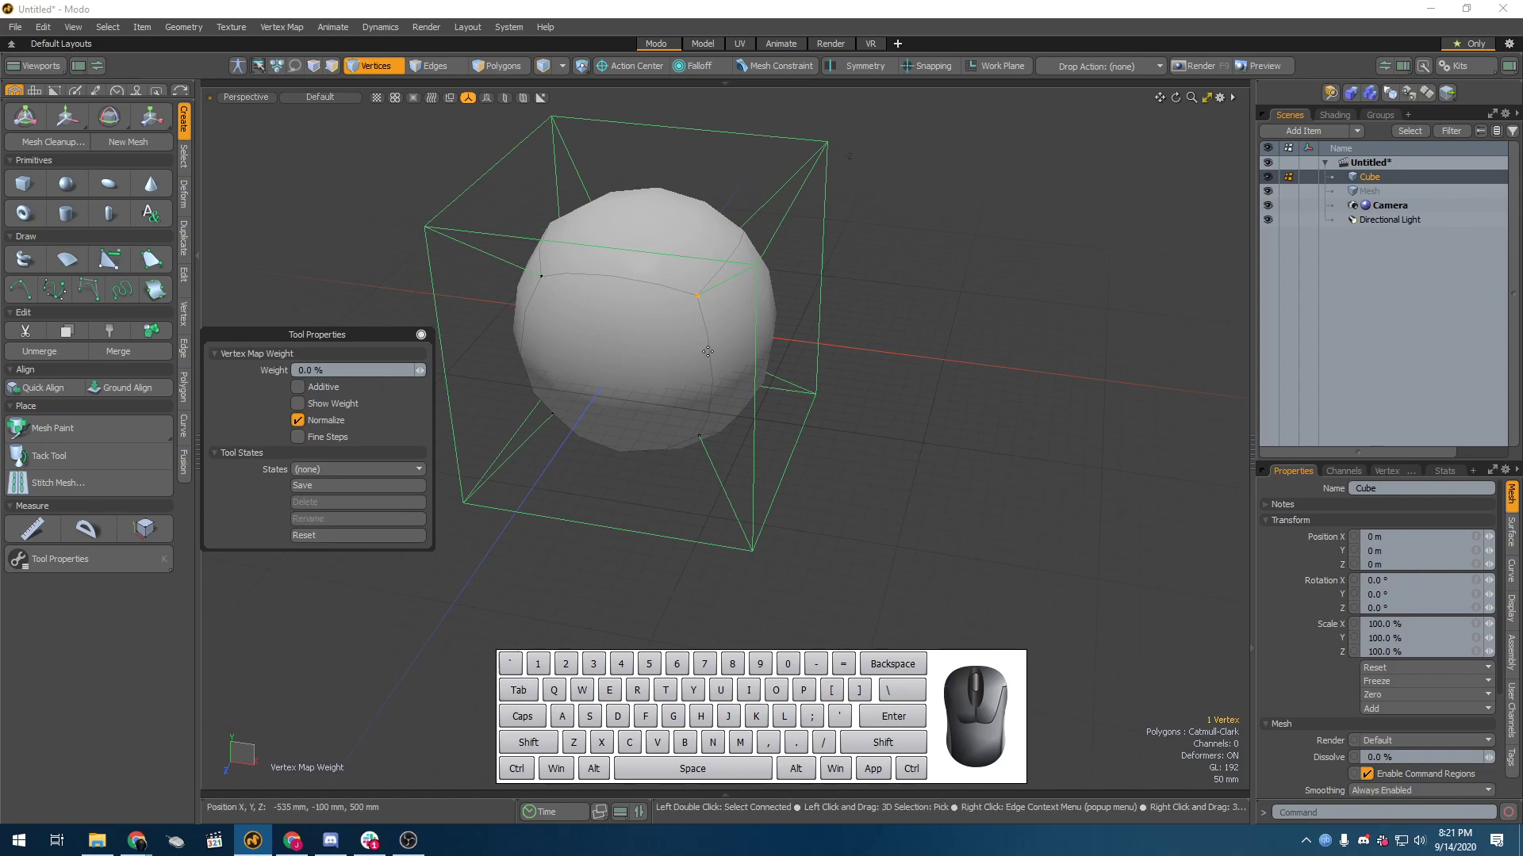
Step: Raise the selected corner vertex's subdivision weight to 20%
click(688, 398)
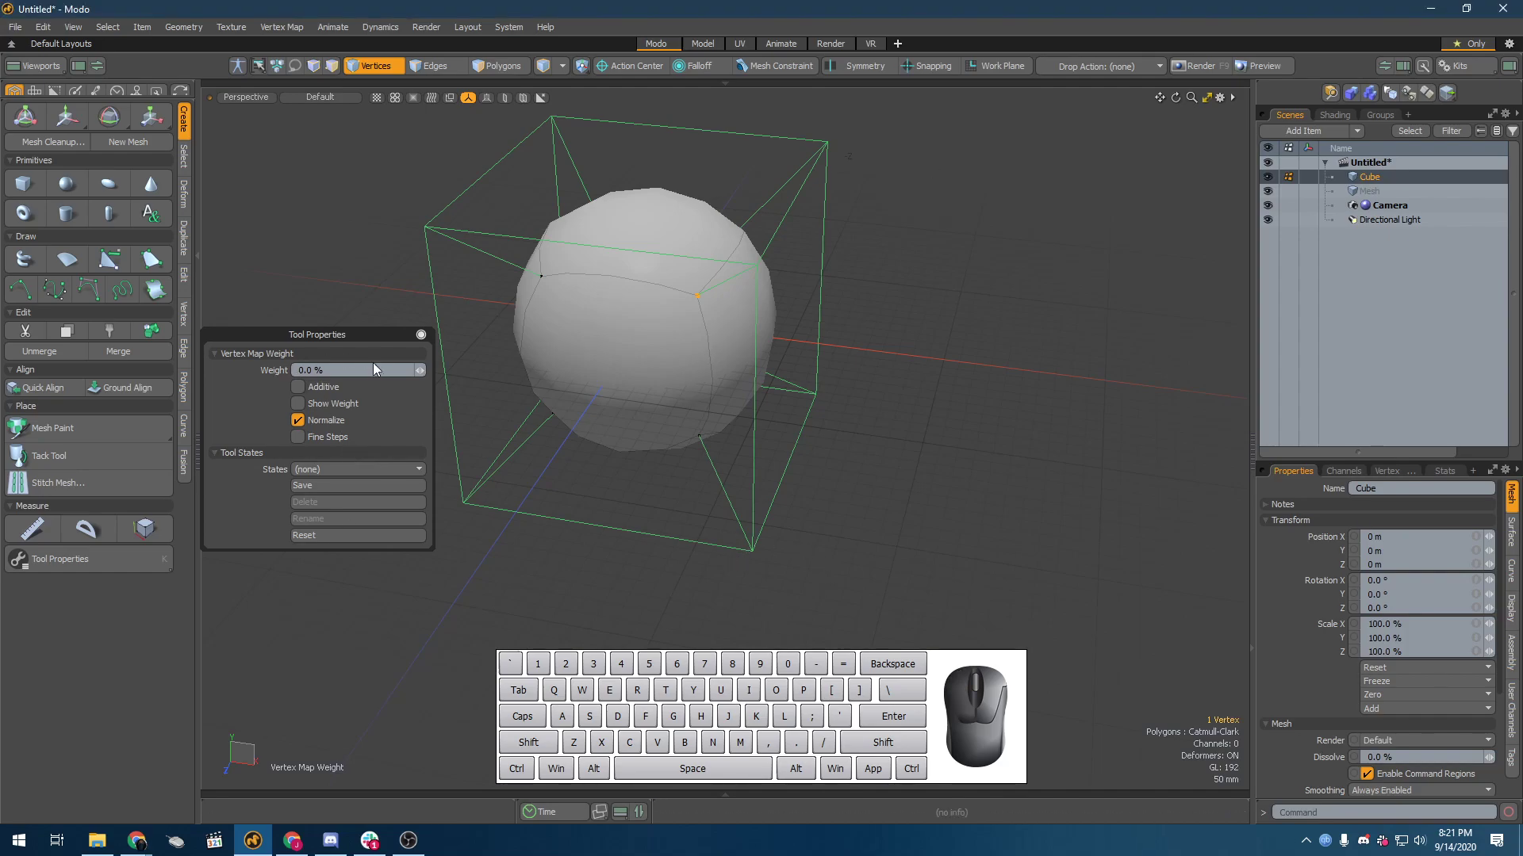
drag(420, 370, 431, 370)
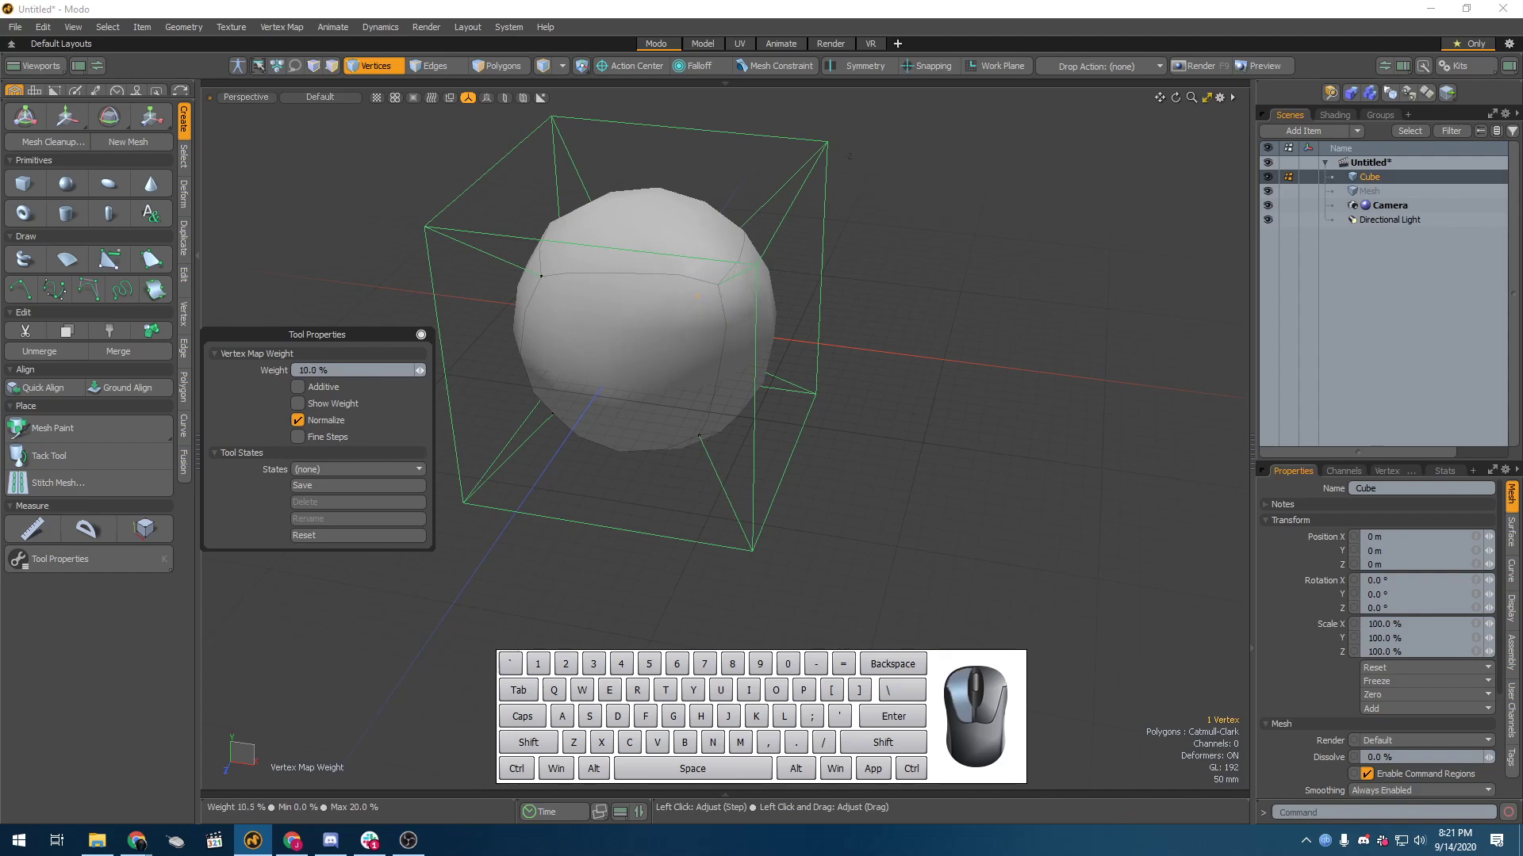
alt+drag(519, 444, 698, 424)
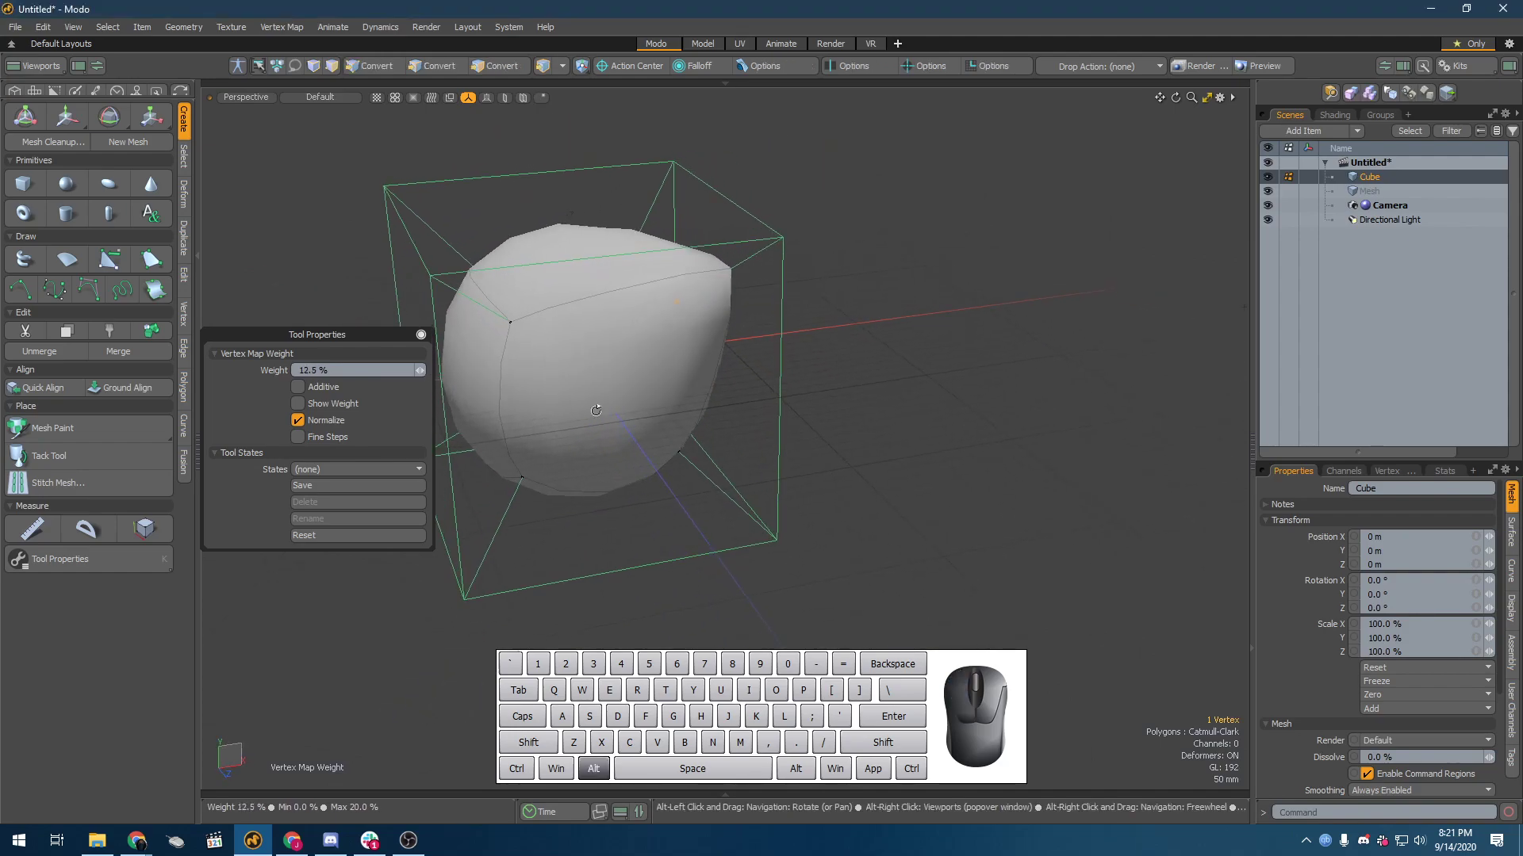
mouse_move(422, 373)
mouse_down()
mouse_move(404, 373)
mouse_move(418, 372)
mouse_up()
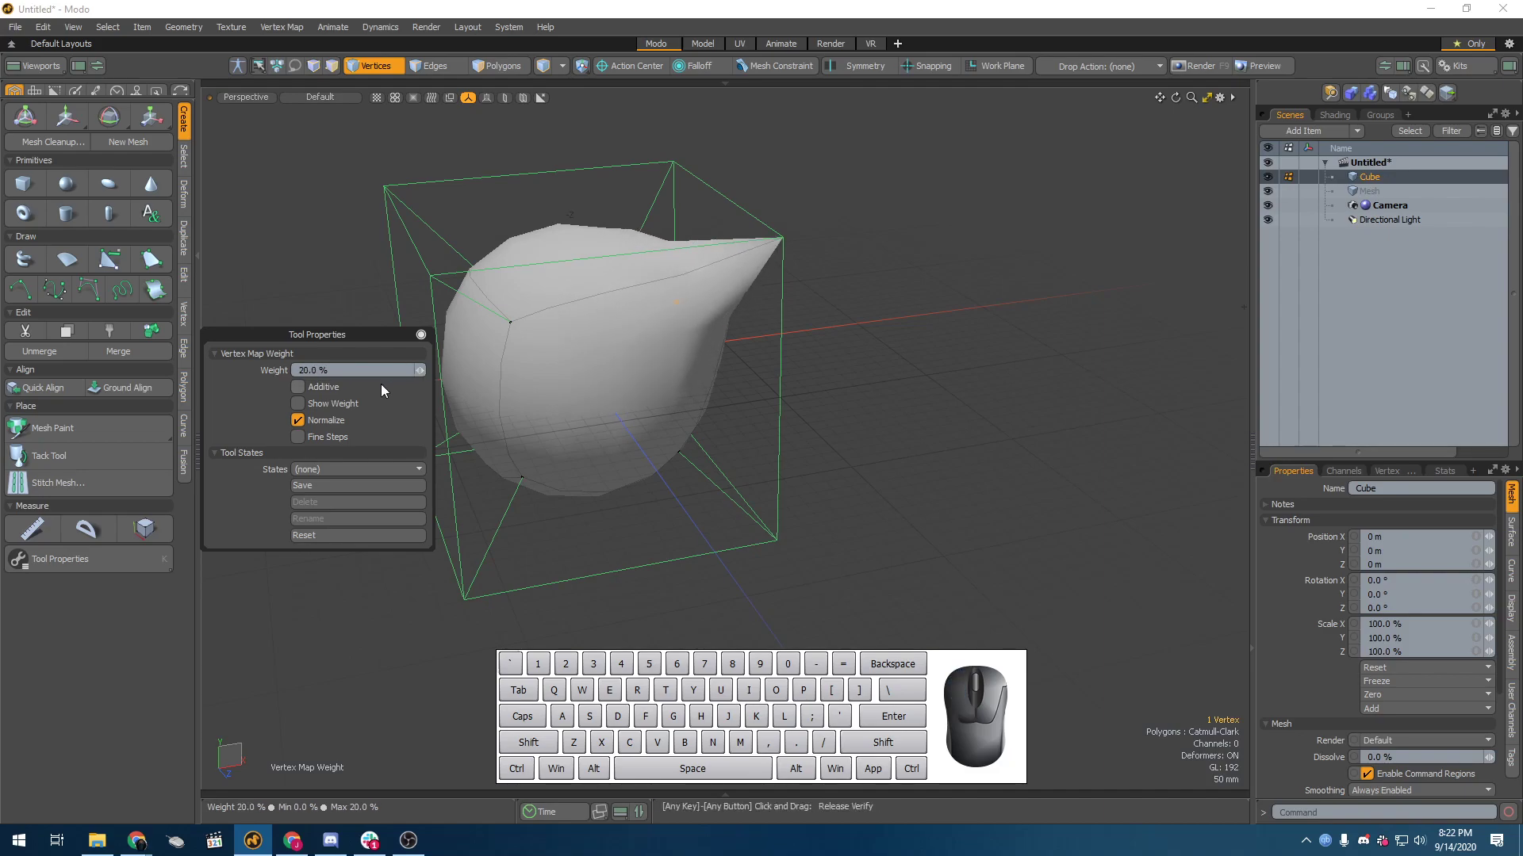
click(421, 374)
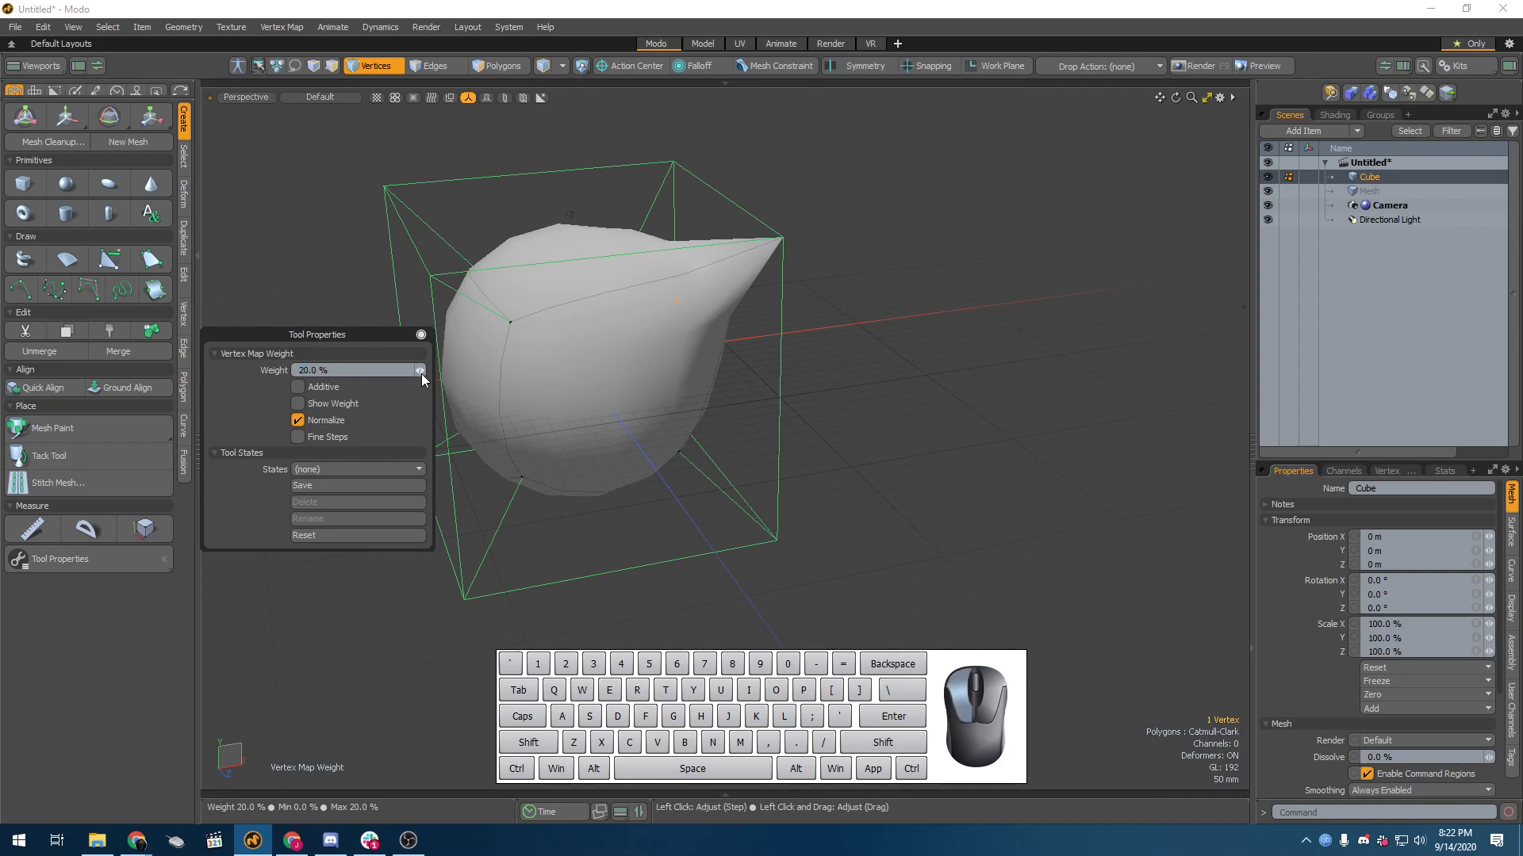
drag(421, 370, 418, 370)
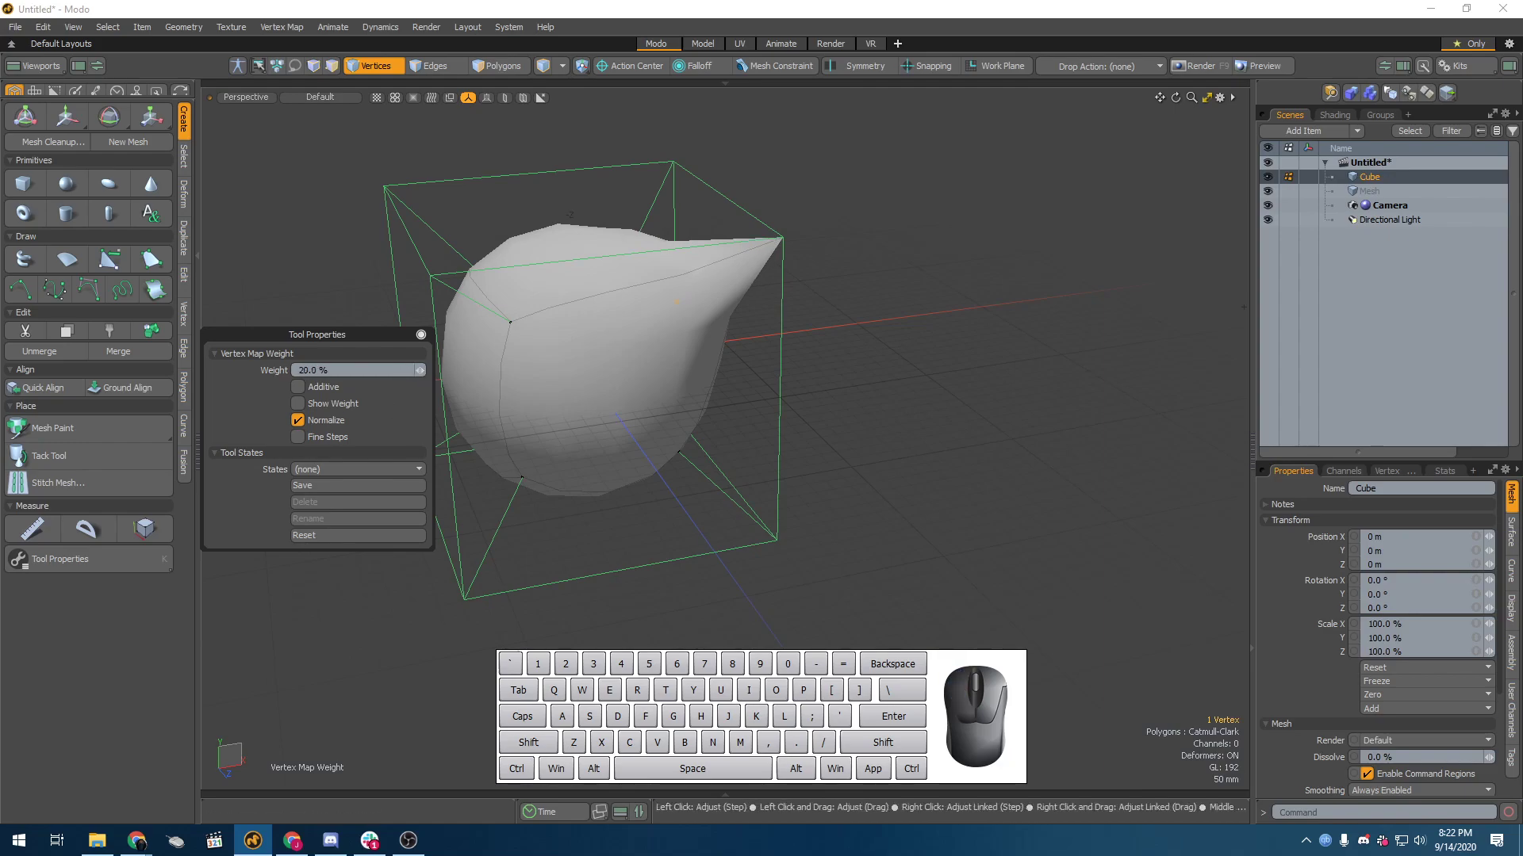
Step: Set the cube's Catmull-Clark subdivision level to 3 and the corner vertex's weight to 30%
drag(1294, 459, 1295, 271)
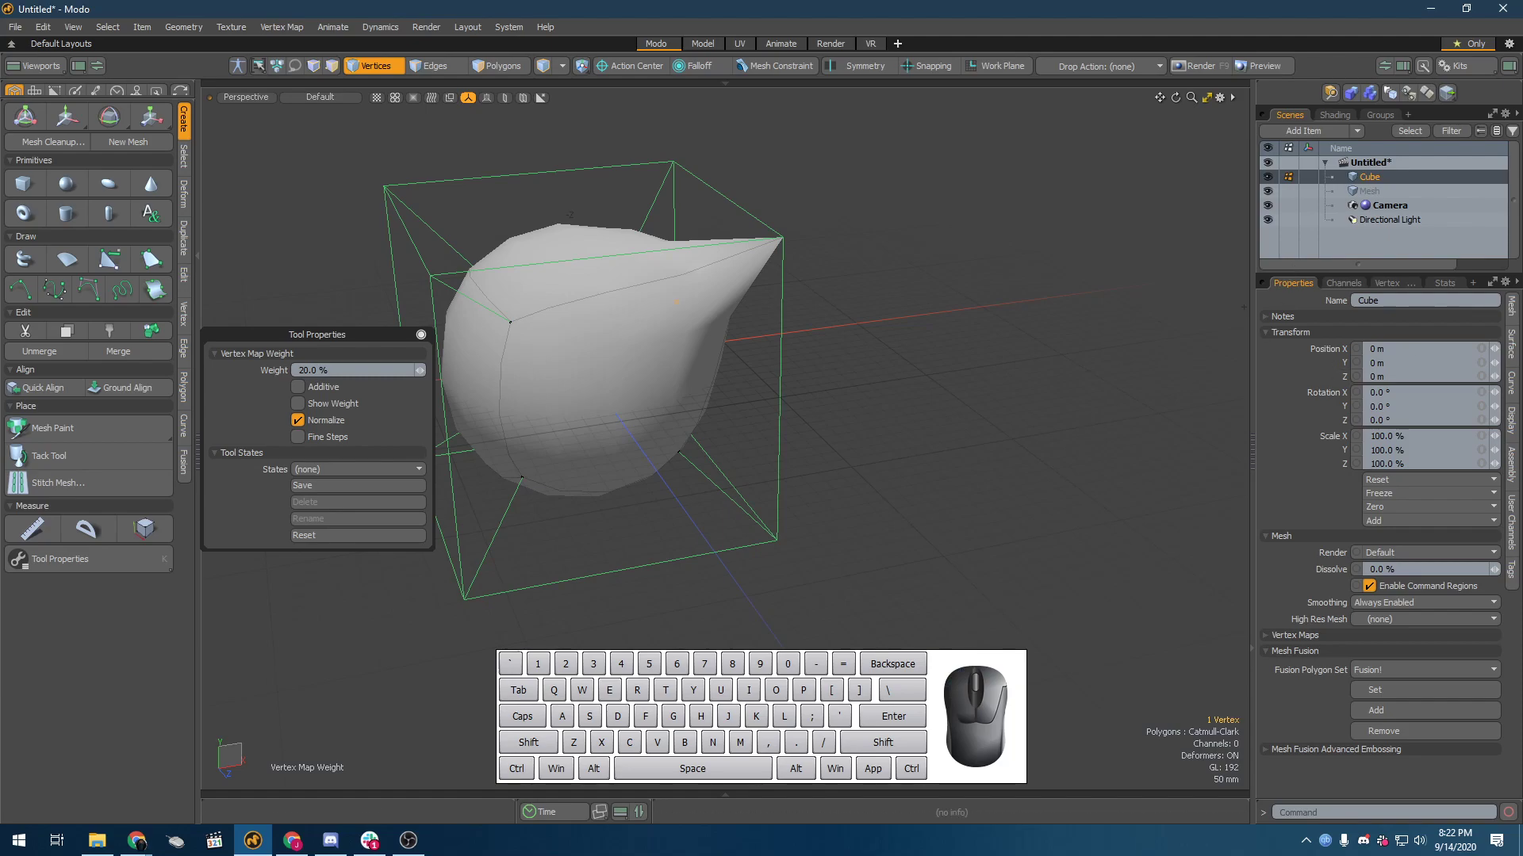
click(1511, 344)
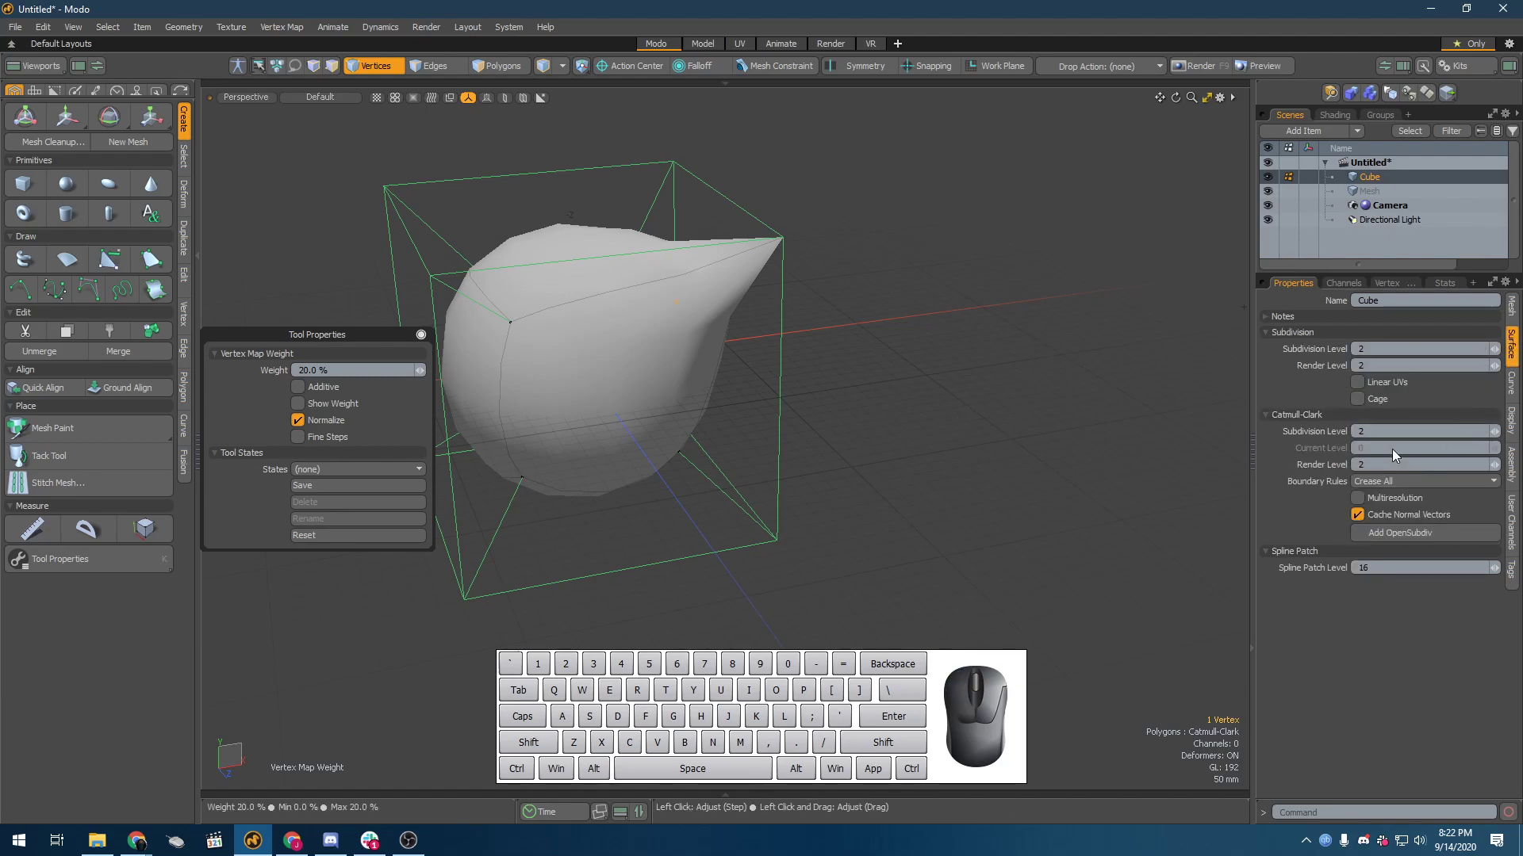
click(1497, 432)
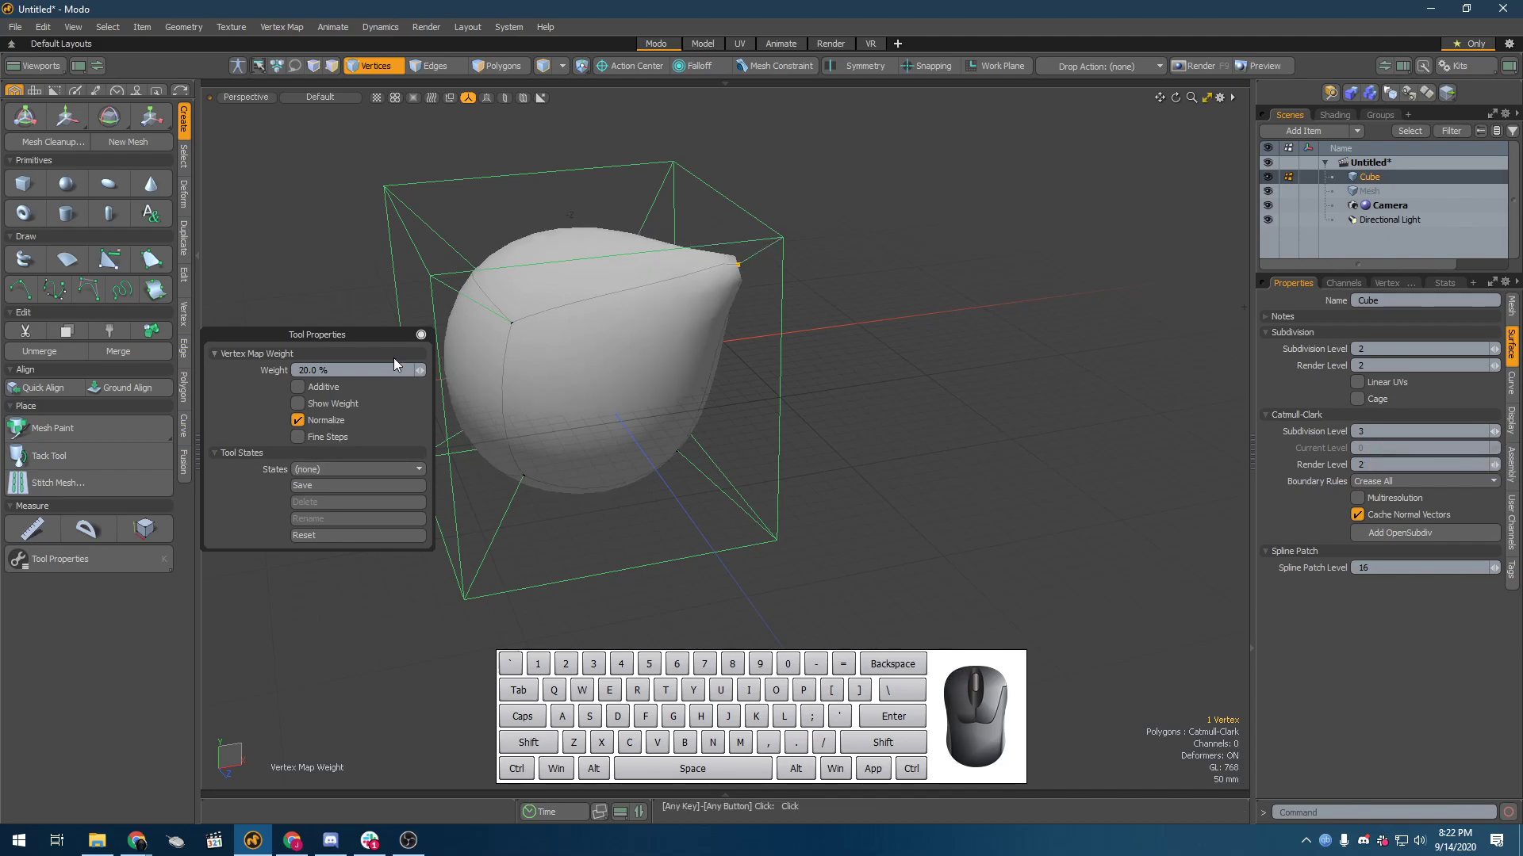
mouse_move(425, 370)
mouse_down()
mouse_move(447, 369)
mouse_move(420, 373)
mouse_up()
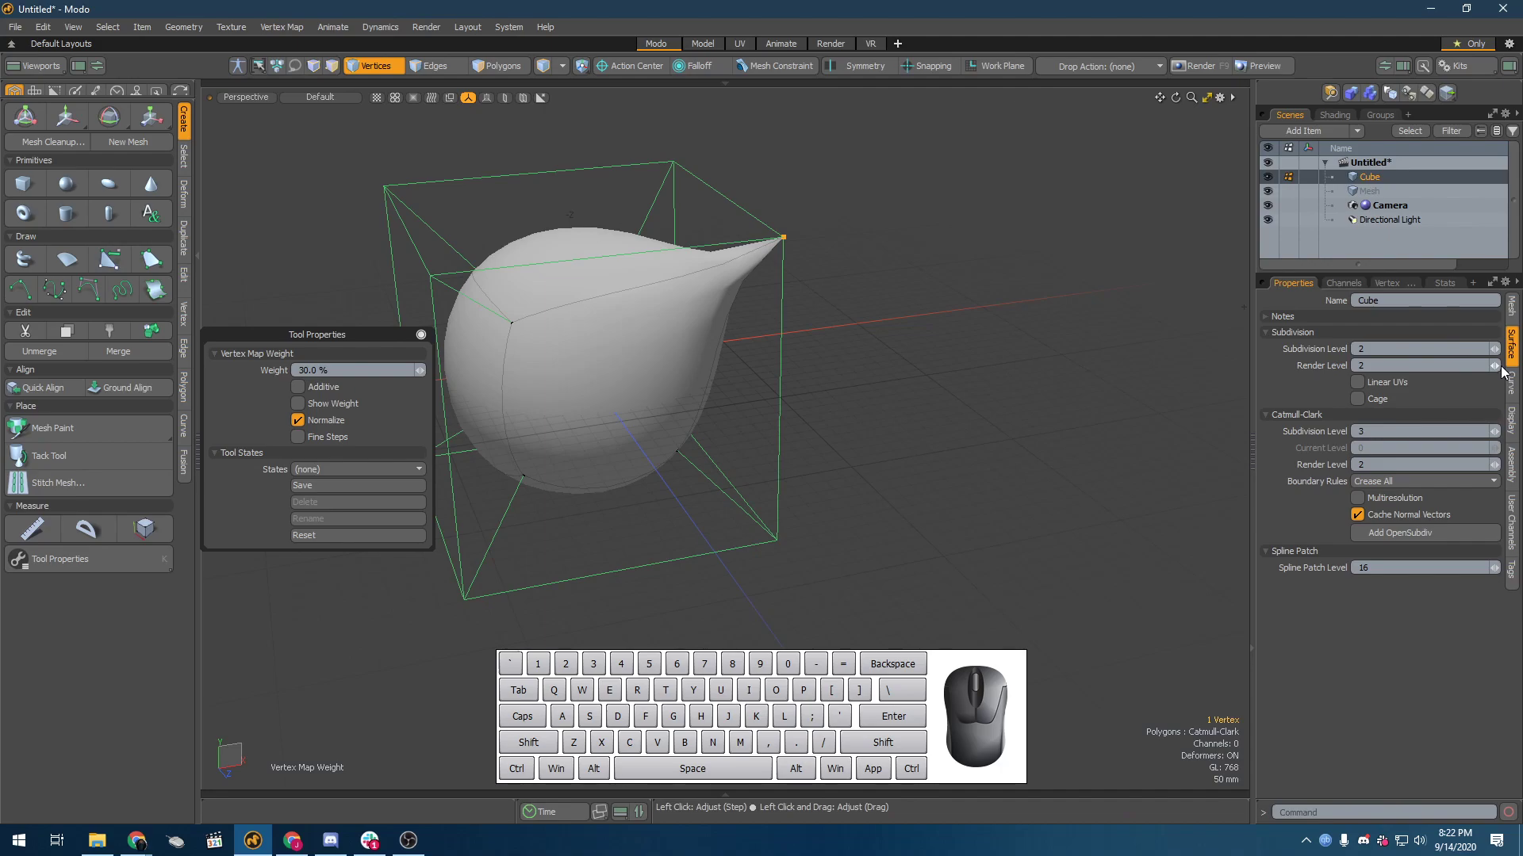
Step: Set the cube's Catmull-Clark subdivision level to 6 and the corner vertex's weight to 60%
click(1496, 433)
click(1497, 433)
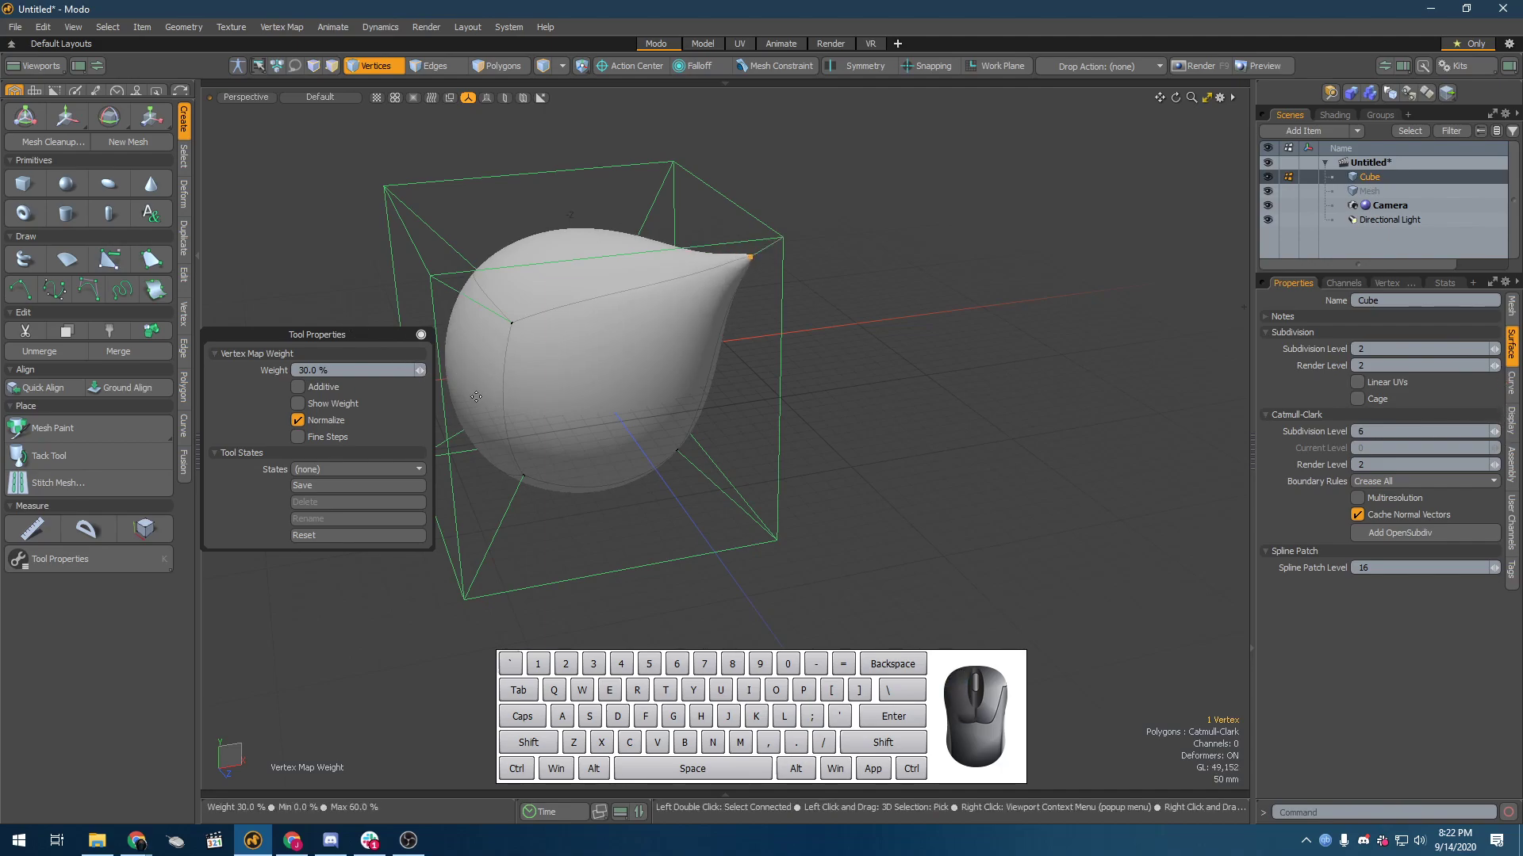
click(421, 370)
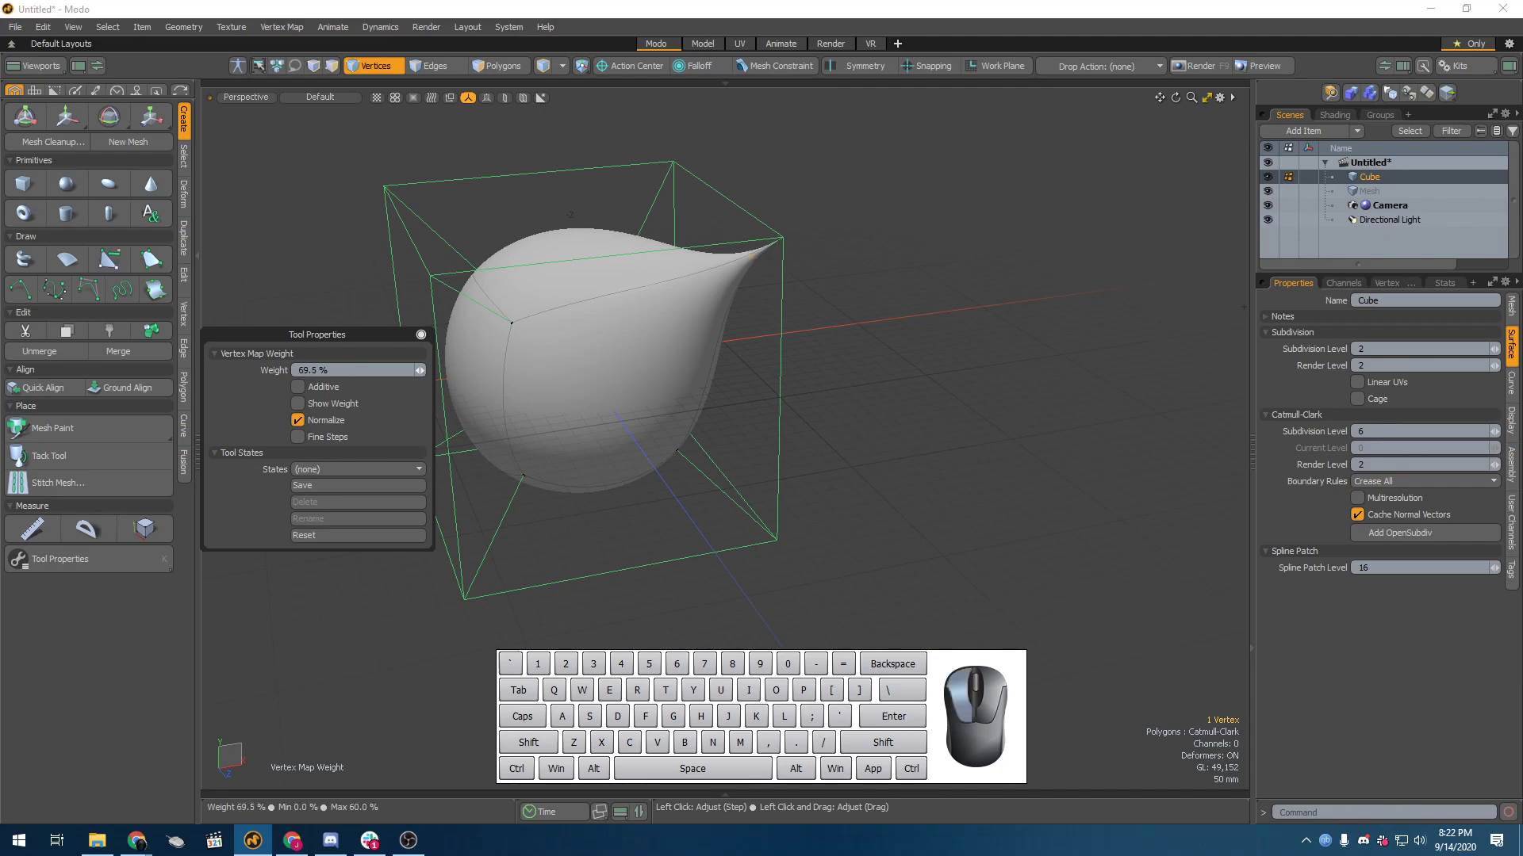
drag(420, 370, 417, 370)
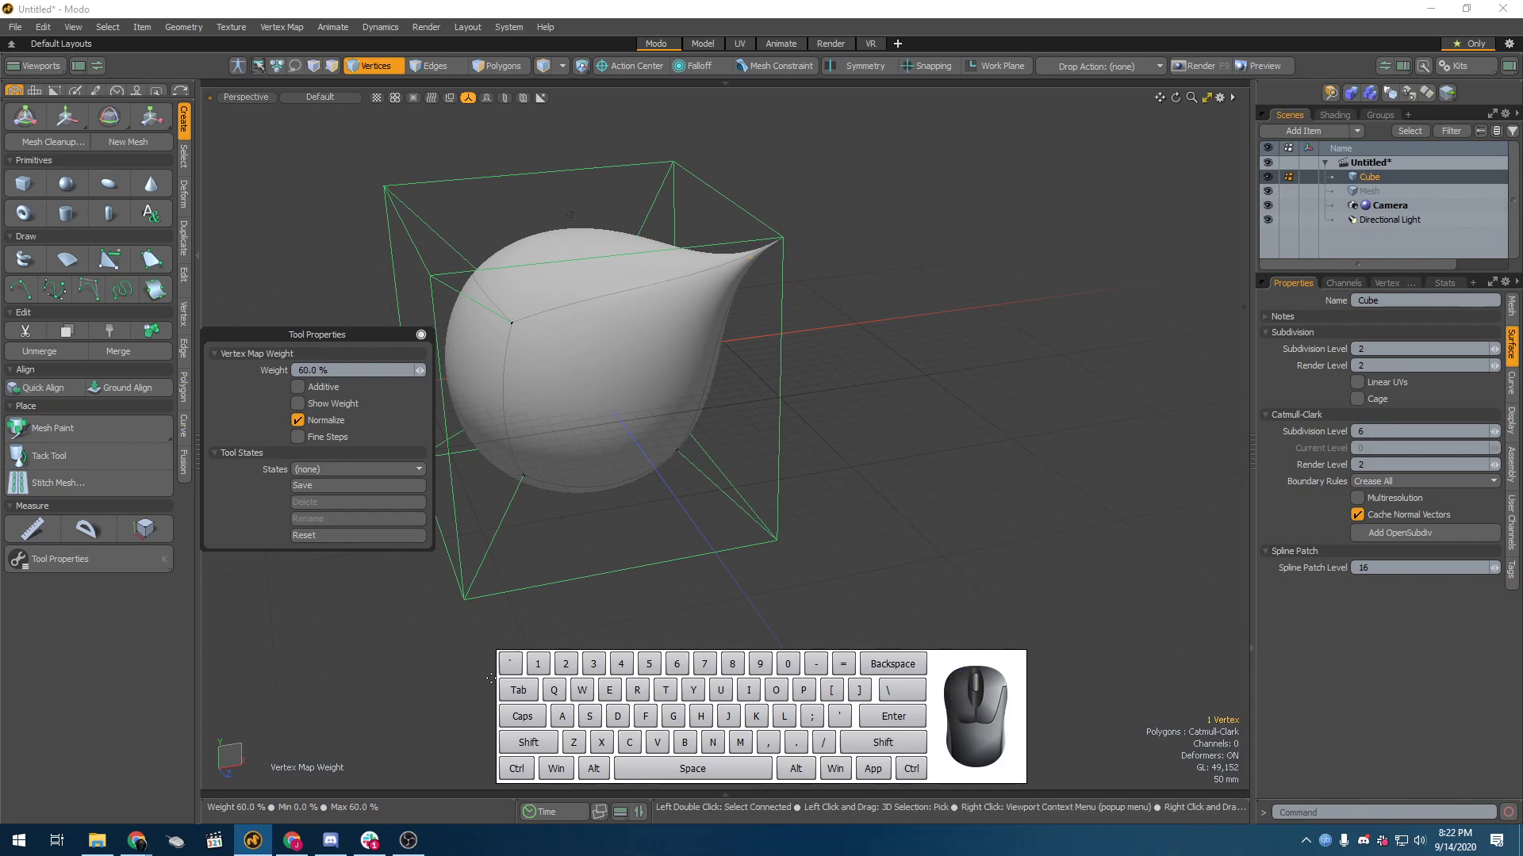
Step: Select a vertical edge away from the pointed corner and apply a 60% weight to it with the Weight Tool
scroll(653, 607, down, 3)
alt+drag(625, 505, 762, 464)
alt+drag(605, 564, 696, 548)
key(2)
click(724, 545)
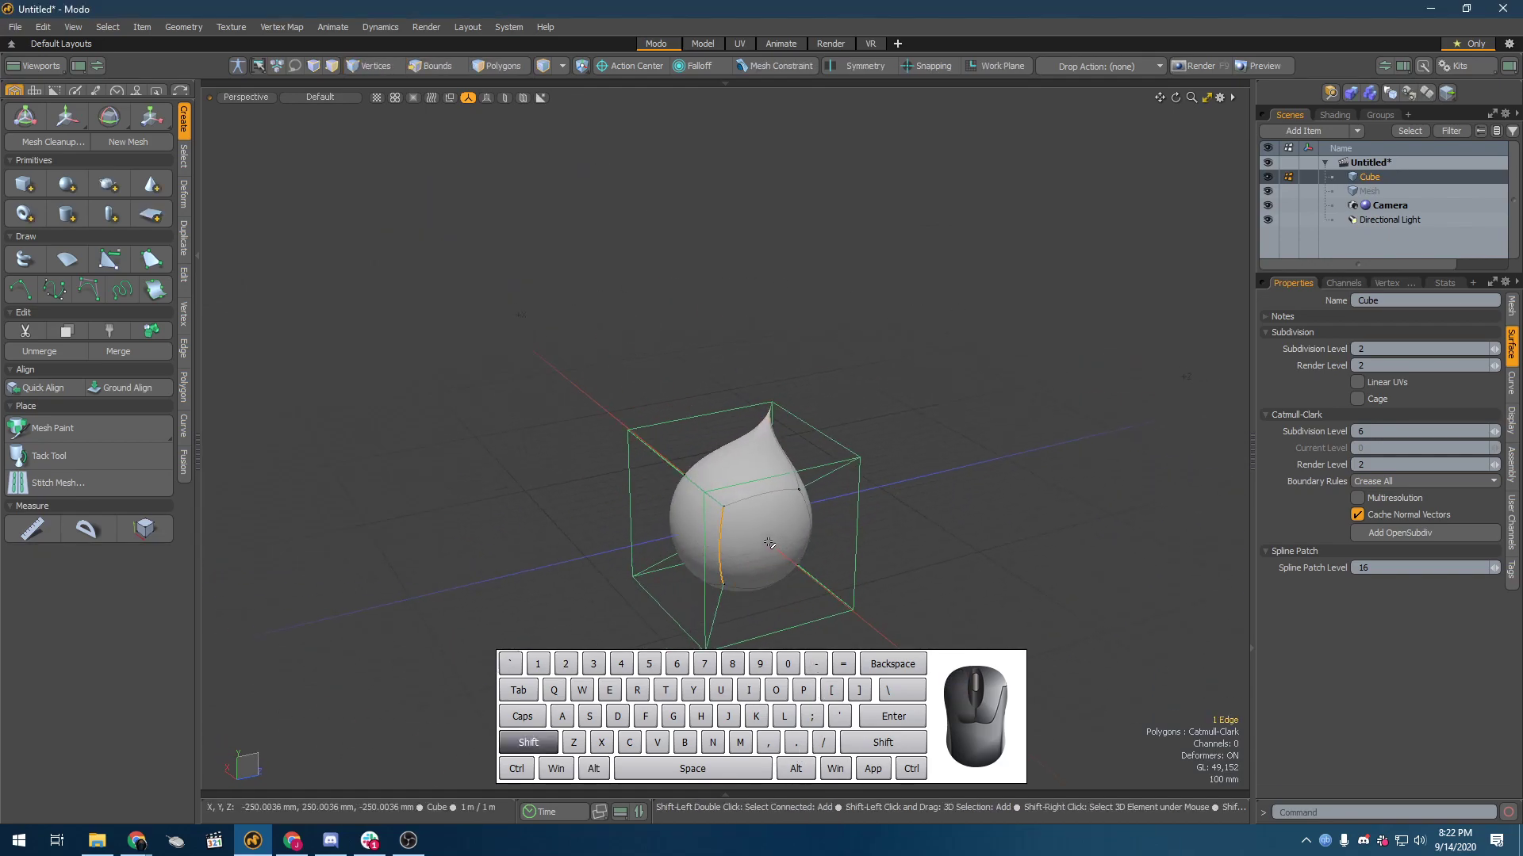
key(shift+w)
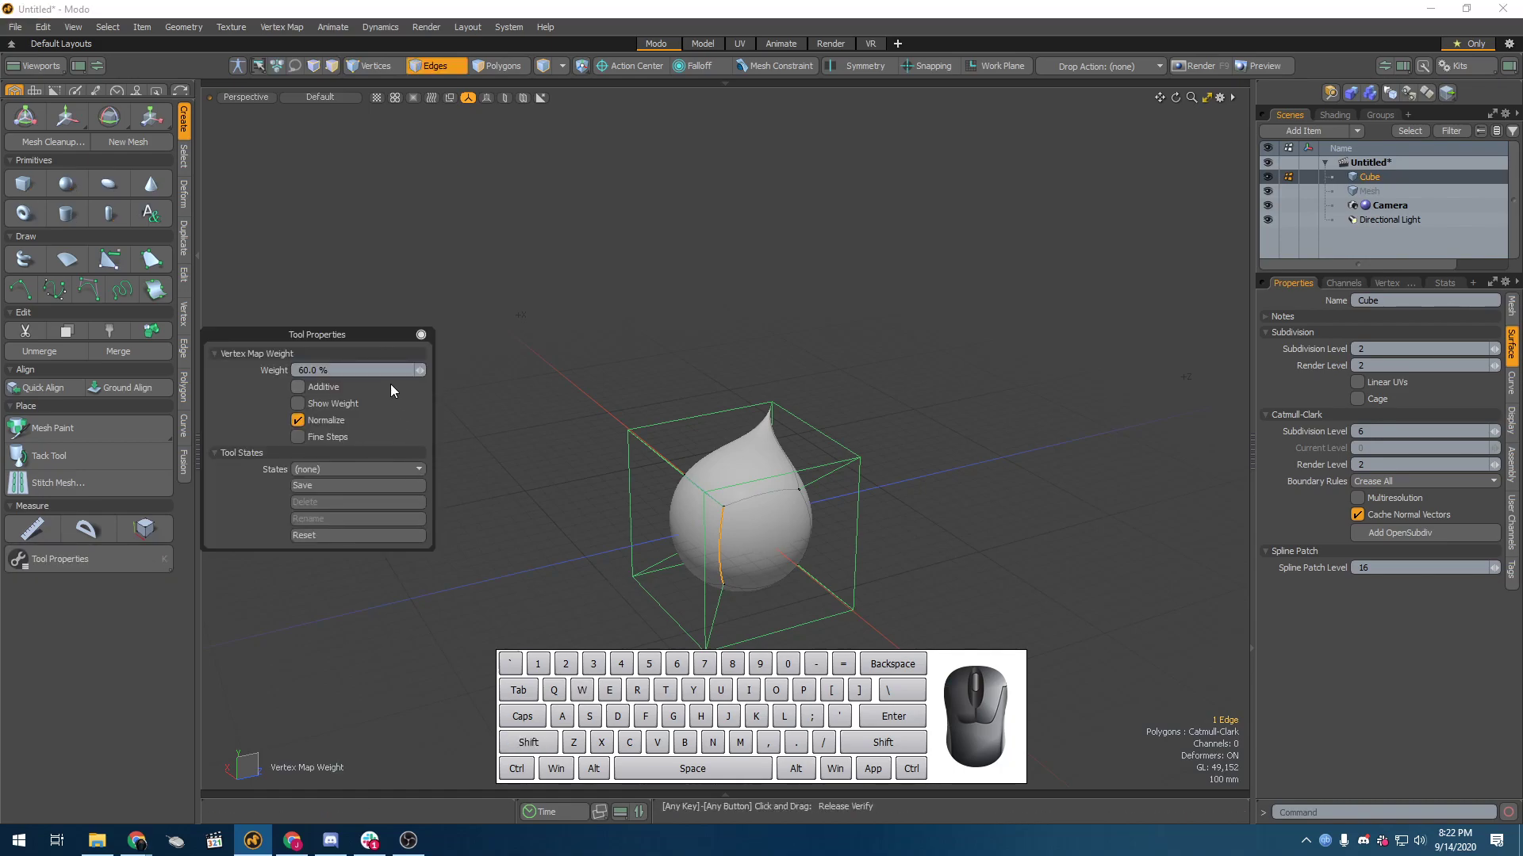
click(420, 374)
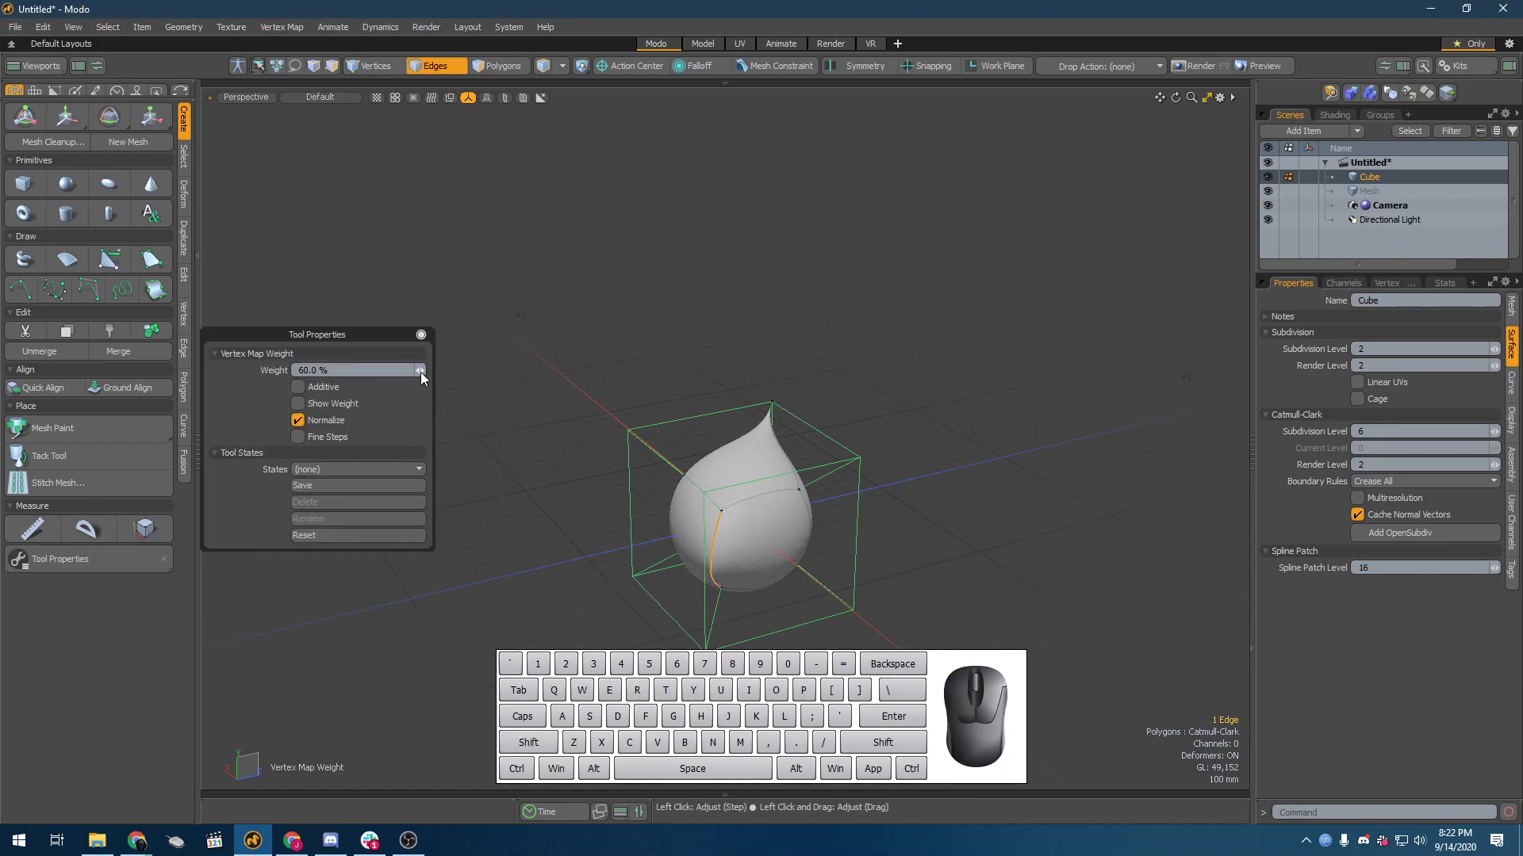
Step: Try the selected edge's weight at 100%, then bring it down to 50%
alt+drag(671, 534, 532, 491)
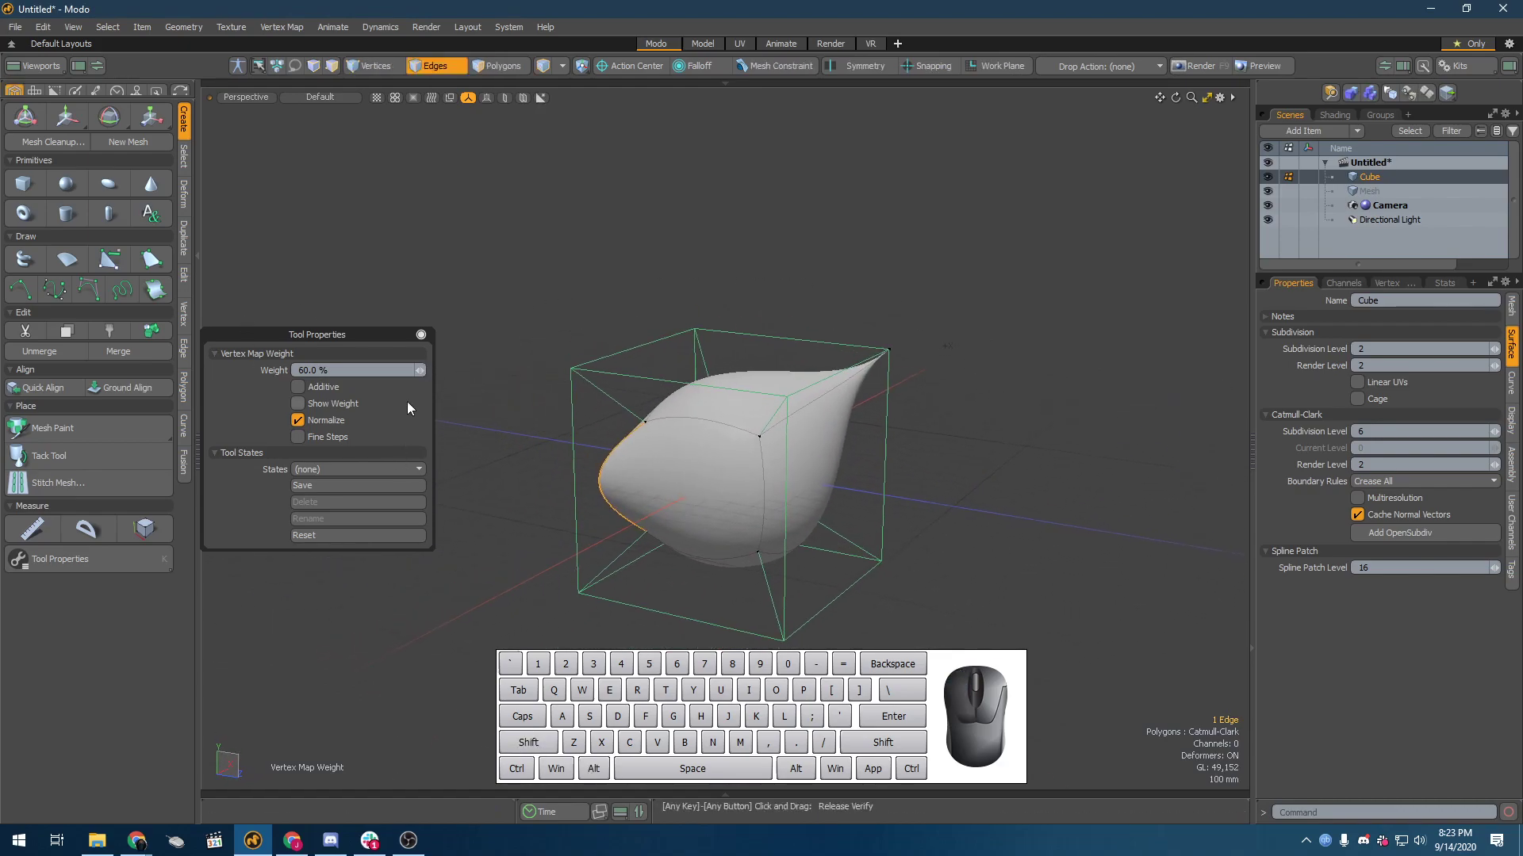
drag(420, 370, 504, 370)
drag(626, 370, 419, 370)
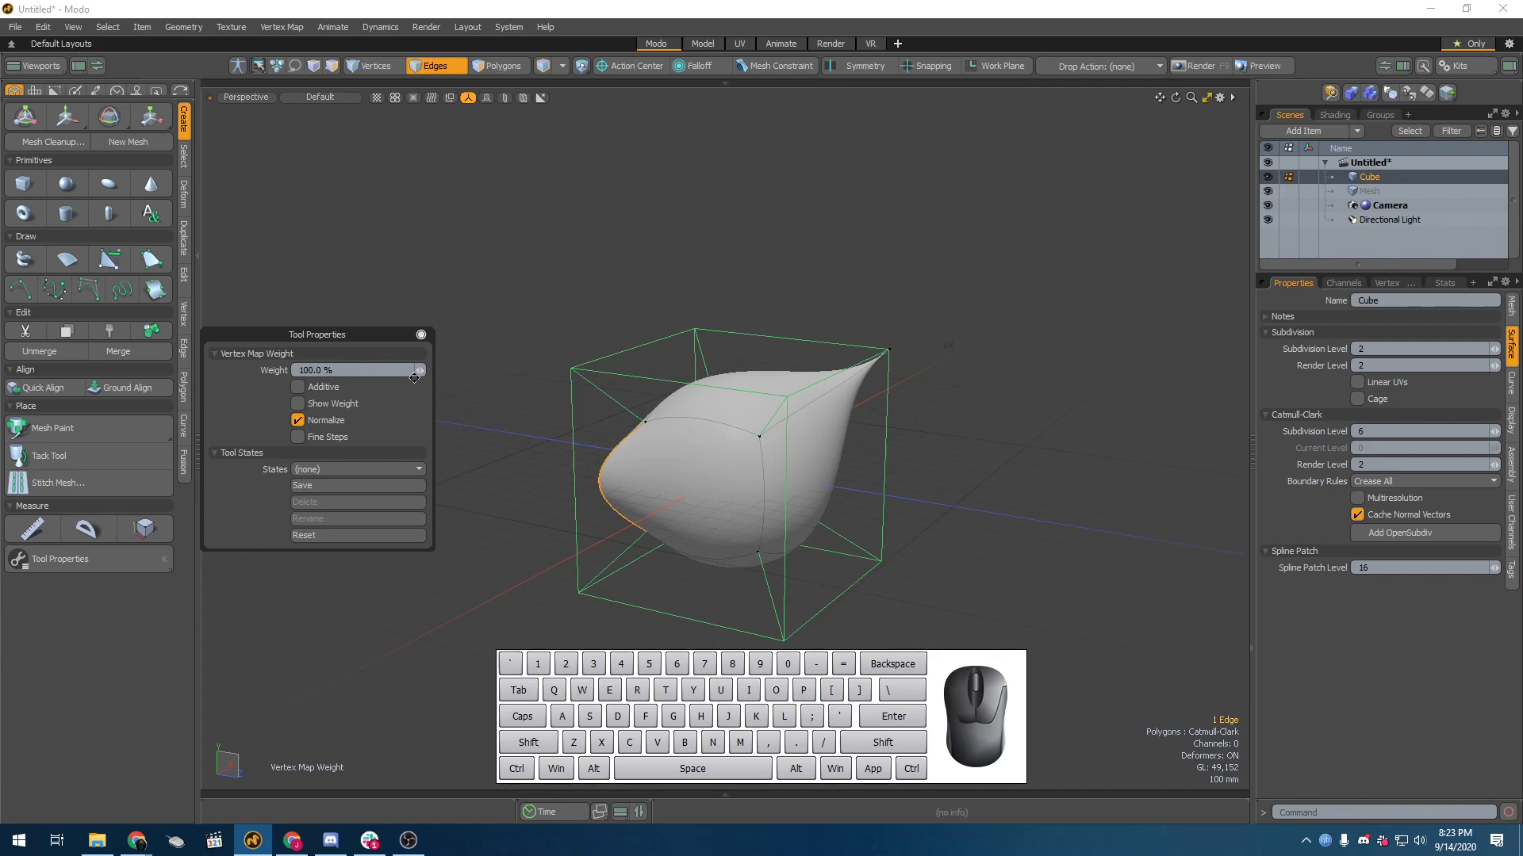
drag(420, 370, 298, 370)
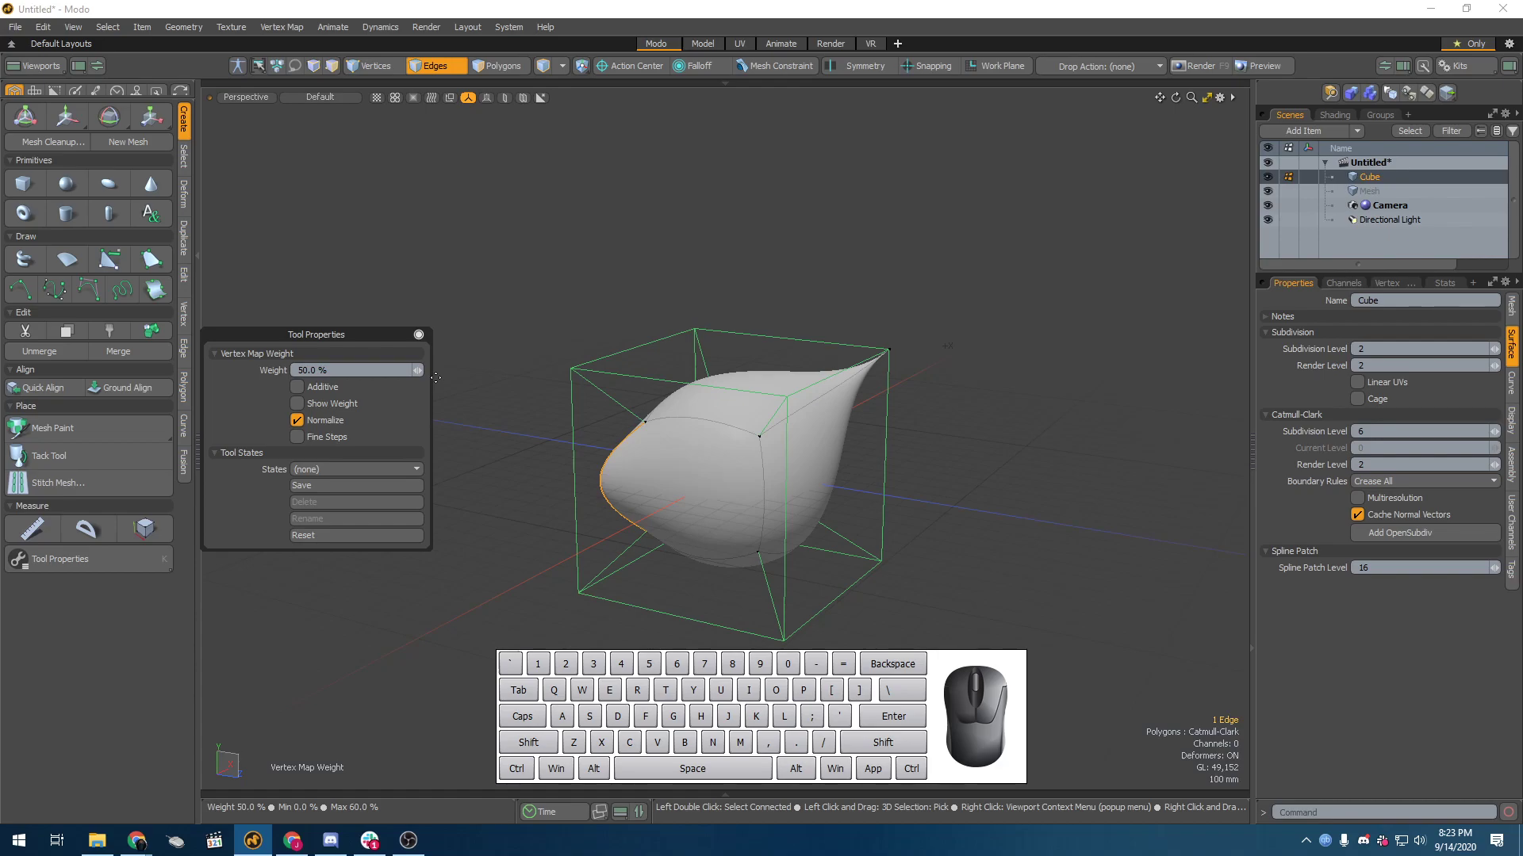
Step: Drop the Weight Tool, clear the edge selection and switch the viewport shading to Vertex Map
key(q)
click(599, 327)
alt+drag(462, 492, 630, 530)
double_click(826, 455)
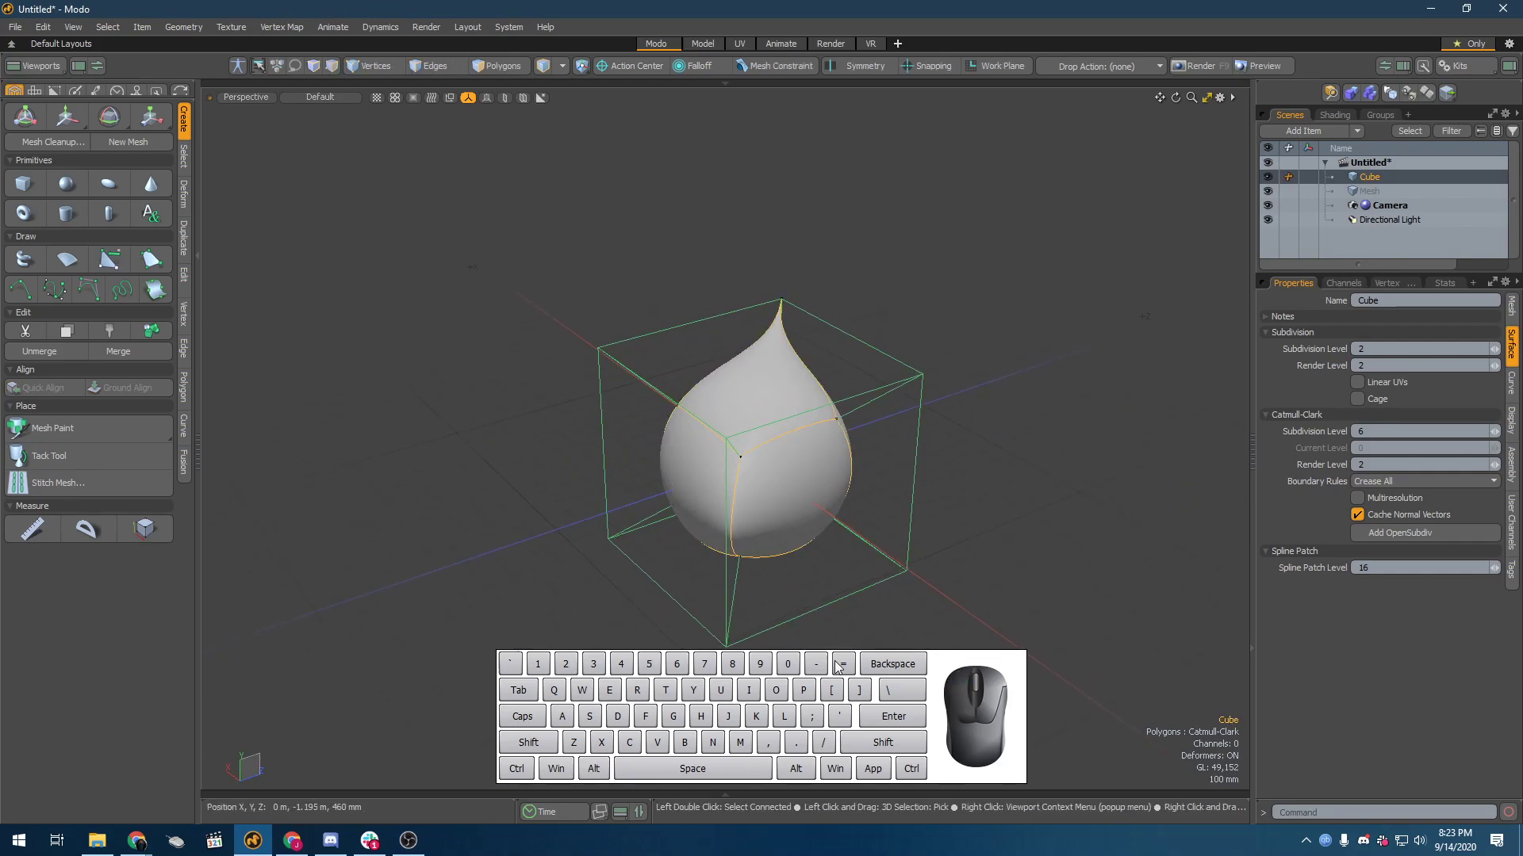
click(316, 96)
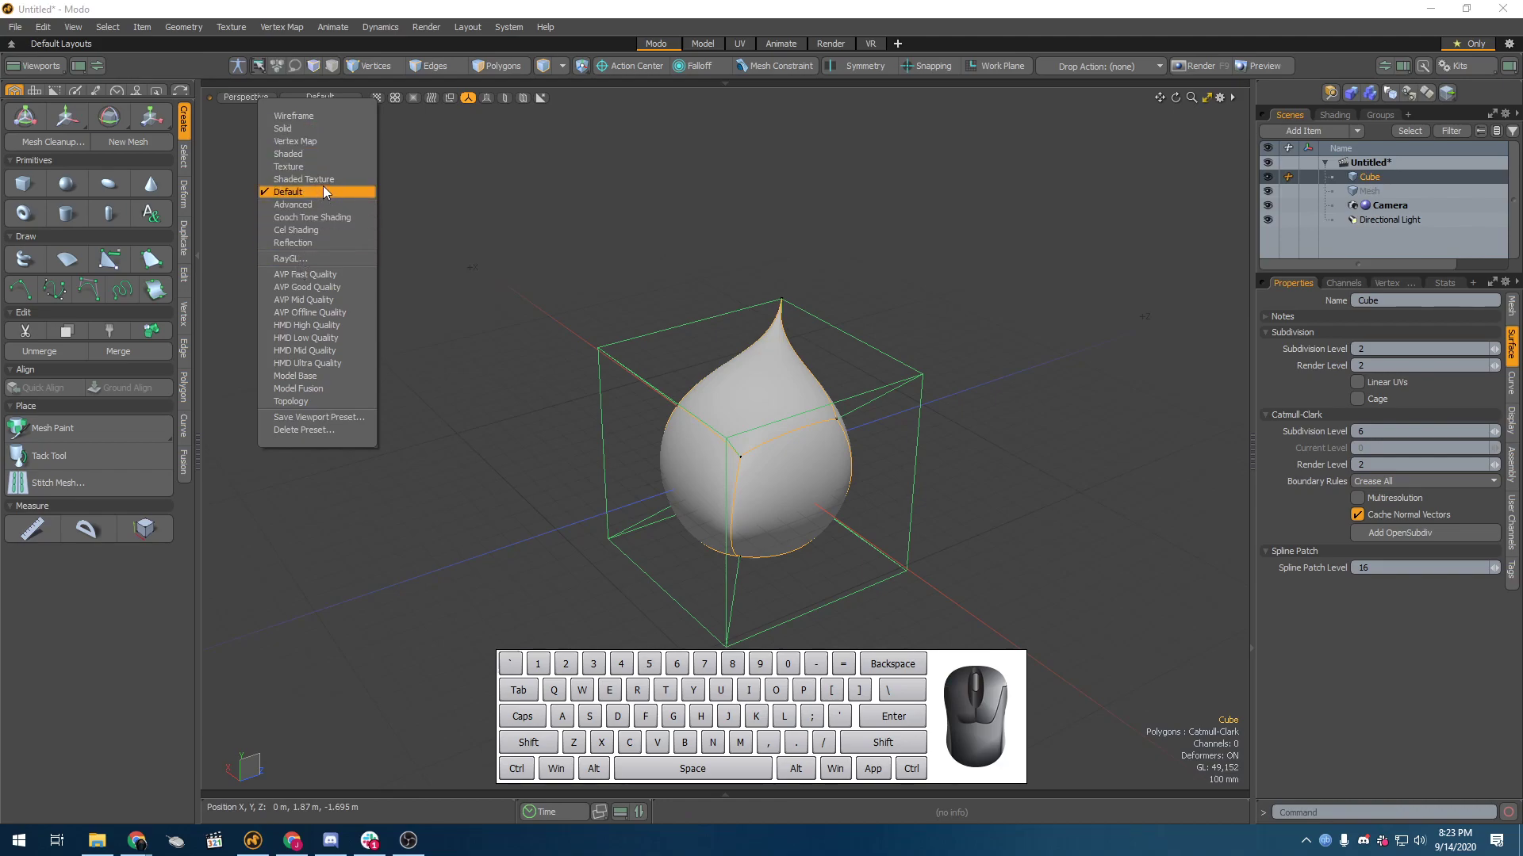
click(350, 141)
alt+drag(825, 444, 878, 441)
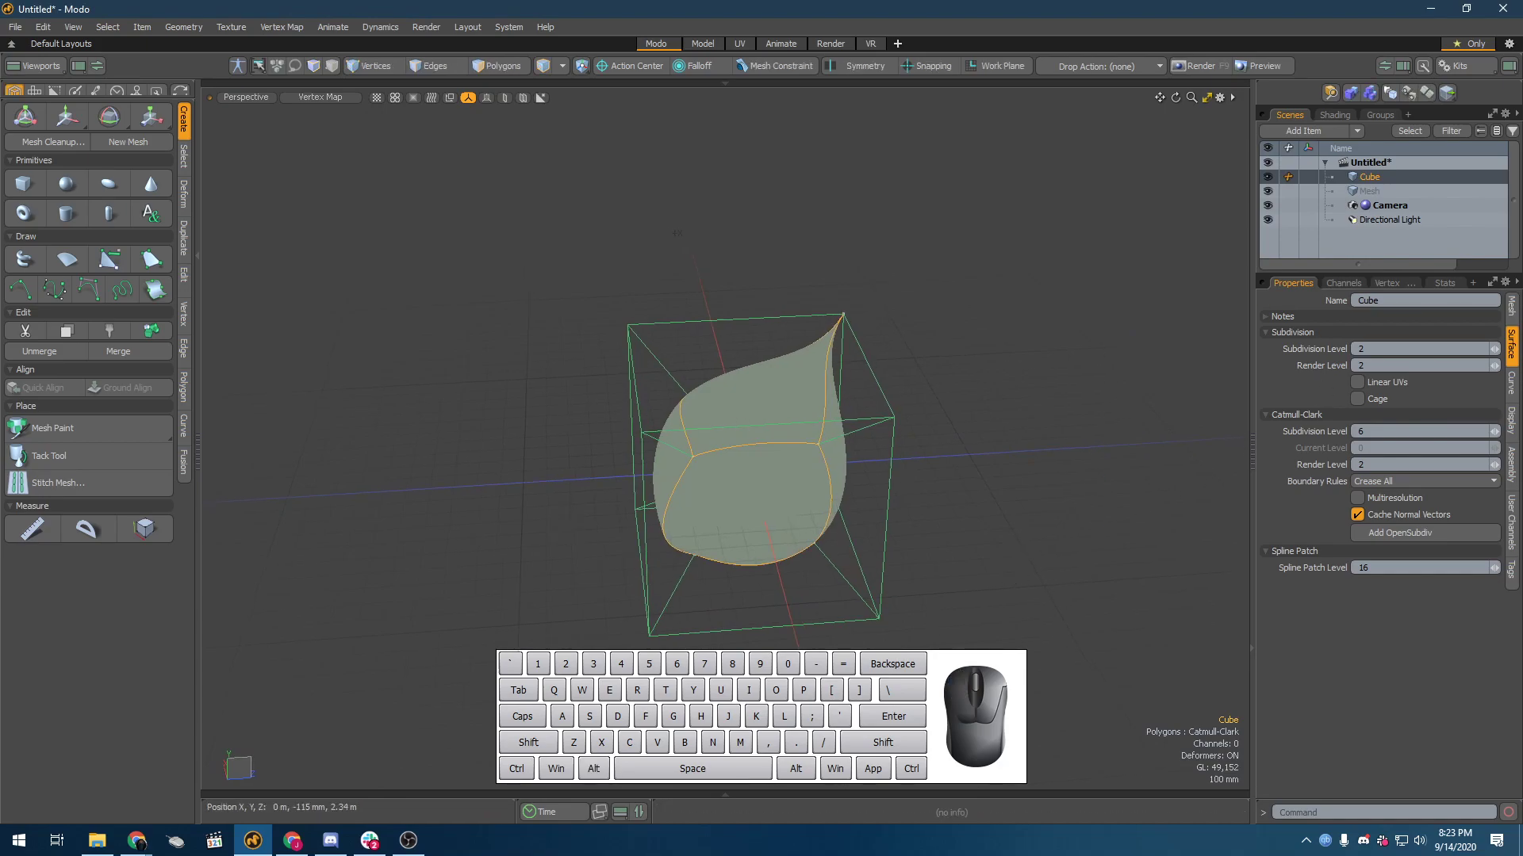
Step: Expand the Weight Maps in the vertex map list and select the Subdivision map
click(1445, 284)
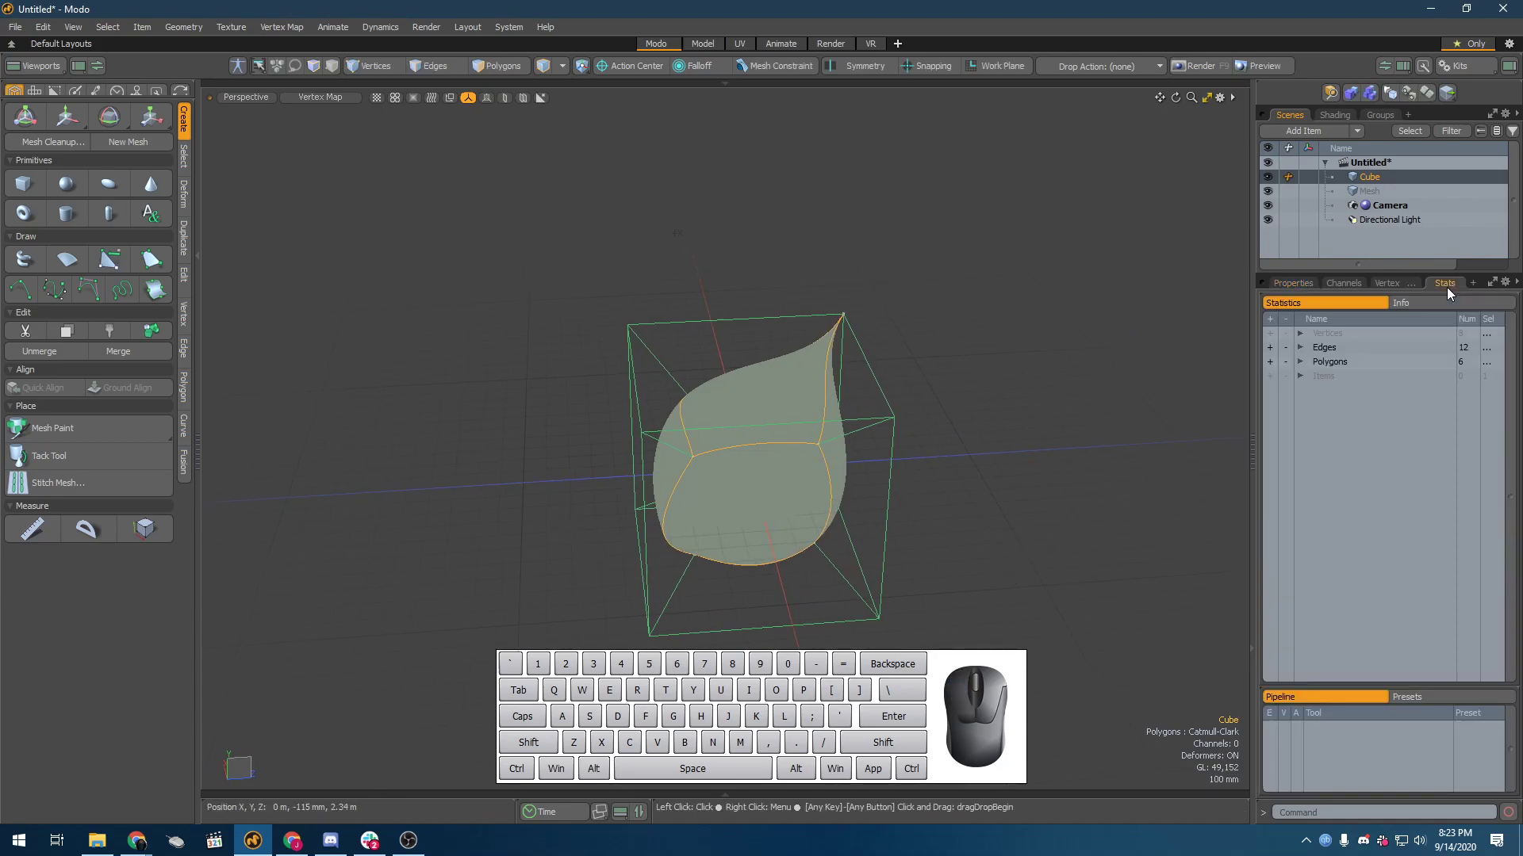
click(1397, 286)
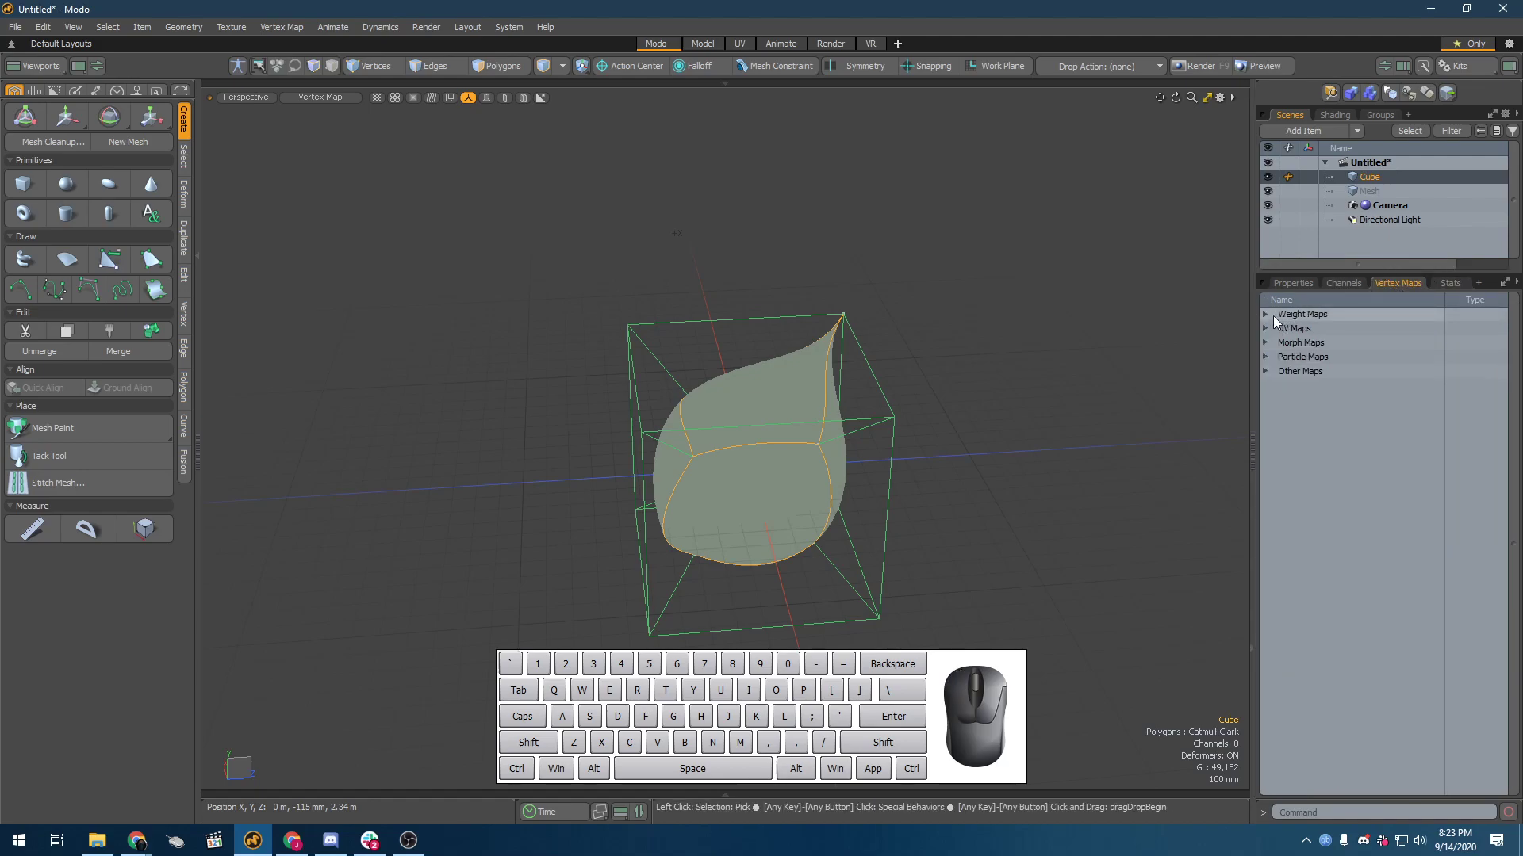
click(1266, 316)
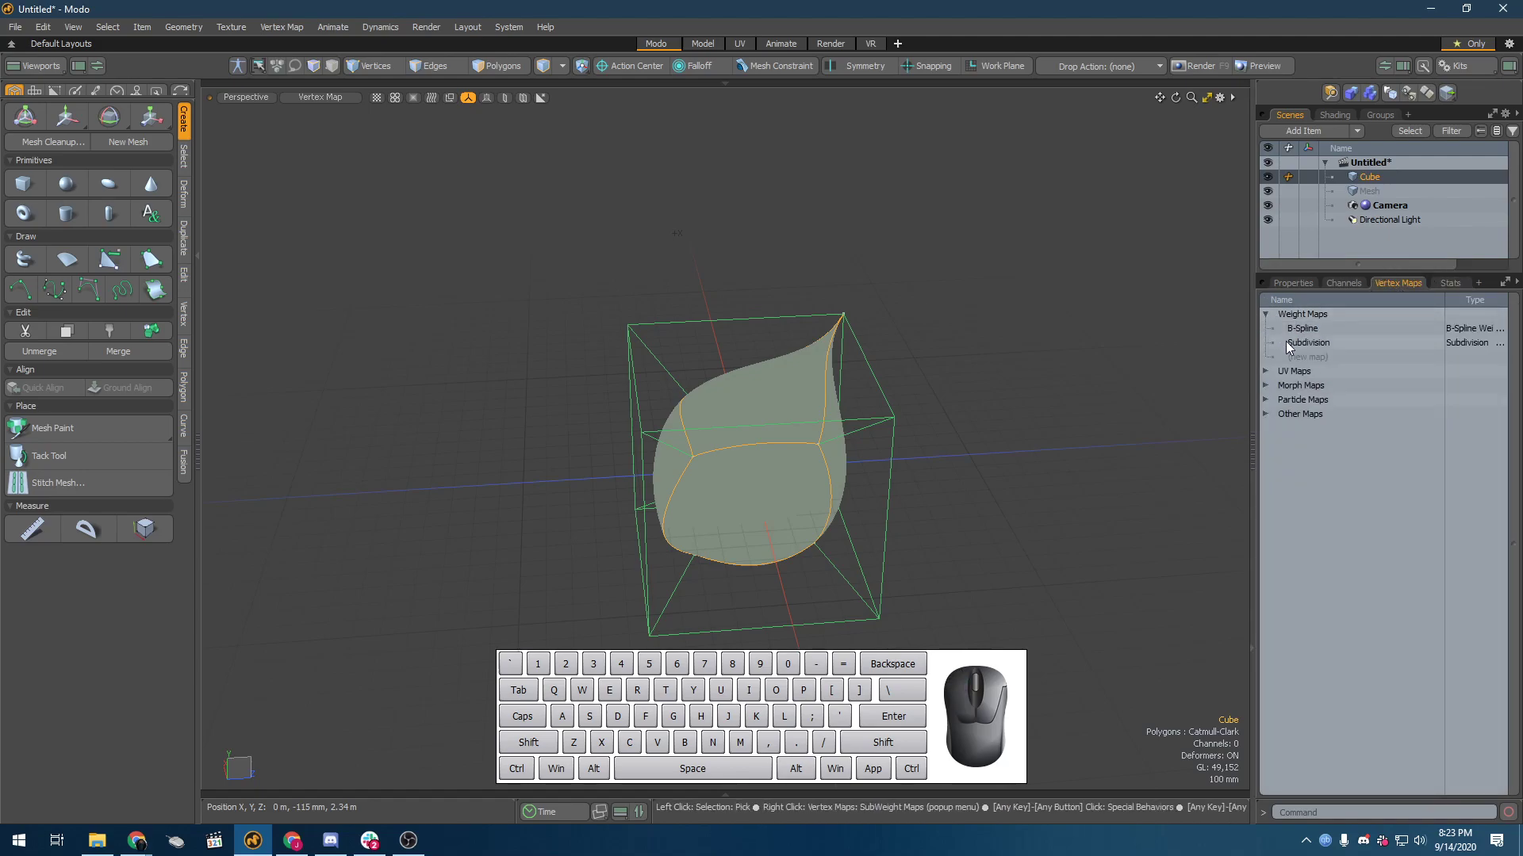
click(1296, 341)
Step: Examine the weight colouring around the weighted edge and pointed corner vertex, comparing the B-Spline and Subdivision maps
mouse_move(801, 508)
alt+mouse_down()
mouse_move(908, 393)
mouse_move(736, 379)
alt+mouse_up()
key(1)
right_drag(989, 368, 1006, 408)
alt+drag(1059, 409, 519, 468)
alt+right_drag(539, 456, 730, 429)
key(shift+a)
alt+drag(555, 438, 747, 406)
key(1)
click(773, 403)
right_drag(781, 405, 752, 523)
right_drag(782, 387, 663, 502)
alt+shift+drag(663, 502, 563, 491)
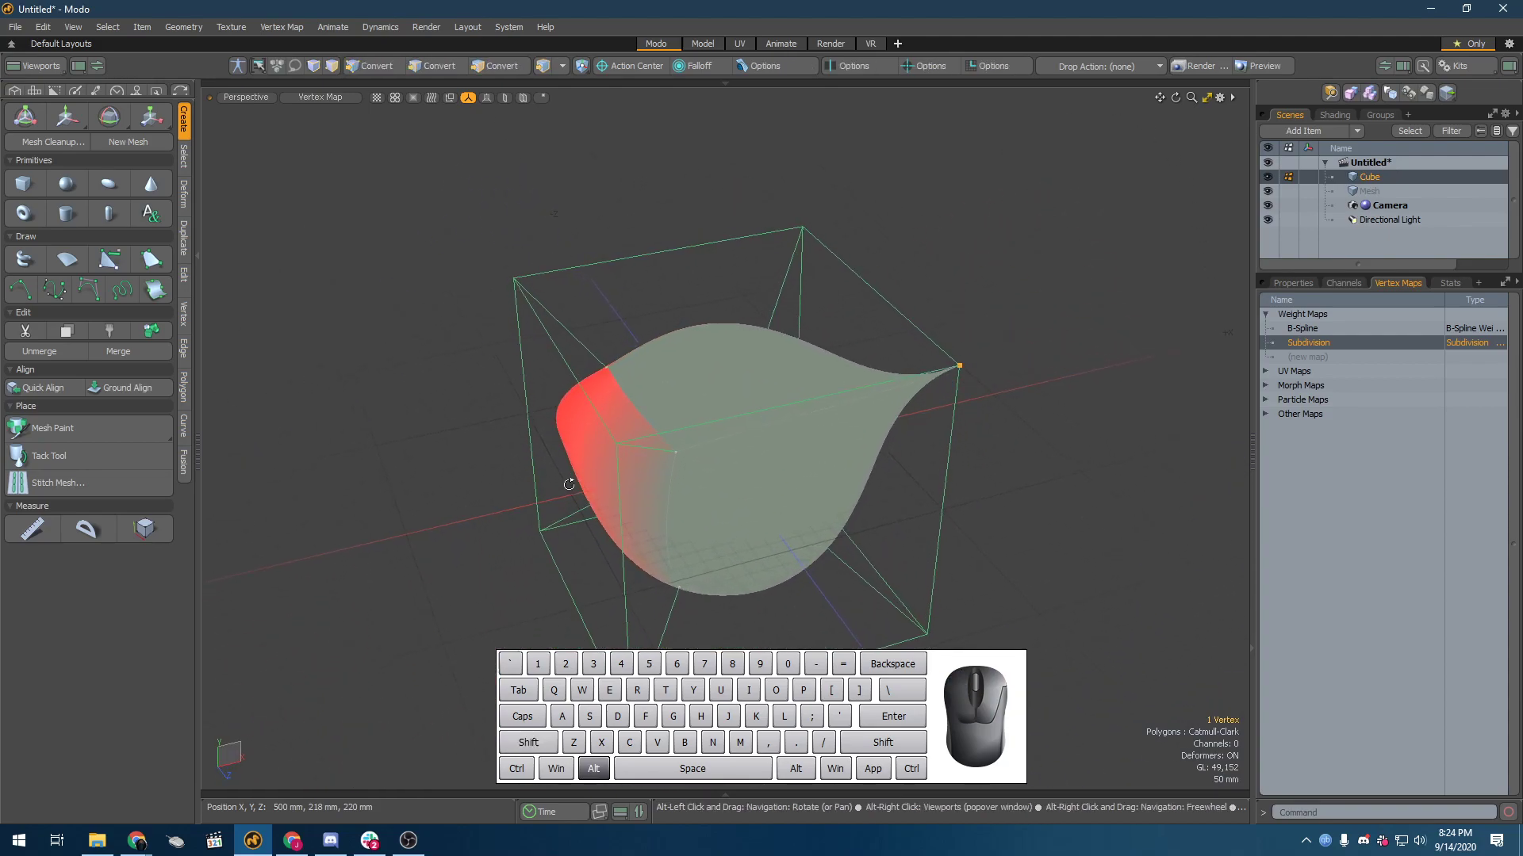
click(1373, 328)
click(1364, 344)
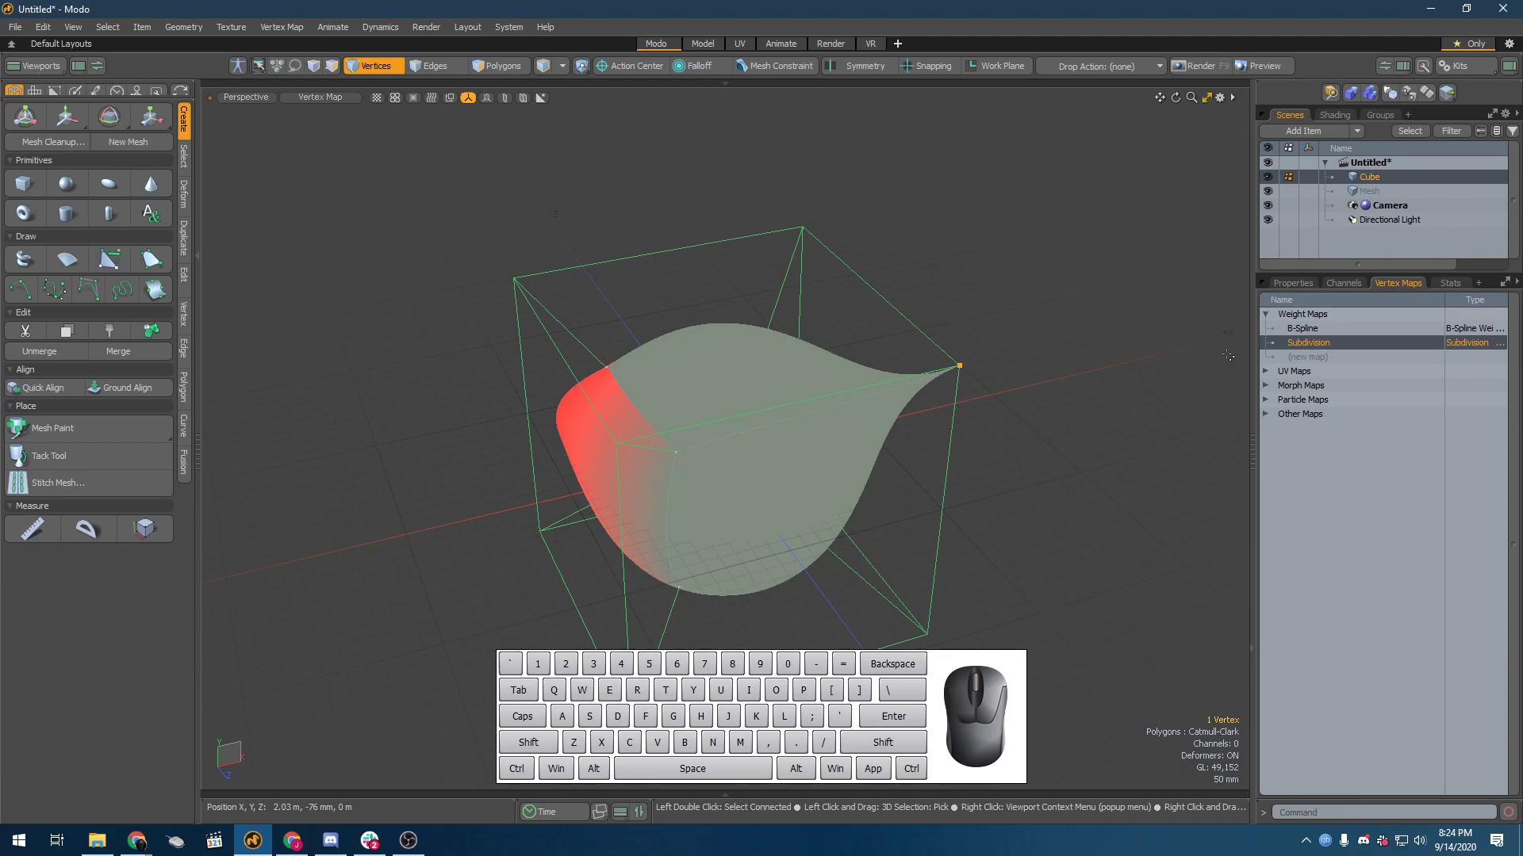
Step: Close the weighted cube scene without saving its changes
key(ctrl)
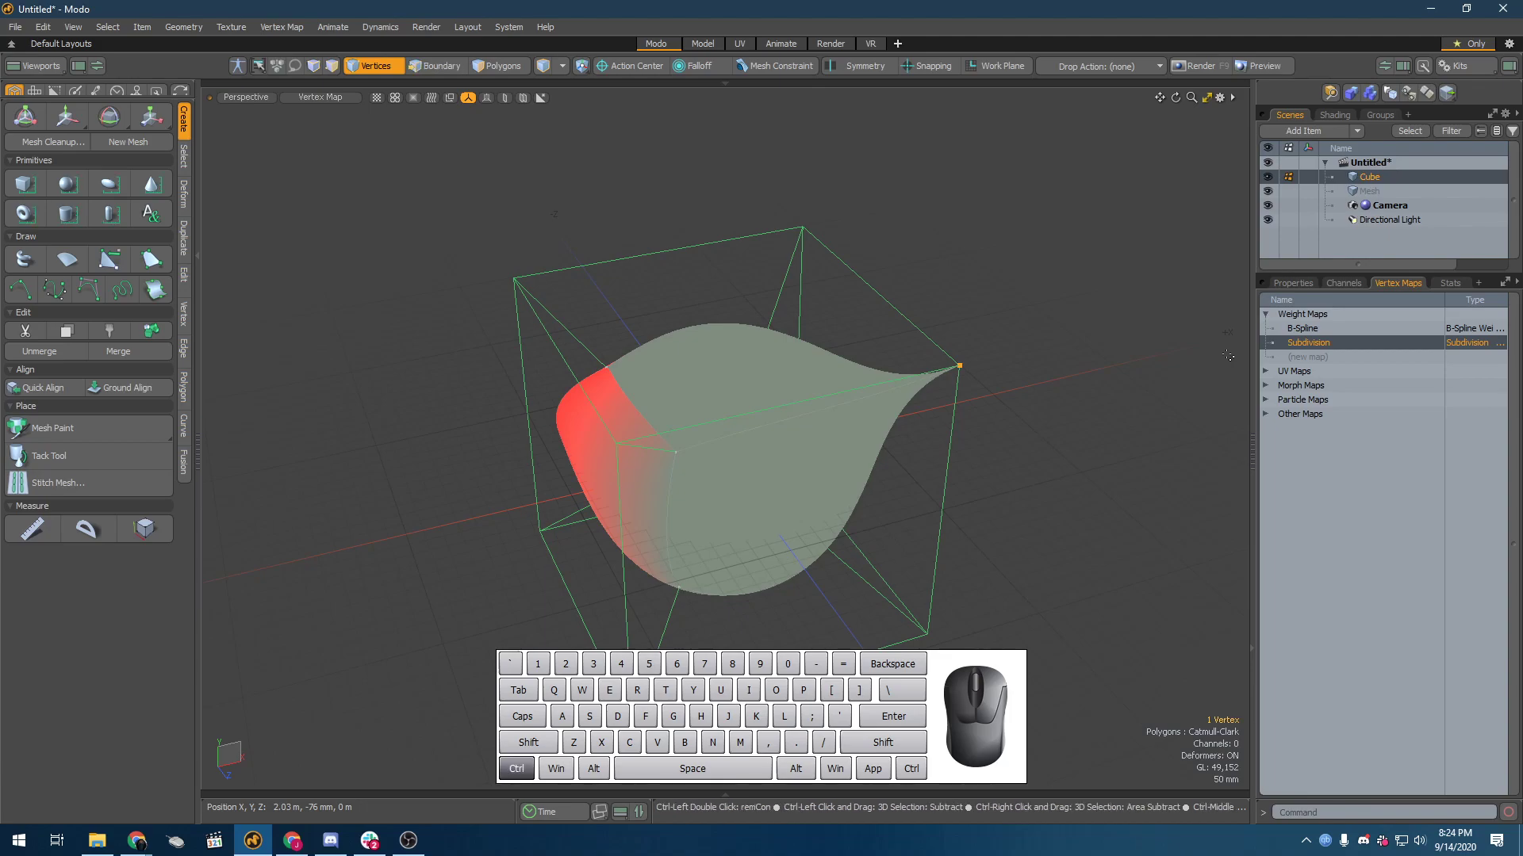
key(ctrl+w)
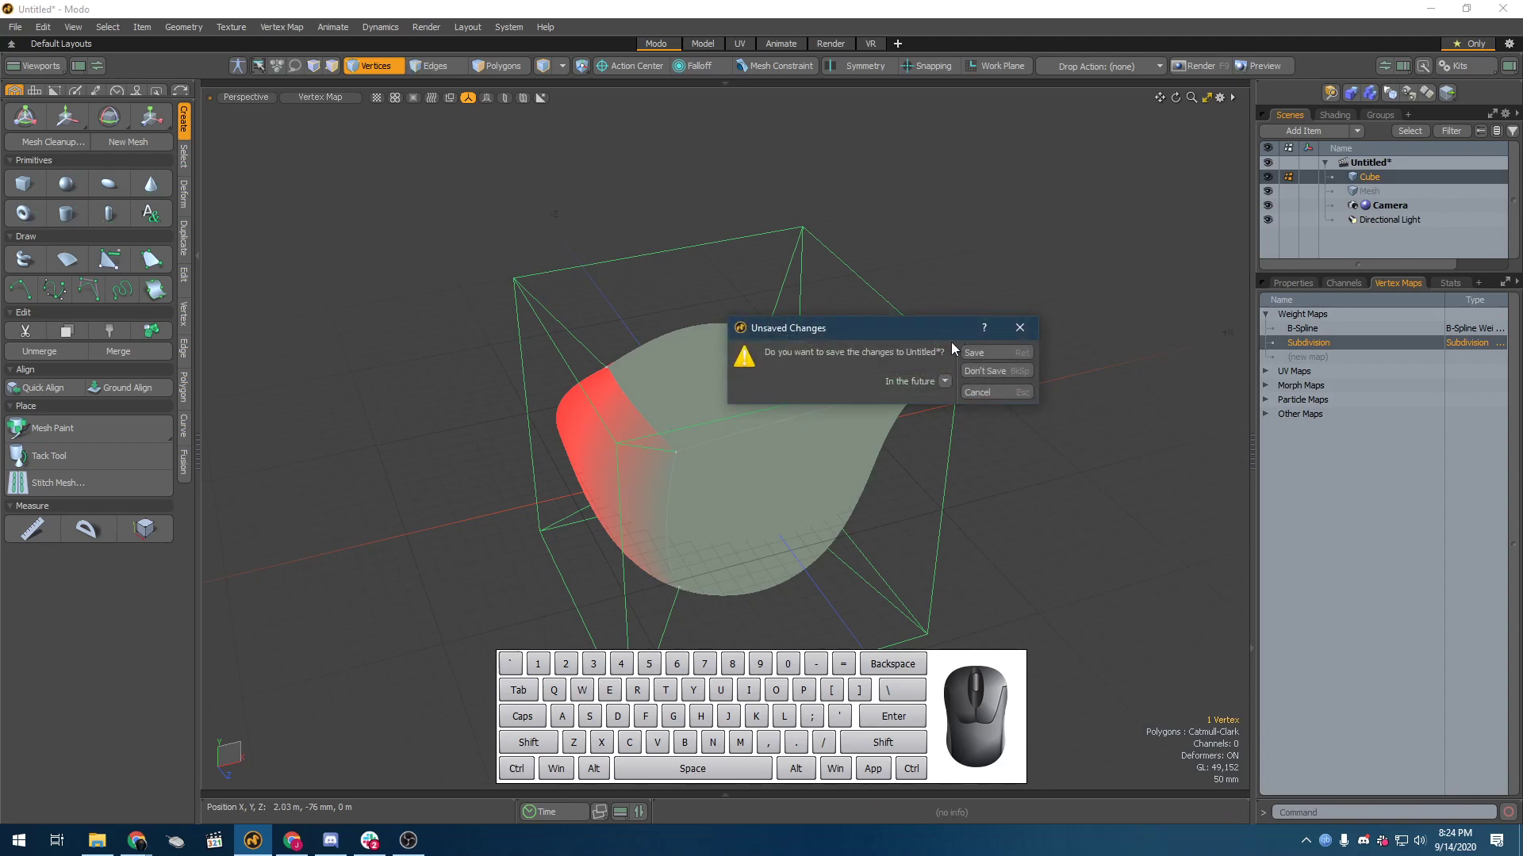
click(985, 372)
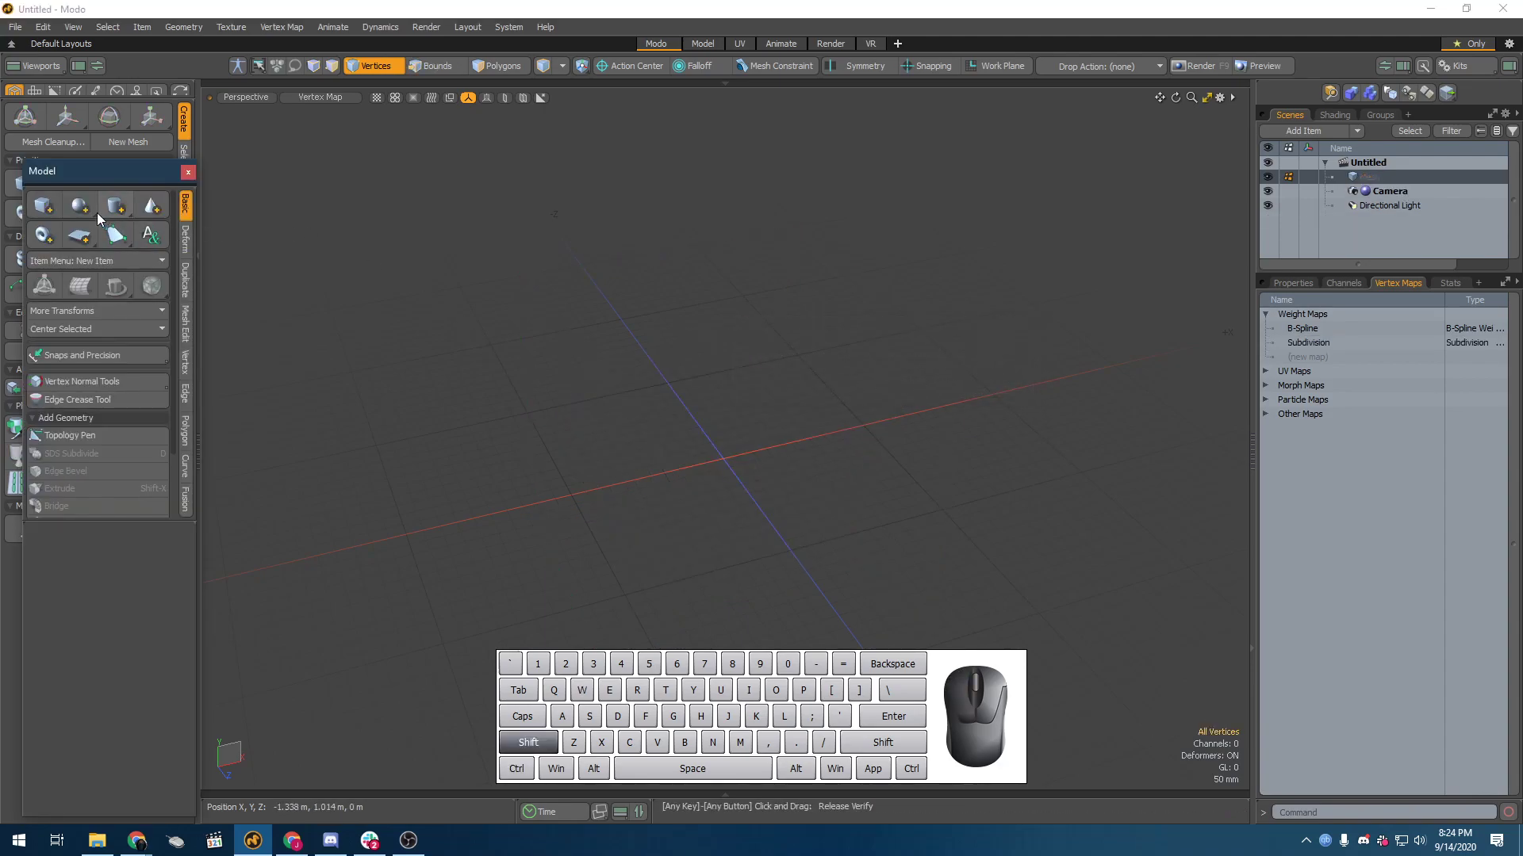
Step: Add a sphere item at the origin, set the viewport shading to Default and move the Model palette clear of the tool column
shift+click(79, 207)
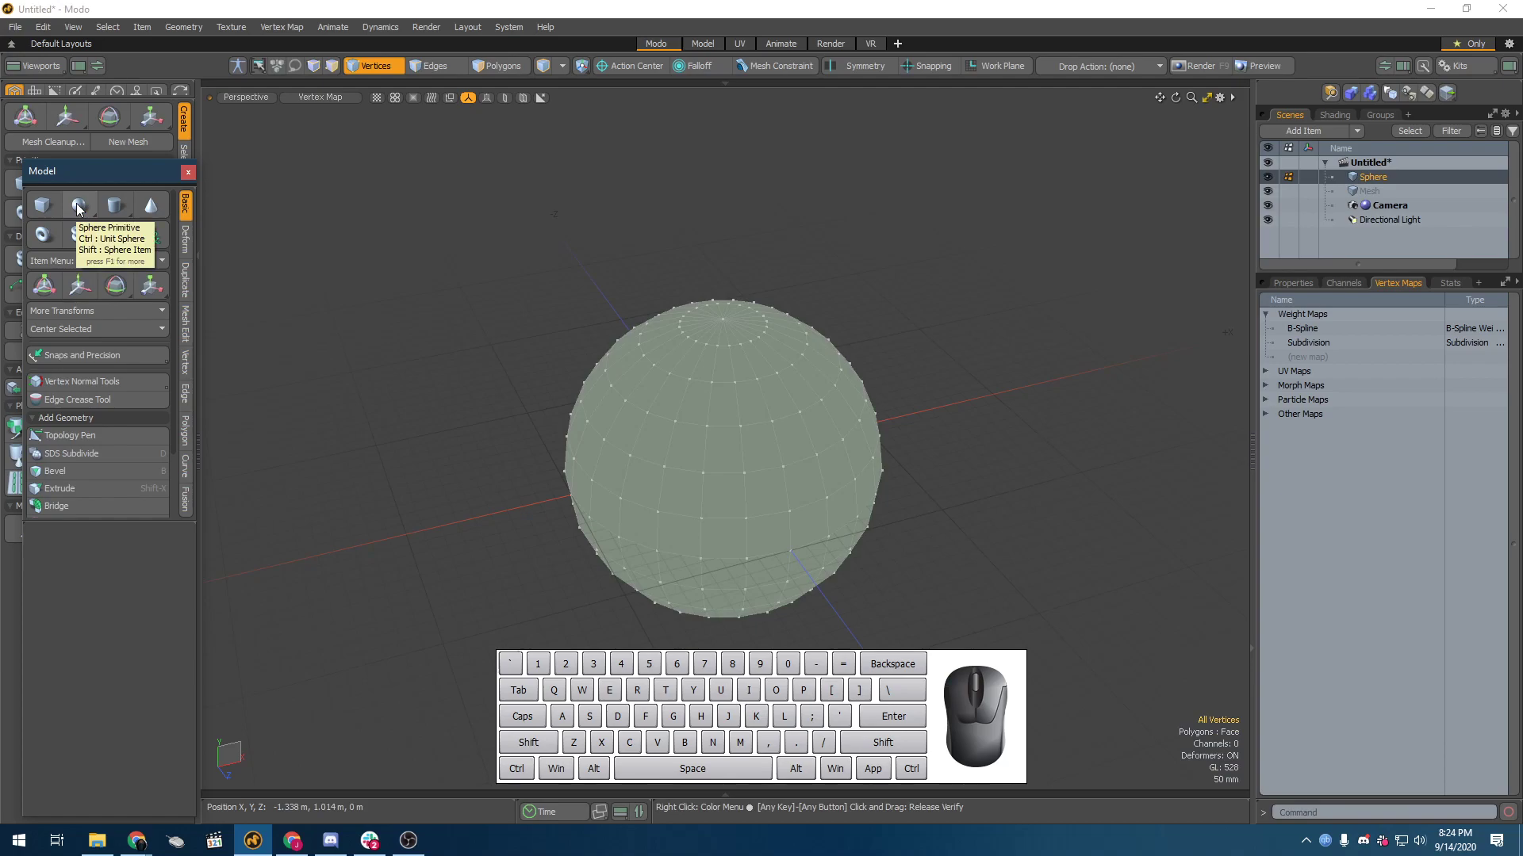
click(316, 95)
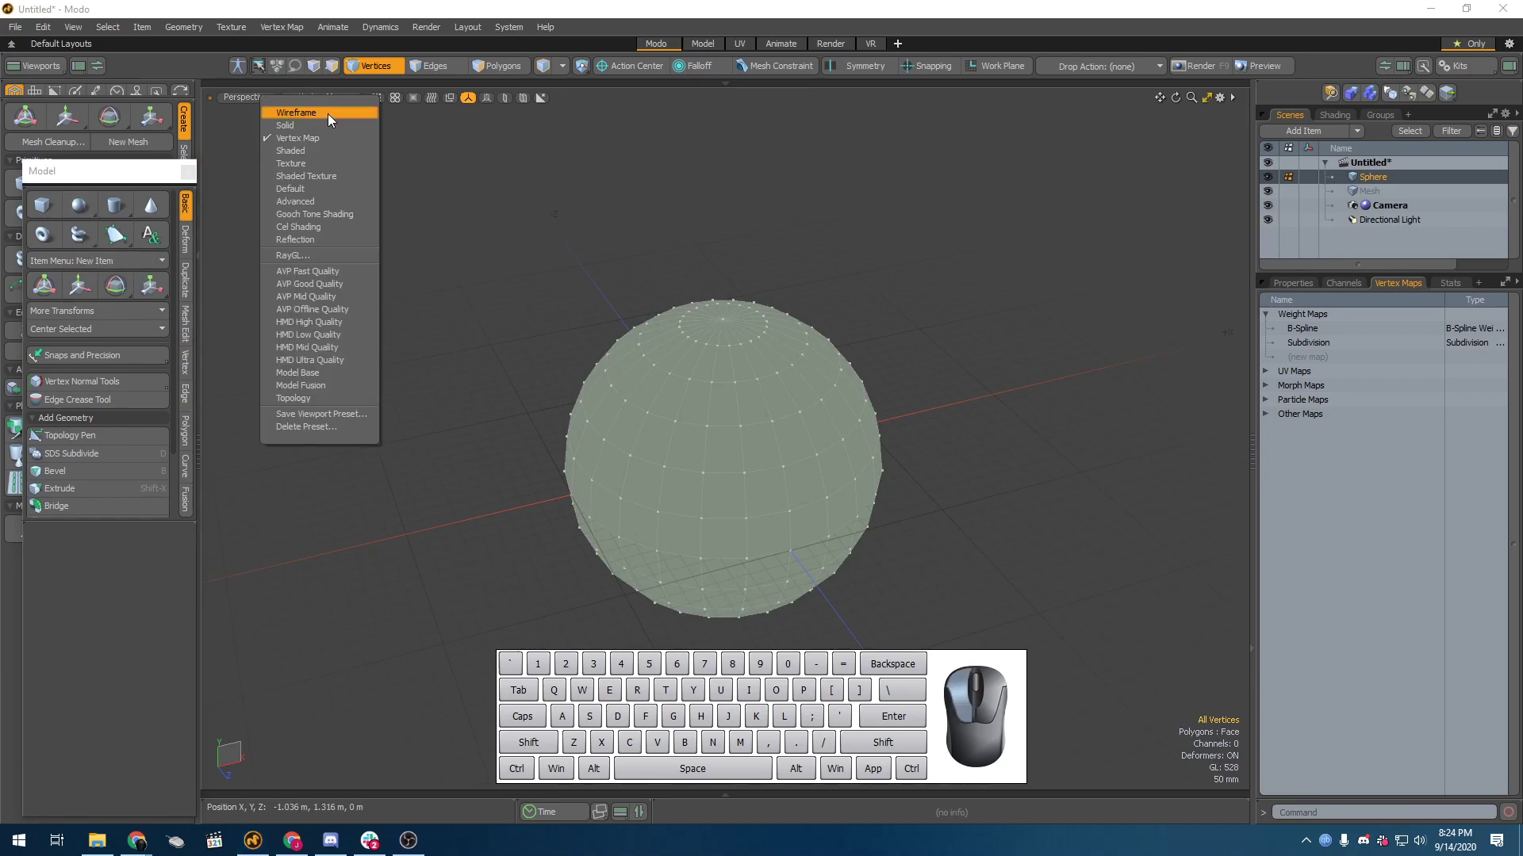
click(327, 112)
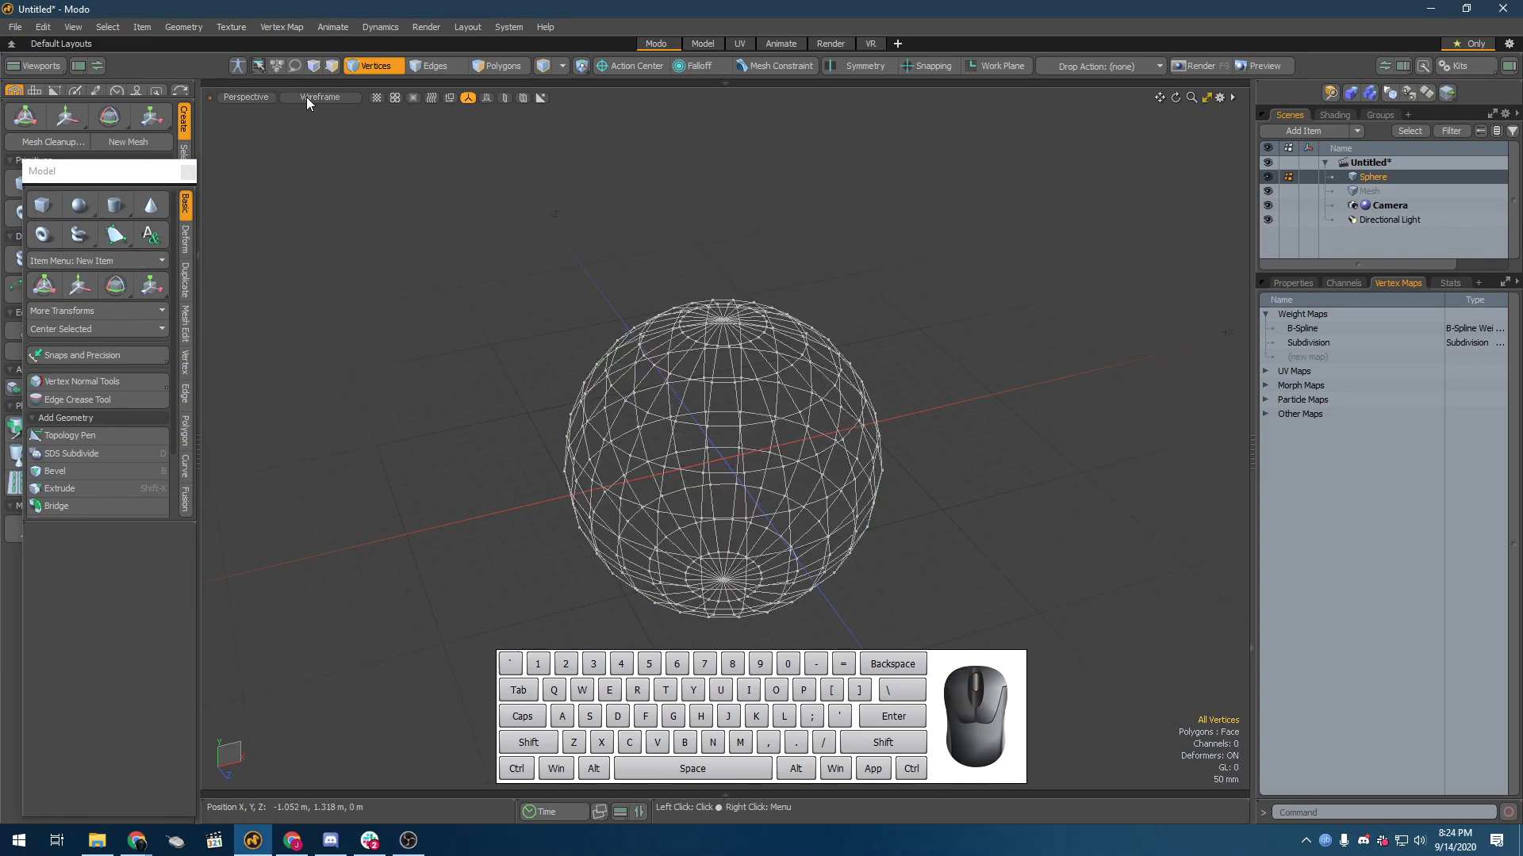
click(306, 97)
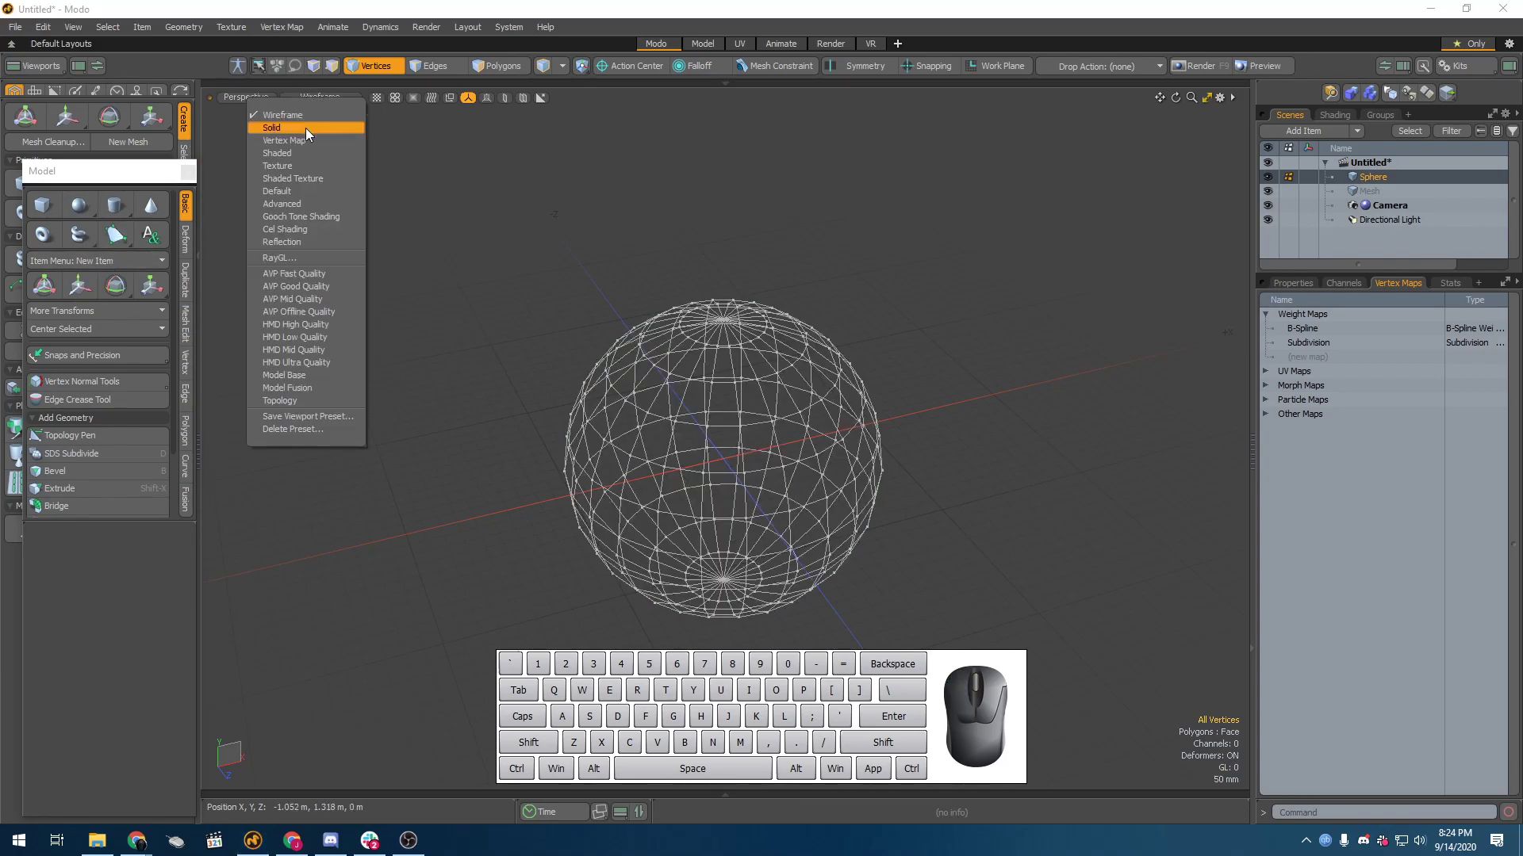
click(290, 193)
drag(102, 187, 283, 221)
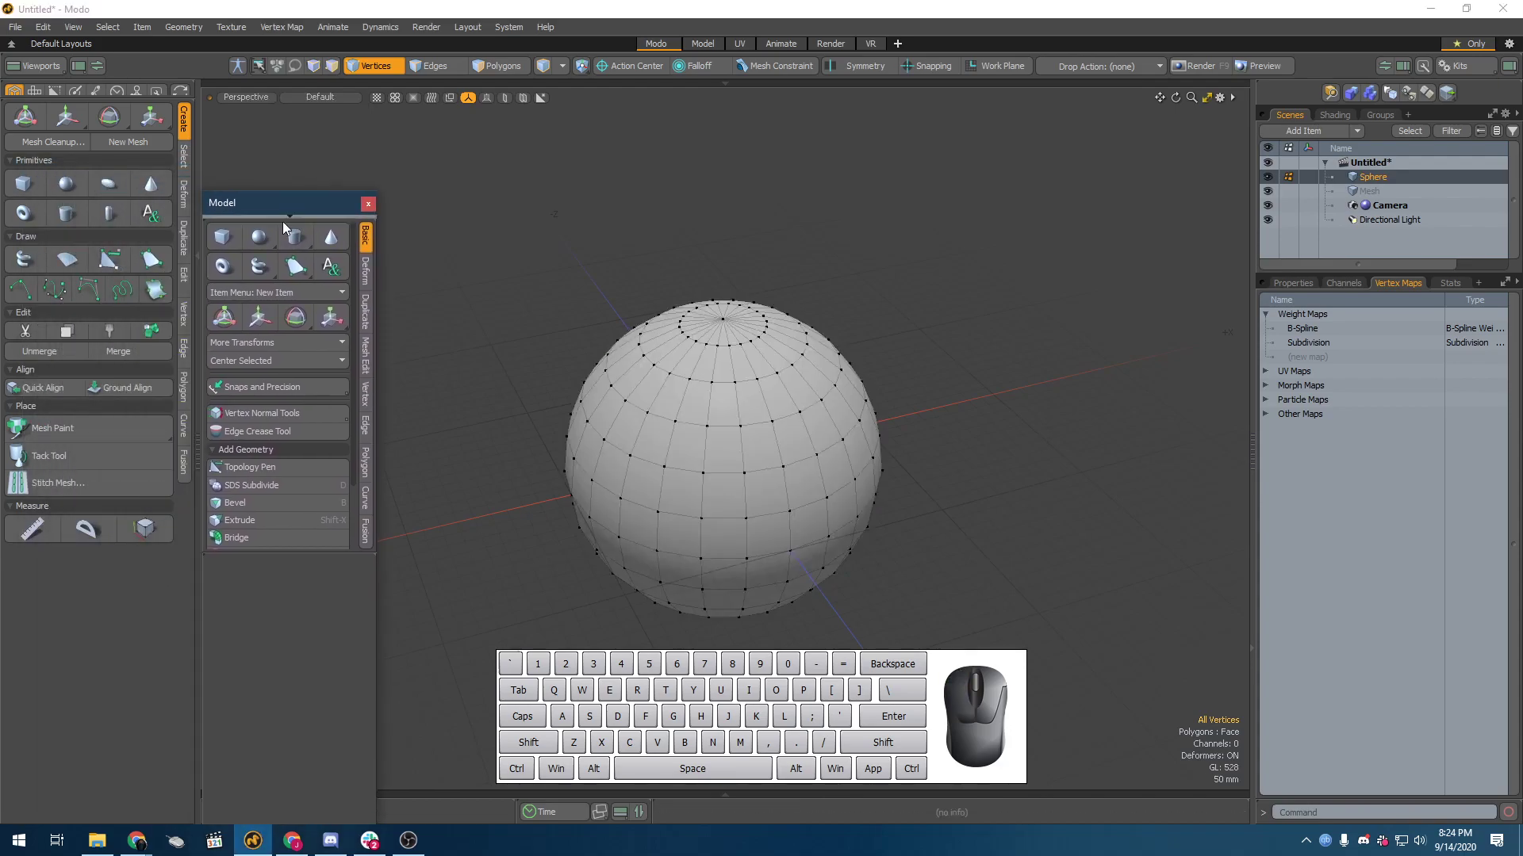
Step: Add a toroid item at the origin and move it along the X axis until it sits clear beside the sphere
click(222, 265)
scroll(611, 396, down, 3)
key(w)
scroll(674, 408, up, 3)
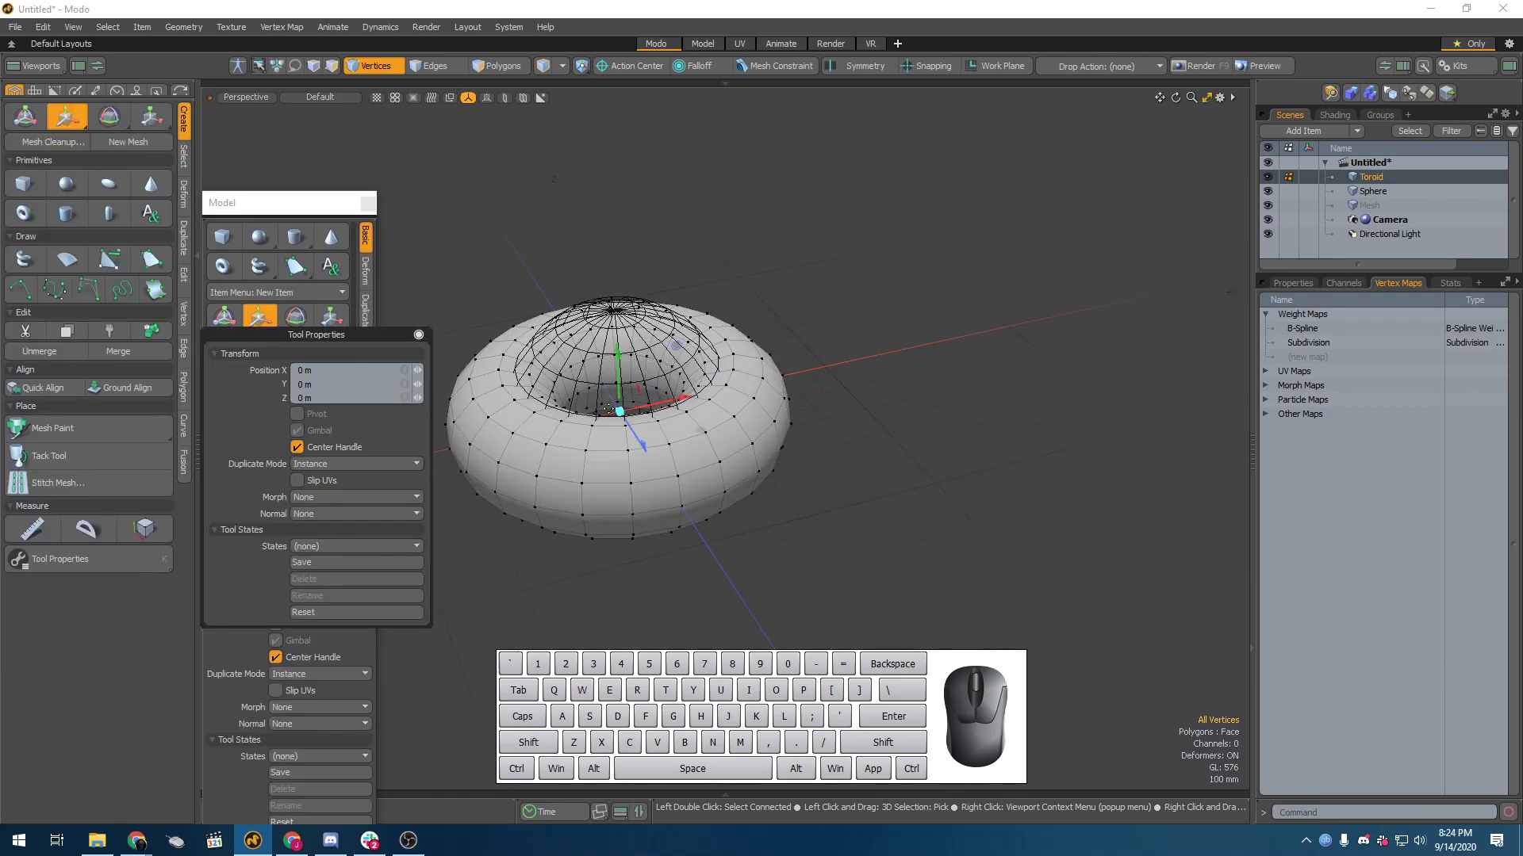
key(5)
key(w)
drag(673, 401, 1064, 434)
key(space)
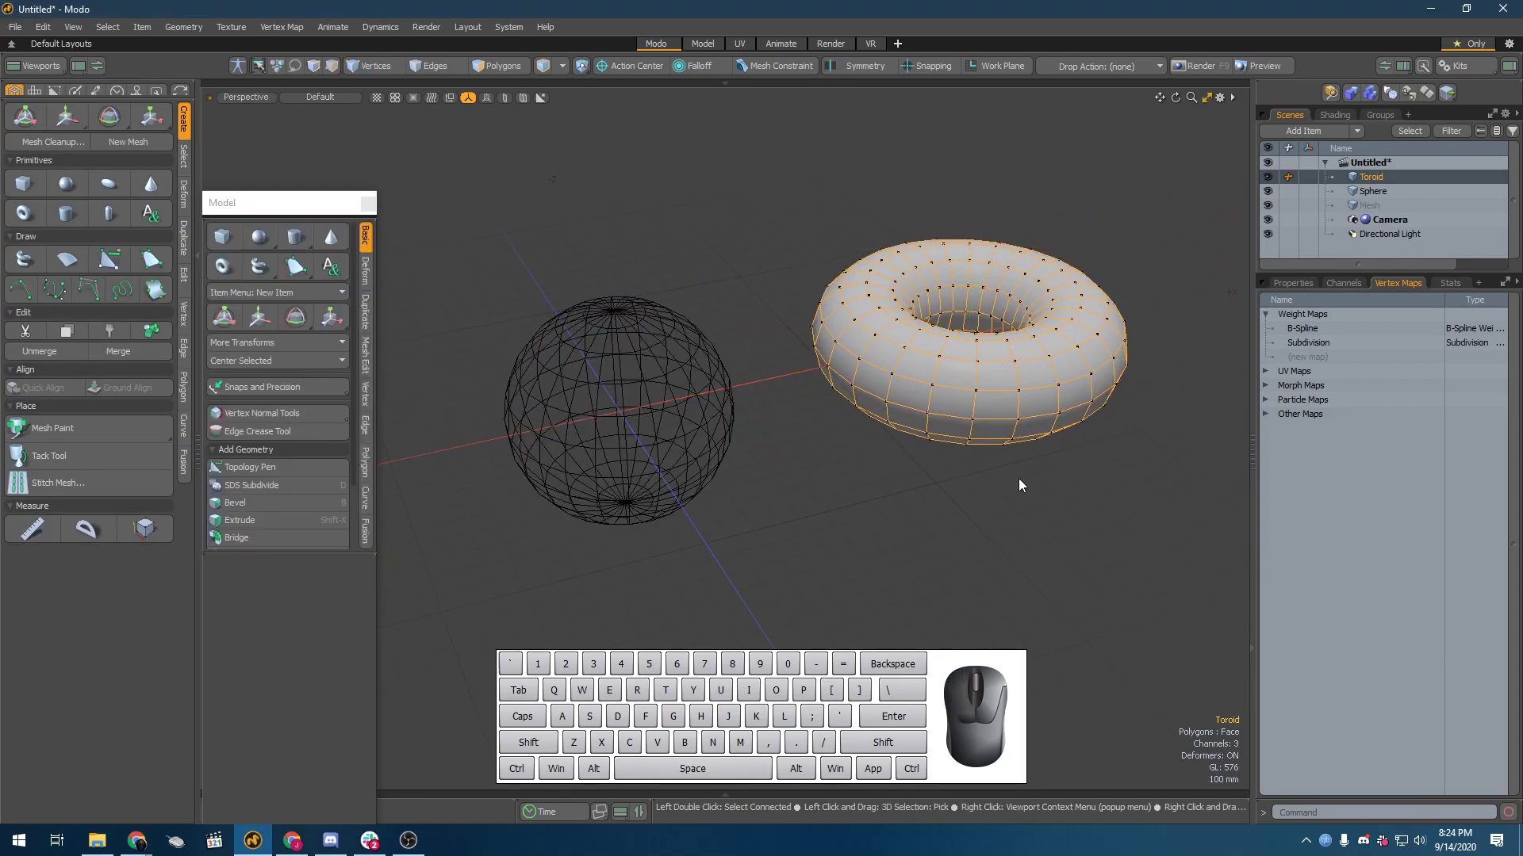
Step: Convert the toroid and the sphere to standard subdivision surfaces and reselect the toroid
key(Tab)
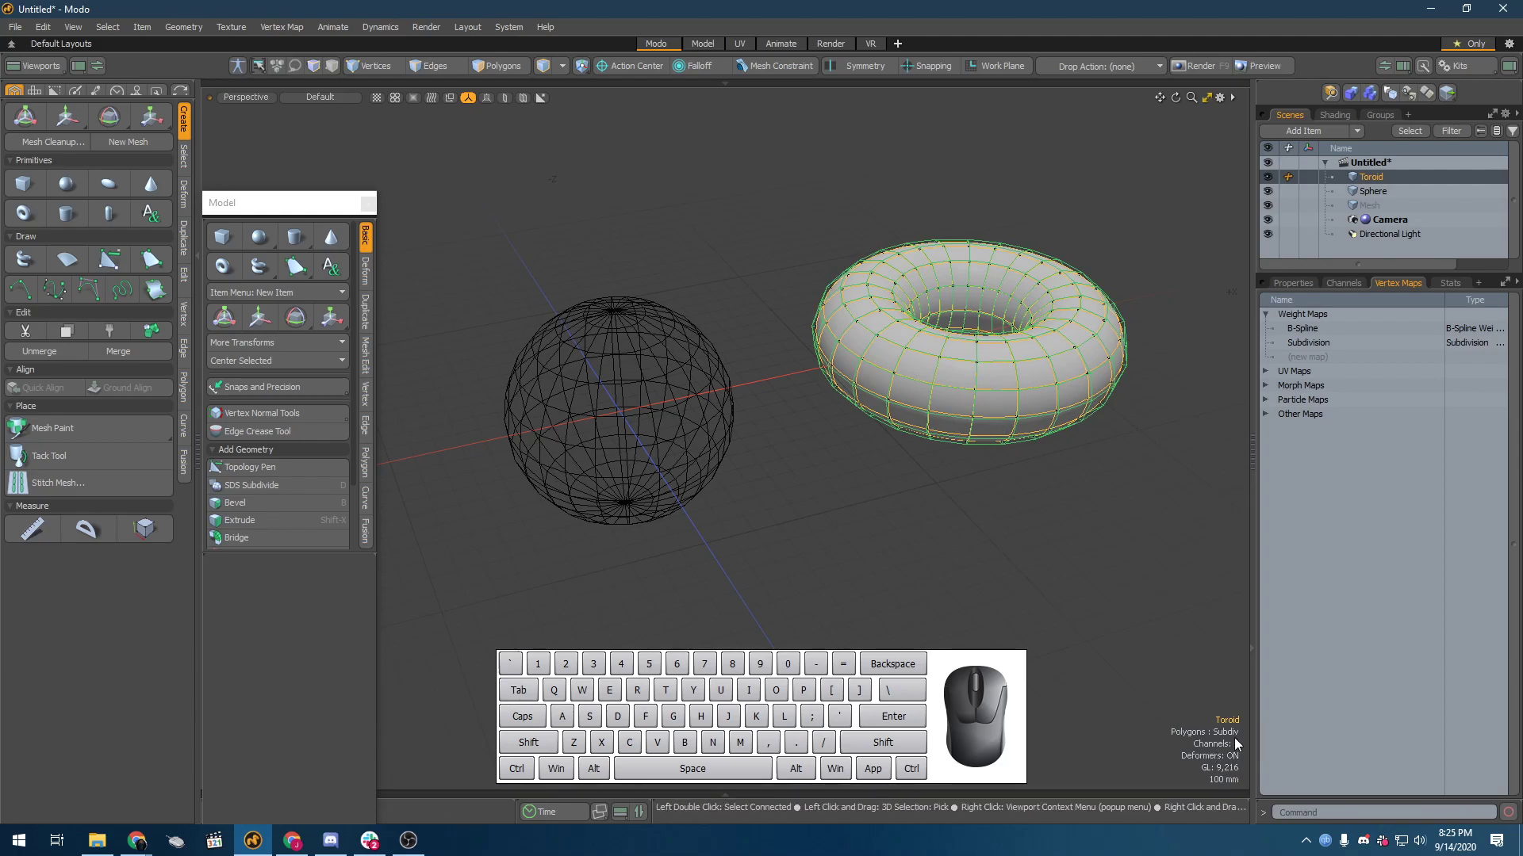
click(603, 459)
key(Tab)
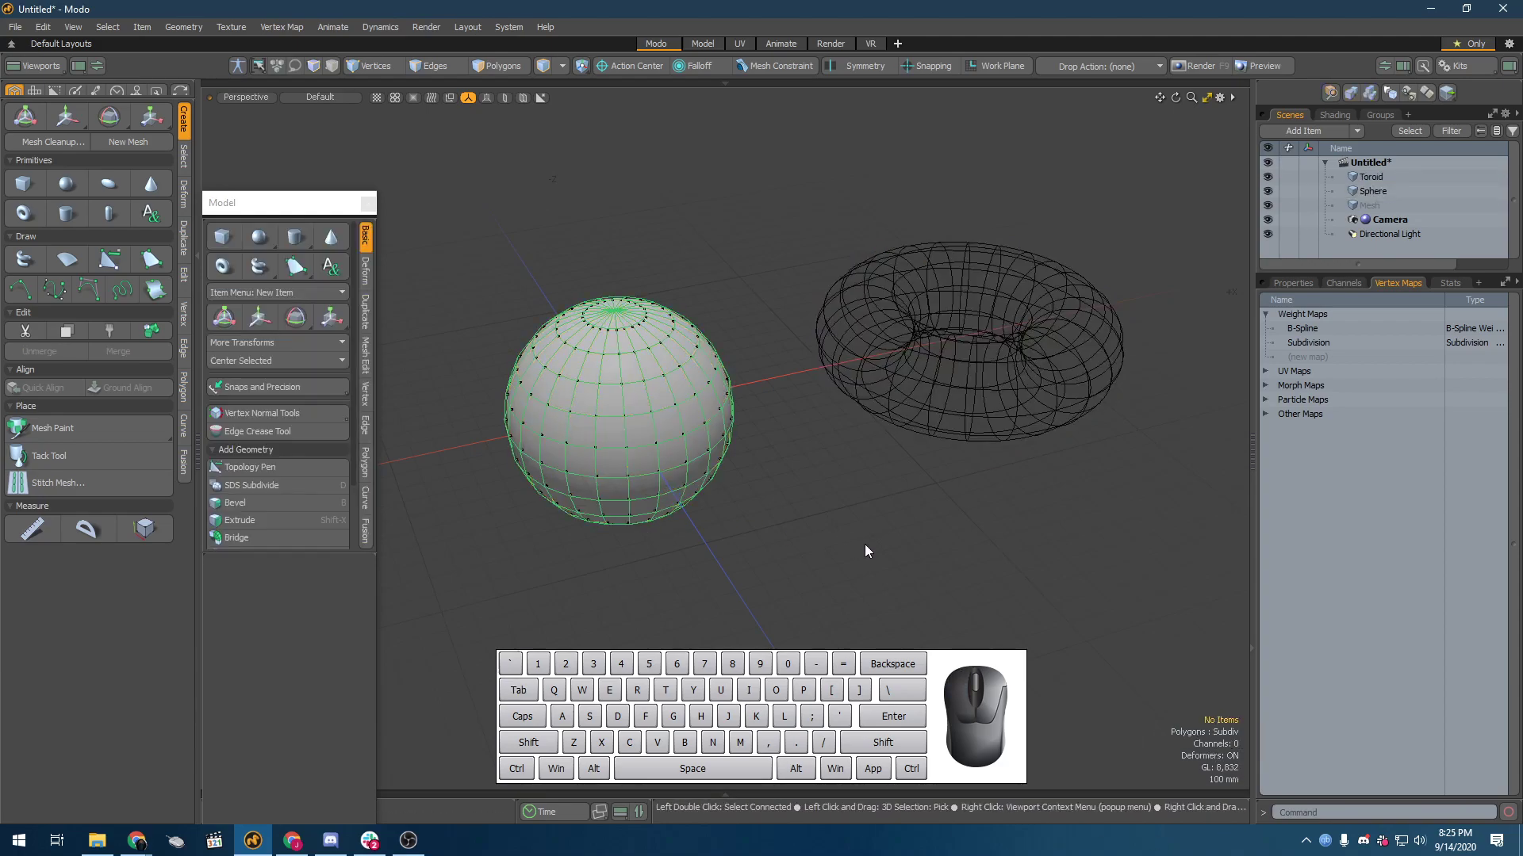
click(975, 422)
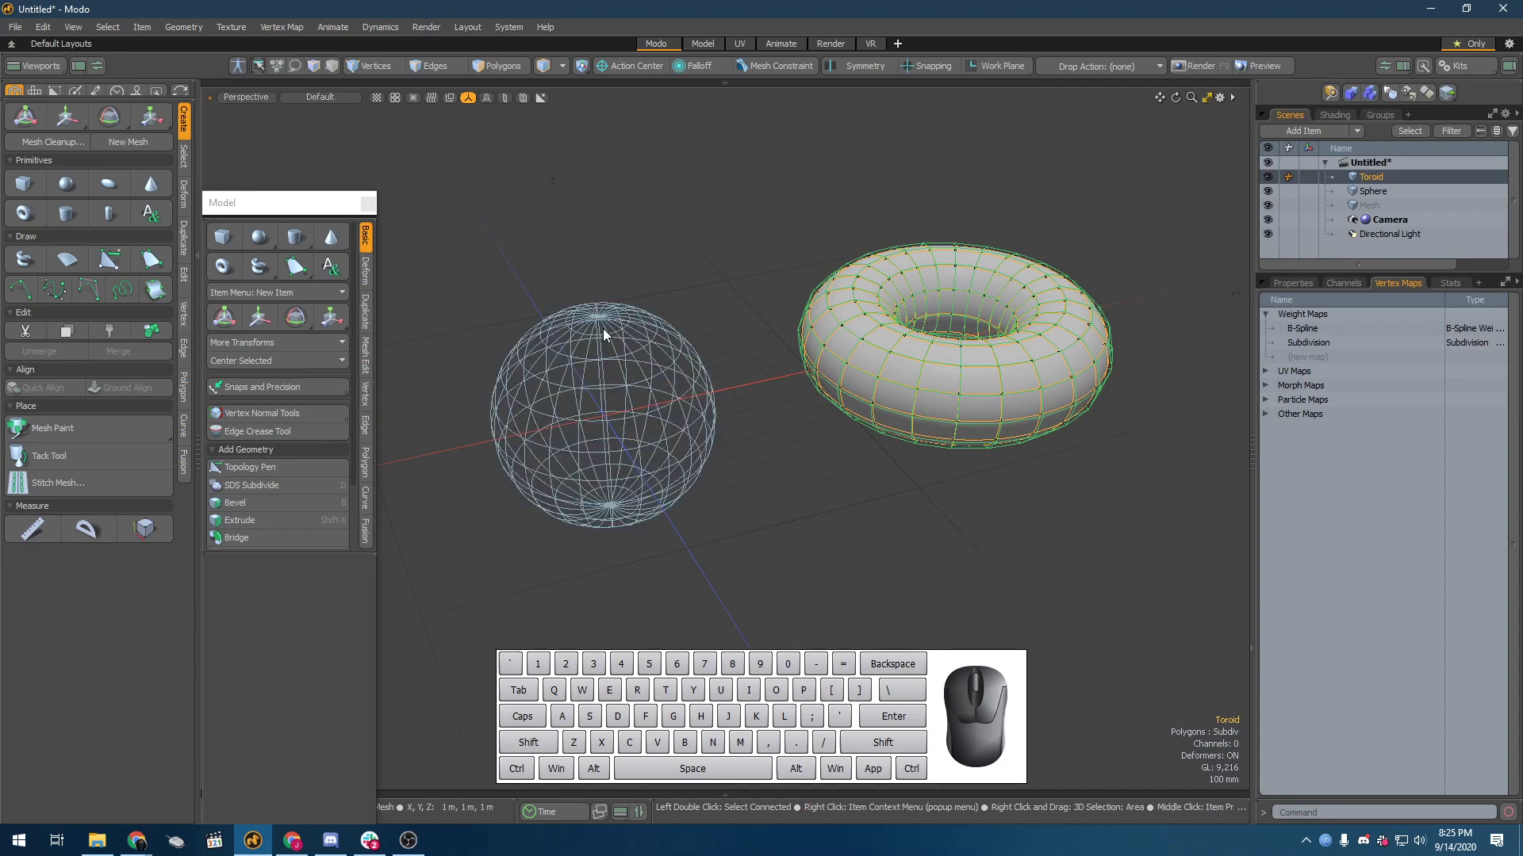
Step: Select the sphere, turn its standard subdivision off and convert its polygons to Catmull-Clark subdivision
click(644, 454)
key(Tab)
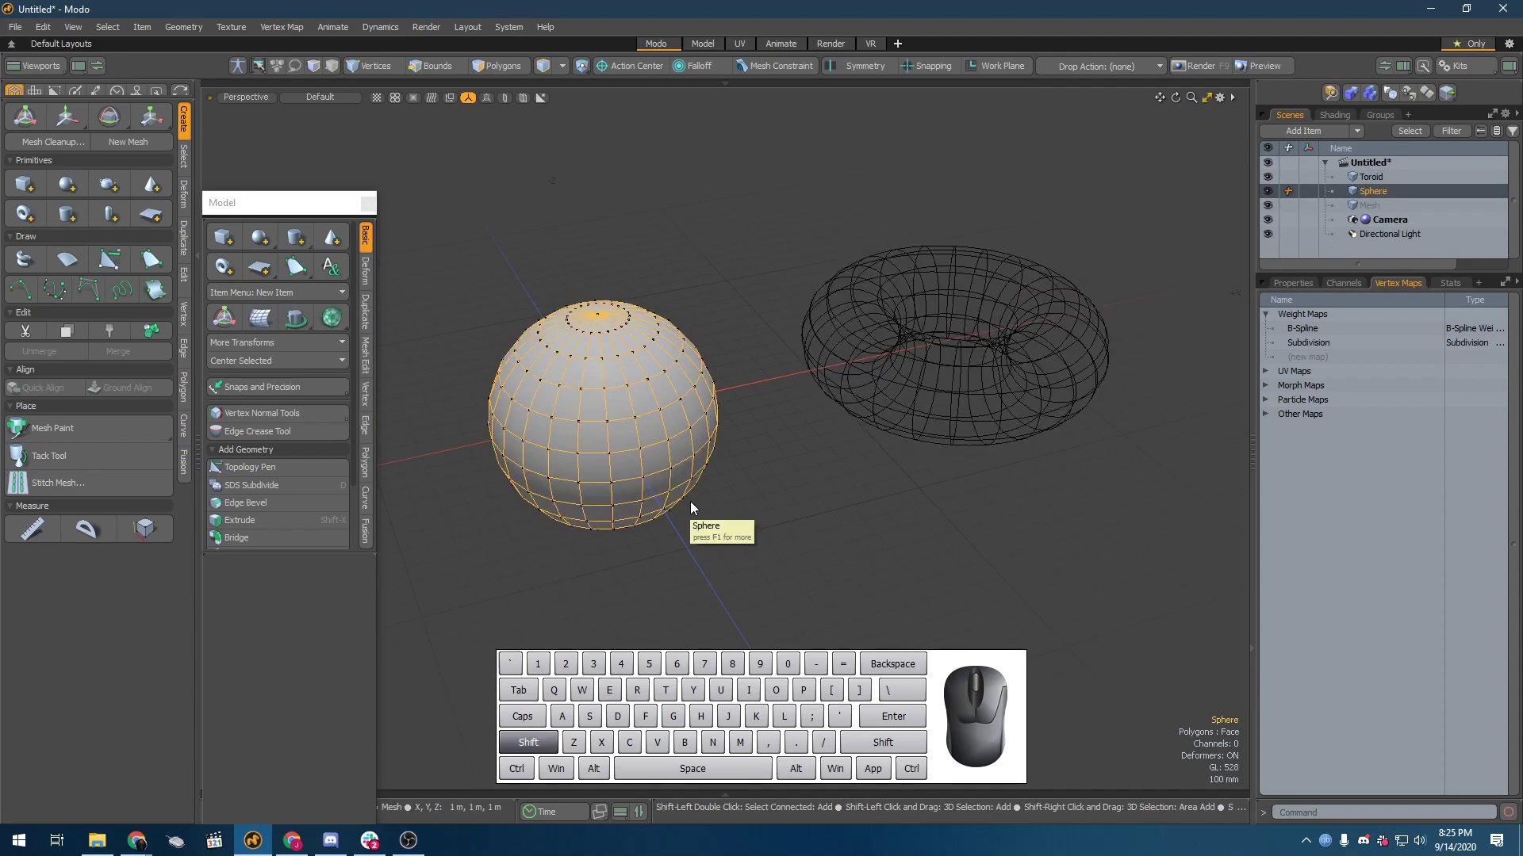
key(Tab)
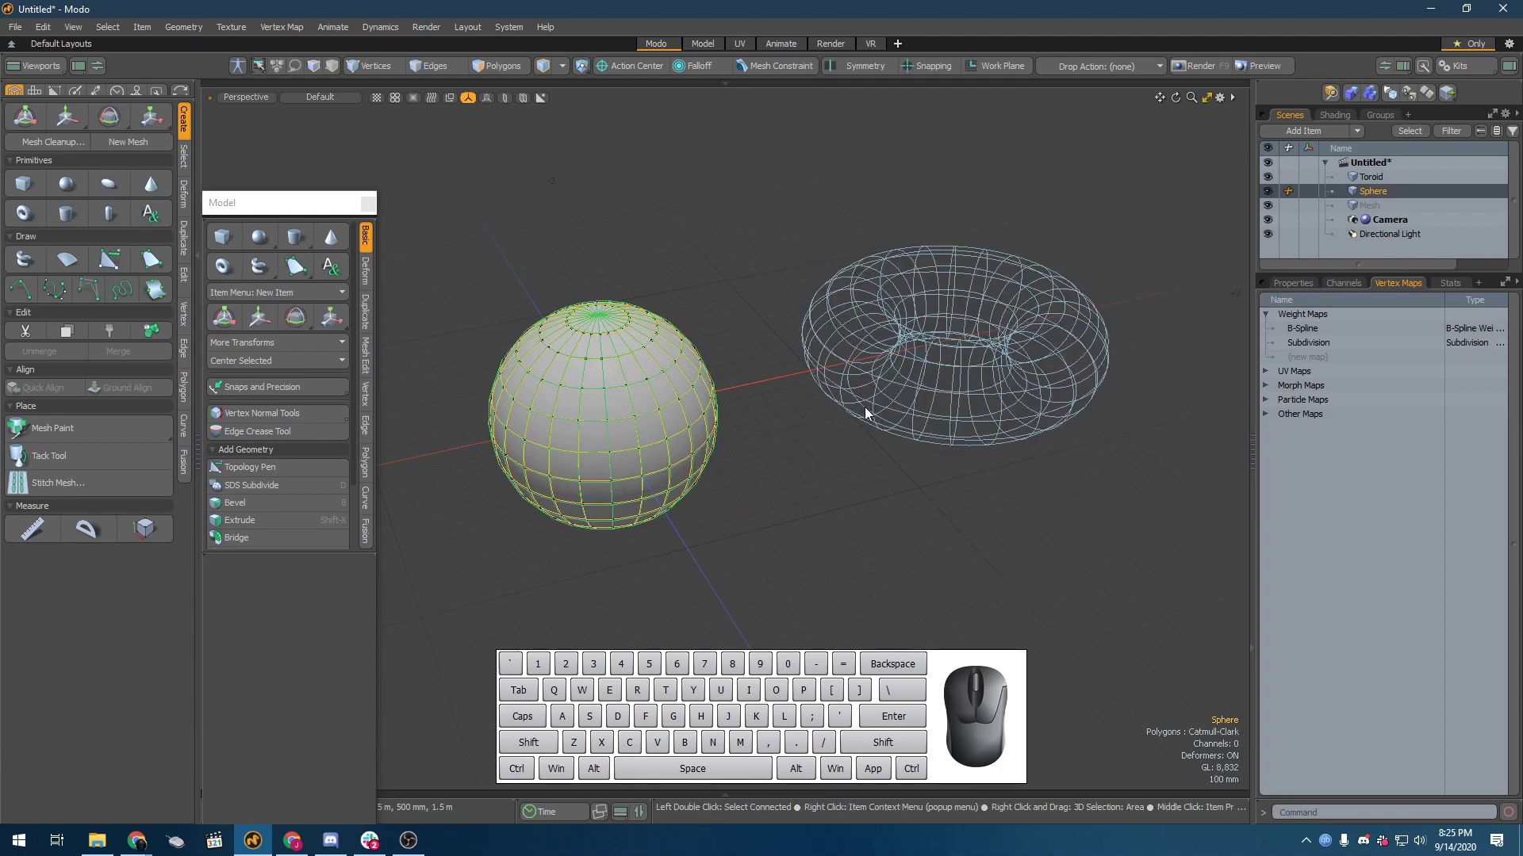
Step: Select the toroid, return its standard subdivision polygons to plain faces and convert them to Catmull-Clark subdivision
click(866, 411)
key(Tab)
key(Tab)
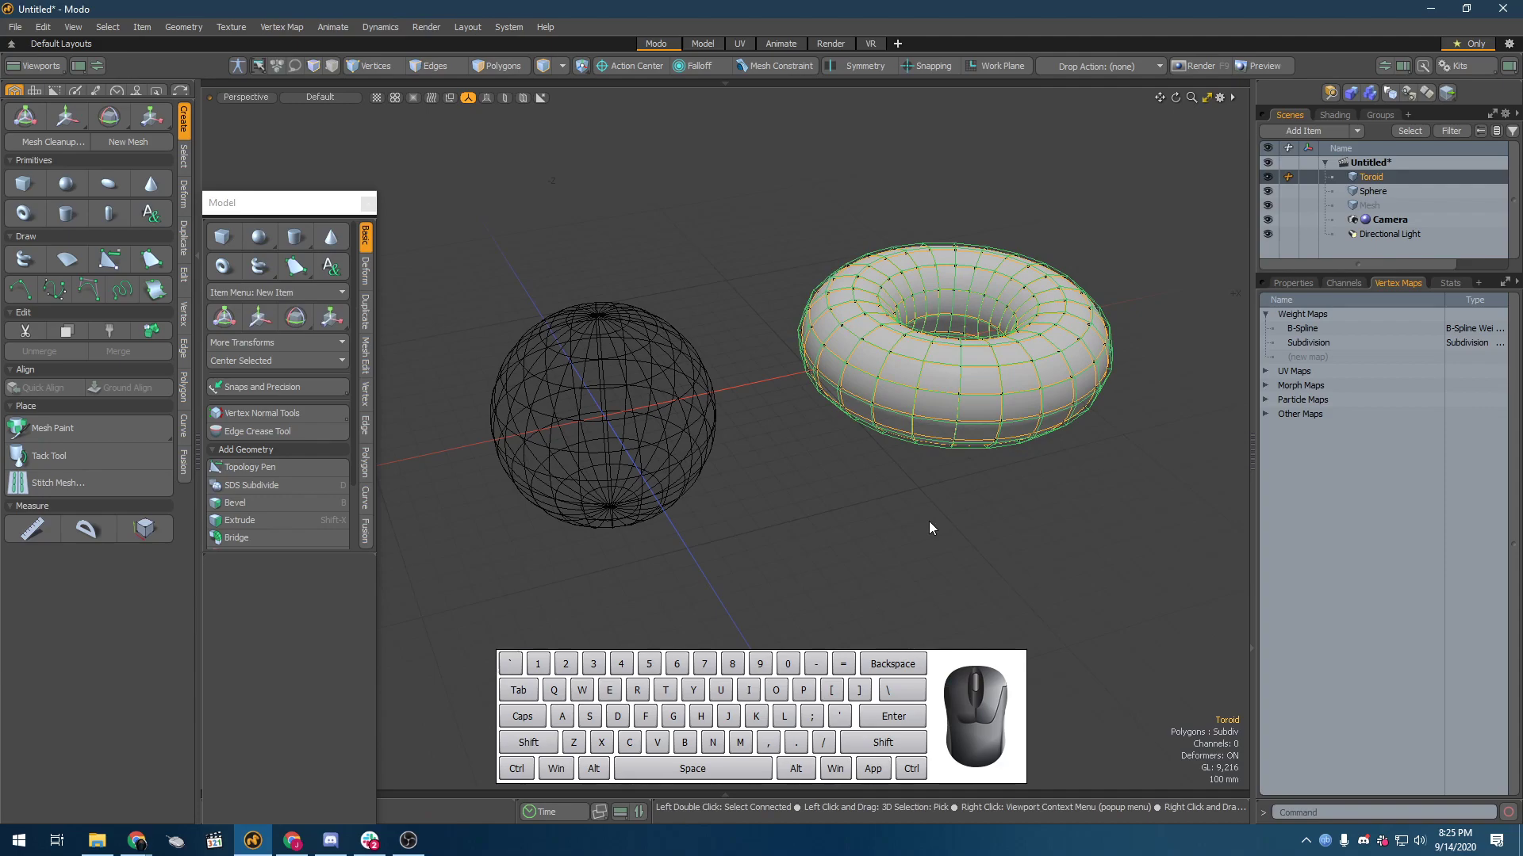
key(shift)
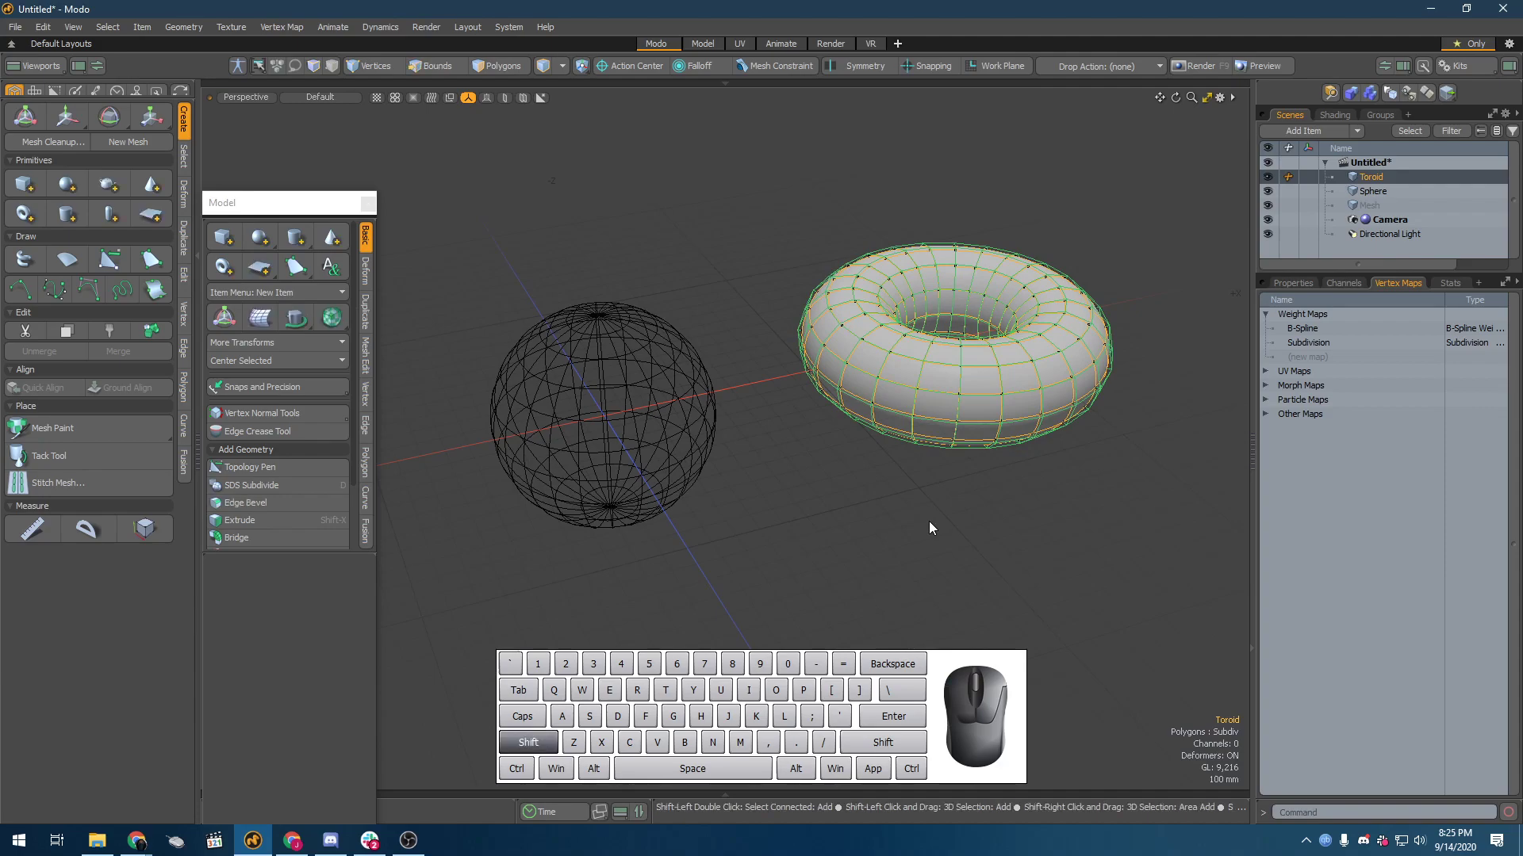
key(Tab)
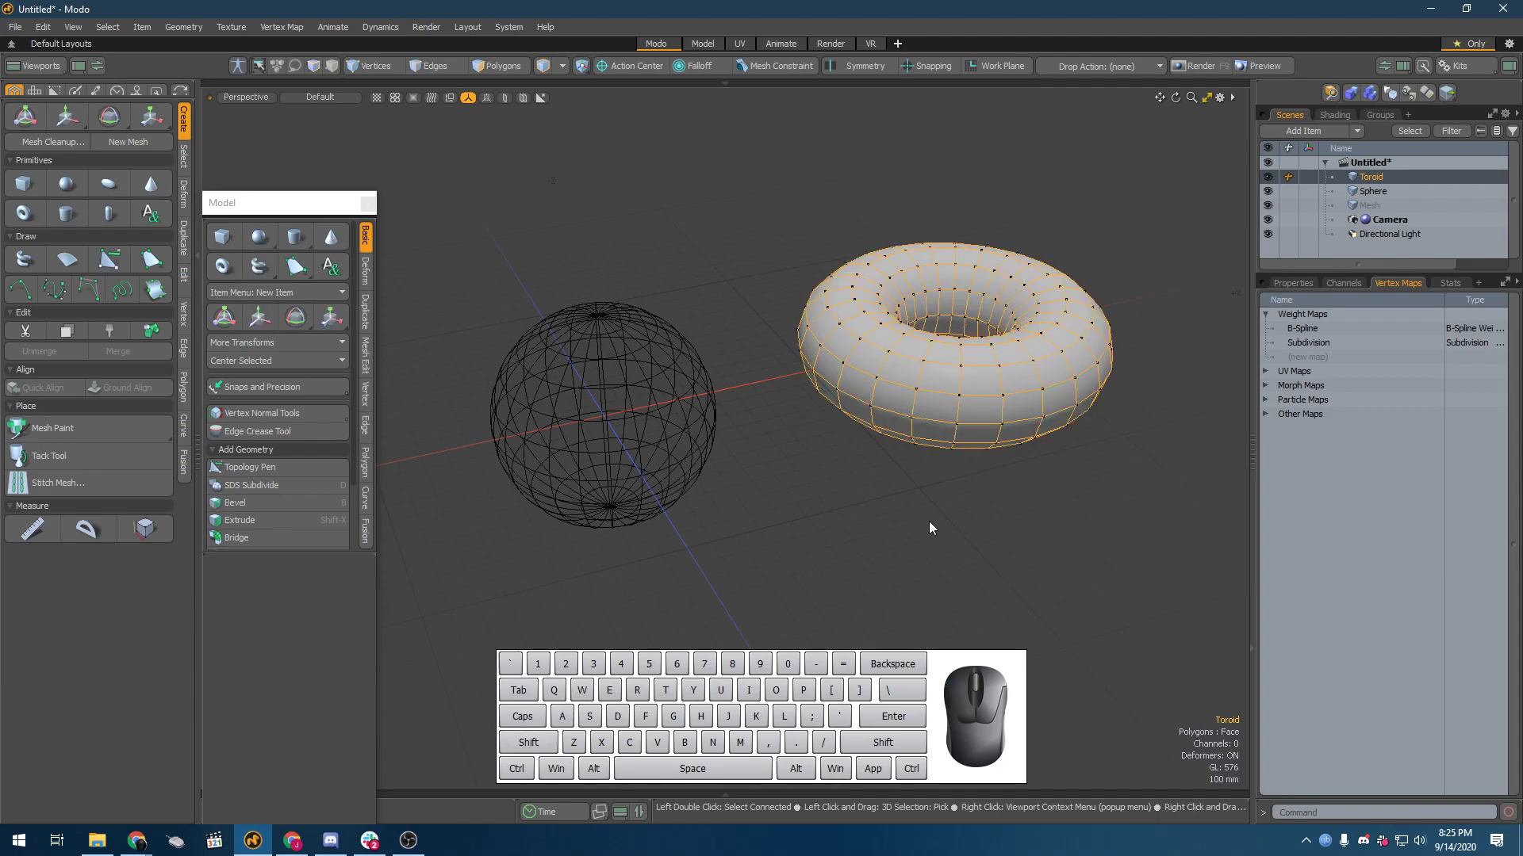
key(shift+Tab)
key(ctrl)
key(ctrl+z)
key(shift+Tab)
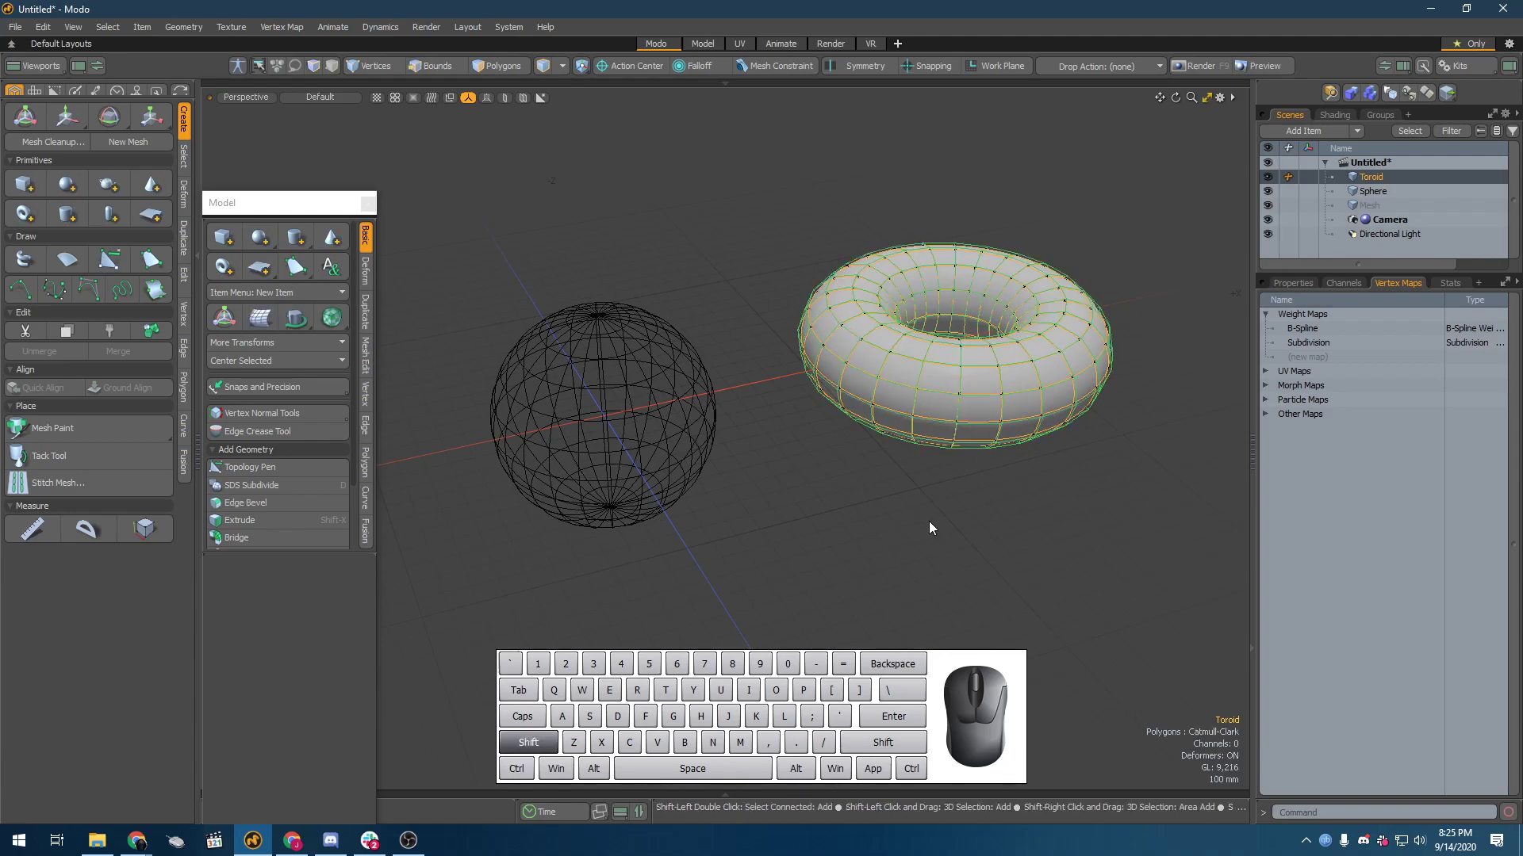